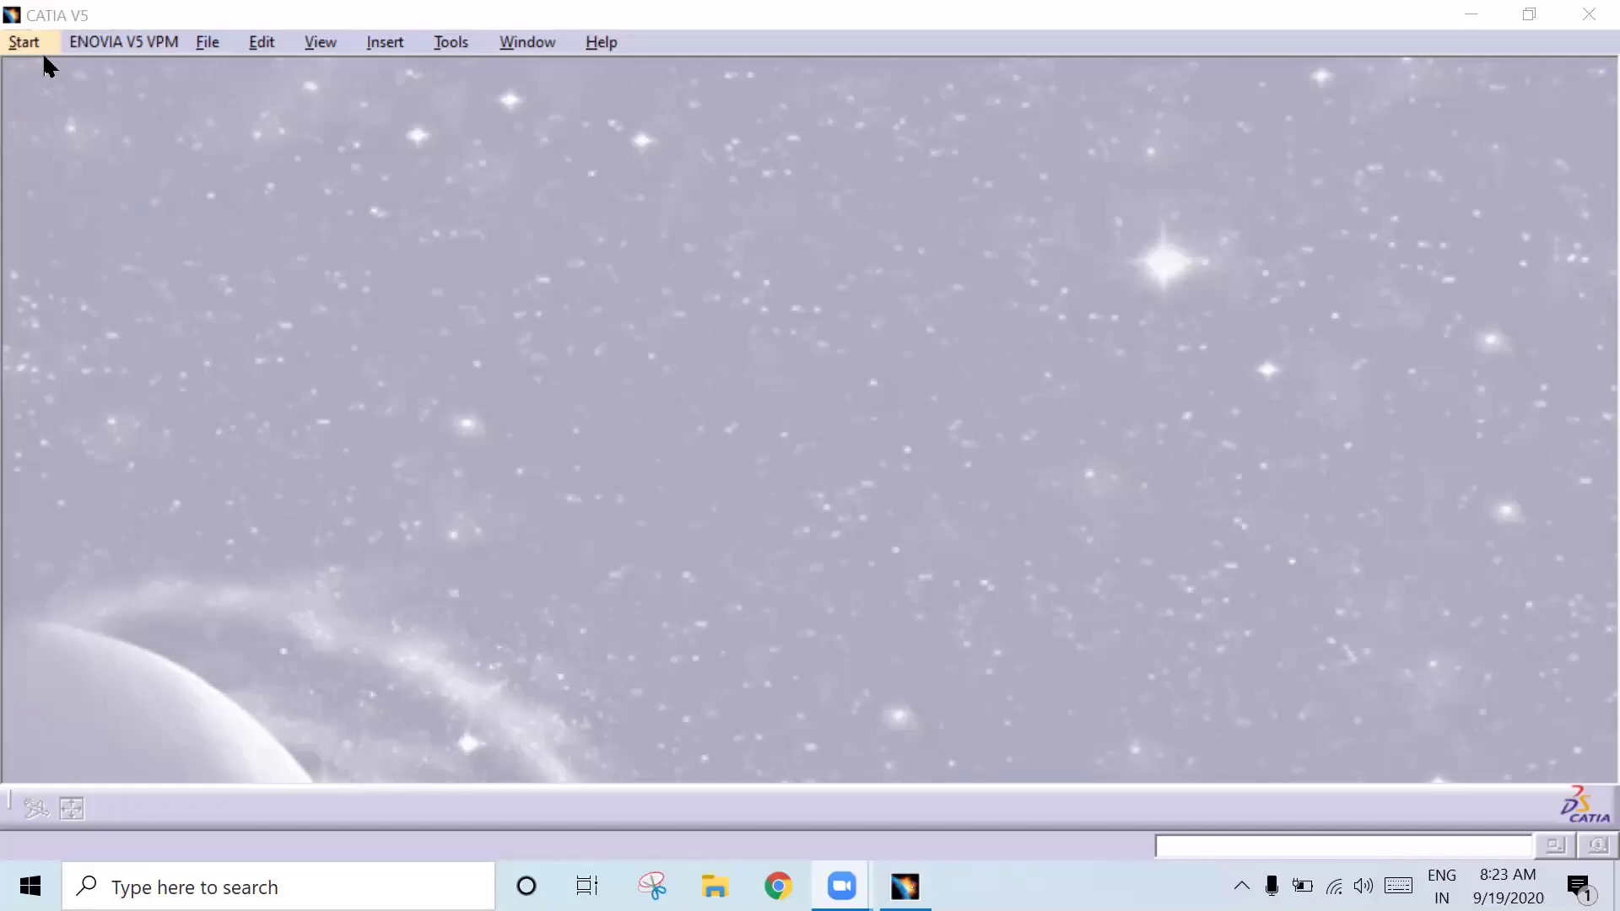
# Step: Launch the Part Design workbench from the Mechanical Design workbench list
pyautogui.click(43, 48)
pyautogui.moveTo(98, 103)
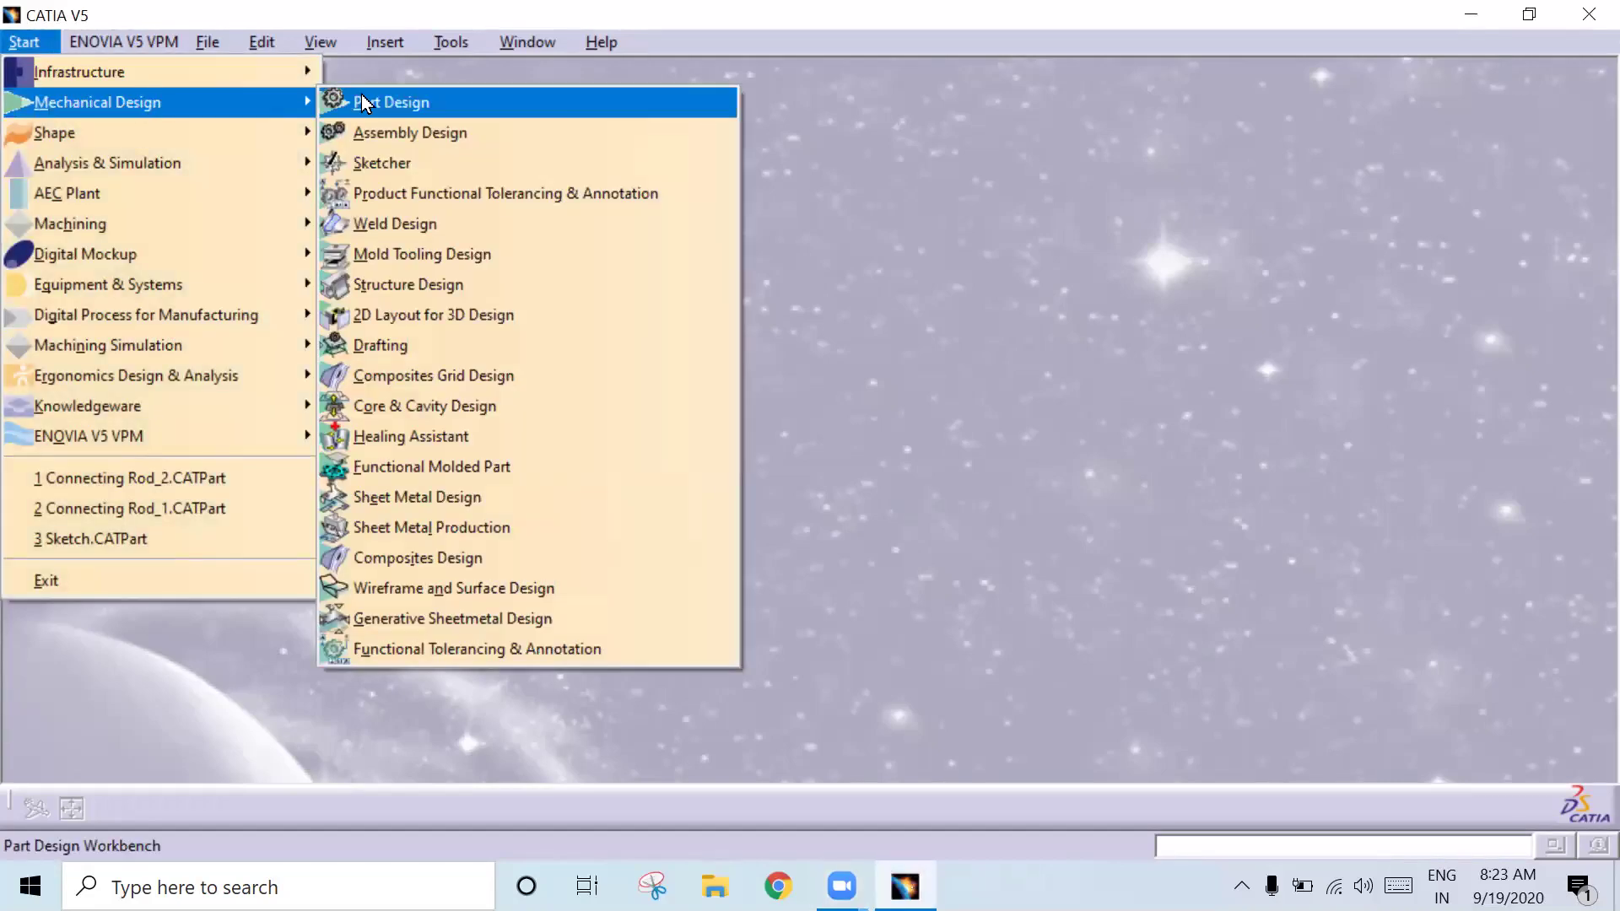
pyautogui.click(365, 103)
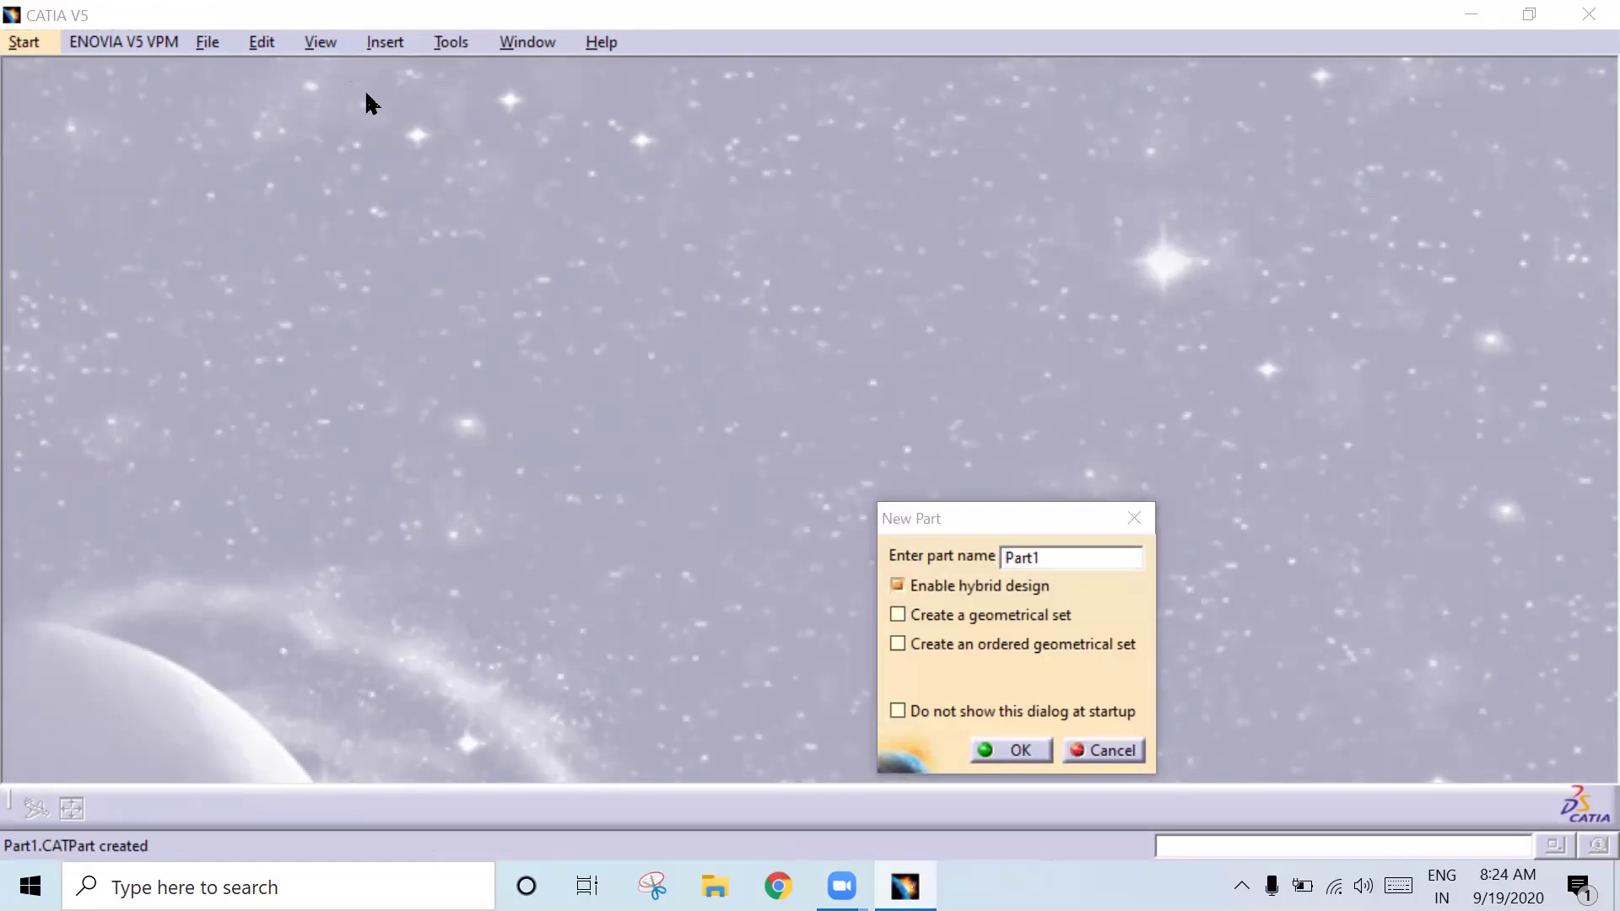
# Step: Accept the default part name Part1 and tidy the right-hand toolbar layout
pyautogui.click(1021, 751)
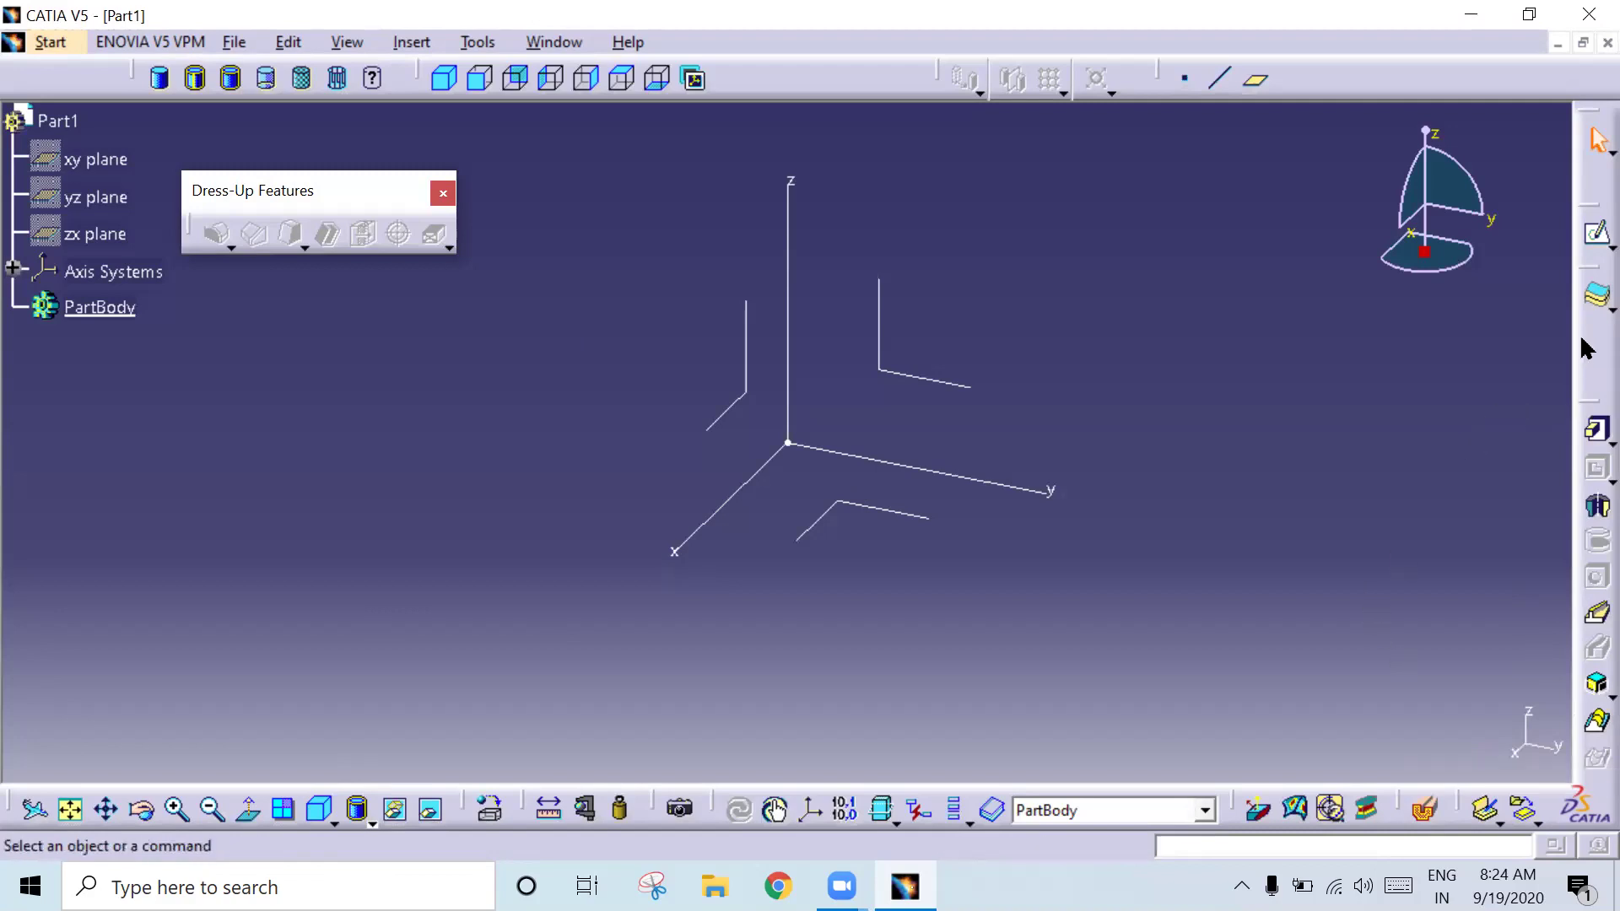
pyautogui.moveTo(1586, 402); pyautogui.dragTo(1586, 334)
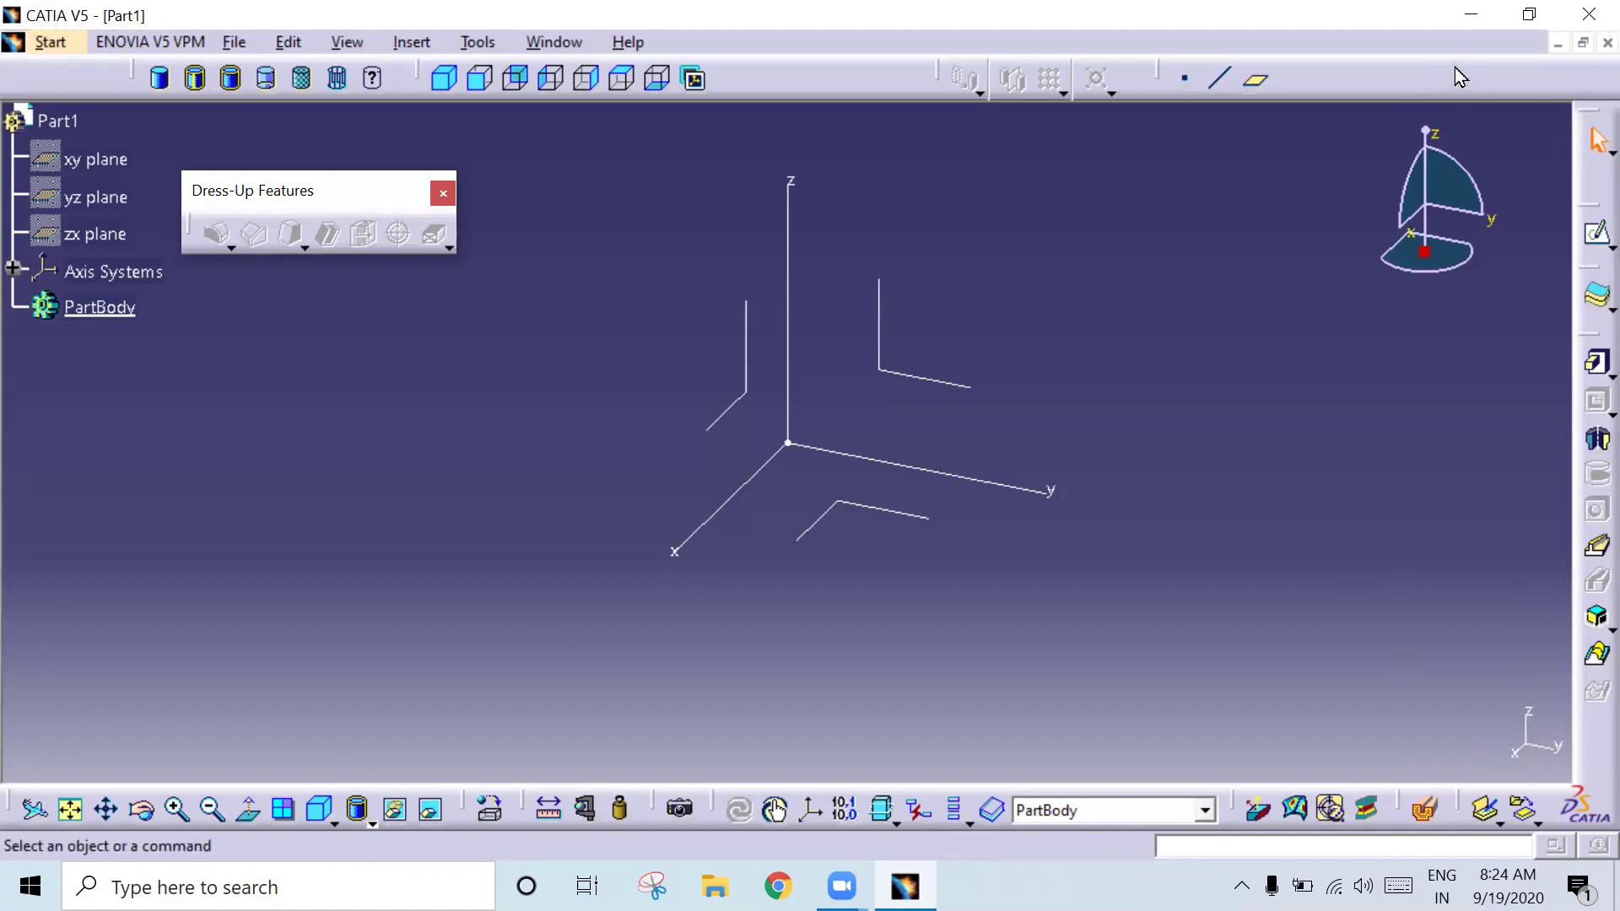
pyautogui.moveTo(1455, 68); pyautogui.dragTo(1454, 66)
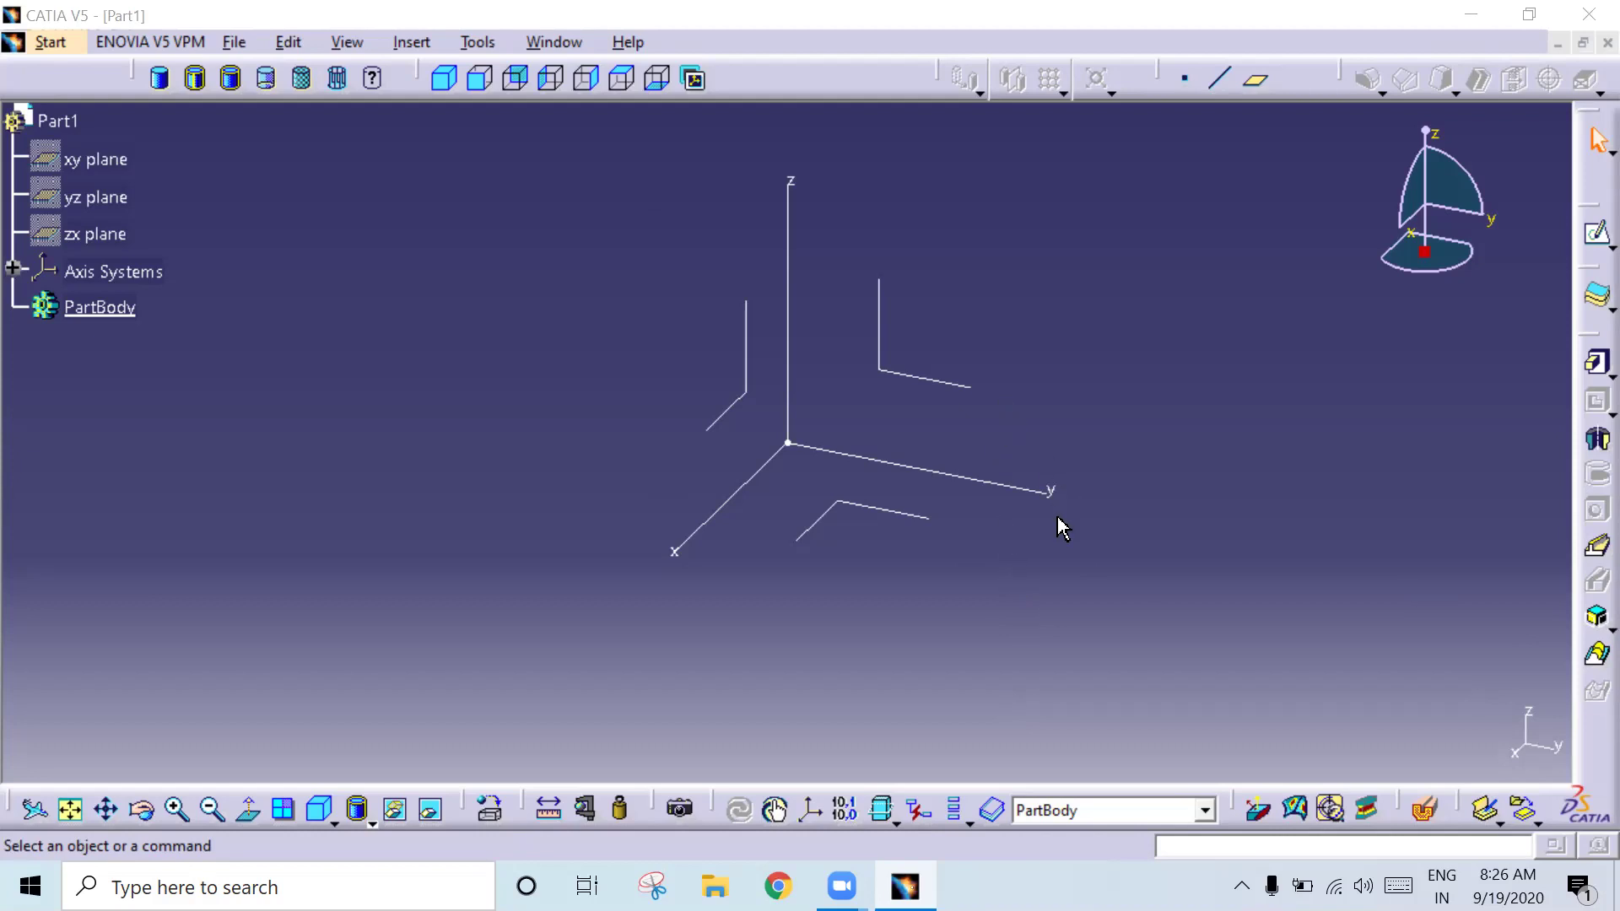
# Step: Start a new plane offset from the XY plane and drag it upward
pyautogui.scroll(-2, 1051, 473)
pyautogui.moveTo(1031, 477); pyautogui.dragTo(1044, 569, button='middle')
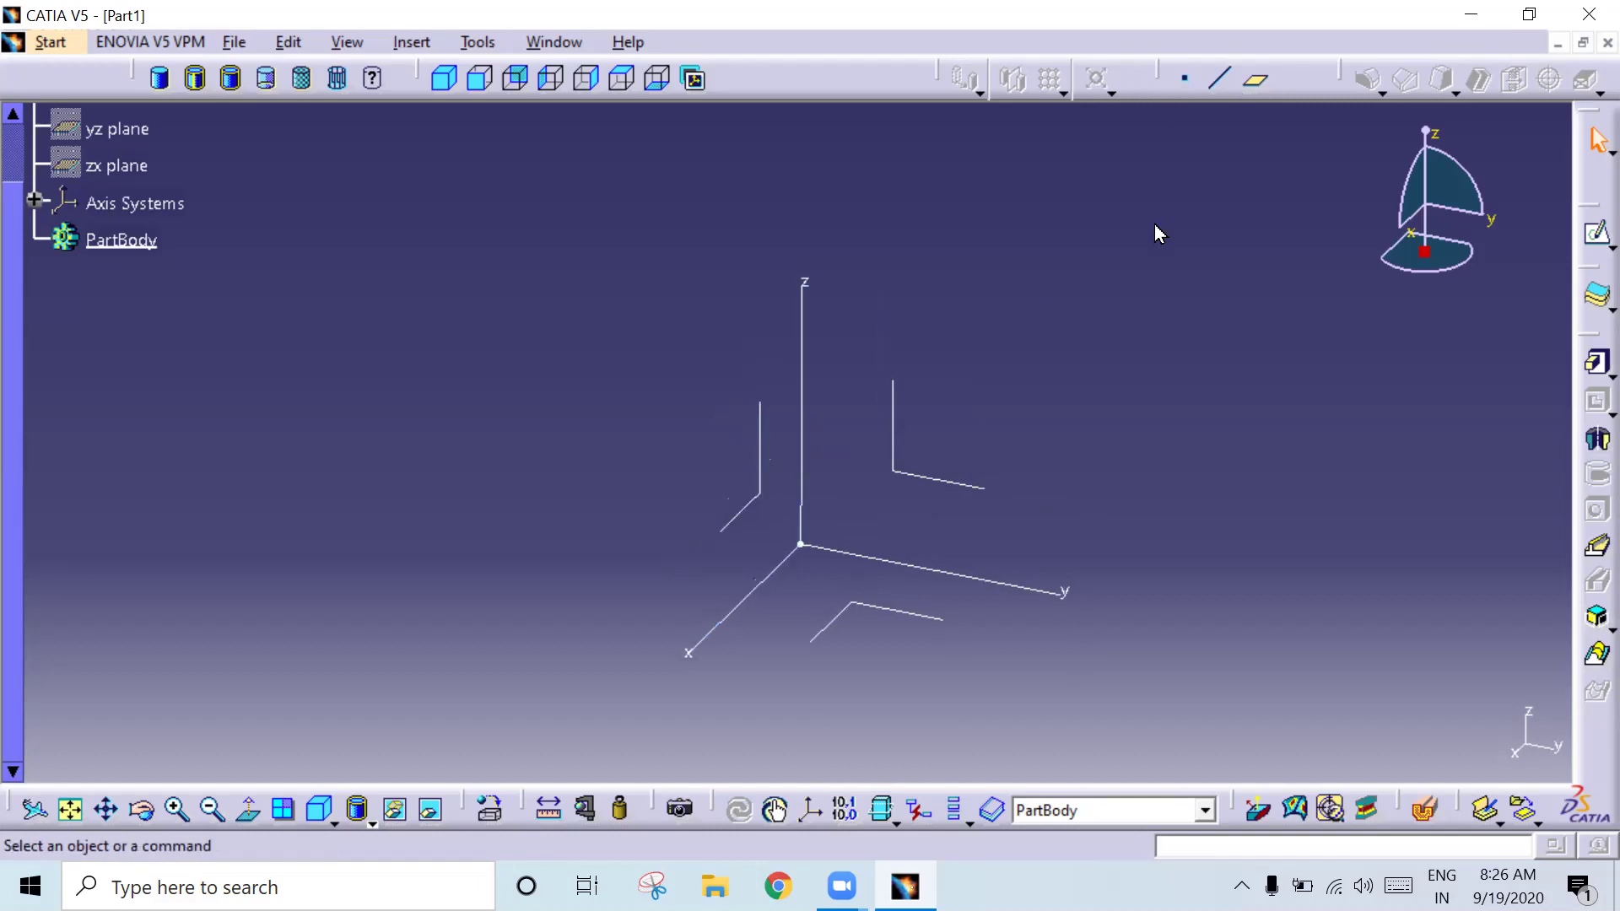
pyautogui.moveTo(1158, 232); pyautogui.dragTo(1164, 228)
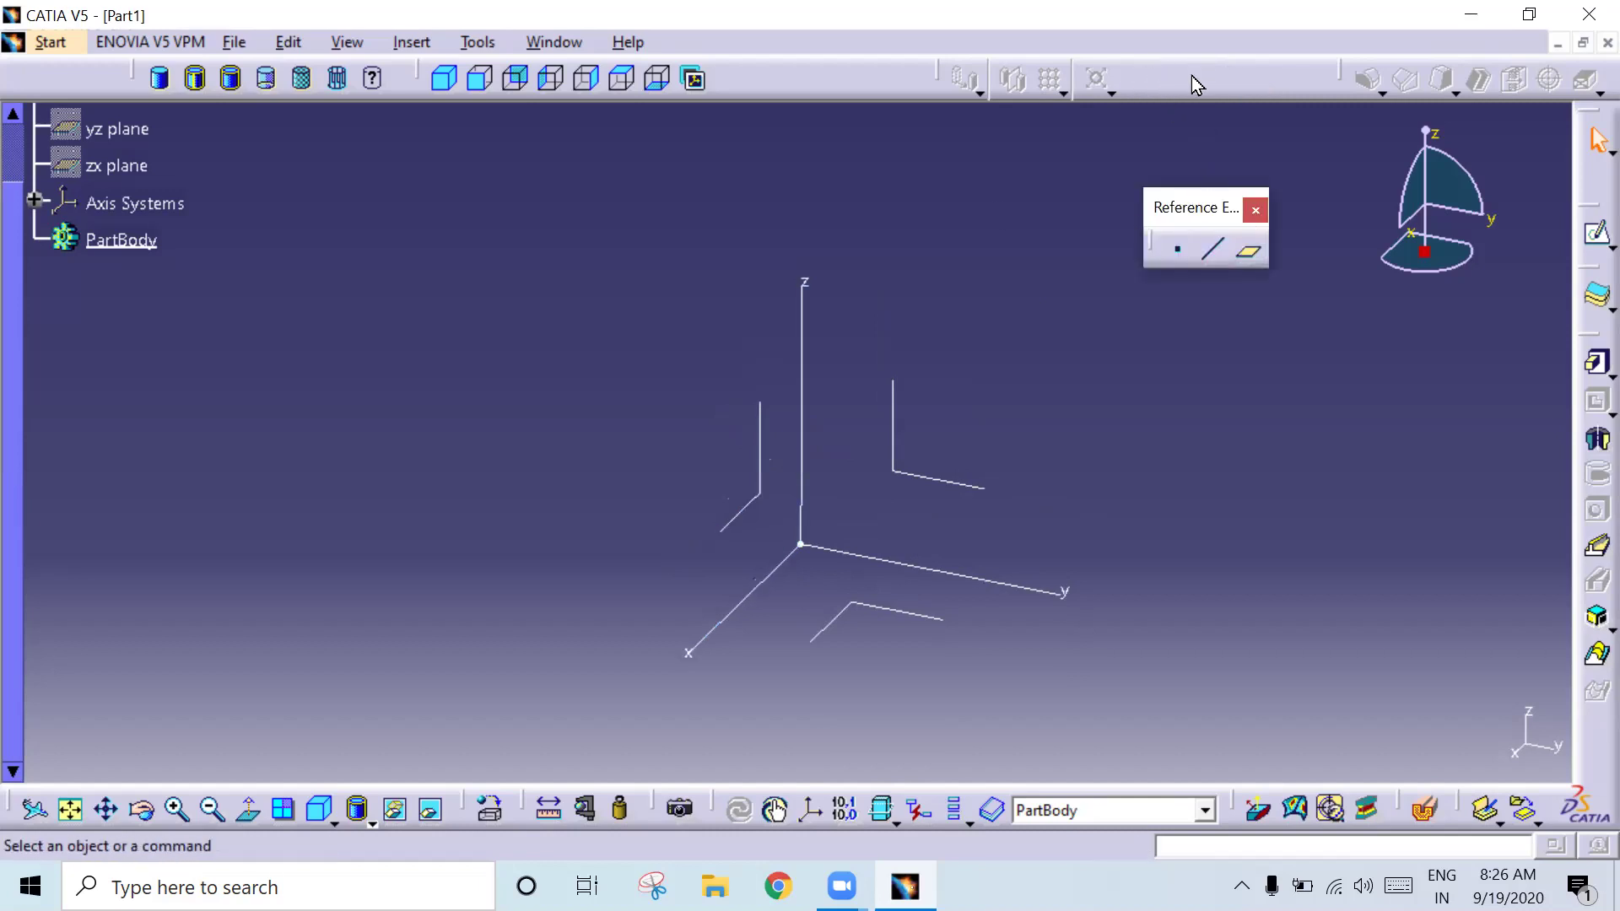
pyautogui.moveTo(1196, 85); pyautogui.dragTo(1199, 83)
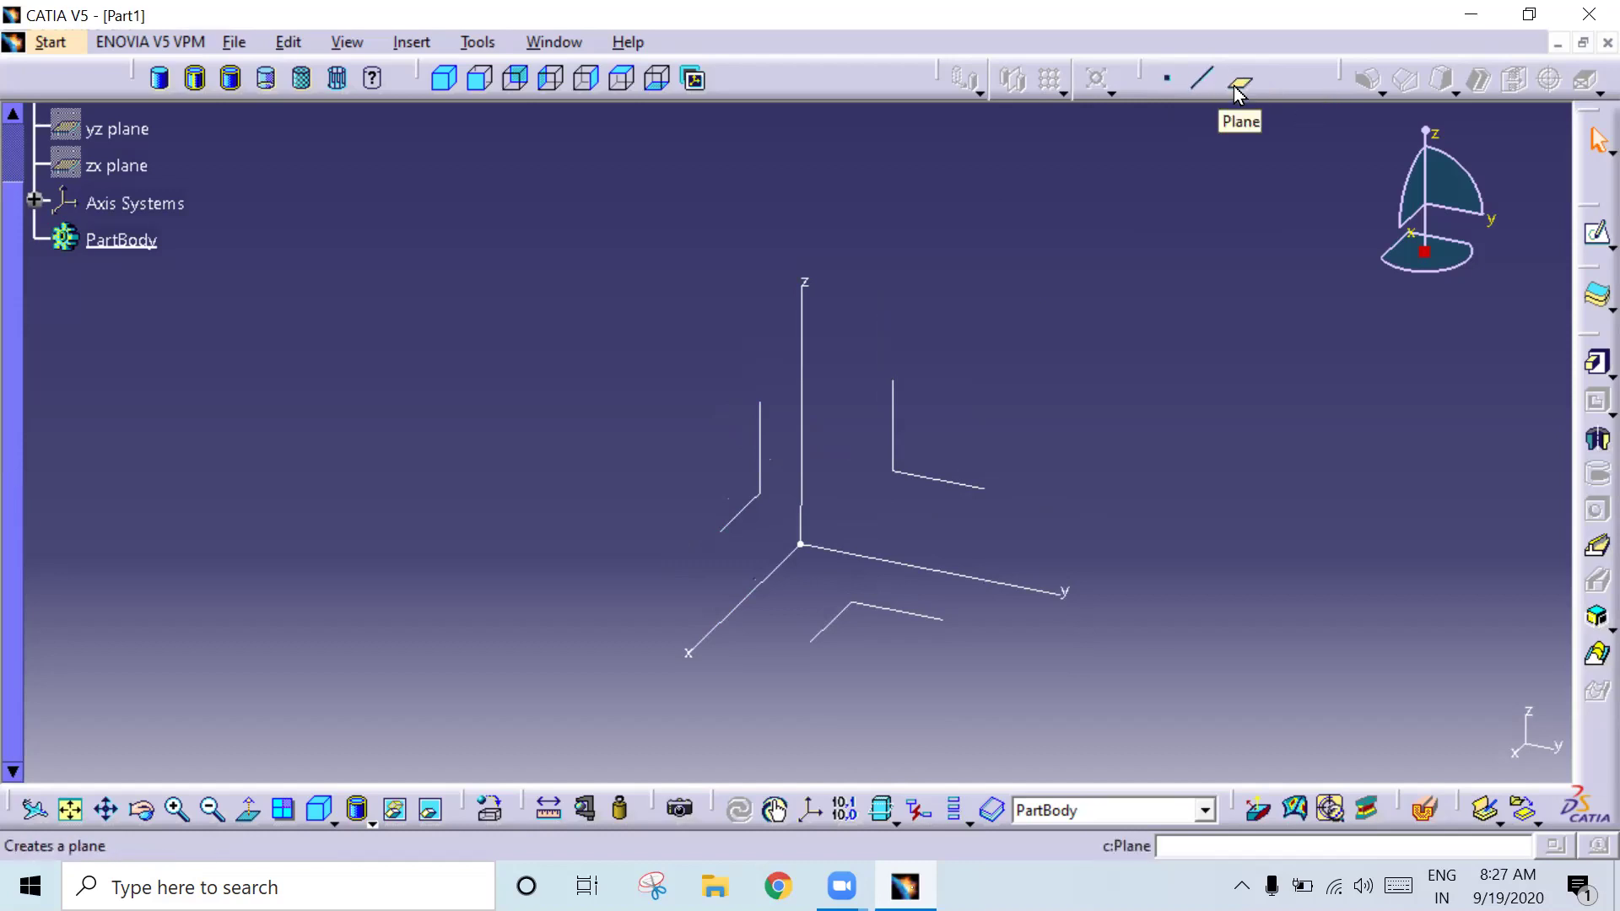
pyautogui.click(1237, 88)
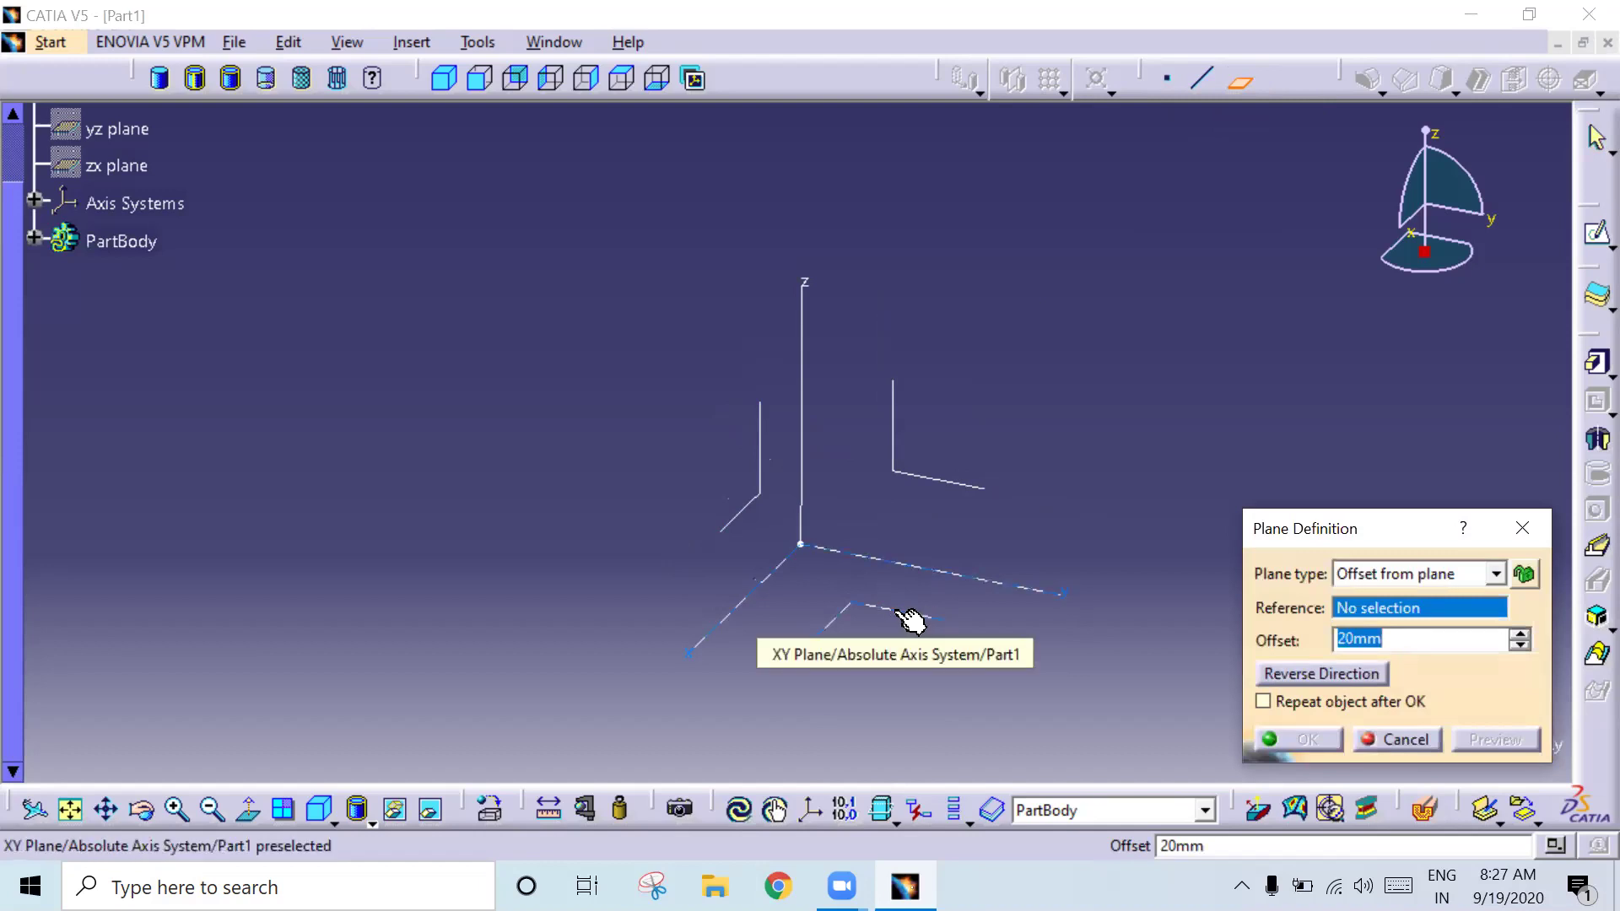
pyautogui.click(897, 611)
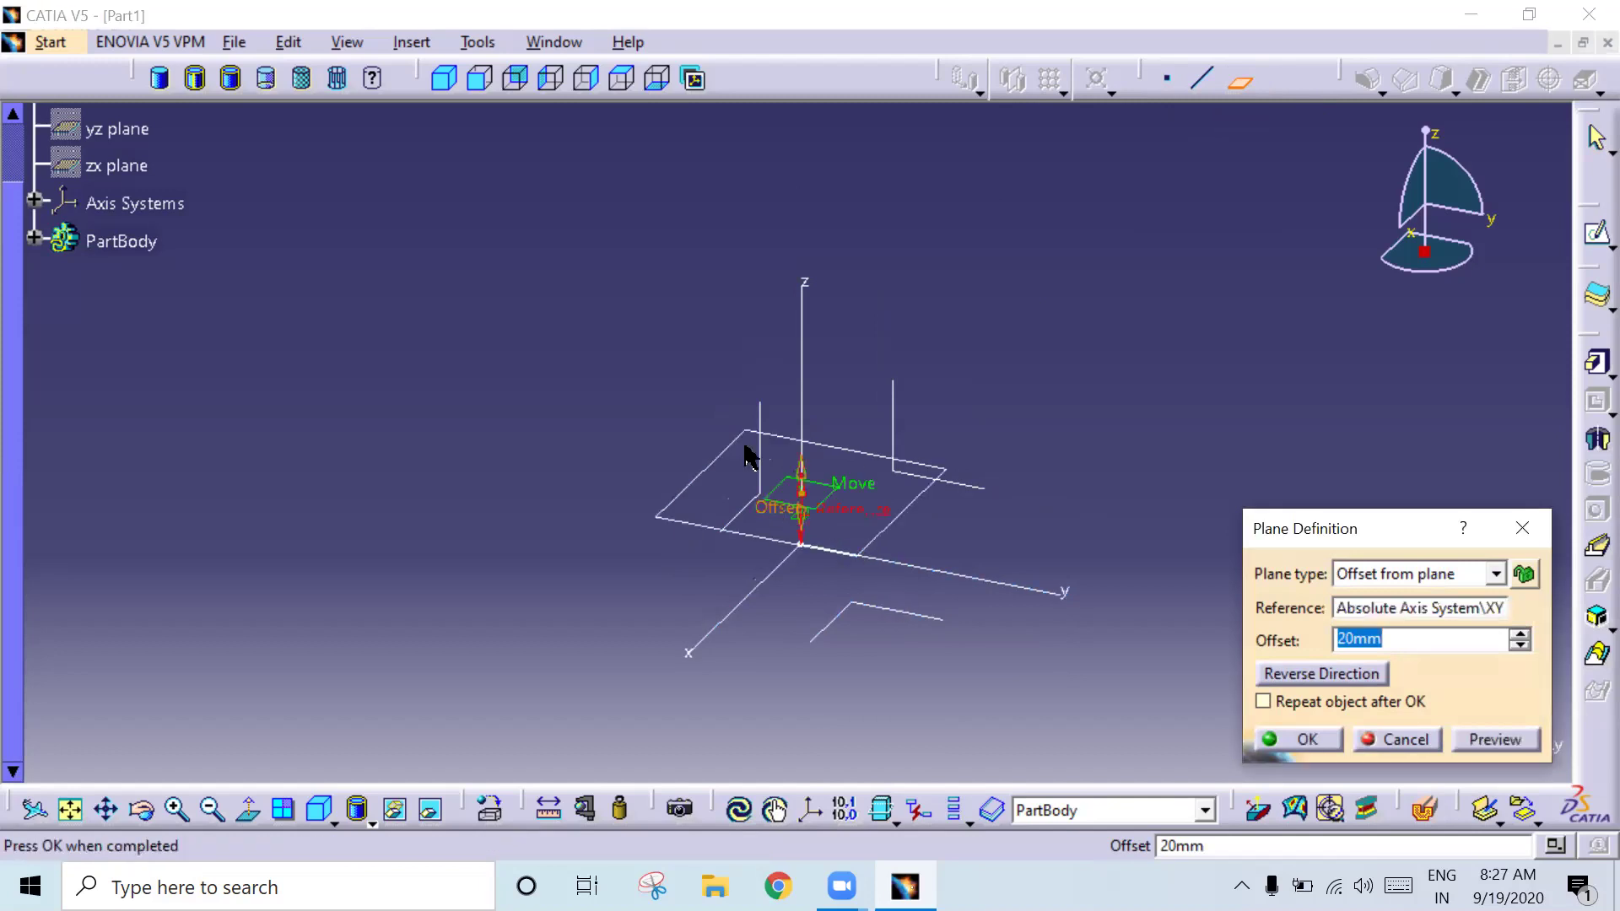
pyautogui.moveTo(769, 529); pyautogui.dragTo(776, 322)
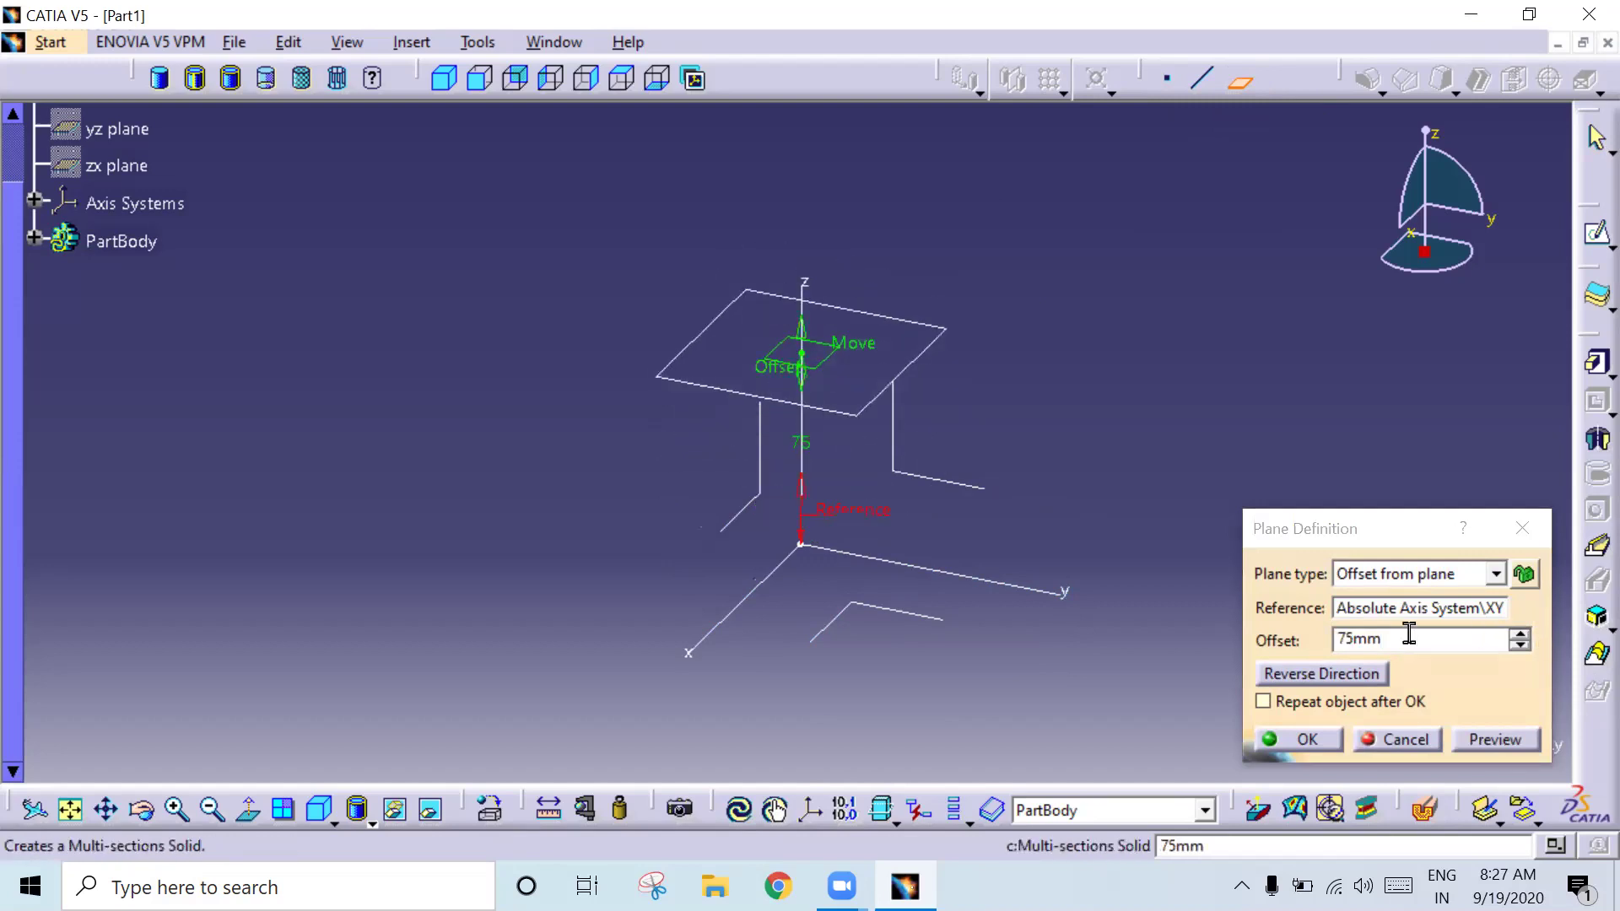
# Step: Set the first plane's offset to 100 mm and confirm it
pyautogui.write('100')
pyautogui.press('Return')
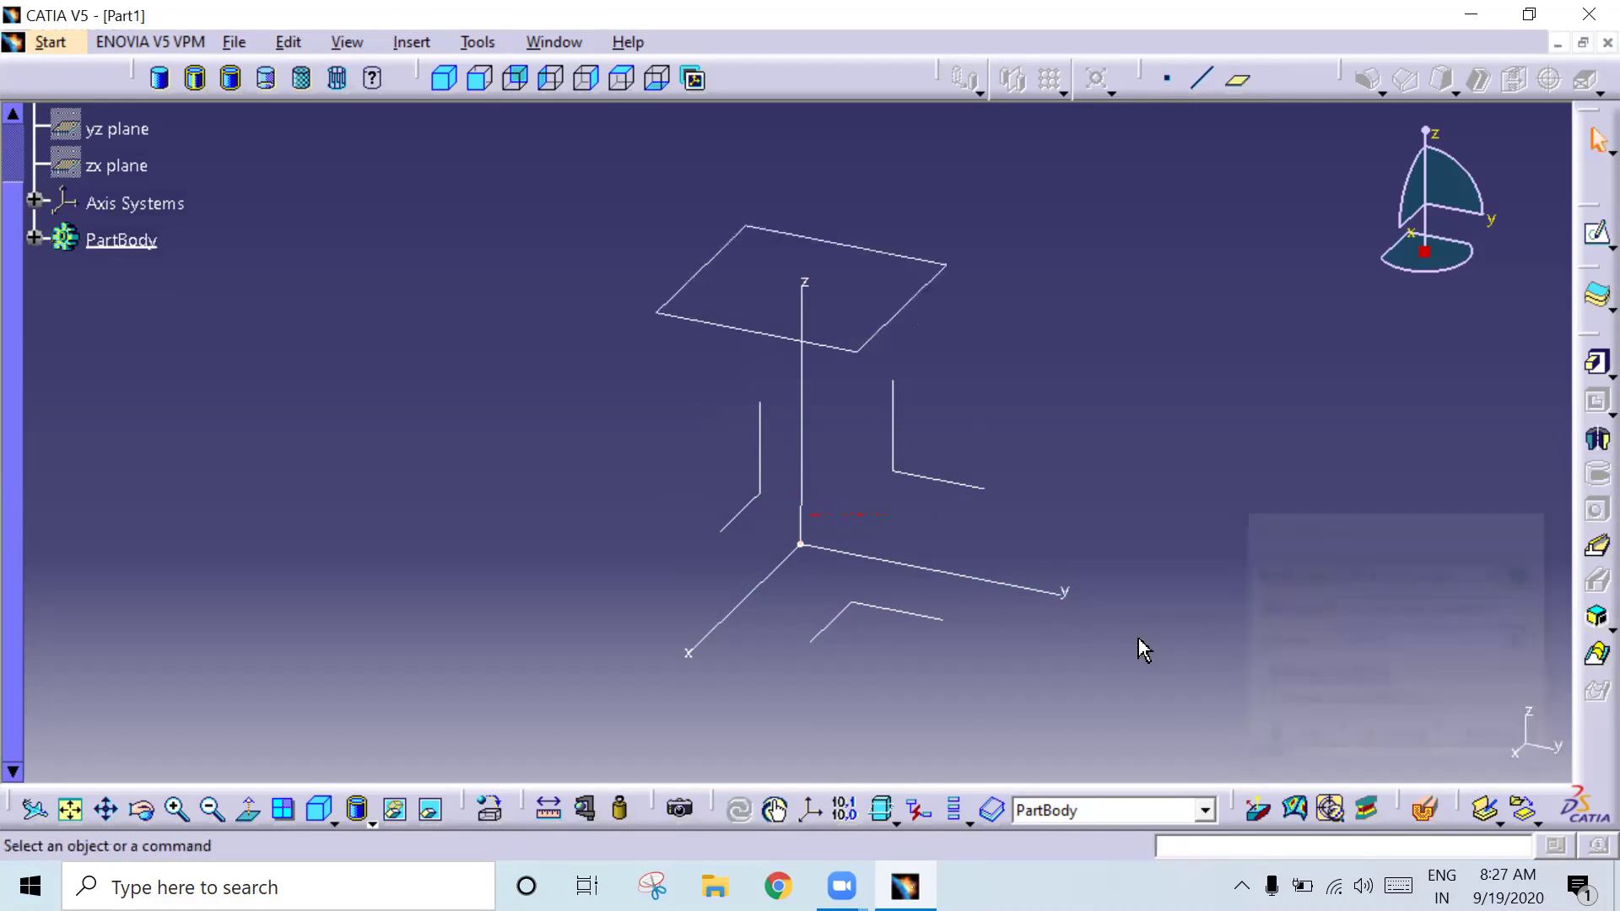
pyautogui.moveTo(1049, 553); pyautogui.dragTo(1043, 672, button='middle')
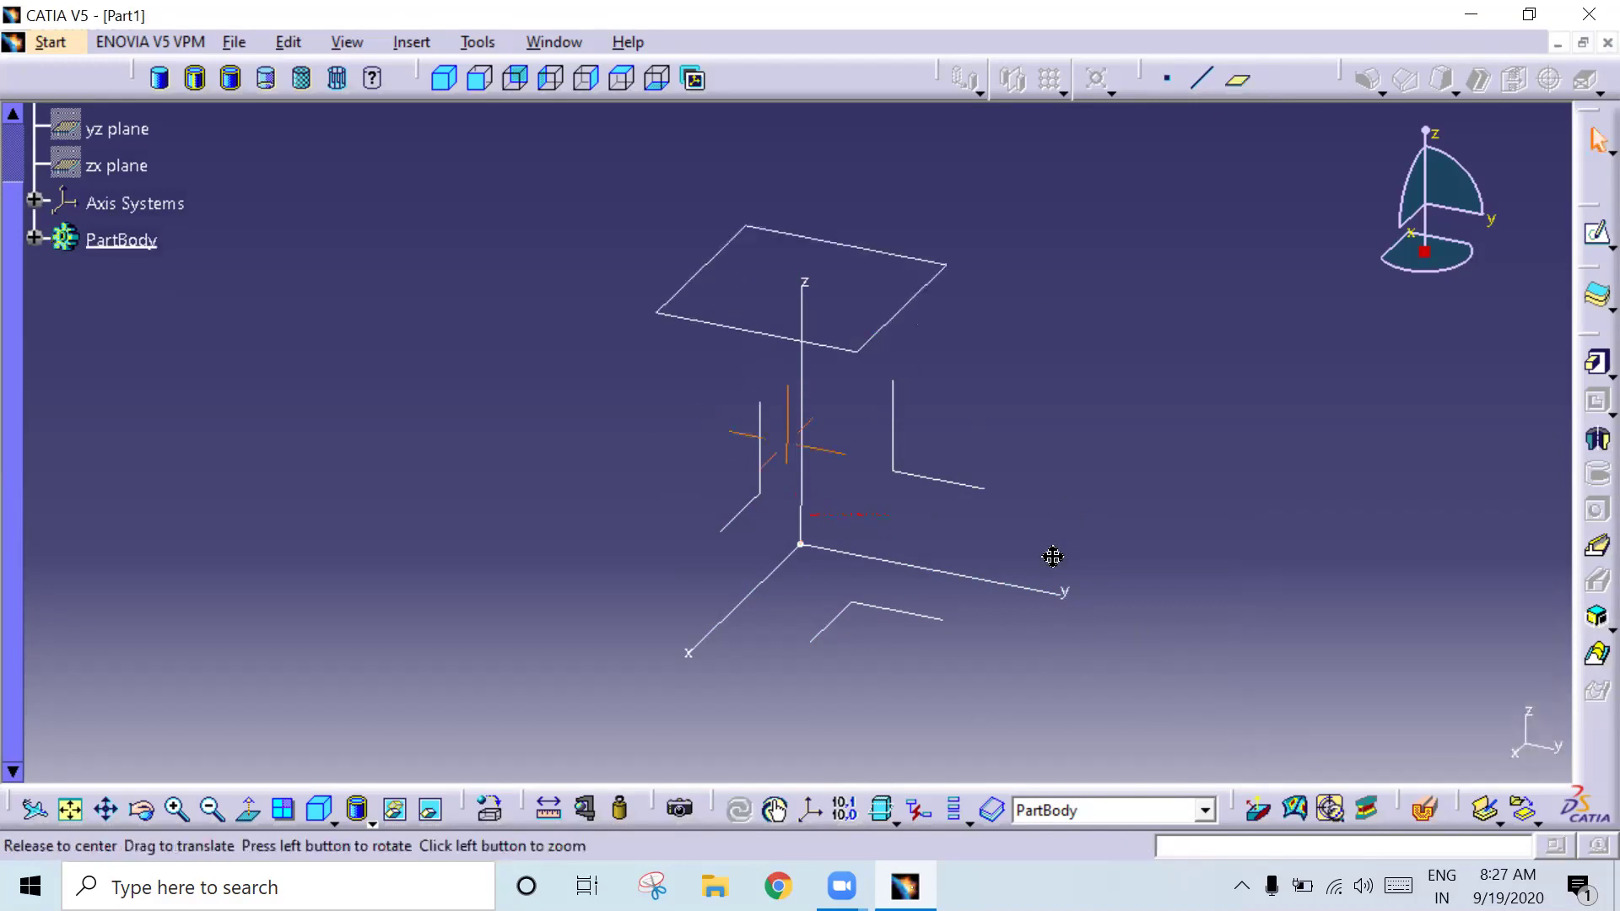
pyautogui.click(882, 731)
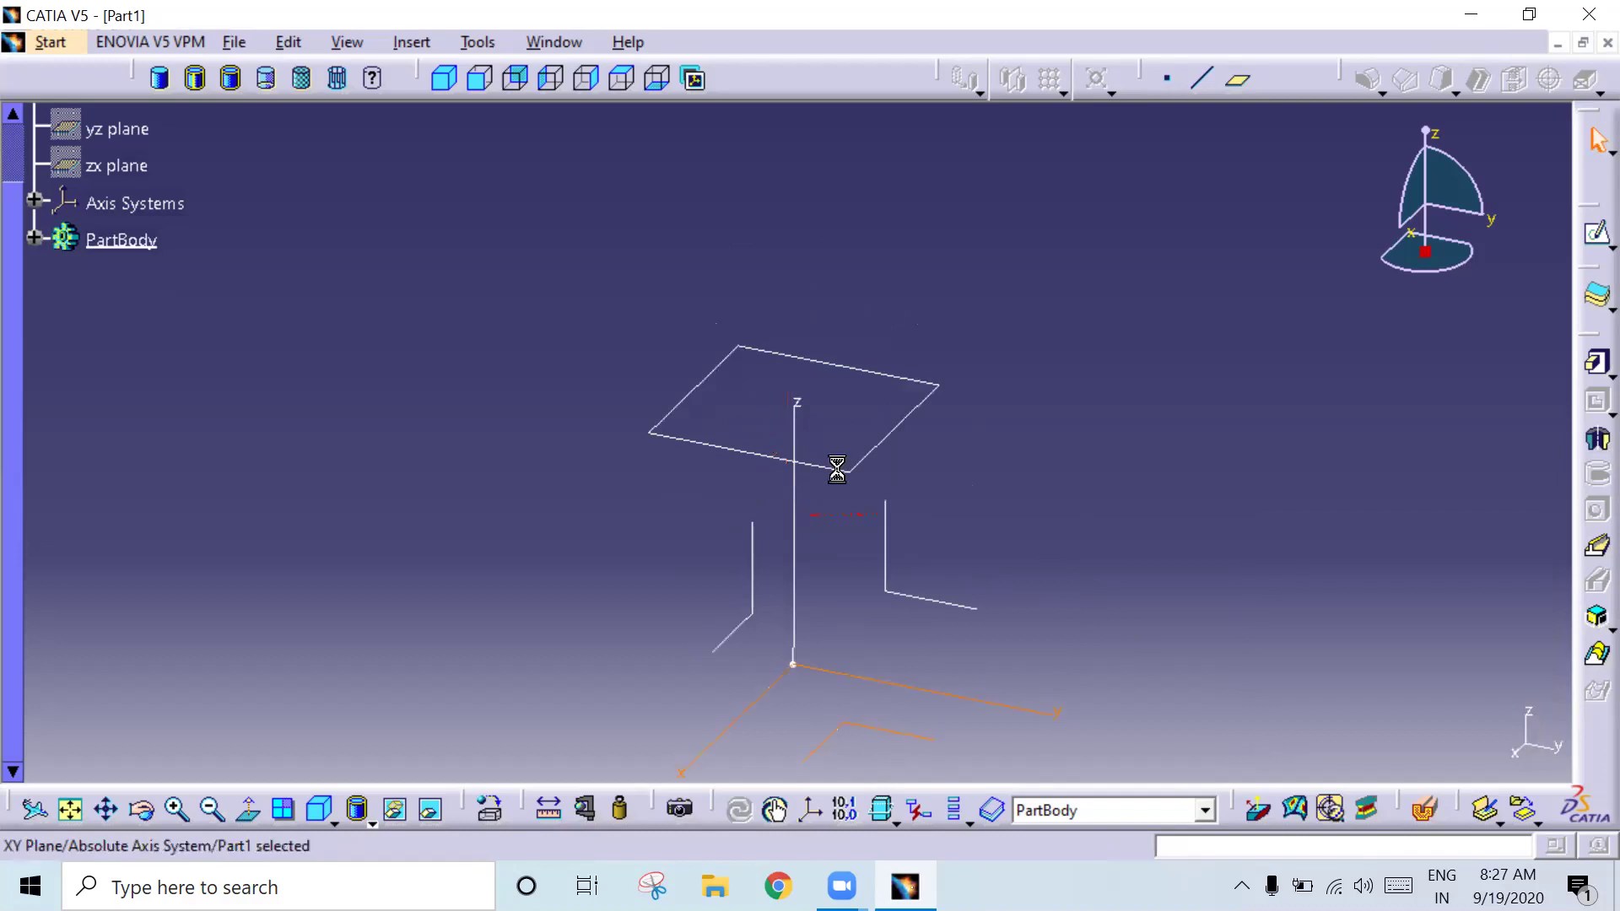
# Step: Create a second plane offset 100 mm above Plane.1
pyautogui.click(1067, 475)
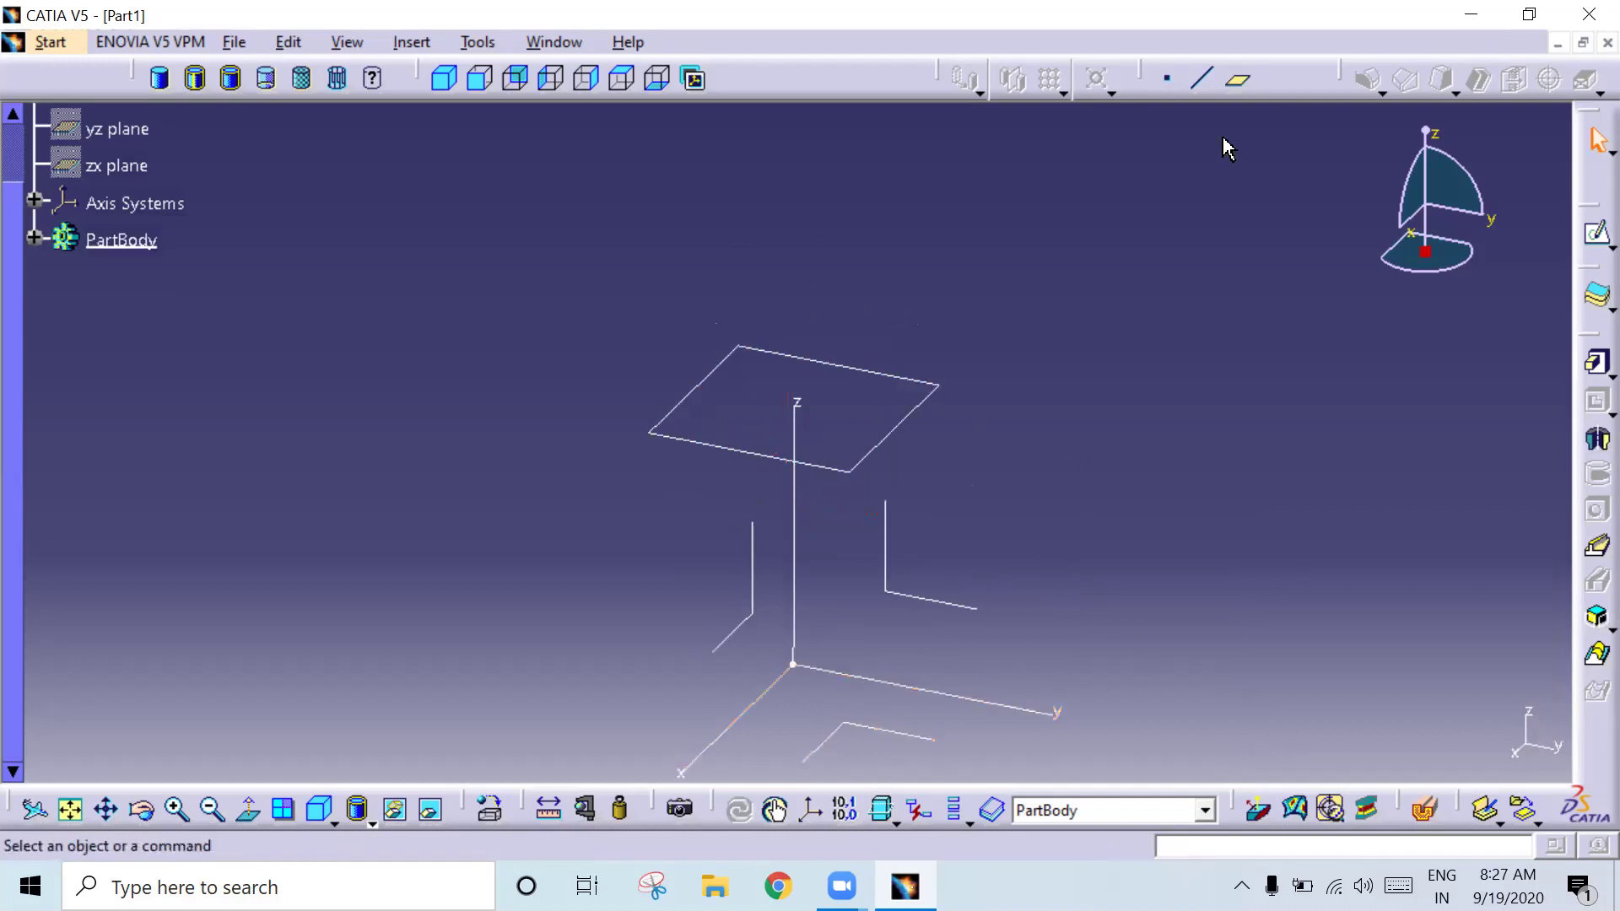
pyautogui.click(1238, 78)
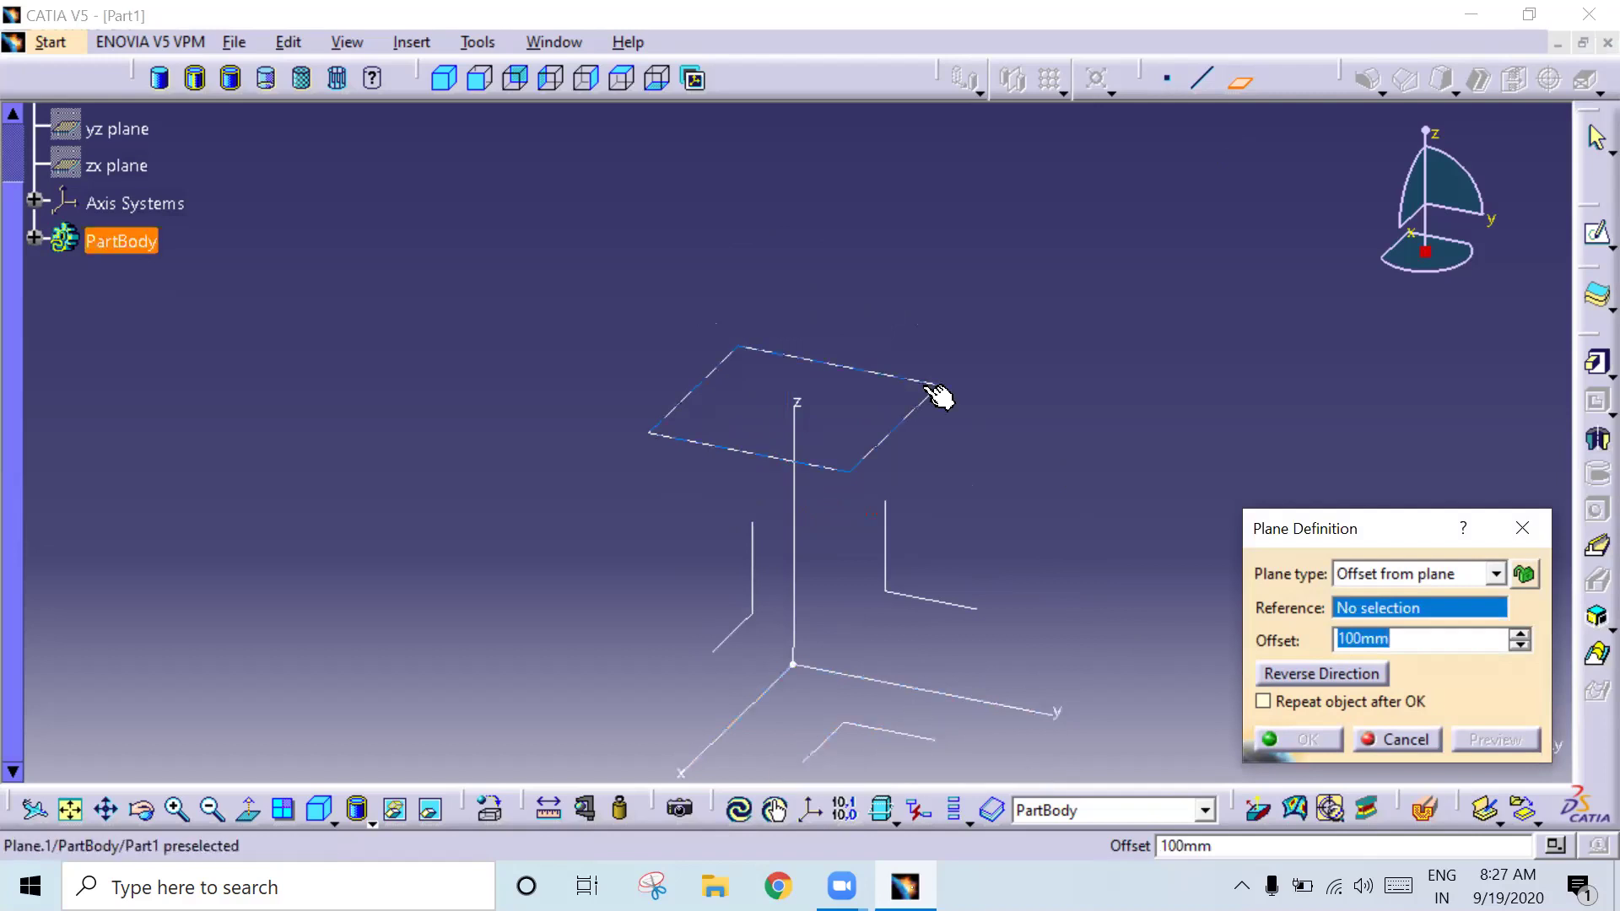
pyautogui.click(913, 422)
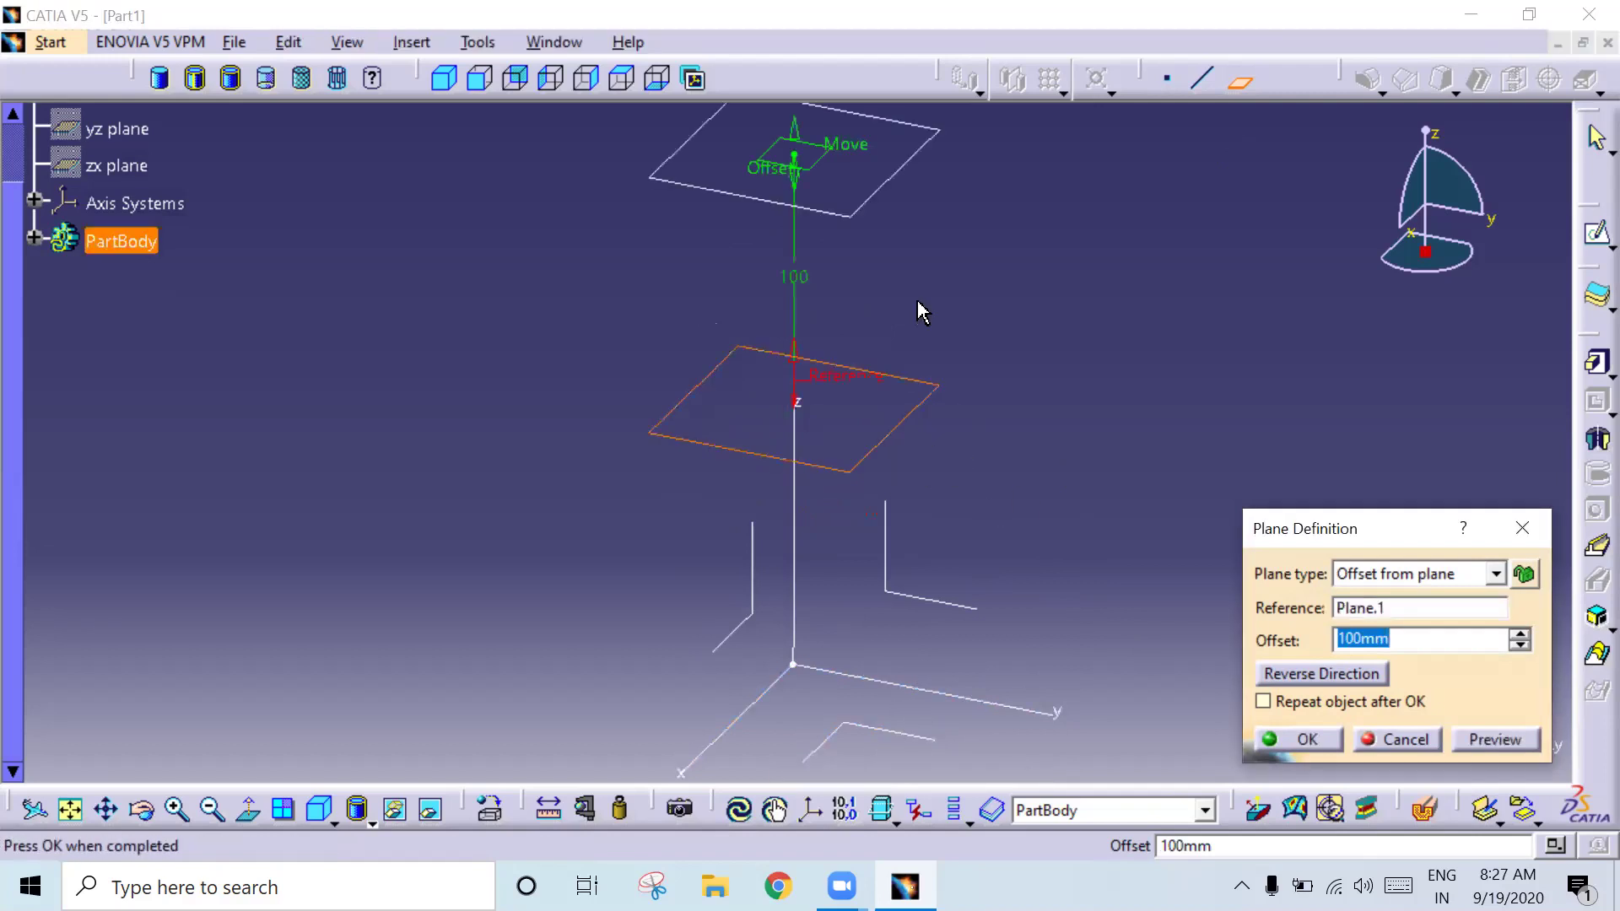
pyautogui.click(1296, 739)
pyautogui.moveTo(1060, 503); pyautogui.dragTo(1060, 622, button='middle')
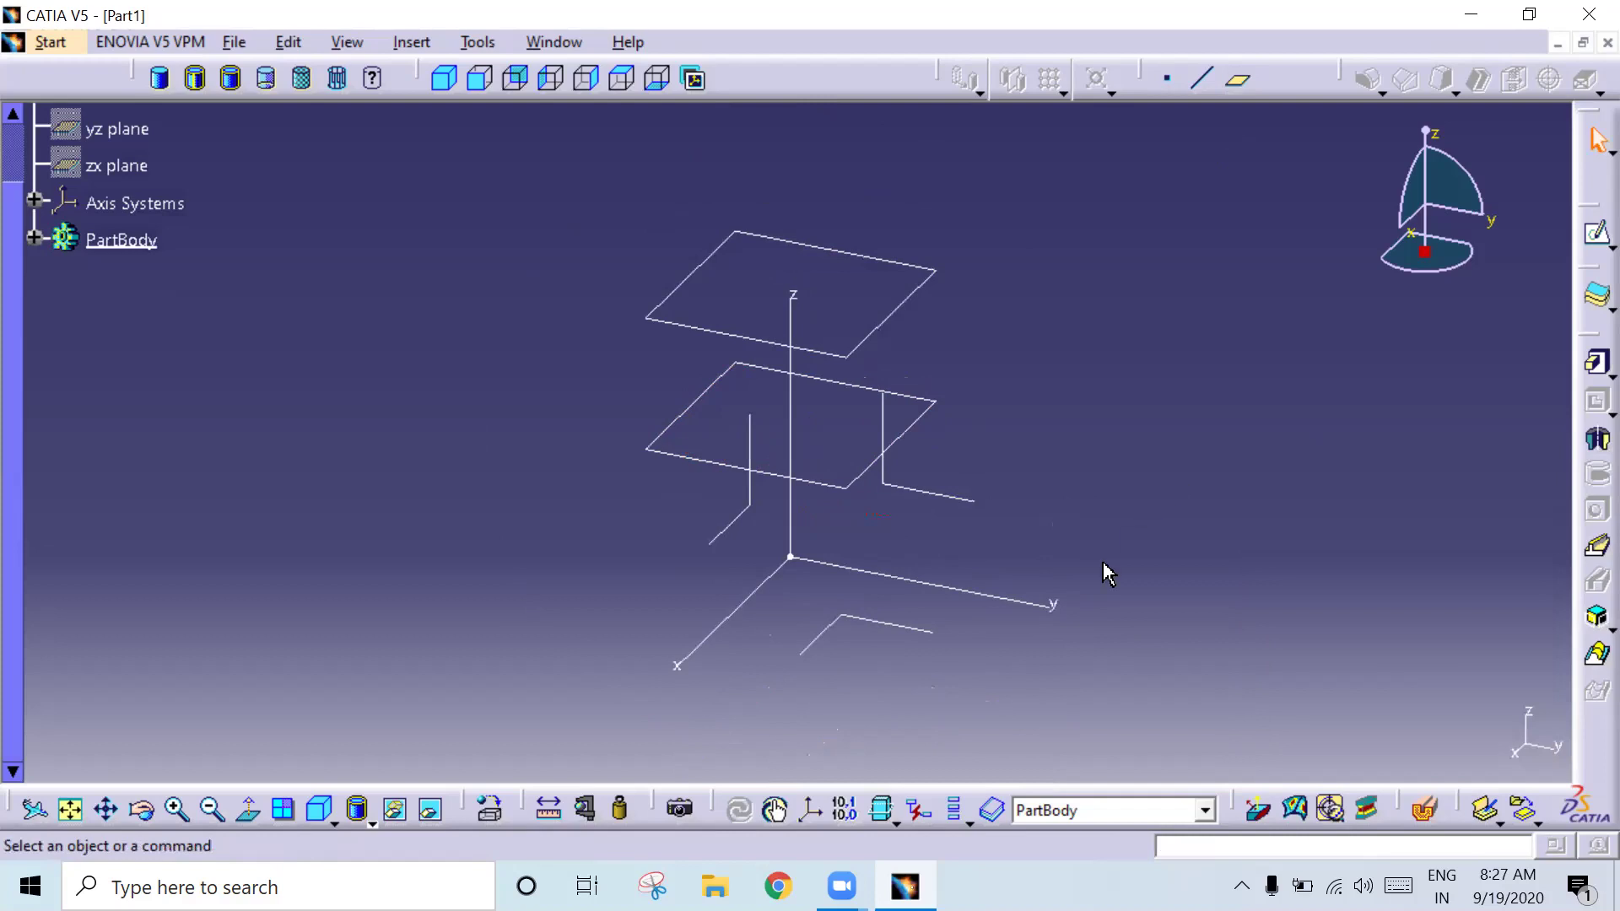
# Step: Create a positioned sketch on the XY plane
pyautogui.click(911, 628)
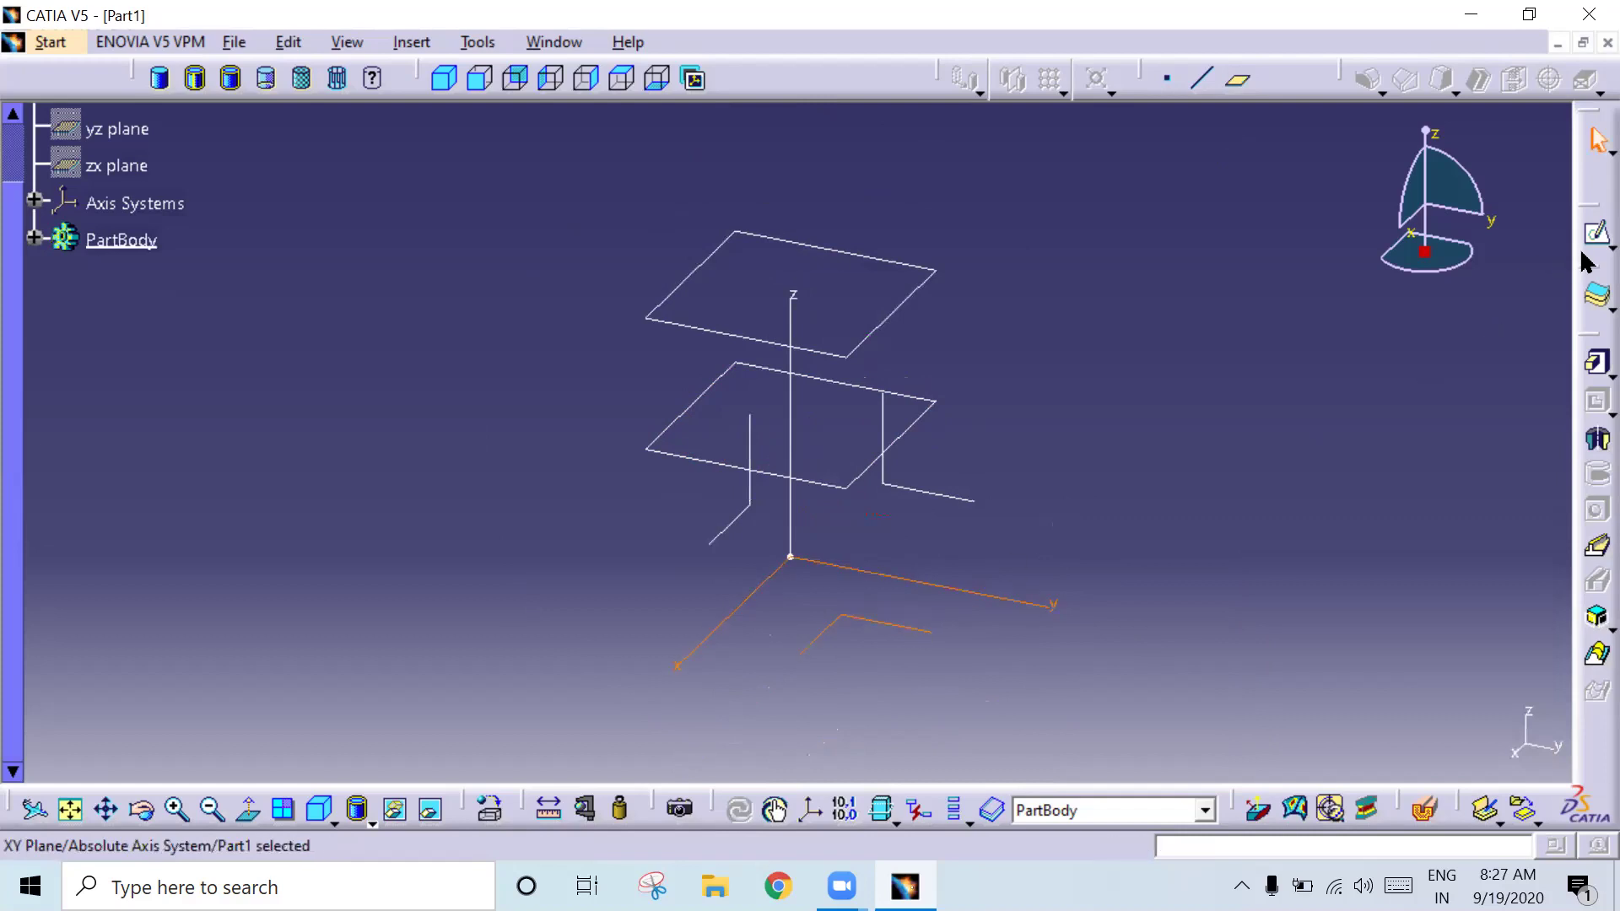
pyautogui.click(1609, 244)
pyautogui.click(1592, 274)
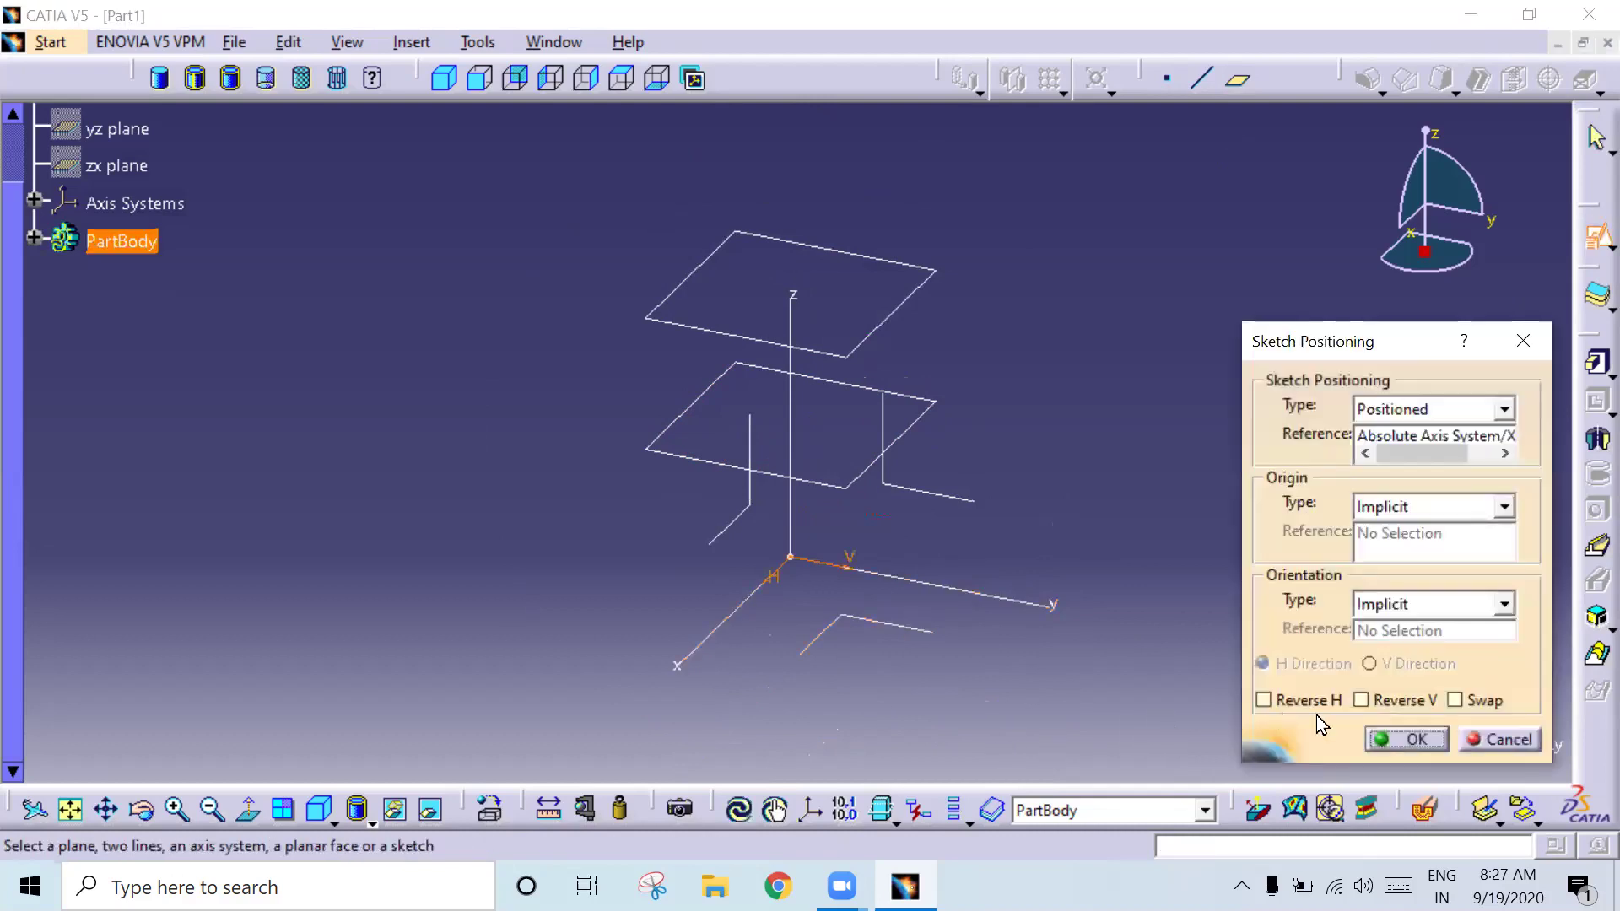
pyautogui.click(1417, 741)
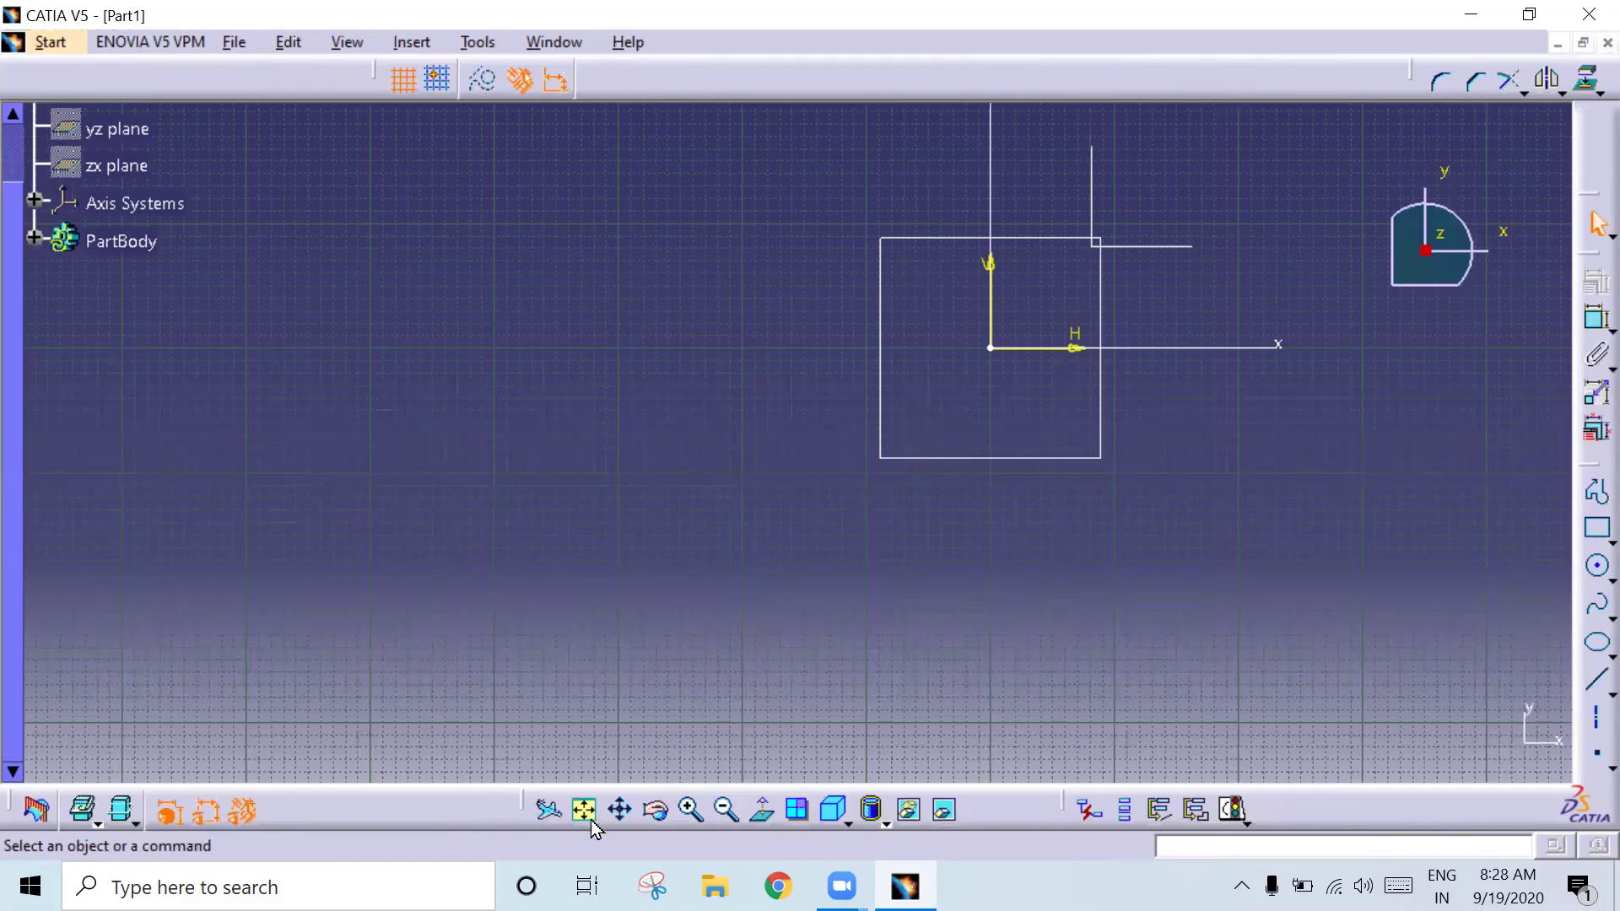
# Step: Draw a hexagon centred at the sketch origin
pyautogui.click(1604, 544)
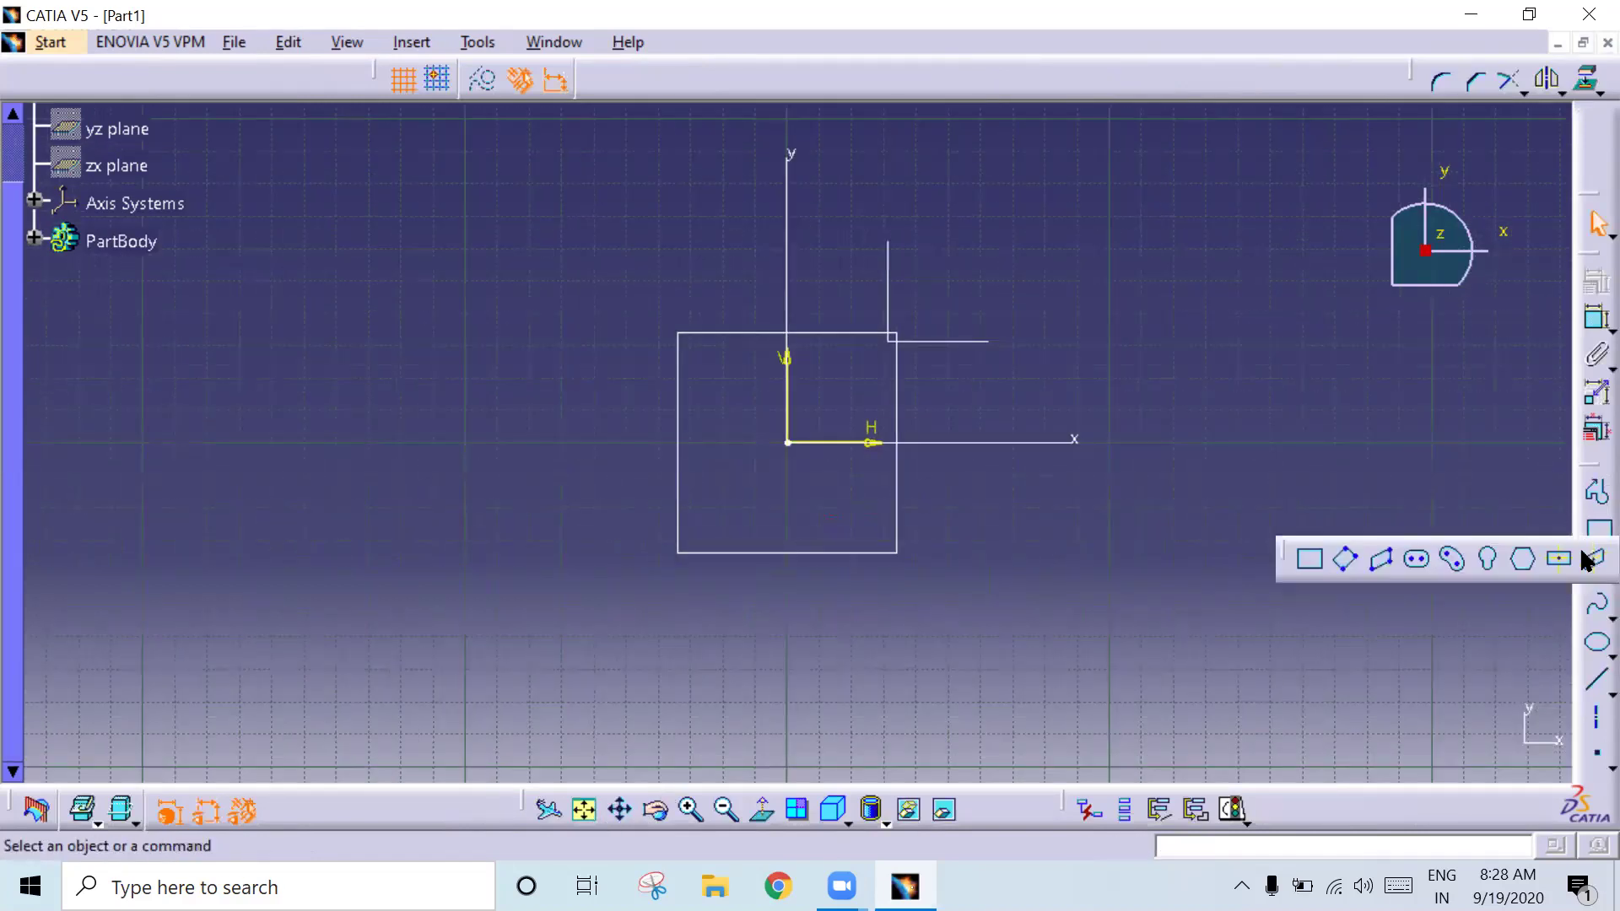
pyautogui.click(1524, 559)
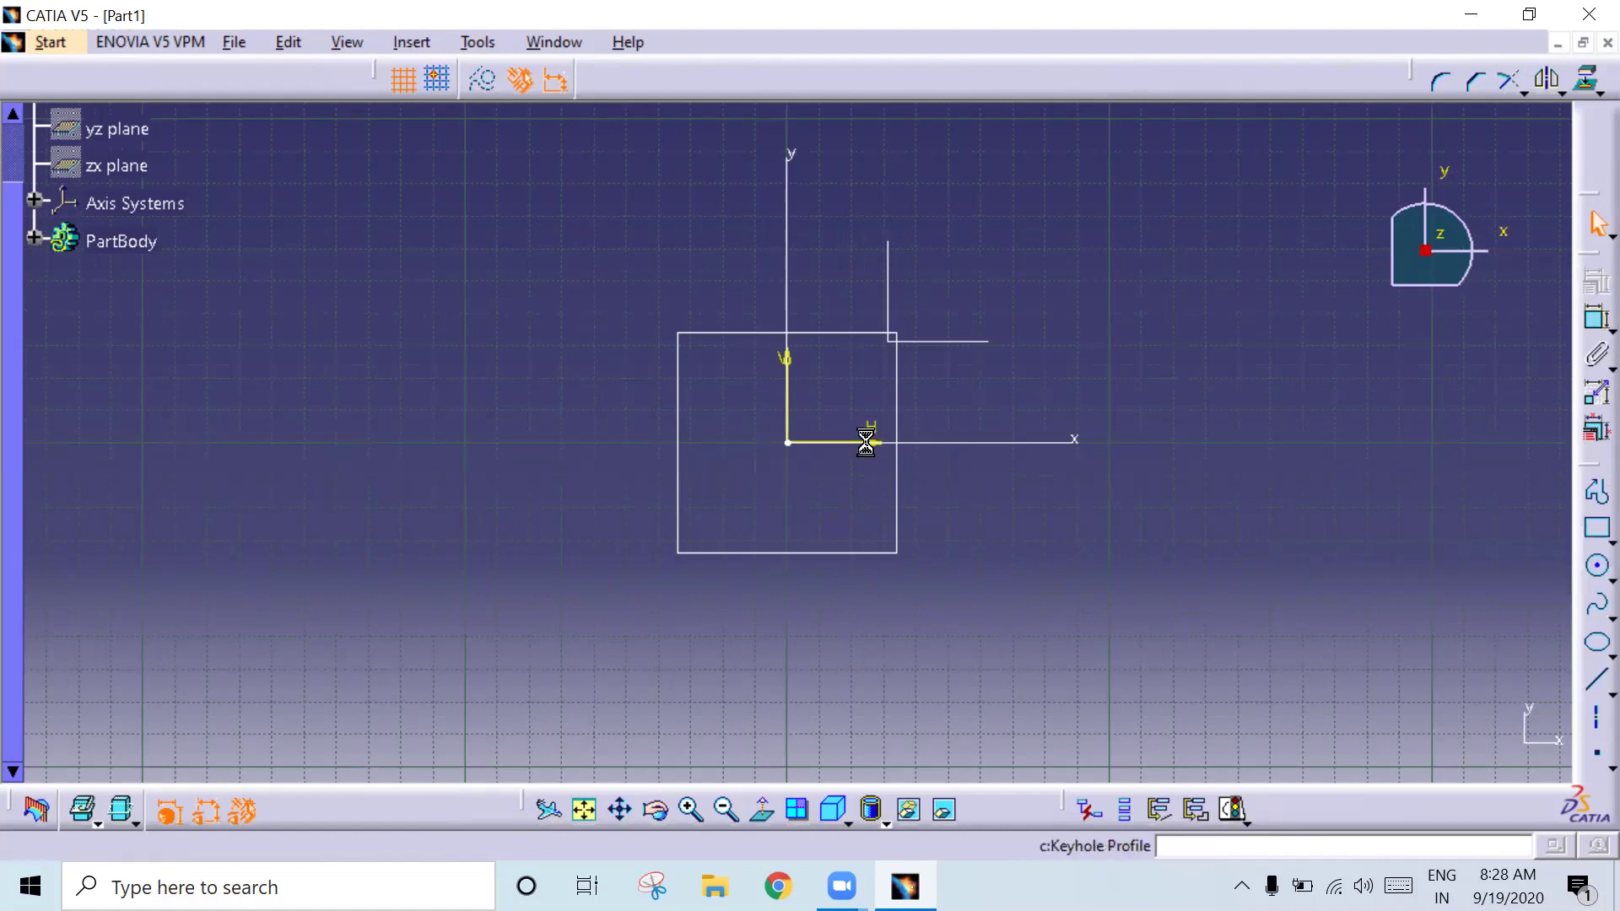
pyautogui.click(791, 443)
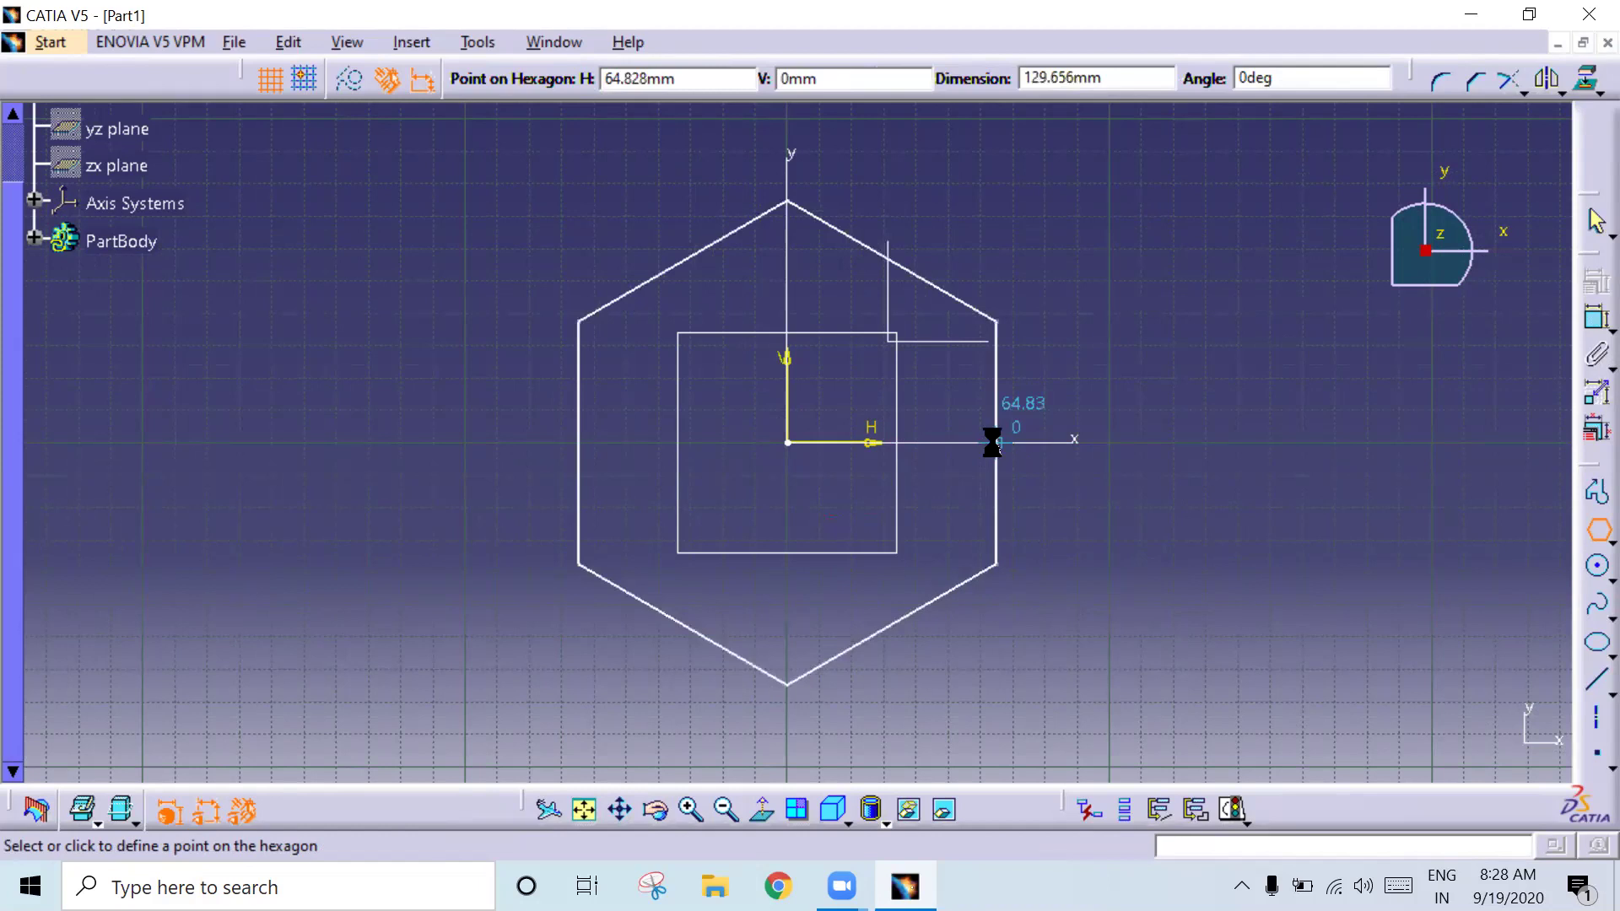
pyautogui.click(994, 442)
# Step: Dimension the hexagon's right side to 100 mm
pyautogui.click(1594, 319)
pyautogui.click(1010, 416)
pyautogui.click(1099, 405)
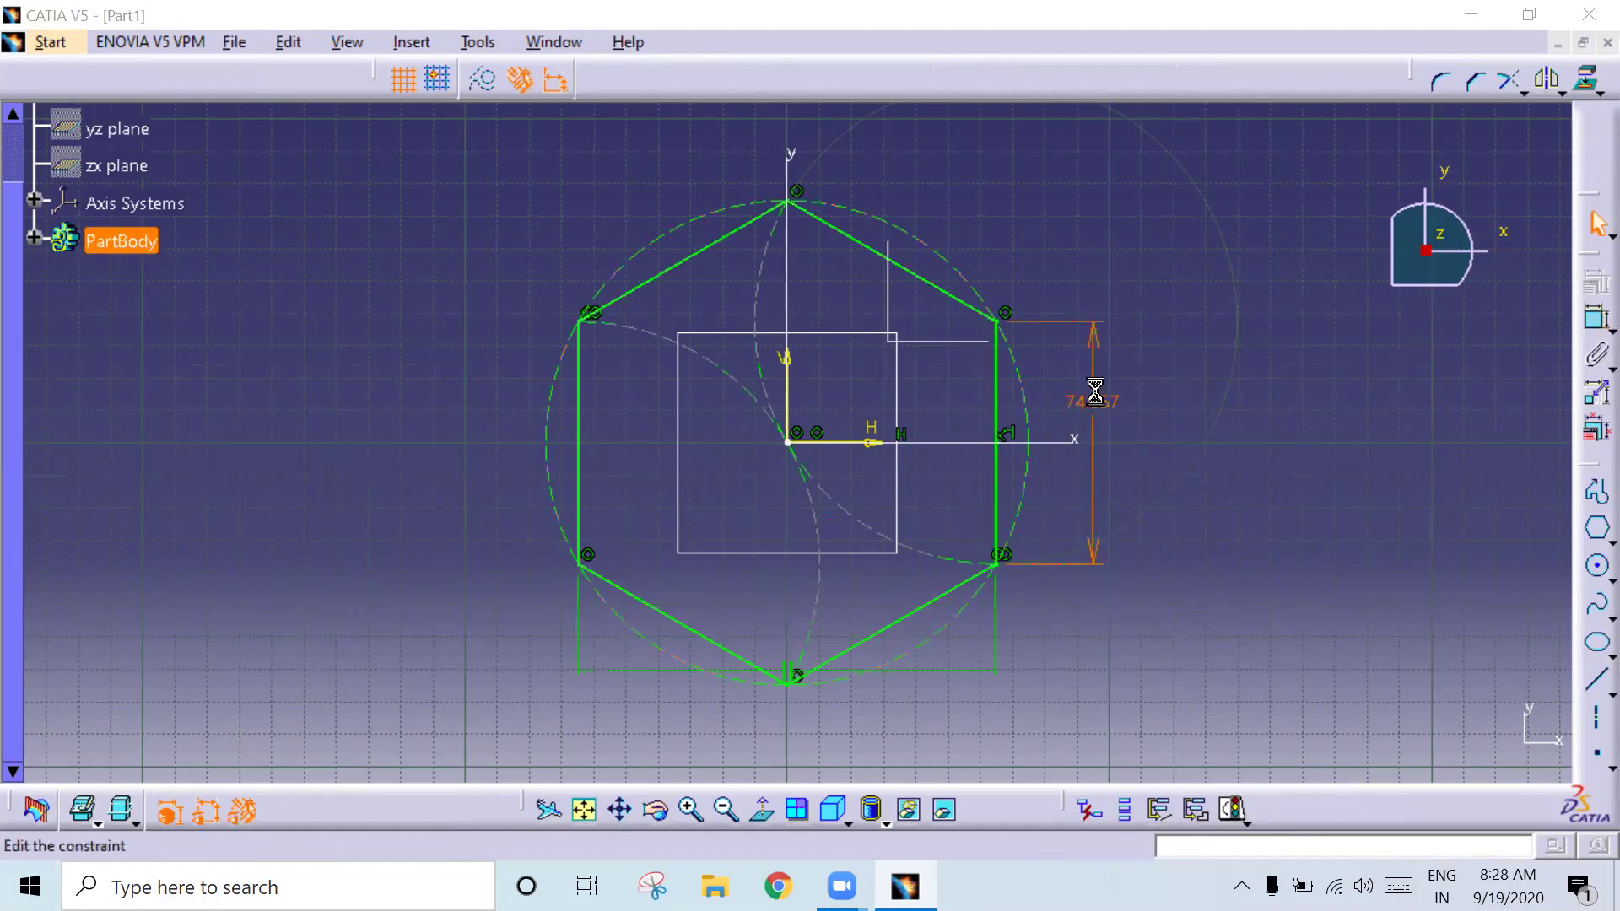
pyautogui.doubleClick(1099, 405)
pyautogui.write('100')
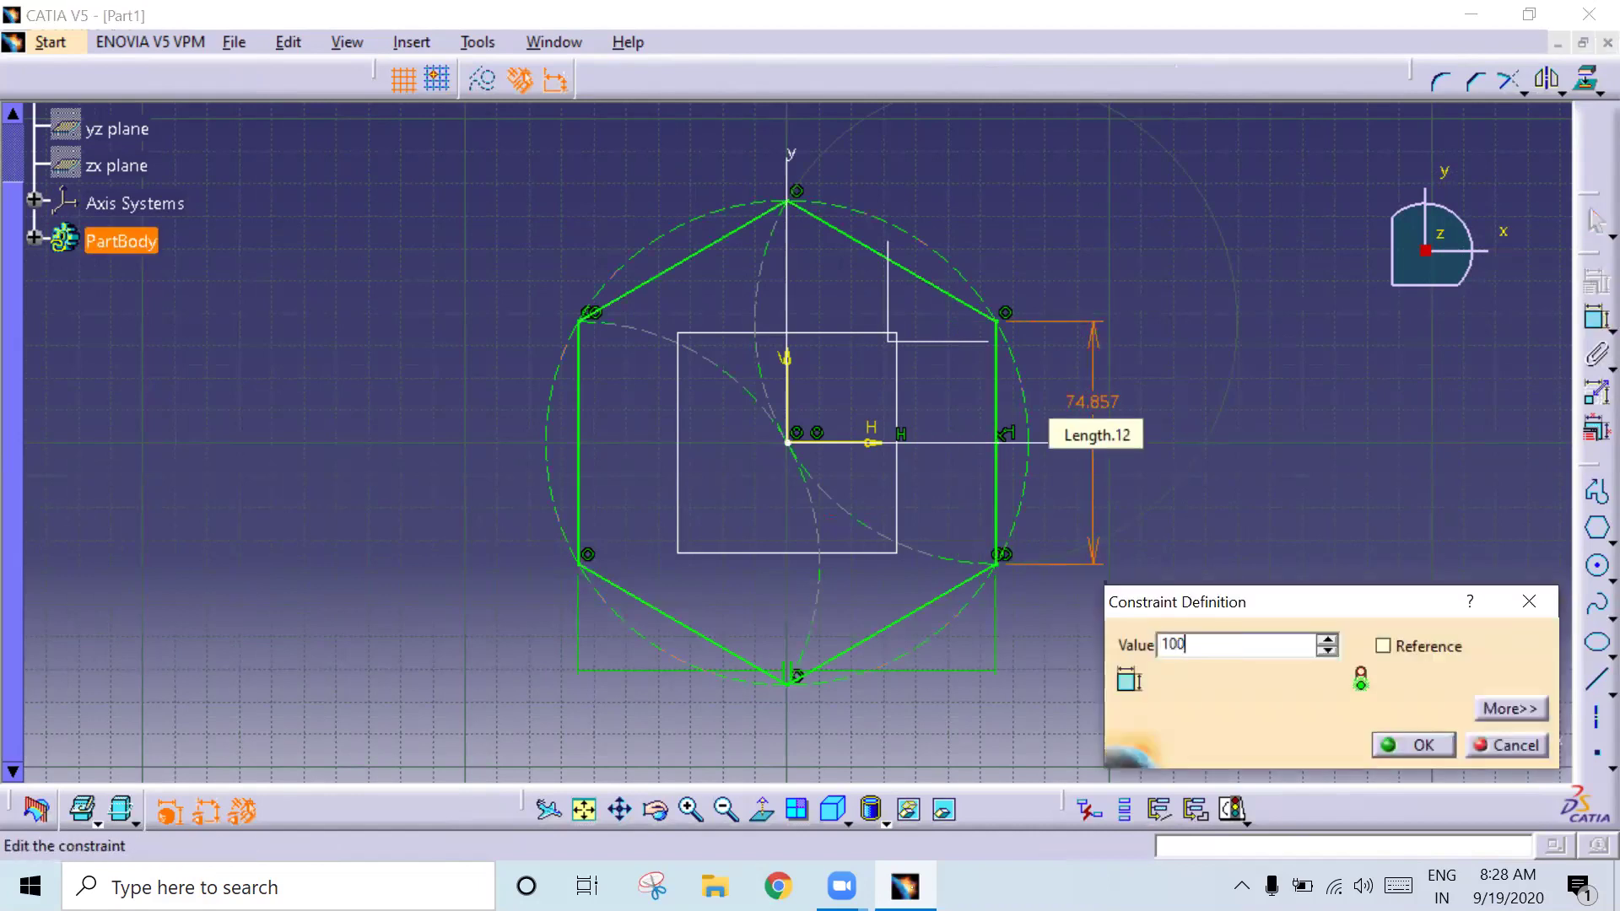
pyautogui.press('Return')
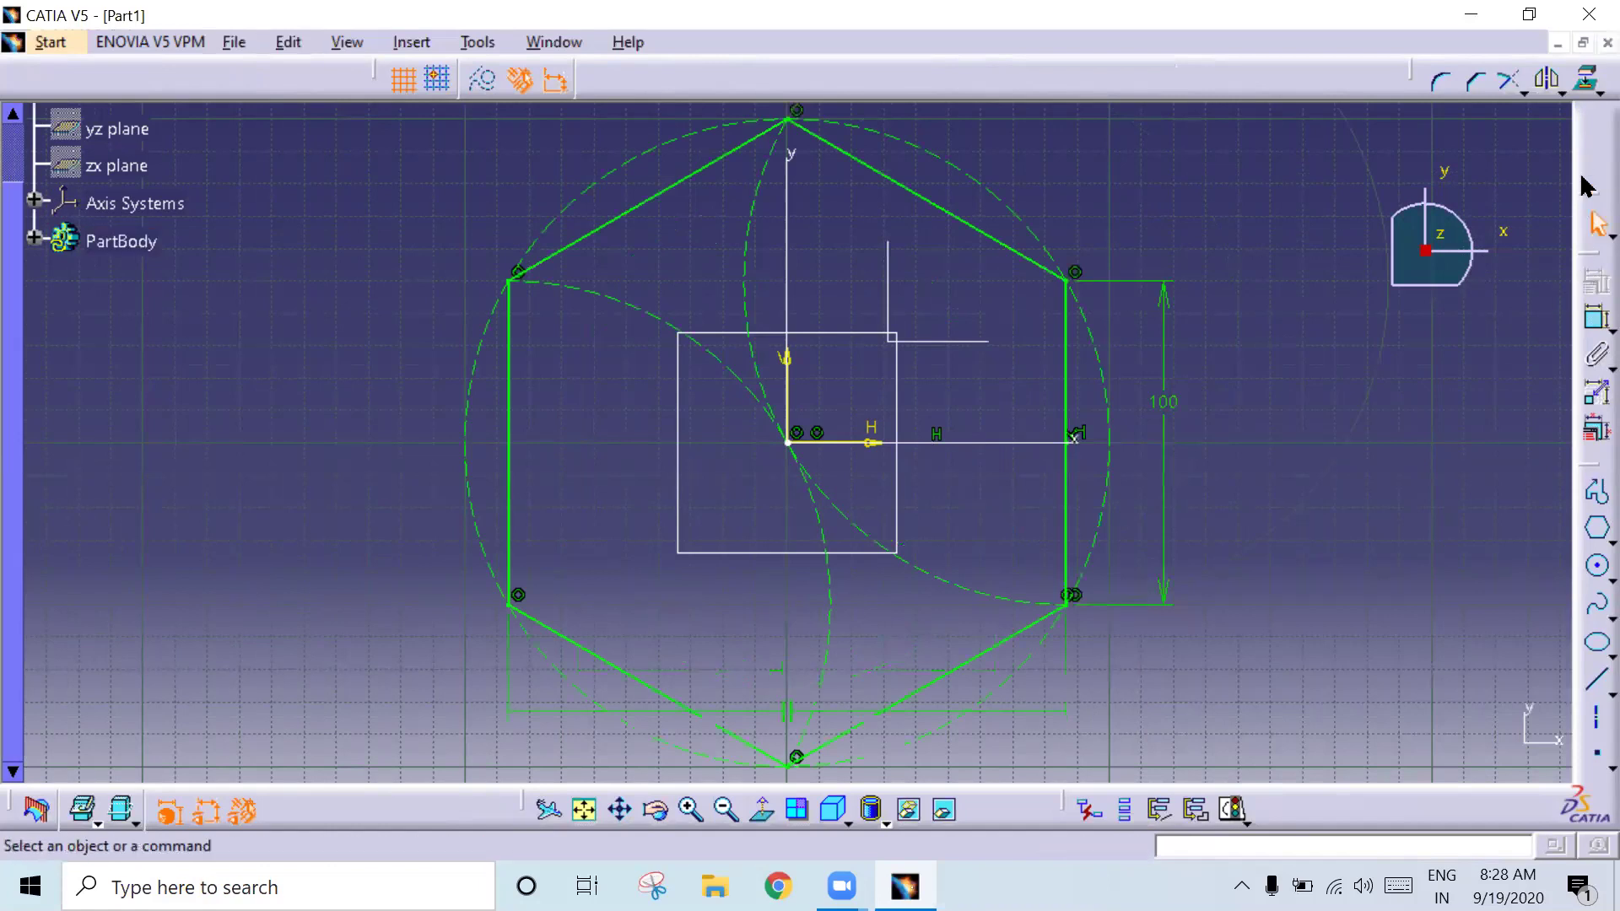
# Step: Show the Workbenches toolbar and float the selection tools
pyautogui.rightClick(1247, 87)
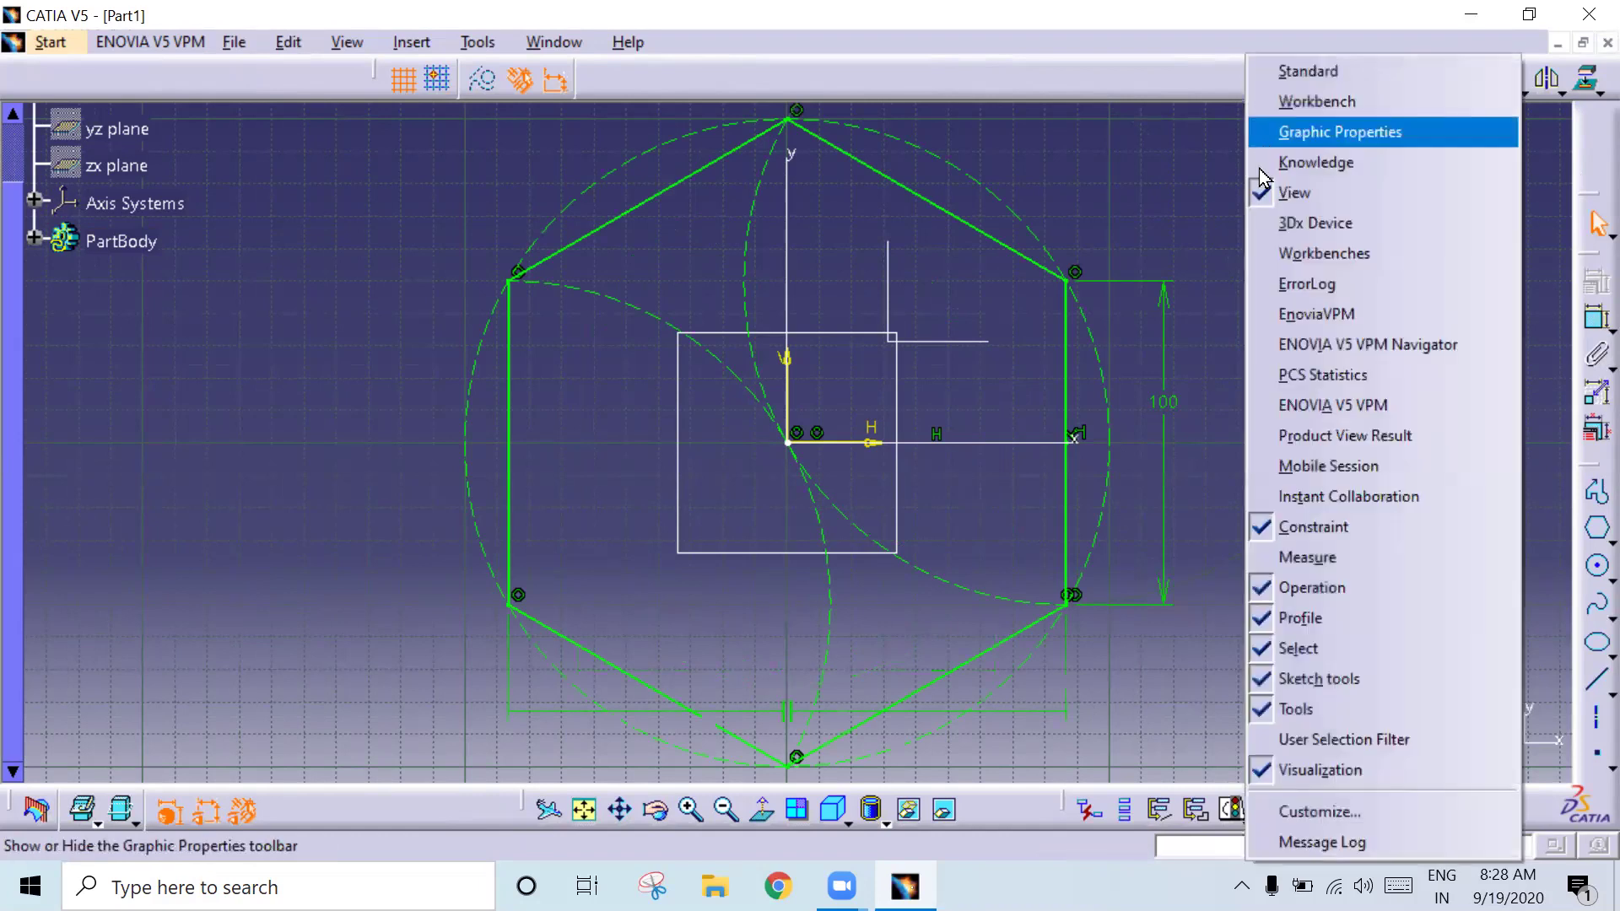
pyautogui.click(1271, 267)
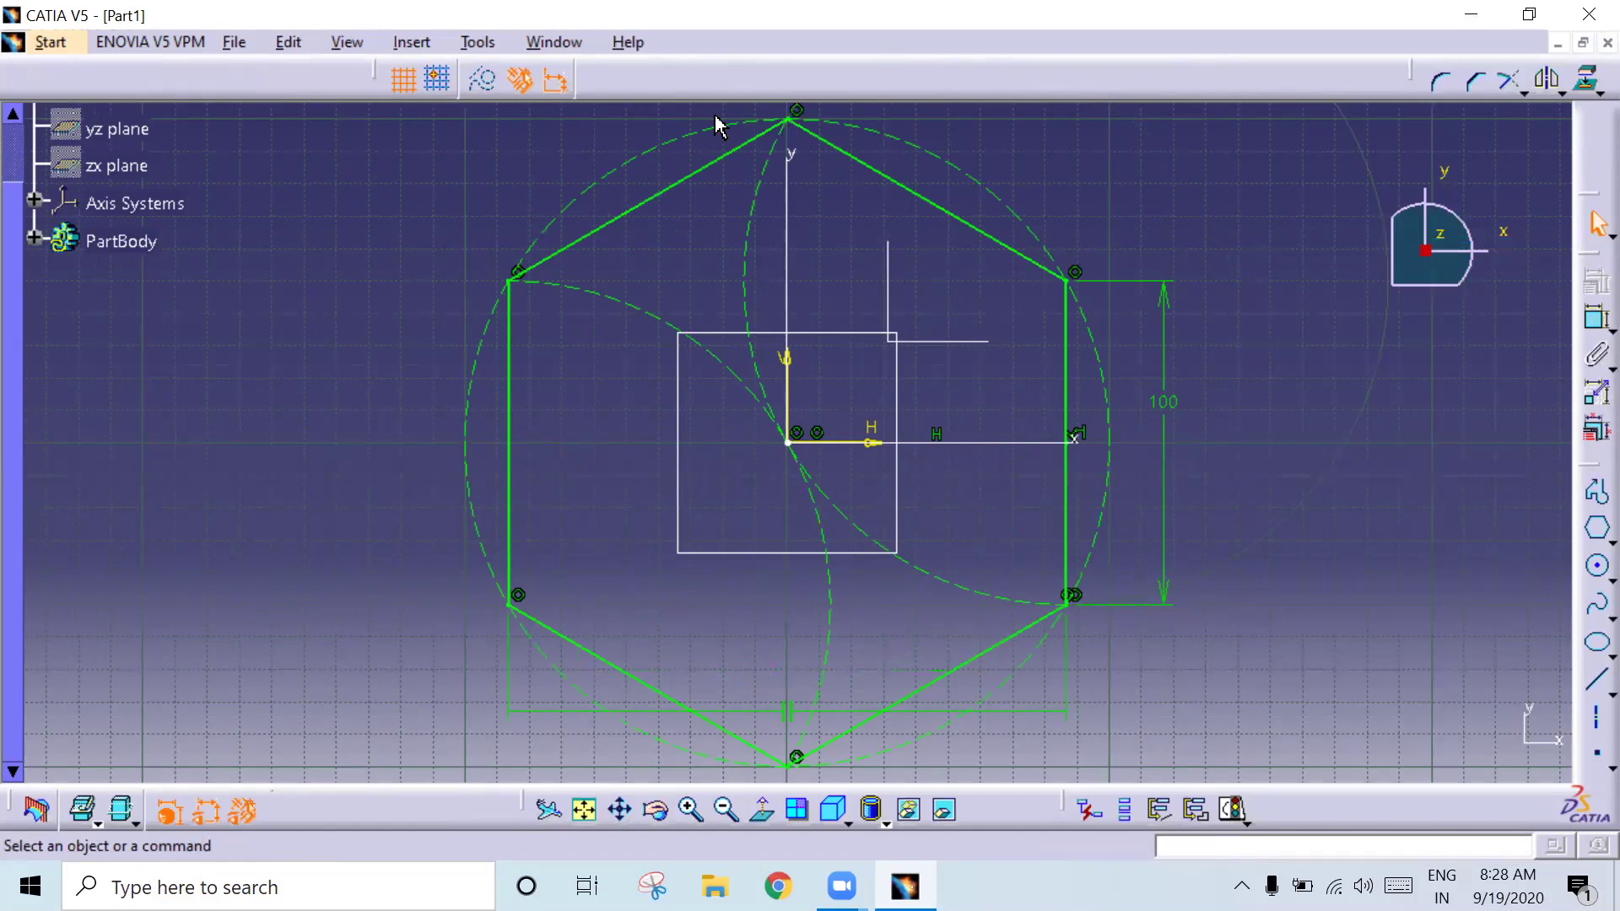
pyautogui.rightClick(1270, 94)
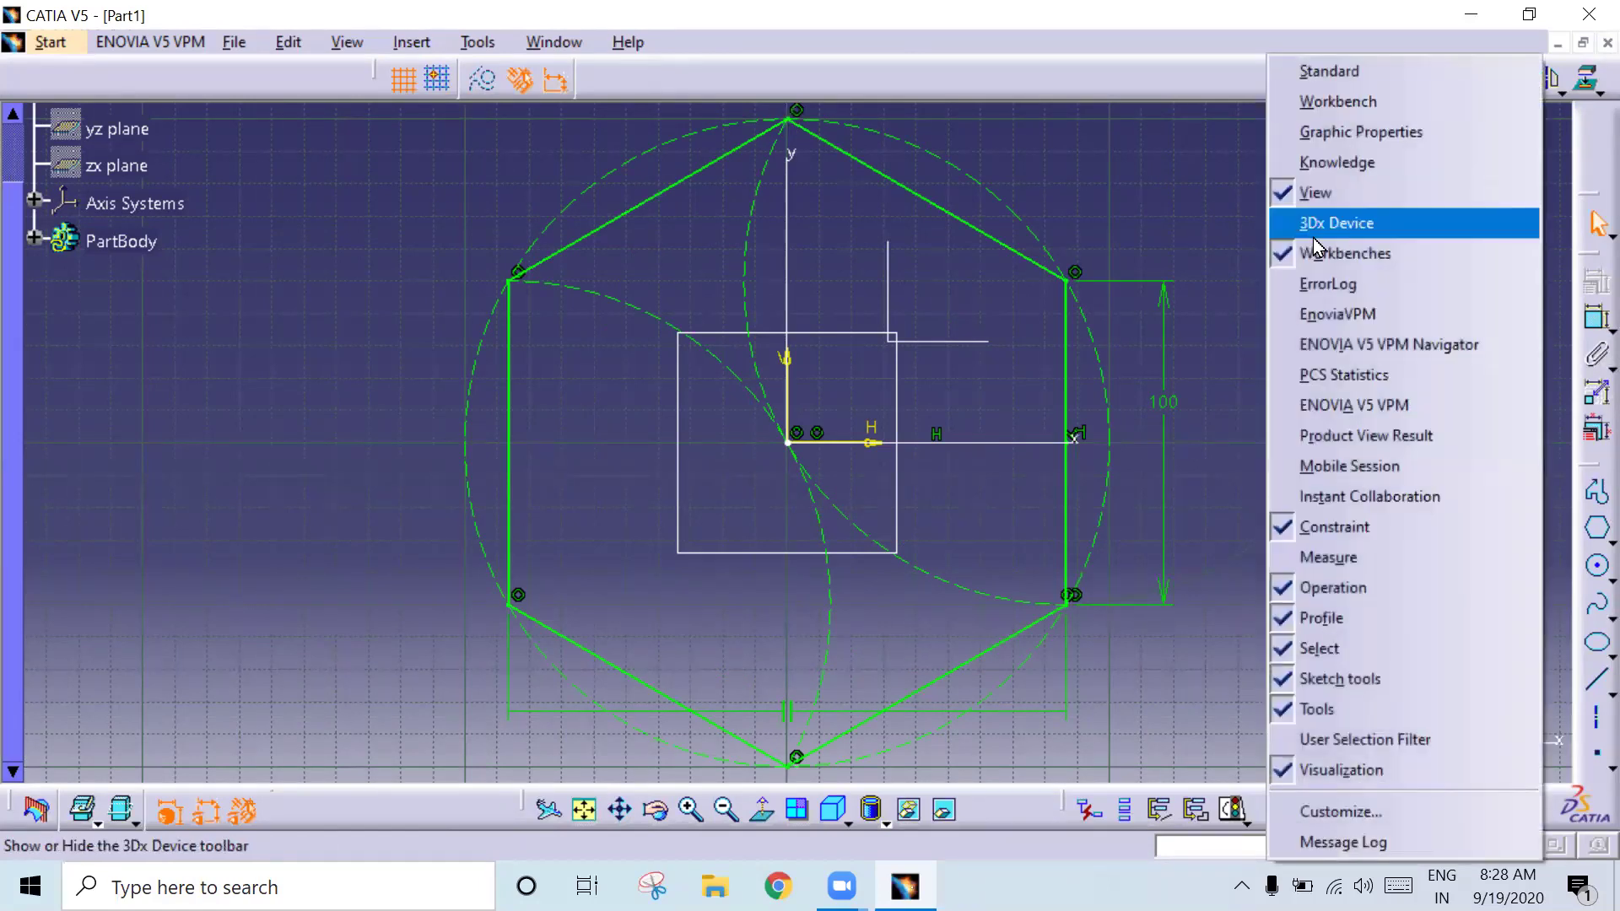
pyautogui.click(1202, 267)
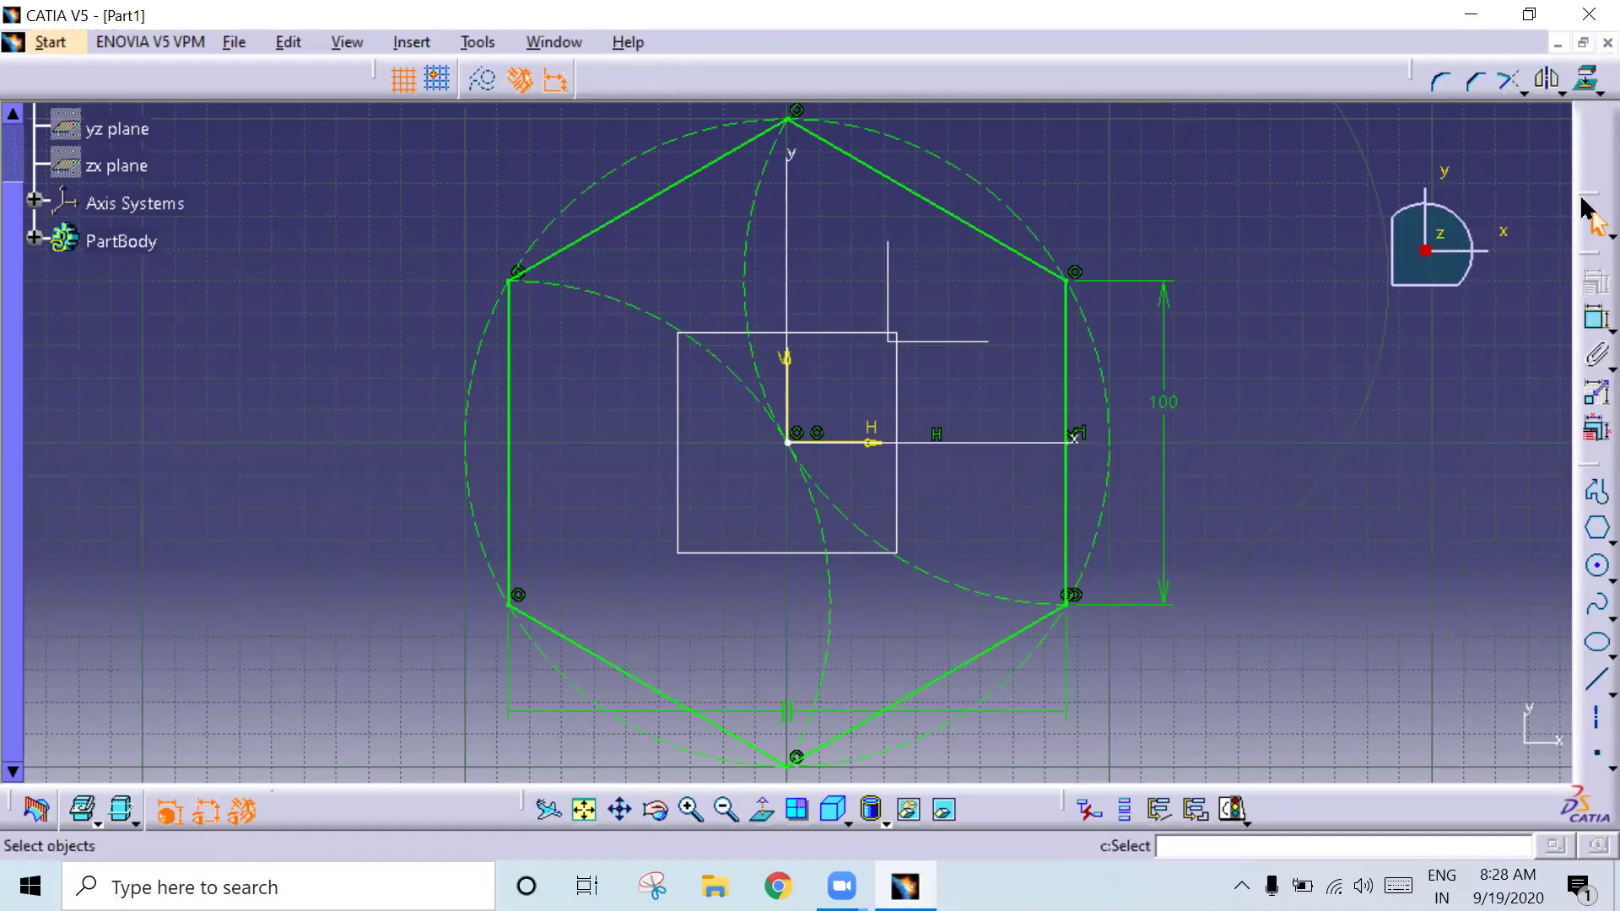
pyautogui.moveTo(1597, 194); pyautogui.dragTo(1549, 198)
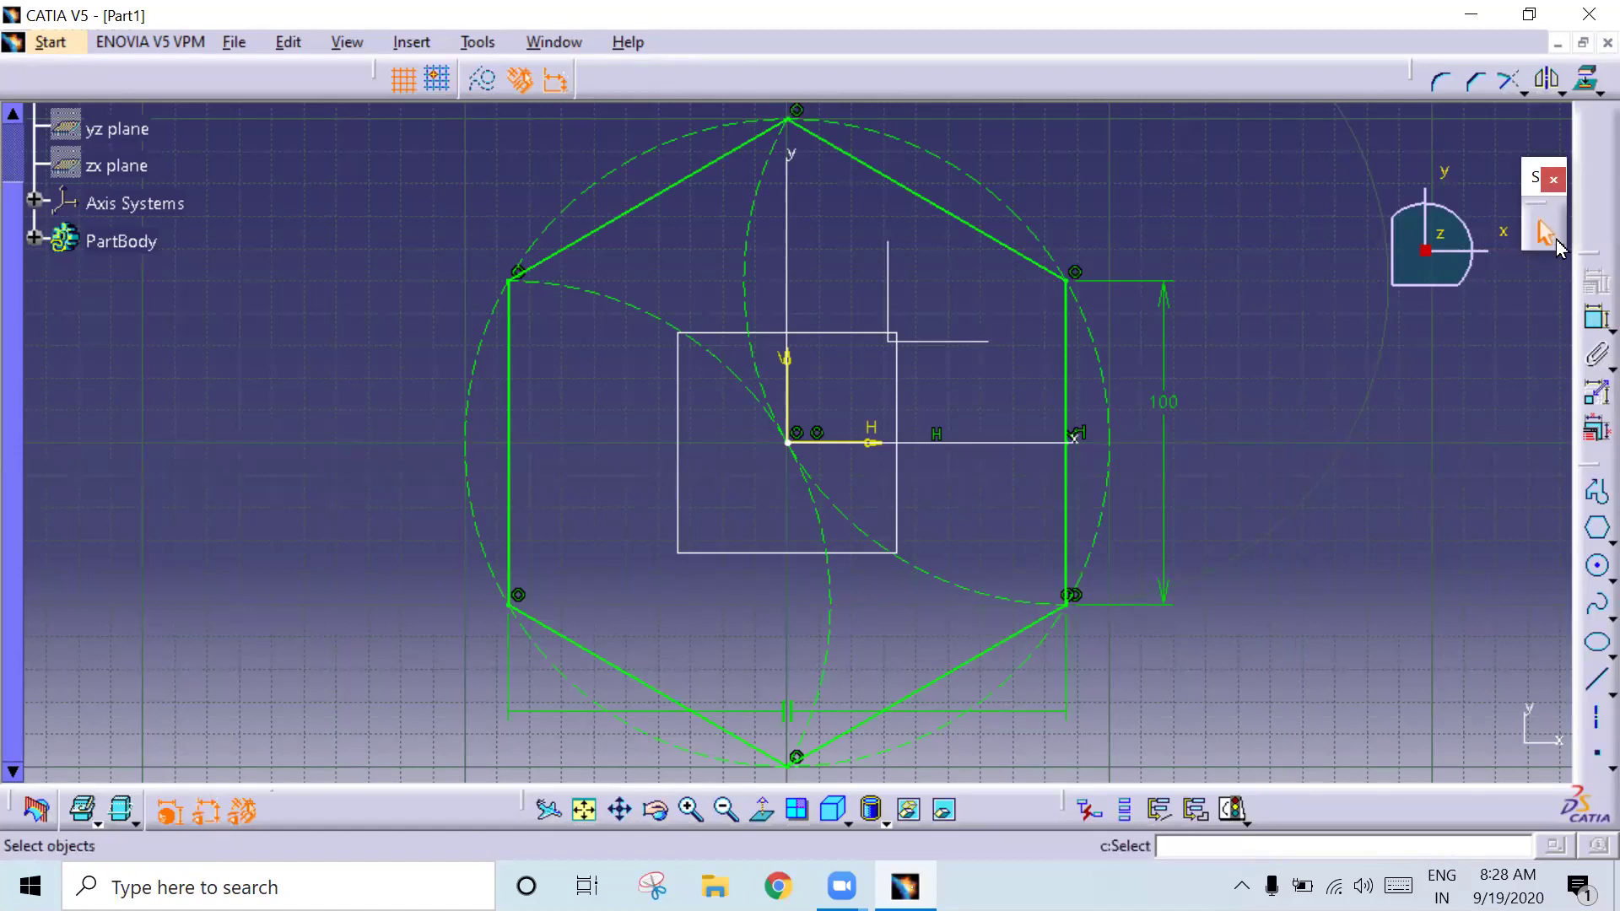
pyautogui.click(1557, 247)
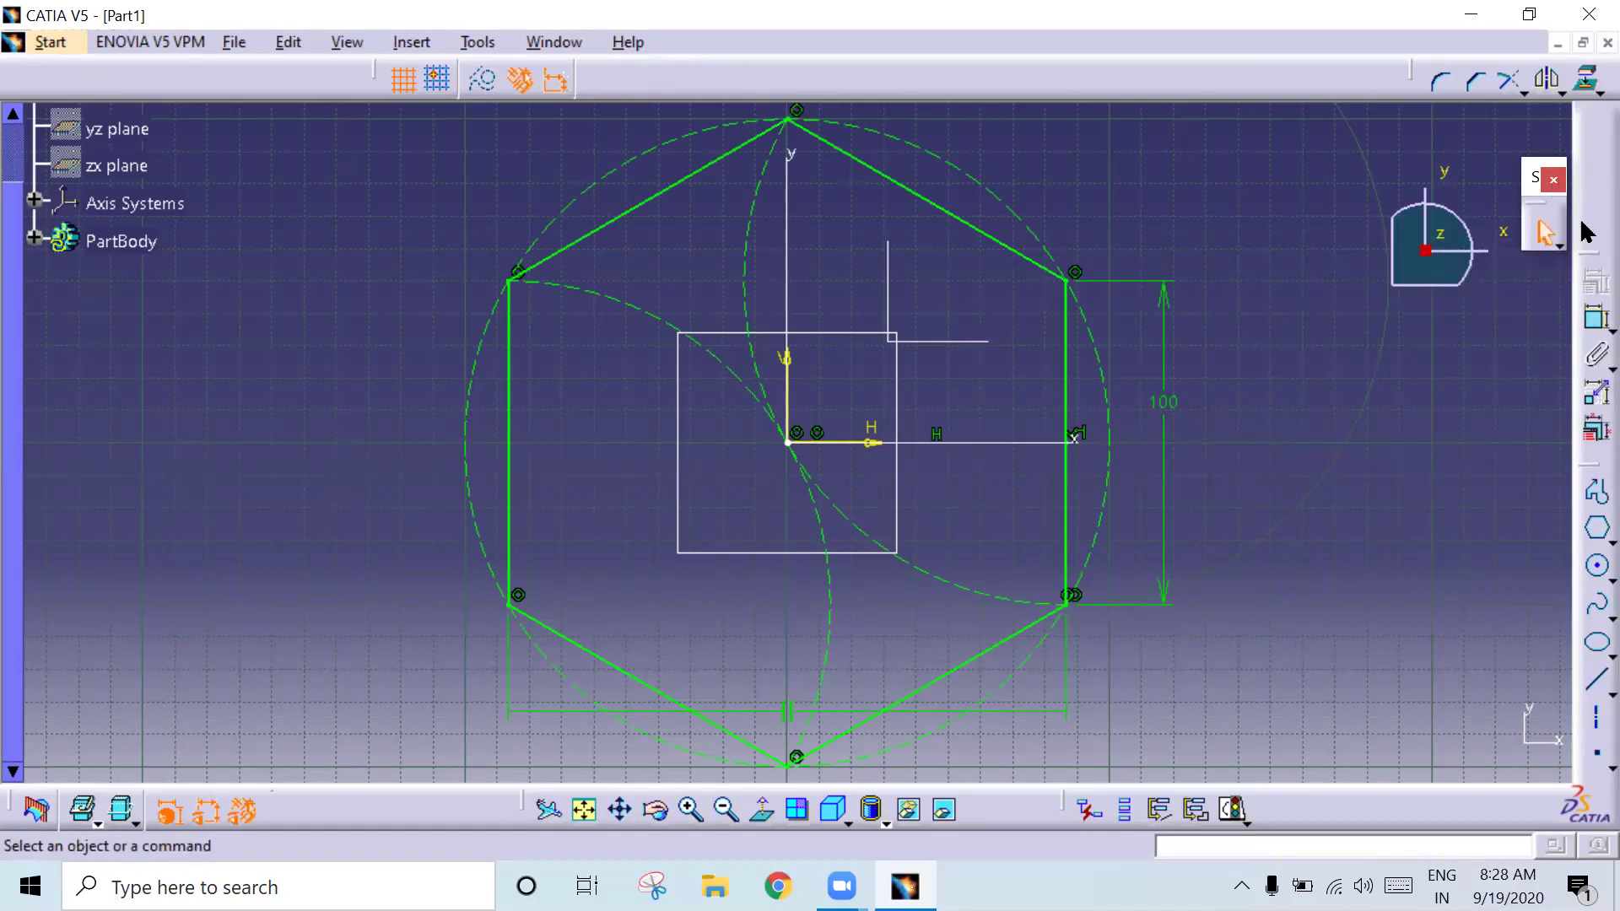
pyautogui.click(1554, 182)
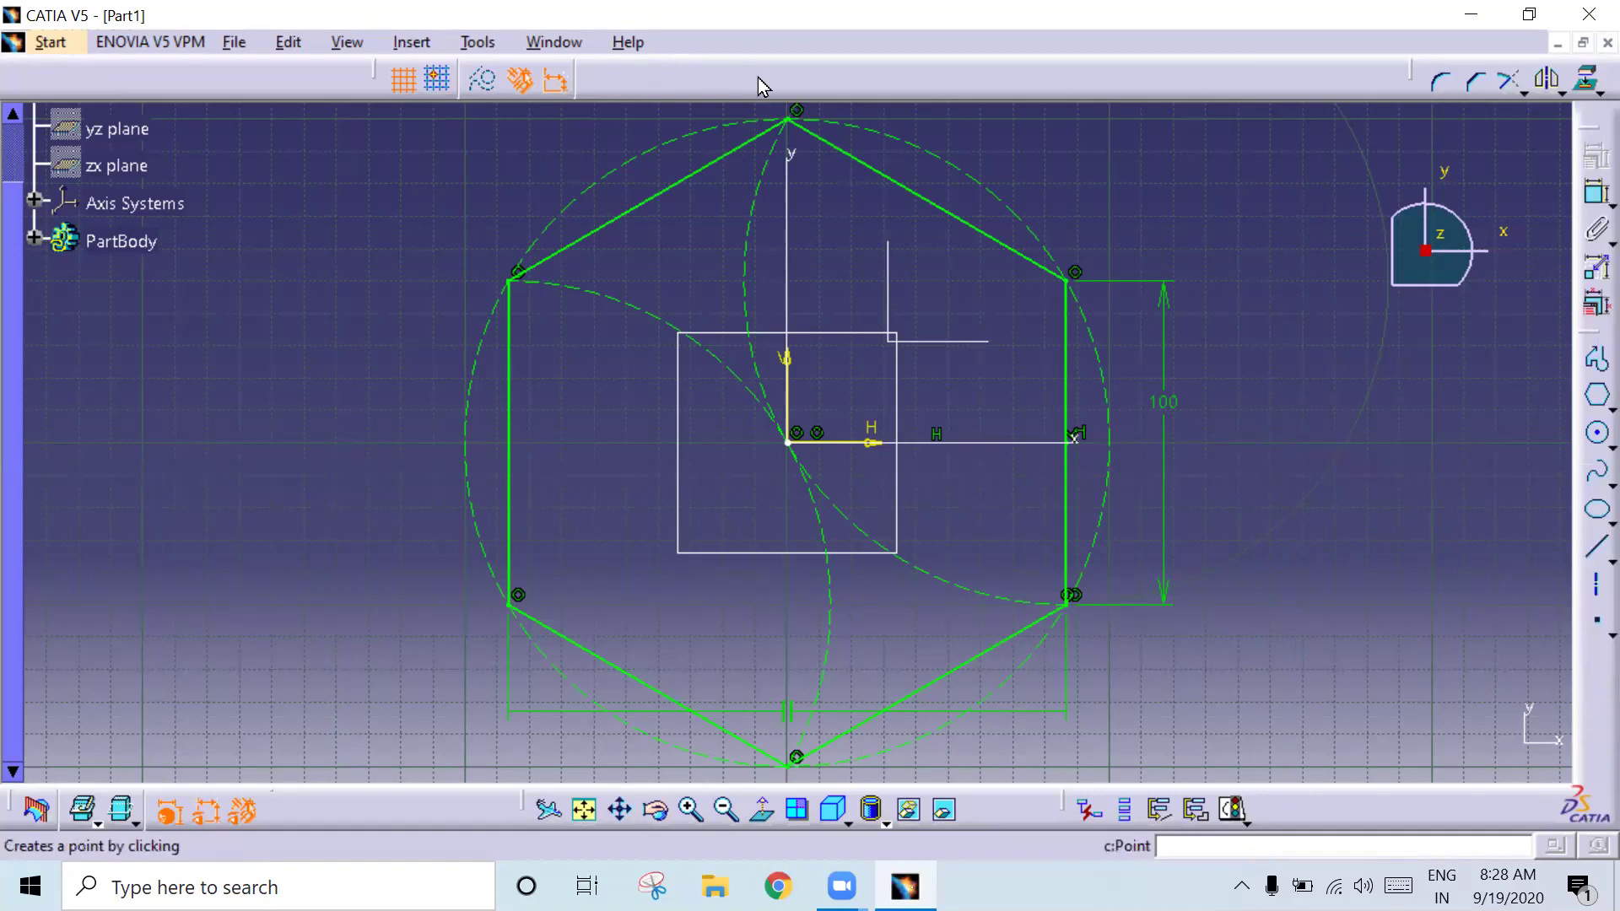
# Step: Hide the Workbenches toolbar, then show it again
pyautogui.rightClick(831, 81)
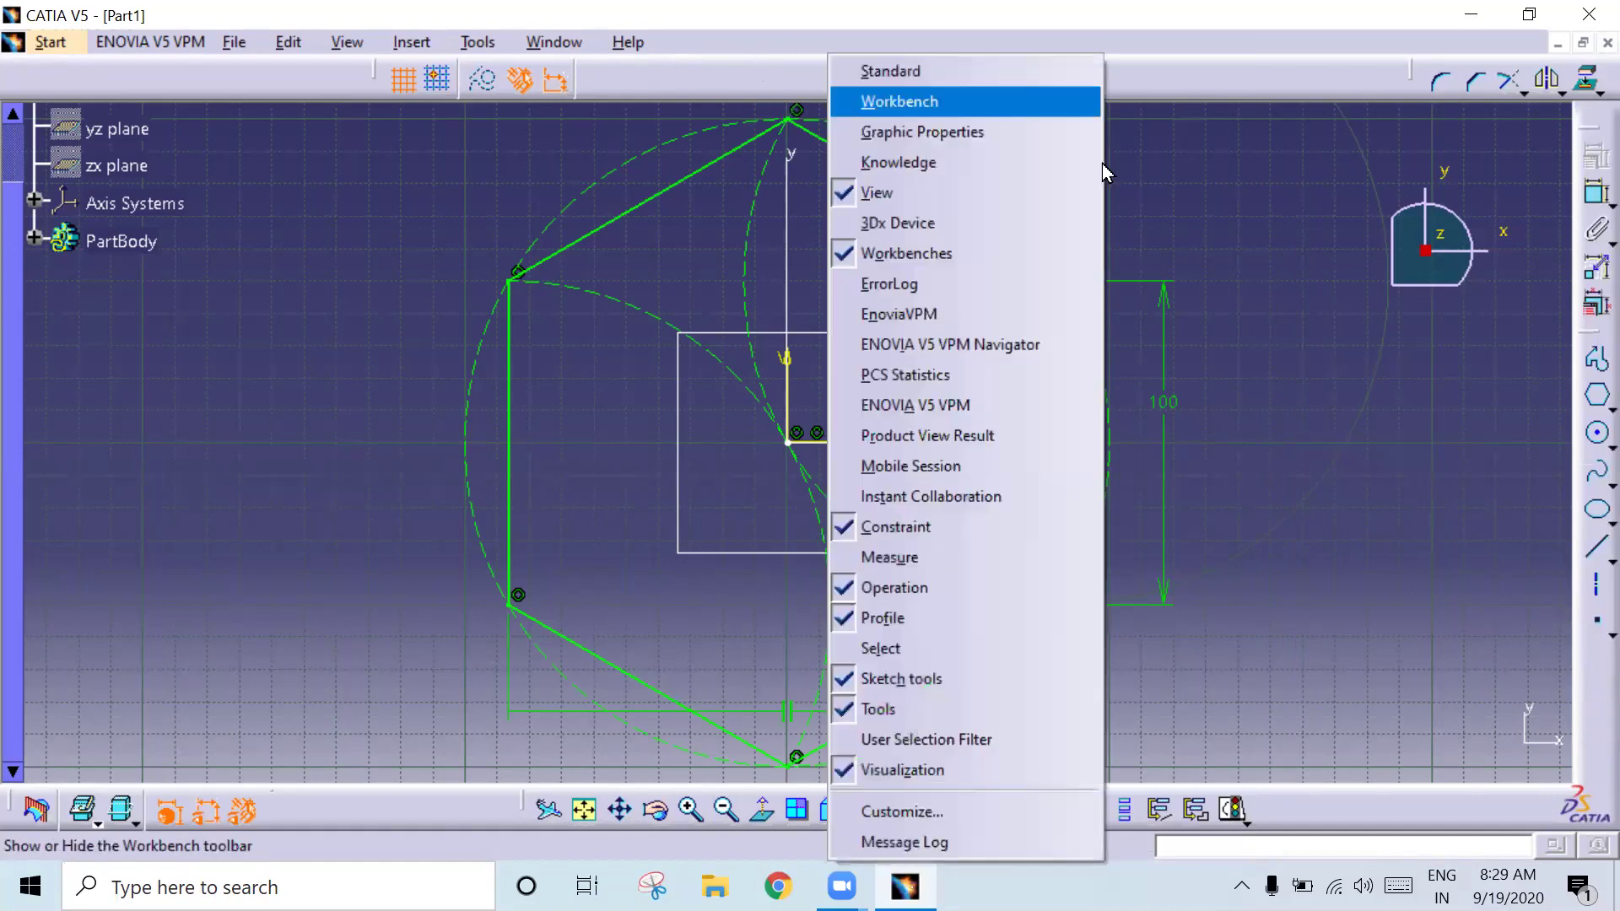
pyautogui.click(1004, 268)
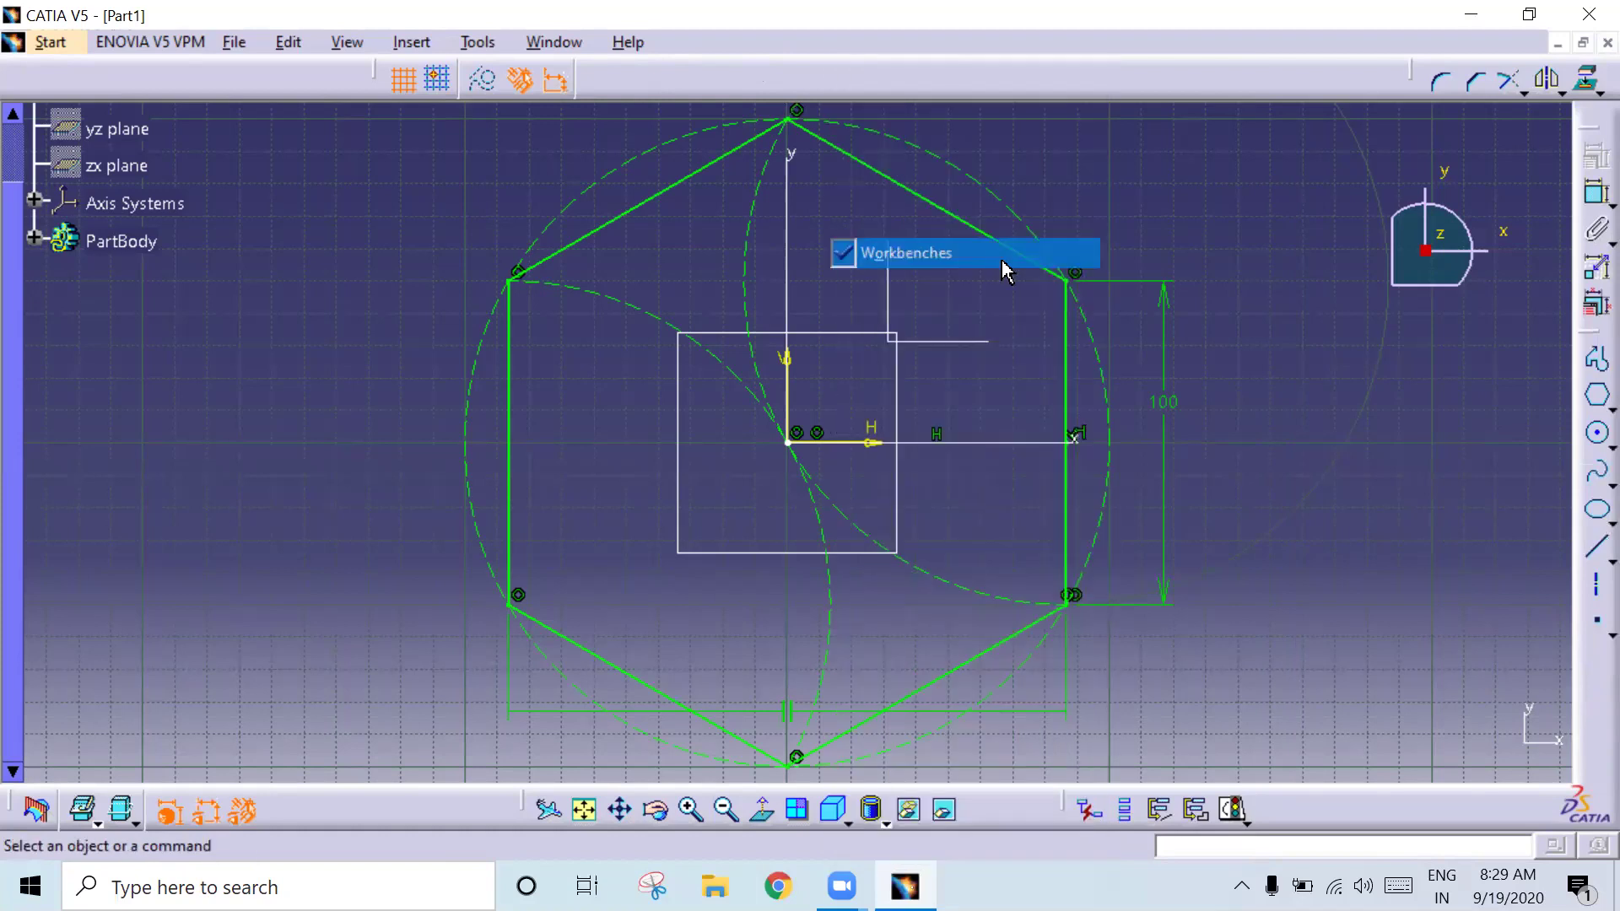
pyautogui.rightClick(1074, 84)
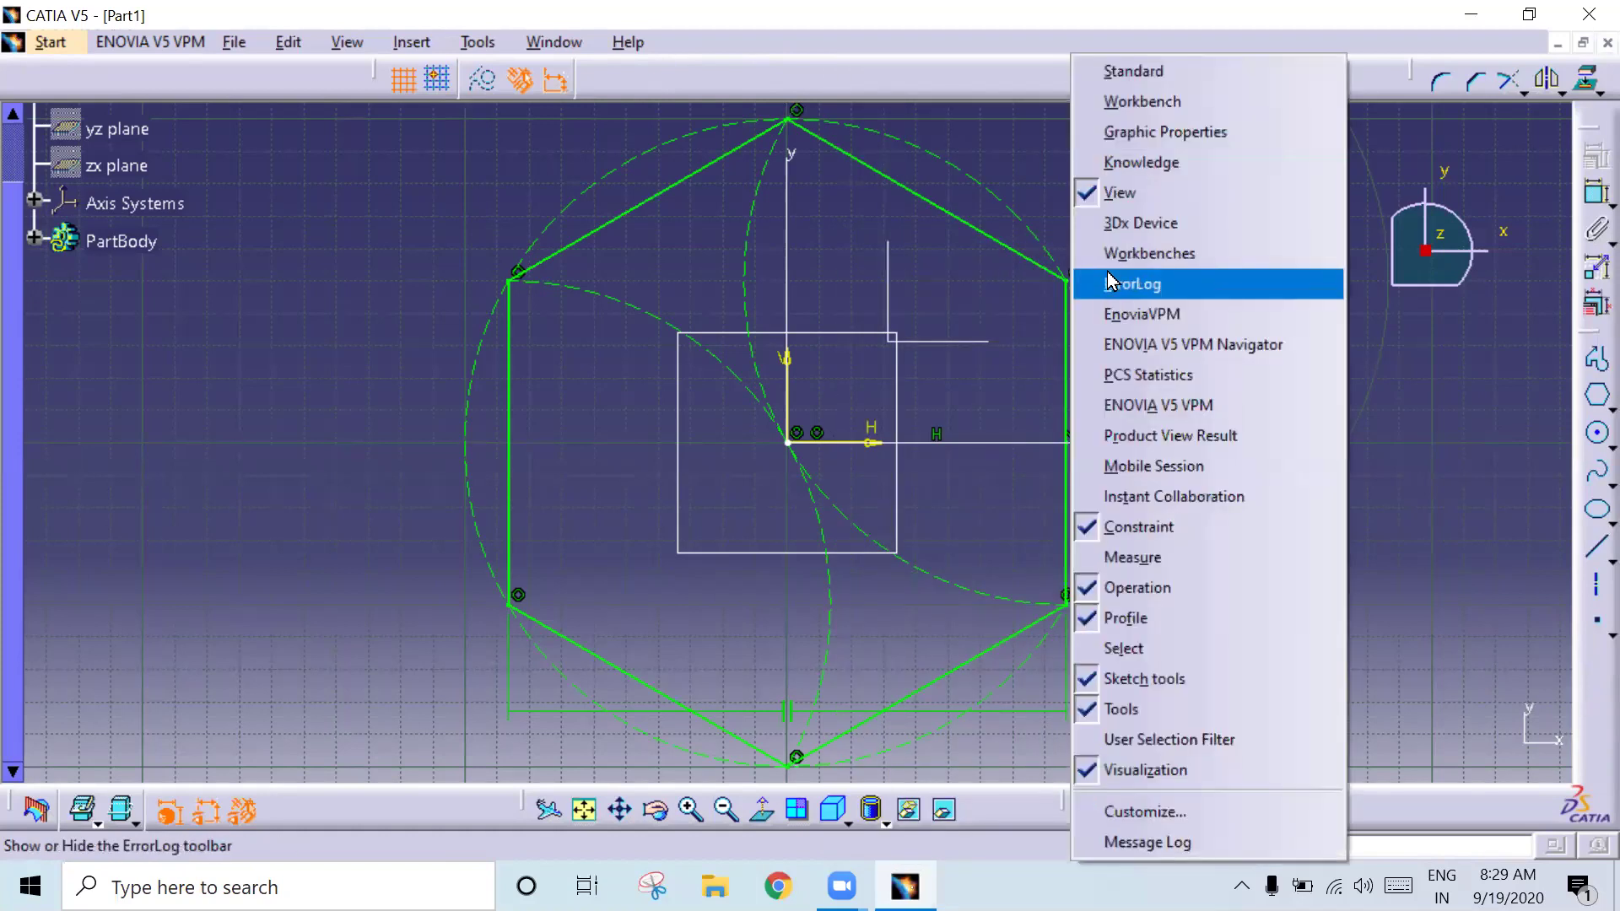
pyautogui.click(1147, 254)
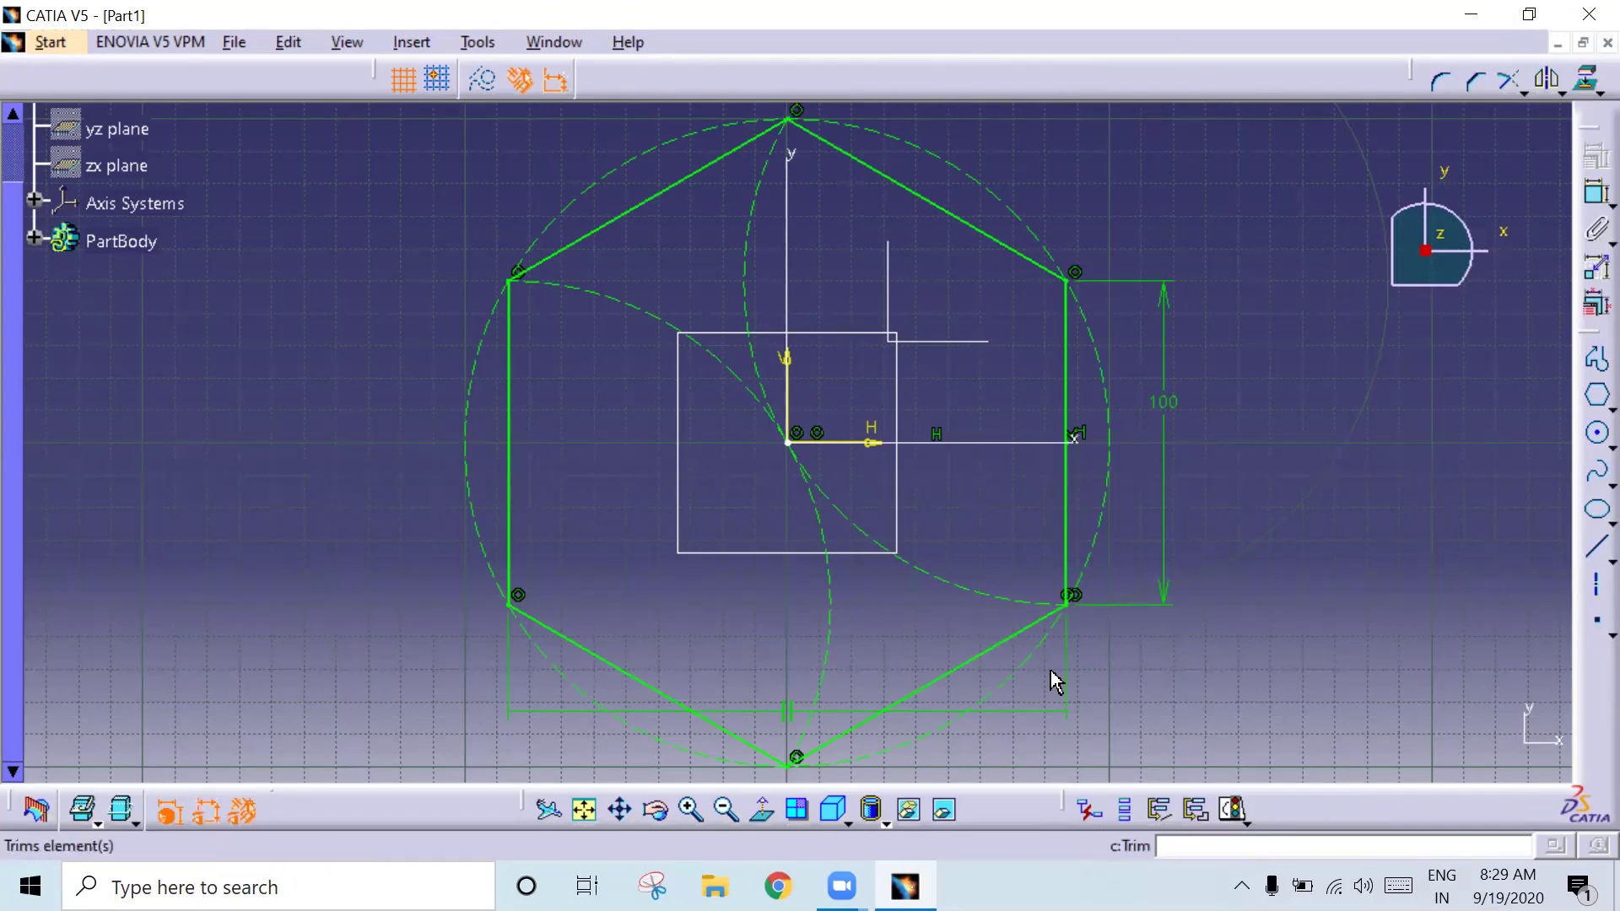
# Step: Restore all toolbar contents and positions in Customize's Toolbars settings
pyautogui.rightClick(1170, 76)
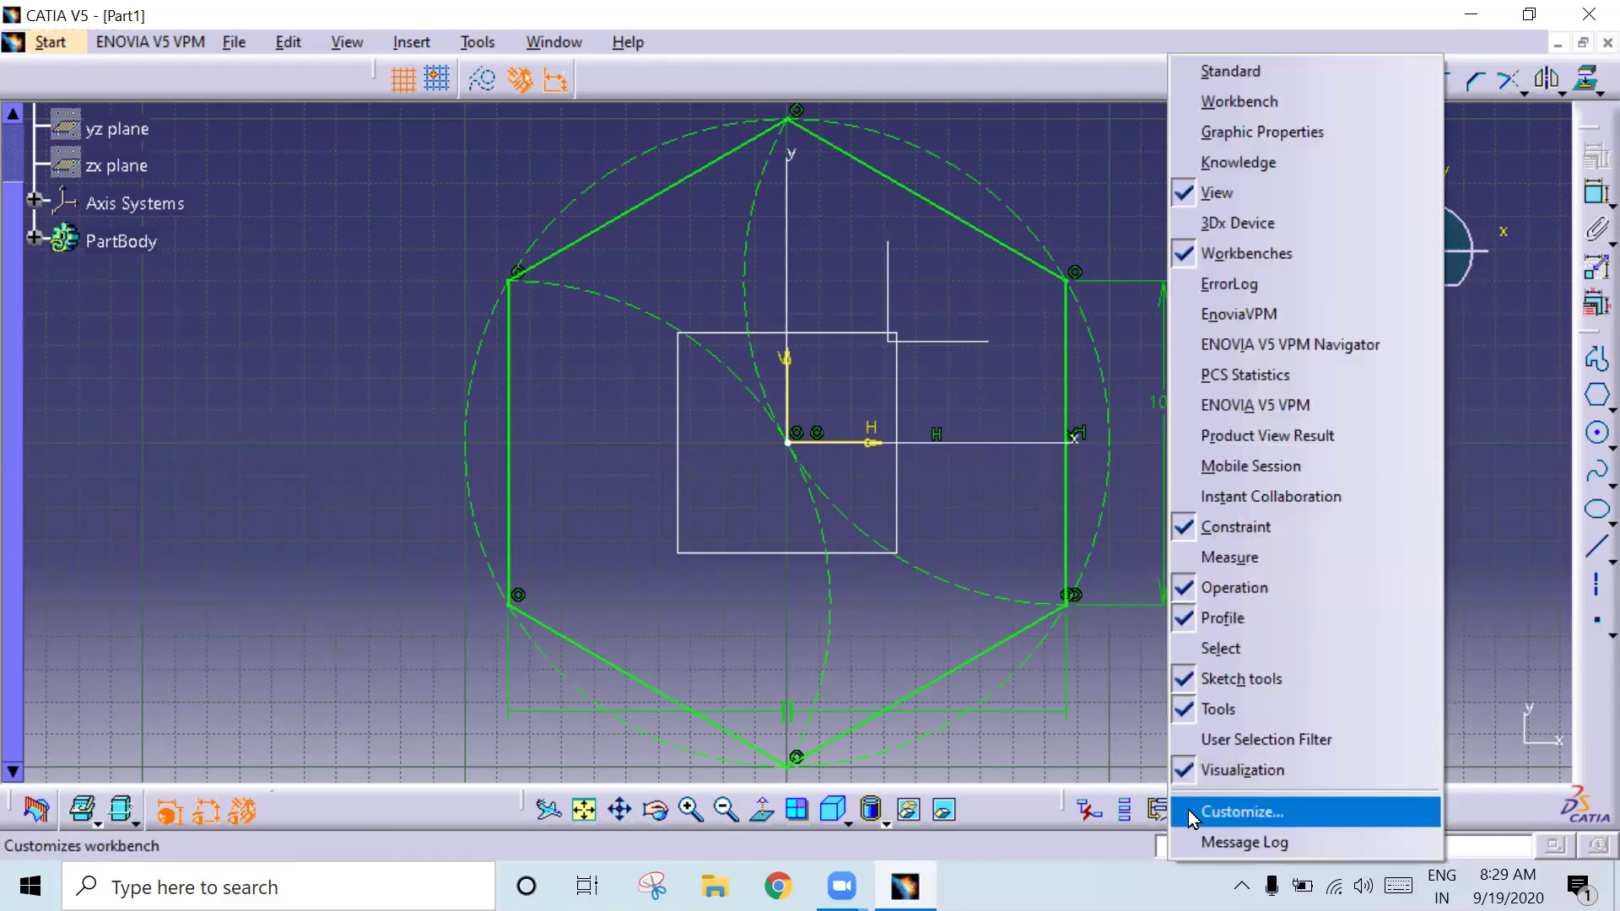
pyautogui.click(1190, 814)
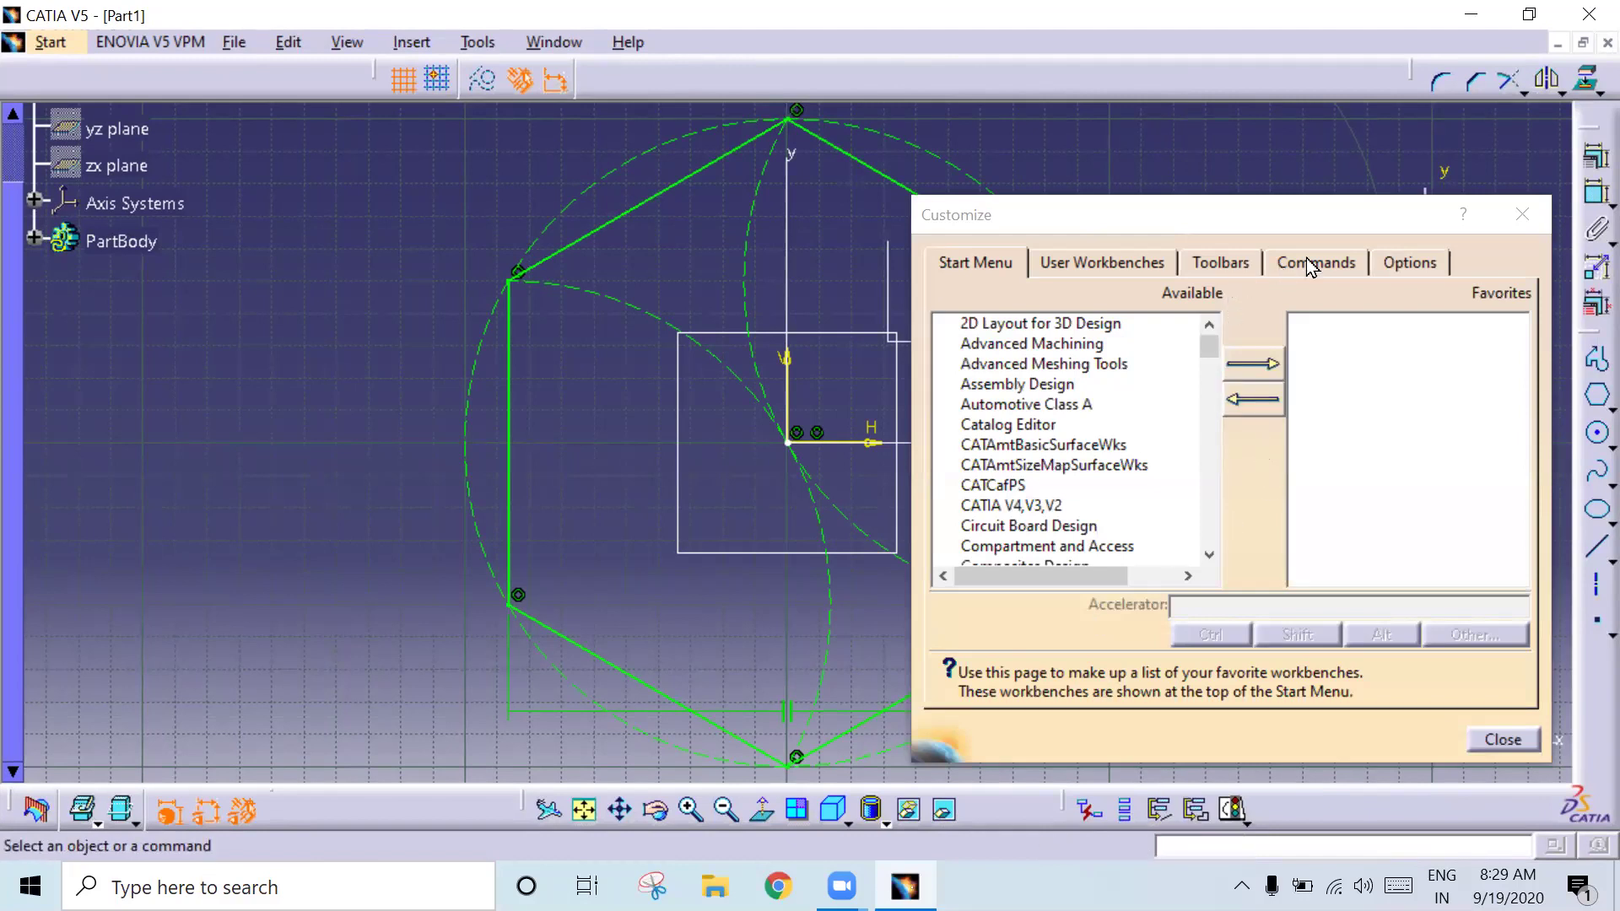
pyautogui.click(1242, 263)
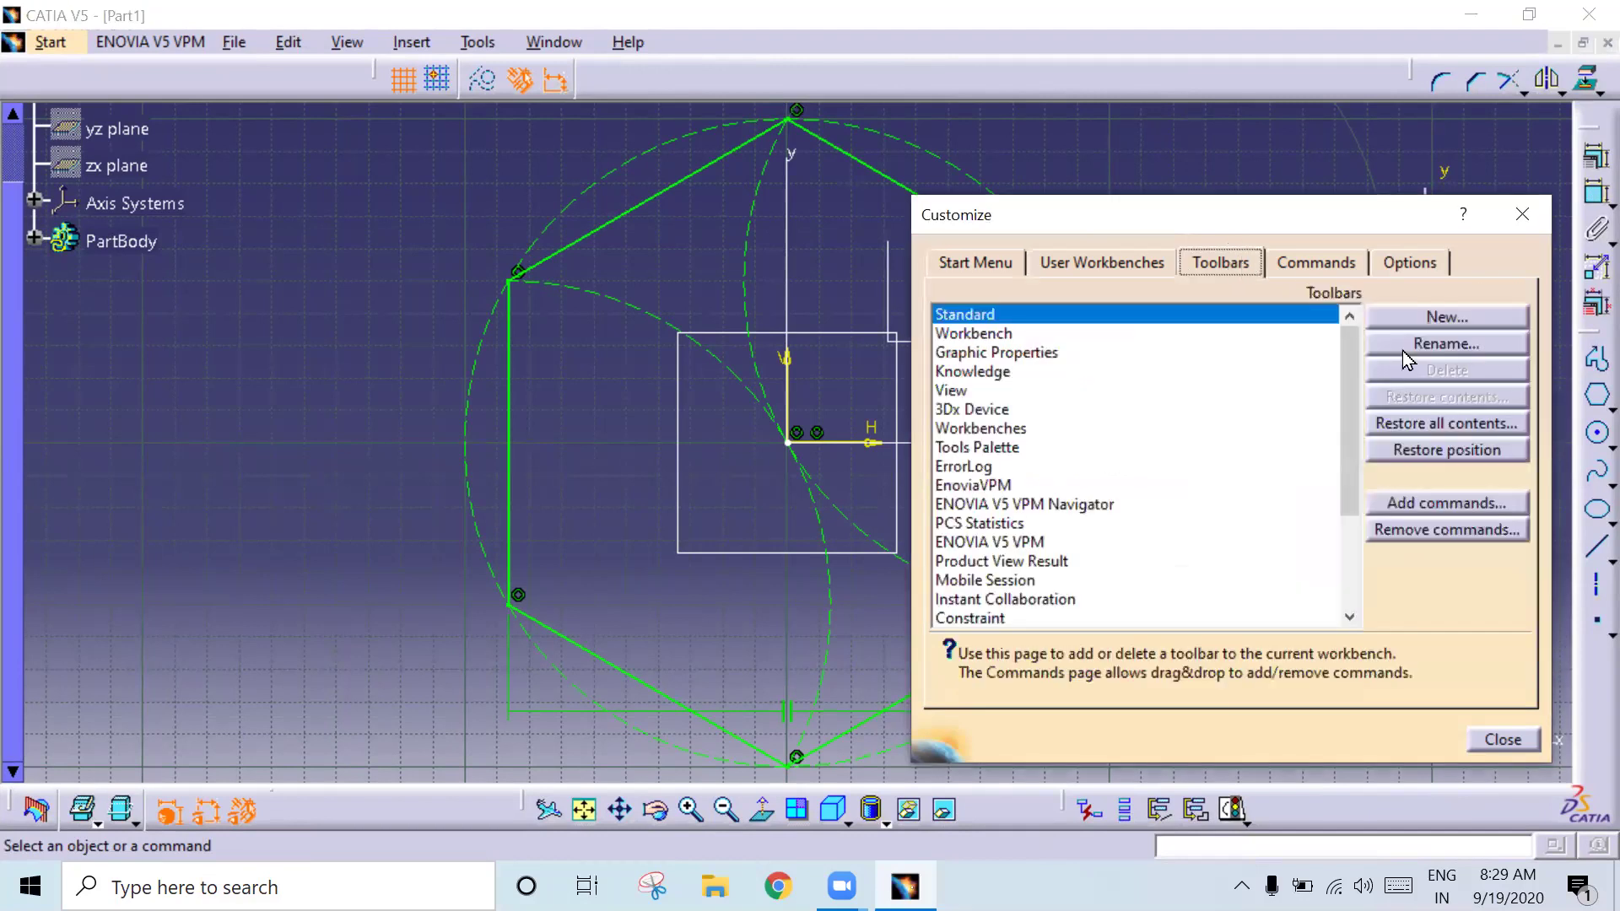
pyautogui.click(1424, 424)
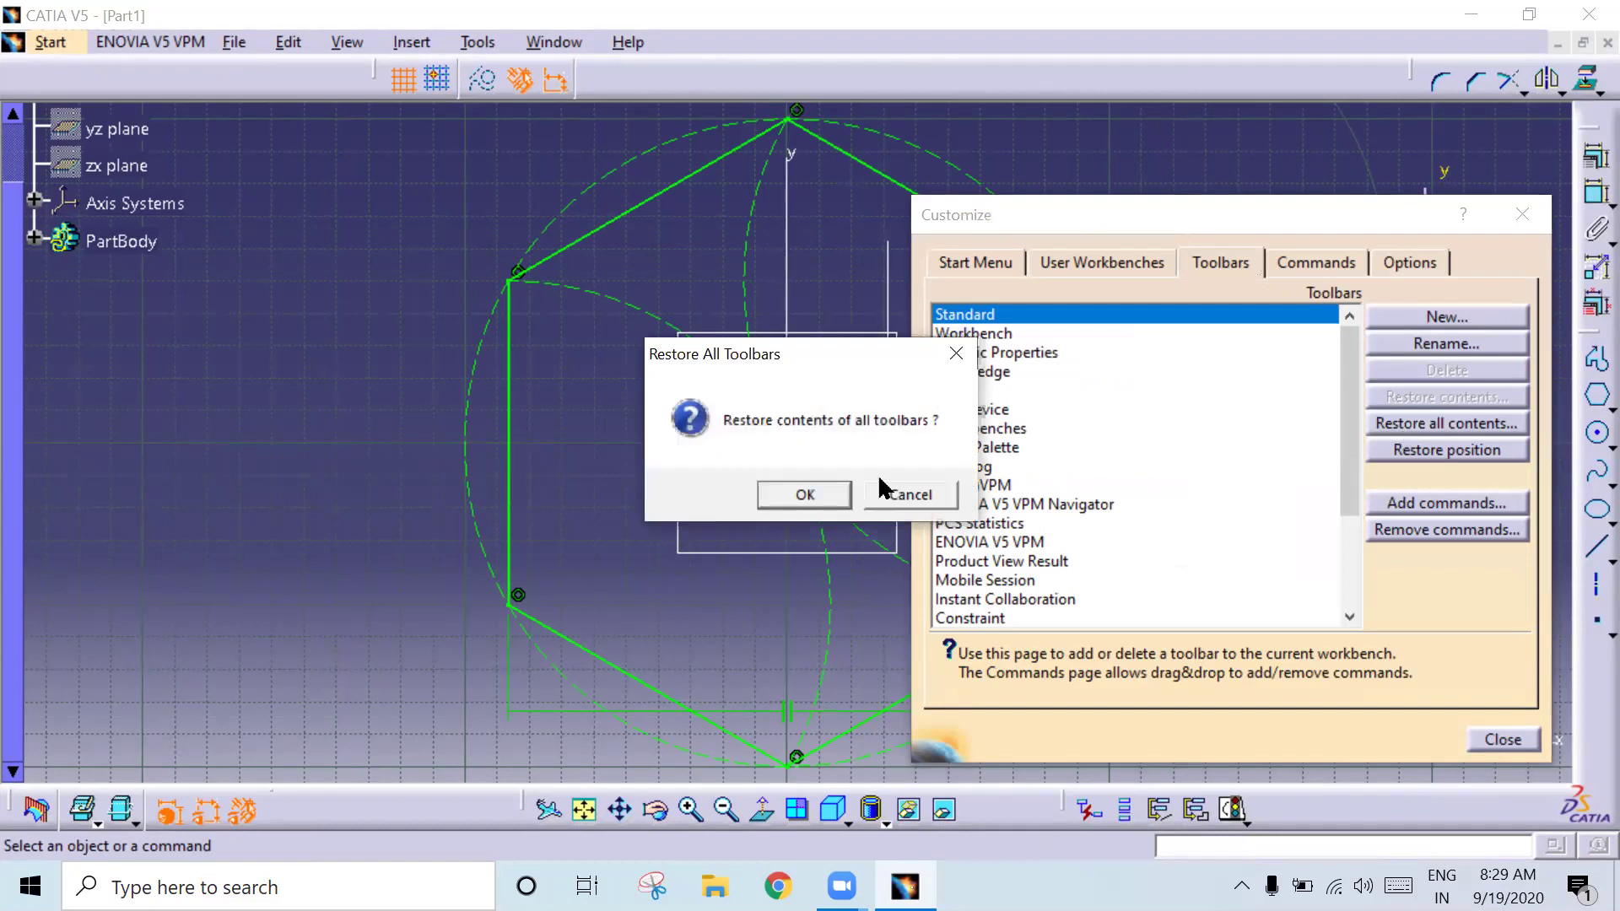
pyautogui.click(829, 495)
pyautogui.click(1494, 451)
pyautogui.click(802, 498)
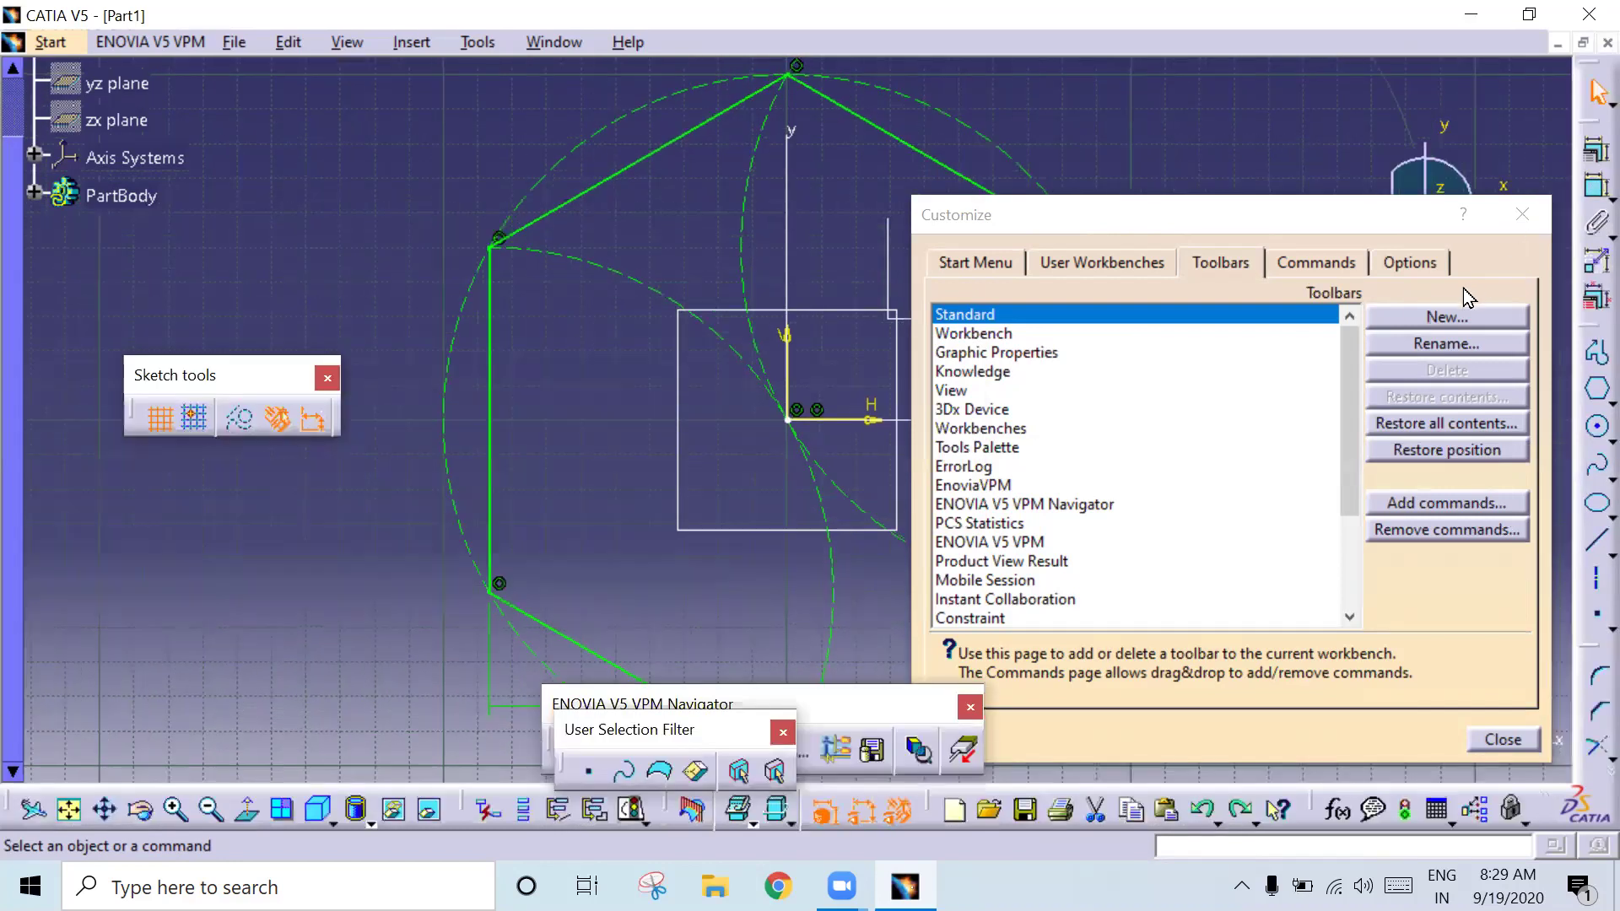
# Step: Close Customize, dock Sketch tools, and close the VPM Navigator and User Selection Filter
pyautogui.click(1522, 214)
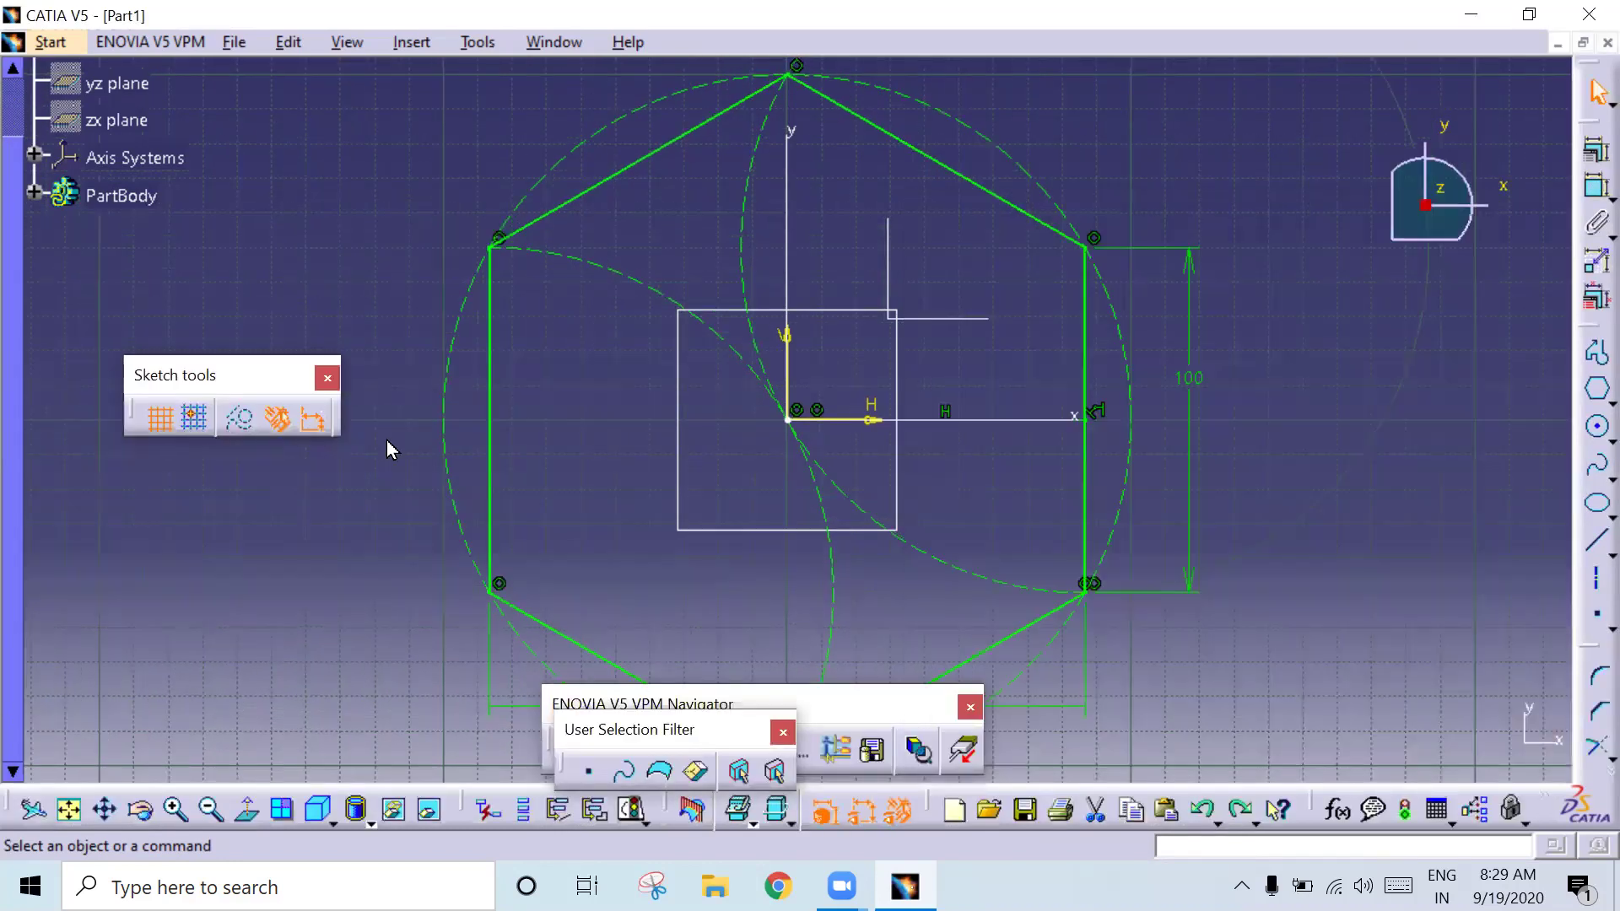
pyautogui.moveTo(731, 54); pyautogui.dragTo(730, 60)
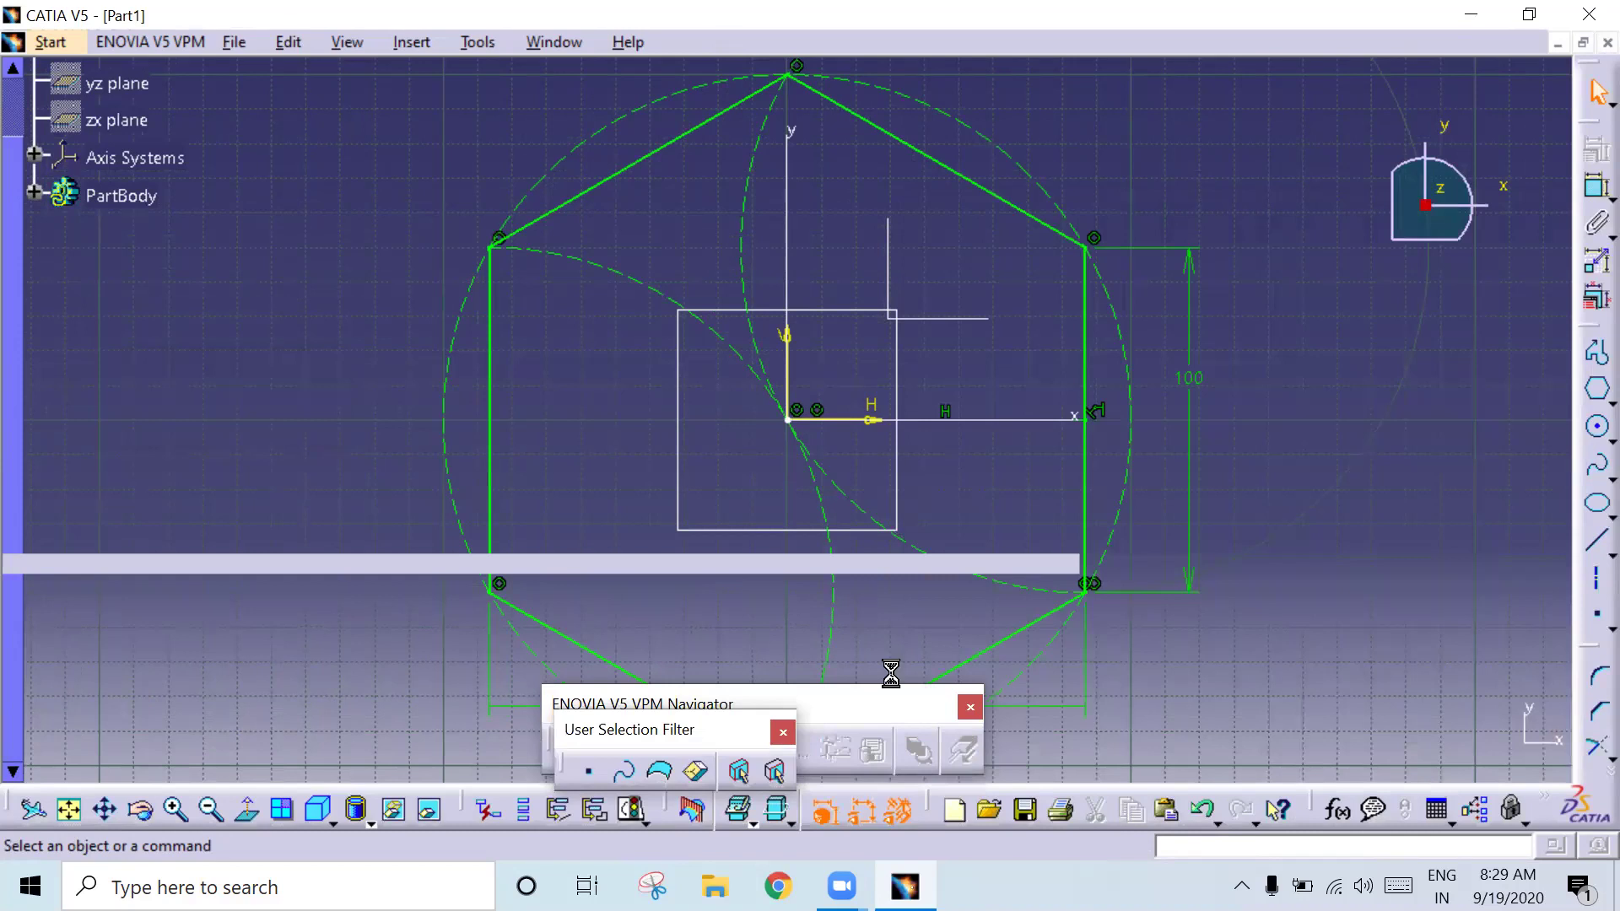
pyautogui.click(970, 708)
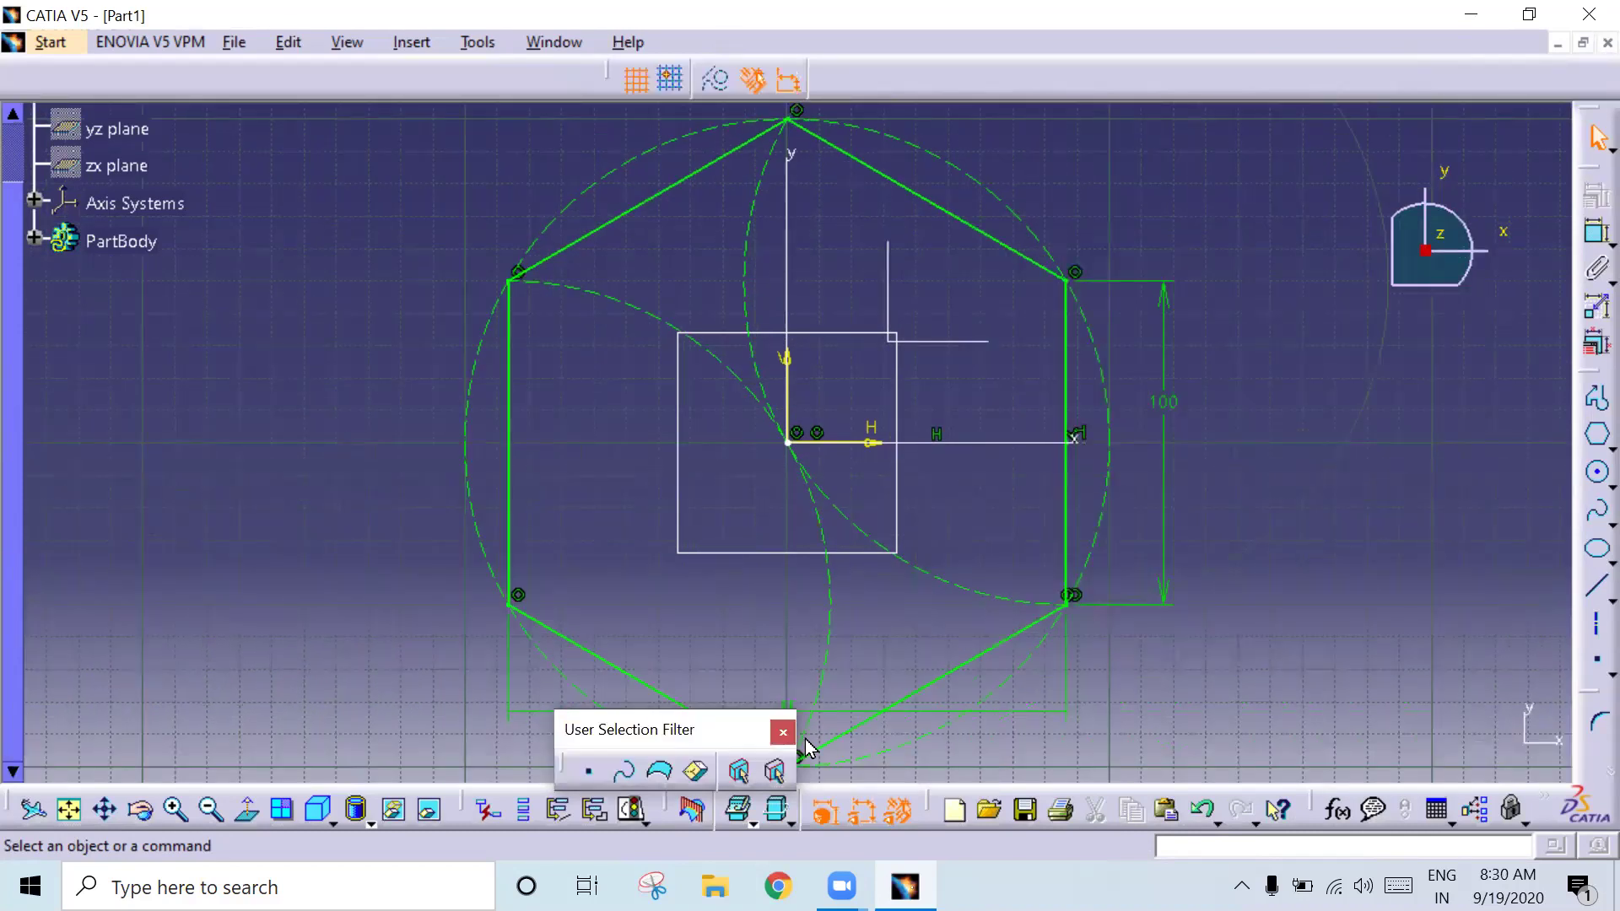
pyautogui.click(783, 732)
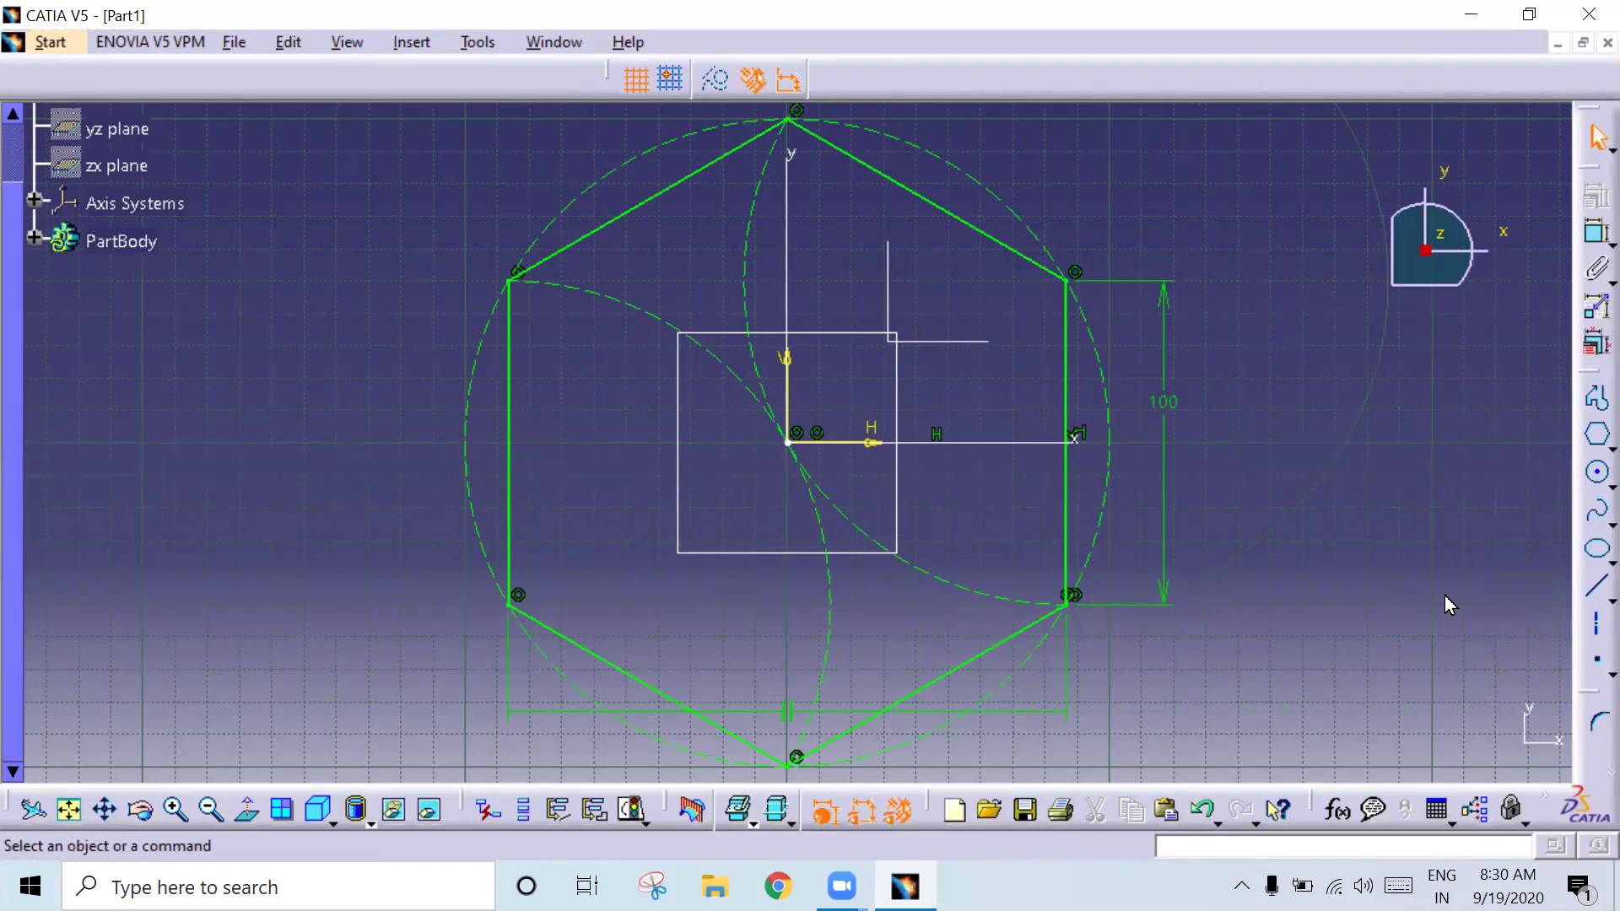
# Step: Re-dock the sketch operation and exit-workbench toolbars in place
pyautogui.moveTo(1588, 693); pyautogui.dragTo(1416, 540)
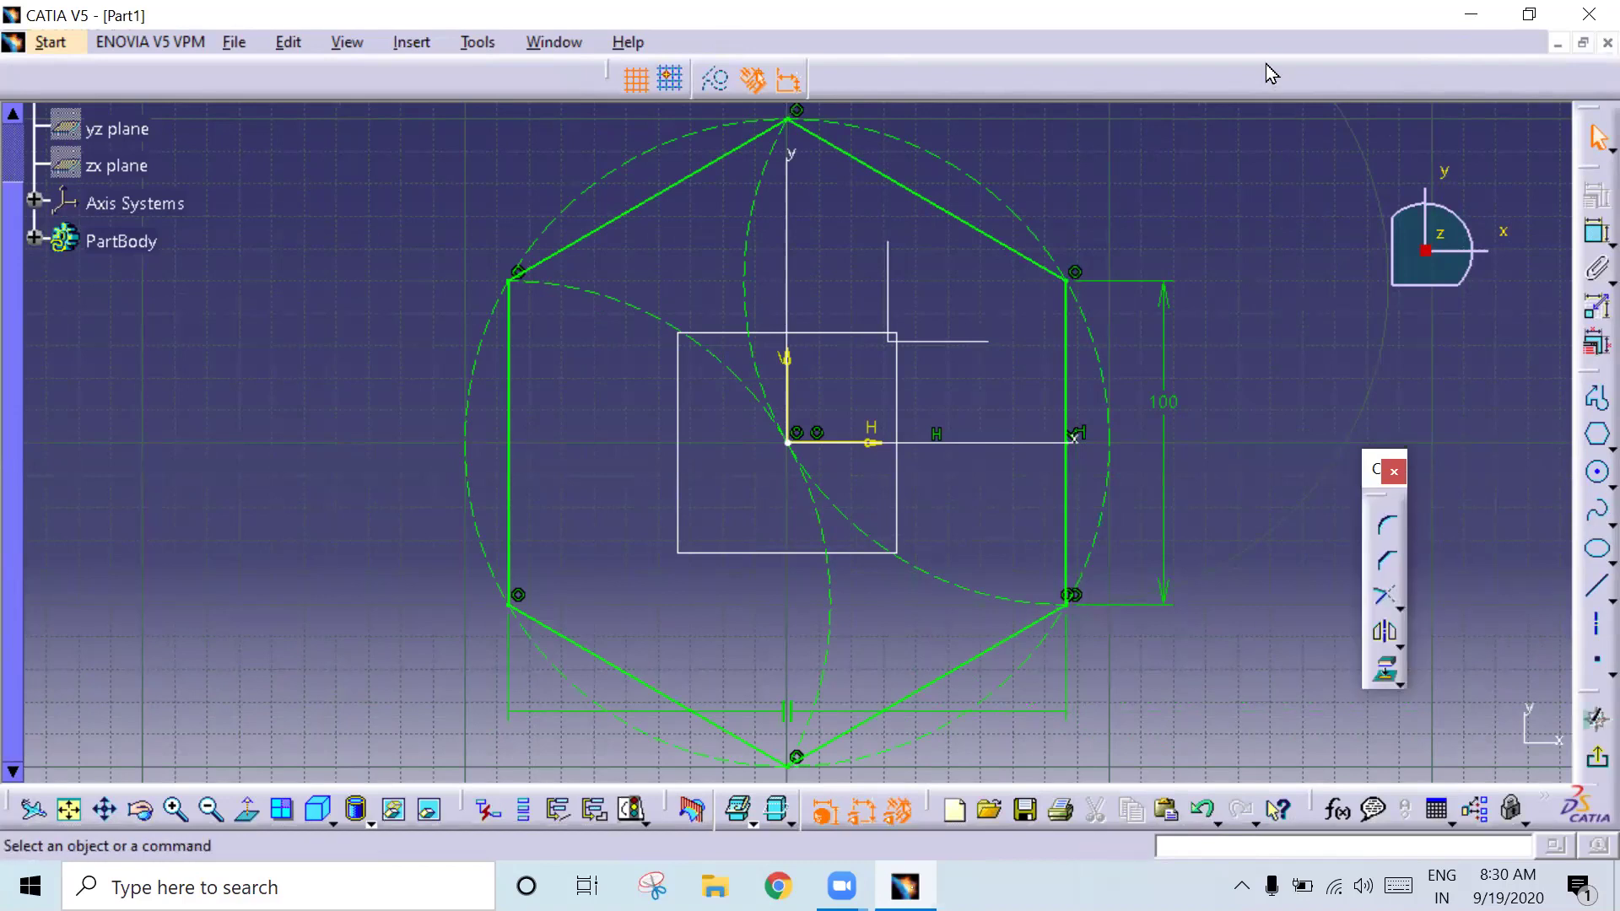
pyautogui.moveTo(1271, 74); pyautogui.dragTo(1266, 59)
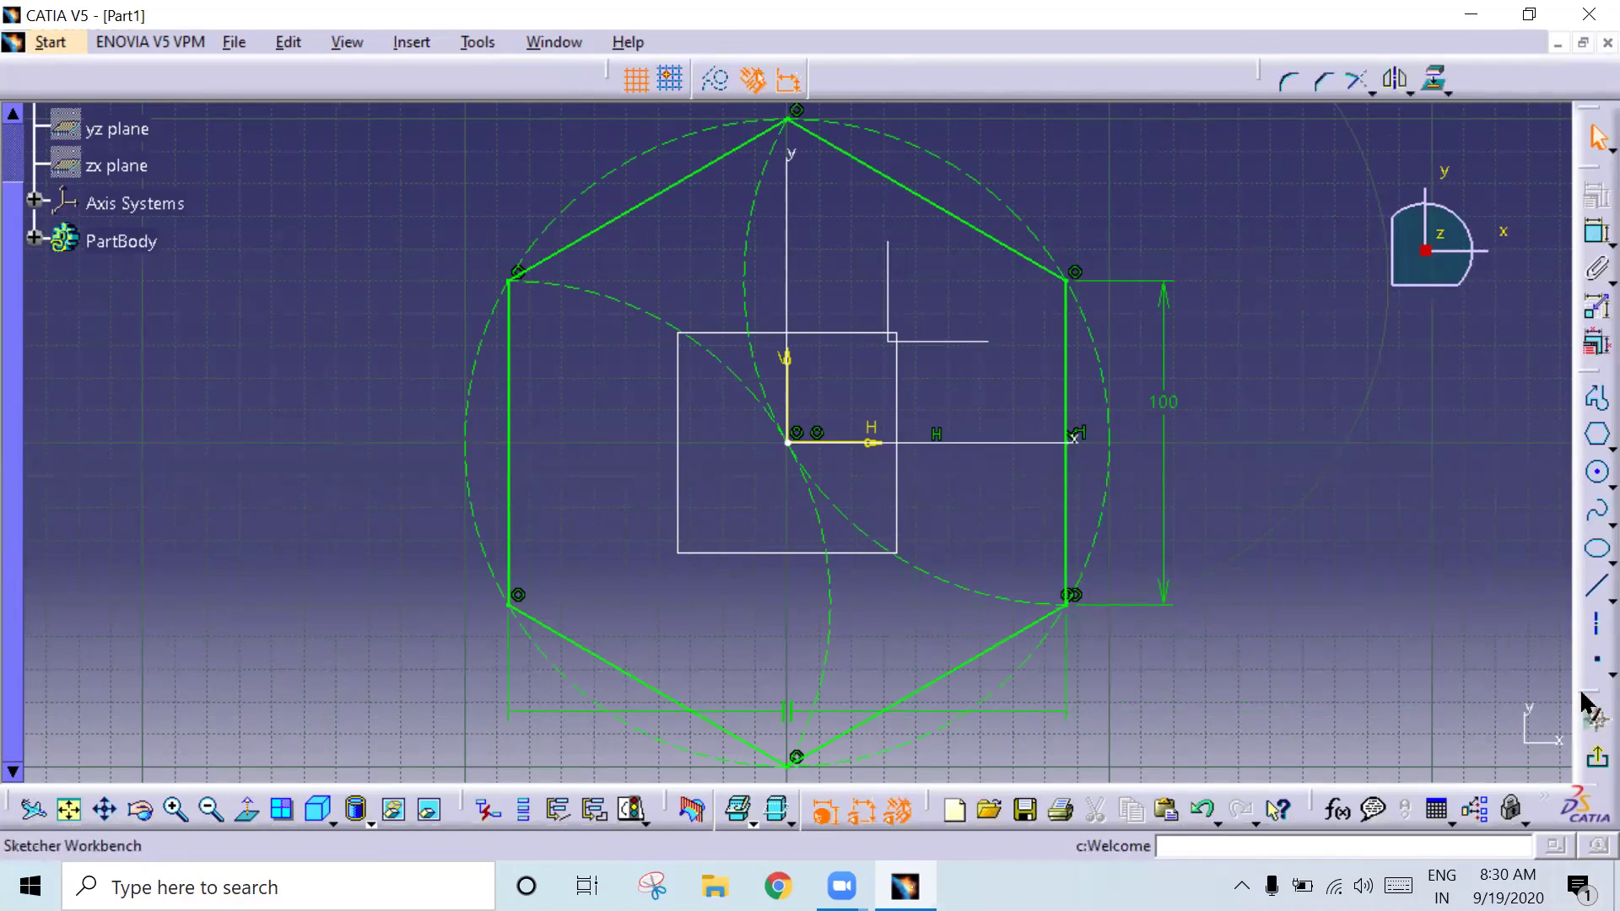
pyautogui.moveTo(1587, 700); pyautogui.dragTo(1442, 410)
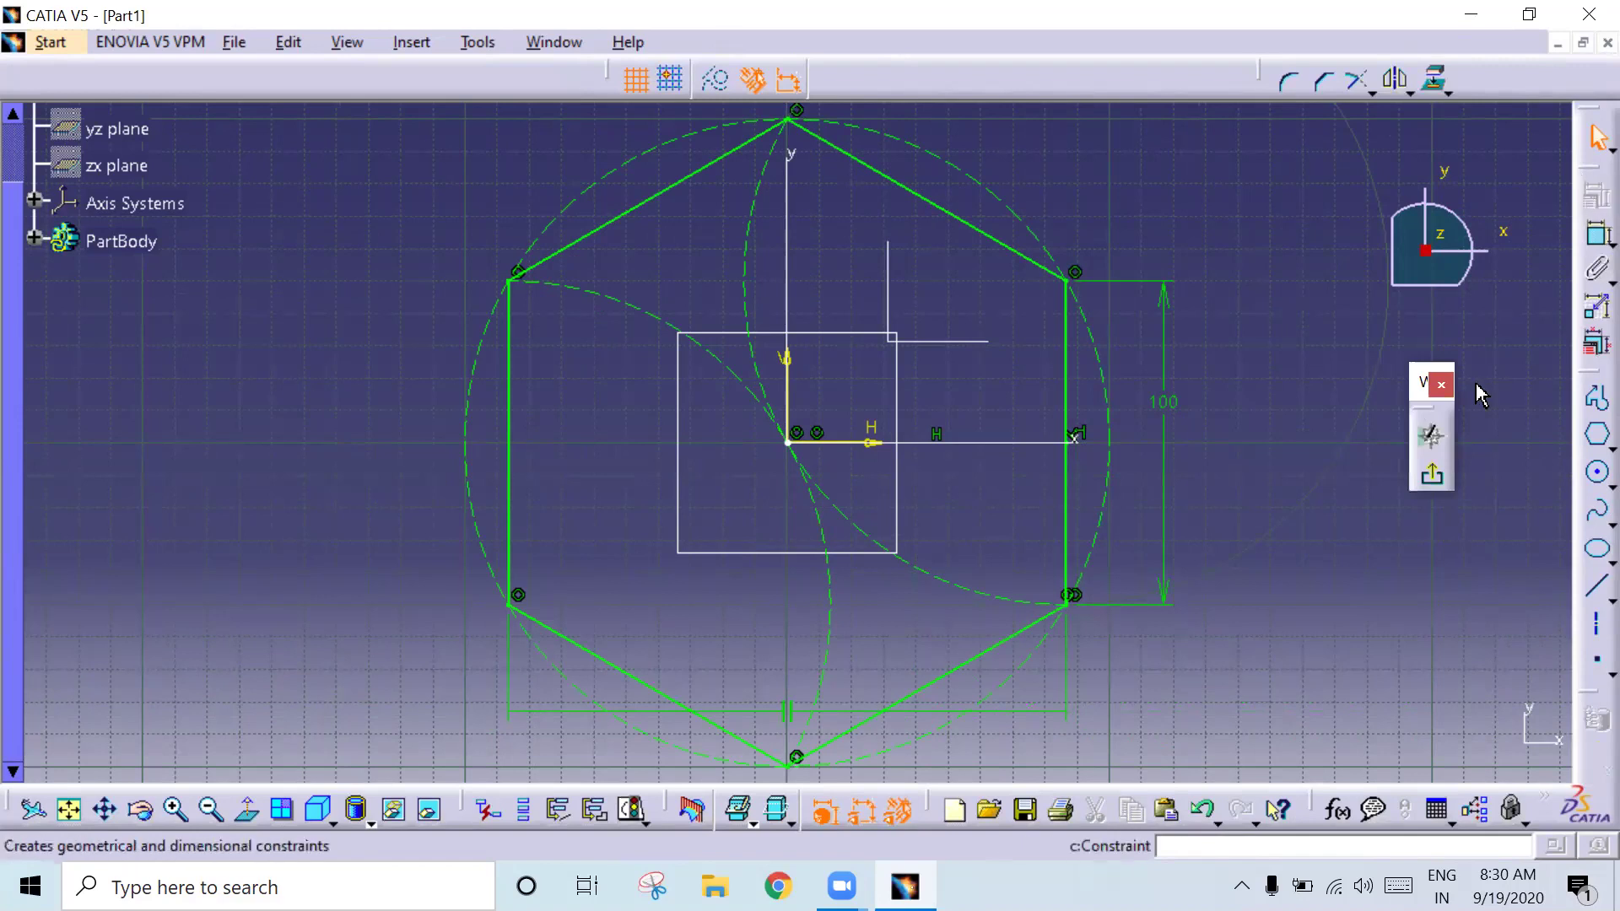
pyautogui.moveTo(1587, 161); pyautogui.dragTo(1586, 167)
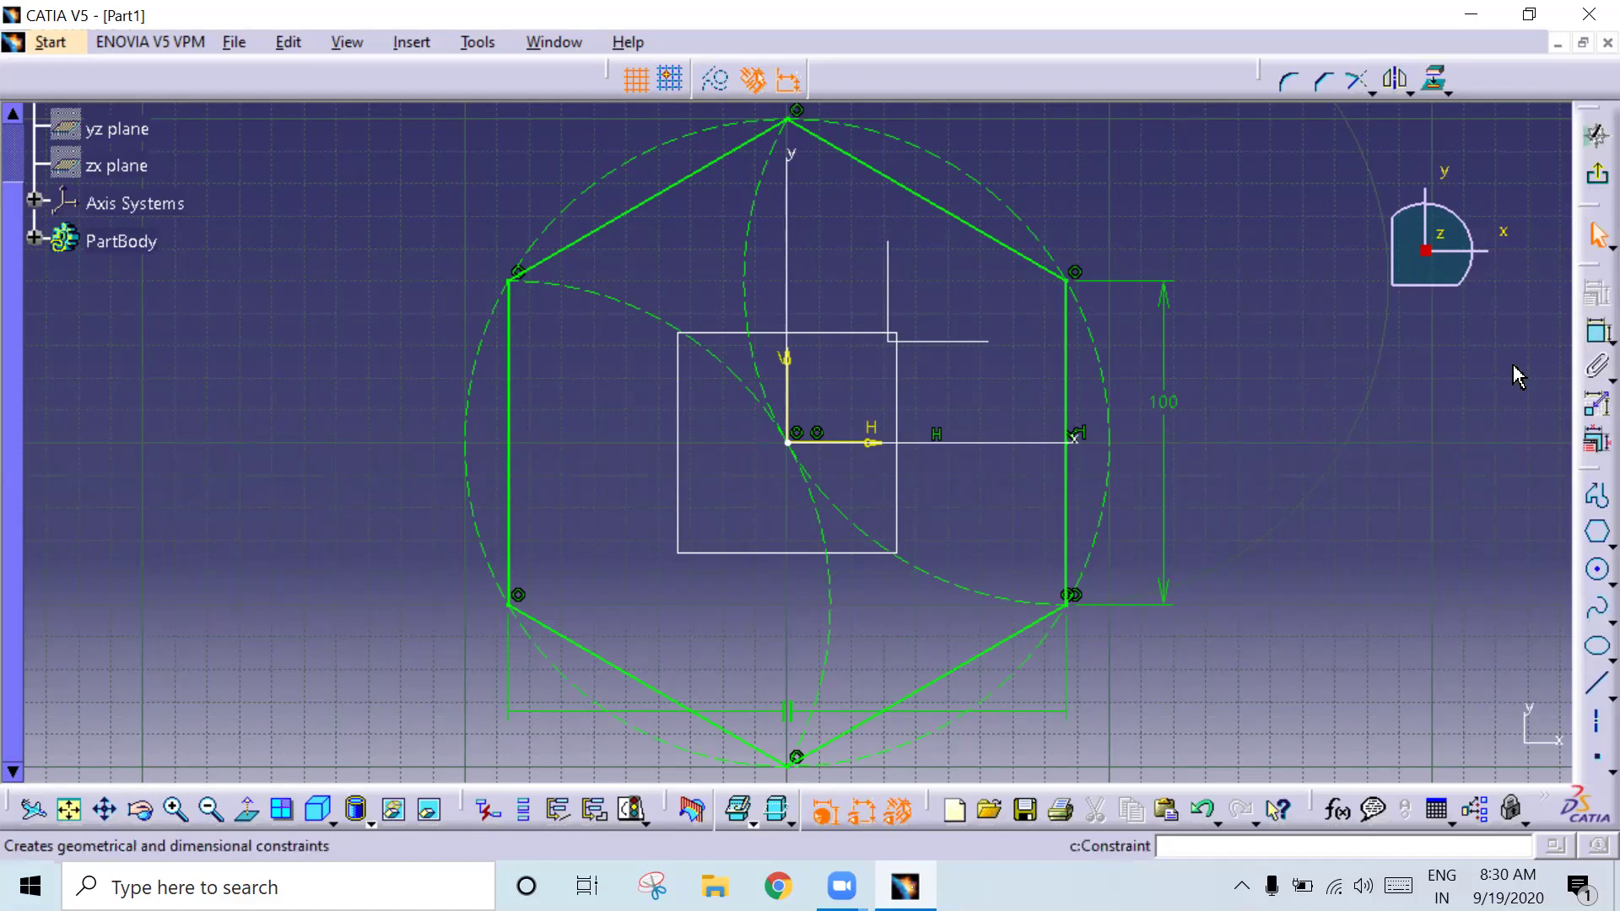
# Step: Finish the first sketch and start a positioned sketch on the upper plane
pyautogui.click(1586, 179)
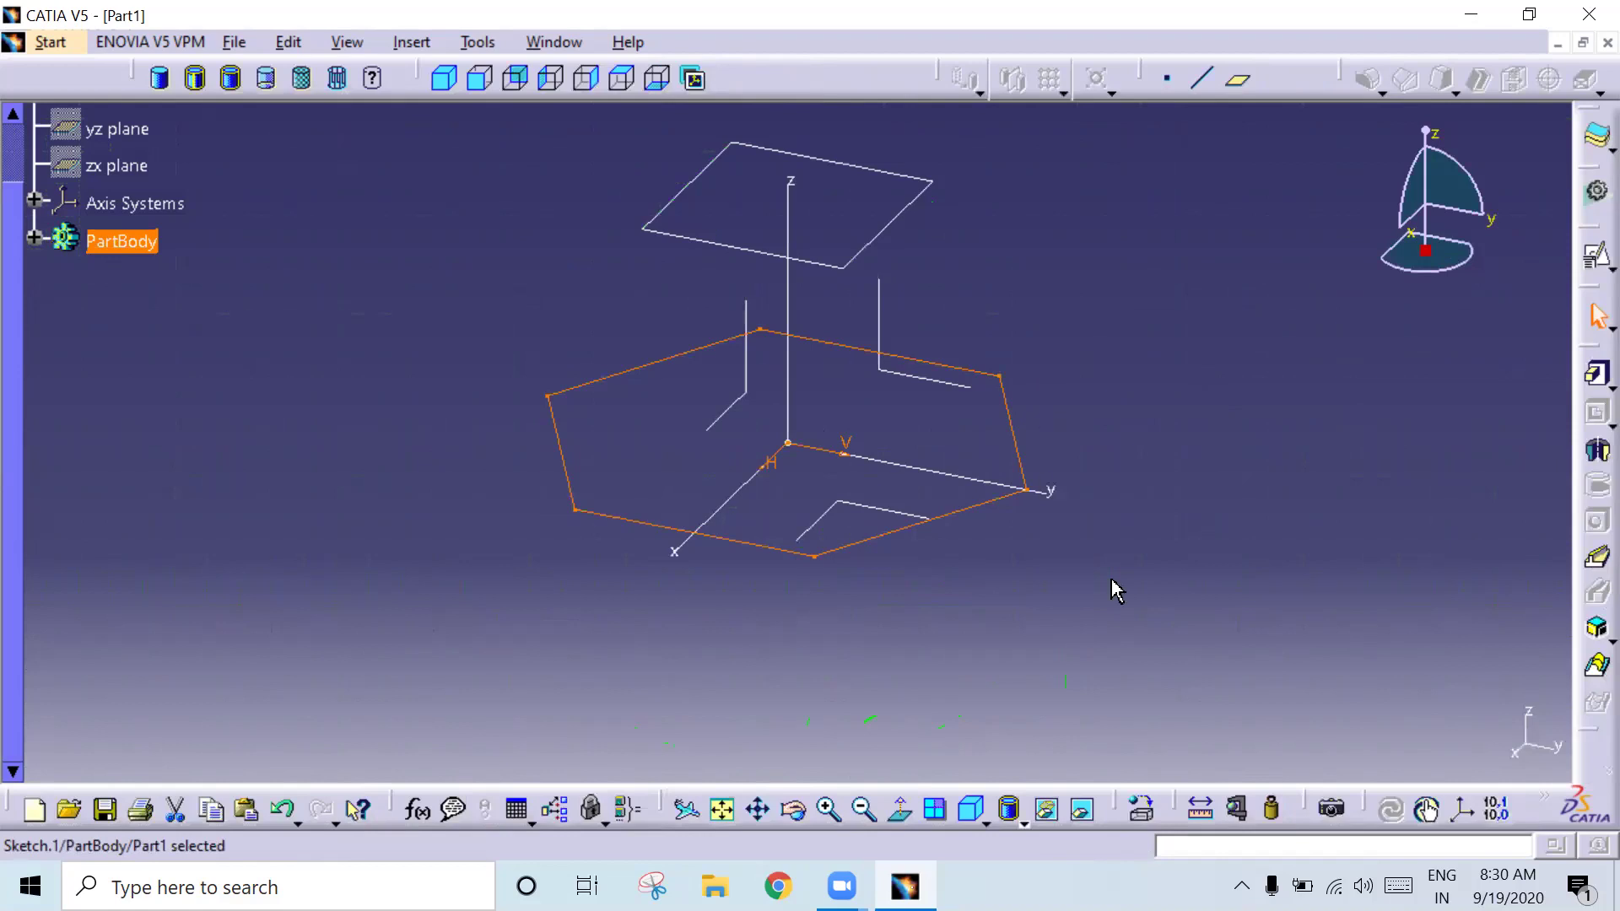
pyautogui.scroll(2, 1111, 590)
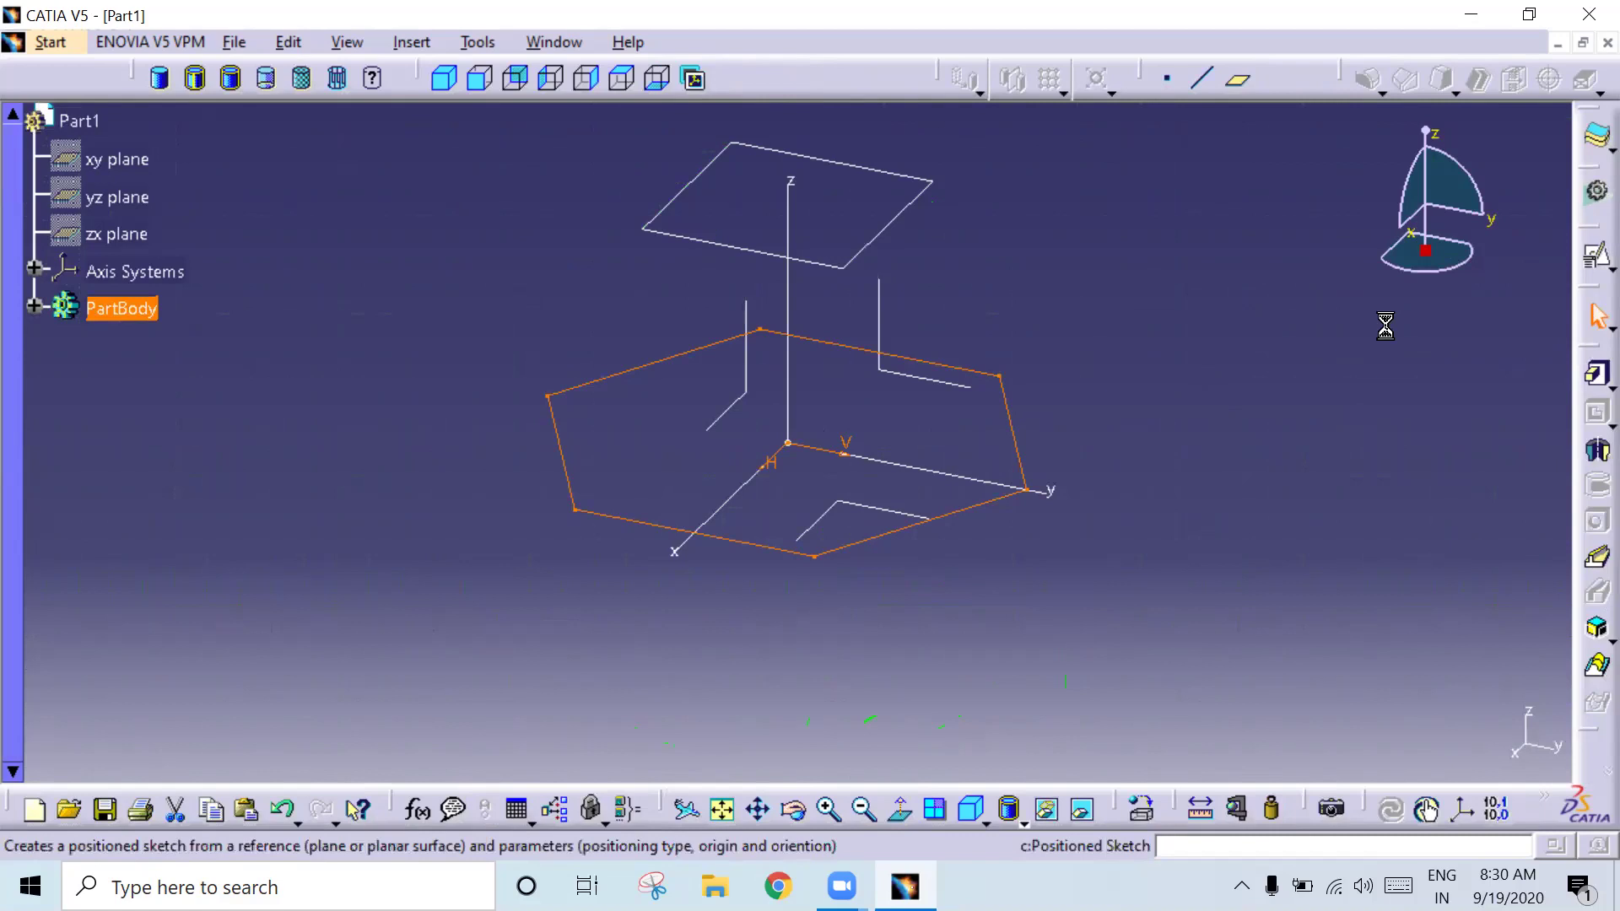
pyautogui.click(842, 326)
pyautogui.click(839, 272)
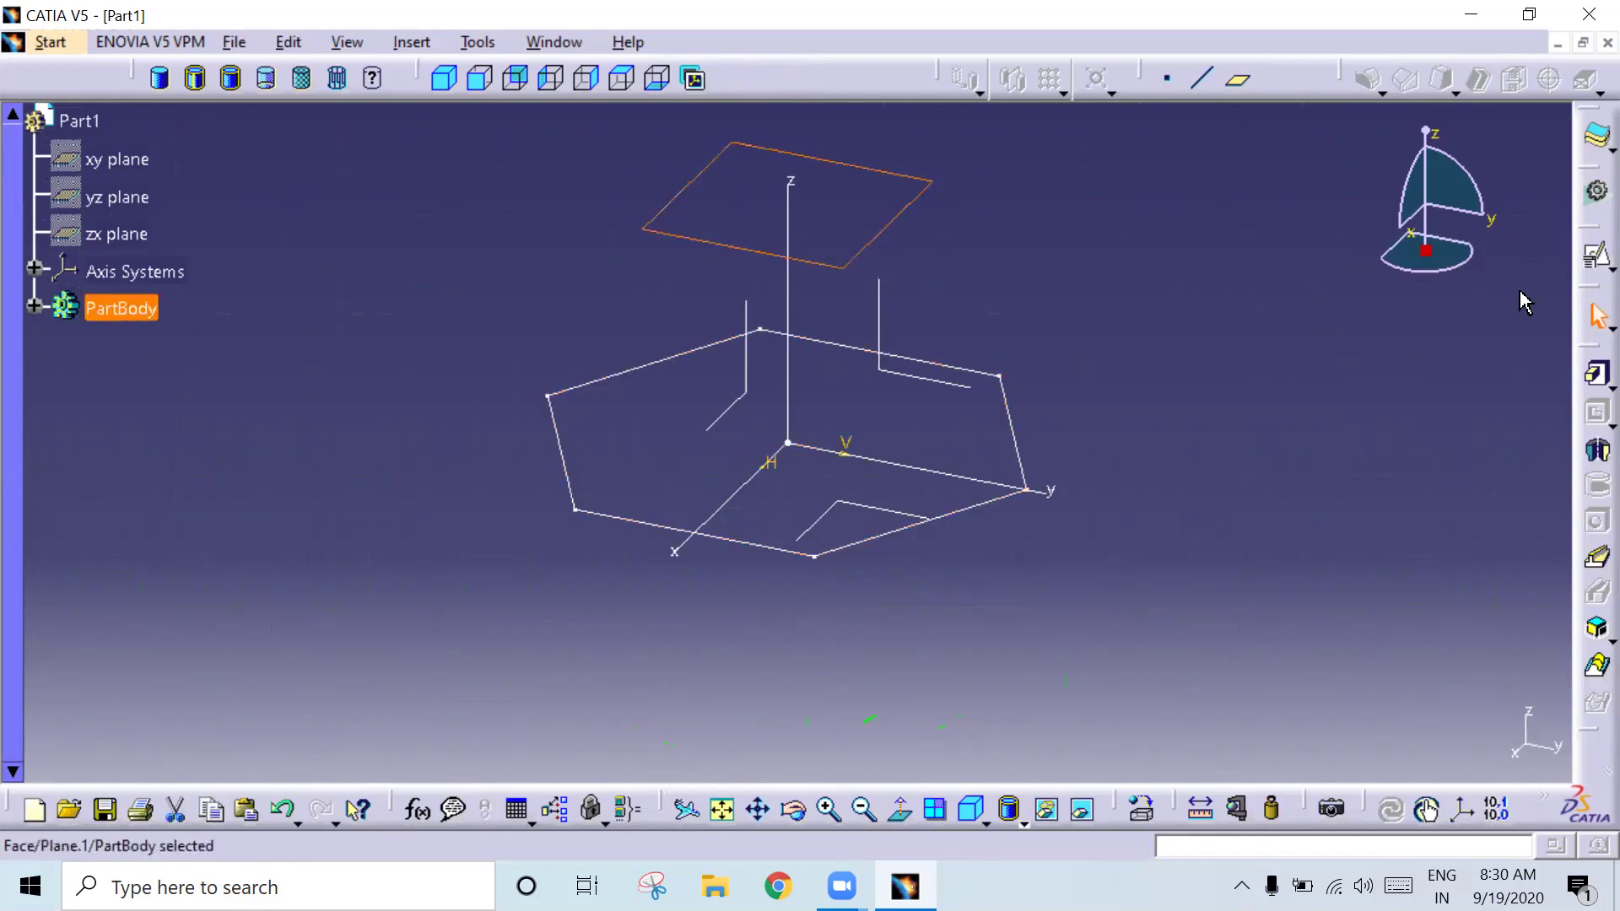
pyautogui.click(1599, 260)
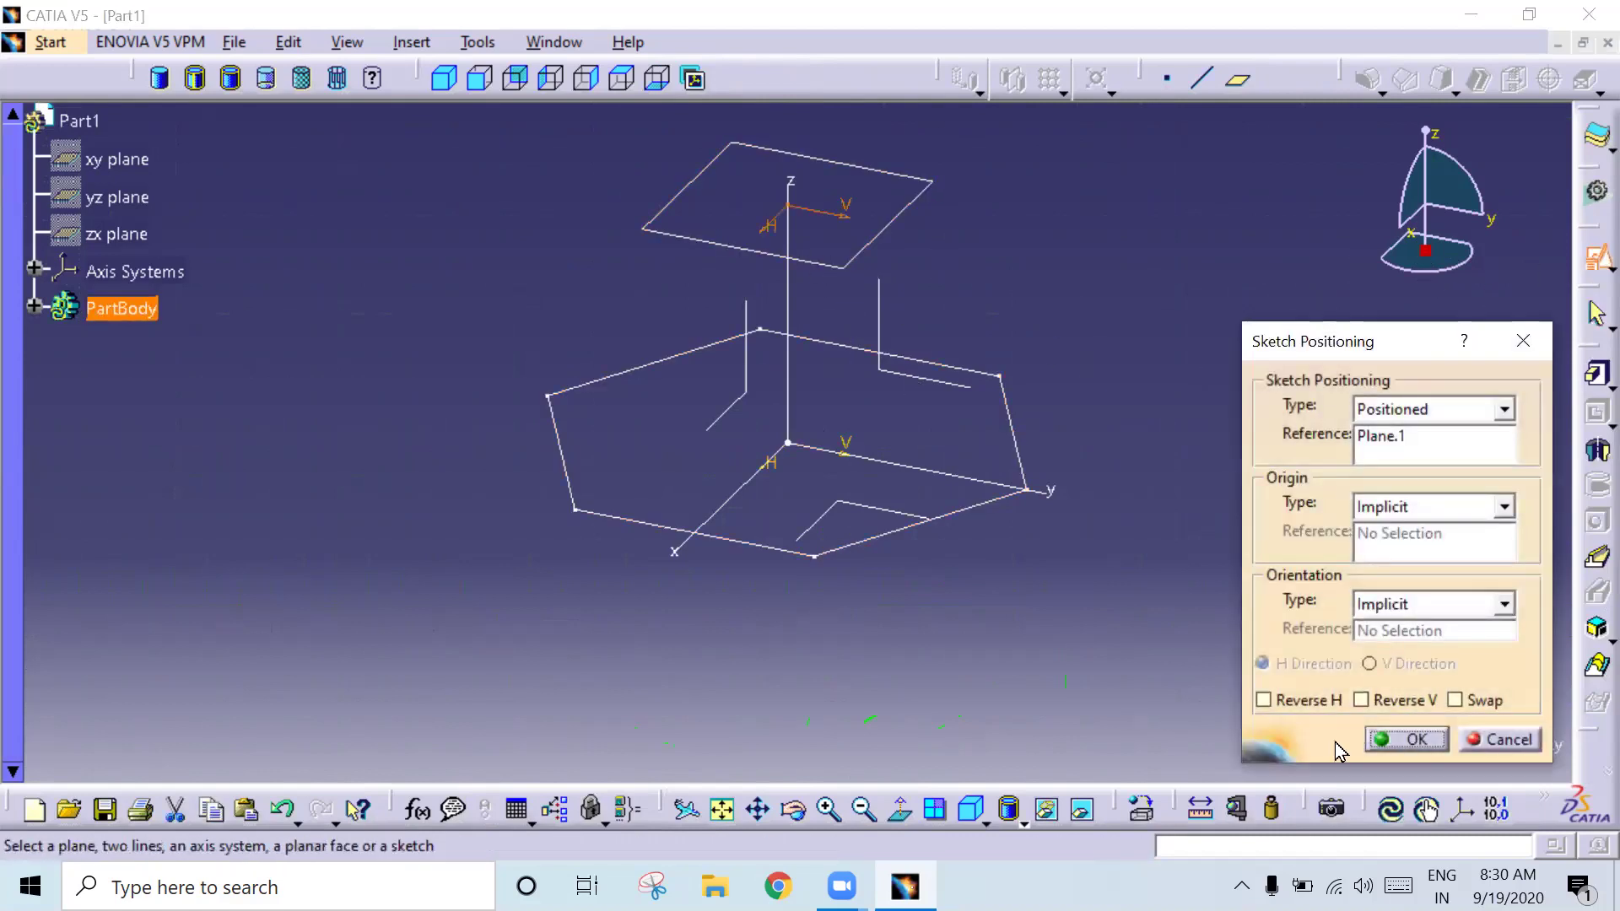
pyautogui.click(1403, 743)
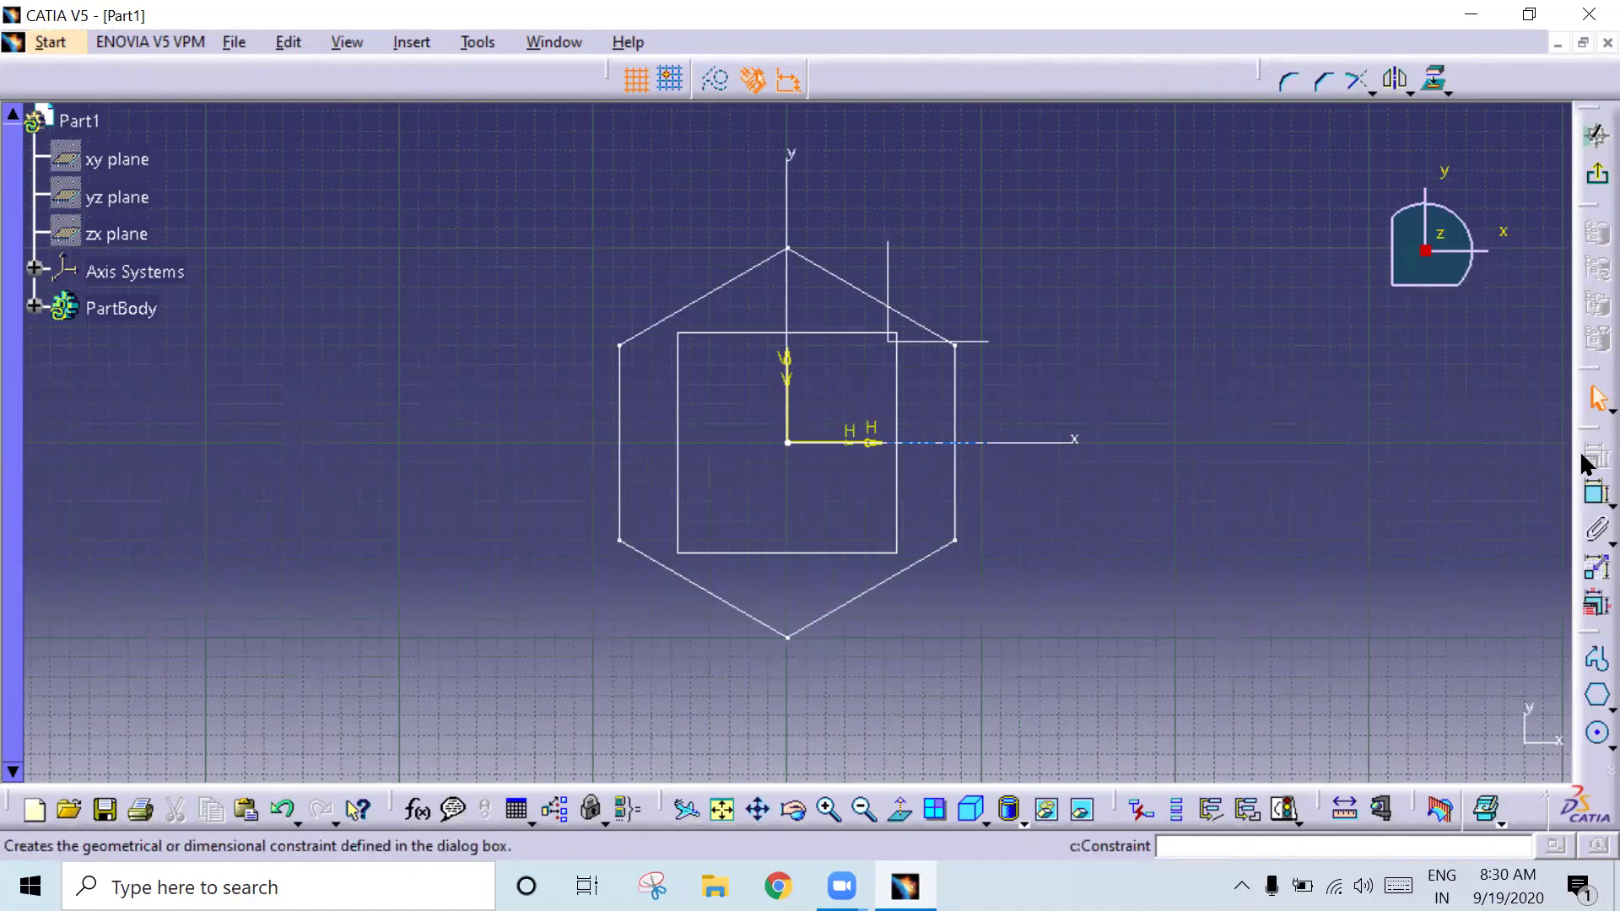
# Step: Draw an origin-centred hexagon and dimension its right edge to 75 mm
pyautogui.click(787, 443)
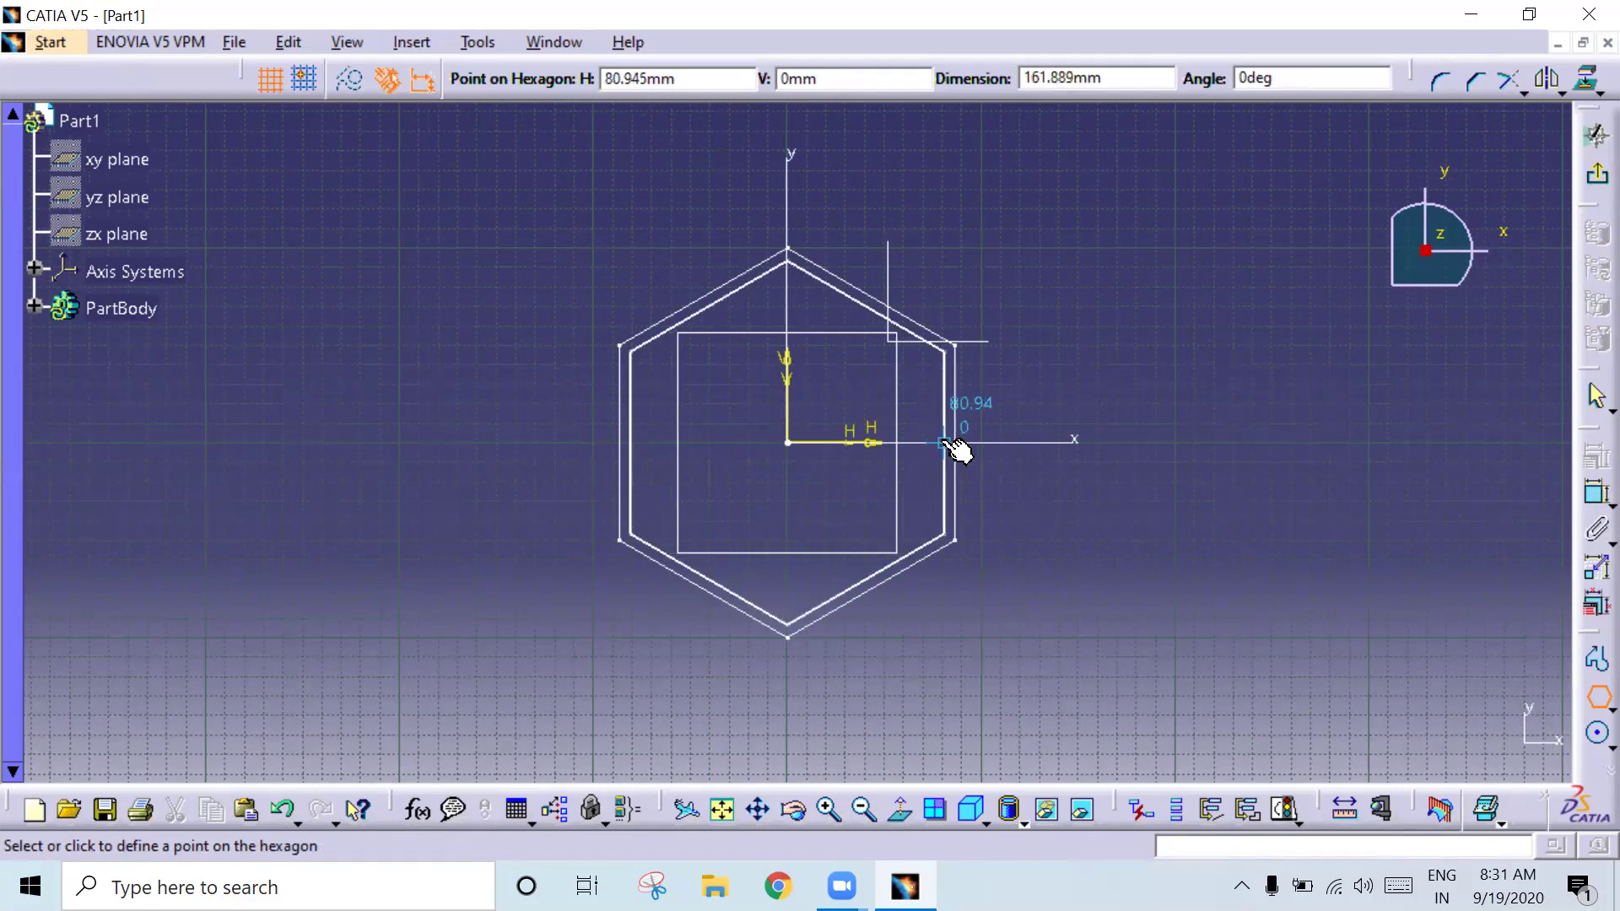
pyautogui.click(933, 391)
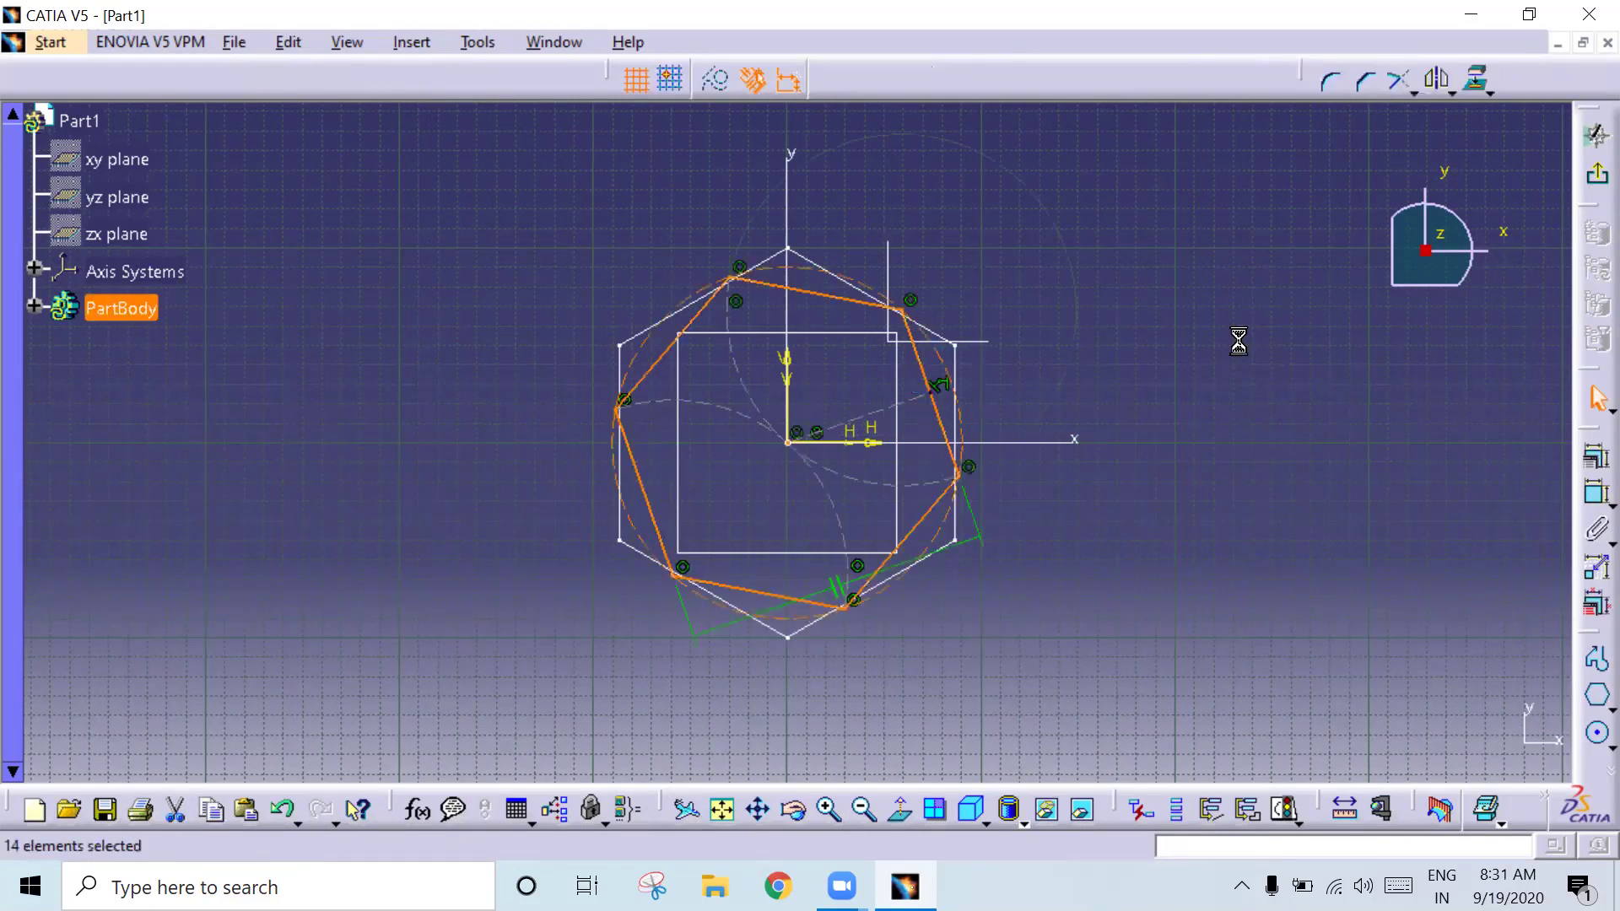
pyautogui.click(1596, 494)
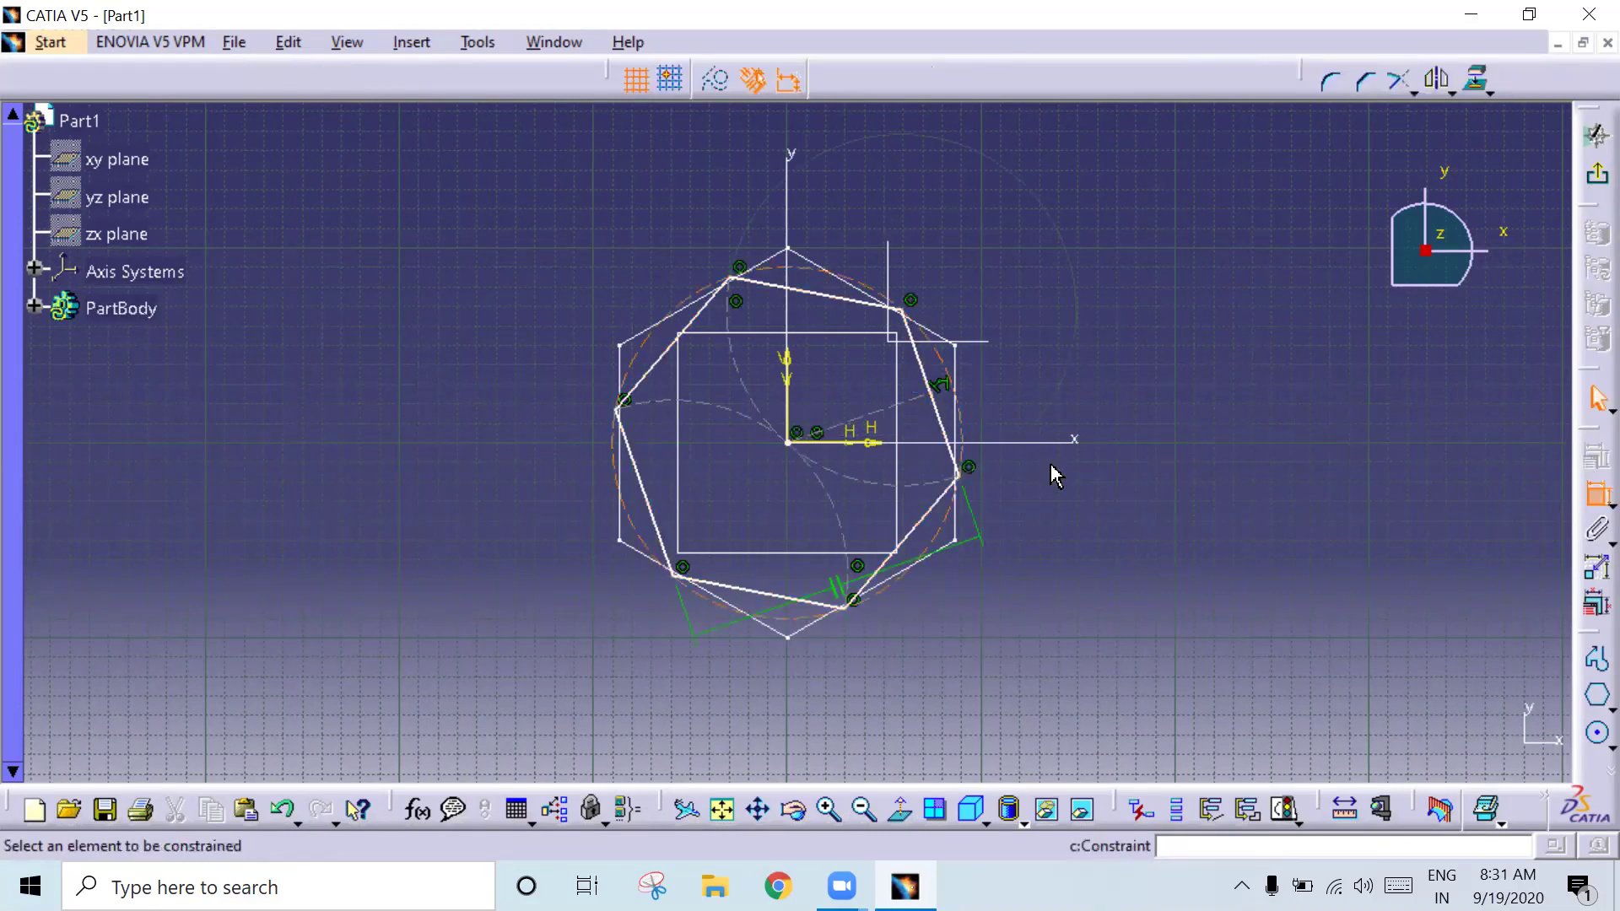
pyautogui.click(962, 426)
pyautogui.click(1008, 373)
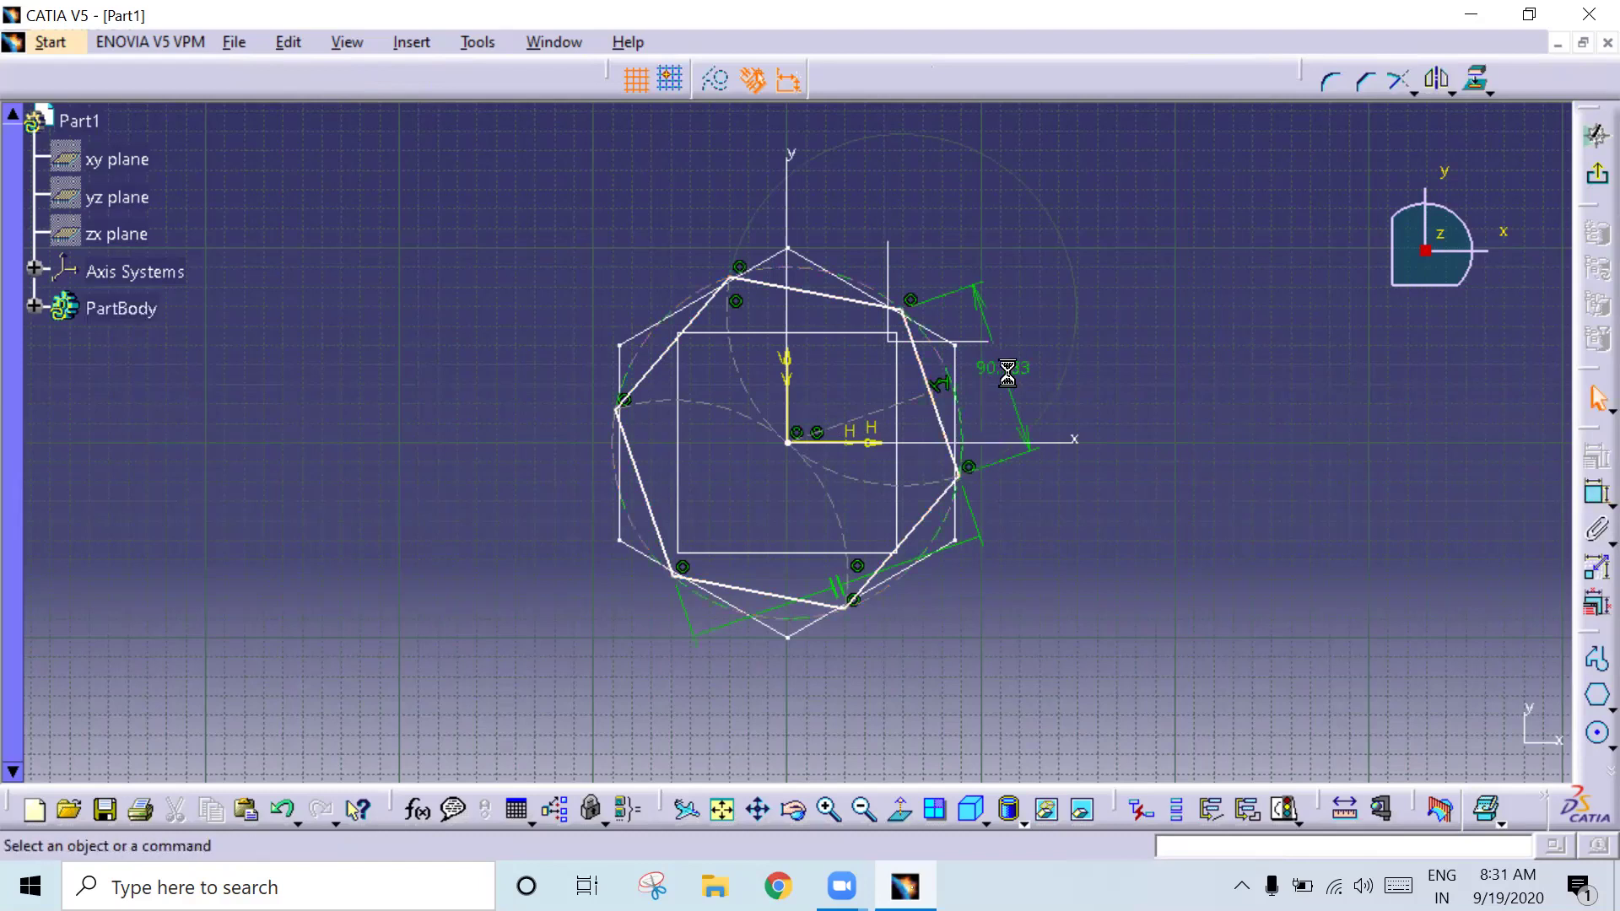
pyautogui.doubleClick(1004, 368)
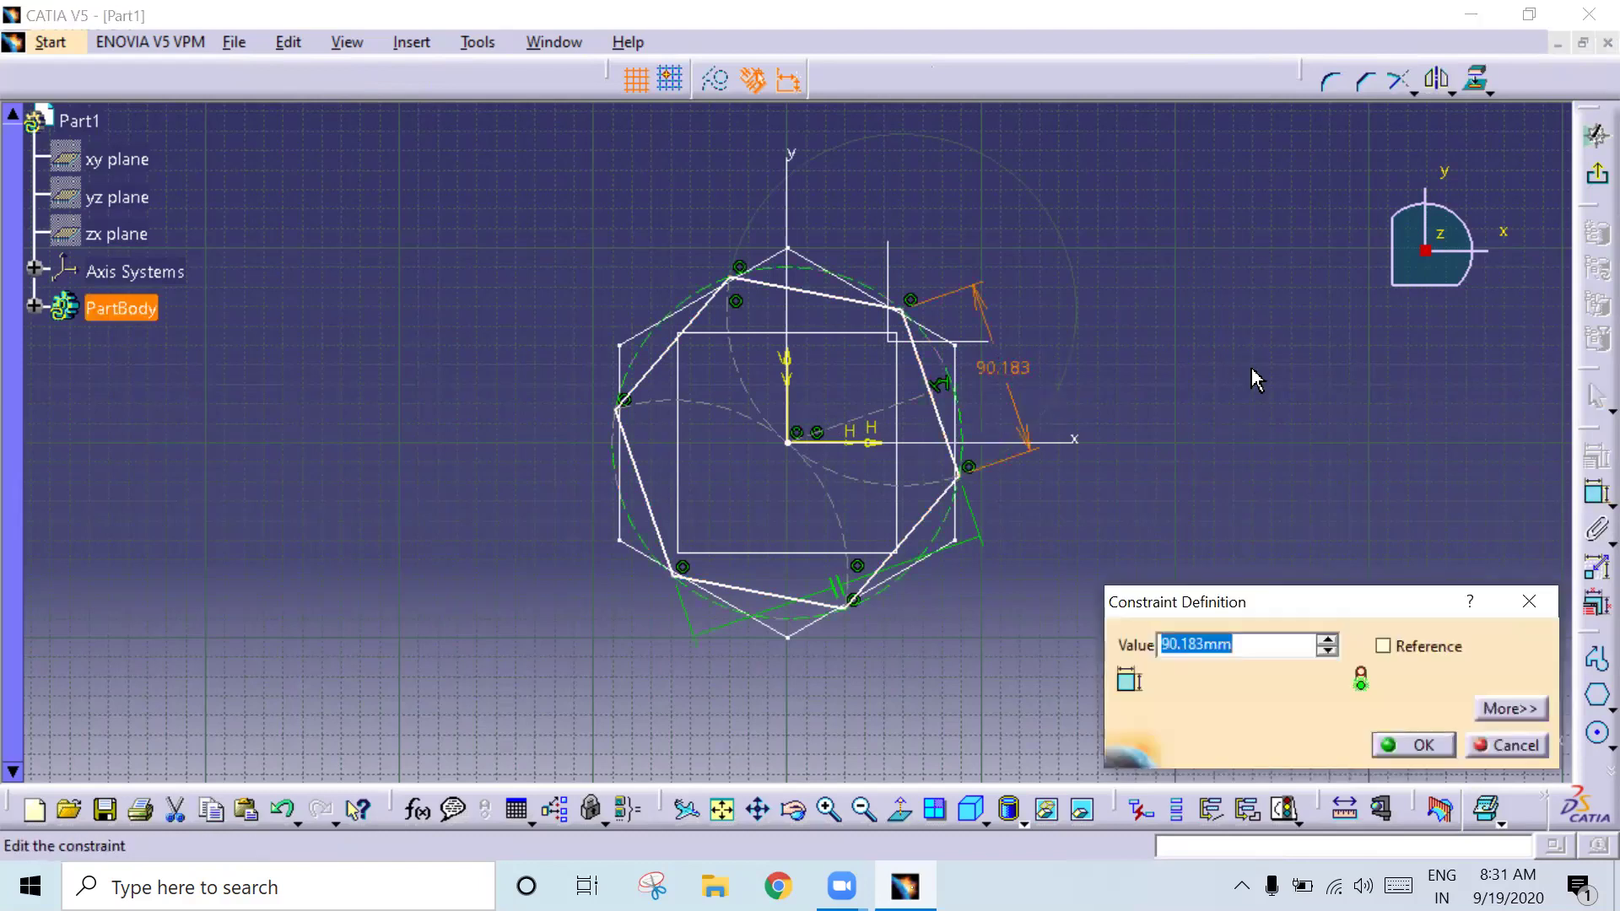
pyautogui.write('75')
pyautogui.press('Return')
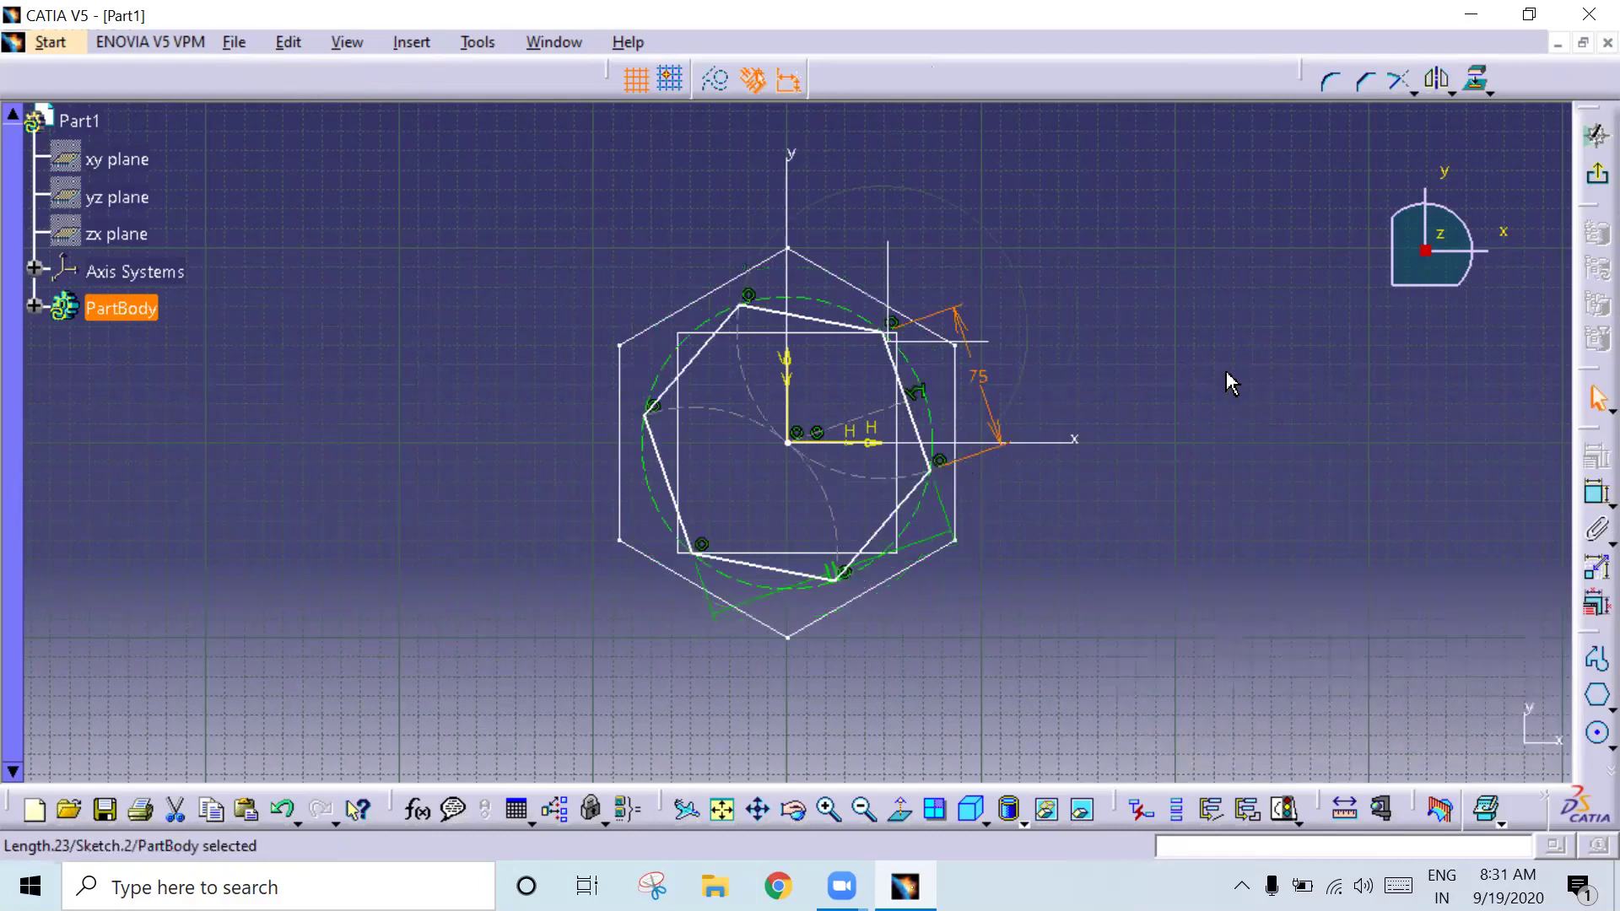
# Step: Constrain the hexagon's angle to 20° and finish the sketch
pyautogui.moveTo(882, 372); pyautogui.dragTo(921, 372)
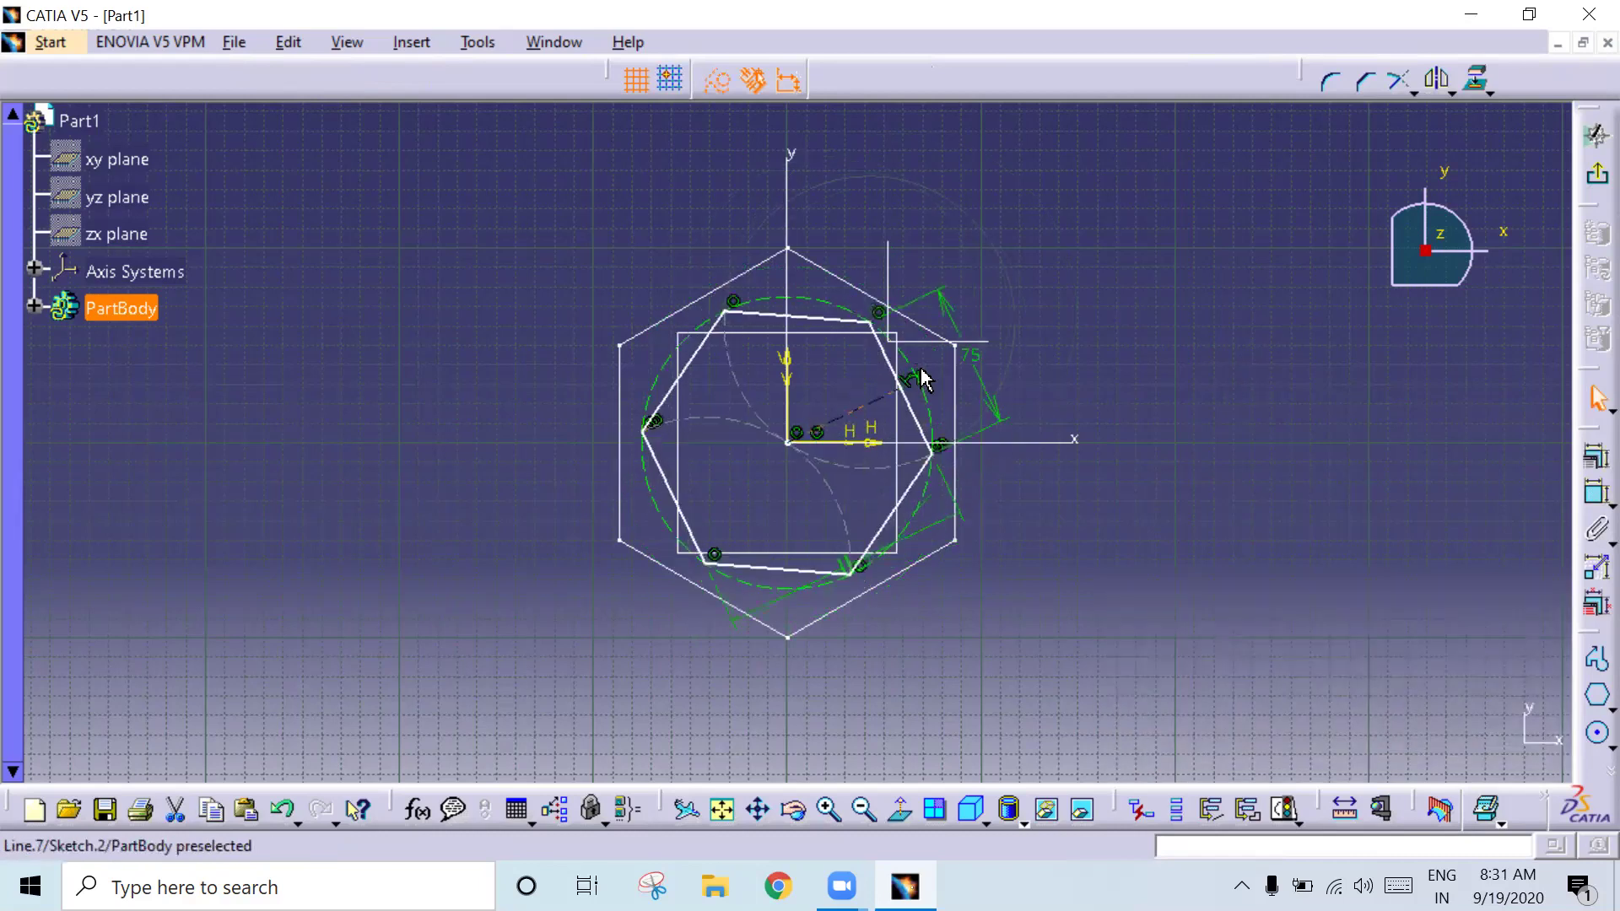
pyautogui.click(1596, 494)
pyautogui.click(858, 412)
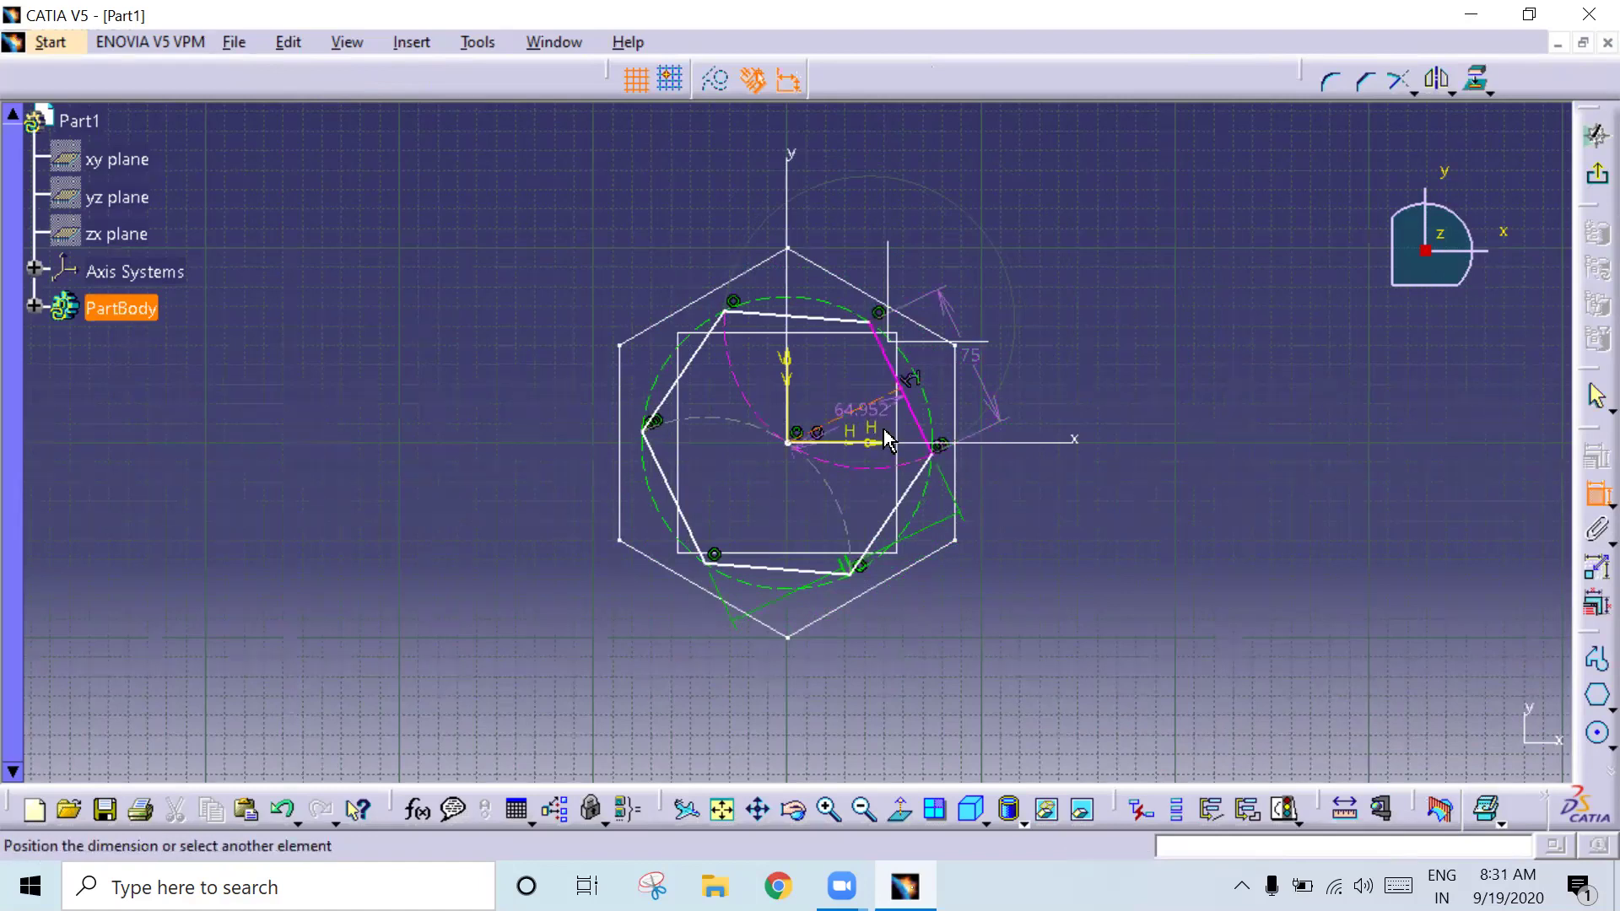
pyautogui.click(874, 441)
pyautogui.click(887, 418)
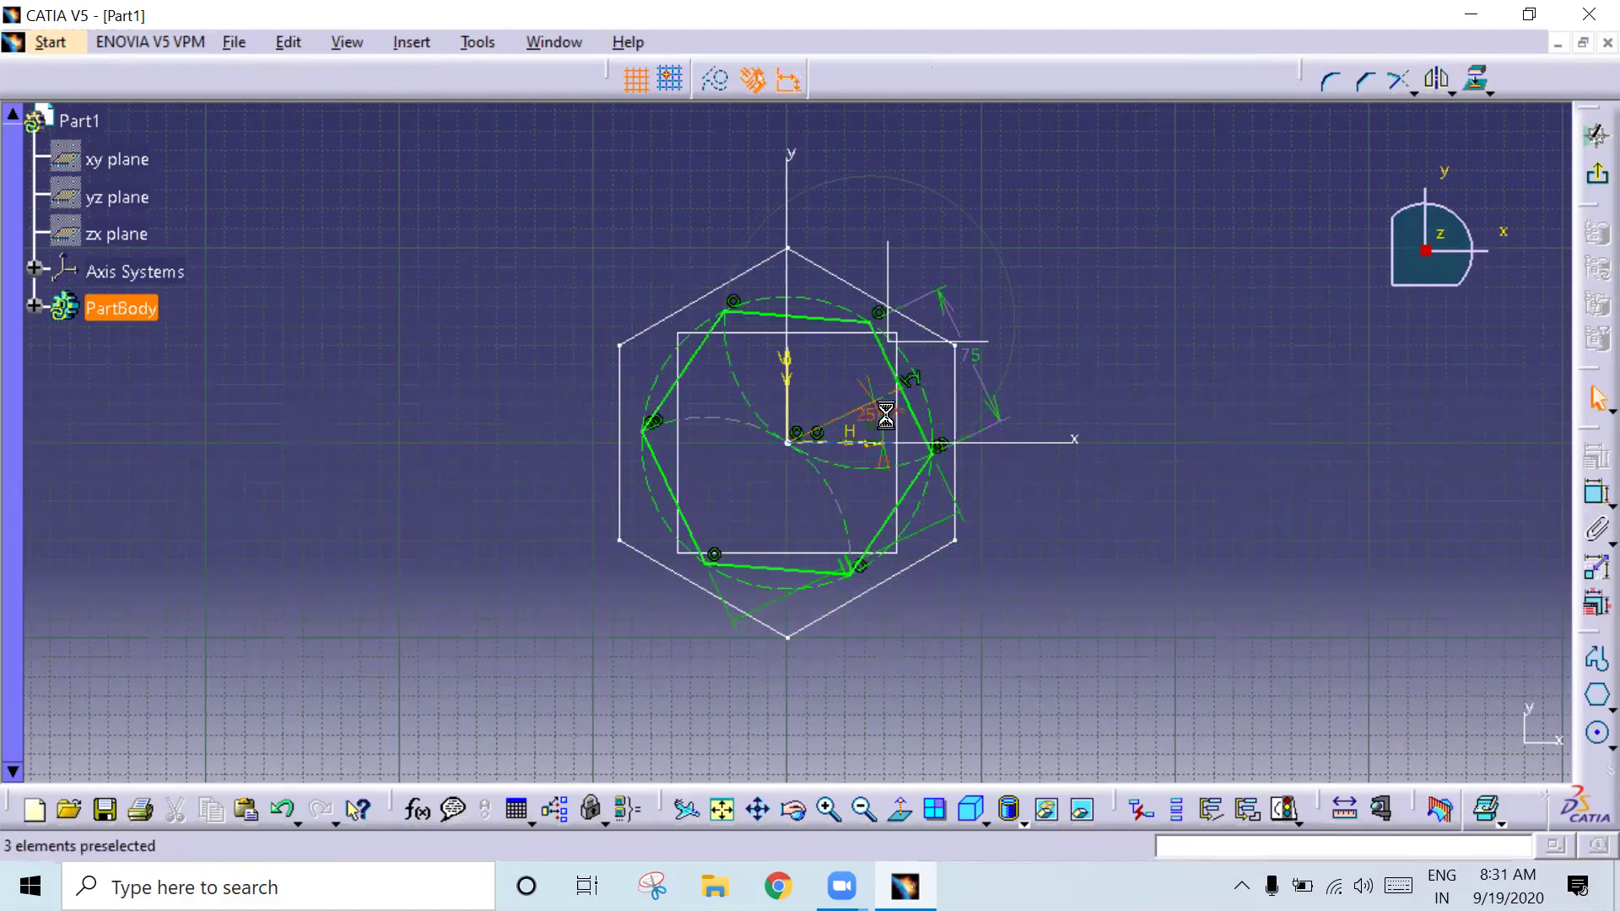
pyautogui.doubleClick(886, 421)
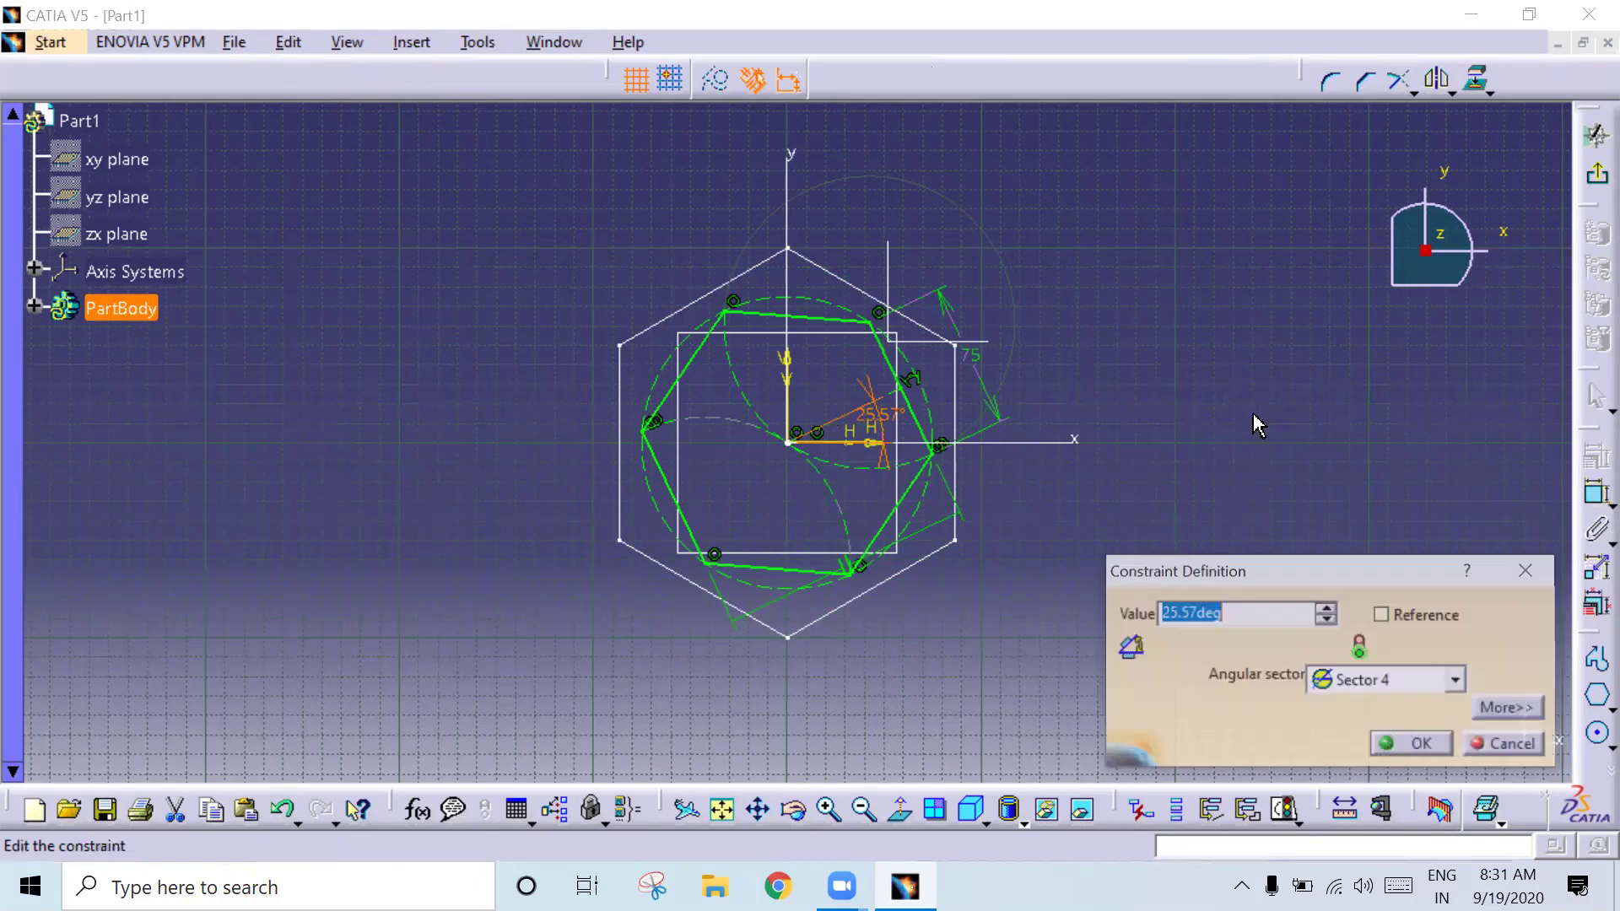
pyautogui.write('20')
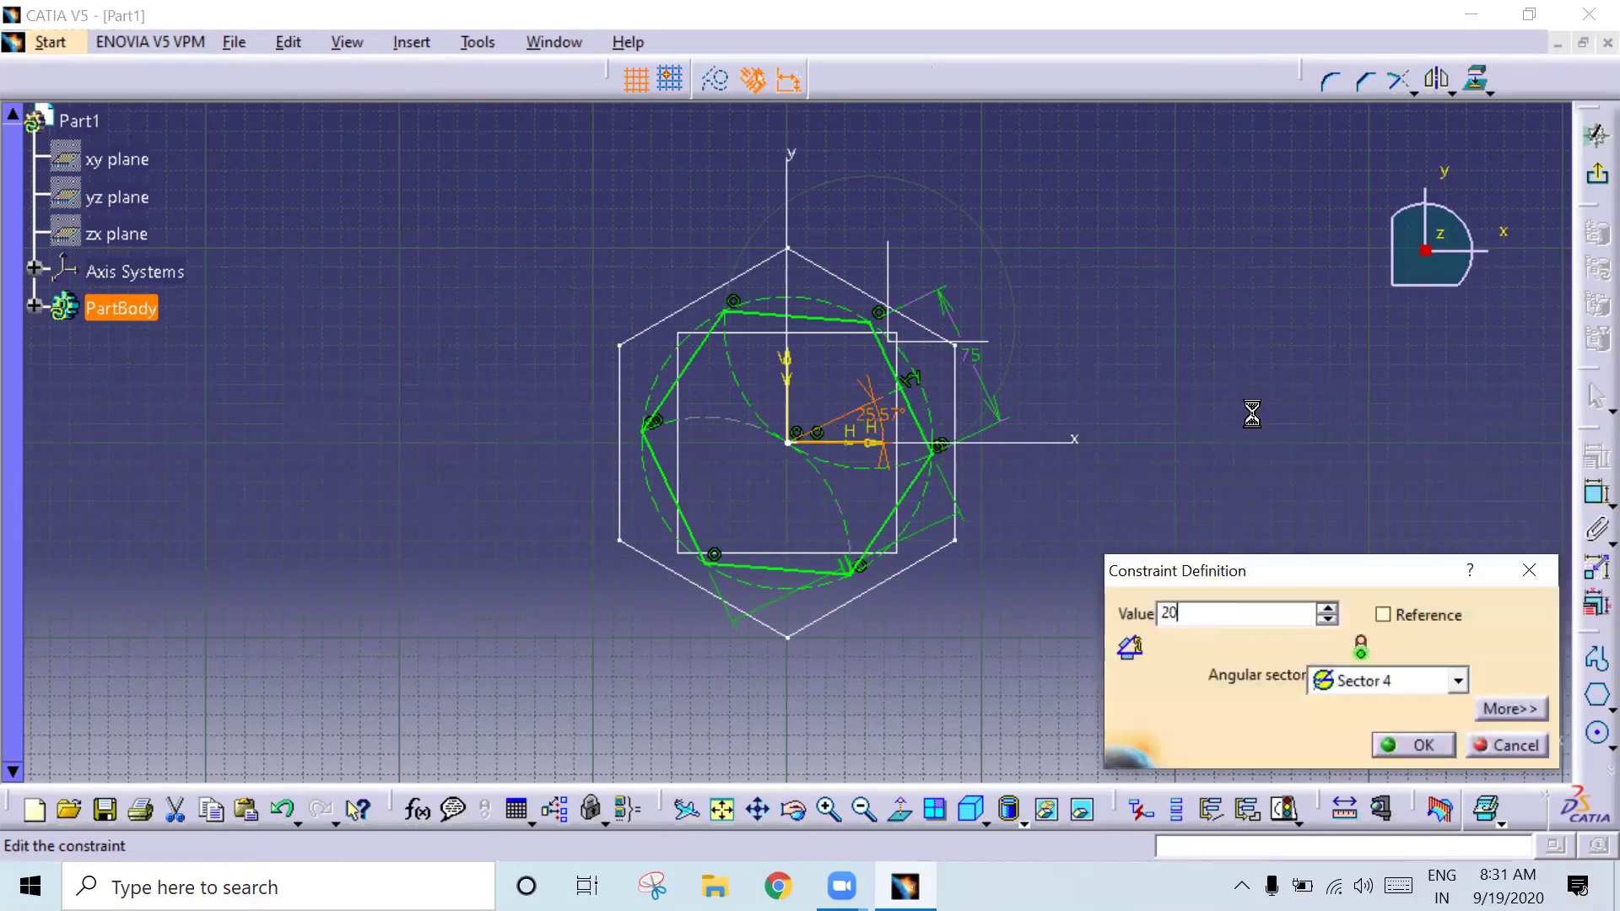
pyautogui.press('Return')
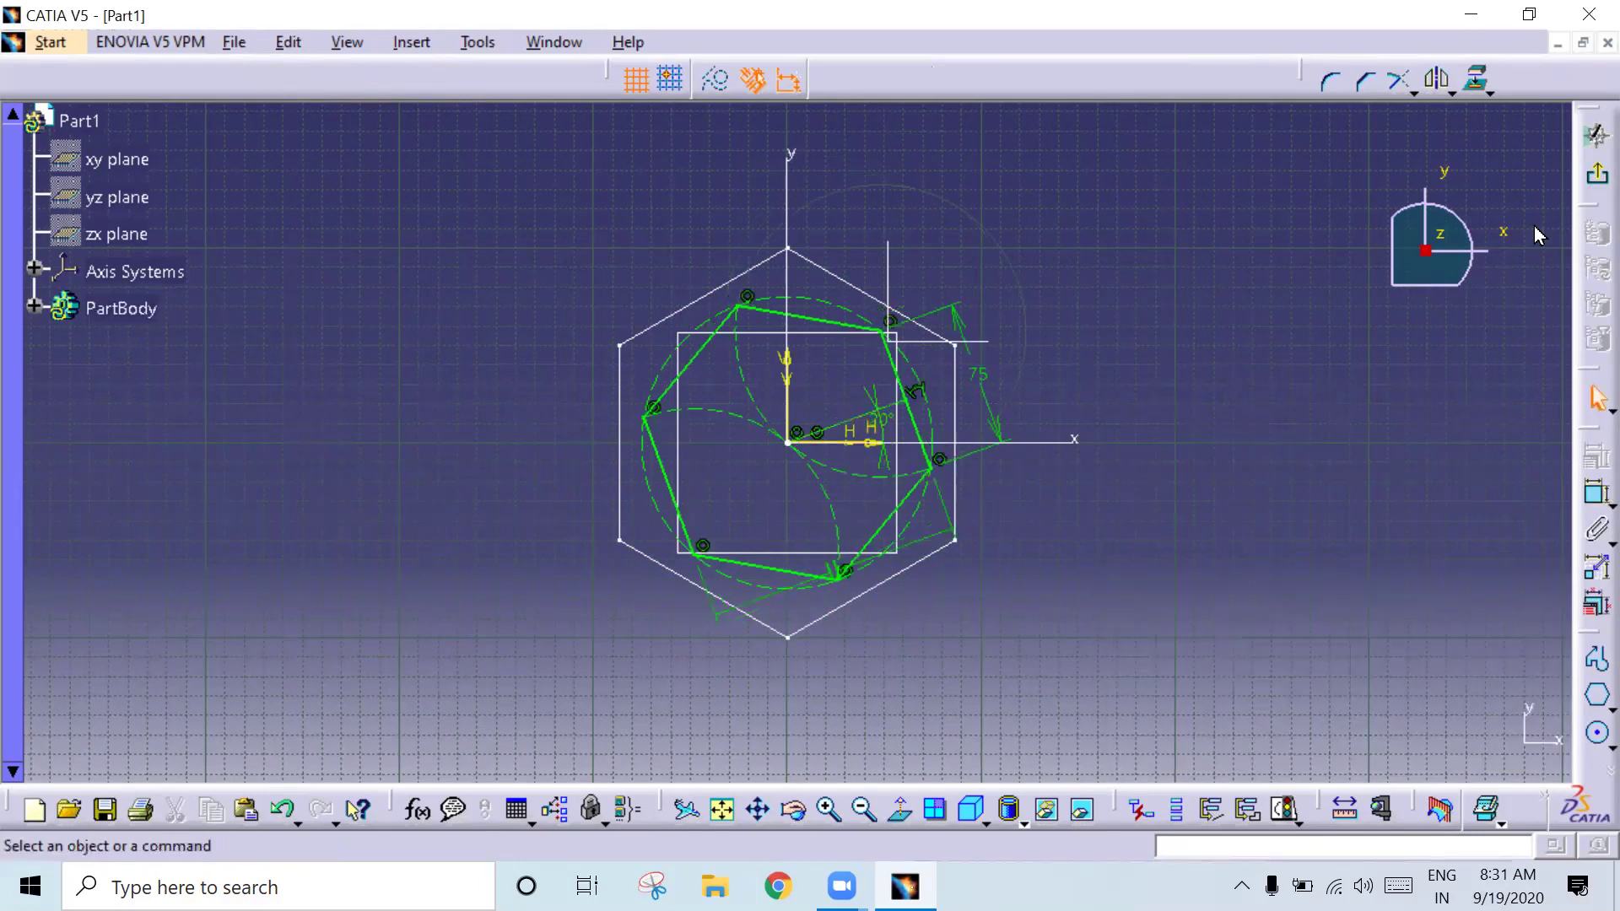
pyautogui.click(1597, 135)
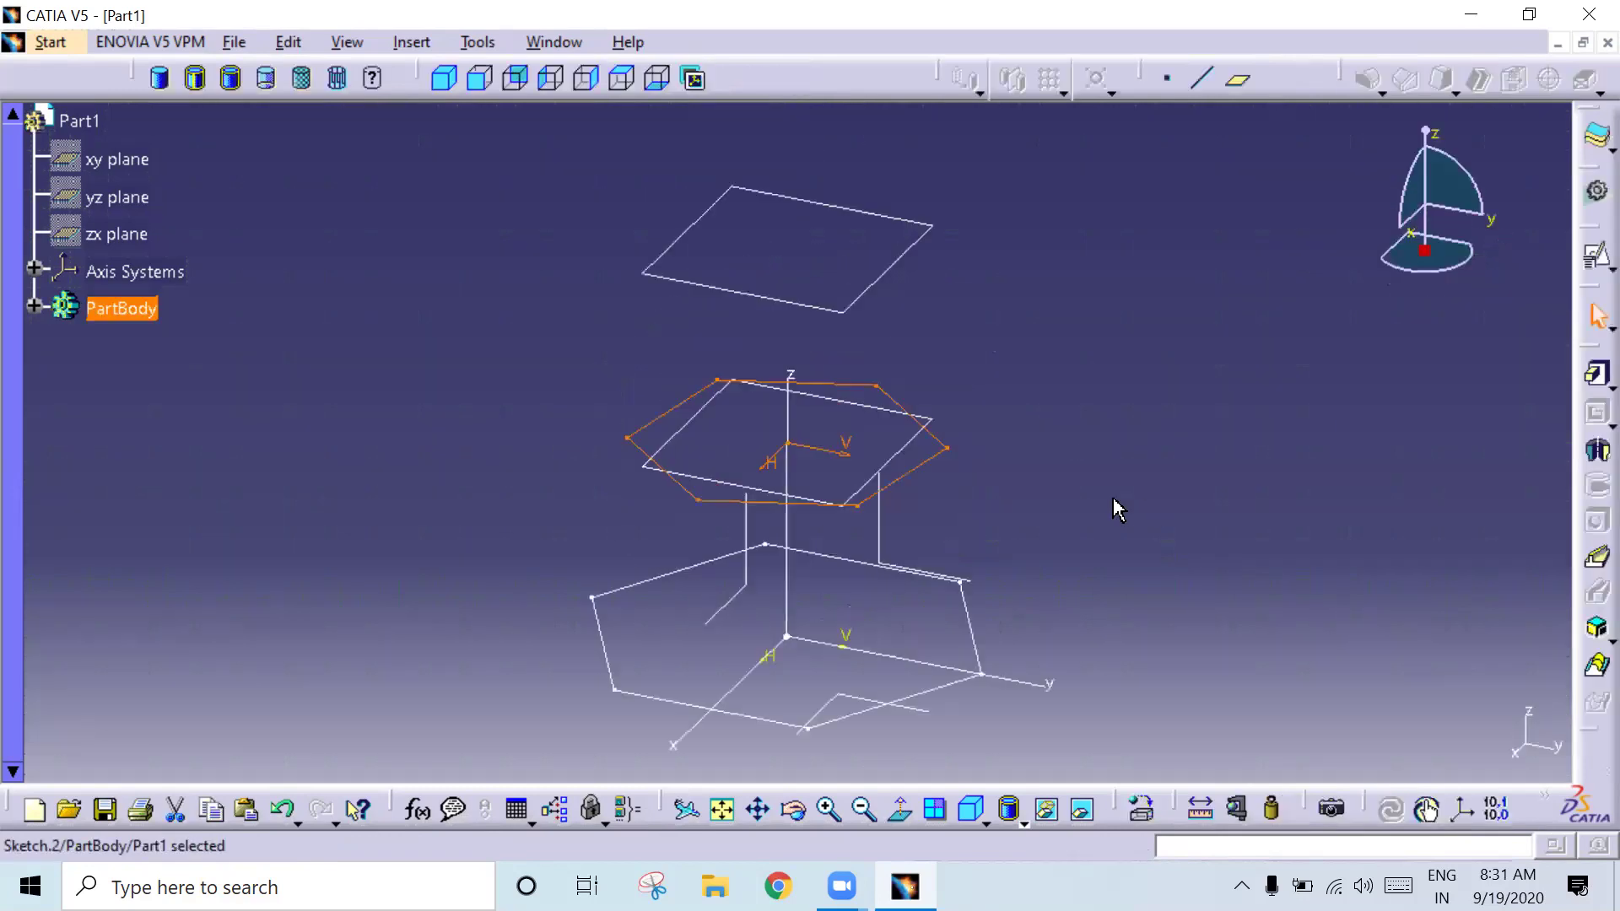
# Step: Create a positioned sketch on the upper plane
pyautogui.click(1135, 469)
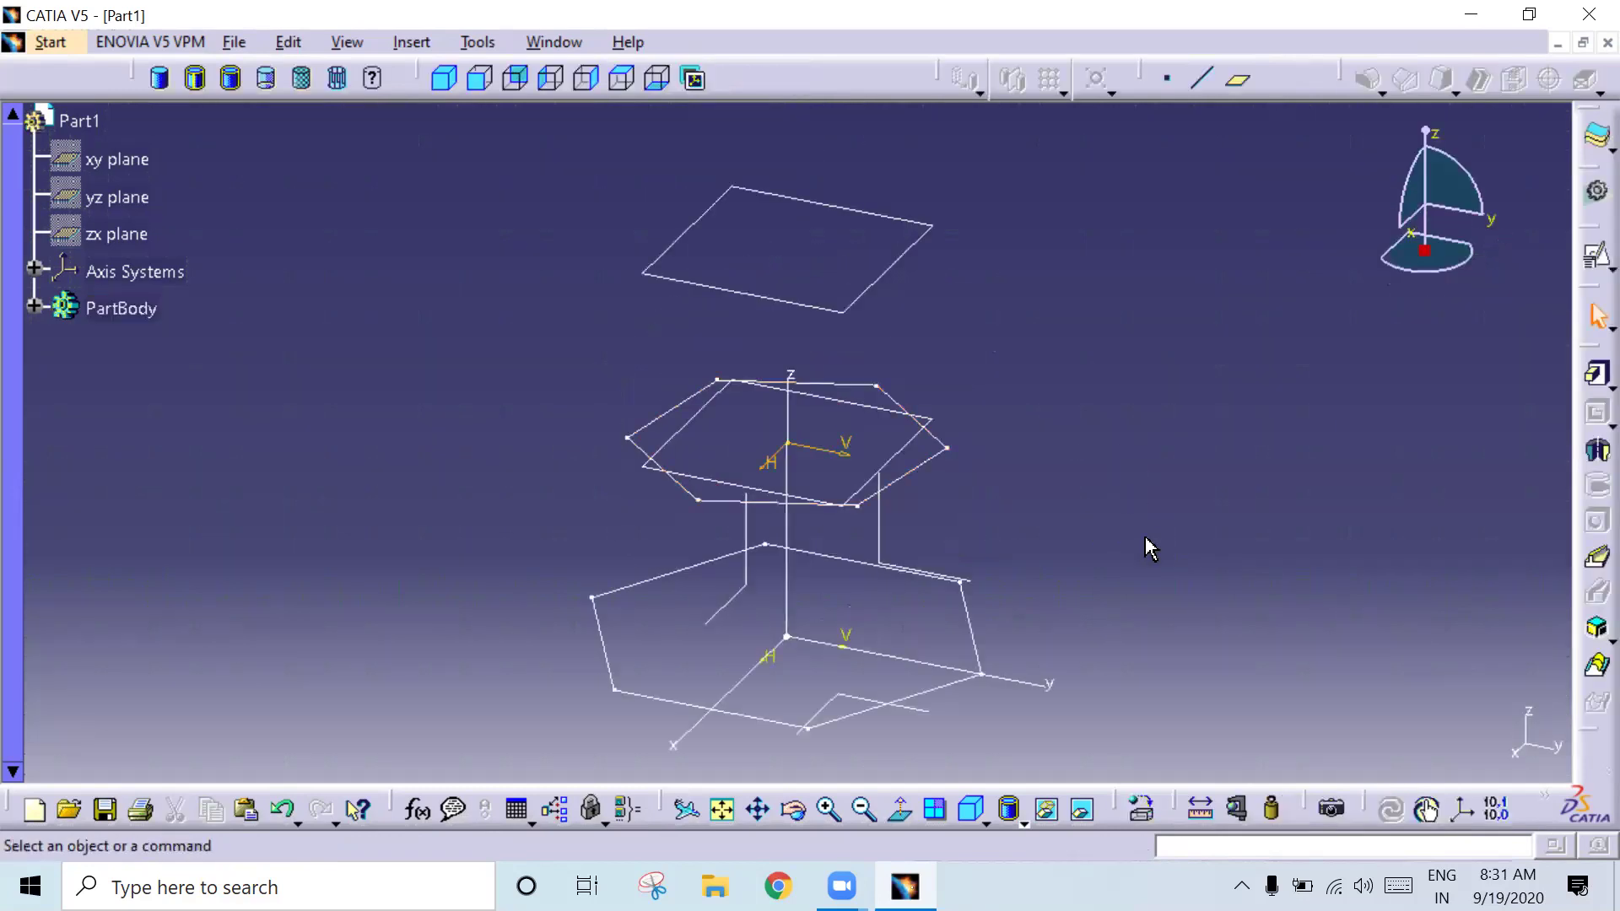
pyautogui.click(873, 280)
pyautogui.click(1597, 258)
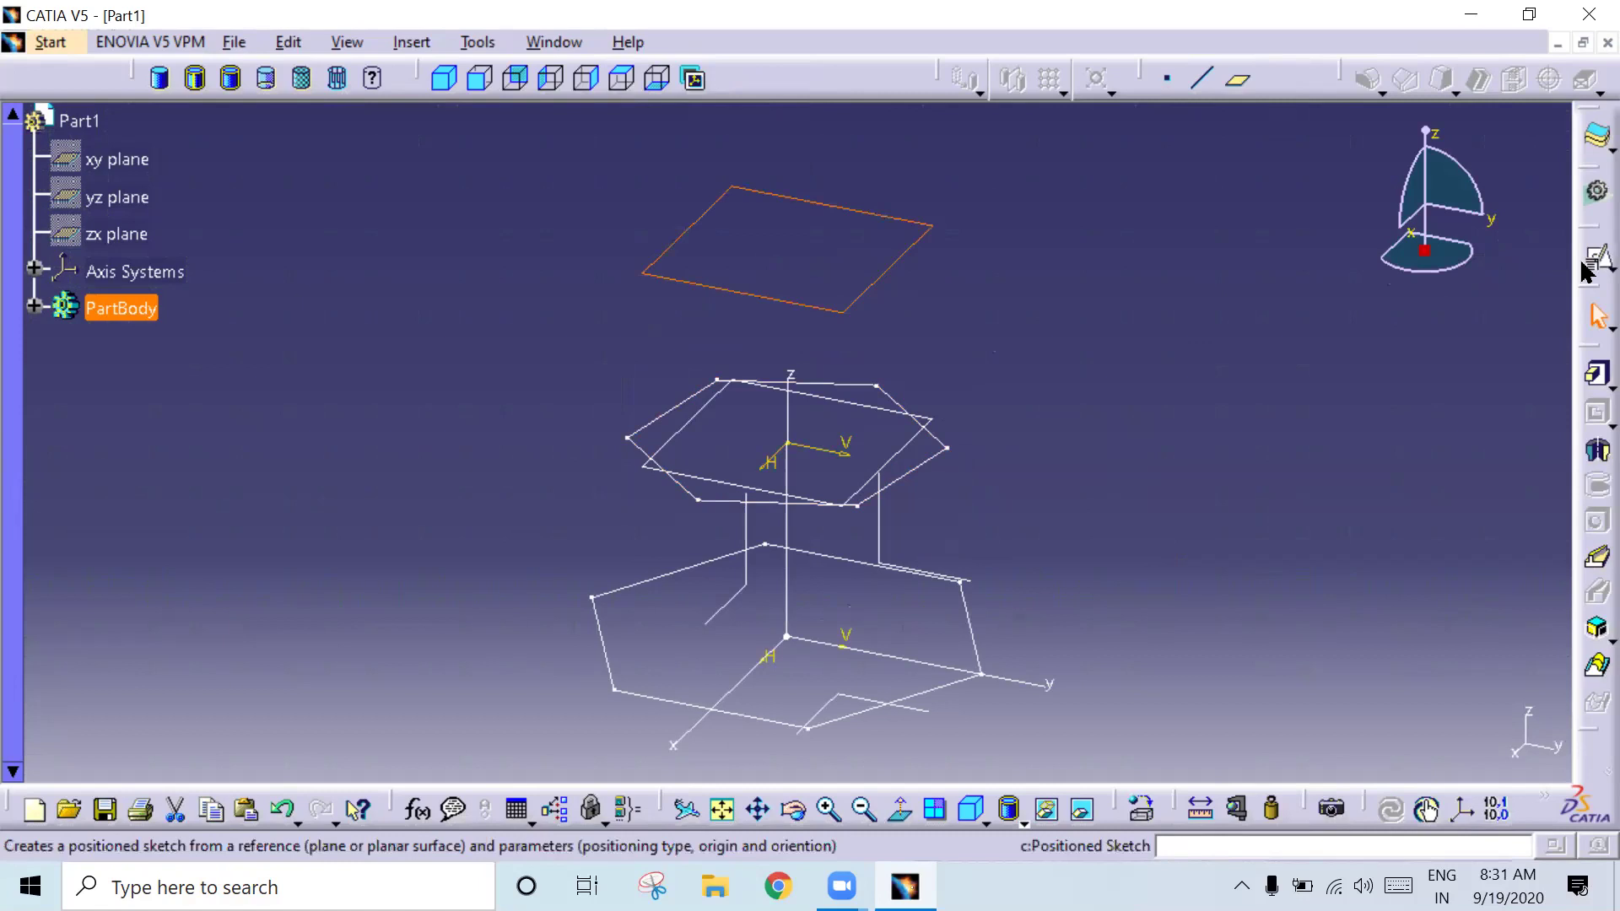
pyautogui.click(1407, 739)
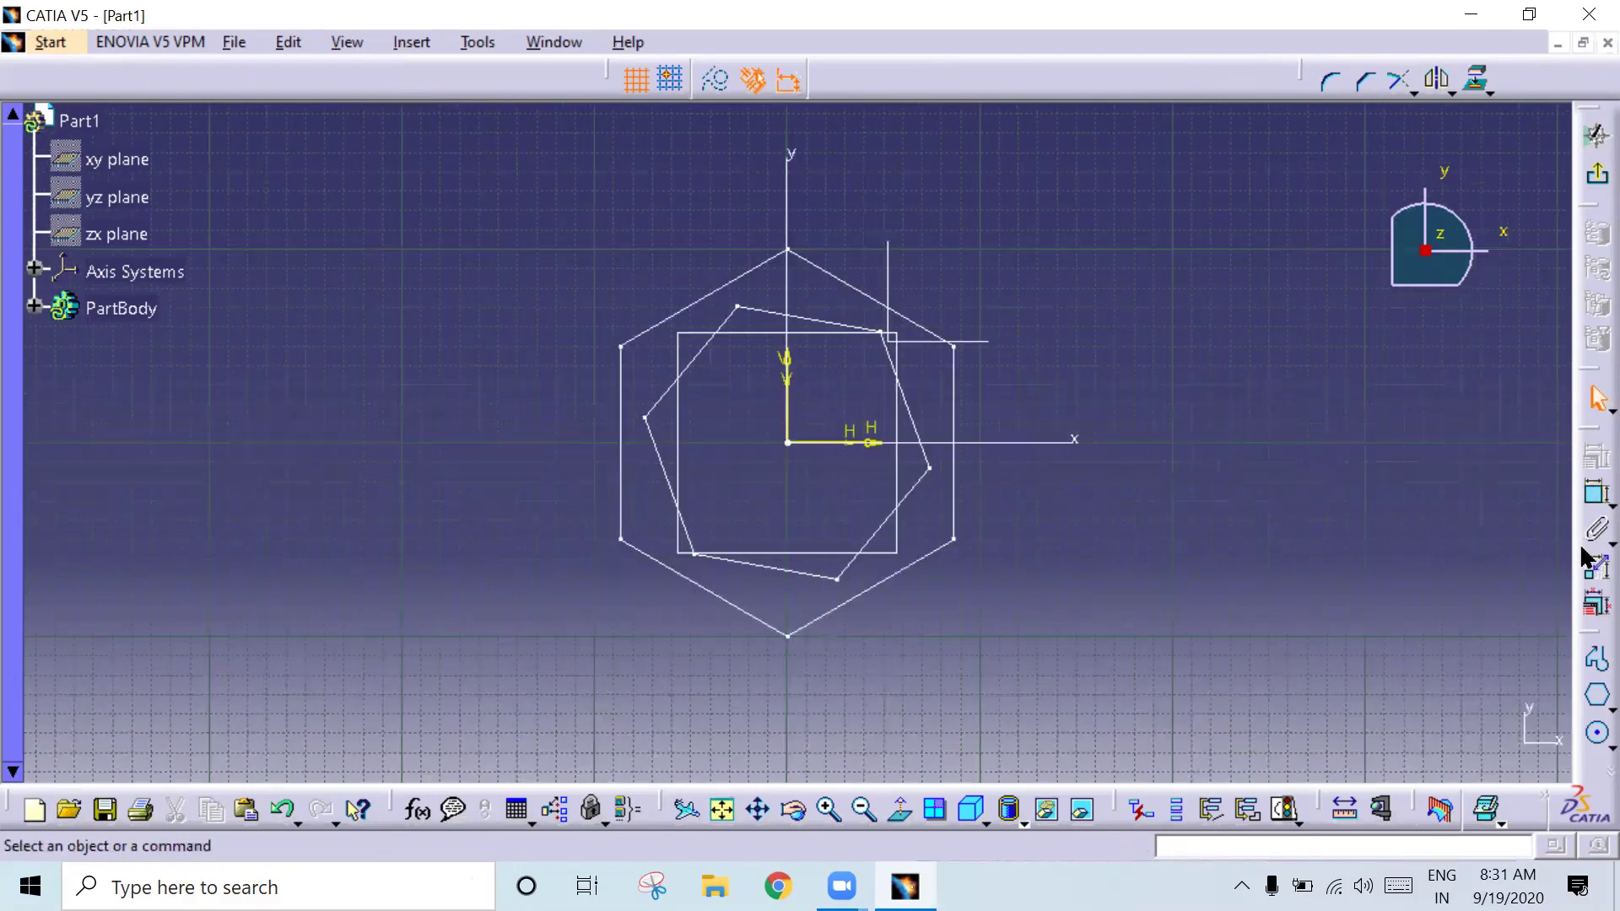
# Step: Draw an origin-centred hexagon and dimension one edge to 50 mm
pyautogui.click(1593, 691)
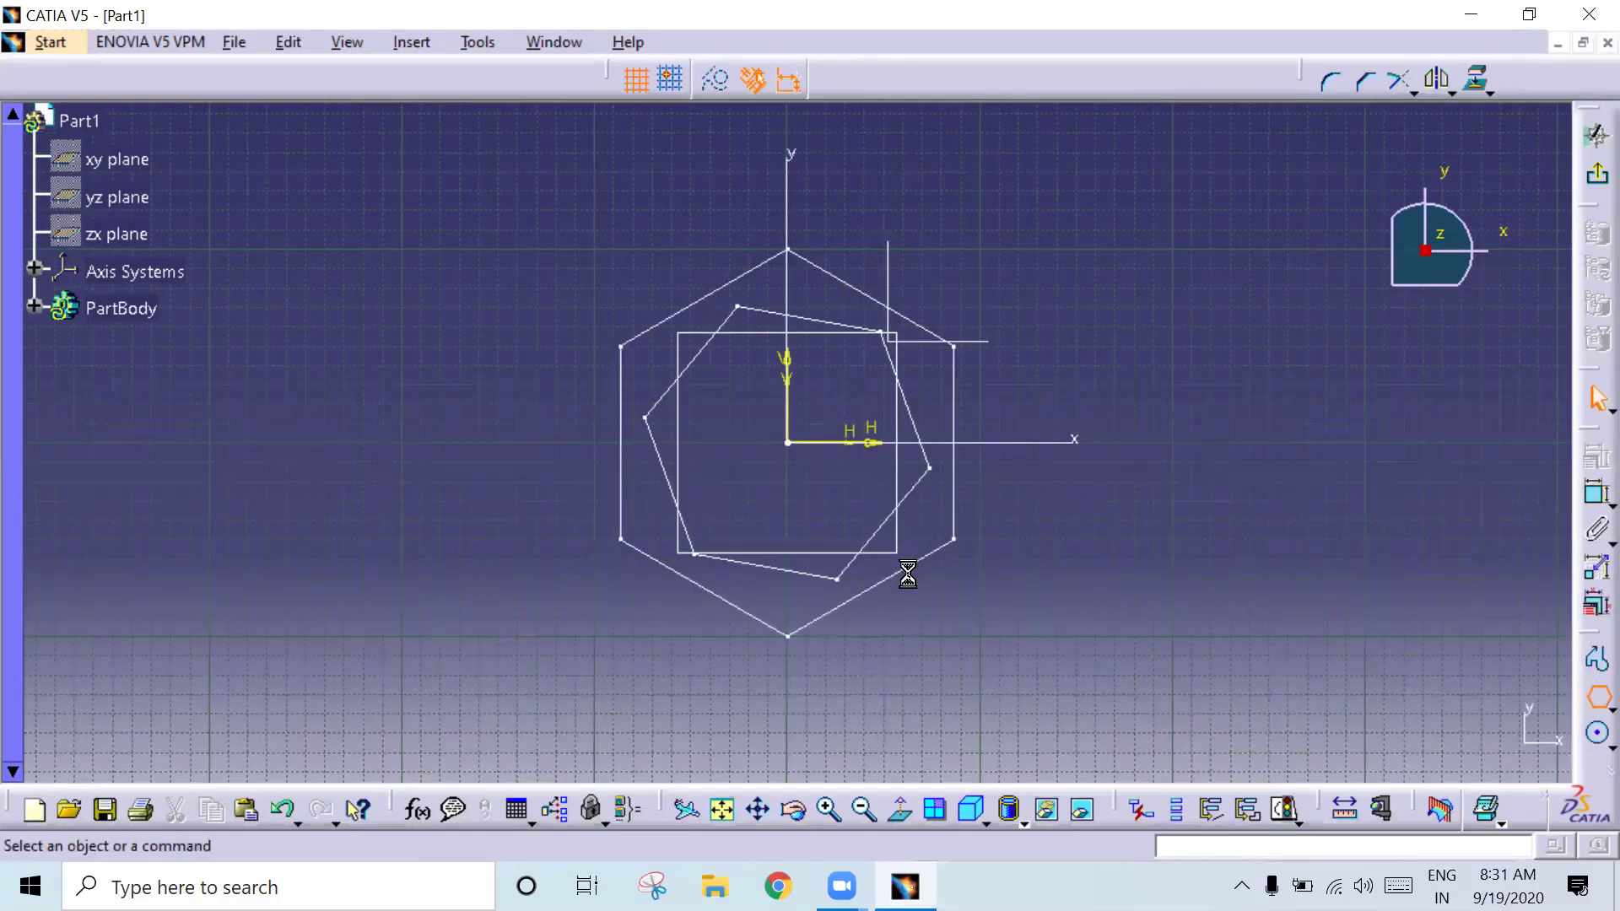
pyautogui.click(787, 446)
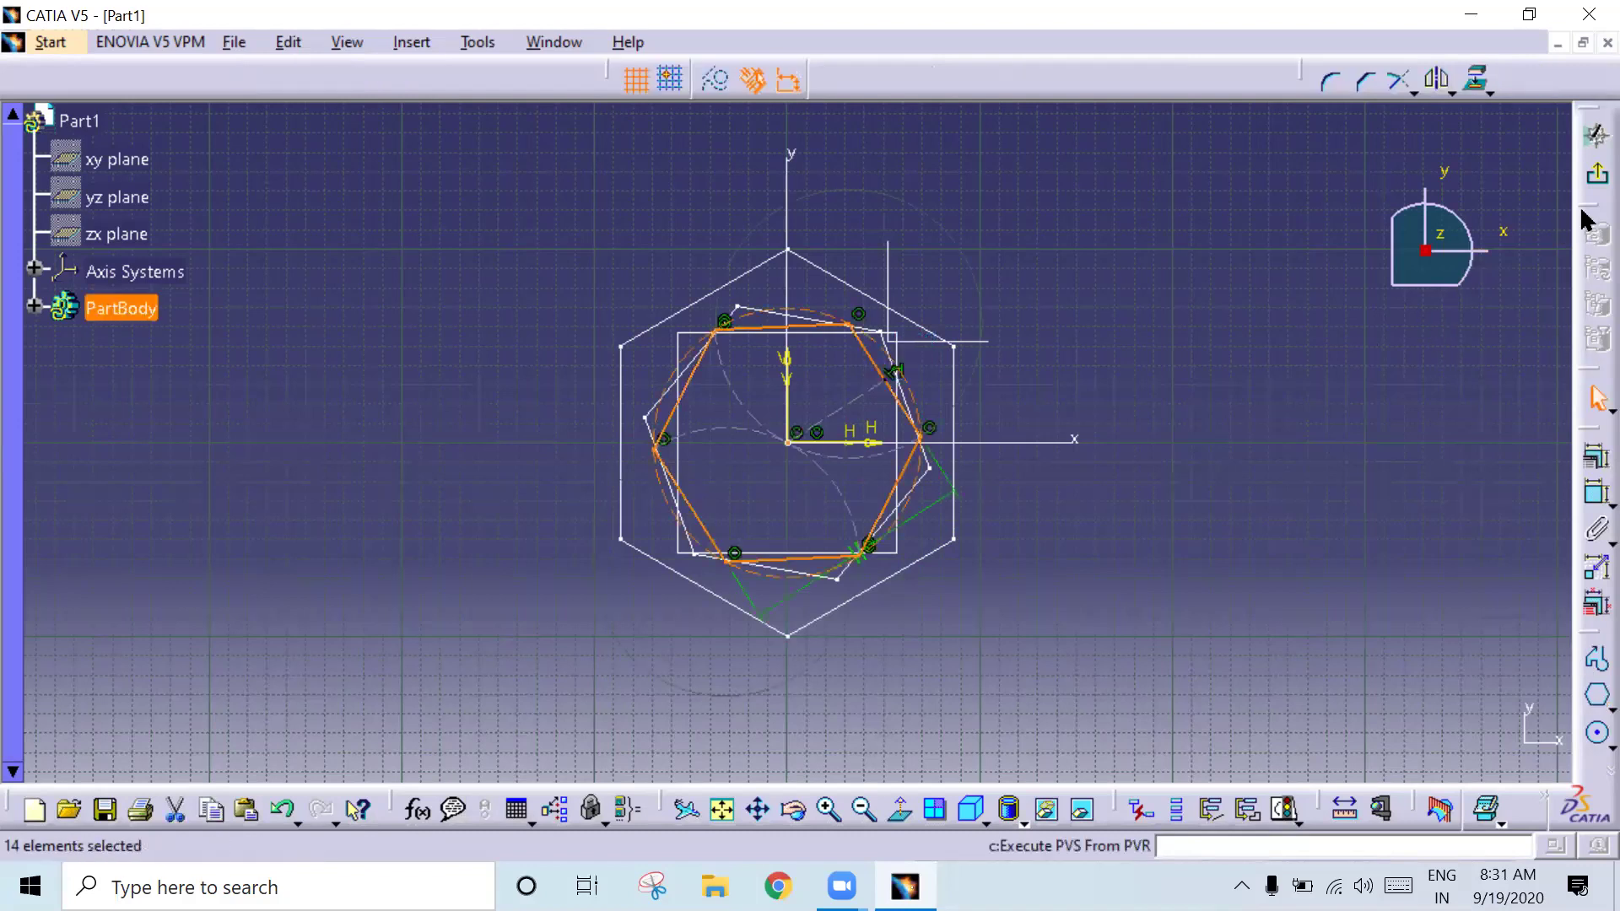
pyautogui.click(1586, 483)
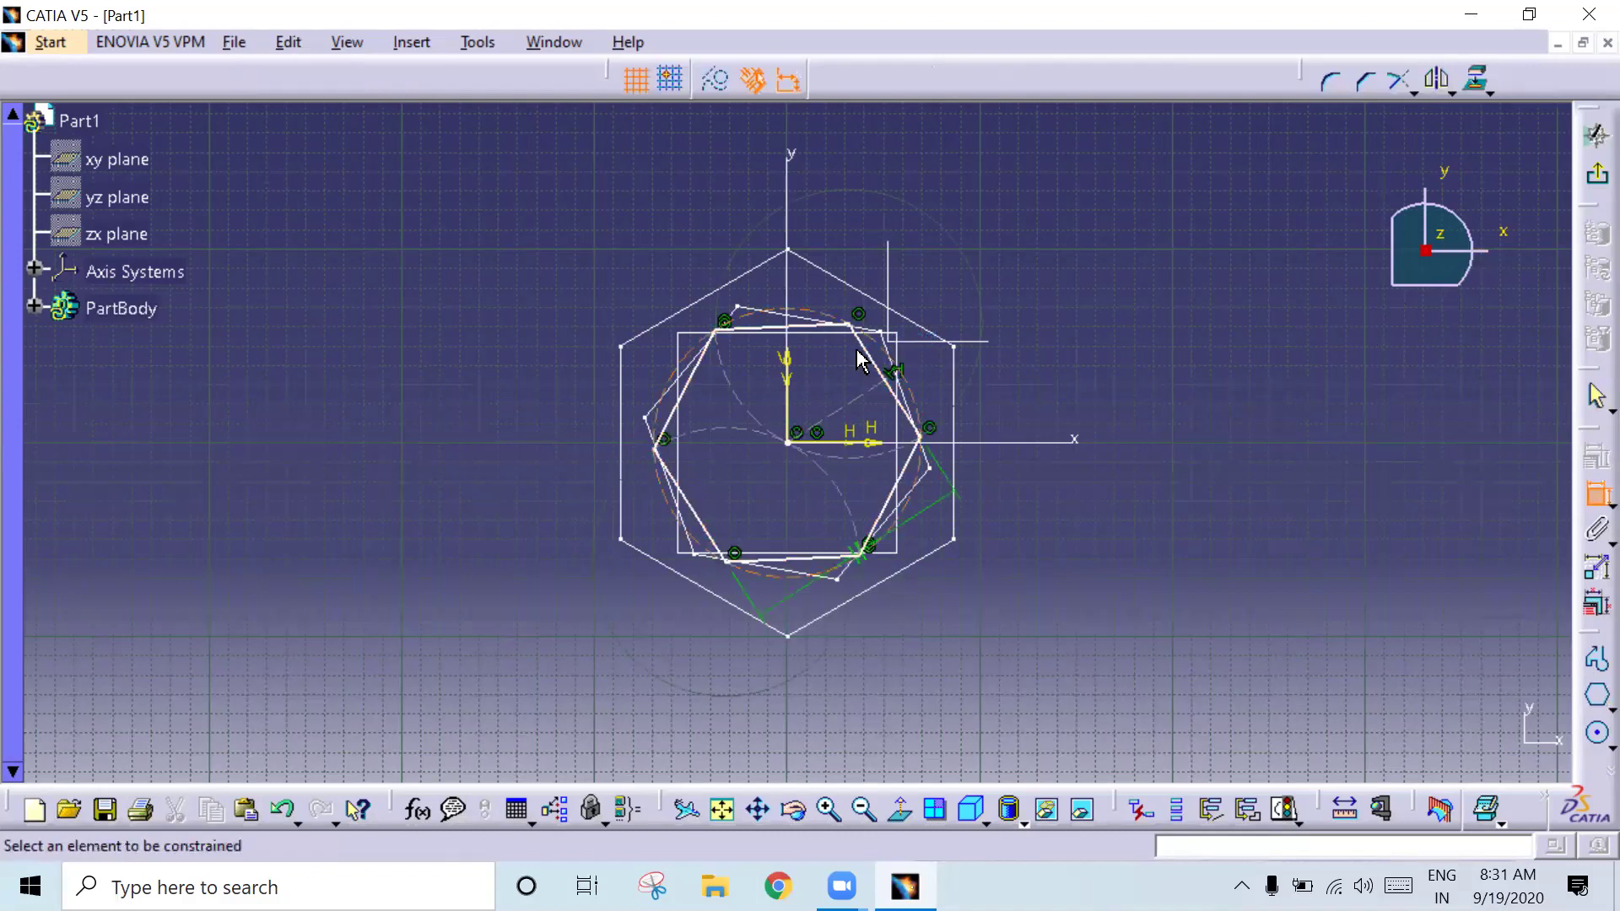
pyautogui.click(886, 369)
pyautogui.click(1051, 291)
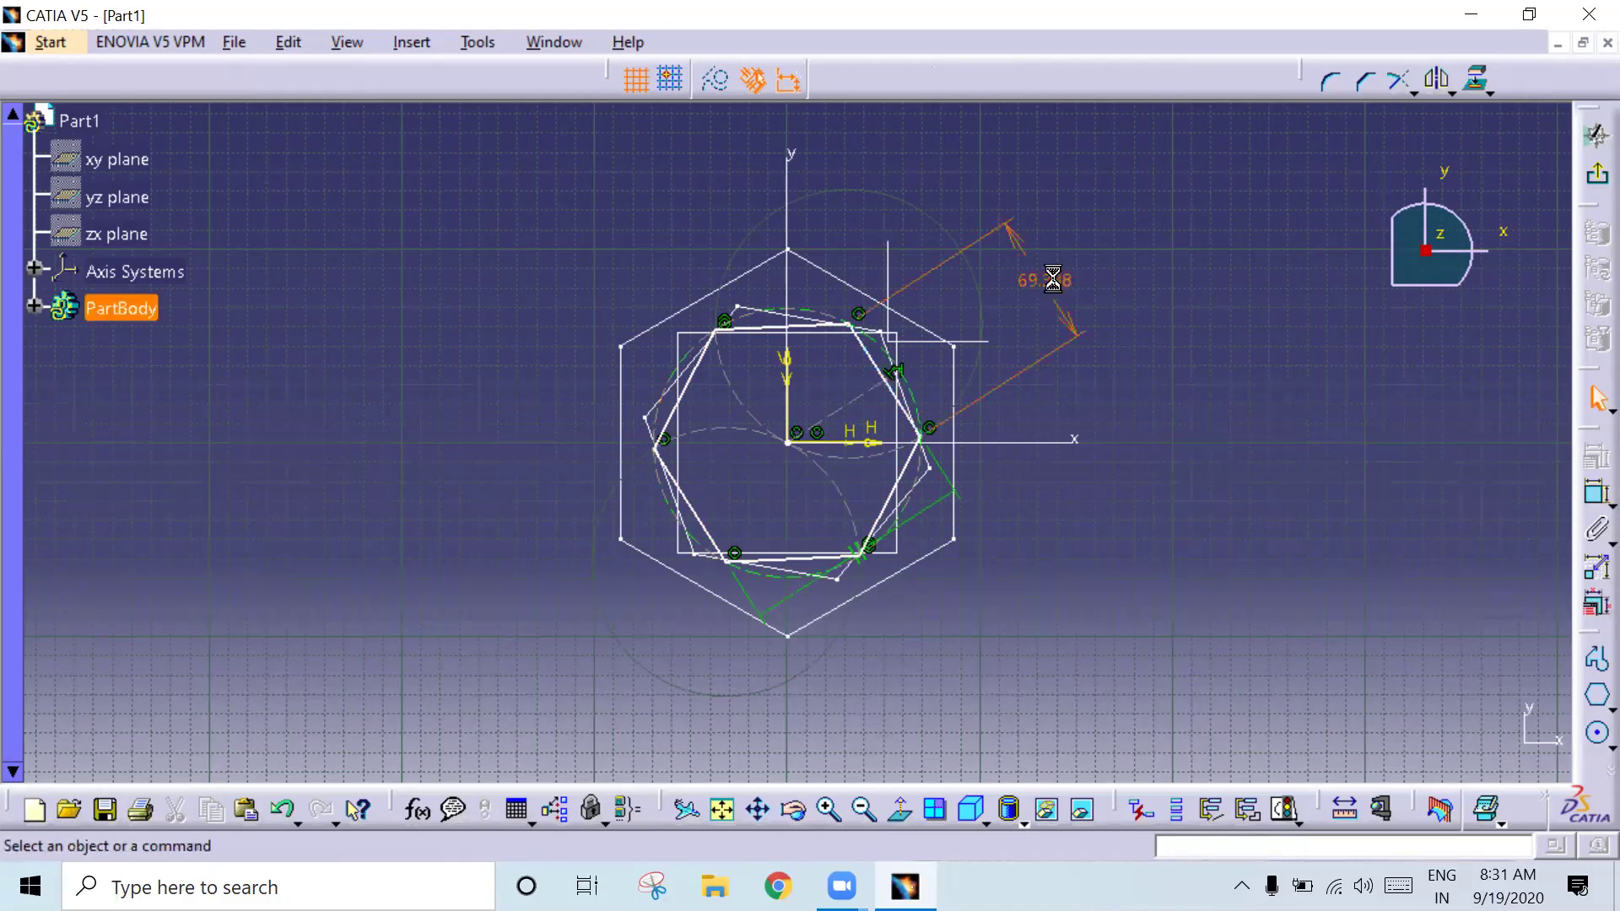
pyautogui.doubleClick(1057, 285)
pyautogui.write('50')
pyautogui.press('Return')
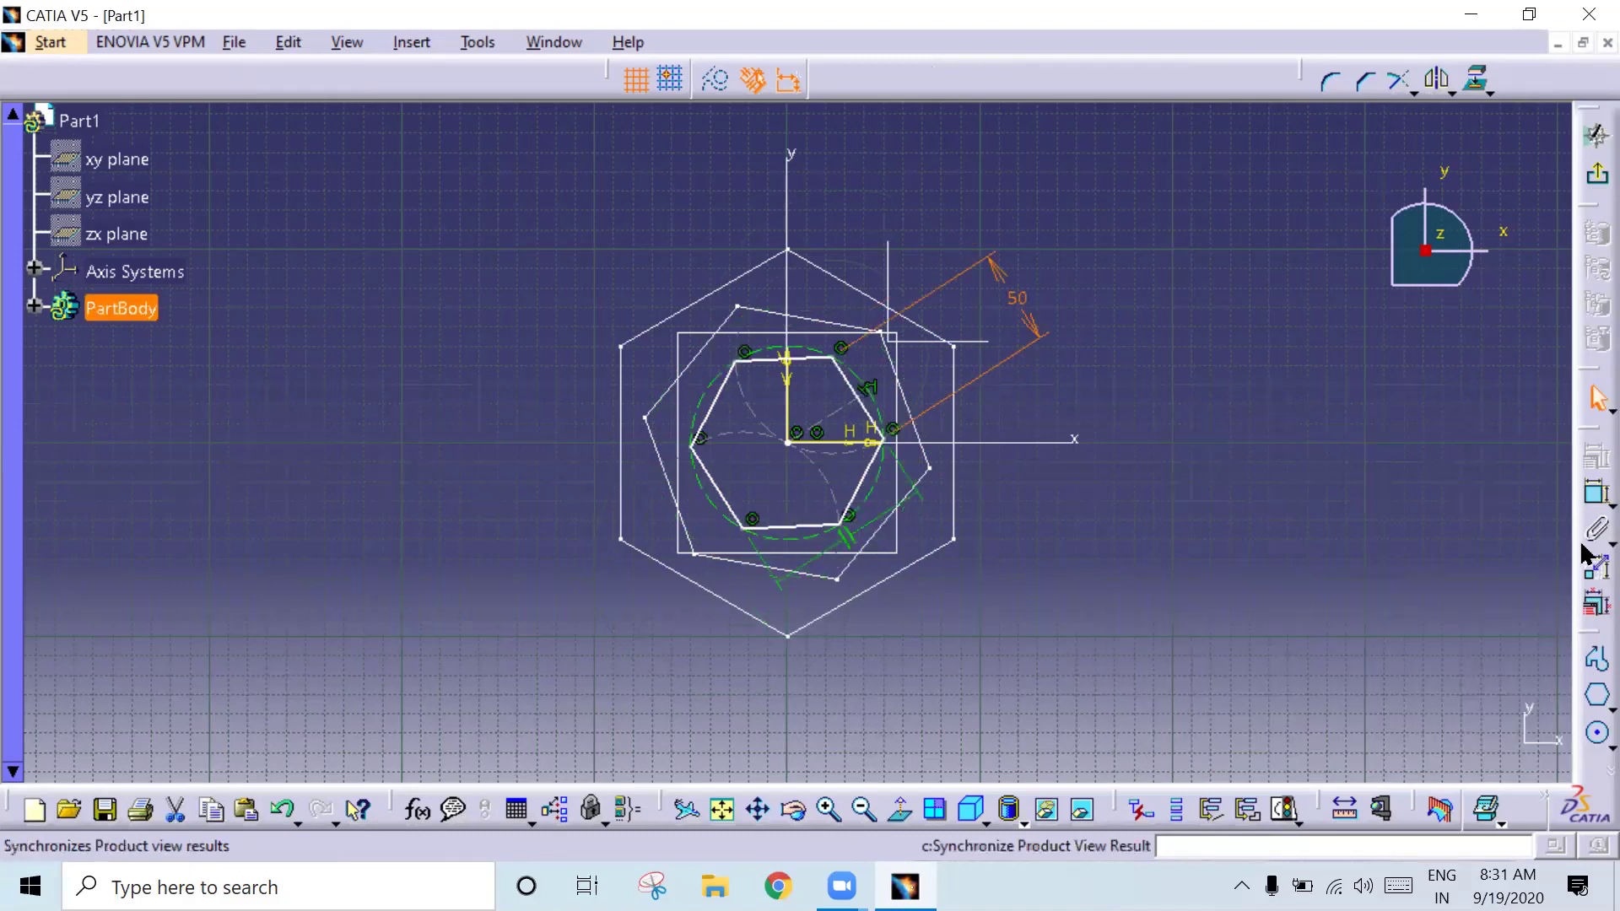
# Step: Constrain the hexagon's angle to 40° and finish the sketch
pyautogui.click(1596, 492)
pyautogui.click(856, 426)
pyautogui.click(854, 448)
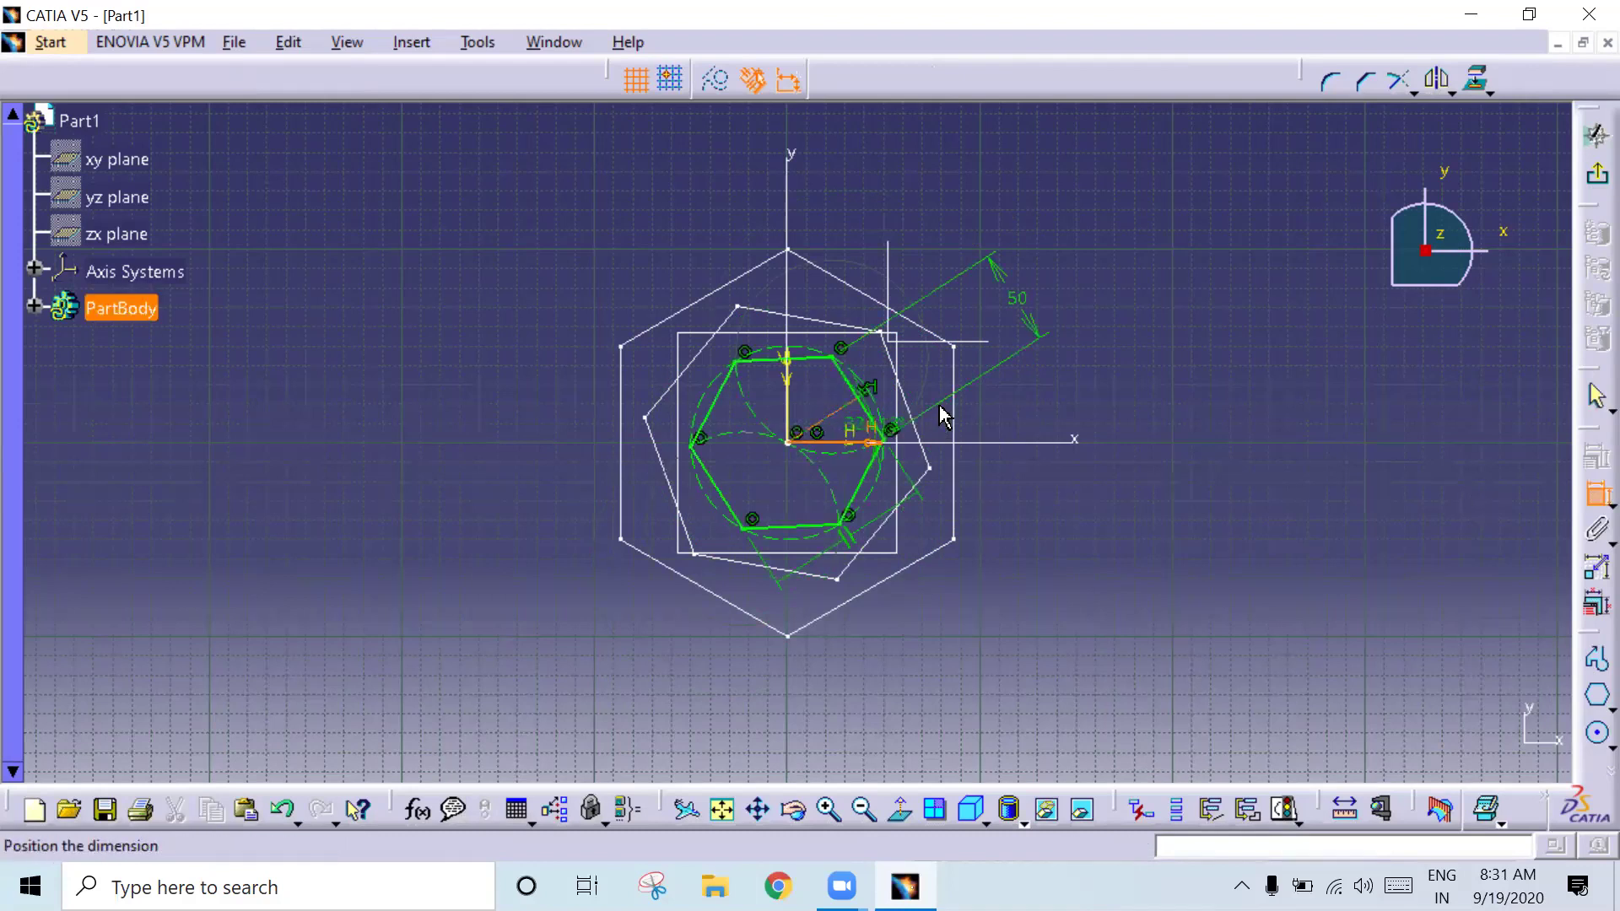
pyautogui.click(979, 389)
pyautogui.write('40deg')
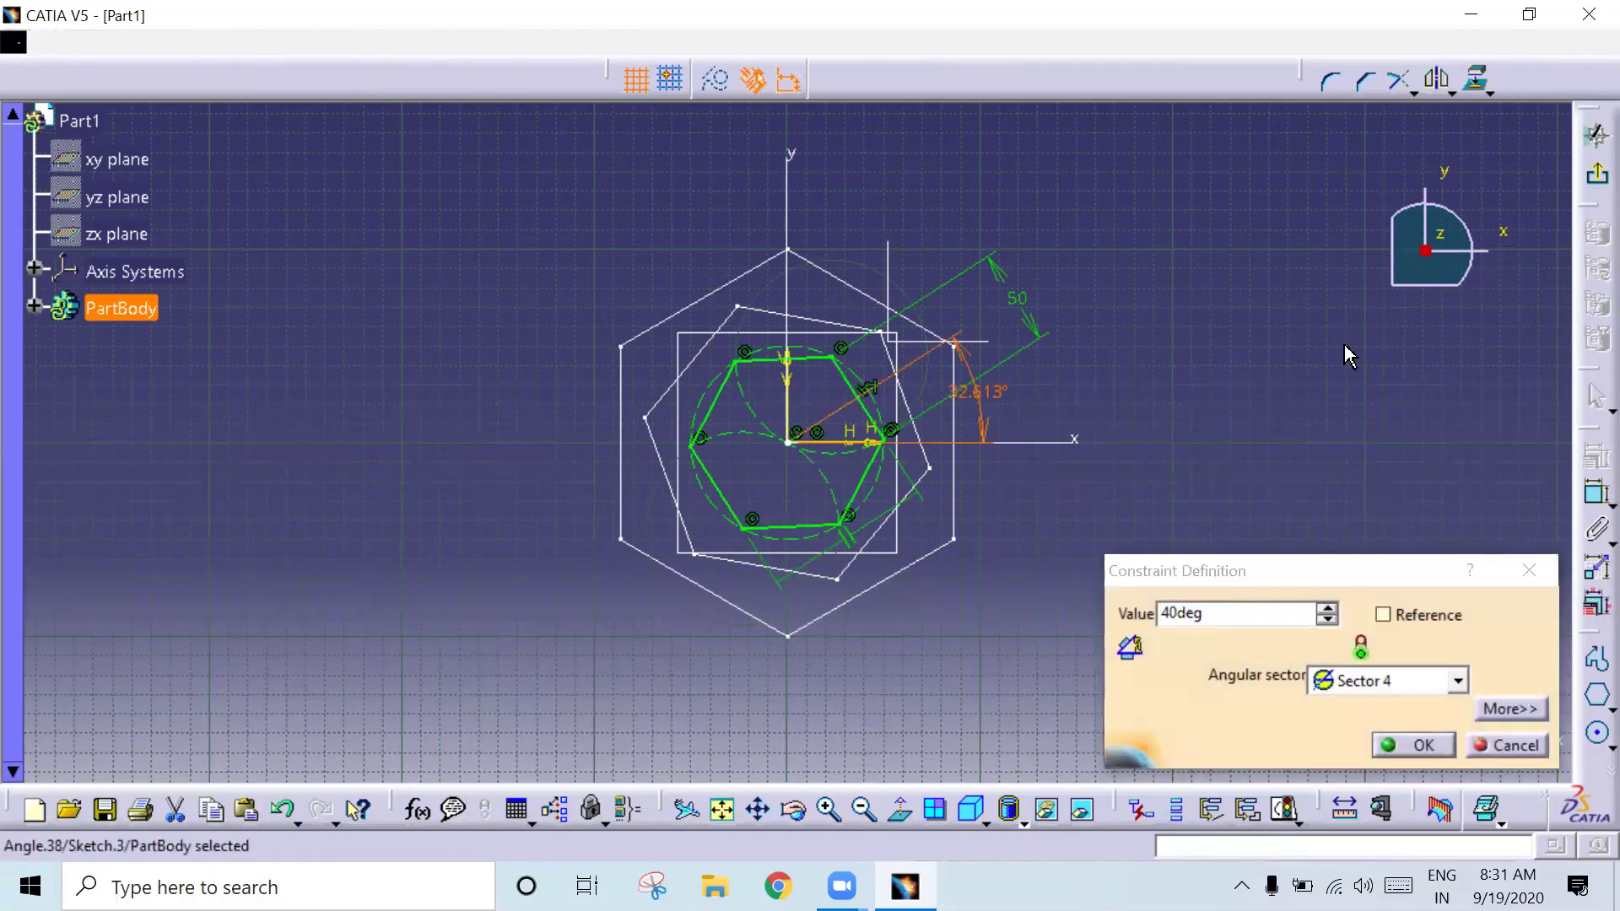
pyautogui.press('Return')
pyautogui.click(1596, 167)
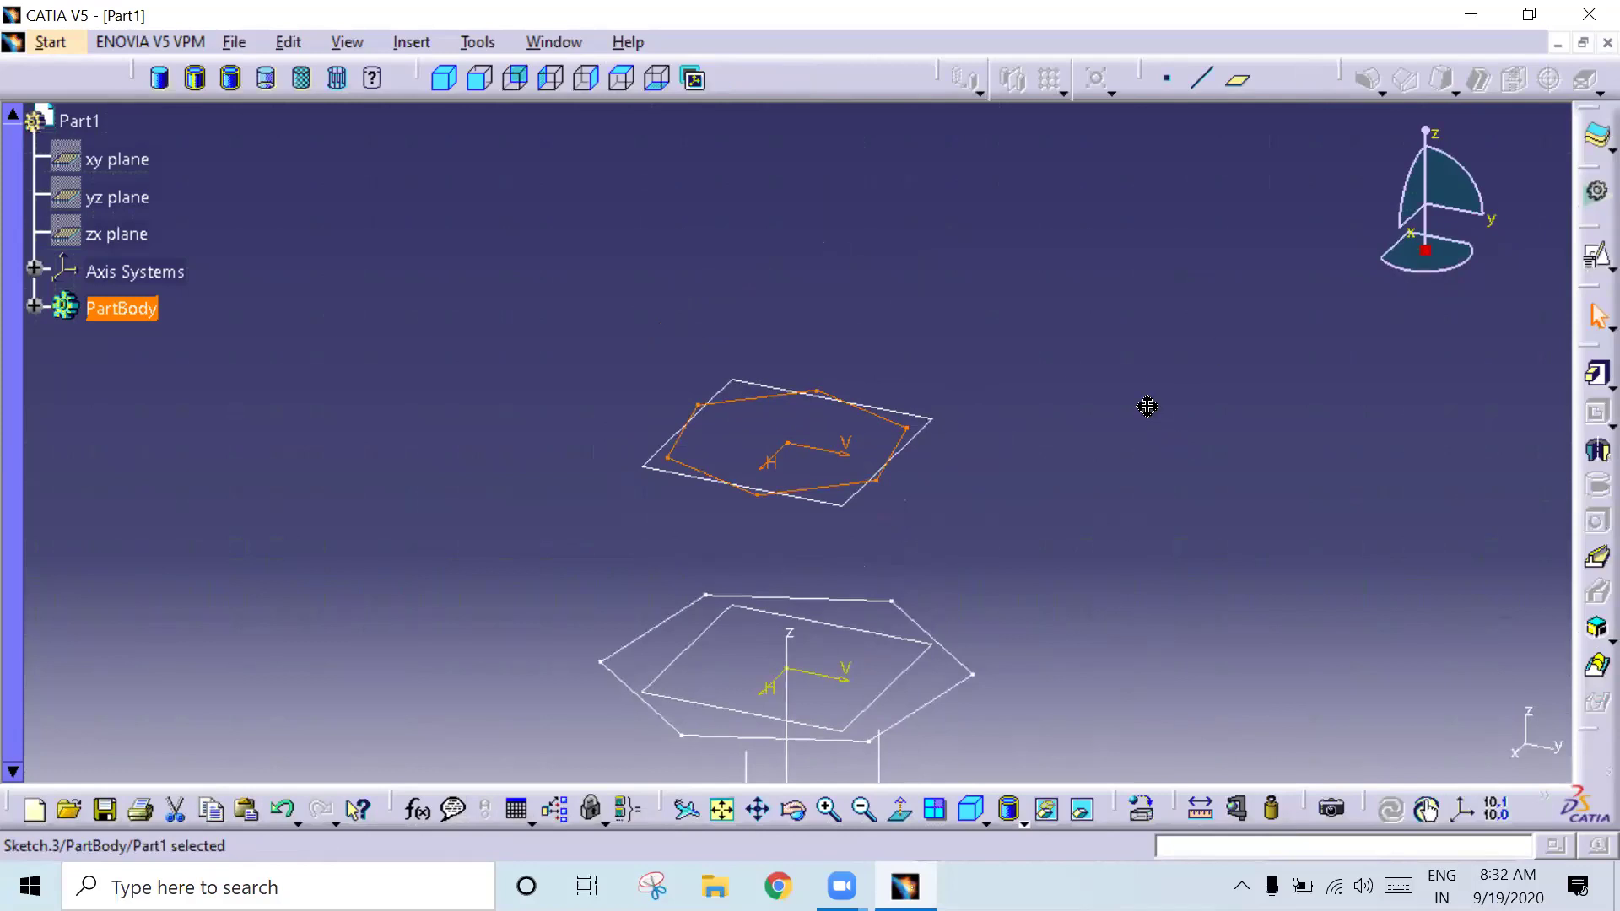
pyautogui.moveTo(1147, 406); pyautogui.dragTo(1224, 183, button='middle')
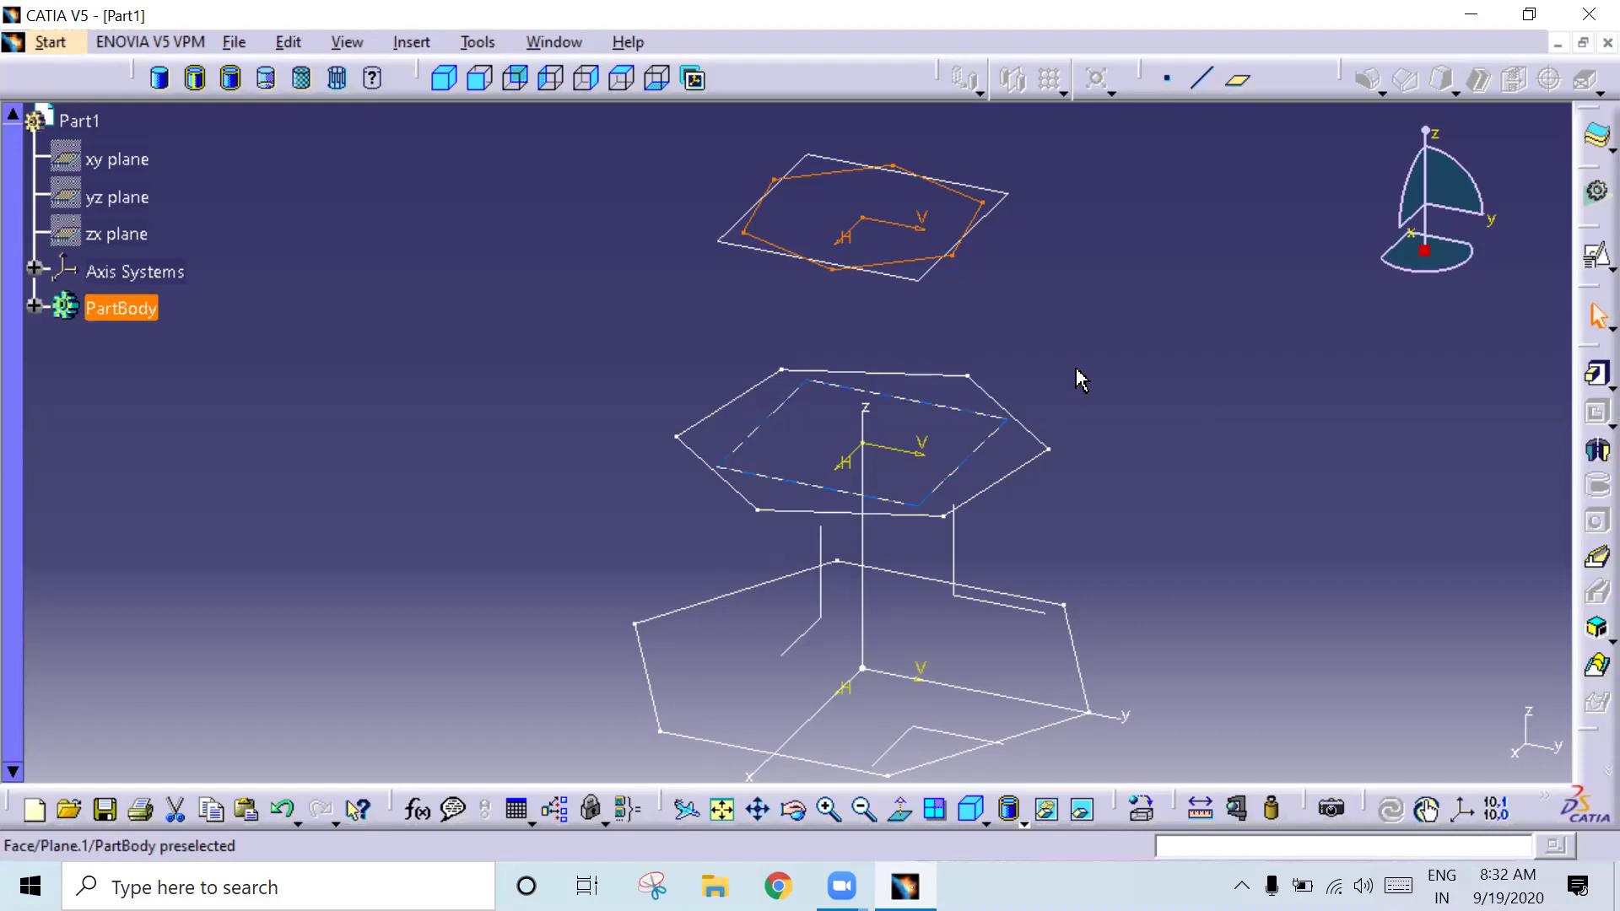
pyautogui.scroll(-2, 1088, 371)
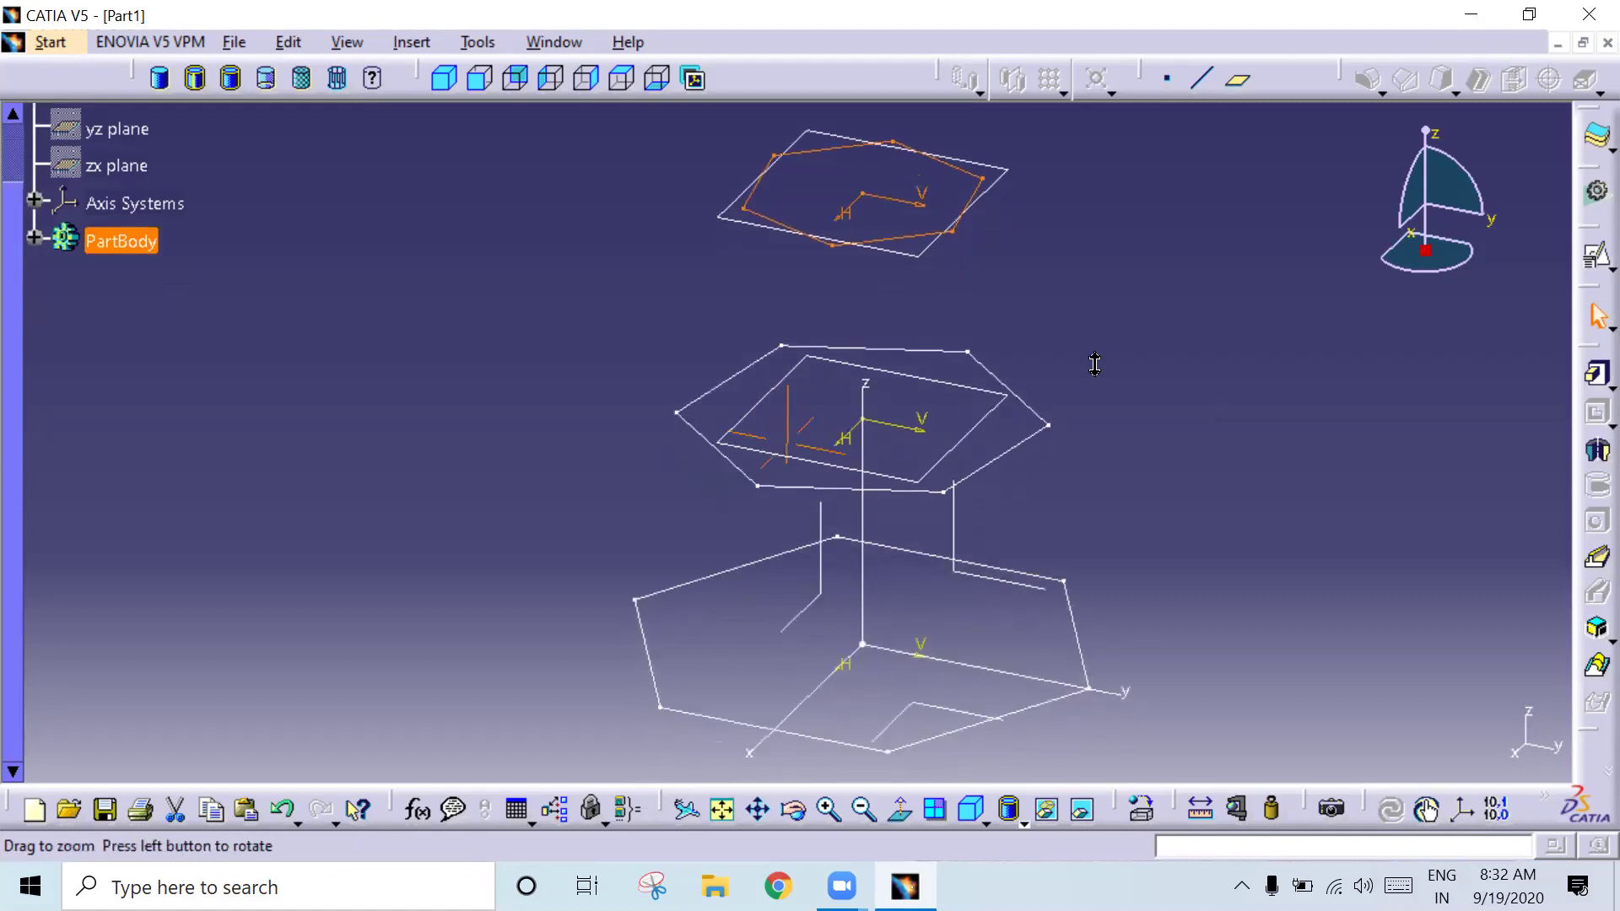
pyautogui.moveTo(1095, 383); pyautogui.dragTo(1071, 408, button='middle')
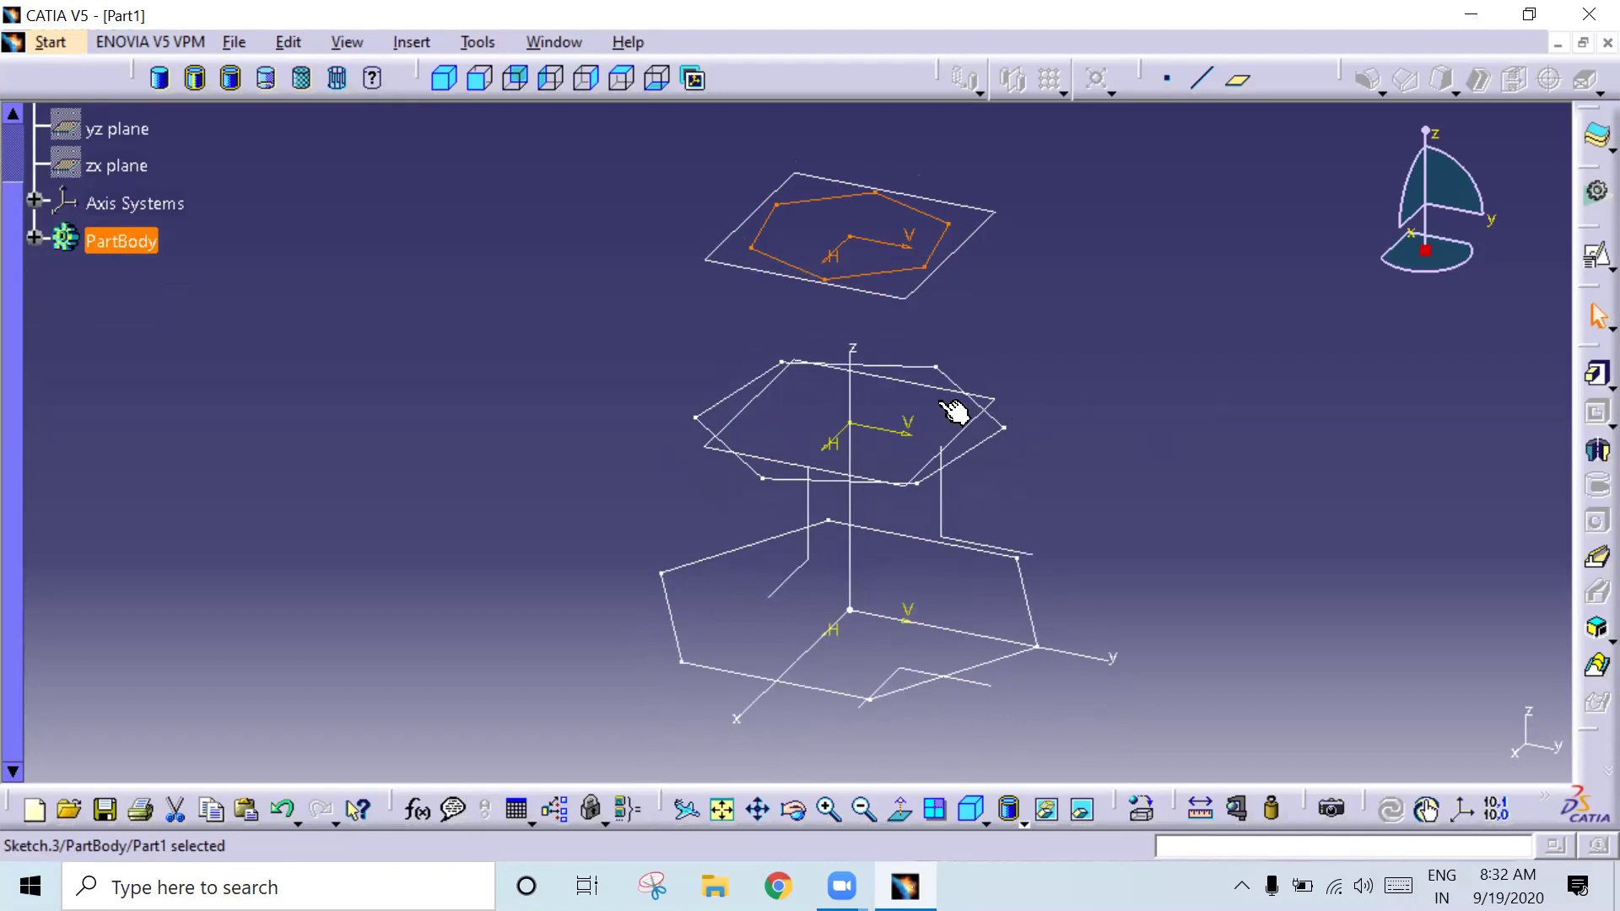
pyautogui.click(1121, 390)
pyautogui.moveTo(1038, 347)
pyautogui.mouseDown(button='middle')
pyautogui.moveTo(1075, 484)
pyautogui.moveTo(1048, 203)
pyautogui.moveTo(1078, 228)
pyautogui.moveTo(1052, 358)
pyautogui.moveTo(961, 380)
pyautogui.mouseUp(button='middle')
pyautogui.moveTo(767, 436); pyautogui.dragTo(1098, 623)
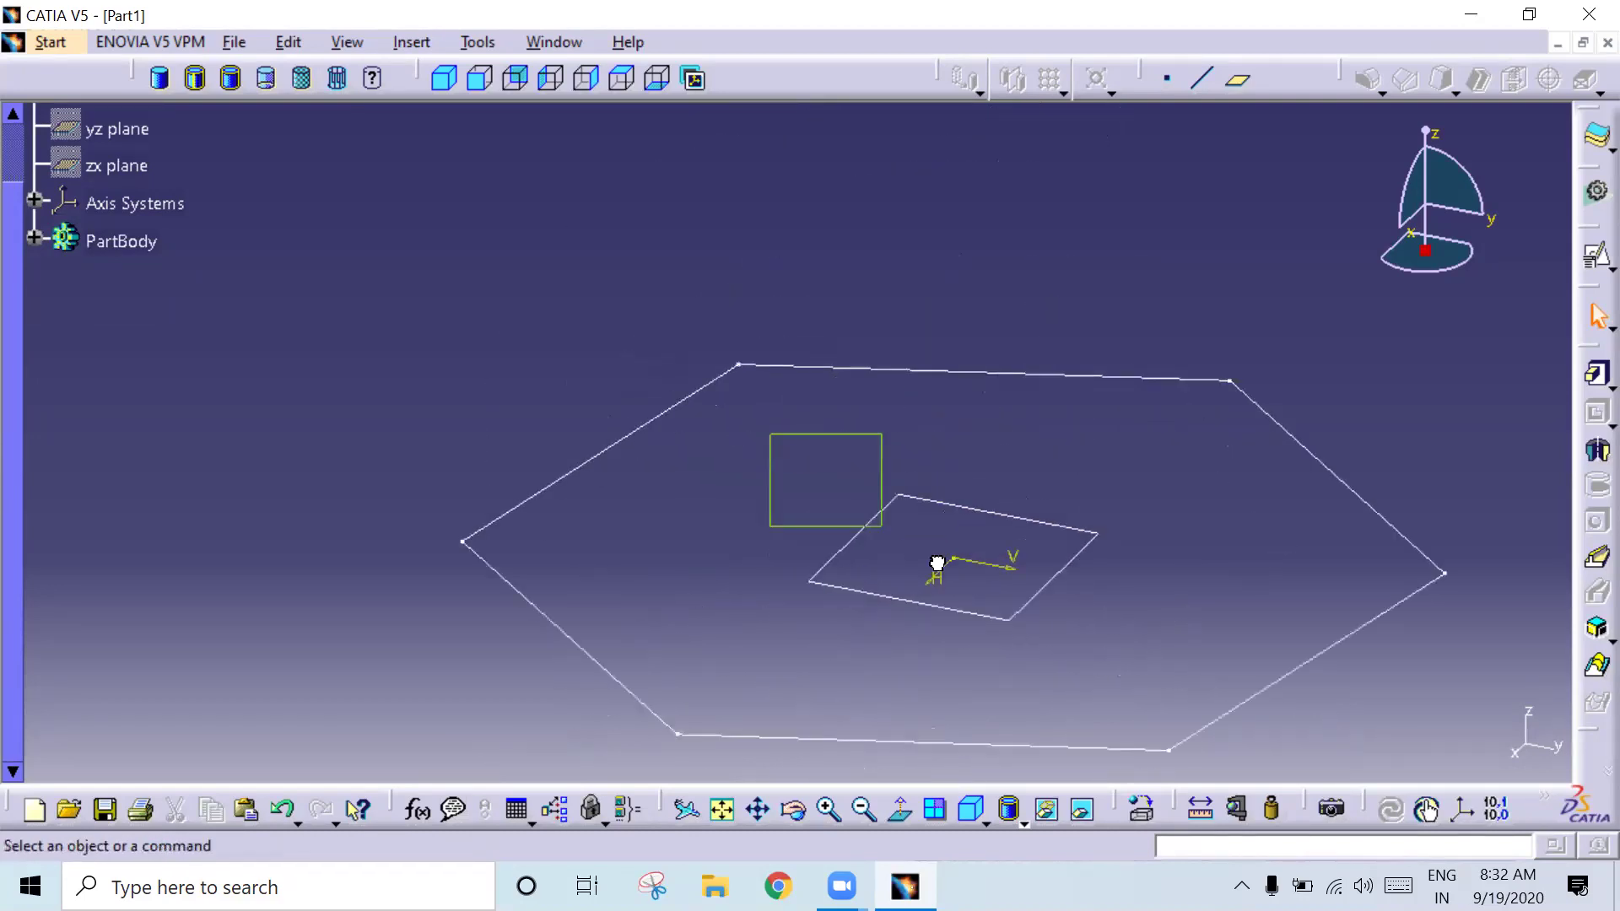
# Step: Hide the two square construction planes with Hide/Show
pyautogui.rightClick(1070, 566)
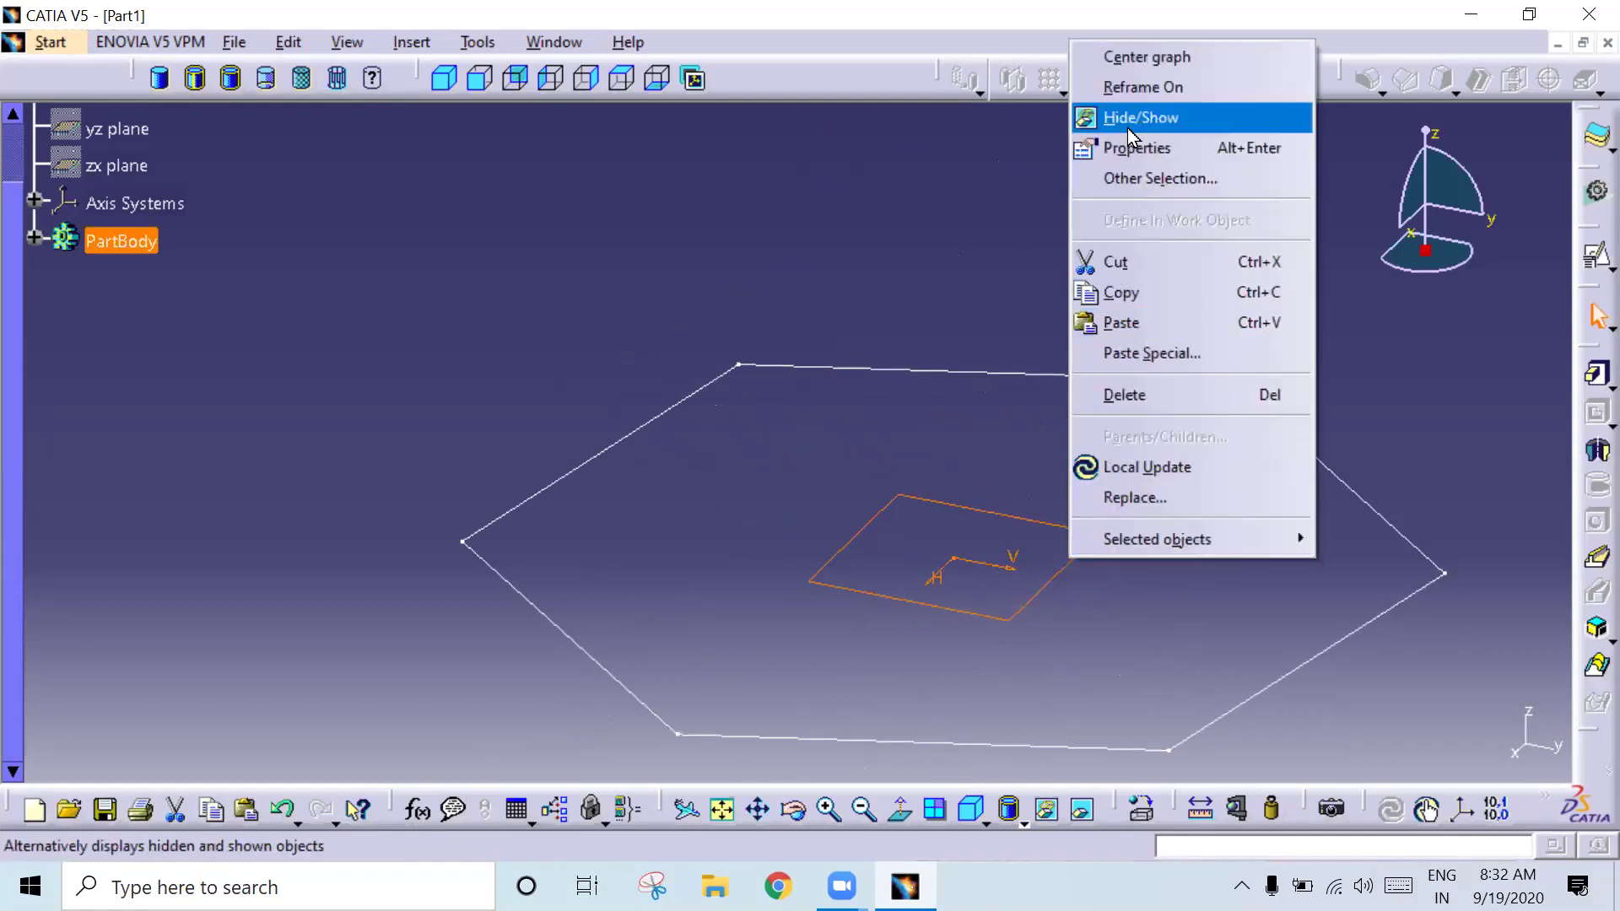
pyautogui.click(1131, 118)
pyautogui.moveTo(1166, 207)
pyautogui.mouseDown(button='middle')
pyautogui.moveTo(1165, 297)
pyautogui.moveTo(1080, 376)
pyautogui.moveTo(1085, 550)
pyautogui.moveTo(1055, 329)
pyautogui.moveTo(1132, 354)
pyautogui.mouseUp(button='middle')
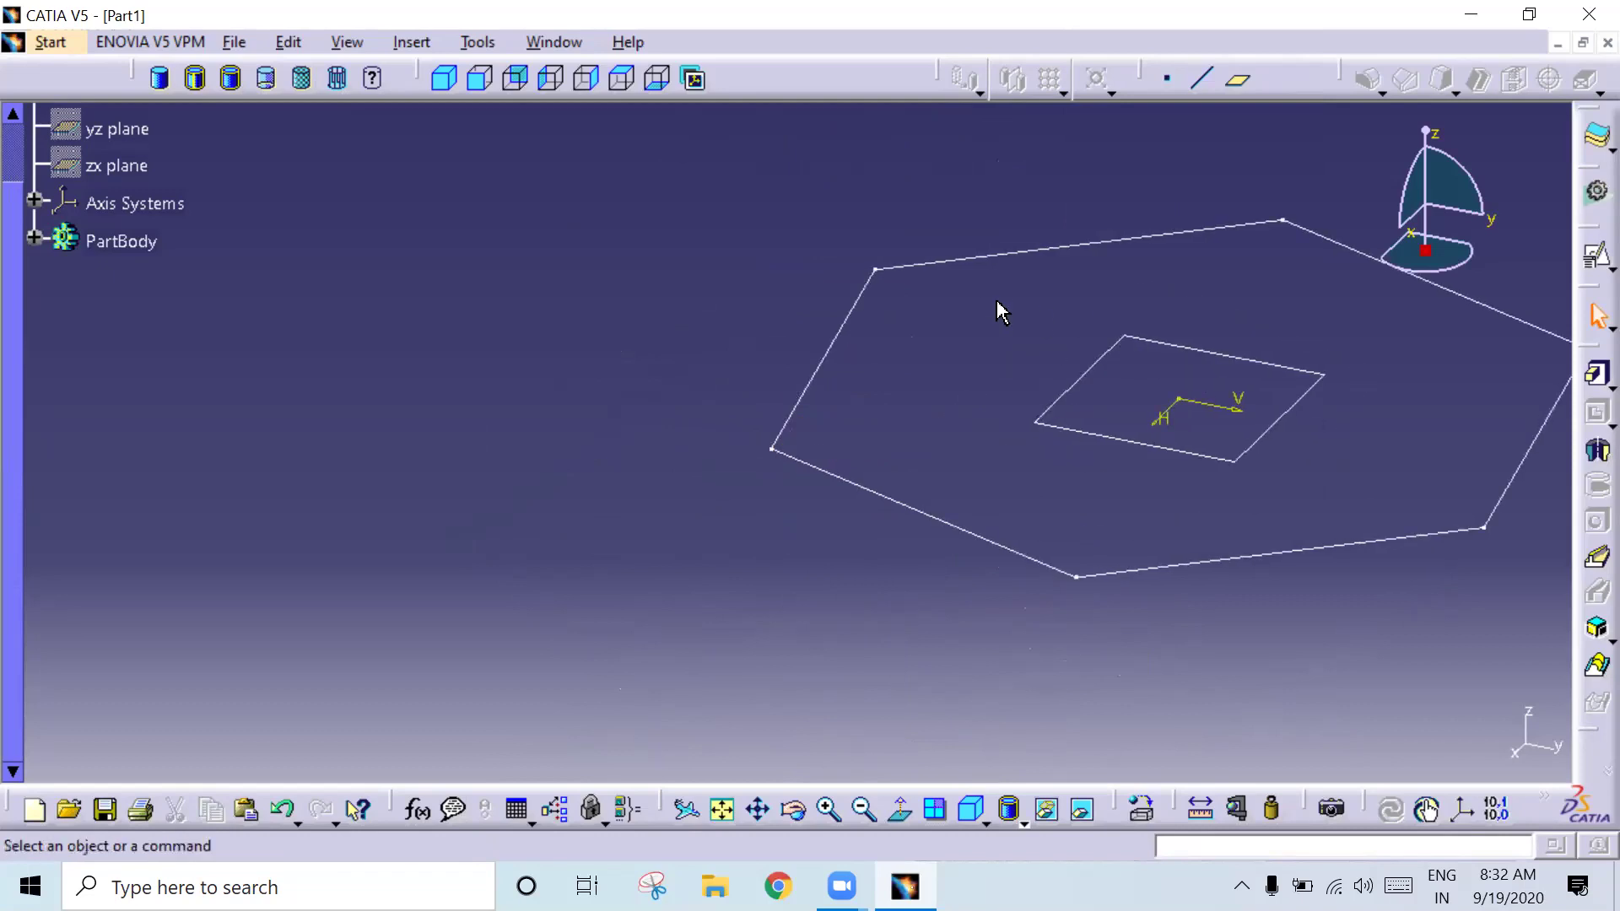
pyautogui.click(1274, 432)
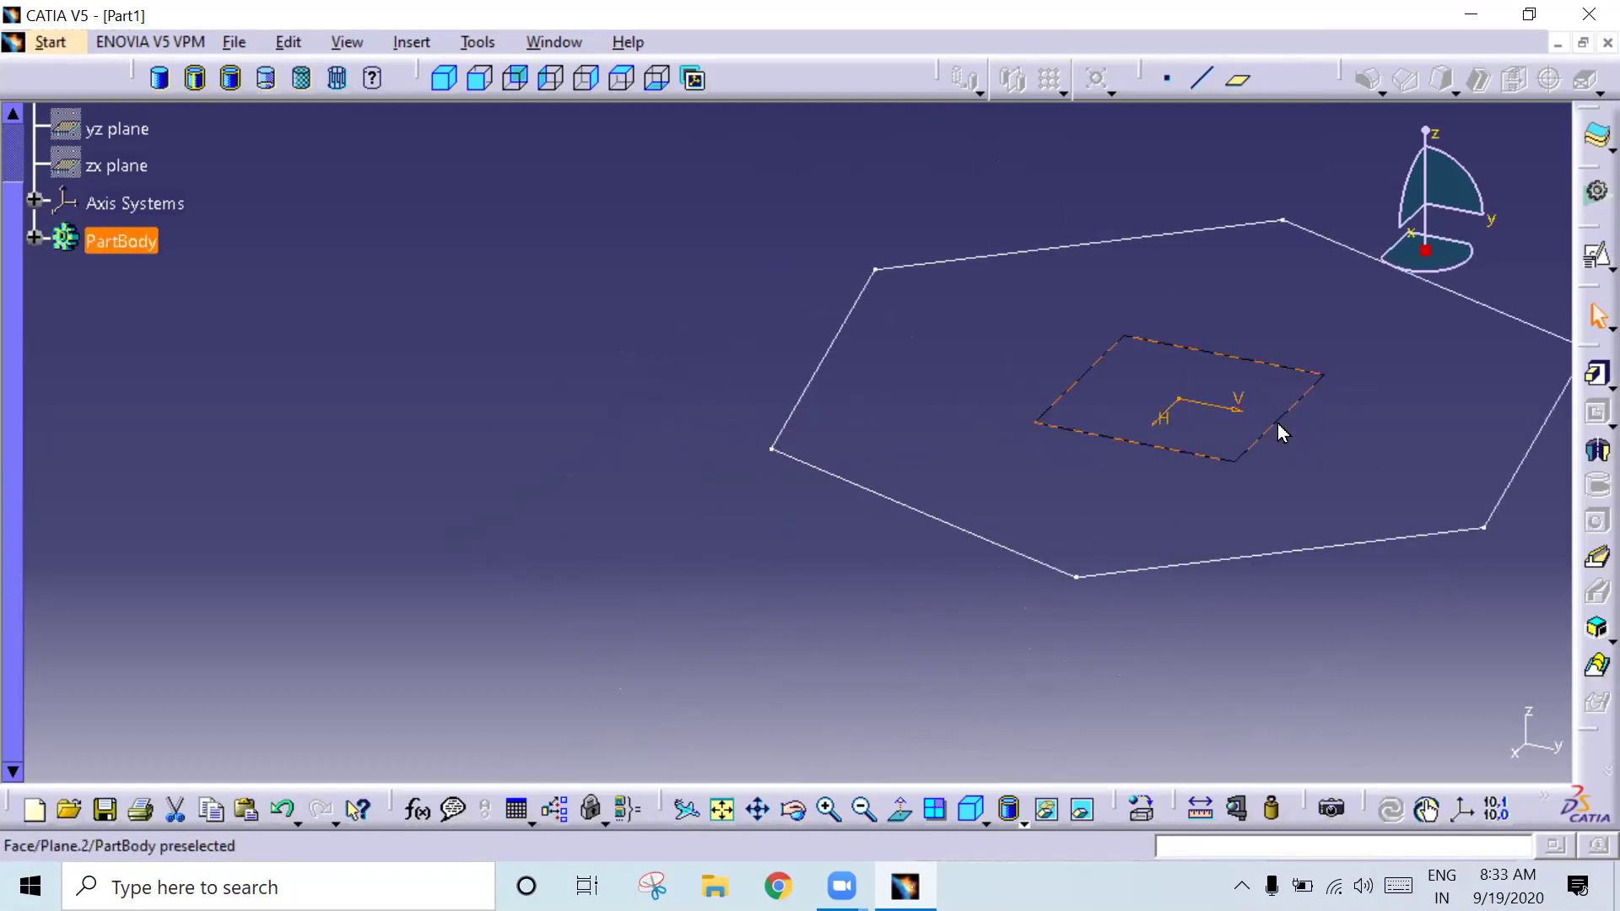
pyautogui.rightClick(1278, 432)
pyautogui.click(1338, 420)
pyautogui.moveTo(1288, 391)
pyautogui.mouseDown(button='middle')
pyautogui.moveTo(1287, 509)
pyautogui.moveTo(1222, 618)
pyautogui.moveTo(1269, 388)
pyautogui.moveTo(1094, 460)
pyautogui.moveTo(1083, 422)
pyautogui.moveTo(991, 438)
pyautogui.moveTo(1009, 420)
pyautogui.mouseUp(button='middle')
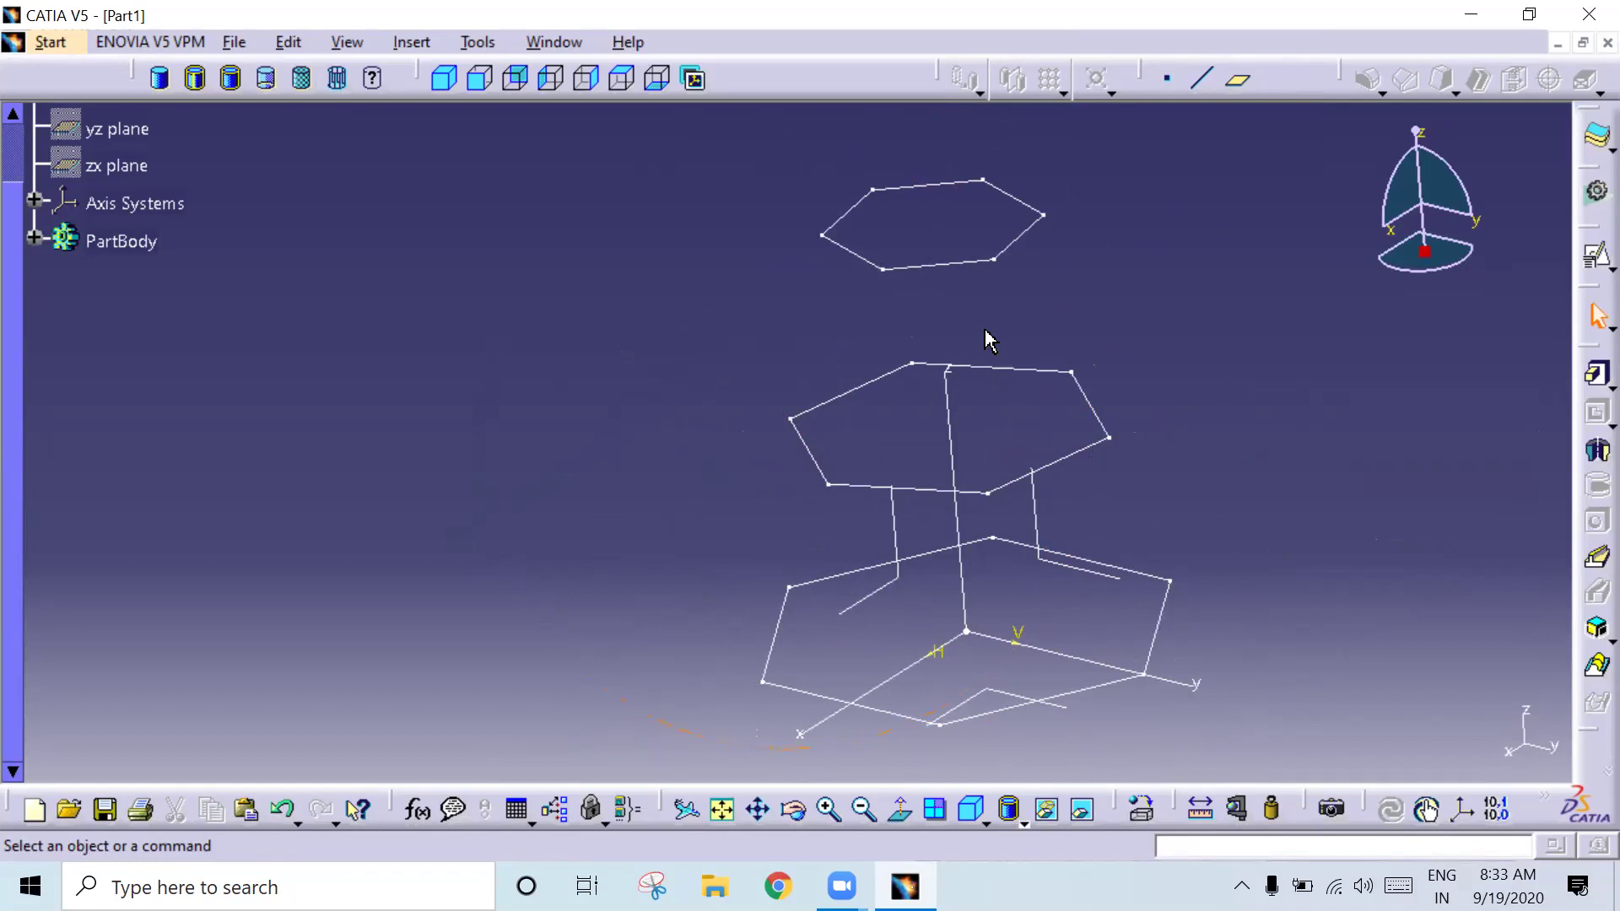
# Step: Select a vertex on each of the top, middle and bottom hexagons
pyautogui.click(995, 261)
pyautogui.click(989, 494)
pyautogui.click(960, 671)
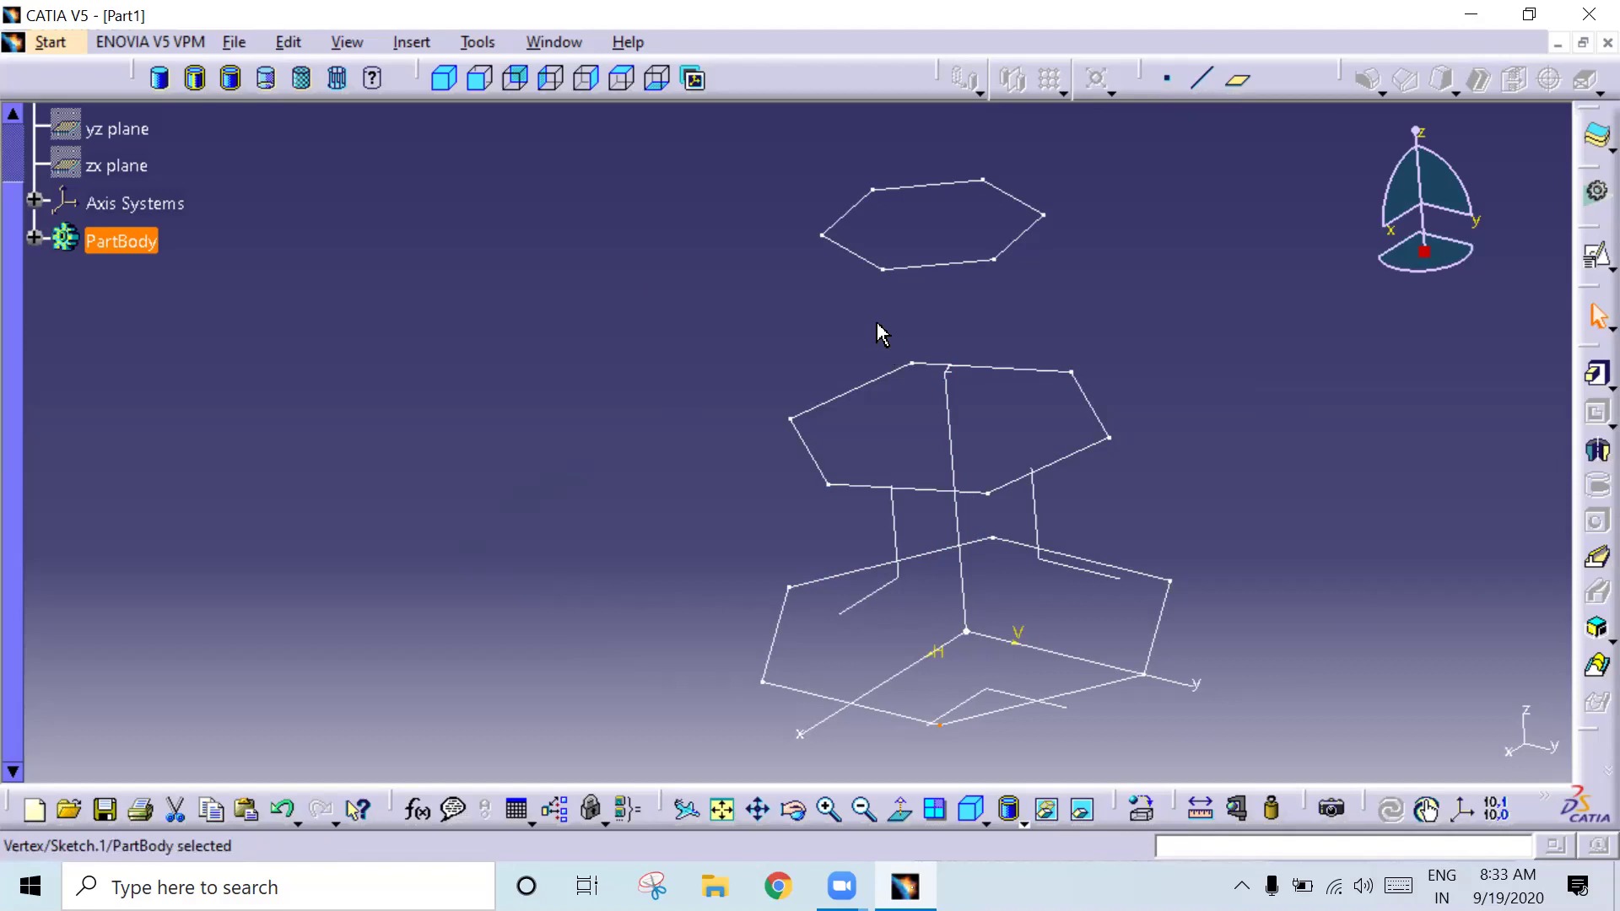
# Step: Switch to the Wireframe and Surface Design workbench; a first two-point spline attempt is cancelled
pyautogui.click(51, 42)
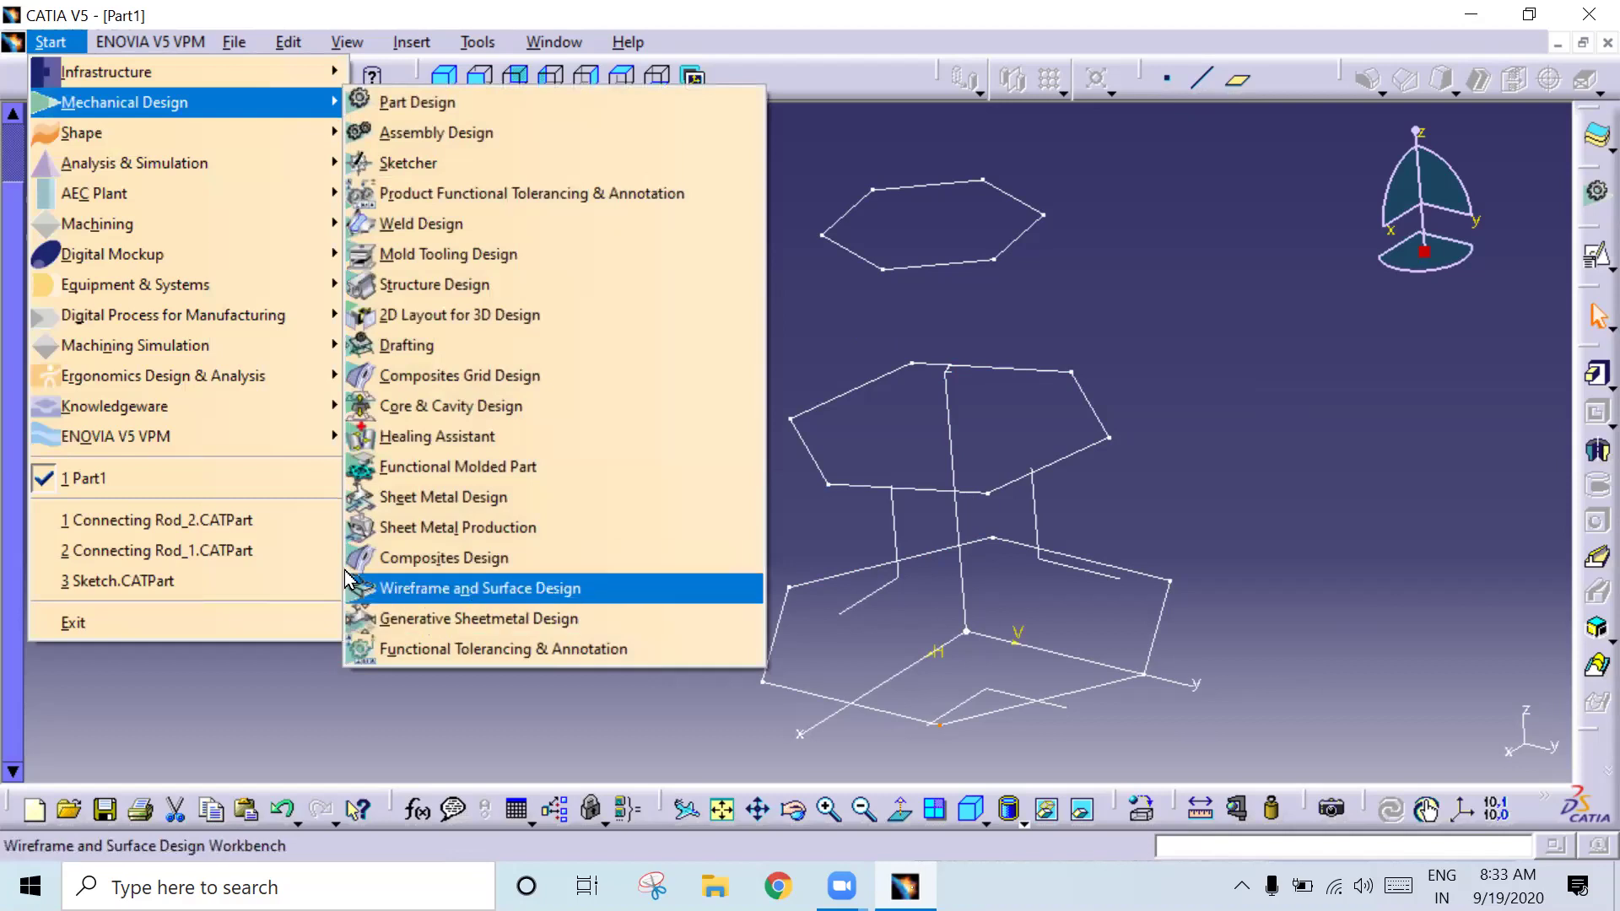
pyautogui.click(478, 589)
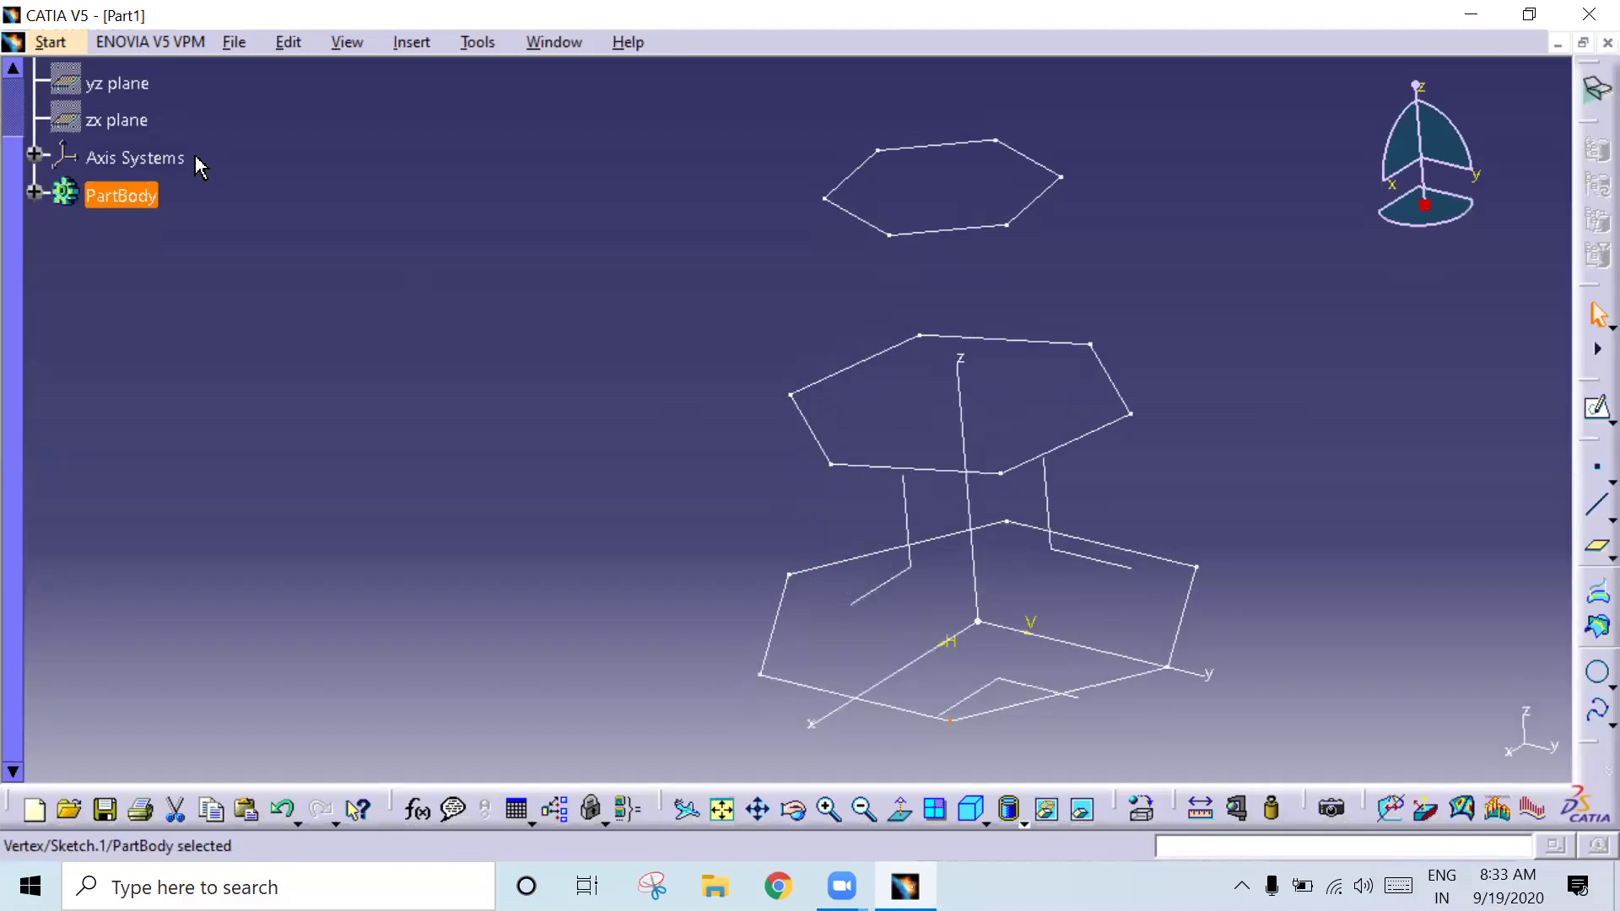
pyautogui.click(411, 42)
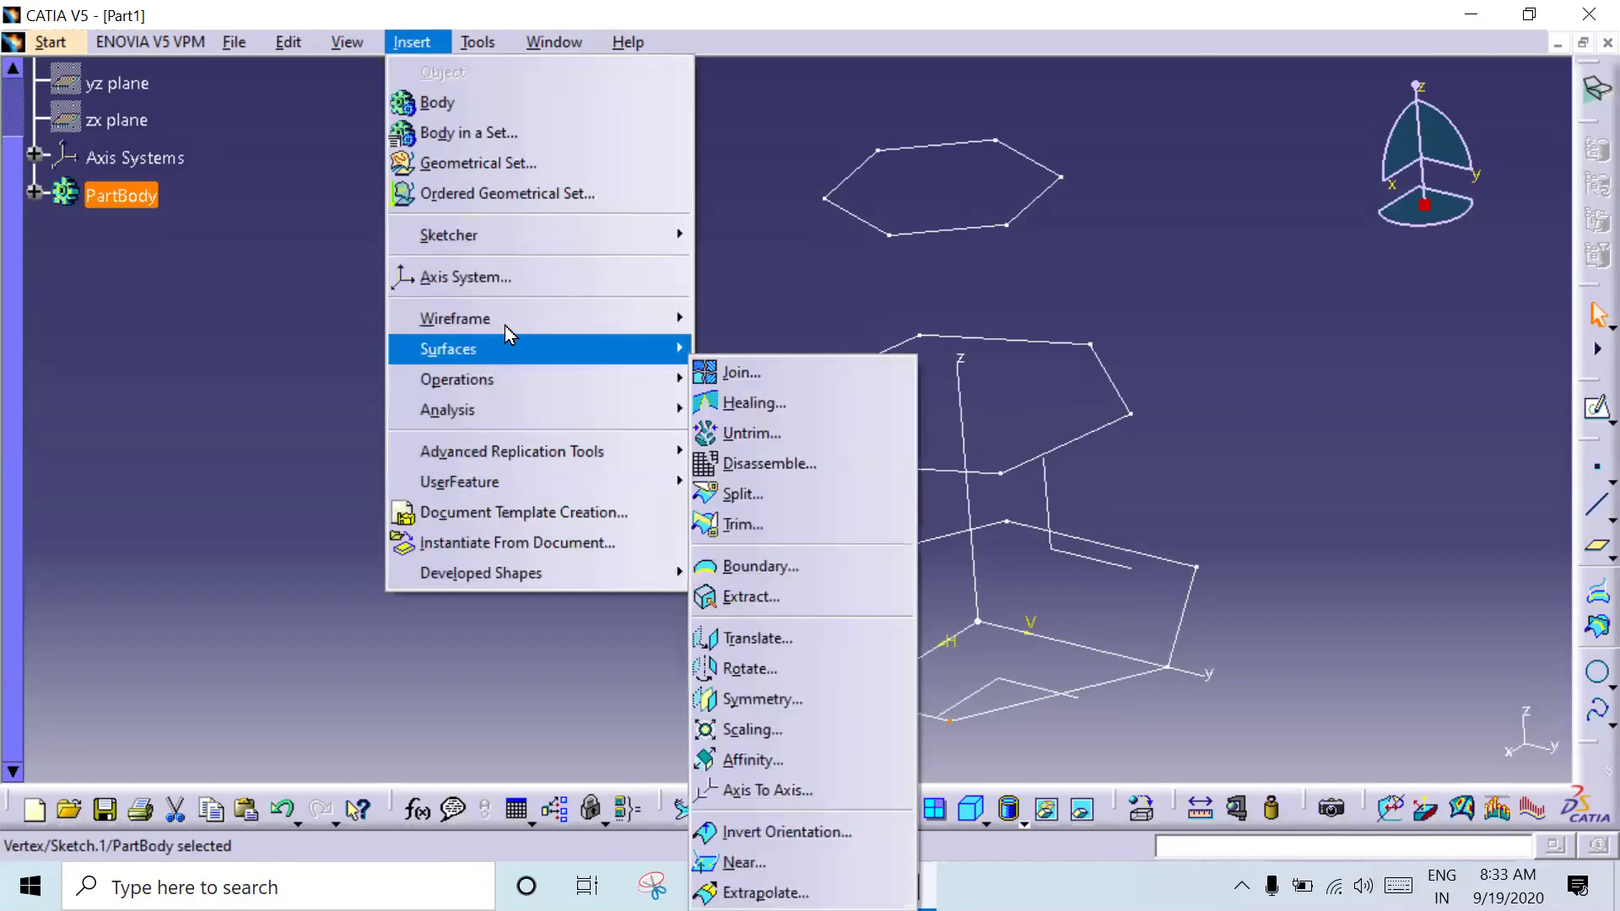
pyautogui.moveTo(456, 319)
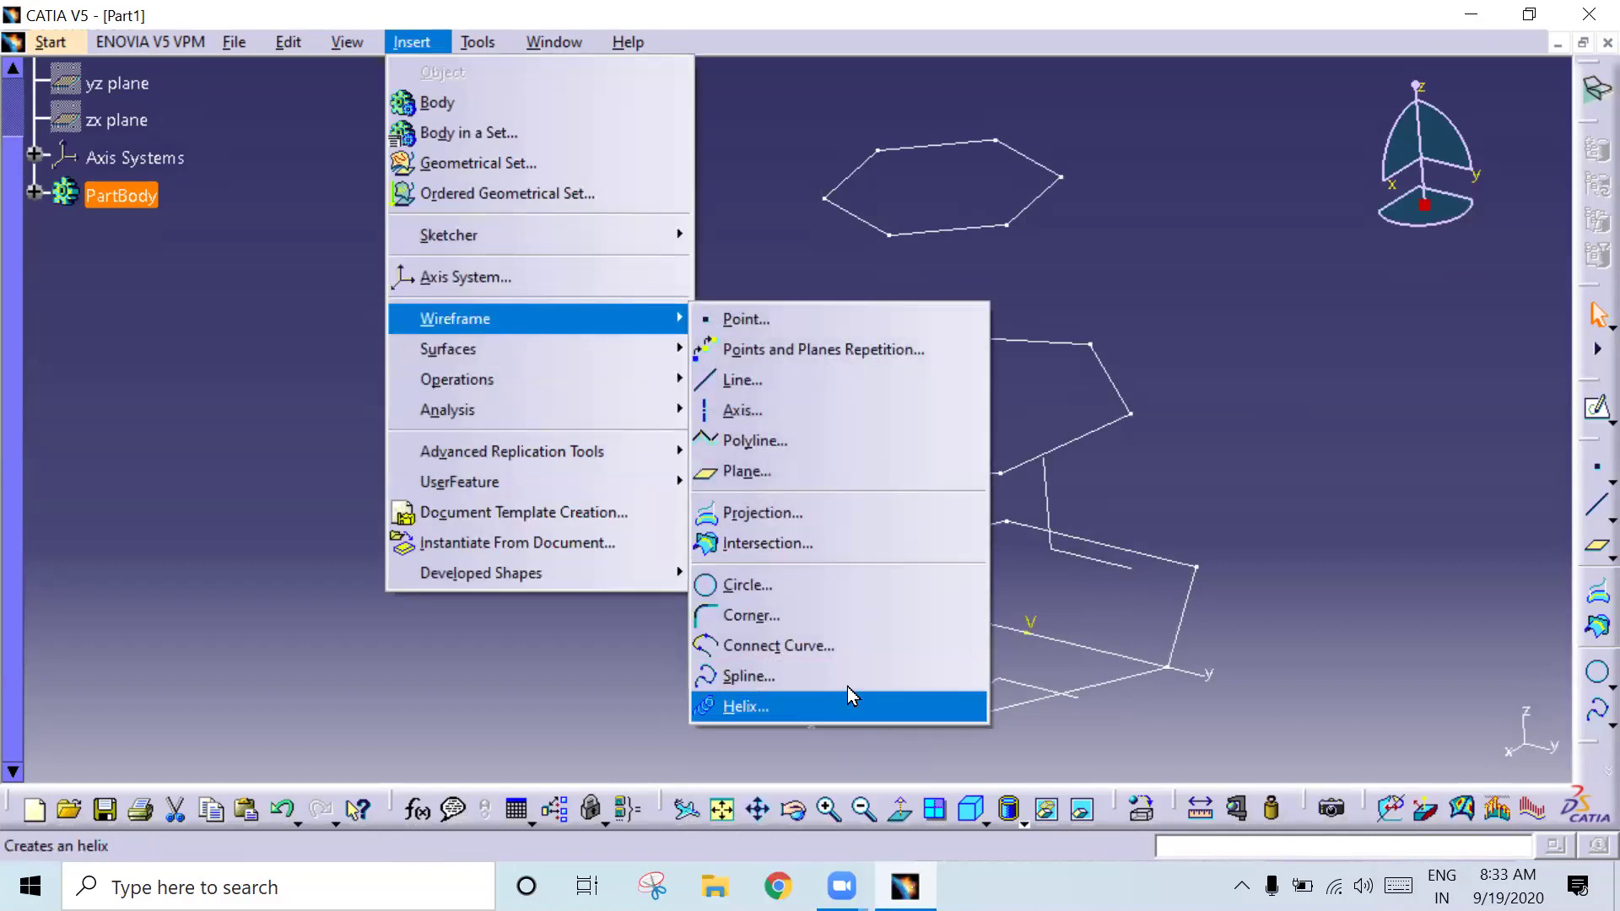
pyautogui.click(754, 677)
pyautogui.click(981, 327)
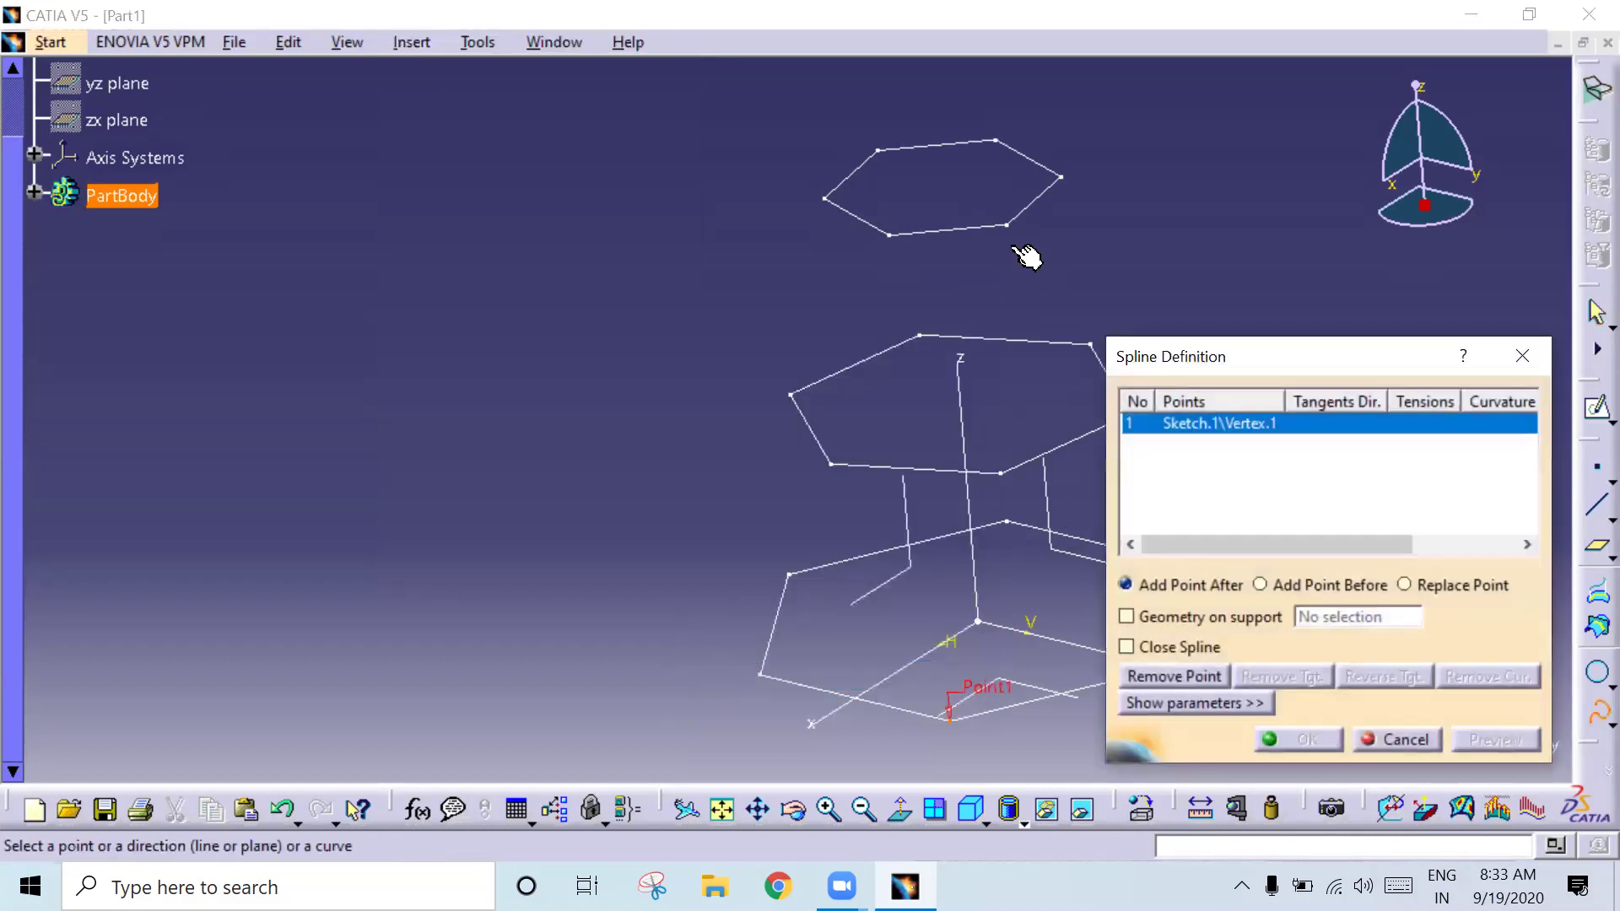
pyautogui.click(1008, 225)
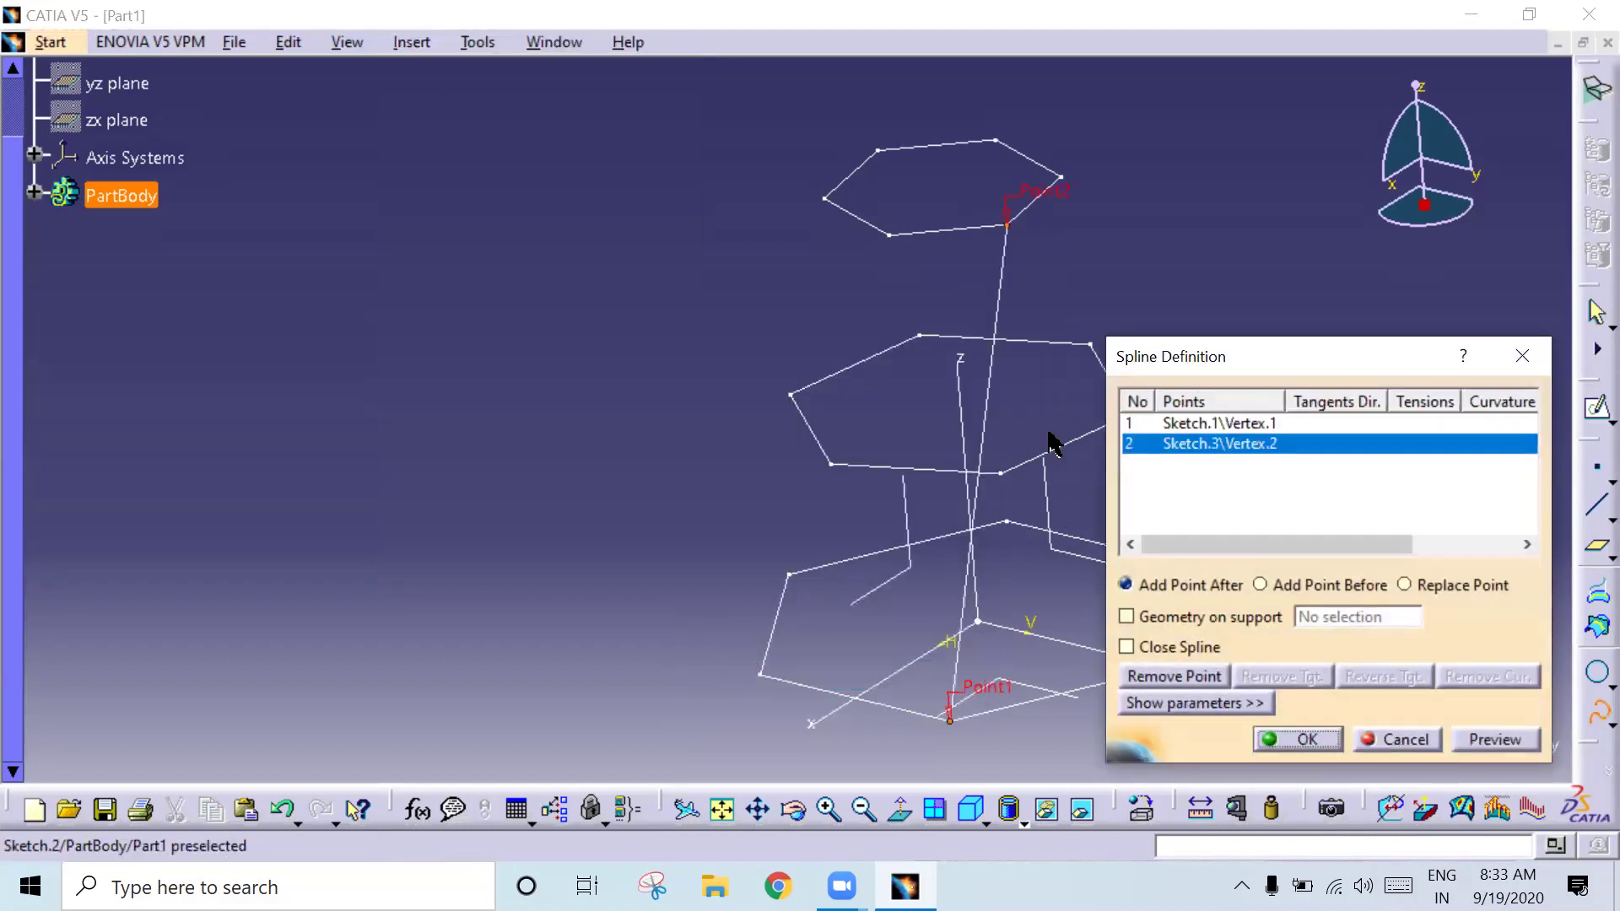
pyautogui.click(1384, 743)
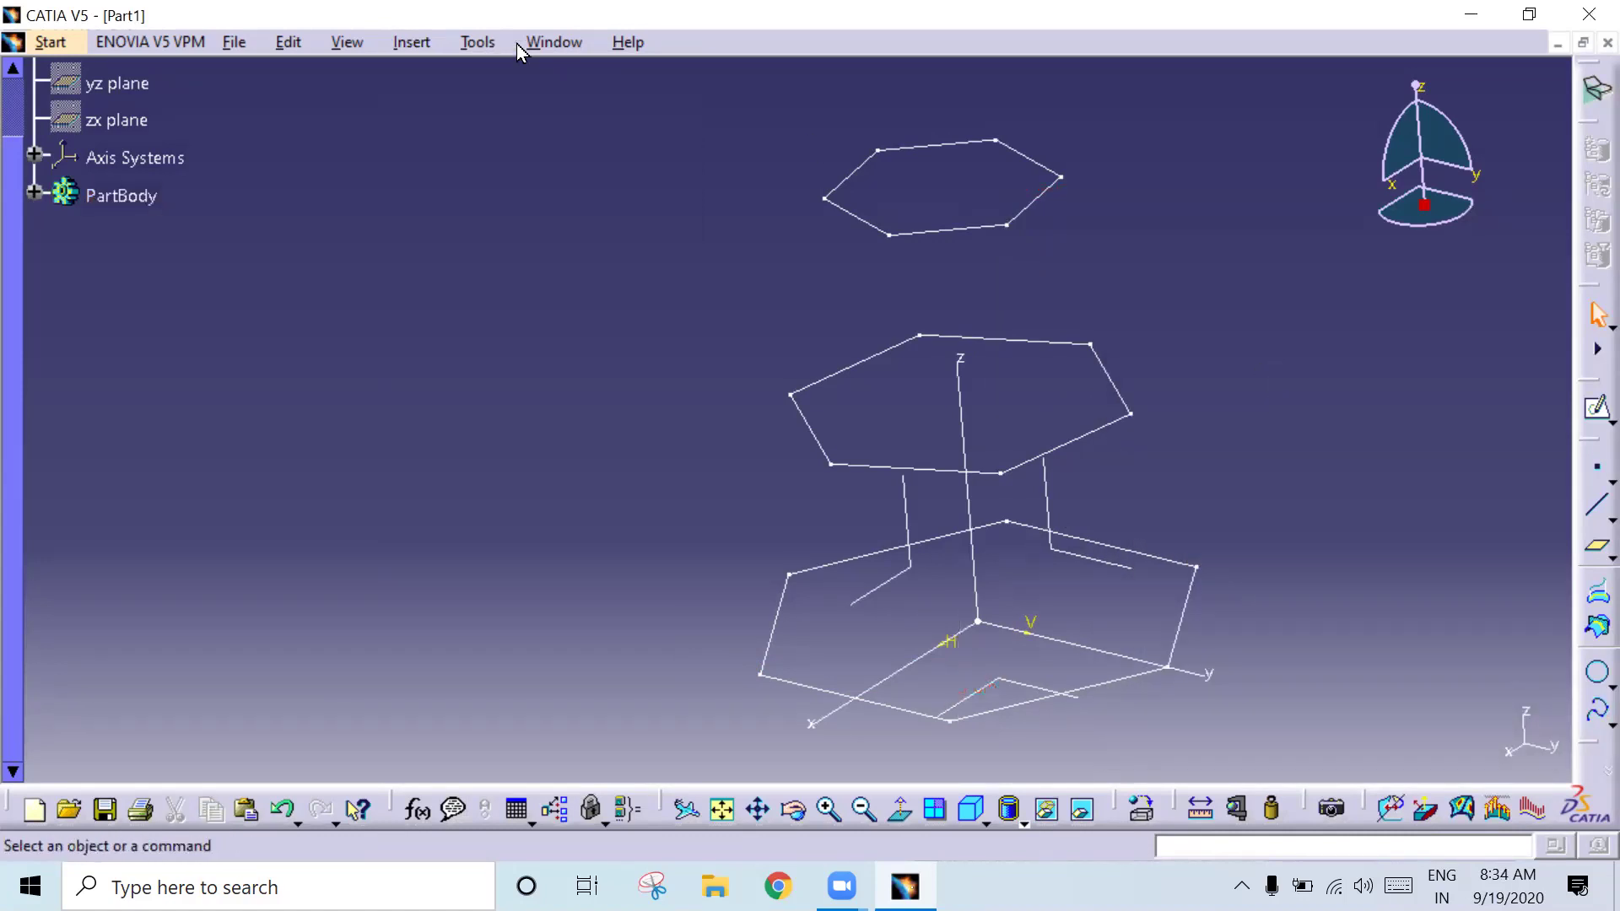
# Step: Create Spline.1 through matching top, middle and bottom hexagon vertices
pyautogui.click(1598, 711)
pyautogui.click(1008, 226)
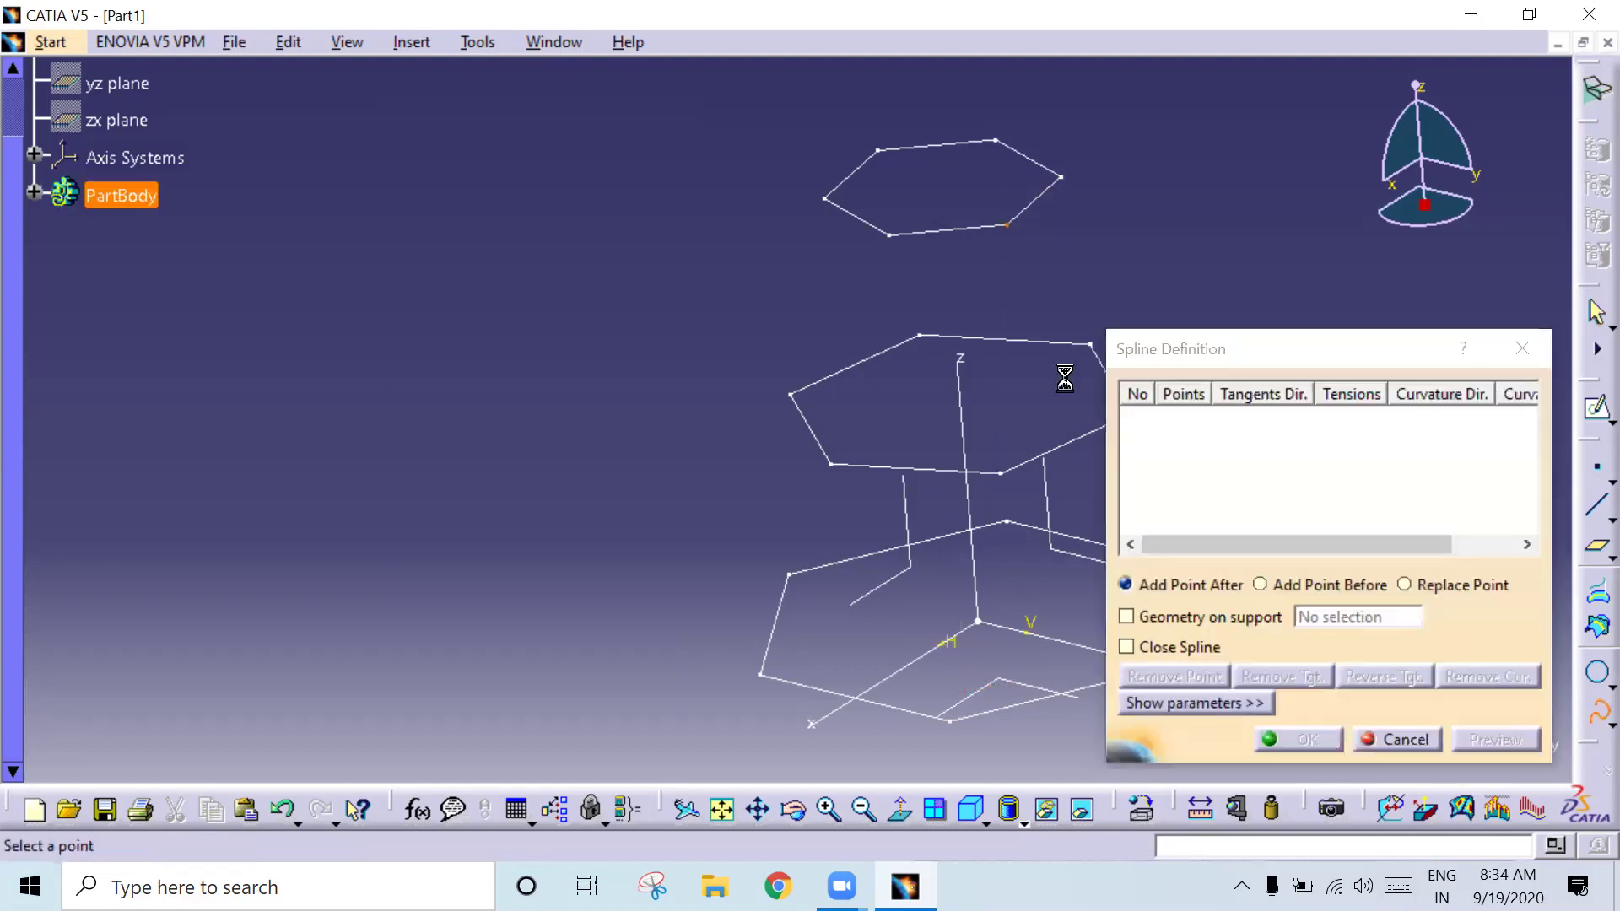
pyautogui.click(1001, 473)
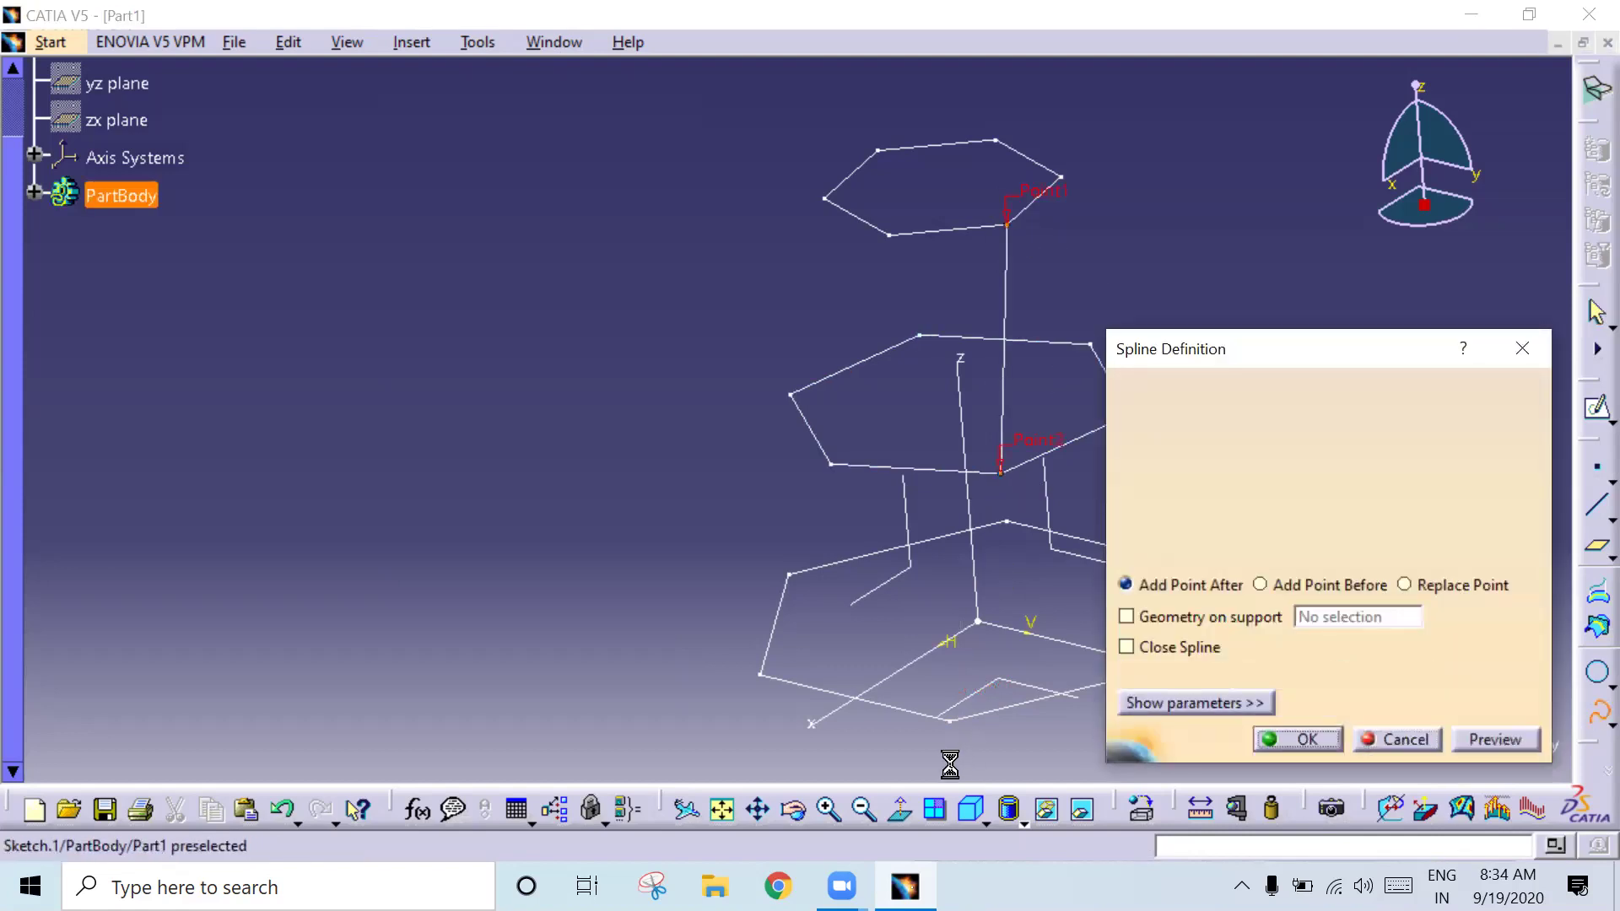
pyautogui.click(949, 722)
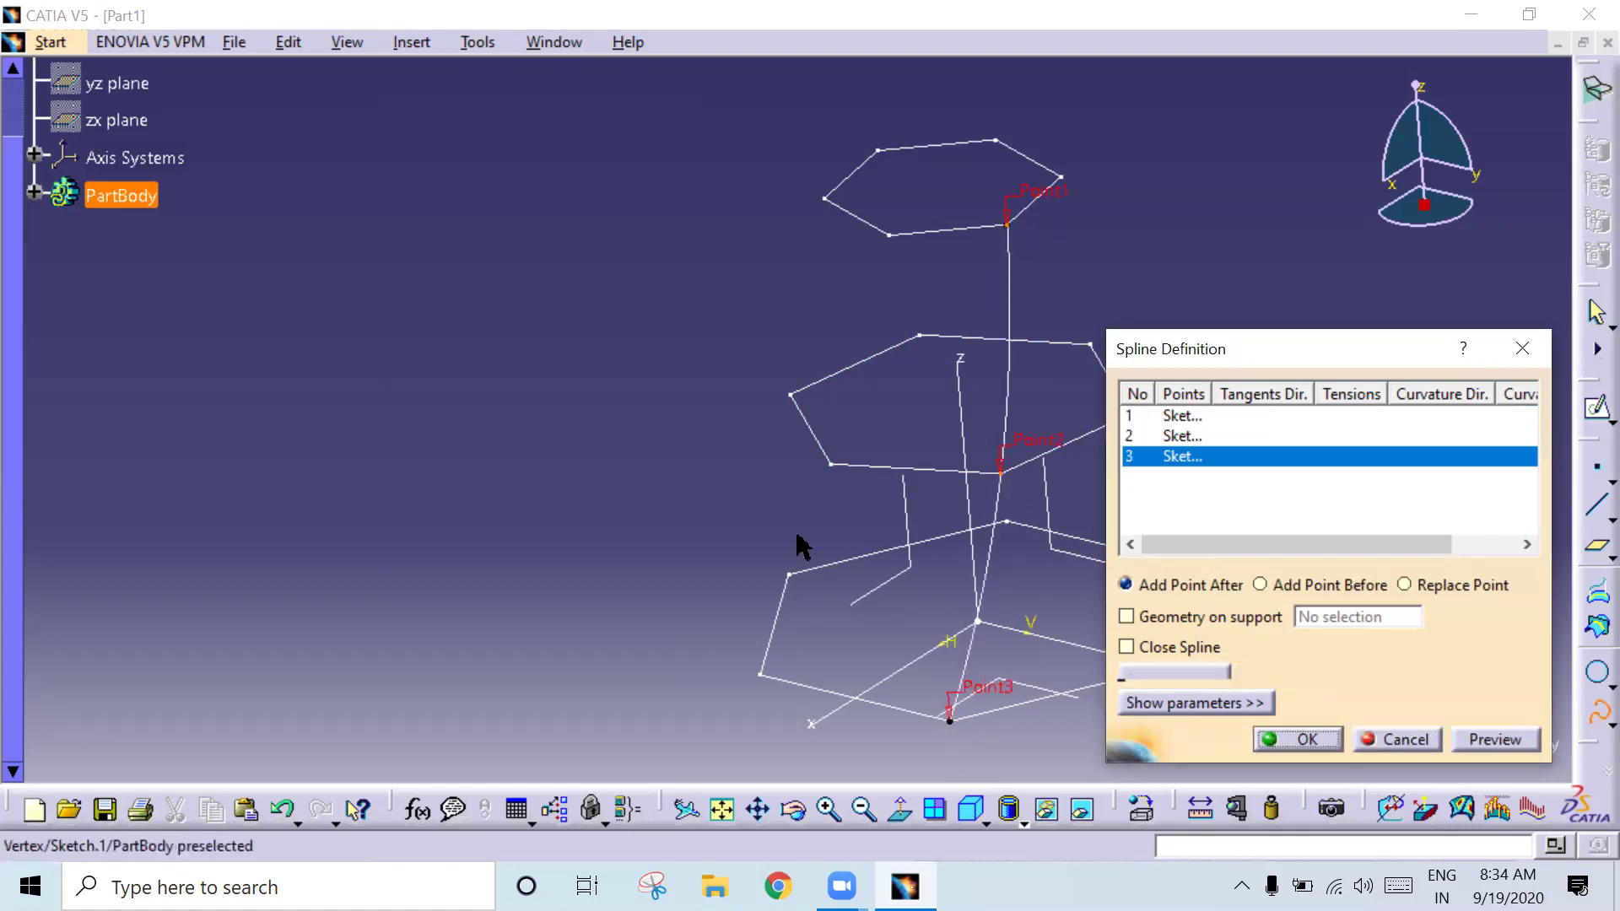
pyautogui.click(1306, 740)
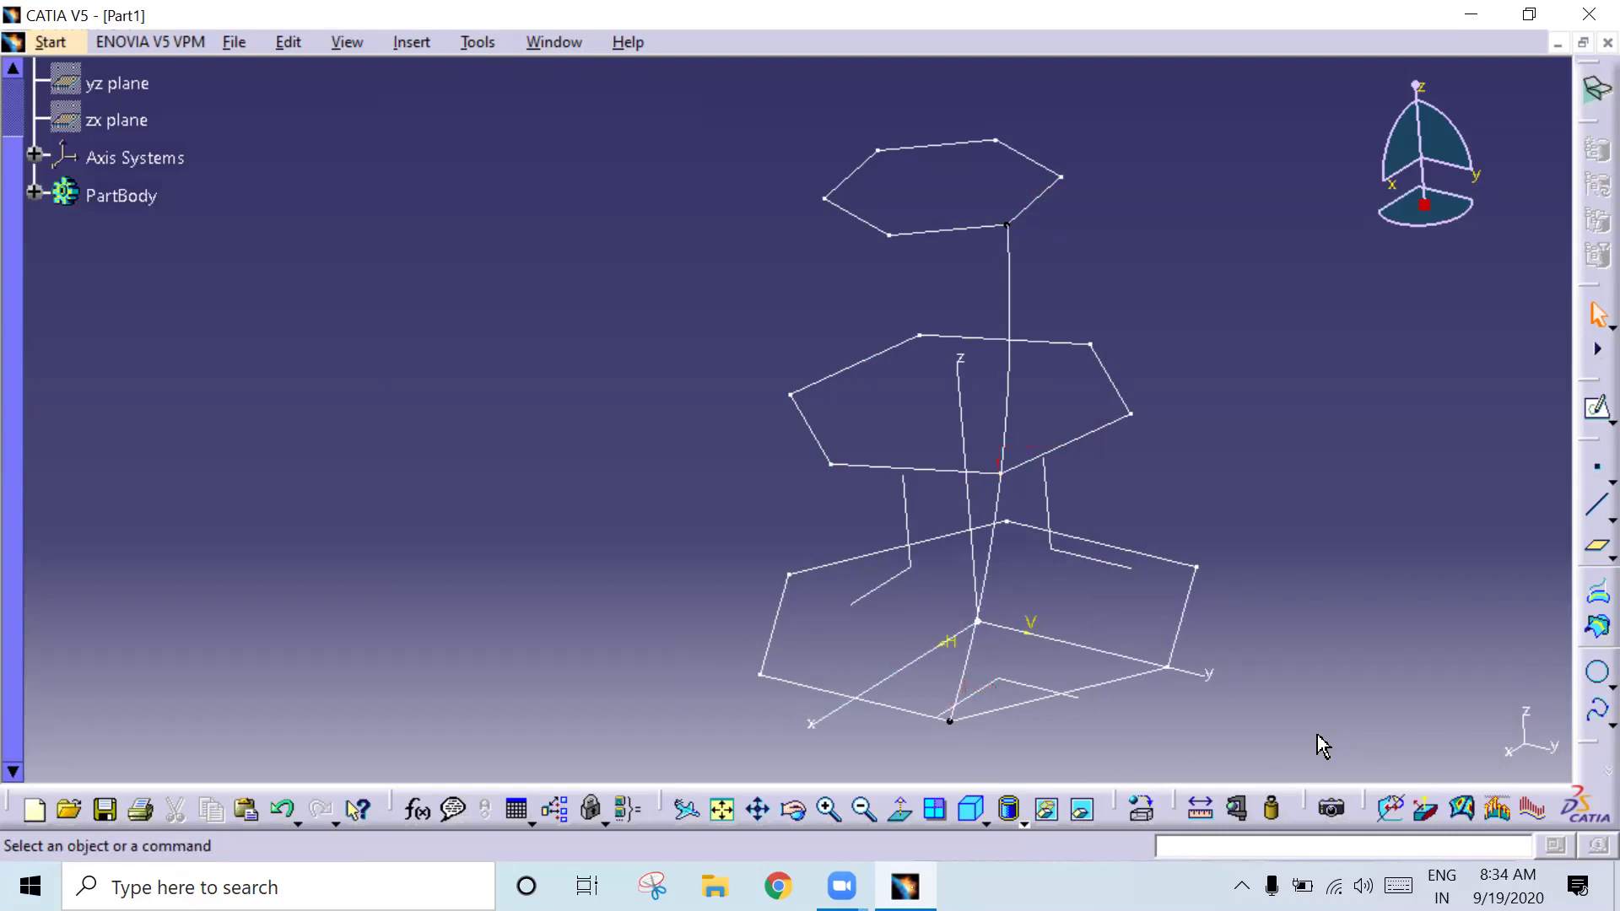
# Step: Create Spline.2 through the next matching vertex on each of the three hexagons
pyautogui.click(1596, 711)
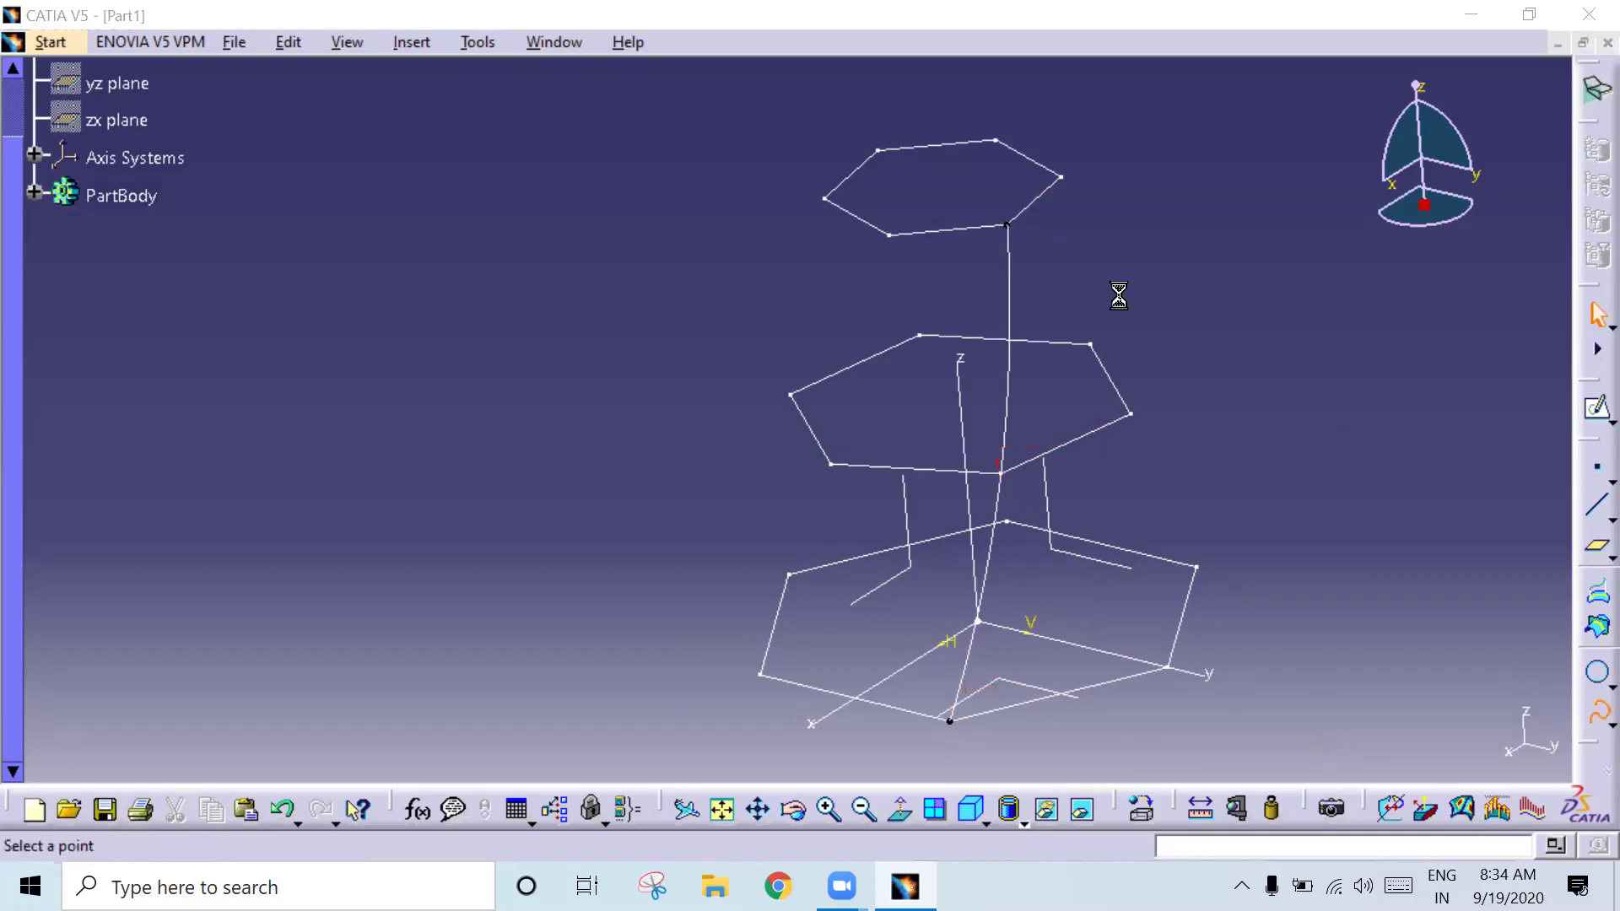
pyautogui.moveTo(1080, 273); pyautogui.dragTo(922, 249, button='middle')
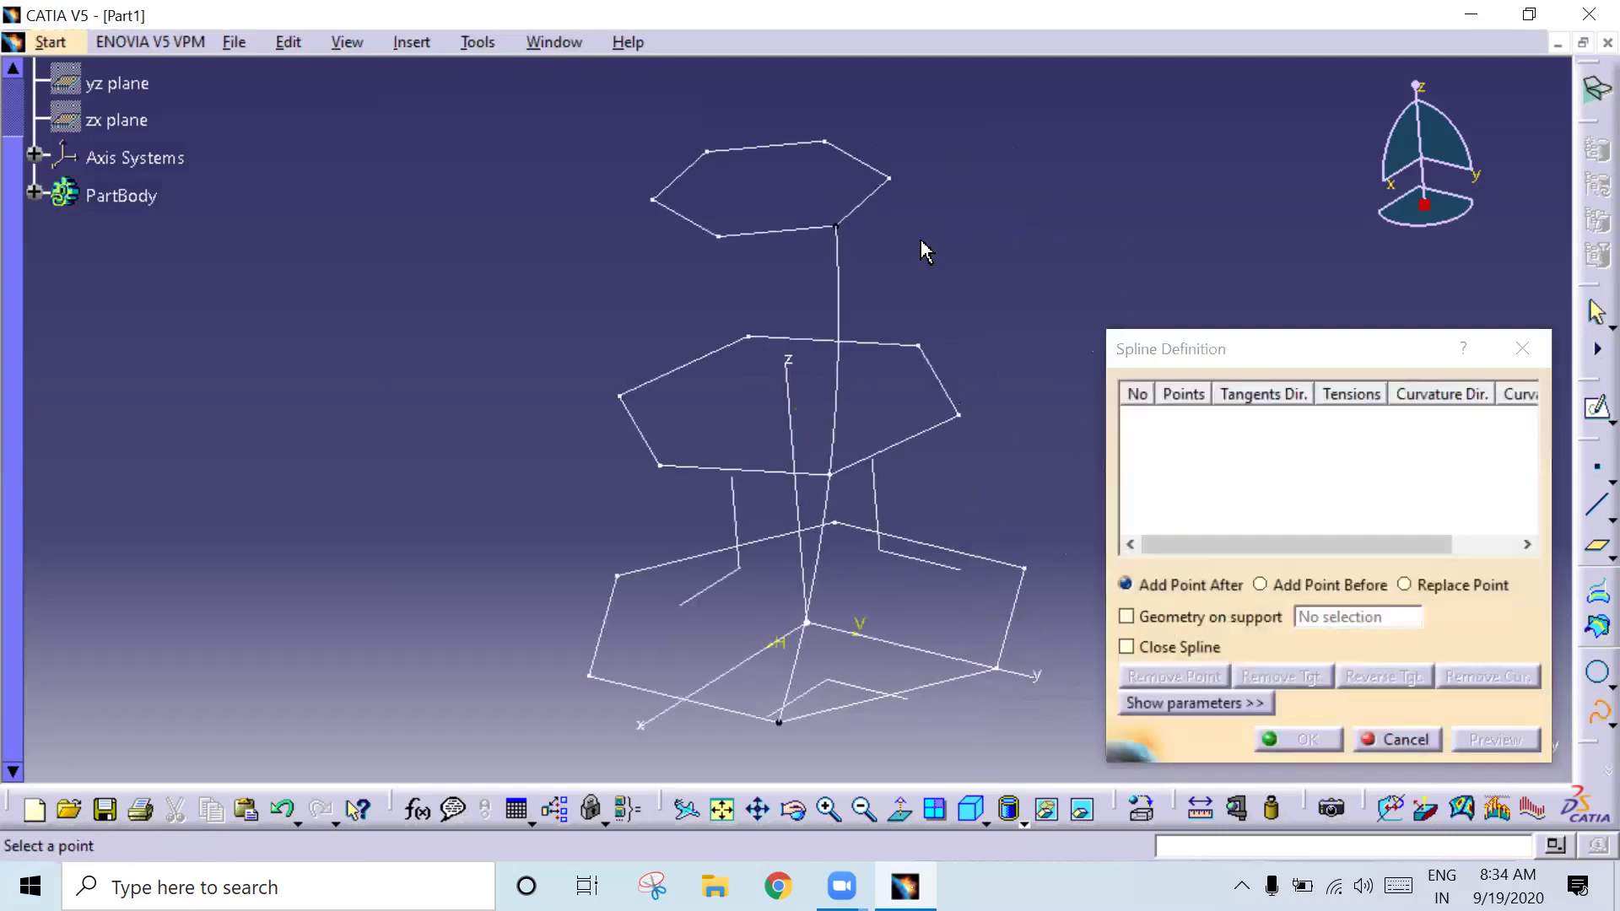
pyautogui.click(889, 177)
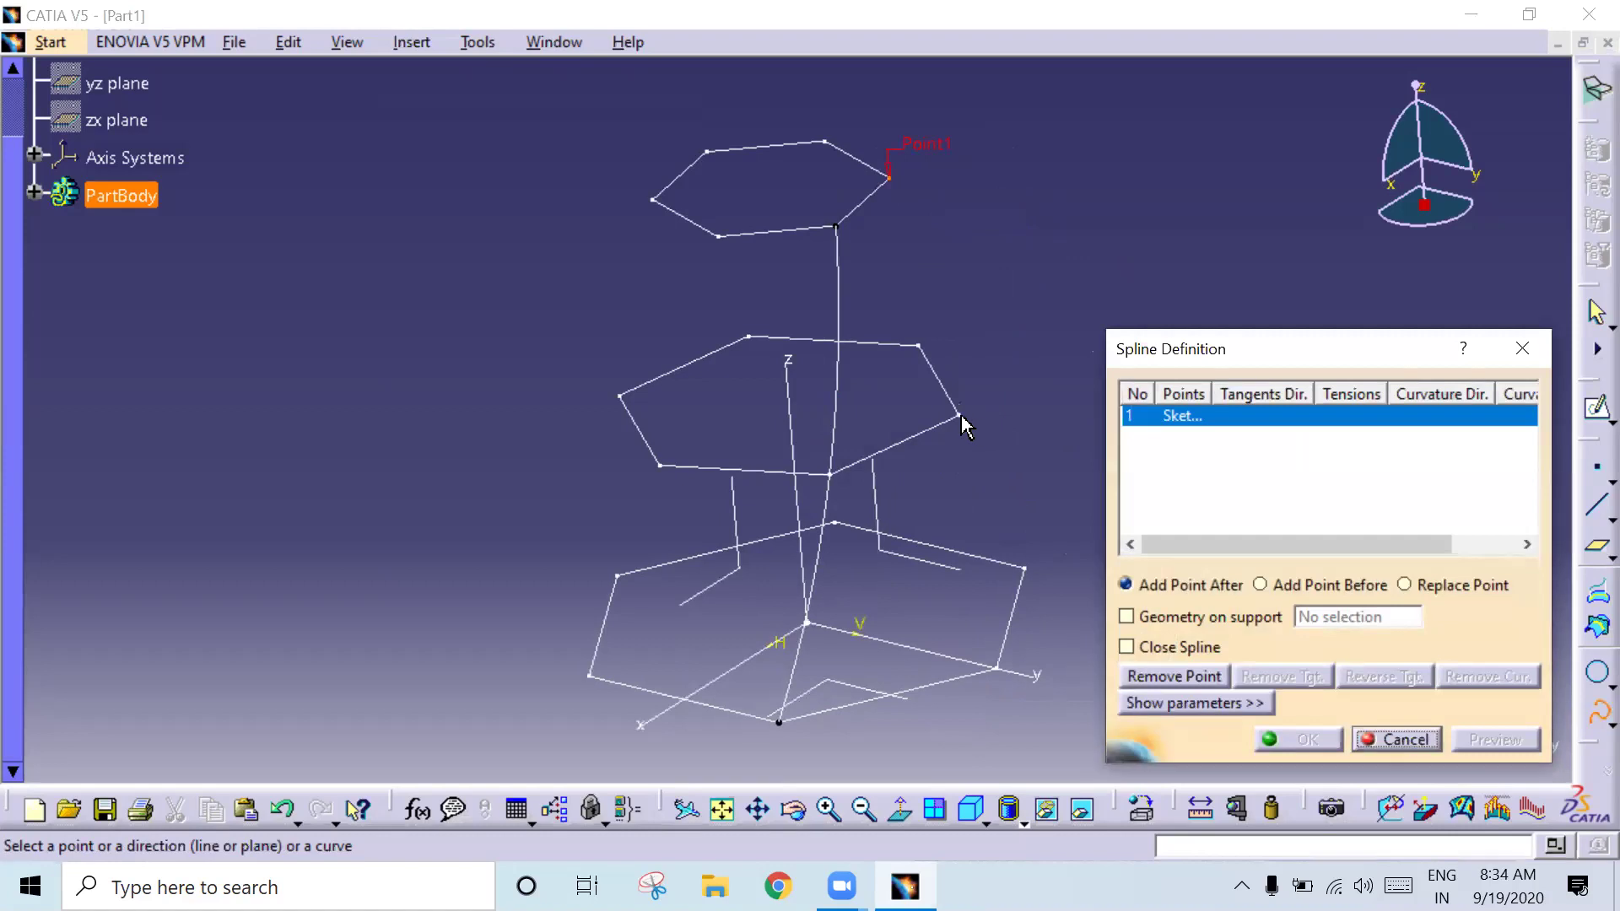
pyautogui.click(958, 415)
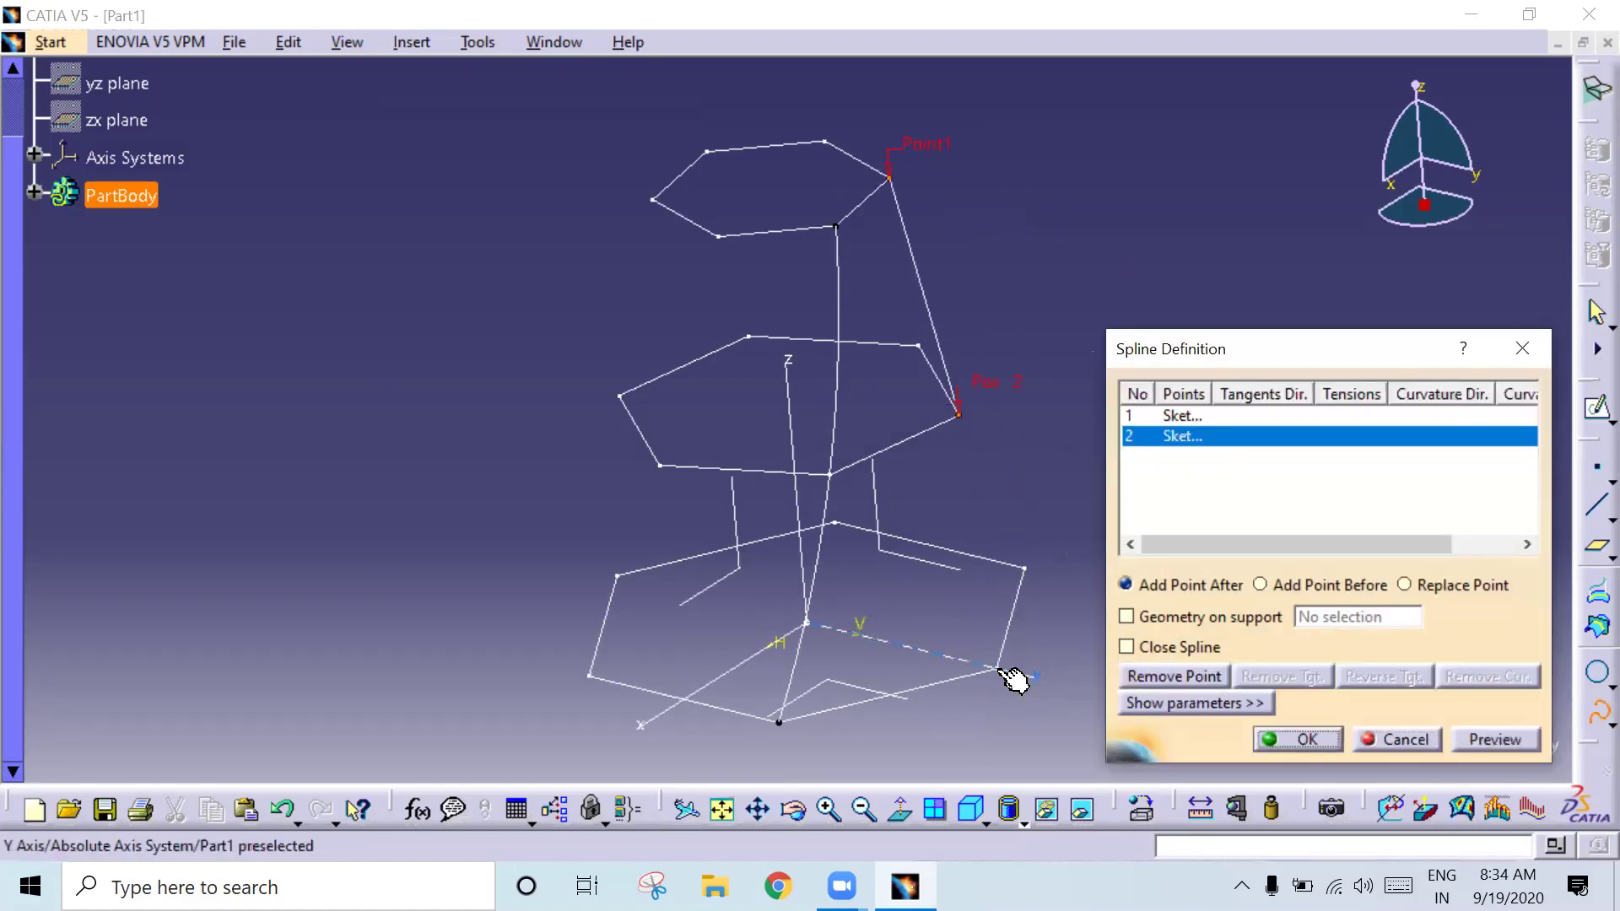
pyautogui.click(998, 669)
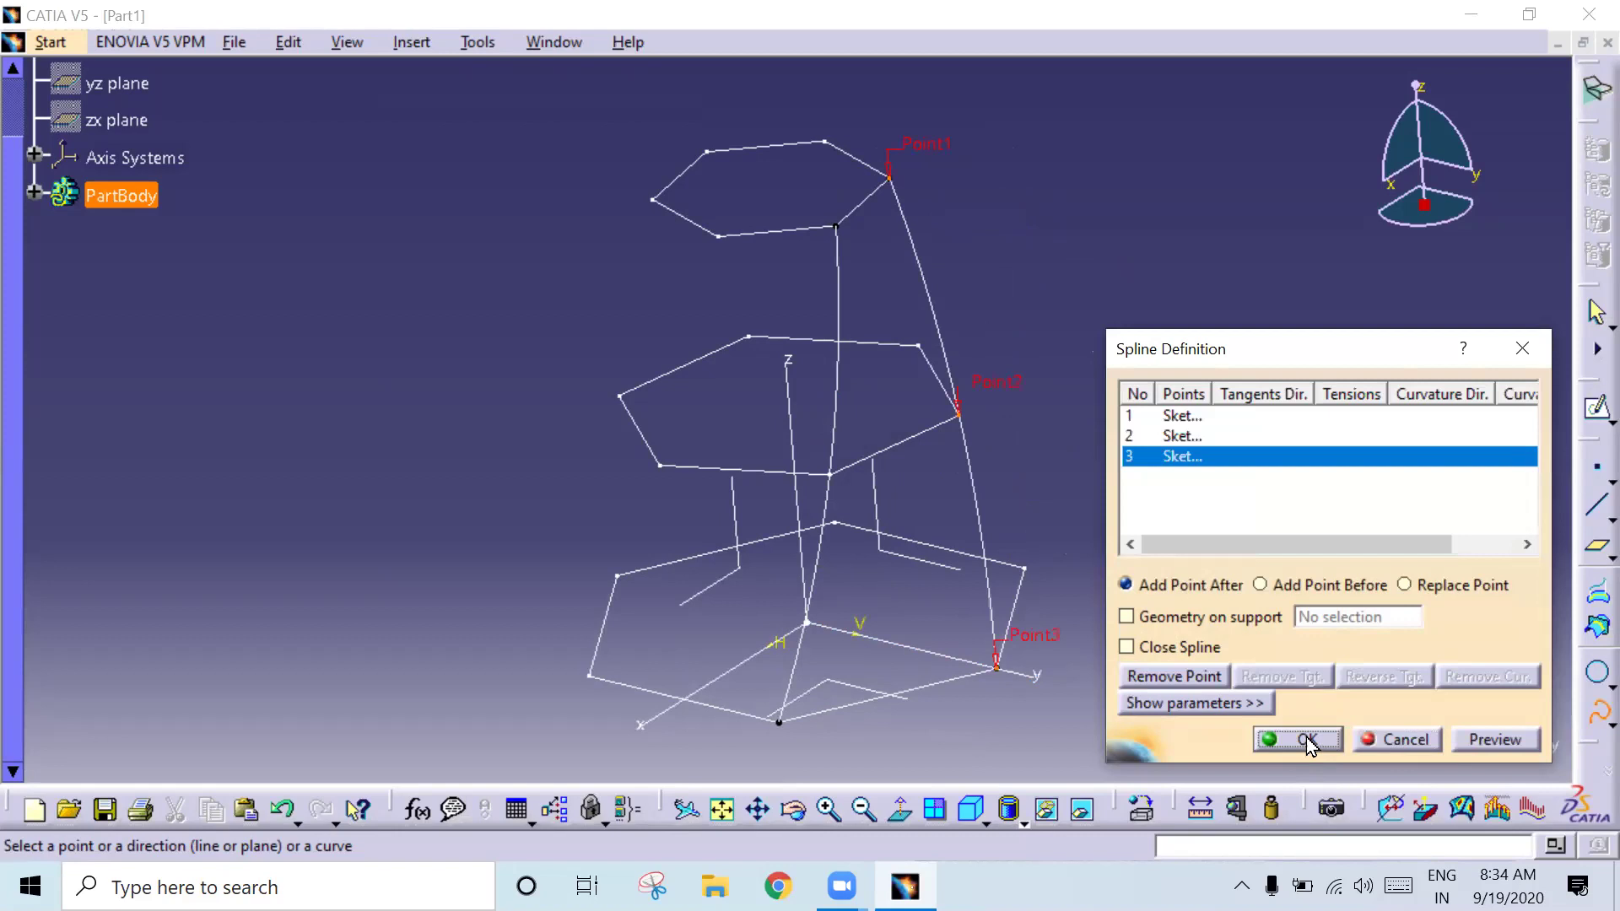
pyautogui.click(1307, 740)
pyautogui.moveTo(1056, 572)
pyautogui.mouseDown(button='middle')
pyautogui.moveTo(803, 412)
pyautogui.moveTo(825, 456)
pyautogui.moveTo(904, 452)
pyautogui.moveTo(951, 473)
pyautogui.mouseUp(button='middle')
# Step: Leave Wireframe and Surface Design and return to the Part Design workbench
pyautogui.moveTo(839, 409)
pyautogui.mouseDown(button='middle')
pyautogui.moveTo(732, 422)
pyautogui.moveTo(852, 384)
pyautogui.mouseUp(button='middle')
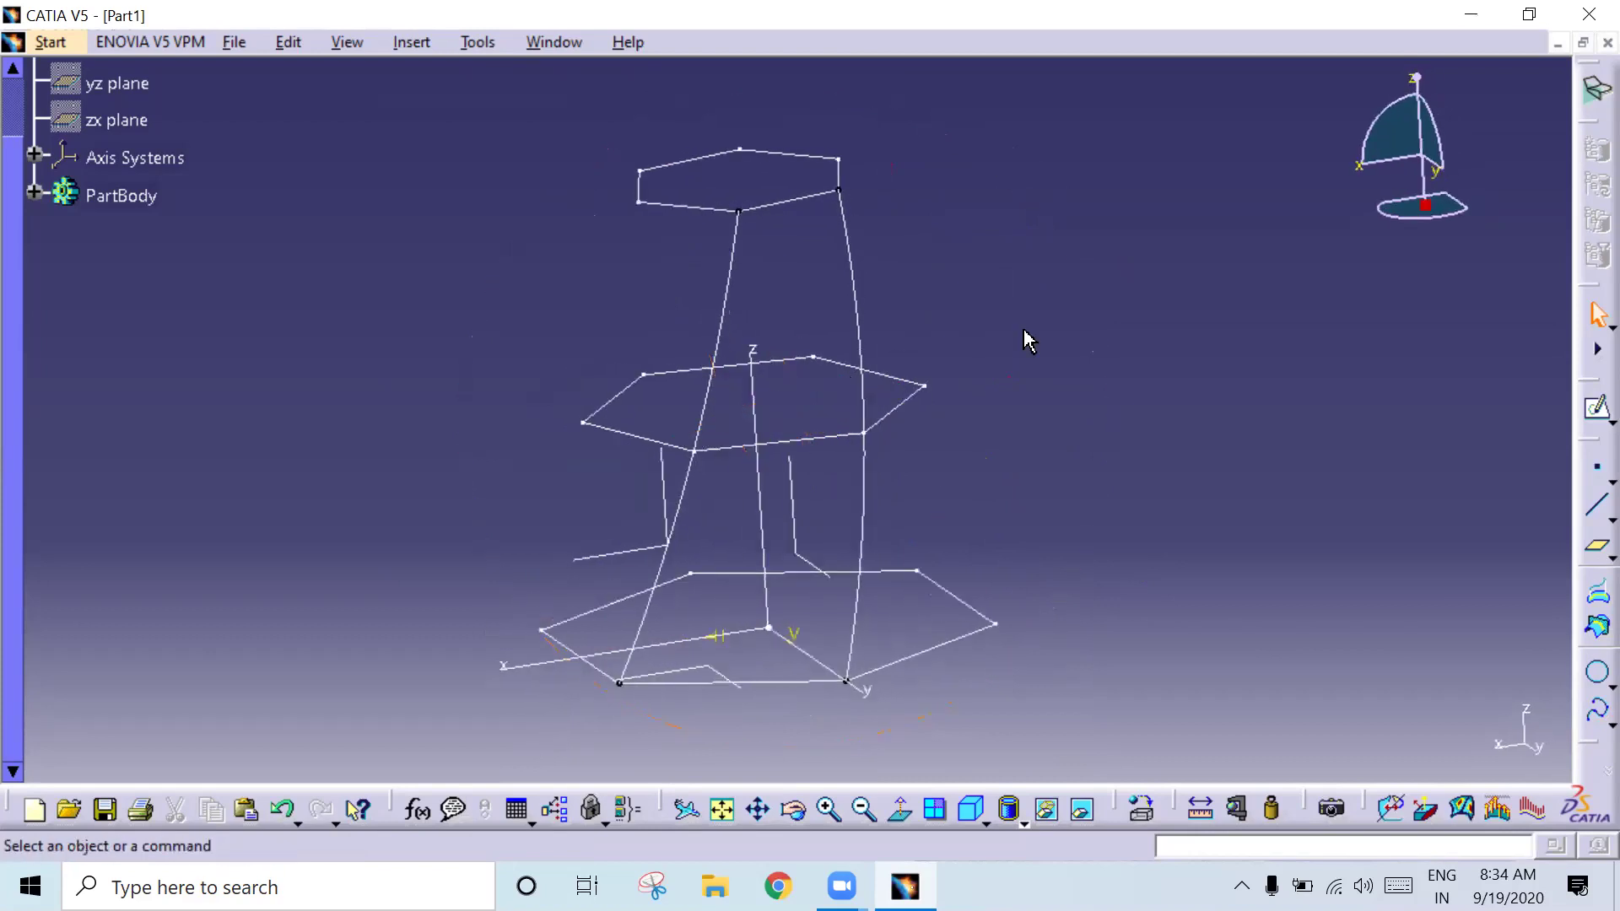
pyautogui.click(49, 43)
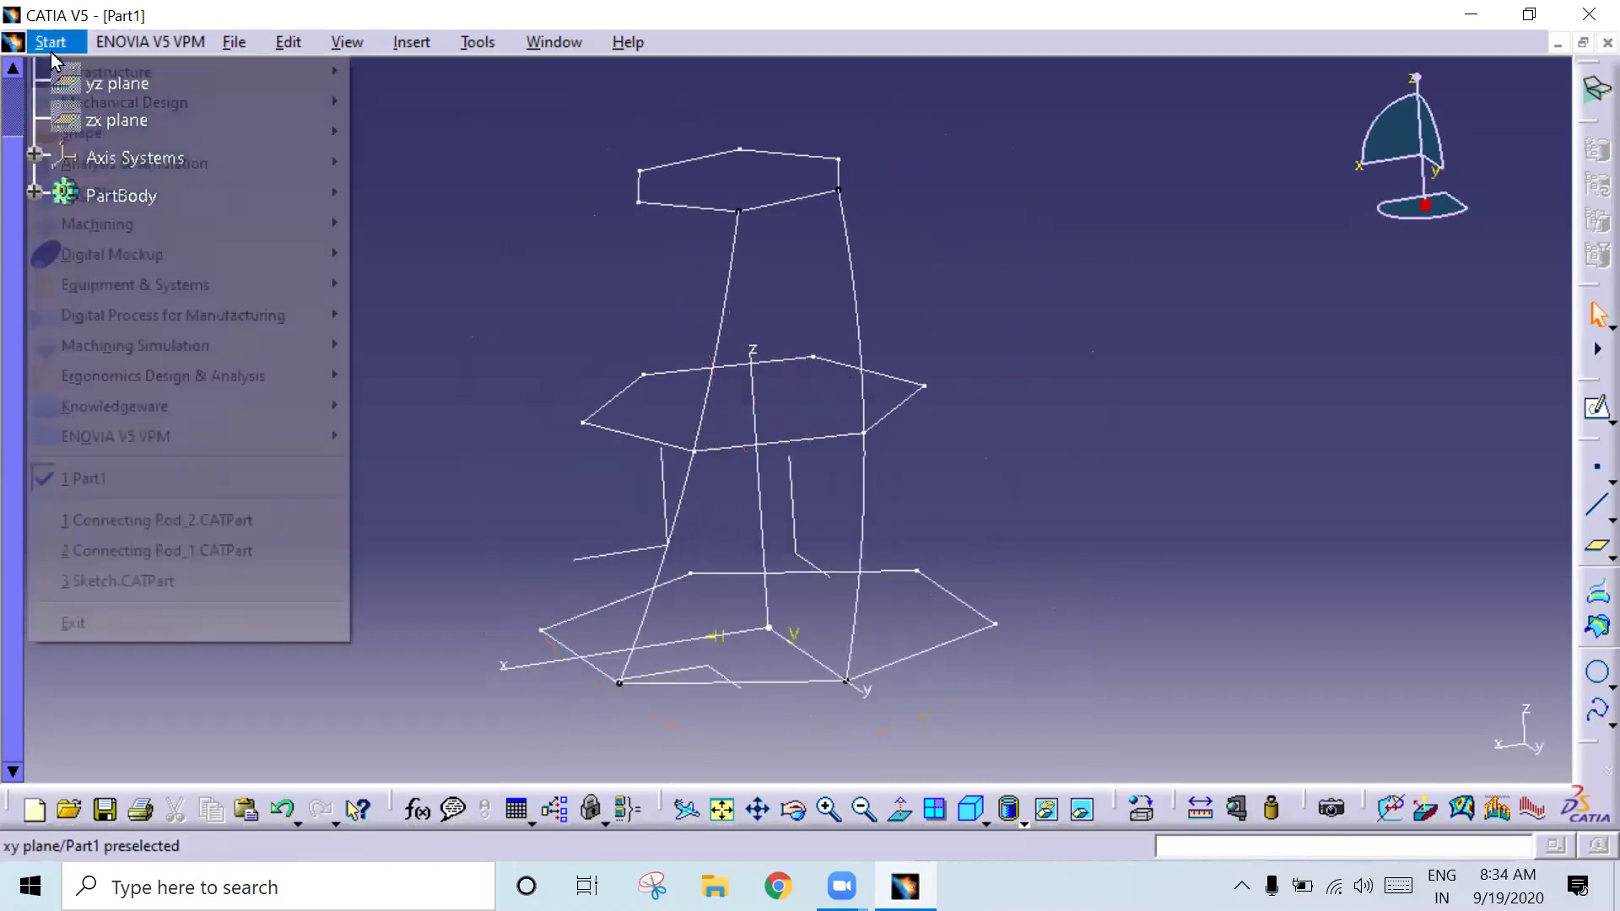
pyautogui.moveTo(124, 103)
pyautogui.click(426, 102)
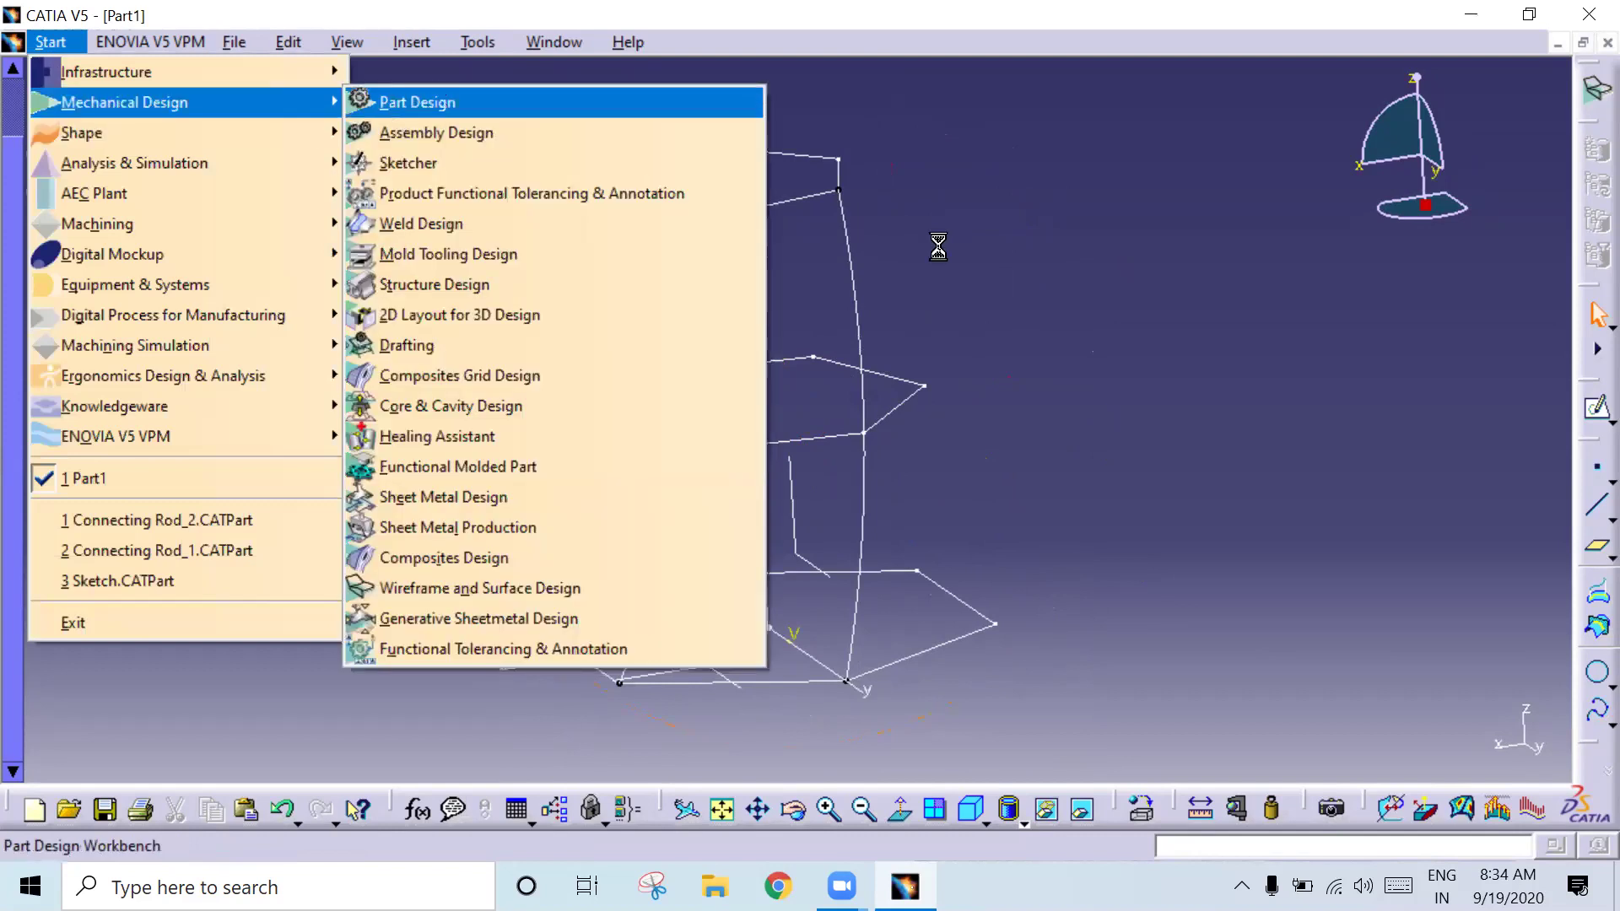
pyautogui.moveTo(742, 344)
pyautogui.mouseDown(button='middle')
pyautogui.moveTo(874, 346)
pyautogui.moveTo(975, 439)
pyautogui.mouseUp(button='middle')
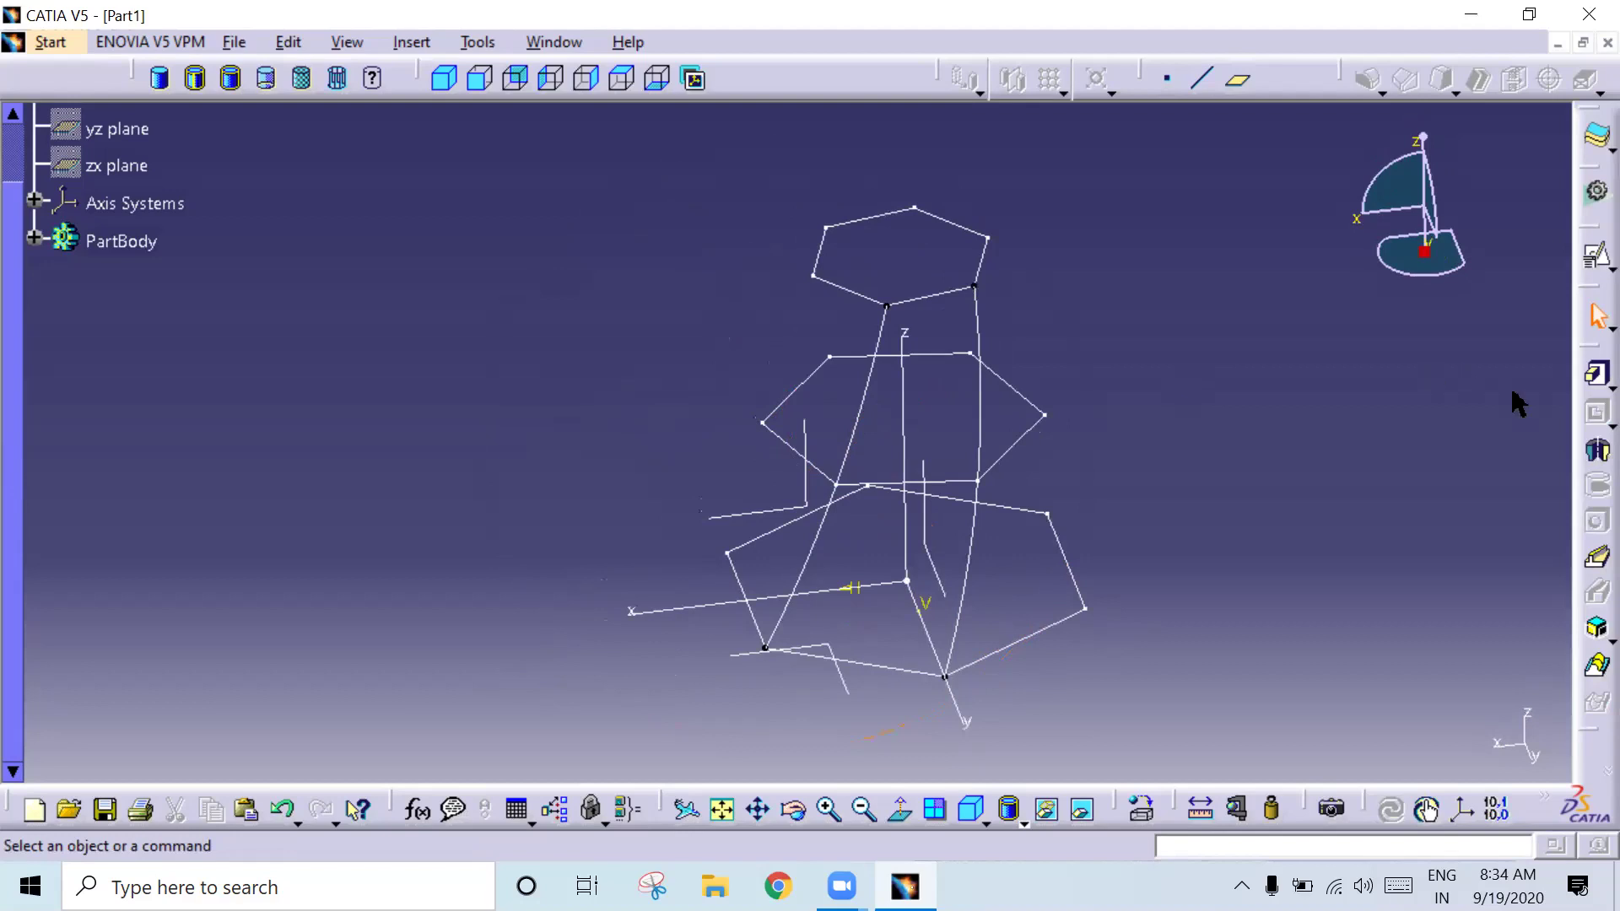
# Step: Start a Multi-Sections Solid with sections Sketch.3, Sketch.2 and Sketch.1 in that order
pyautogui.click(1586, 675)
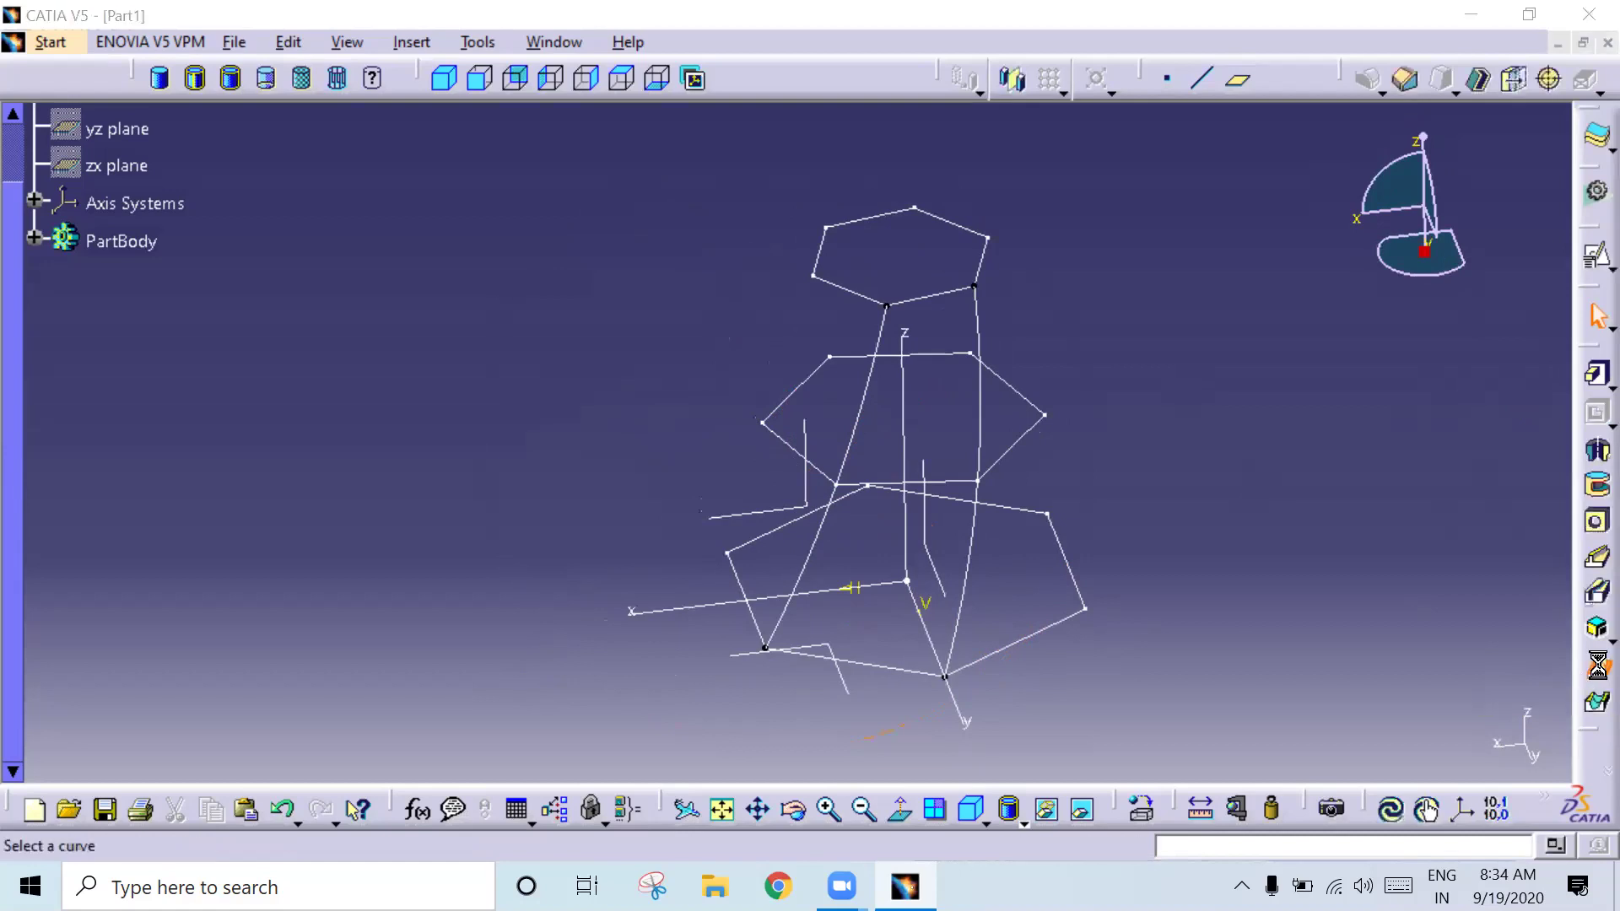
pyautogui.moveTo(1060, 372); pyautogui.dragTo(980, 358, button='middle')
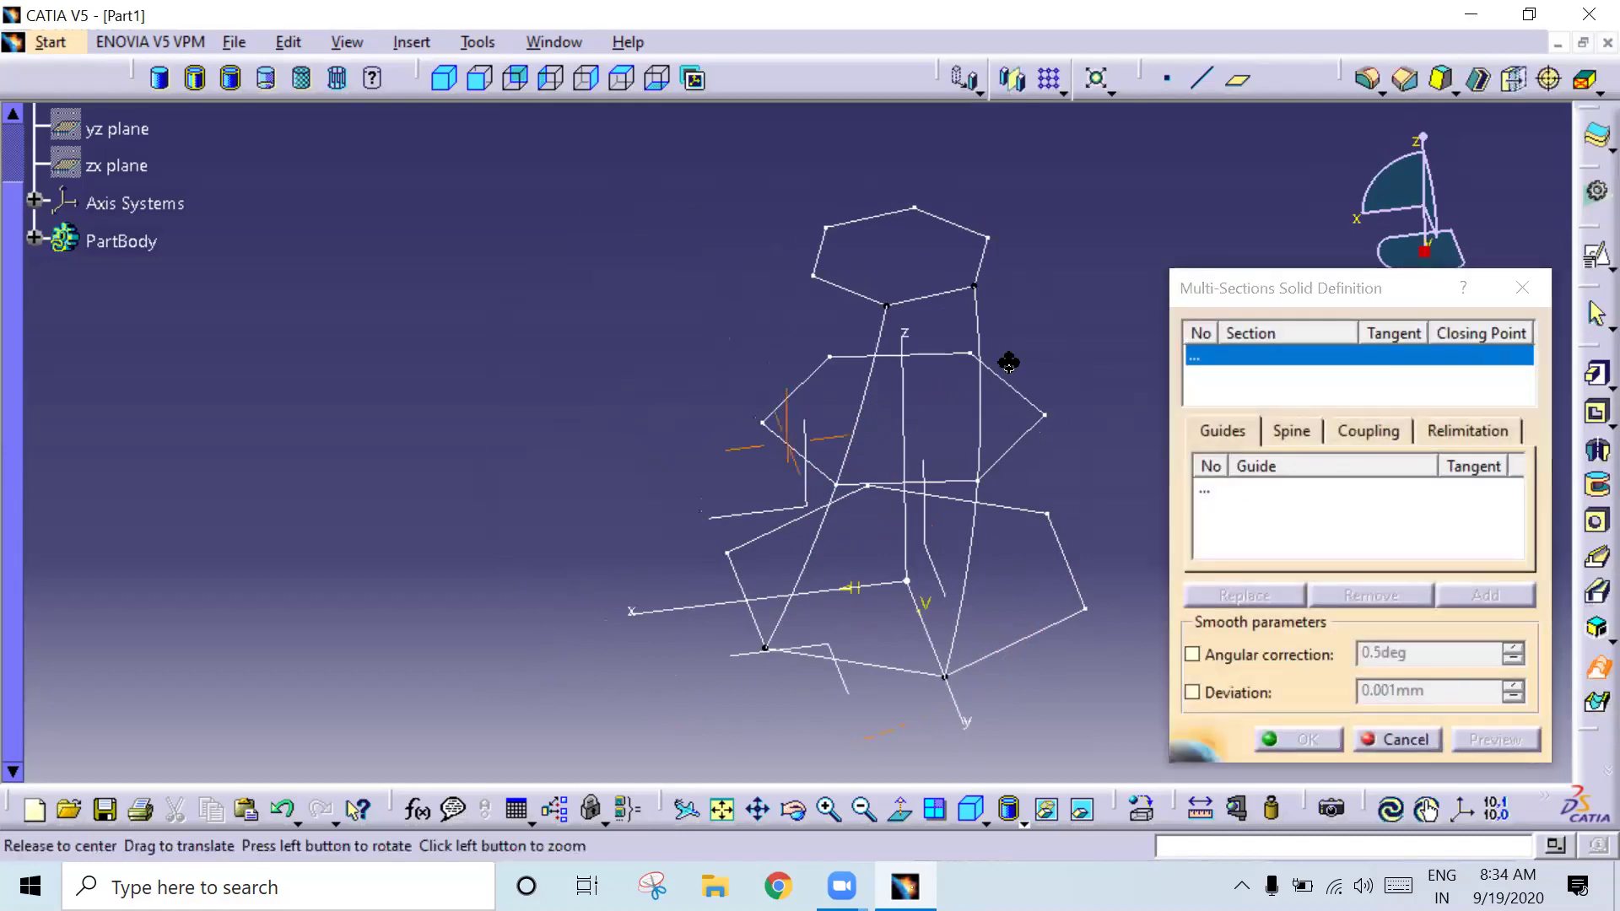
pyautogui.click(1245, 361)
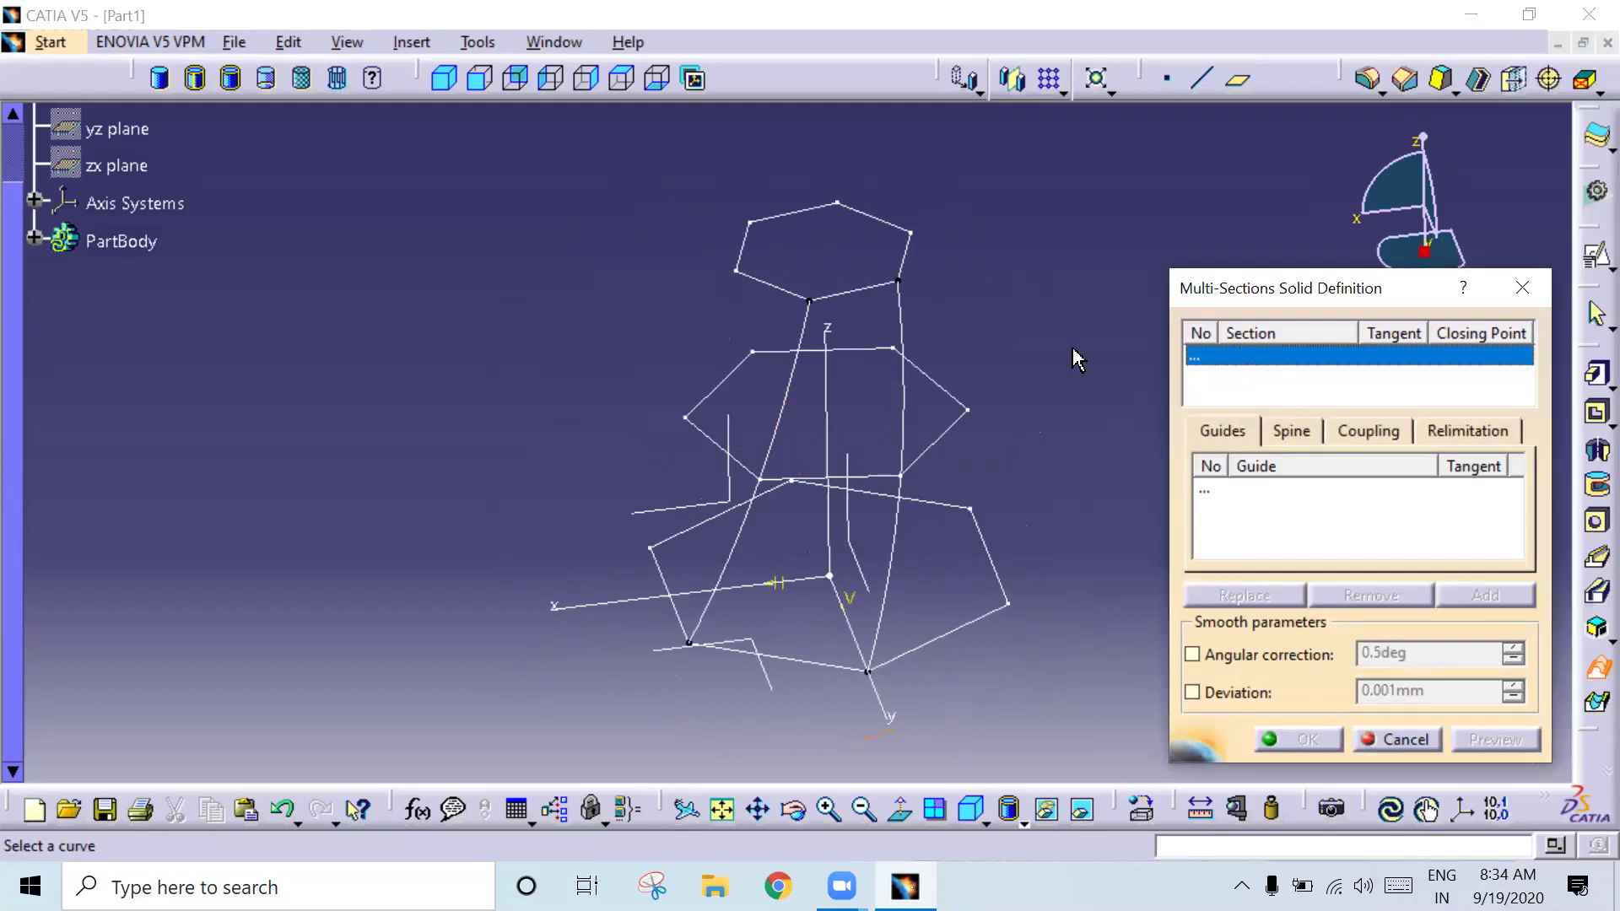
pyautogui.click(879, 286)
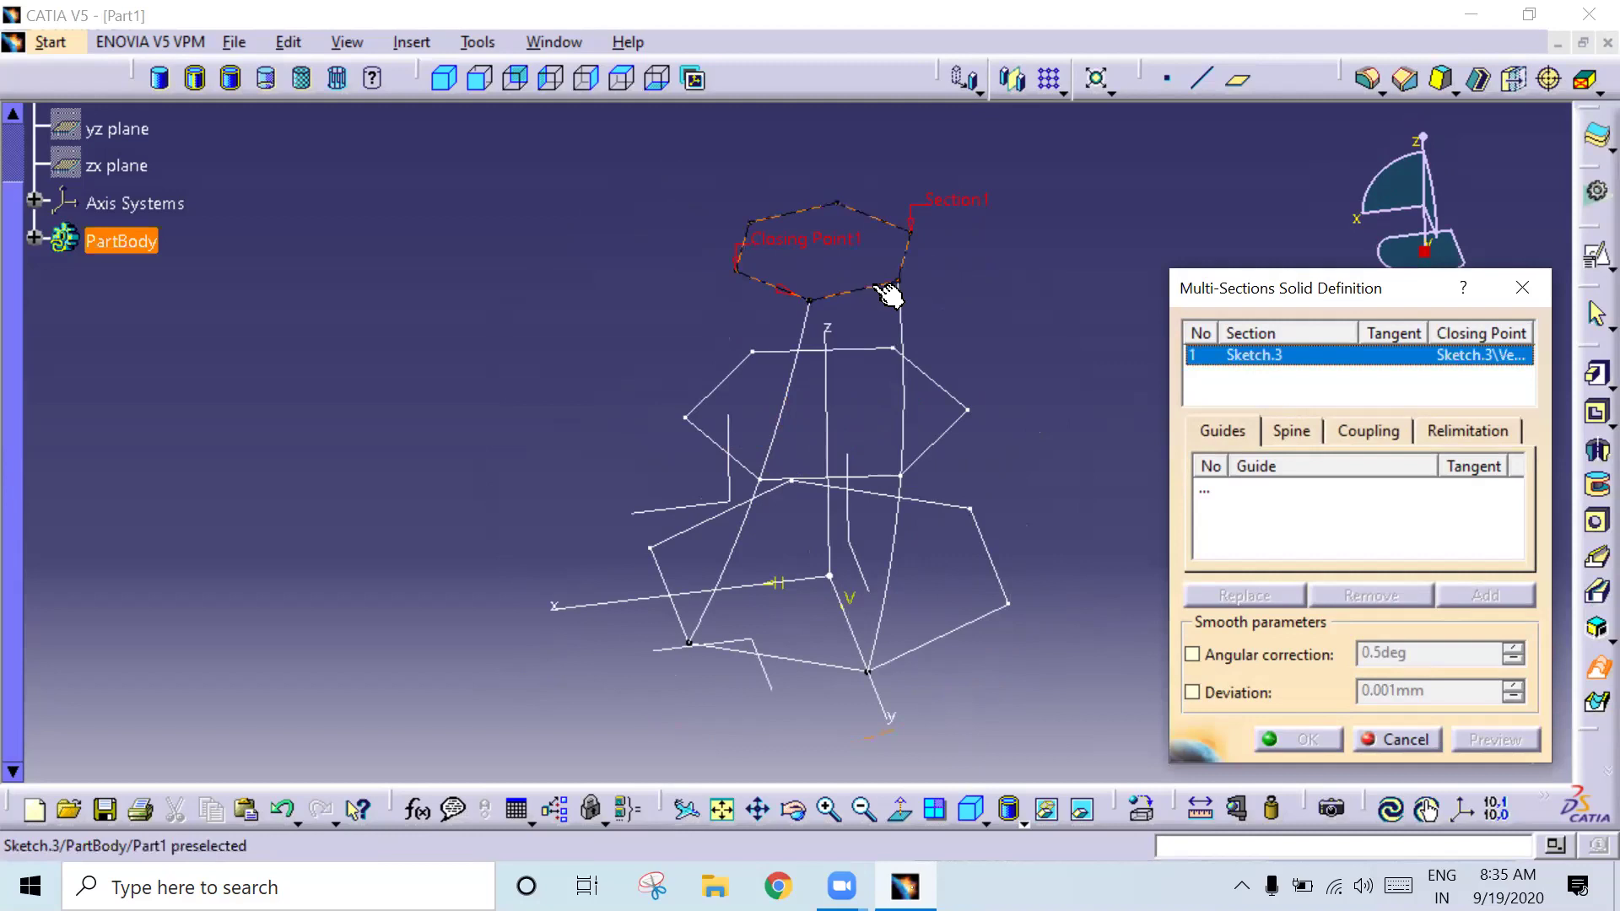
pyautogui.click(893, 488)
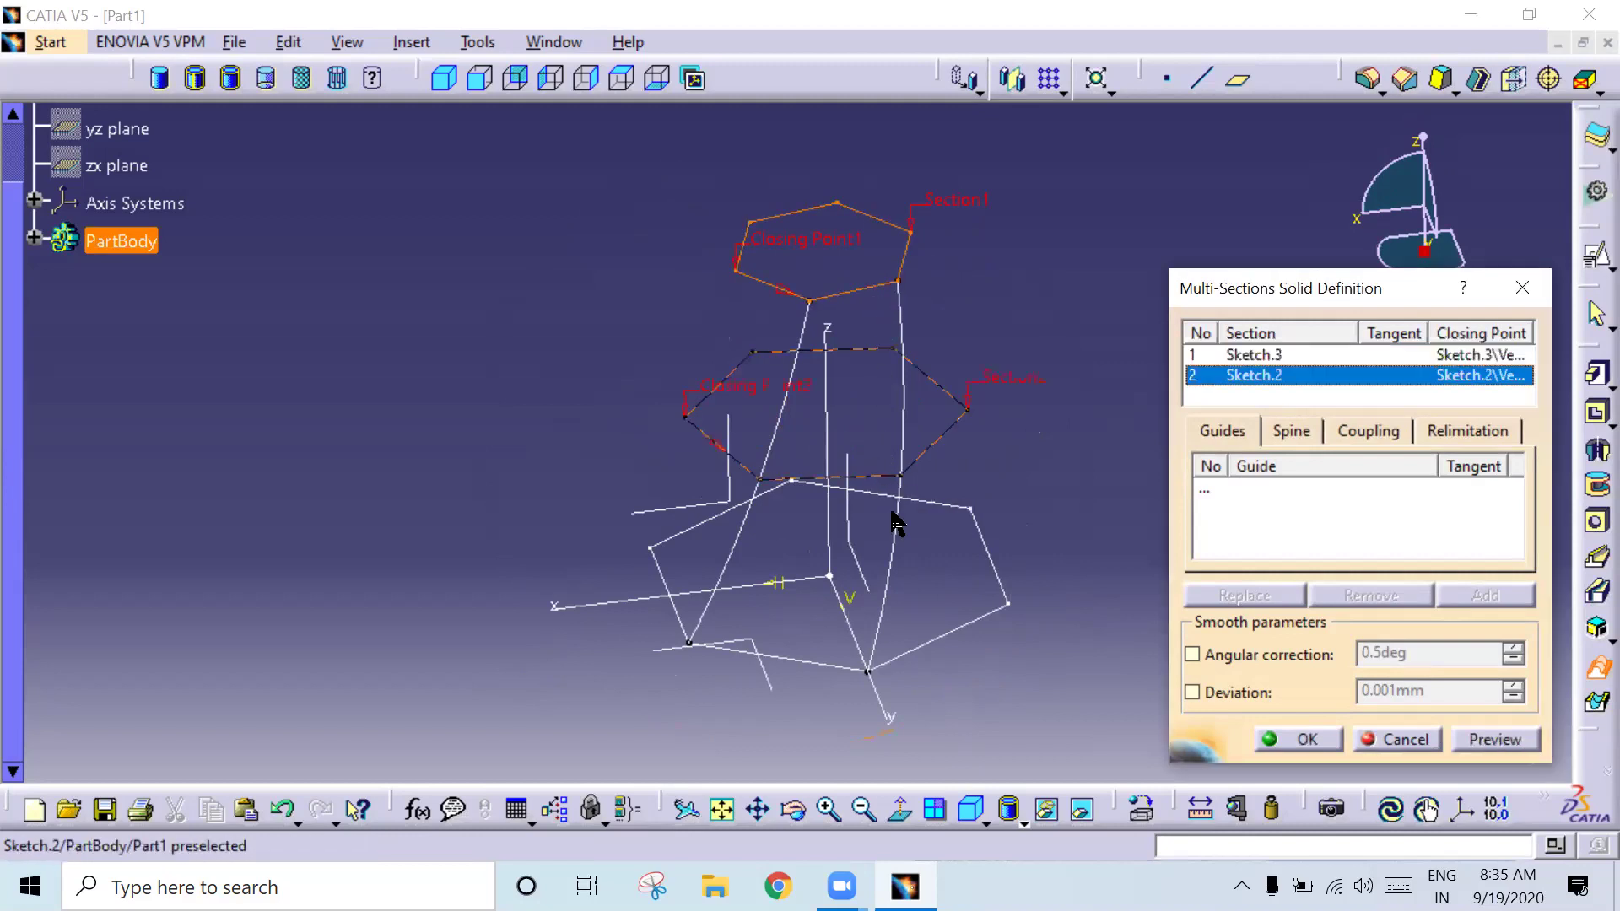
pyautogui.click(844, 676)
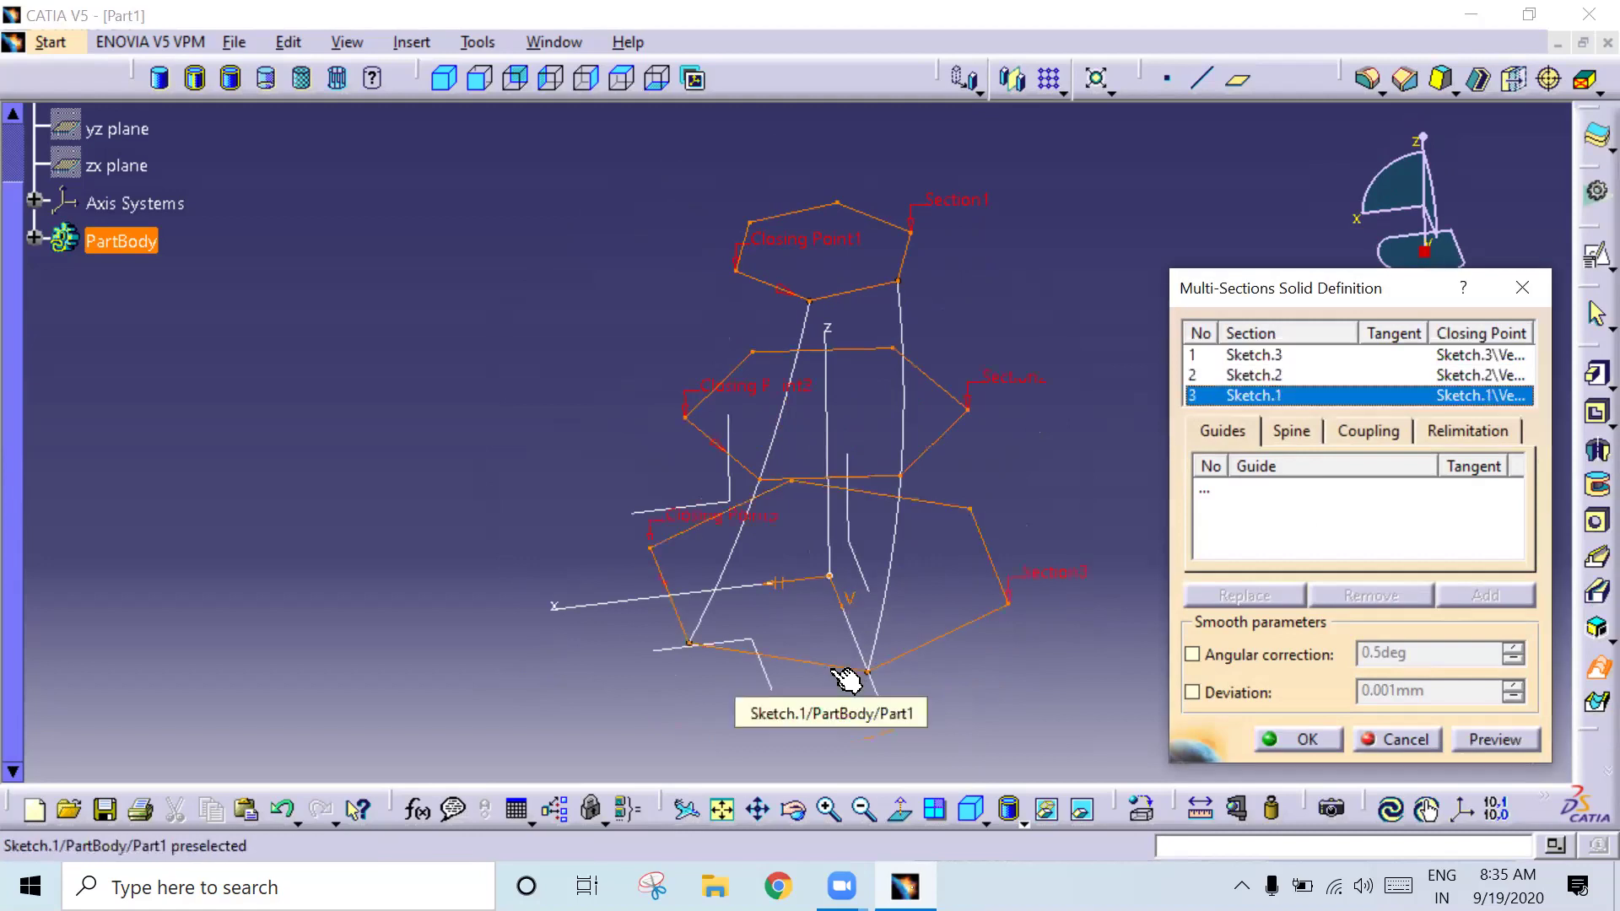
# Step: Add Spline.1 and Spline.2 as the loft's guide curves
pyautogui.click(1237, 492)
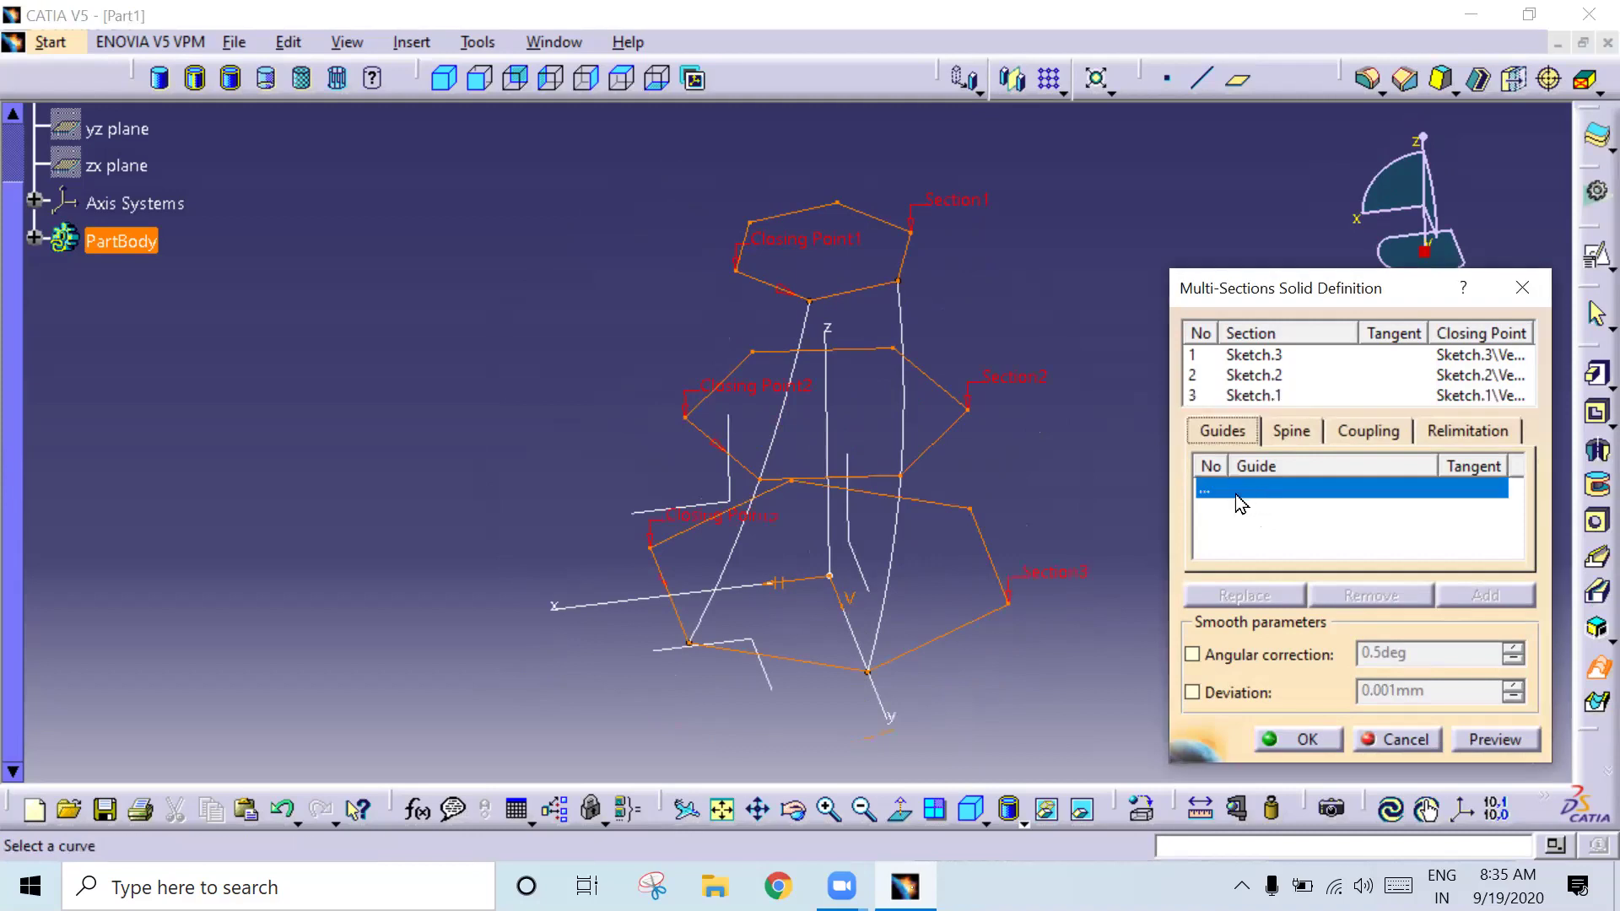
pyautogui.click(821, 321)
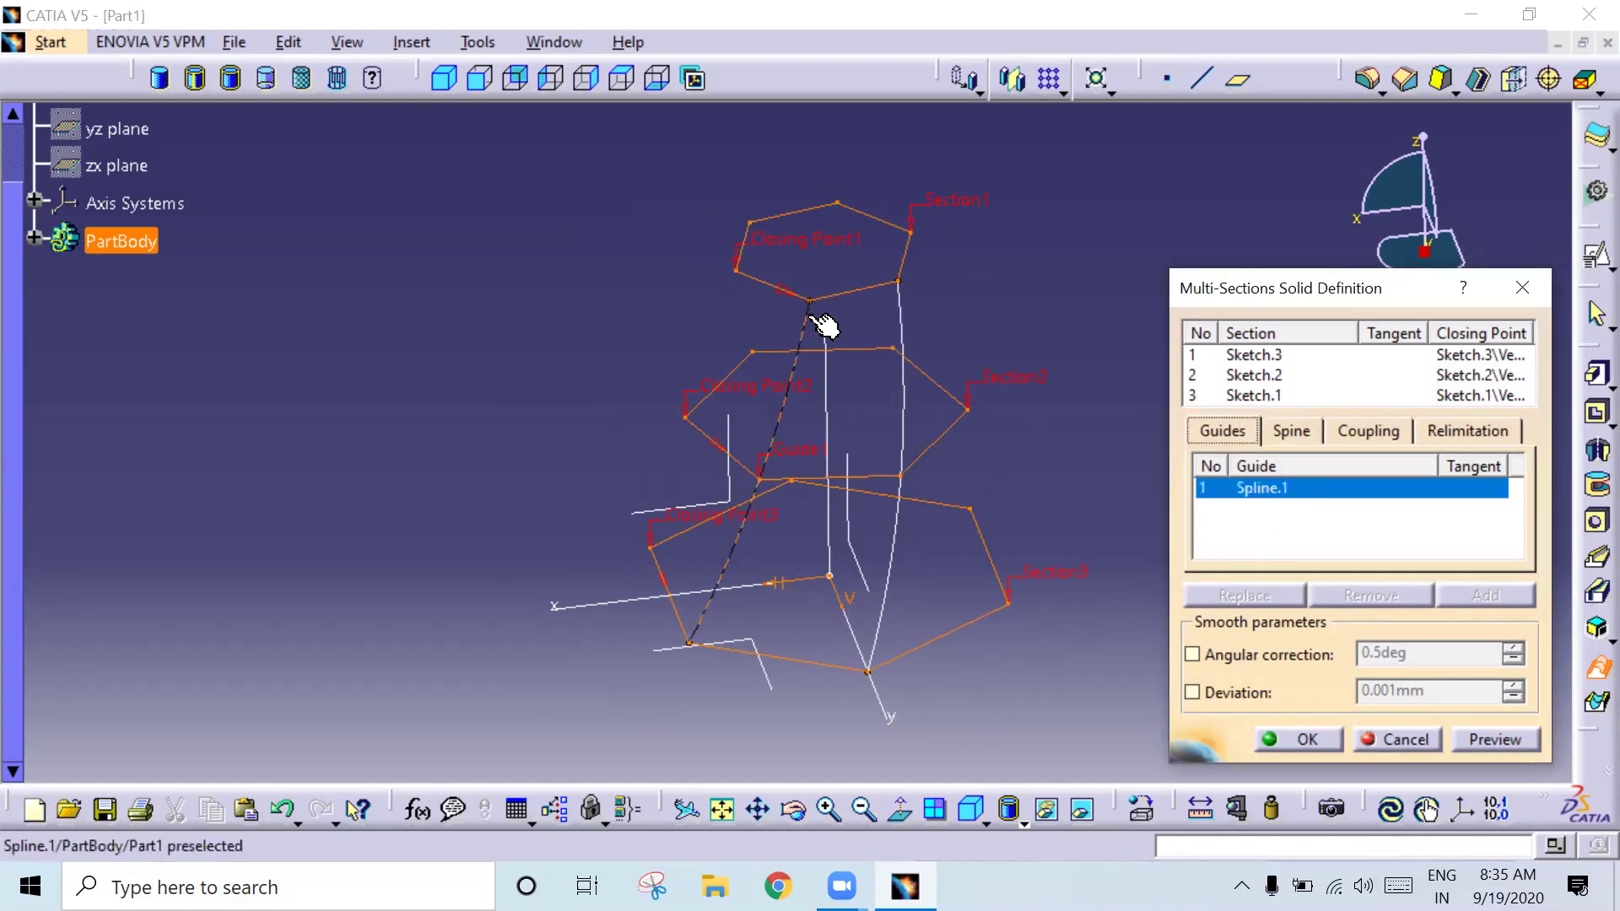
pyautogui.click(904, 310)
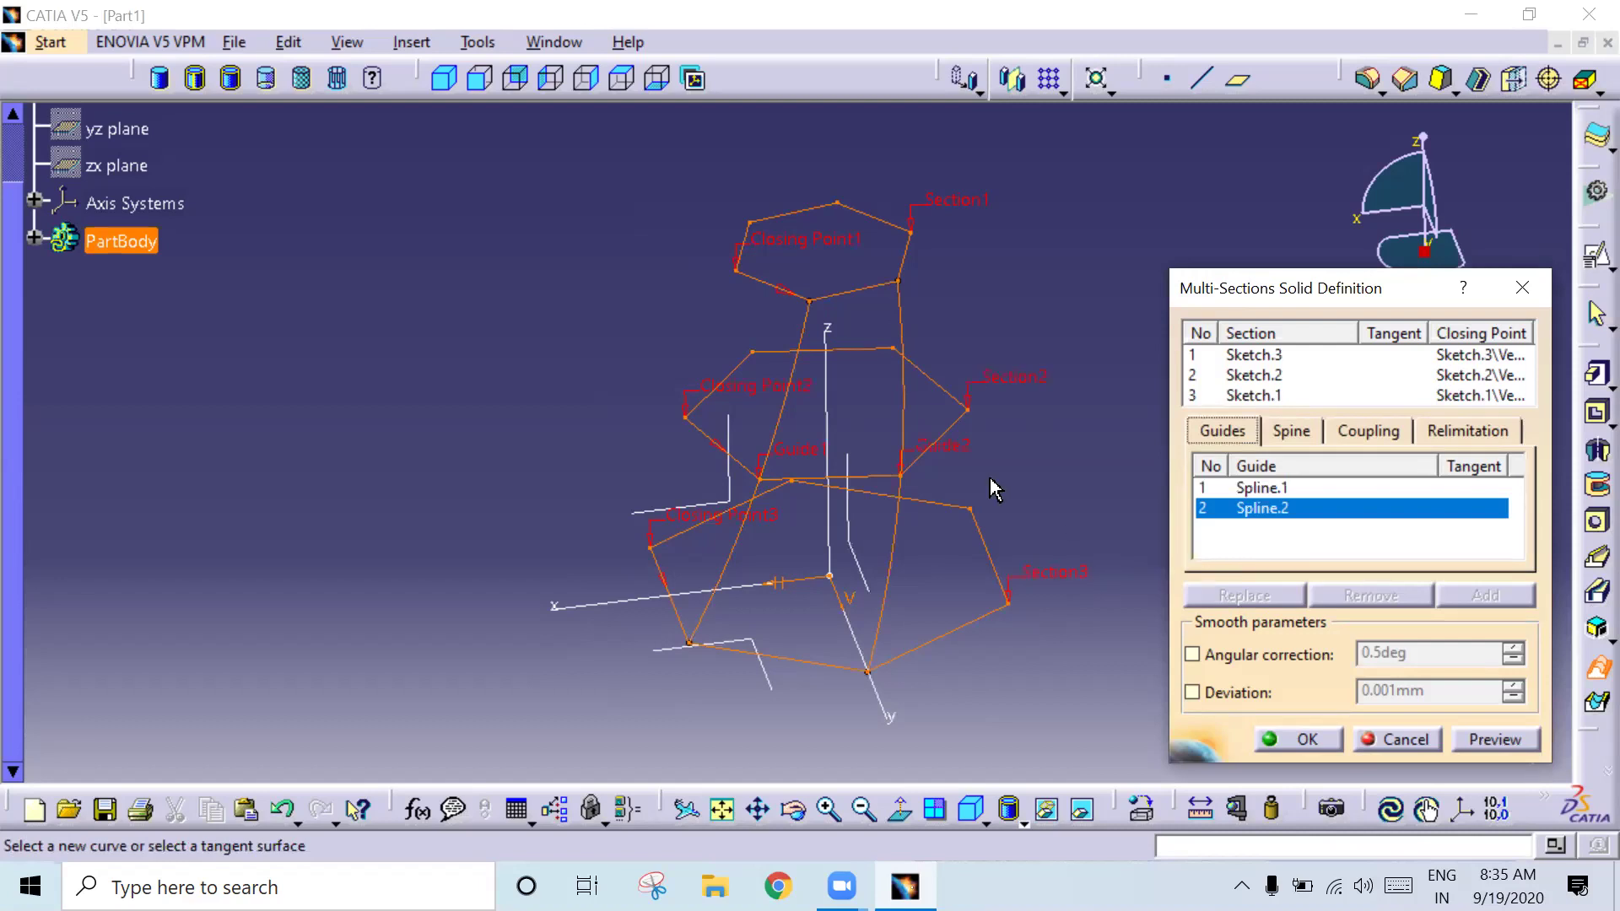
pyautogui.moveTo(996, 489); pyautogui.dragTo(865, 283, button='middle')
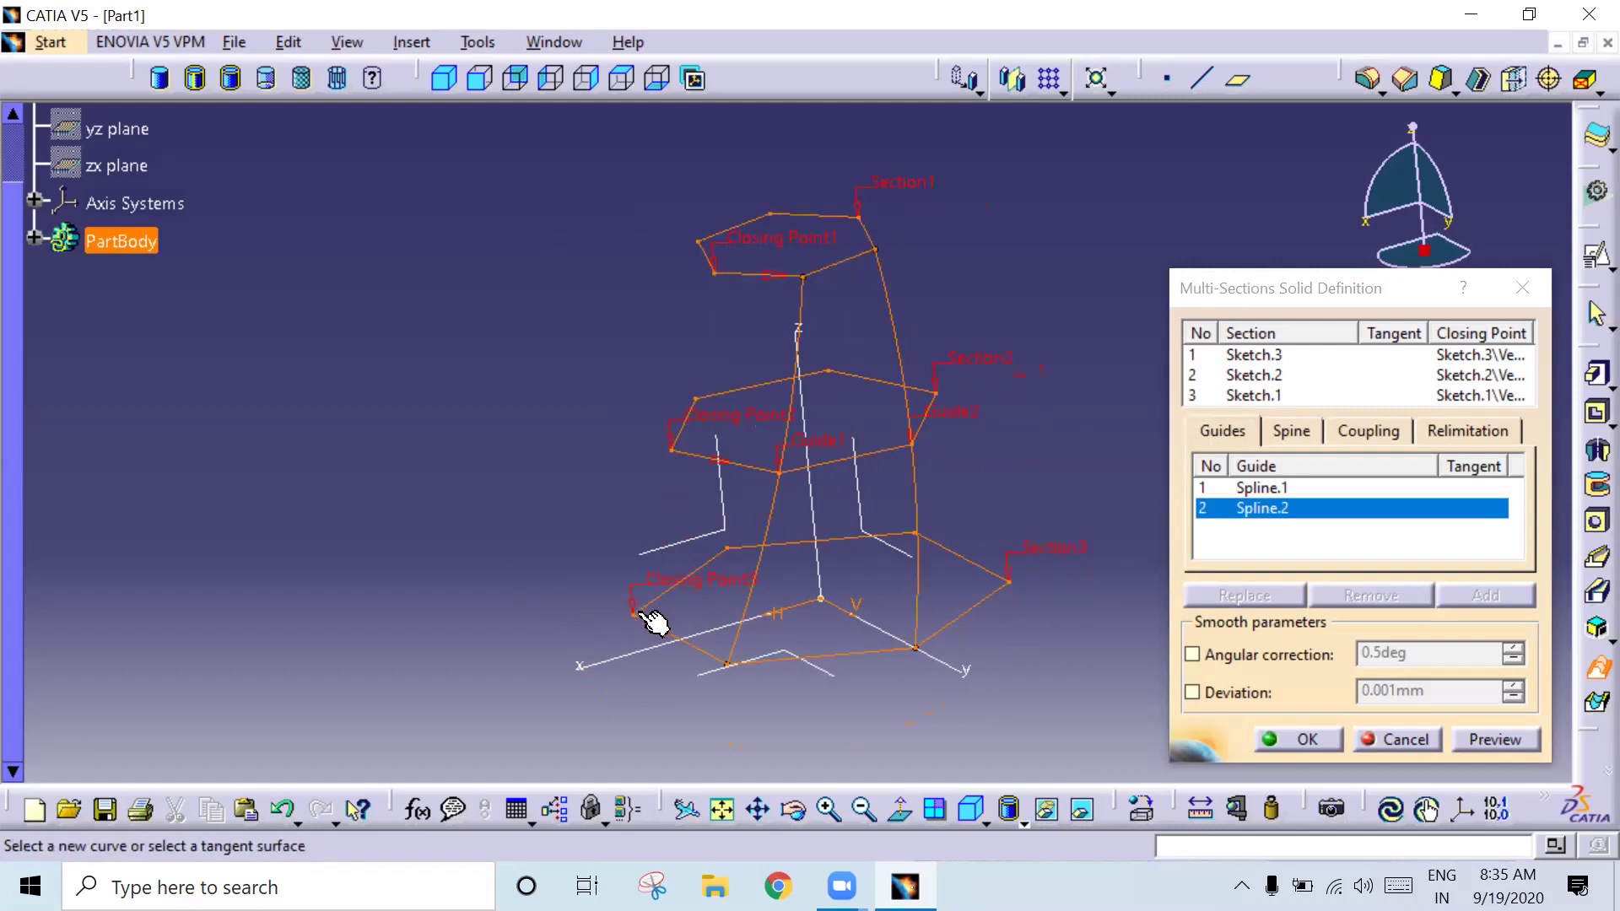
pyautogui.moveTo(698, 340)
pyautogui.mouseDown(button='middle')
pyautogui.moveTo(759, 356)
pyautogui.moveTo(789, 300)
pyautogui.mouseUp(button='middle')
# Step: Replace the top section's Closing Point1 onto the vertex where the guide splines start
pyautogui.rightClick(799, 249)
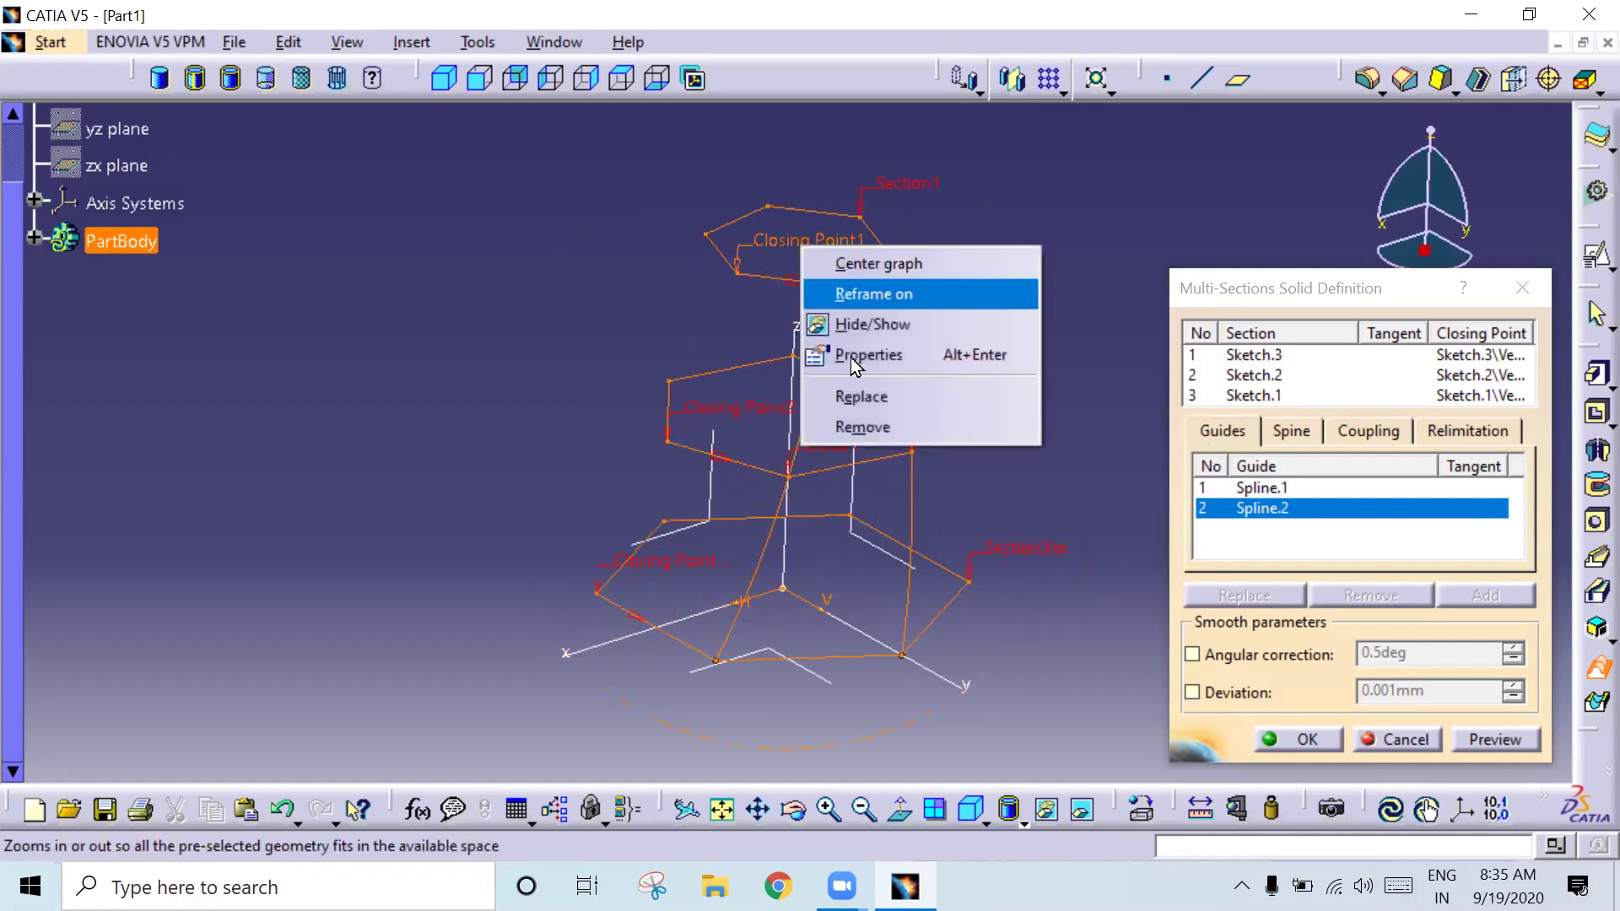
pyautogui.click(854, 397)
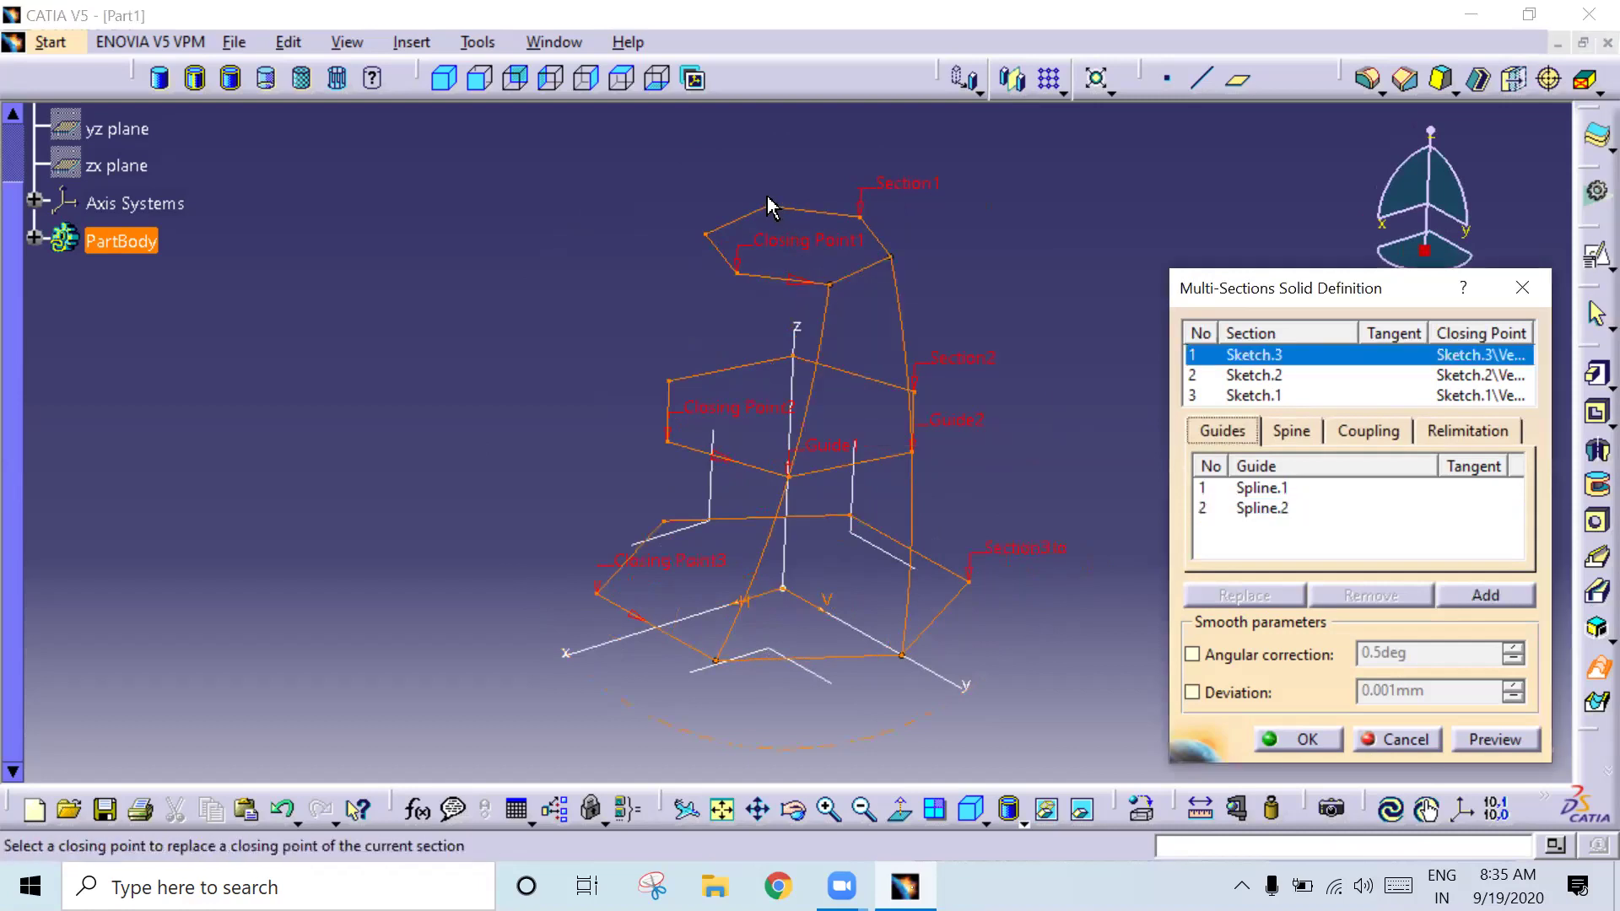
pyautogui.click(768, 206)
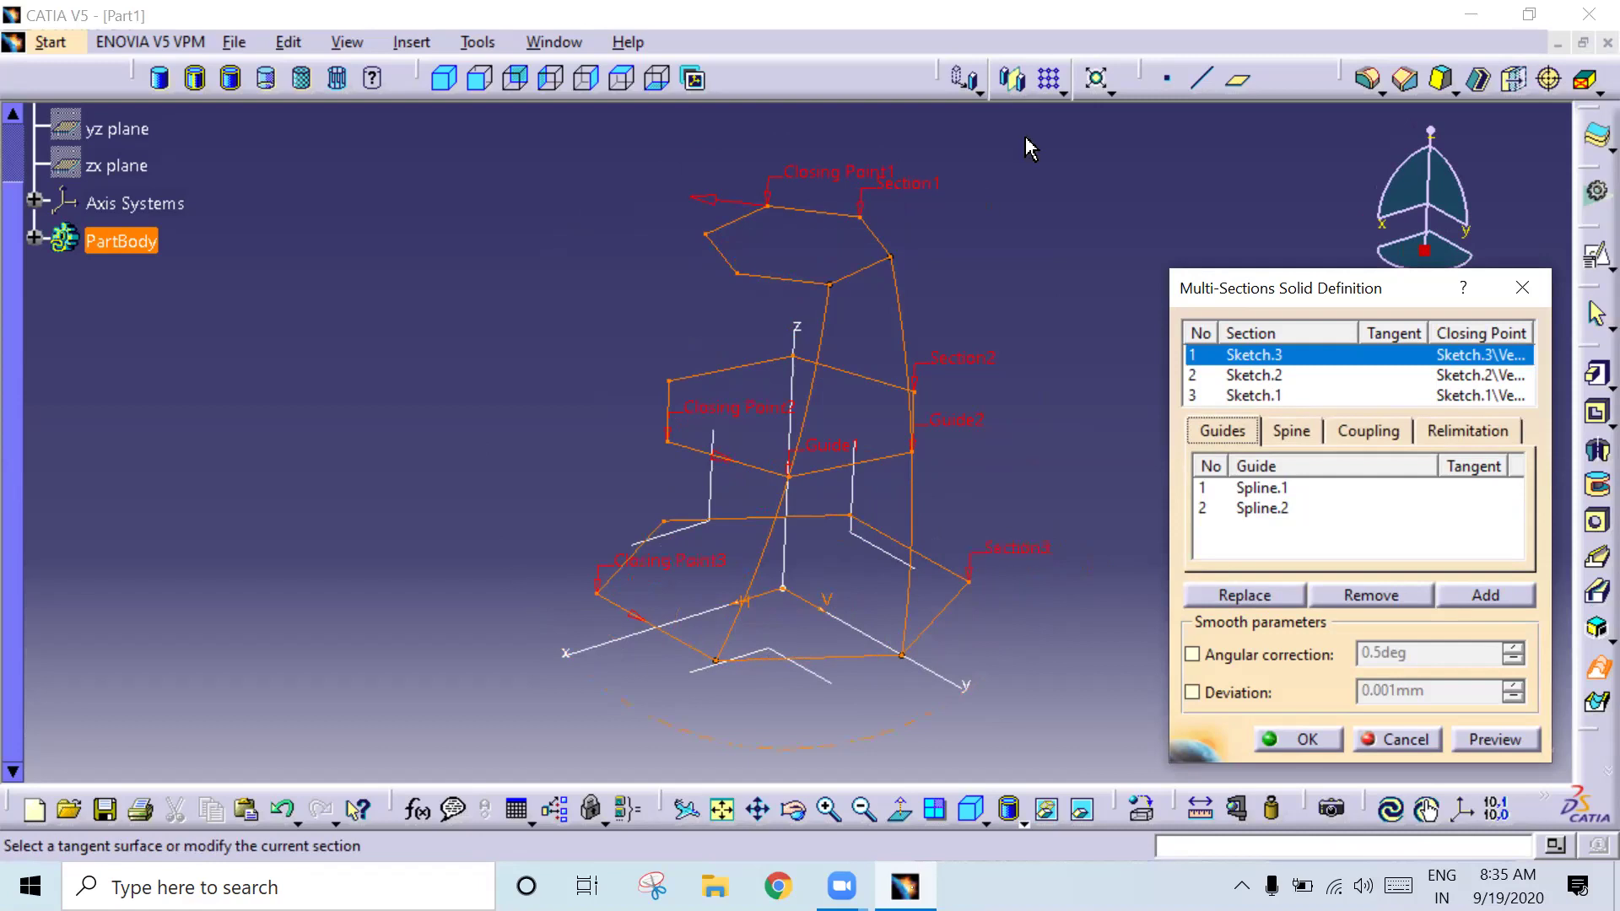
pyautogui.rightClick(811, 170)
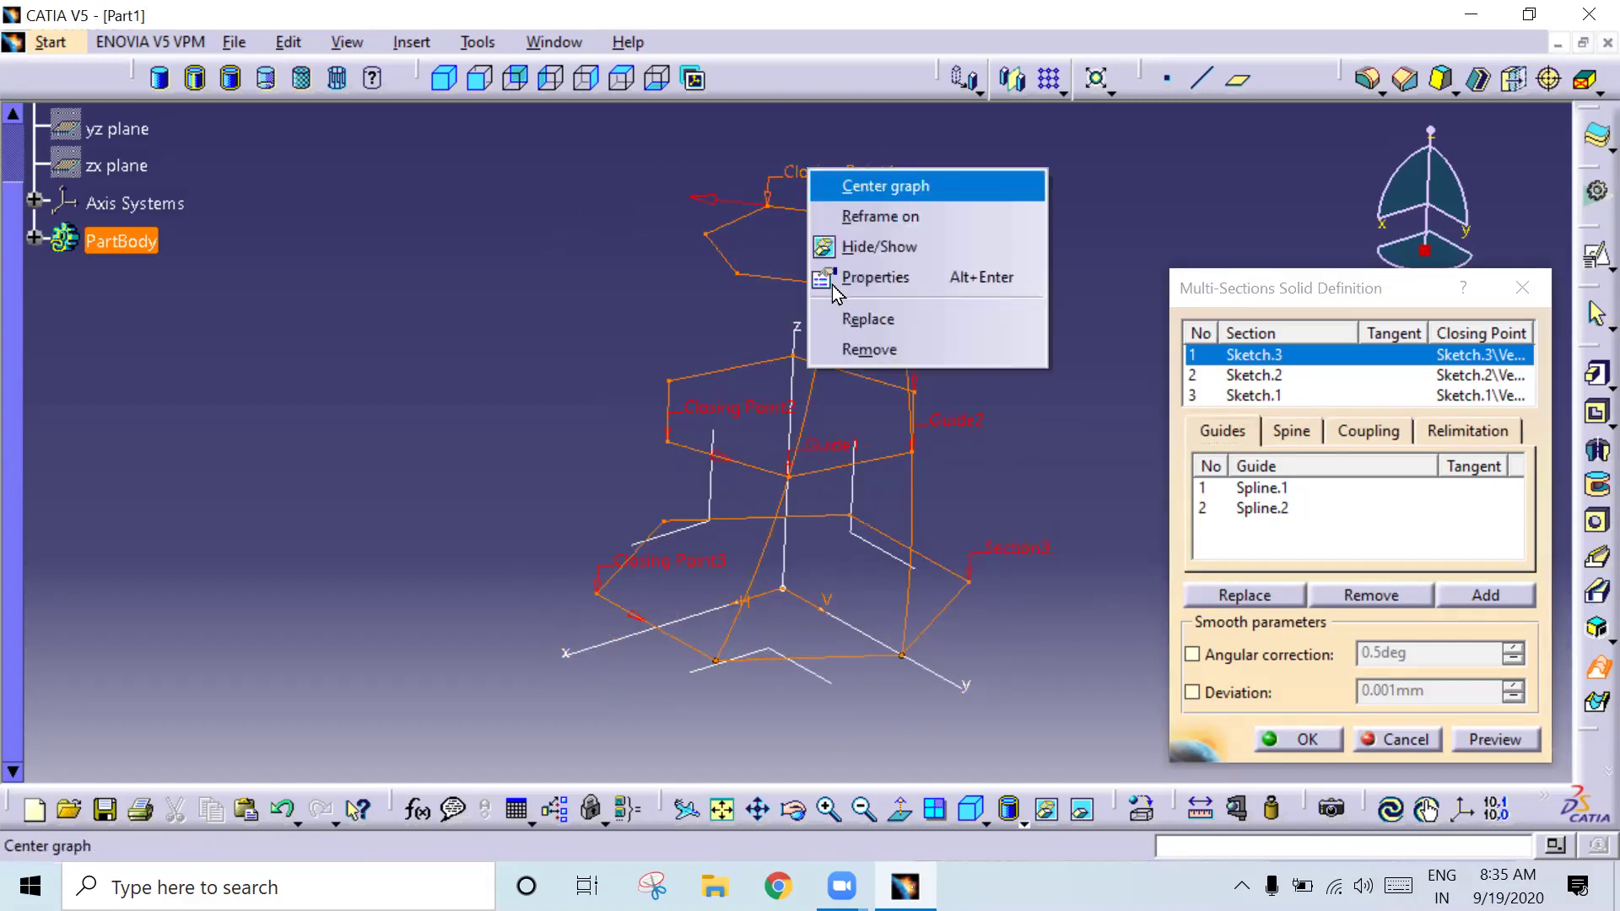
pyautogui.click(838, 321)
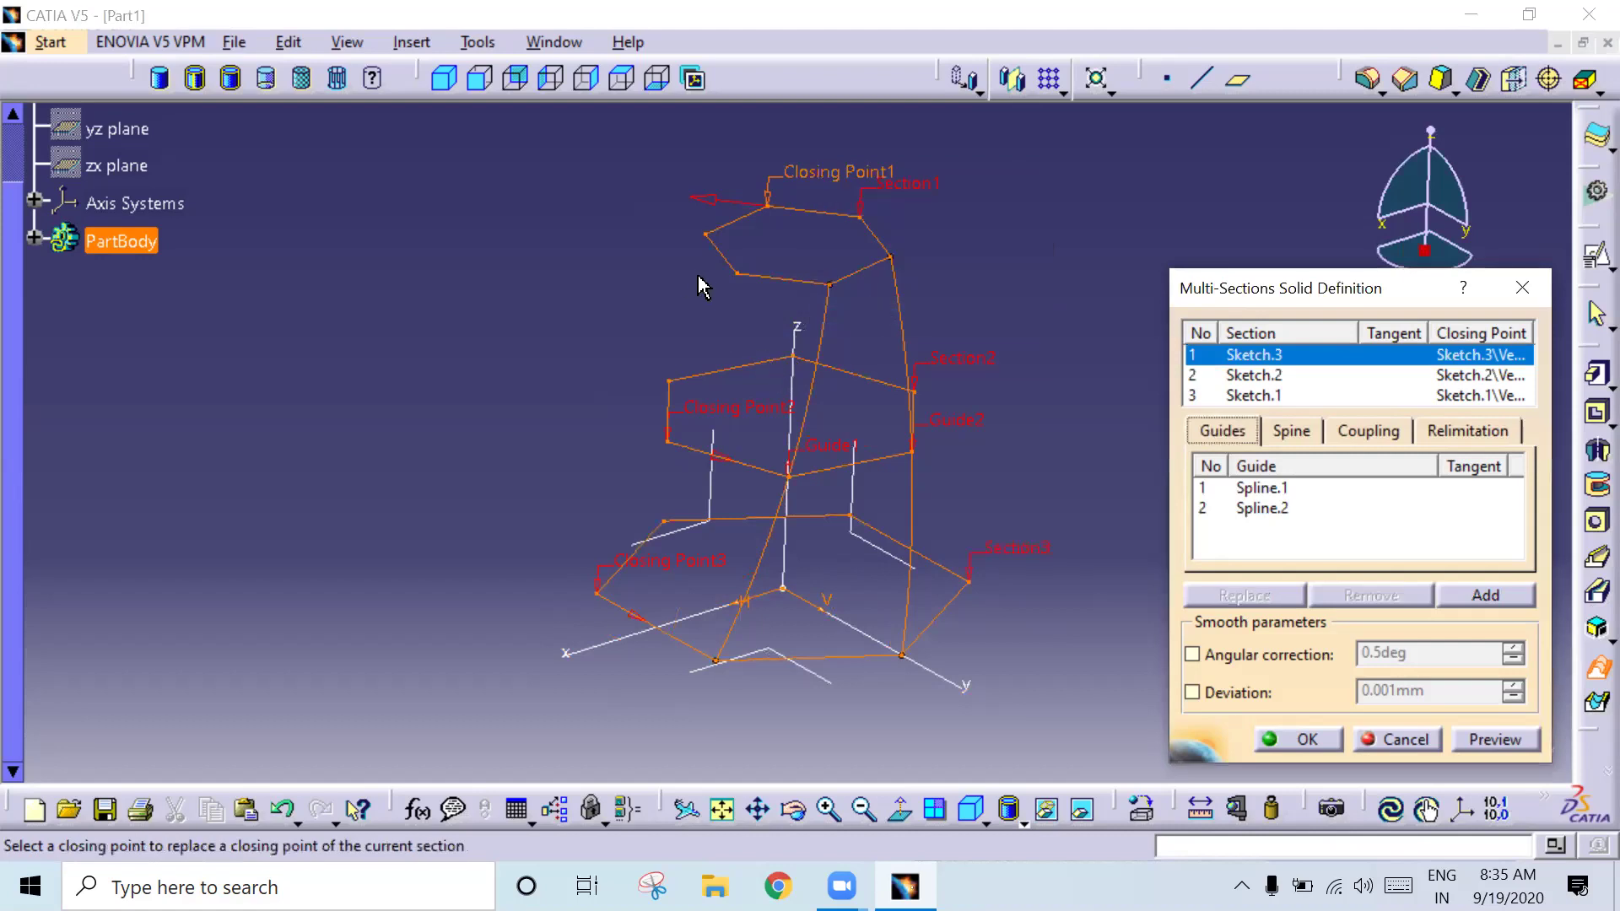
pyautogui.click(737, 274)
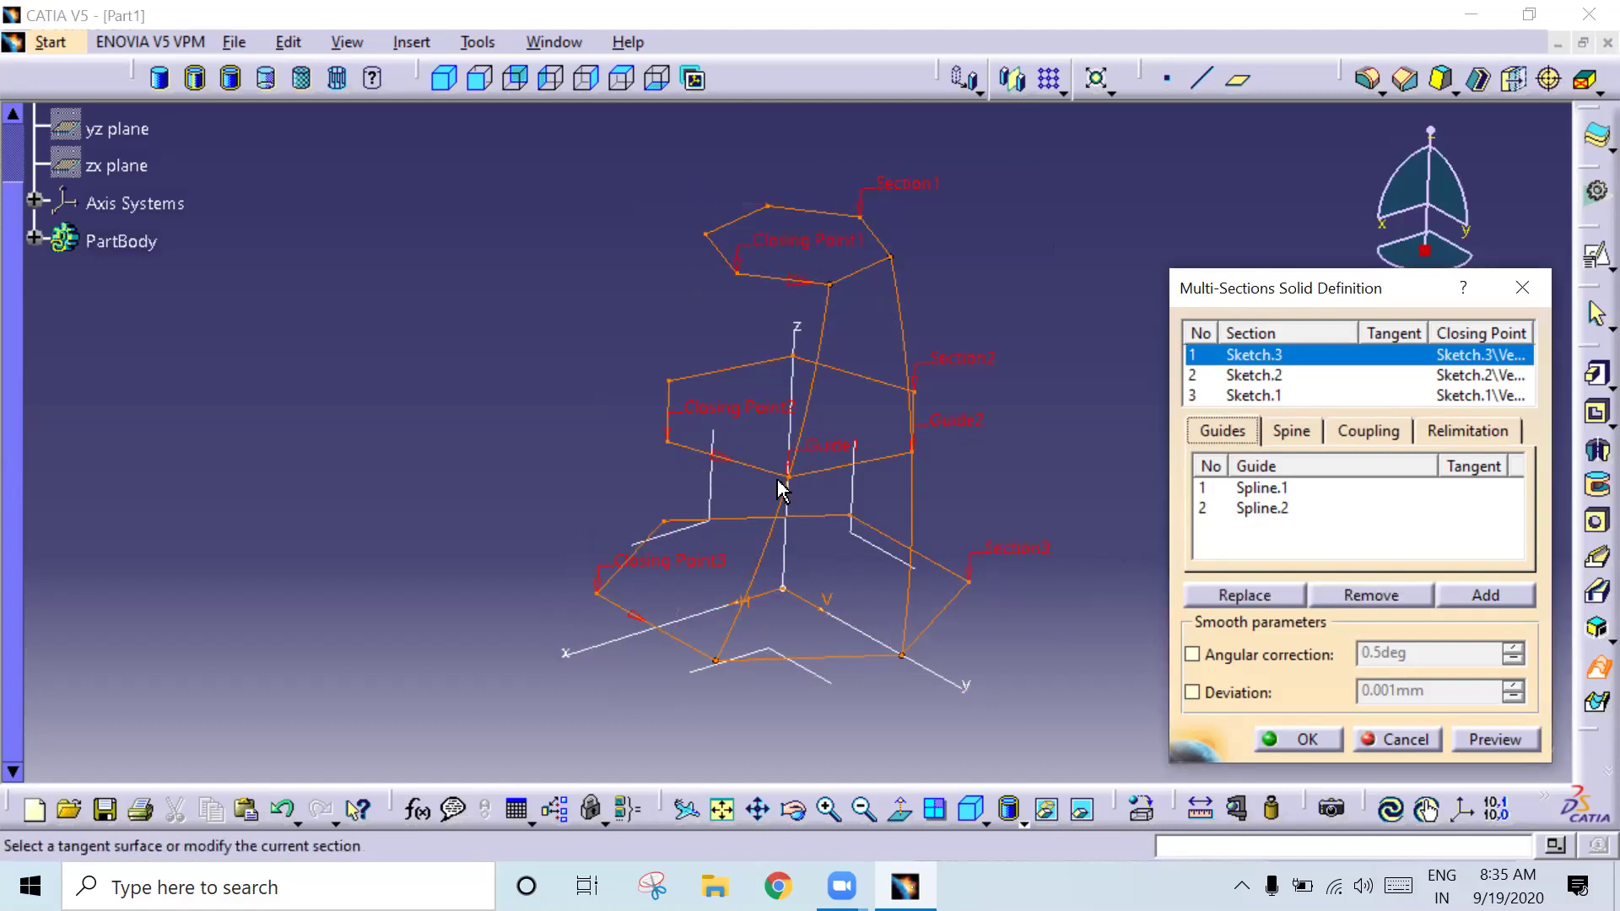
pyautogui.click(796, 280)
pyautogui.click(686, 279)
pyautogui.rightClick(787, 245)
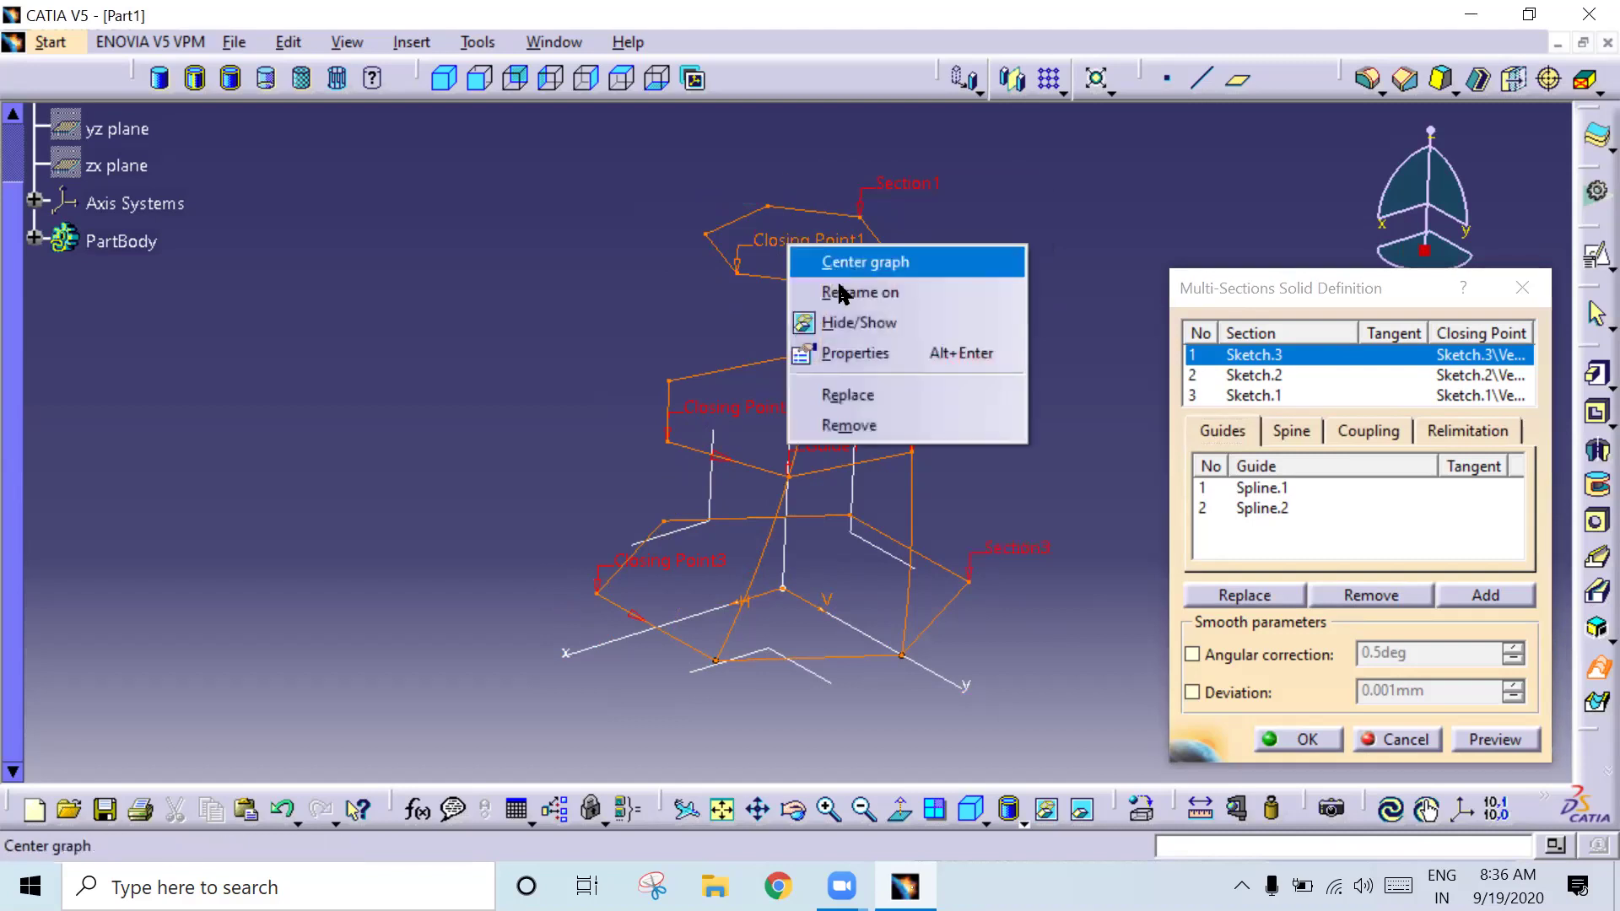
pyautogui.click(848, 392)
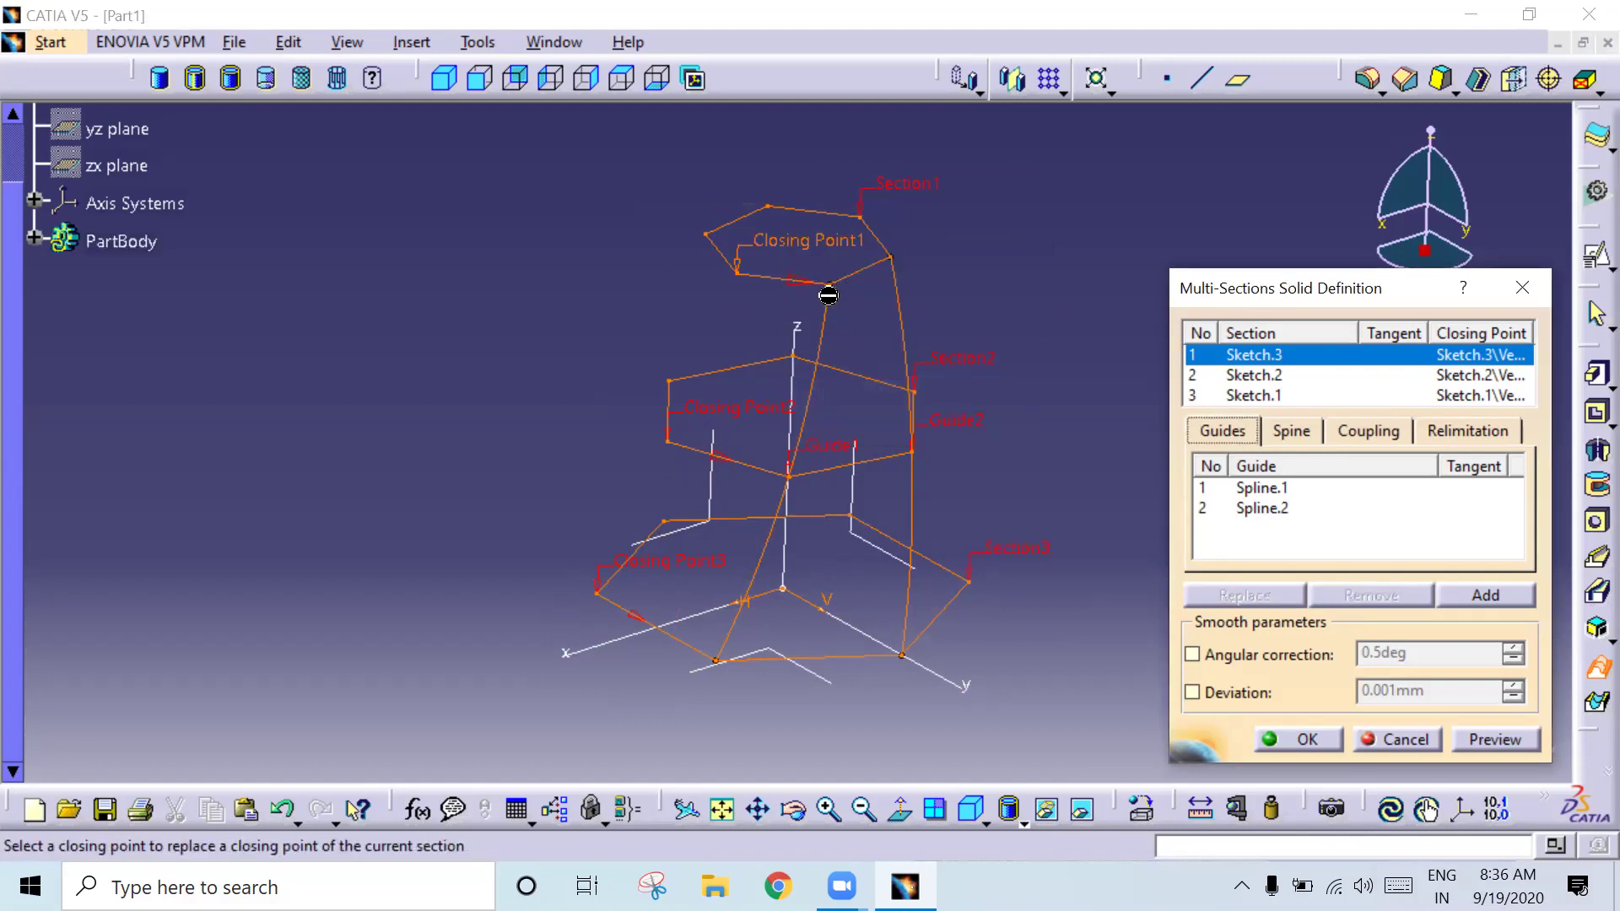
pyautogui.click(830, 287)
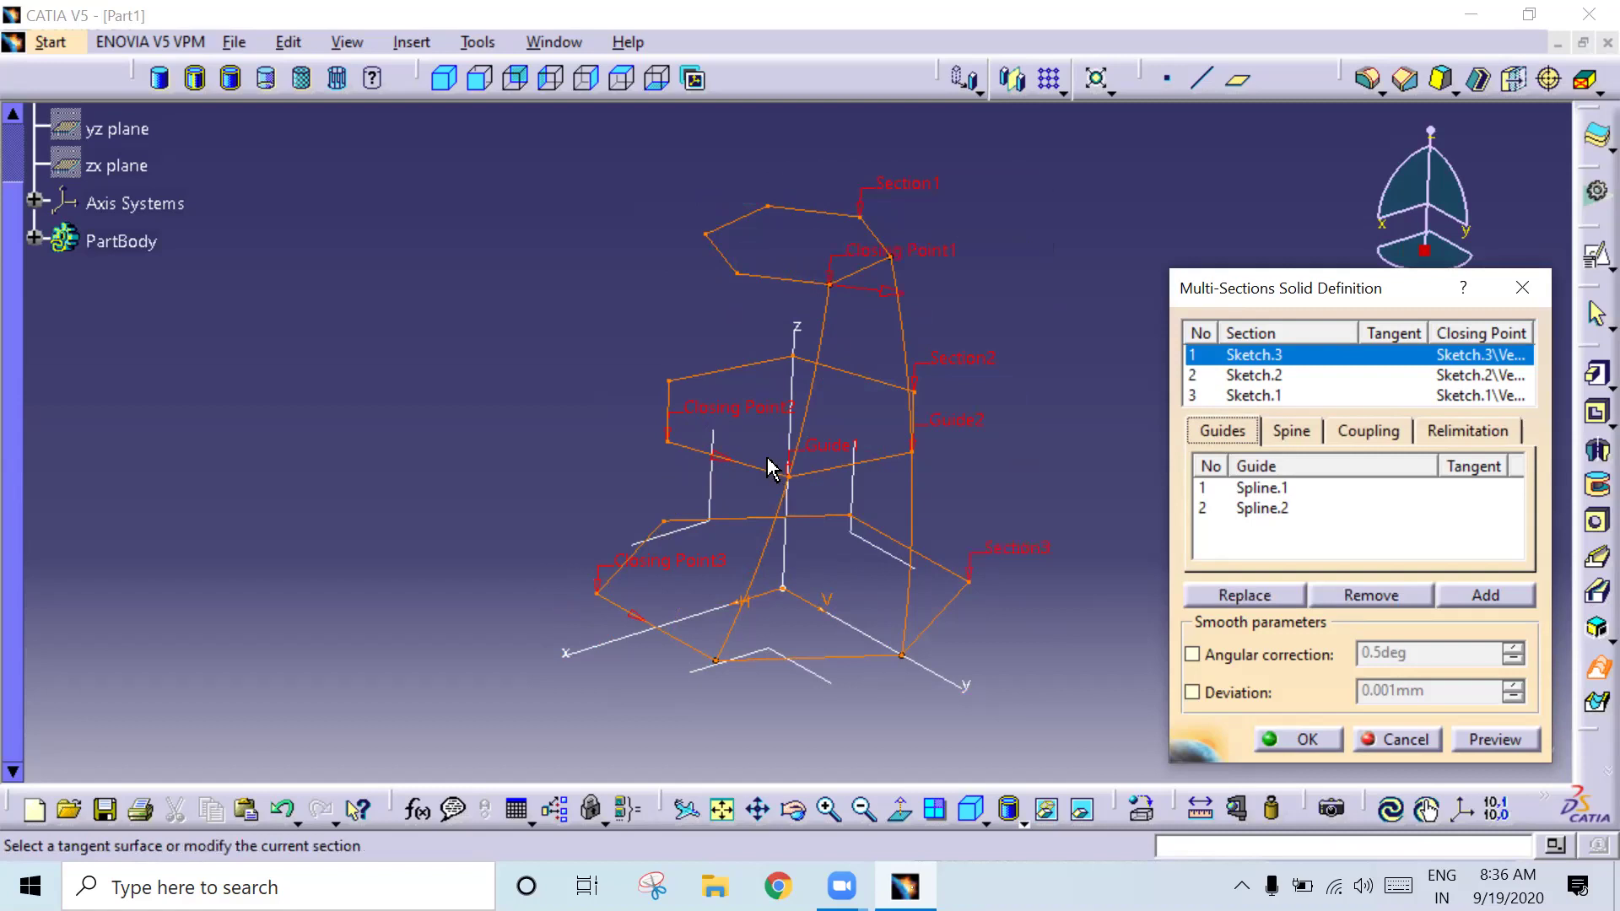
# Step: Move the middle and bottom closing points to matching vertices and reverse the bottom one's direction
pyautogui.rightClick(751, 410)
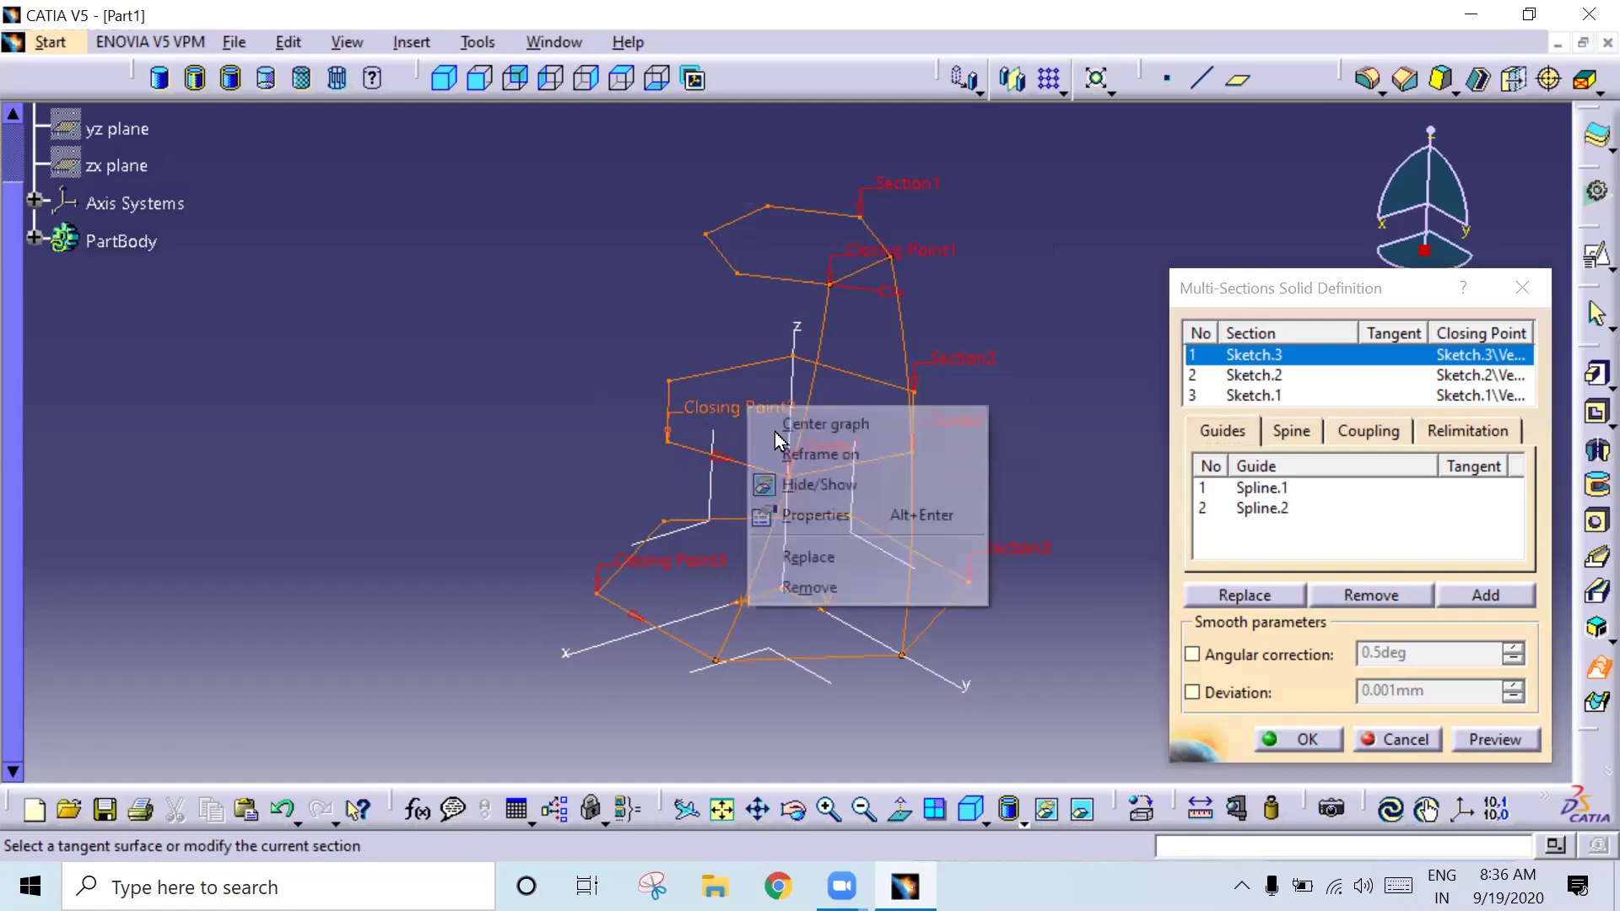
pyautogui.click(808, 557)
pyautogui.click(793, 478)
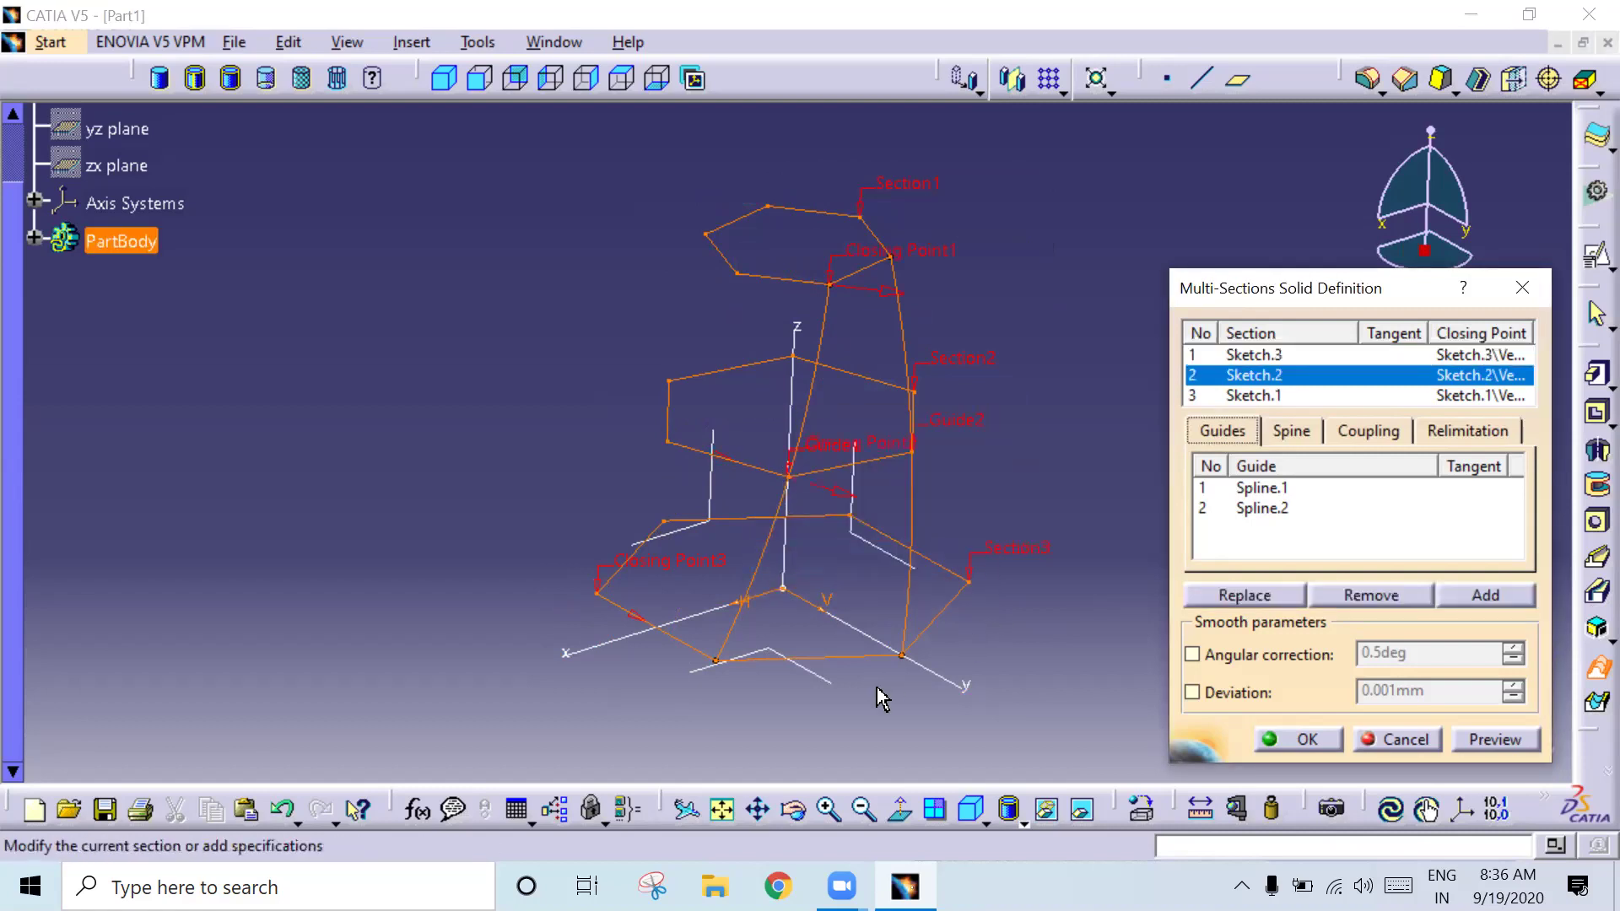
pyautogui.rightClick(658, 559)
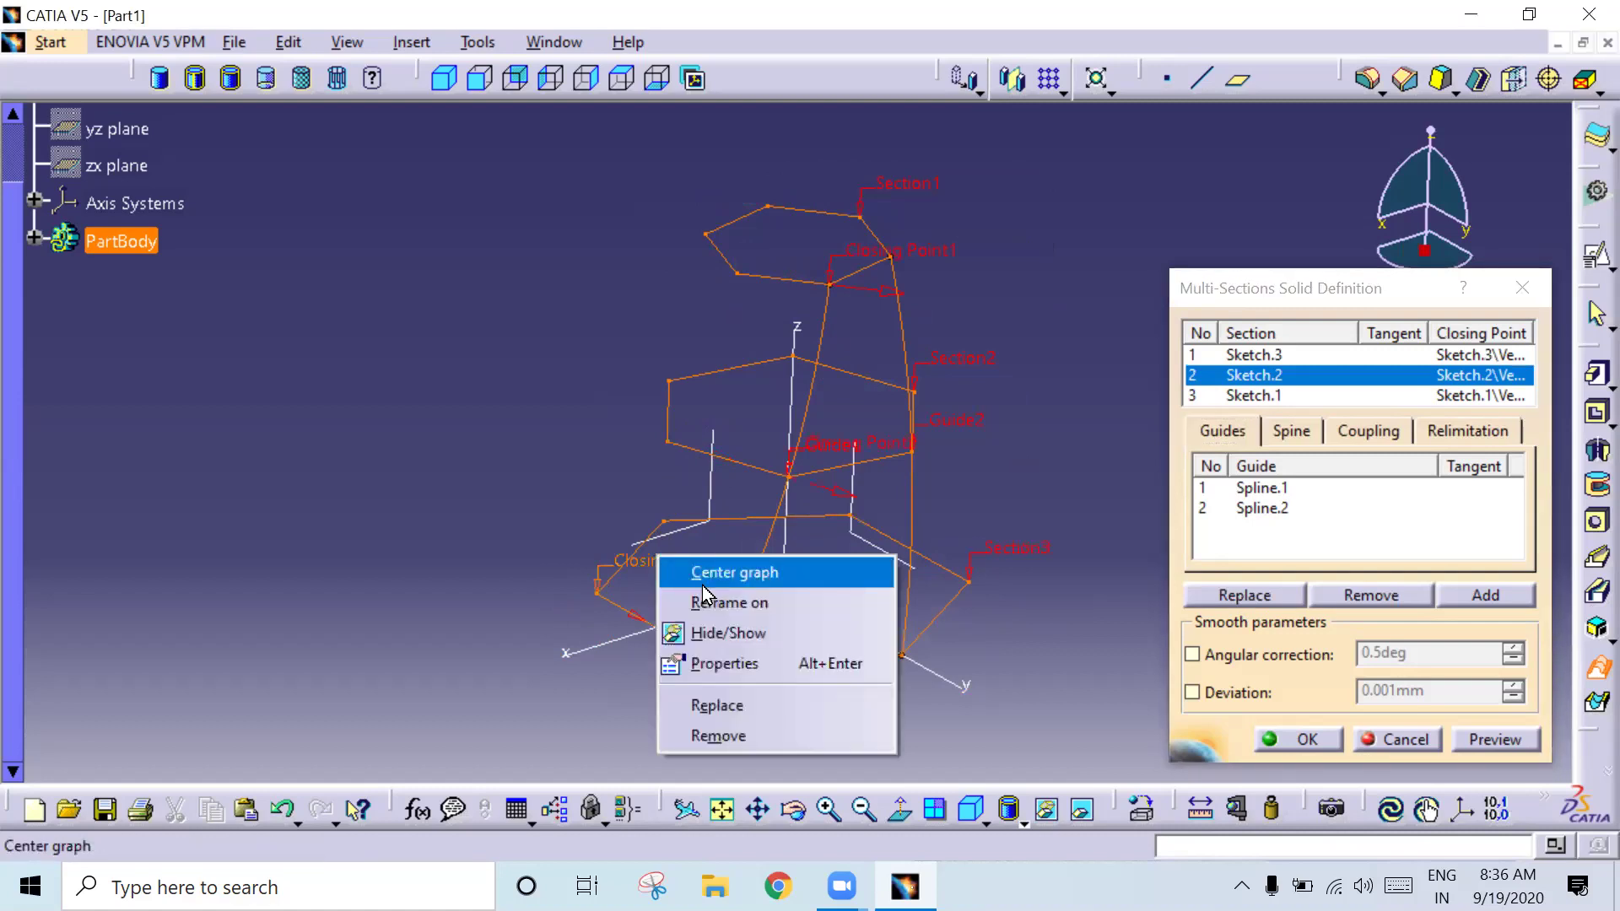
pyautogui.click(760, 703)
pyautogui.click(726, 663)
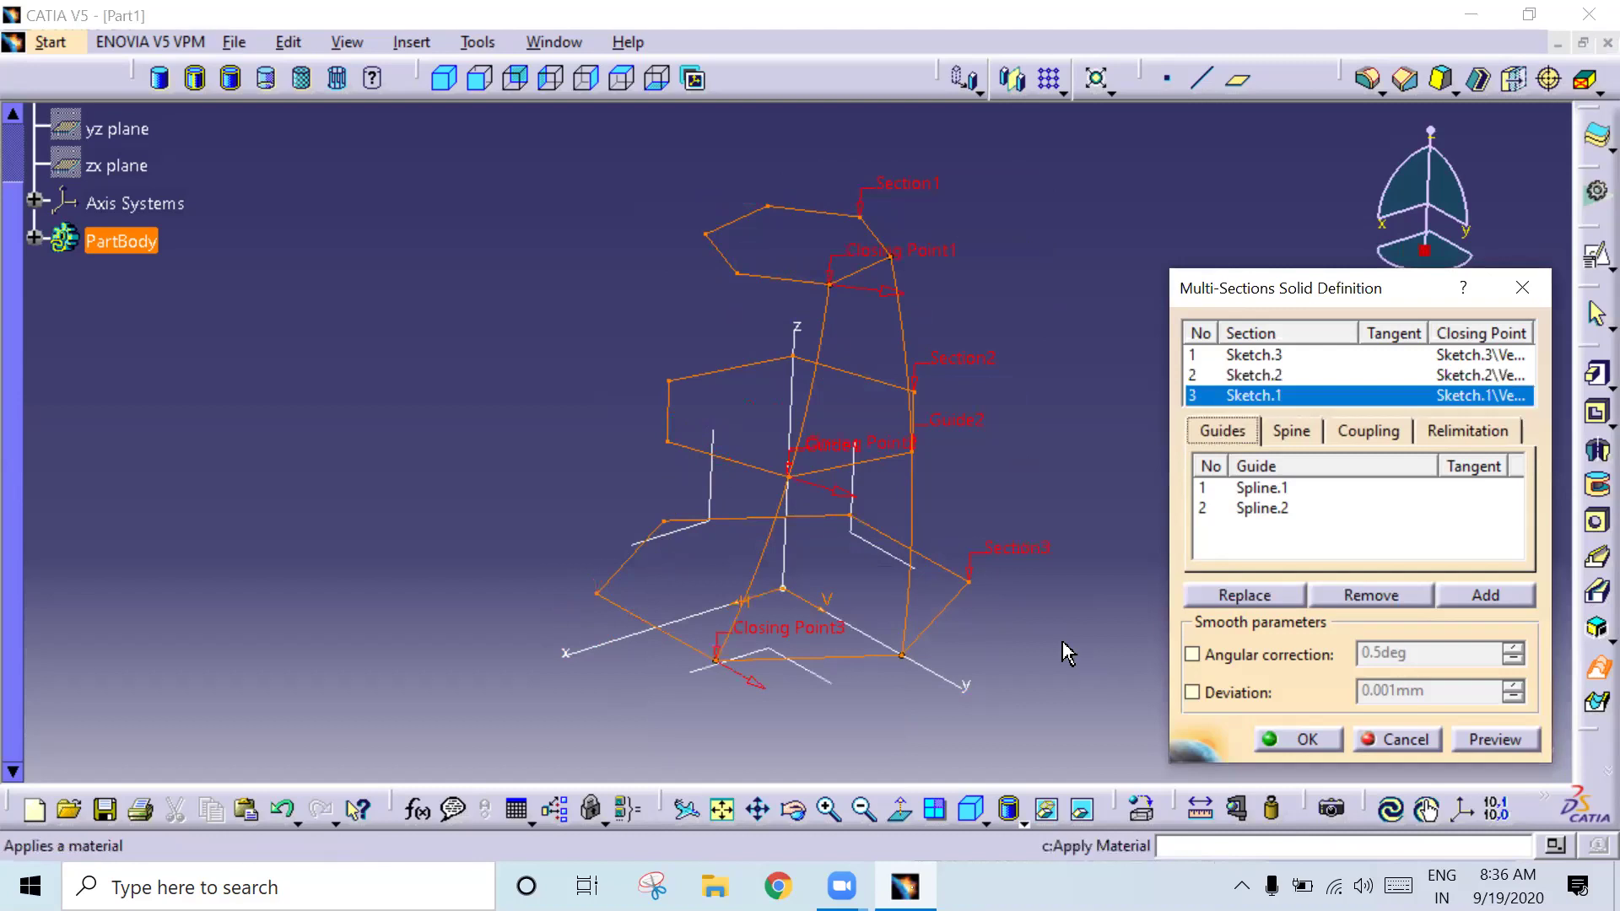
pyautogui.moveTo(976, 518)
pyautogui.mouseDown(button='middle')
pyautogui.moveTo(467, 419)
pyautogui.moveTo(707, 480)
pyautogui.moveTo(911, 405)
pyautogui.mouseUp(button='middle')
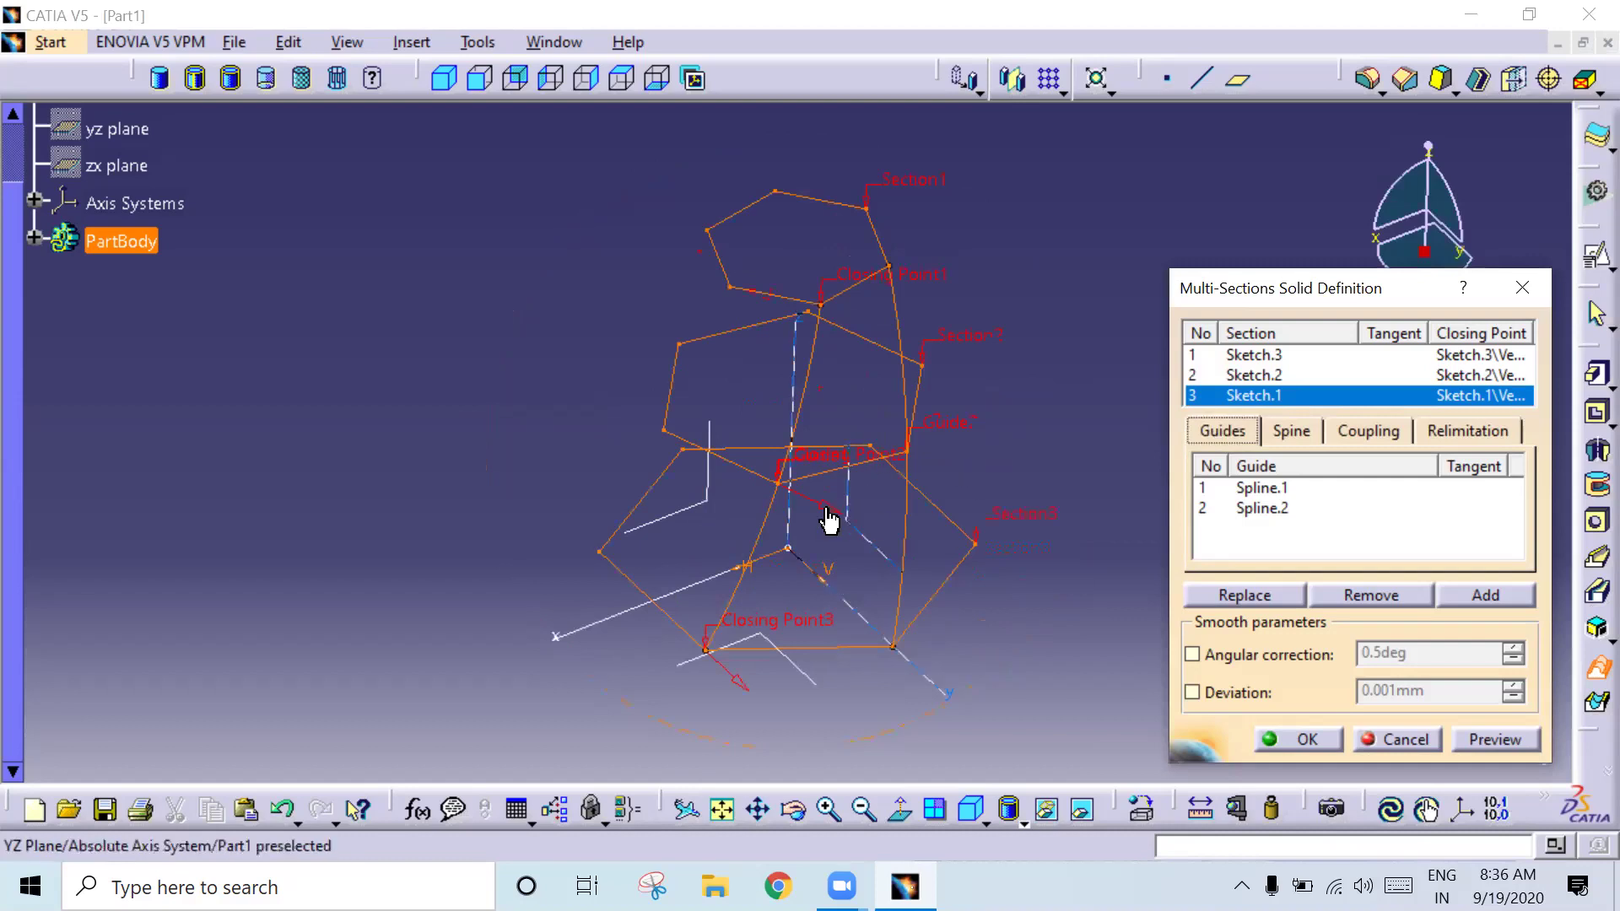
pyautogui.click(736, 685)
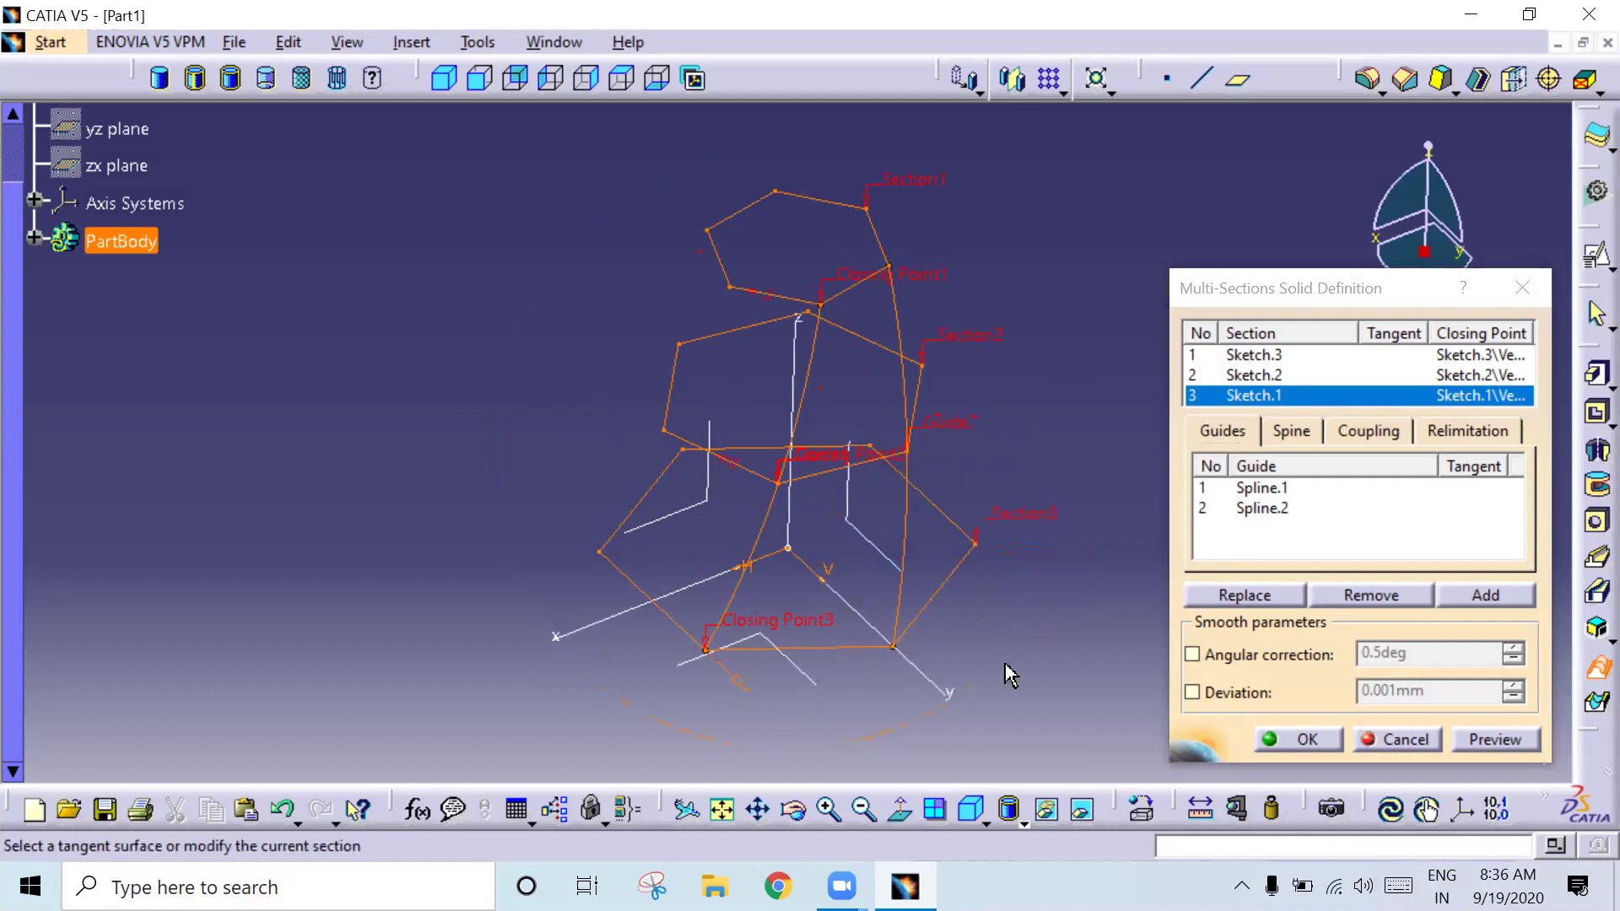
# Step: Create Multi-sections Solid.1 and orbit around the twisted hexagonal loft to inspect it
pyautogui.click(1291, 743)
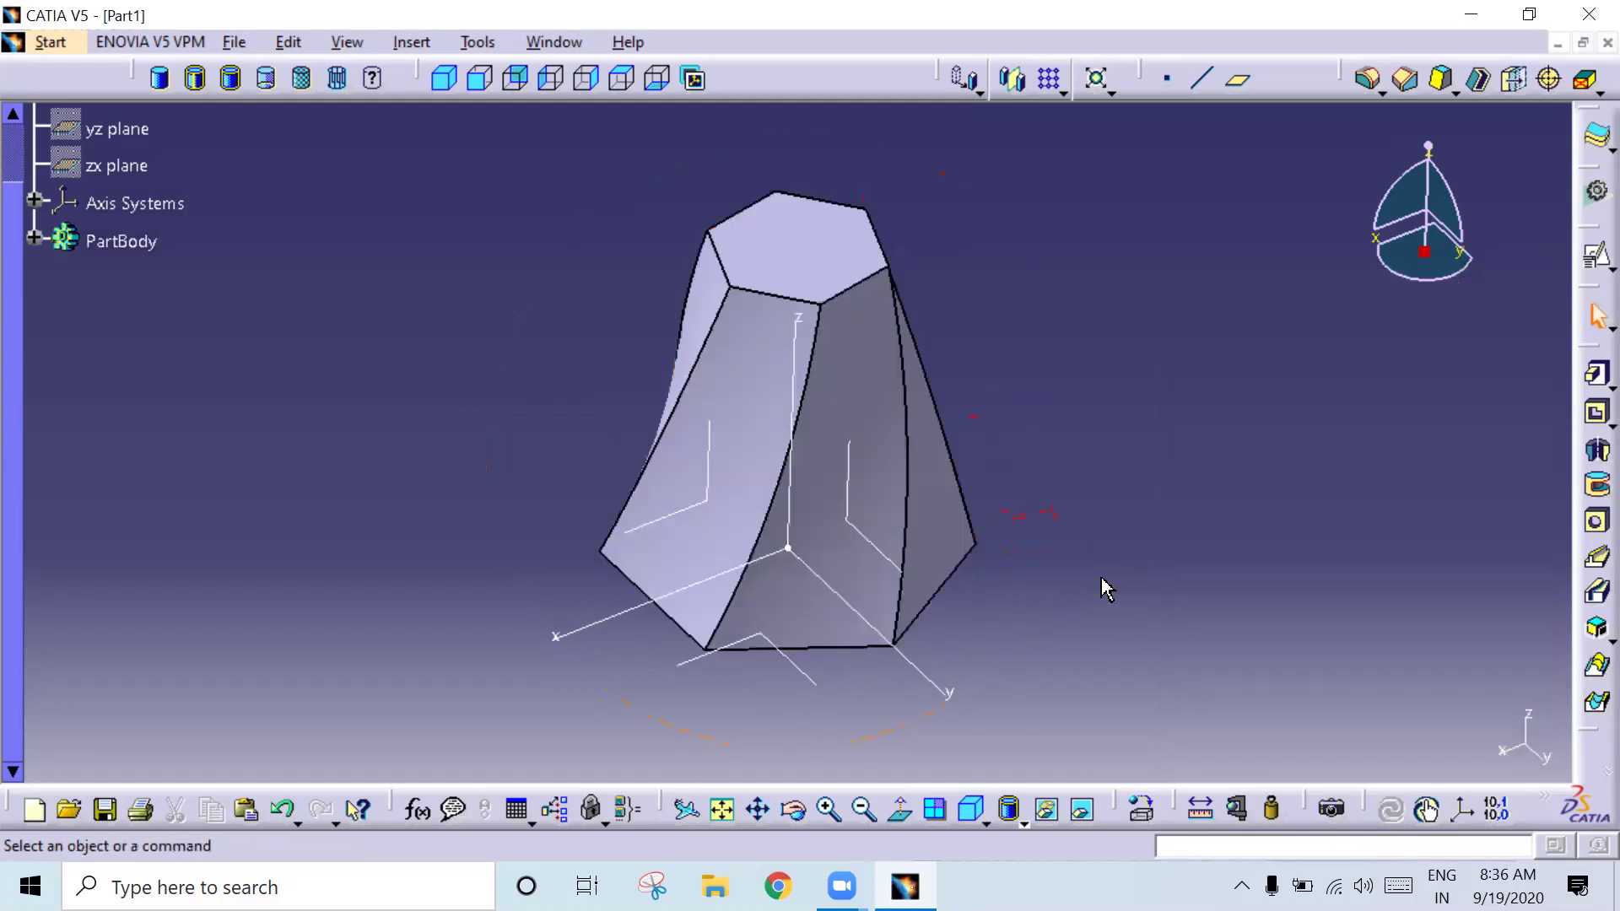
pyautogui.moveTo(1080, 578)
pyautogui.mouseDown(button='middle')
pyautogui.moveTo(961, 546)
pyautogui.moveTo(916, 488)
pyautogui.moveTo(983, 335)
pyautogui.moveTo(1006, 364)
pyautogui.mouseUp(button='middle')
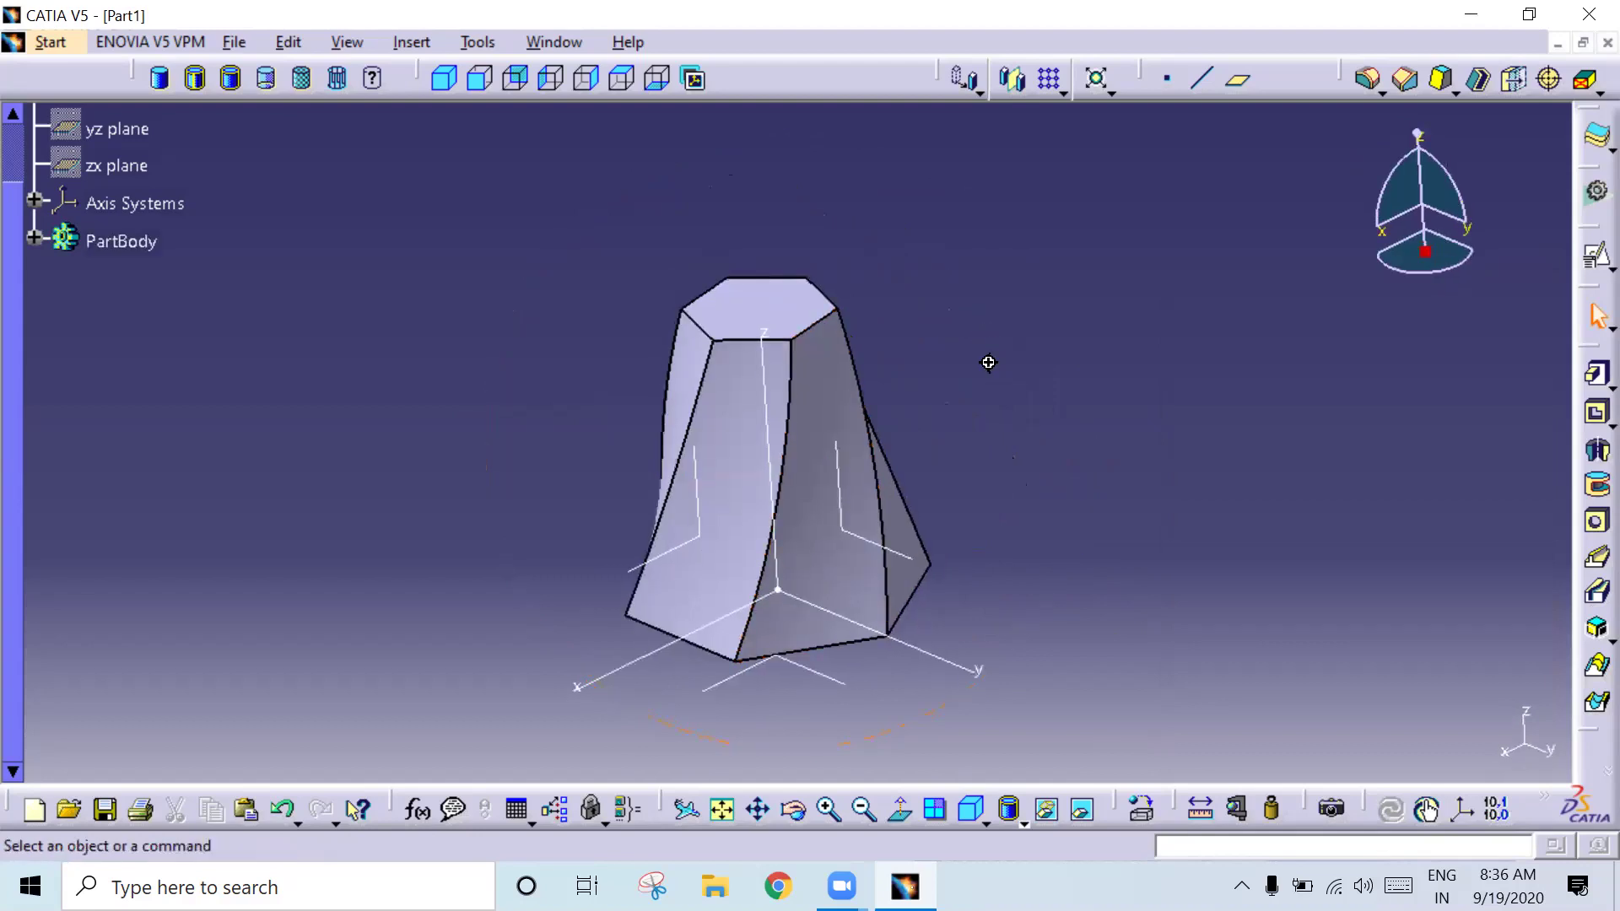
pyautogui.moveTo(989, 362); pyautogui.dragTo(1081, 282, button='middle')
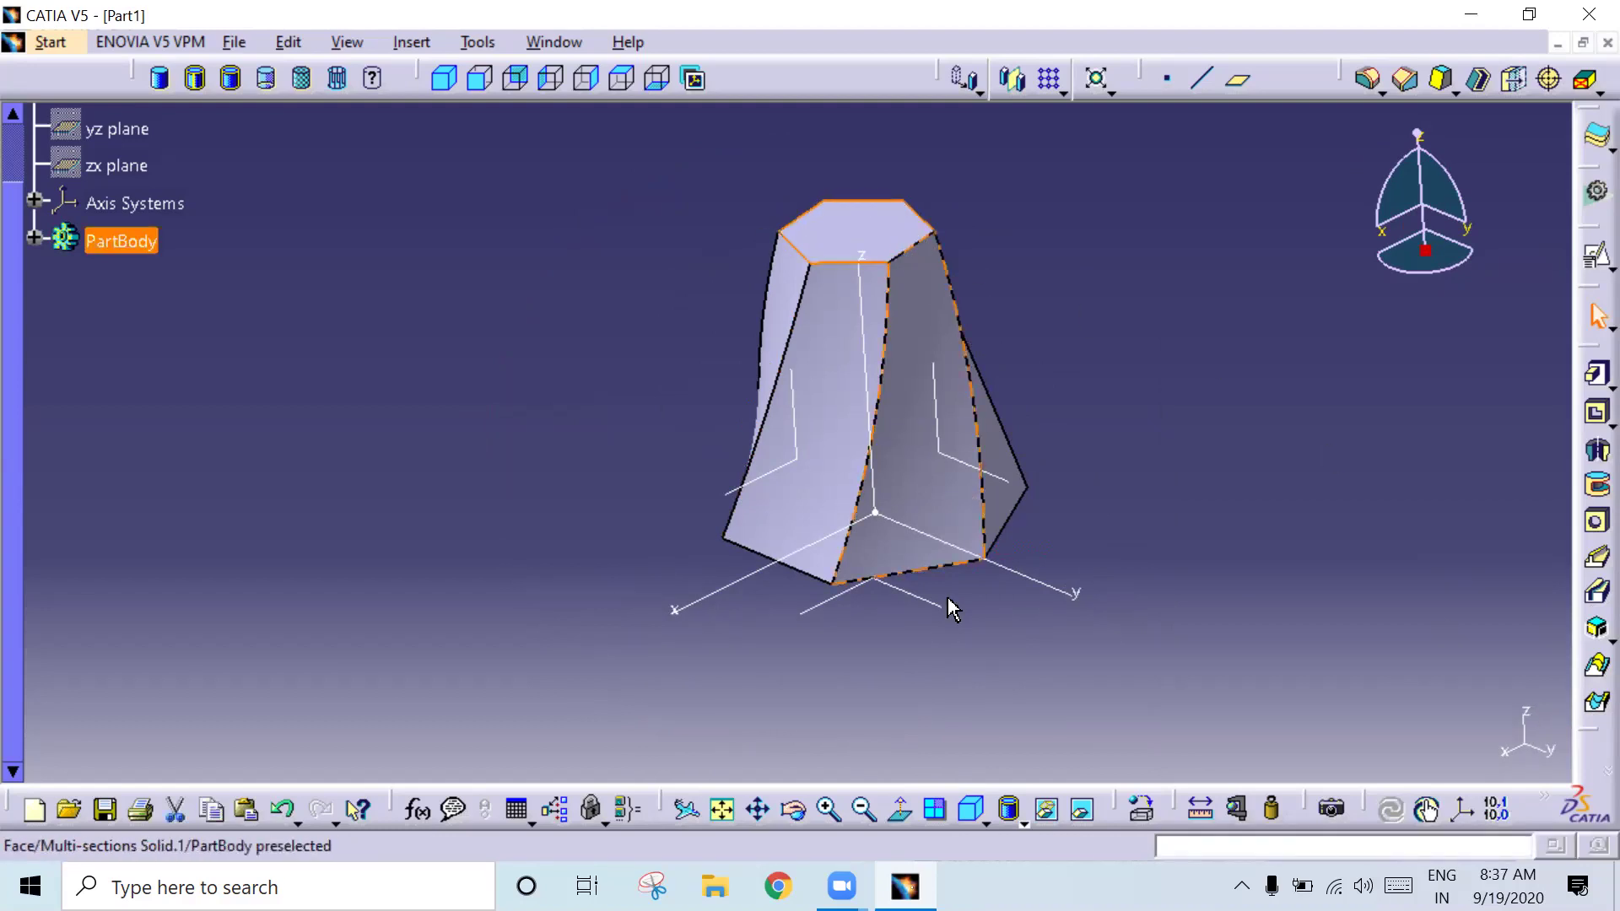
pyautogui.moveTo(940, 539); pyautogui.dragTo(873, 311, button='middle')
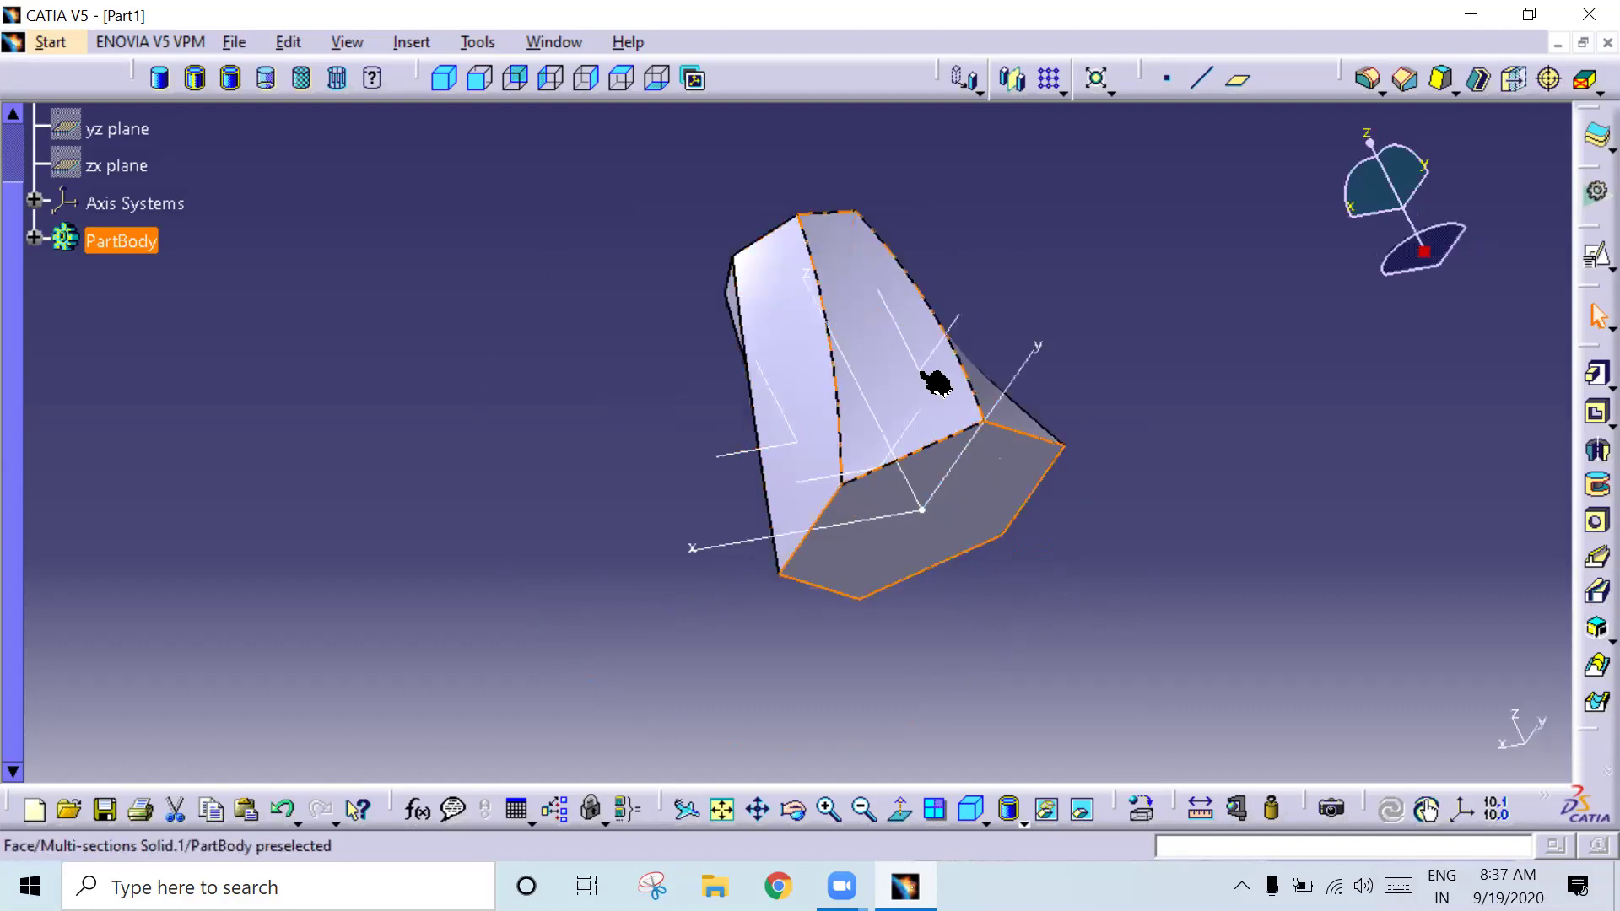
pyautogui.moveTo(900, 279); pyautogui.dragTo(915, 560, button='middle')
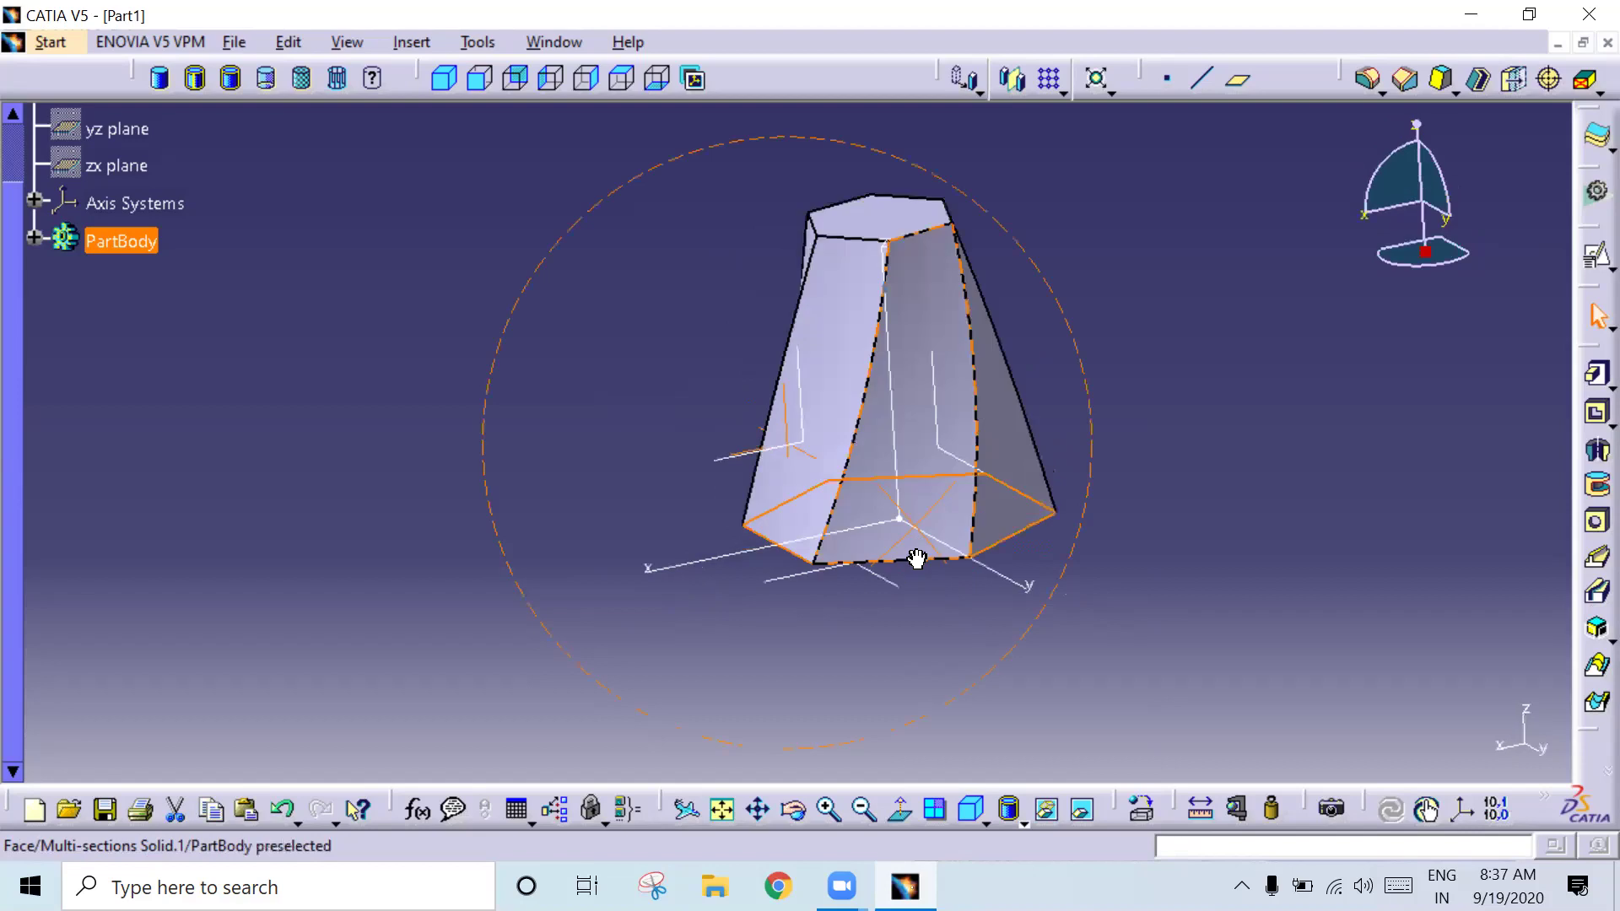
pyautogui.moveTo(1063, 449); pyautogui.dragTo(1060, 468, button='middle')
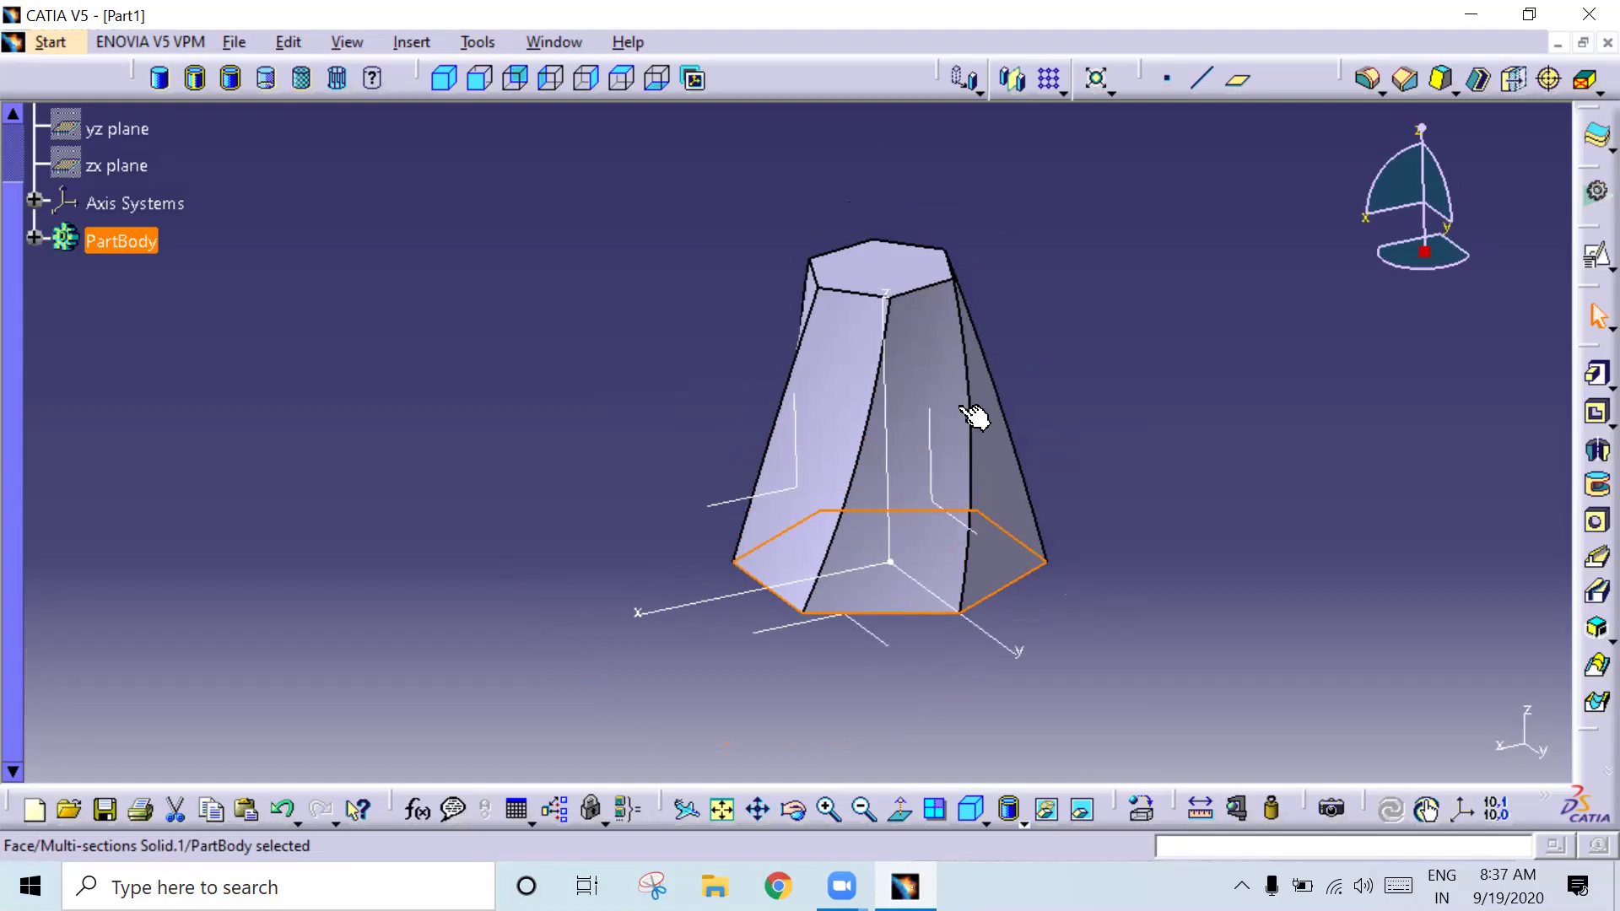
# Step: Delete the lofted solid
pyautogui.click(933, 354)
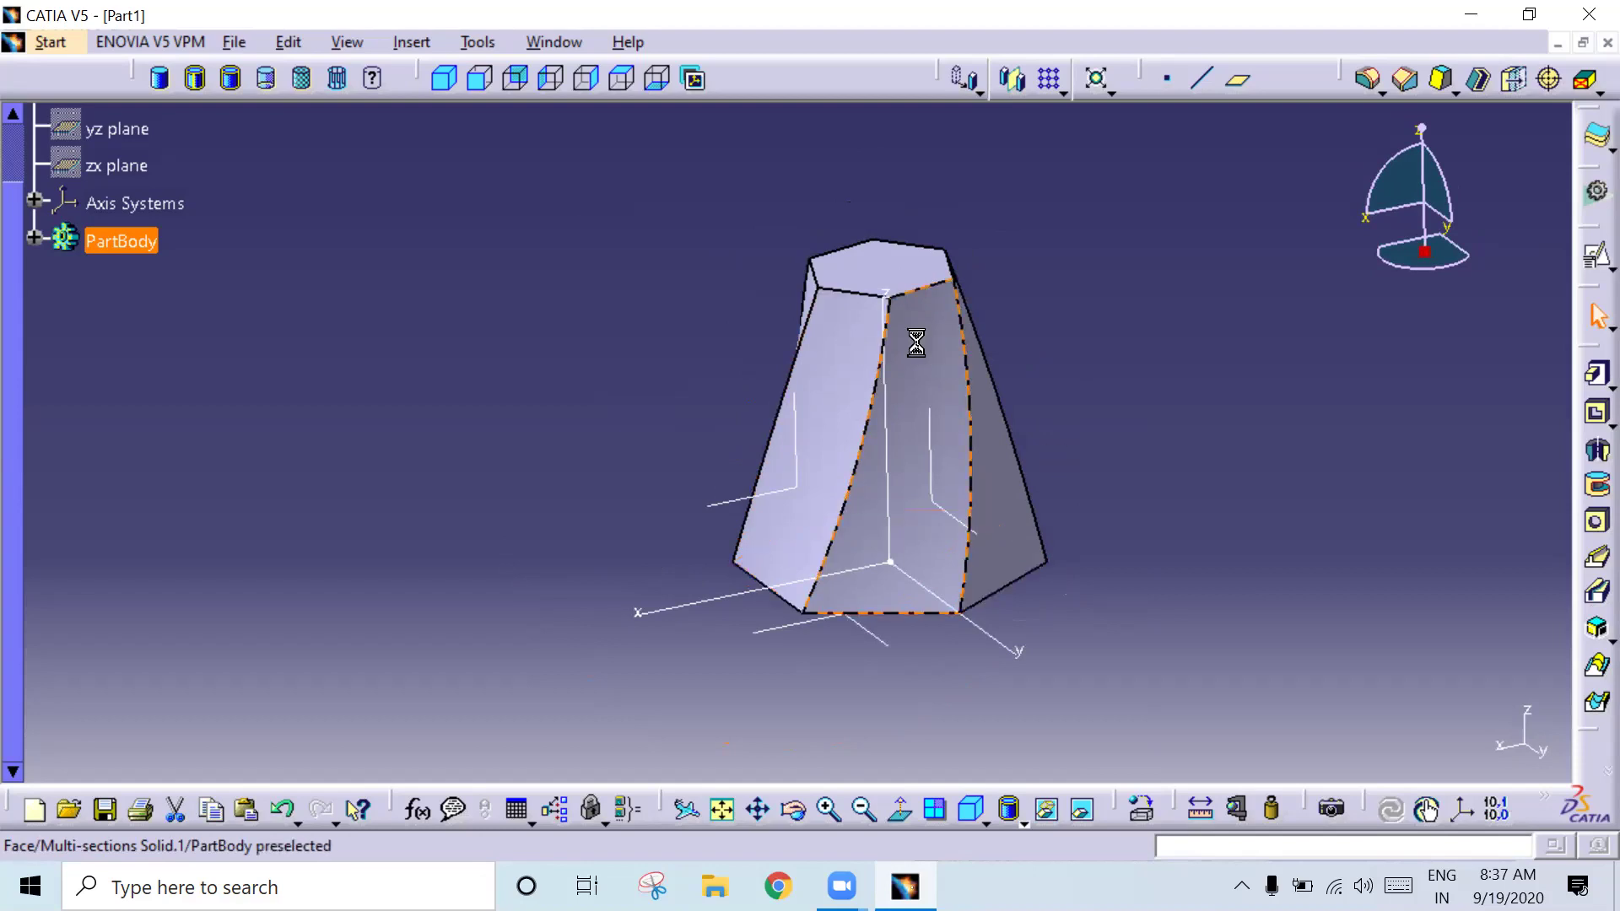
pyautogui.press('Delete')
pyautogui.press('Return')
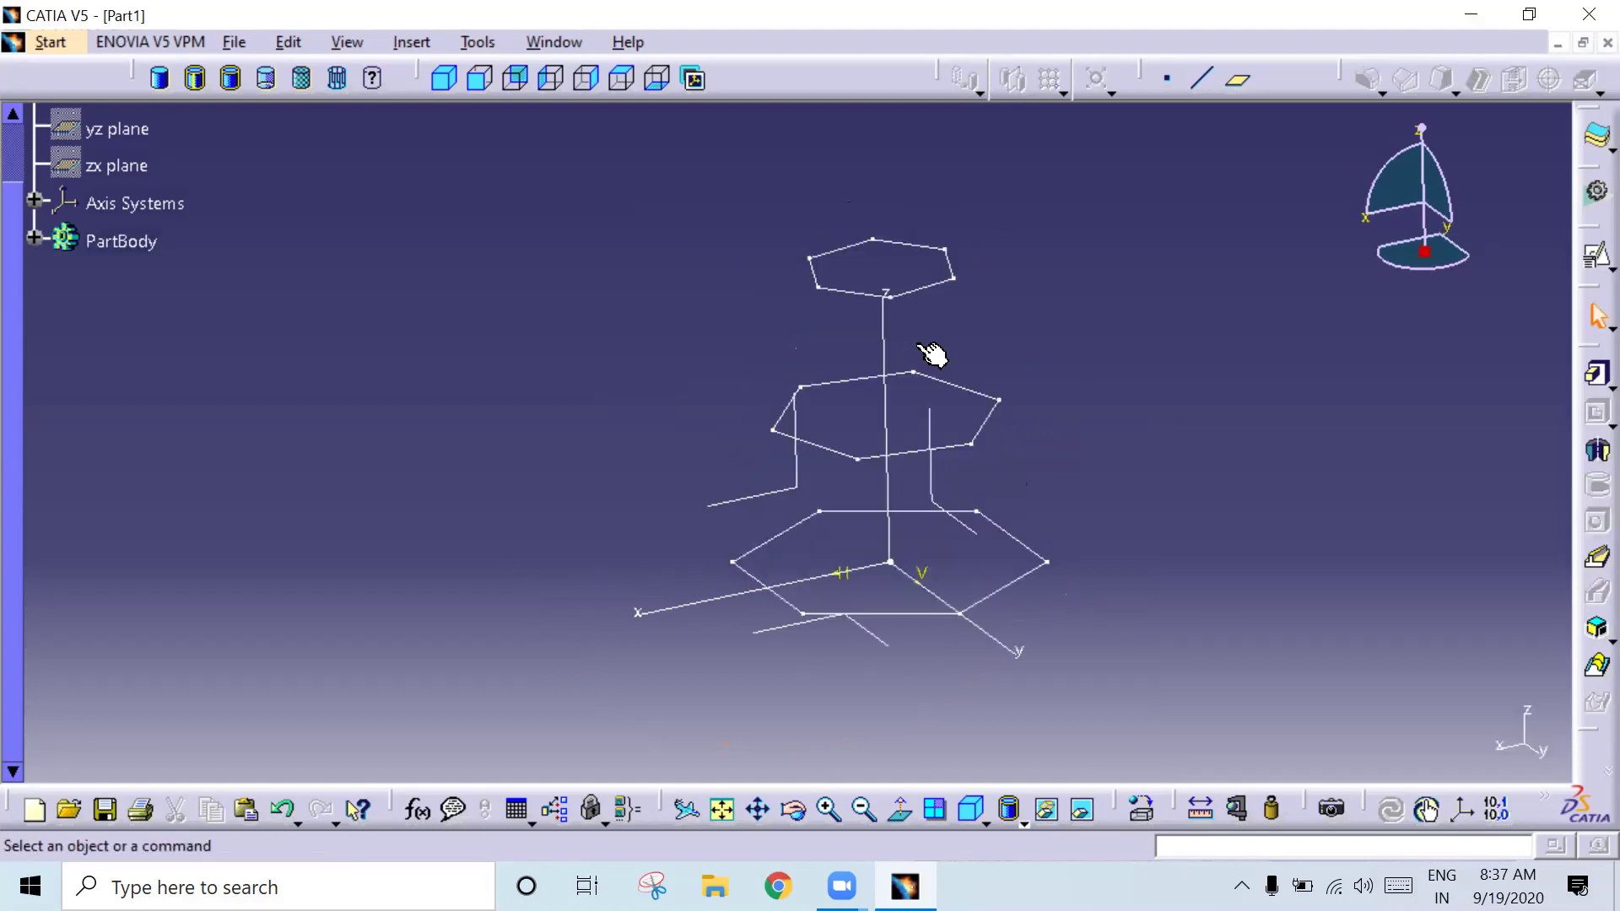
# Step: Delete the top, middle and bottom hexagon sketches one after another
pyautogui.click(862, 297)
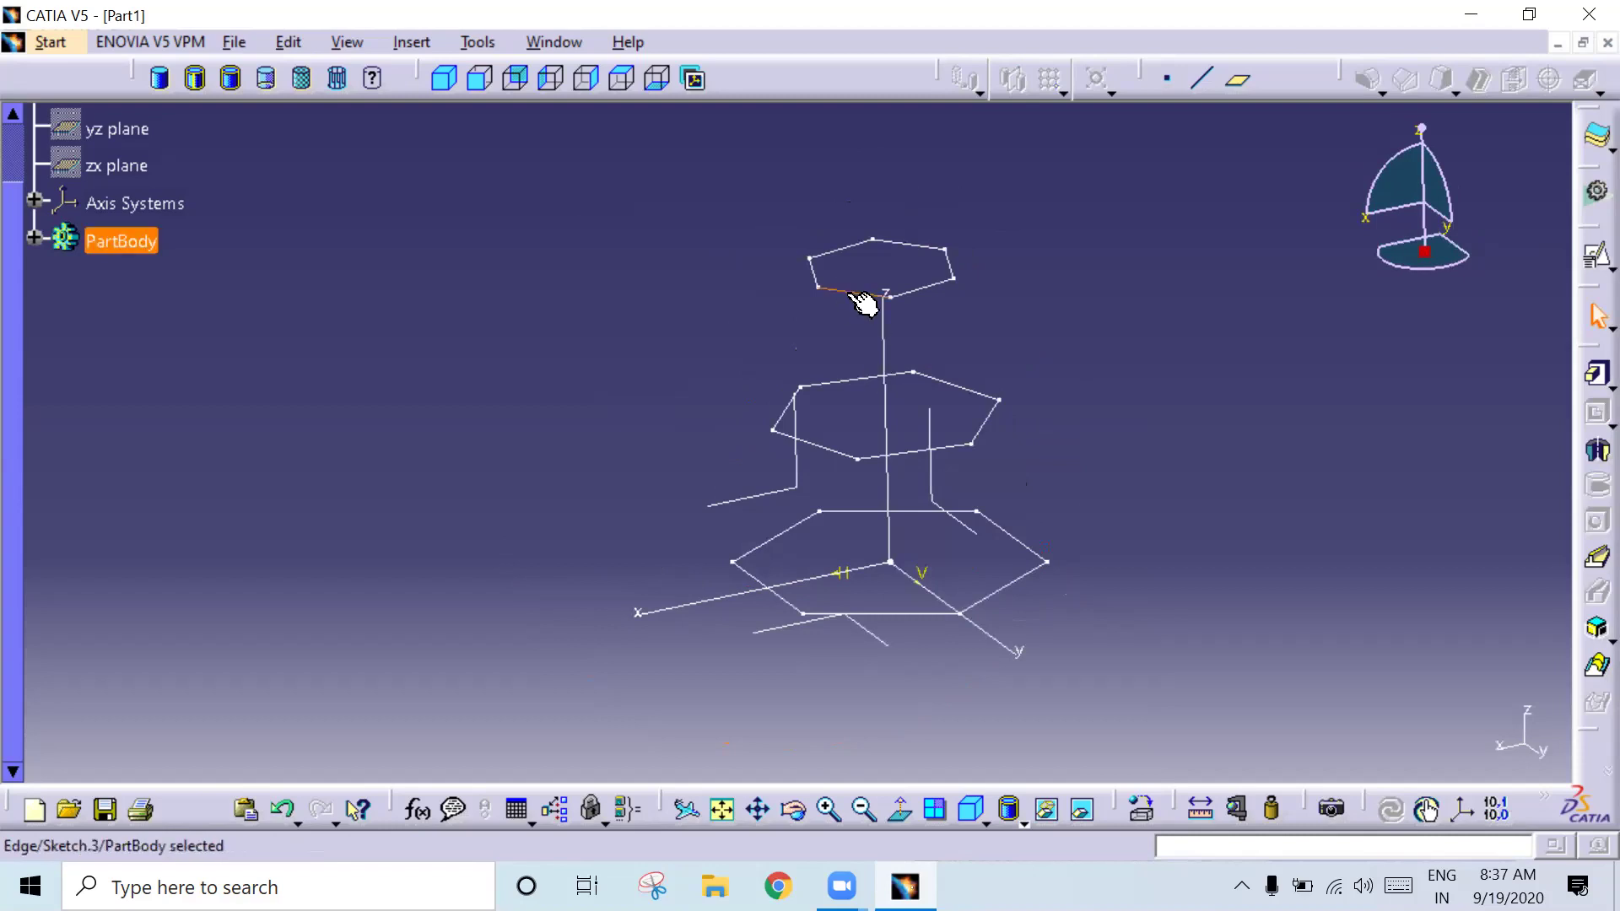
pyautogui.press('Delete')
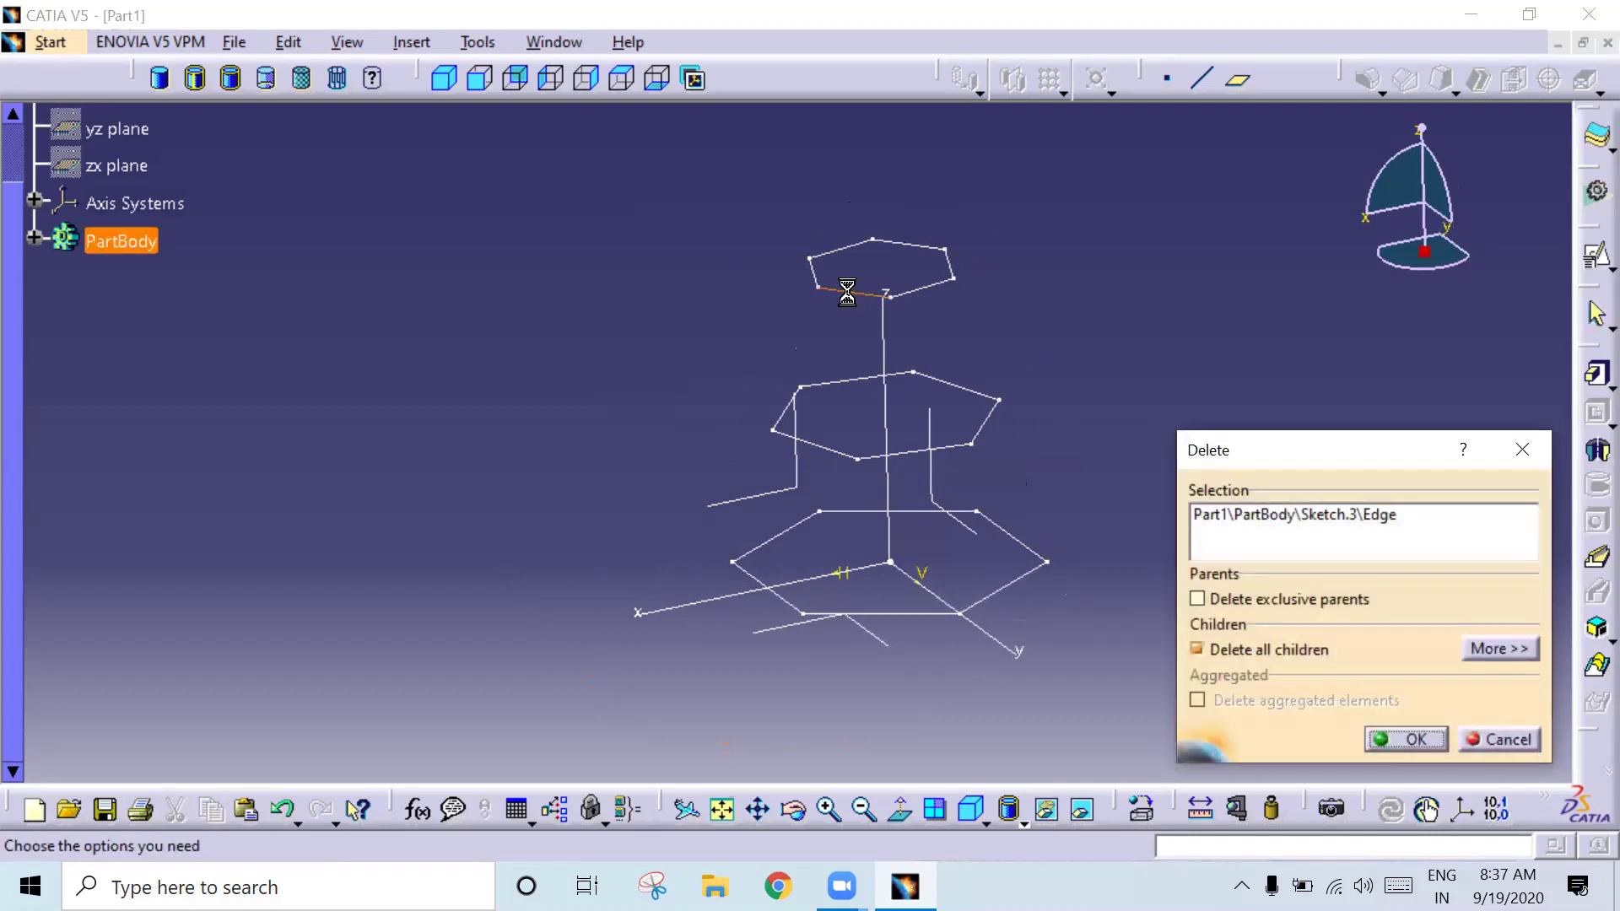
pyautogui.press('Return')
pyautogui.click(853, 381)
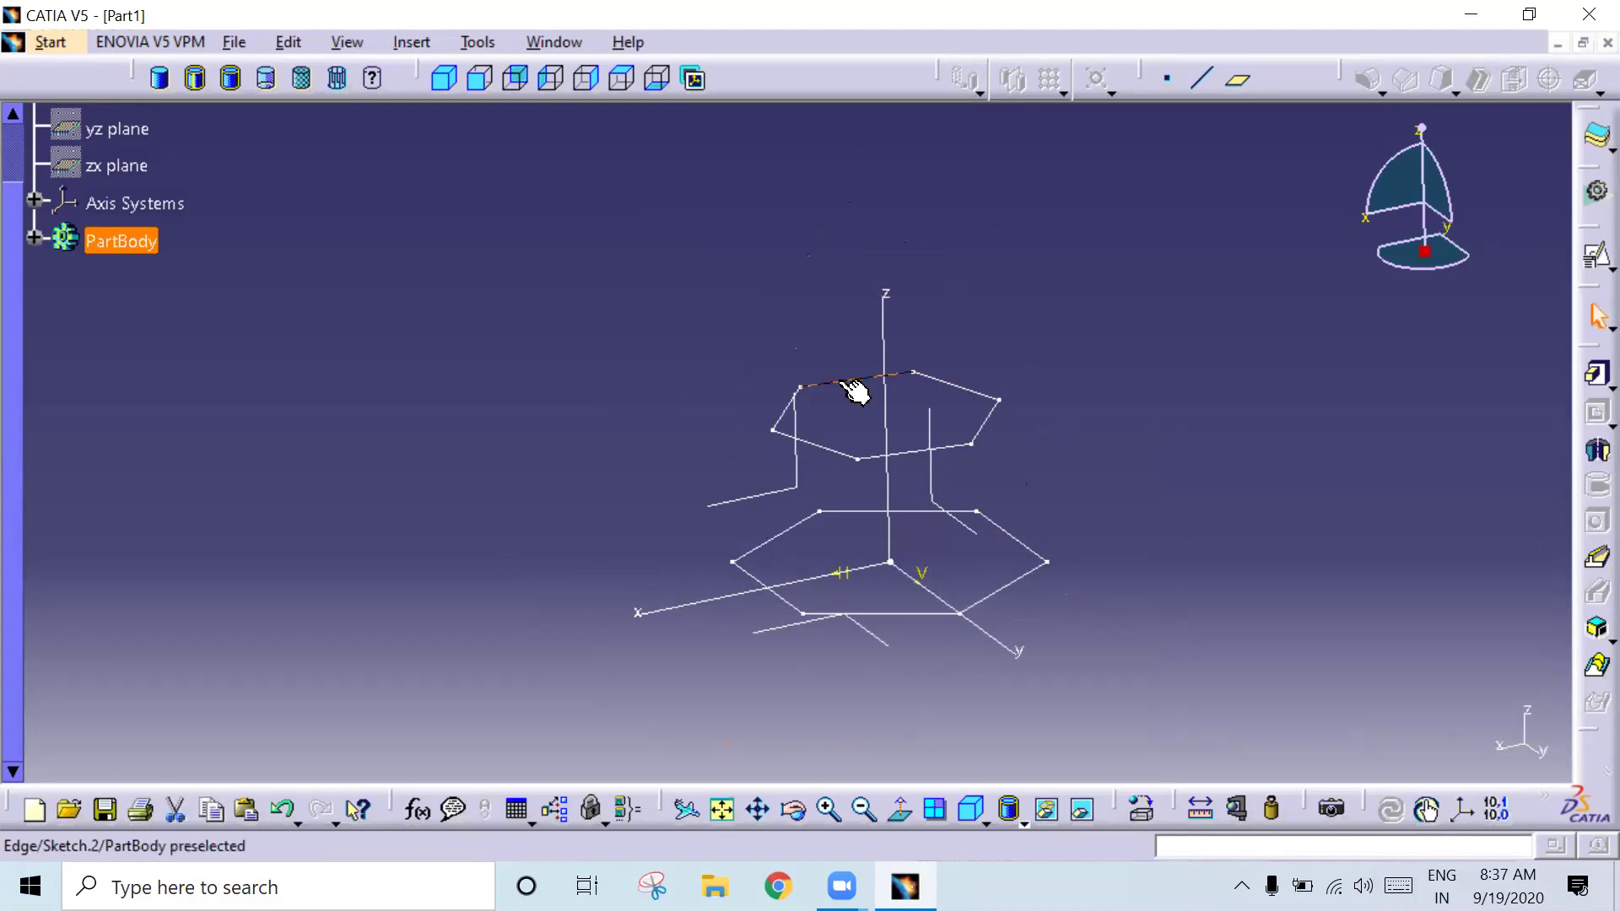
pyautogui.press('Delete')
pyautogui.press('Return')
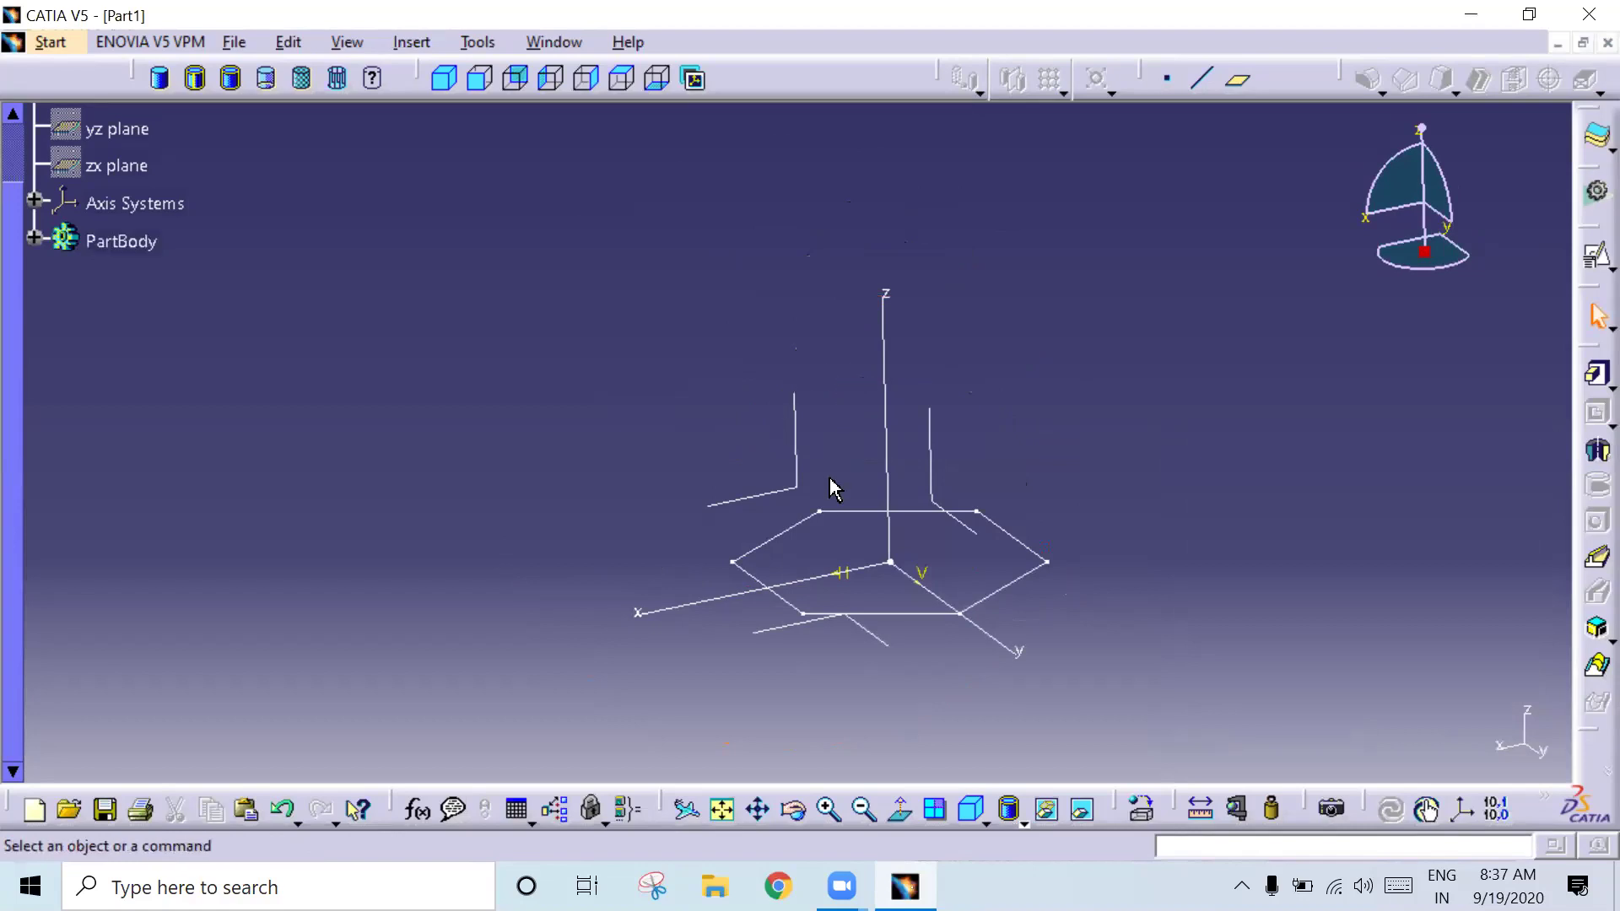
pyautogui.click(844, 515)
pyautogui.press('Delete')
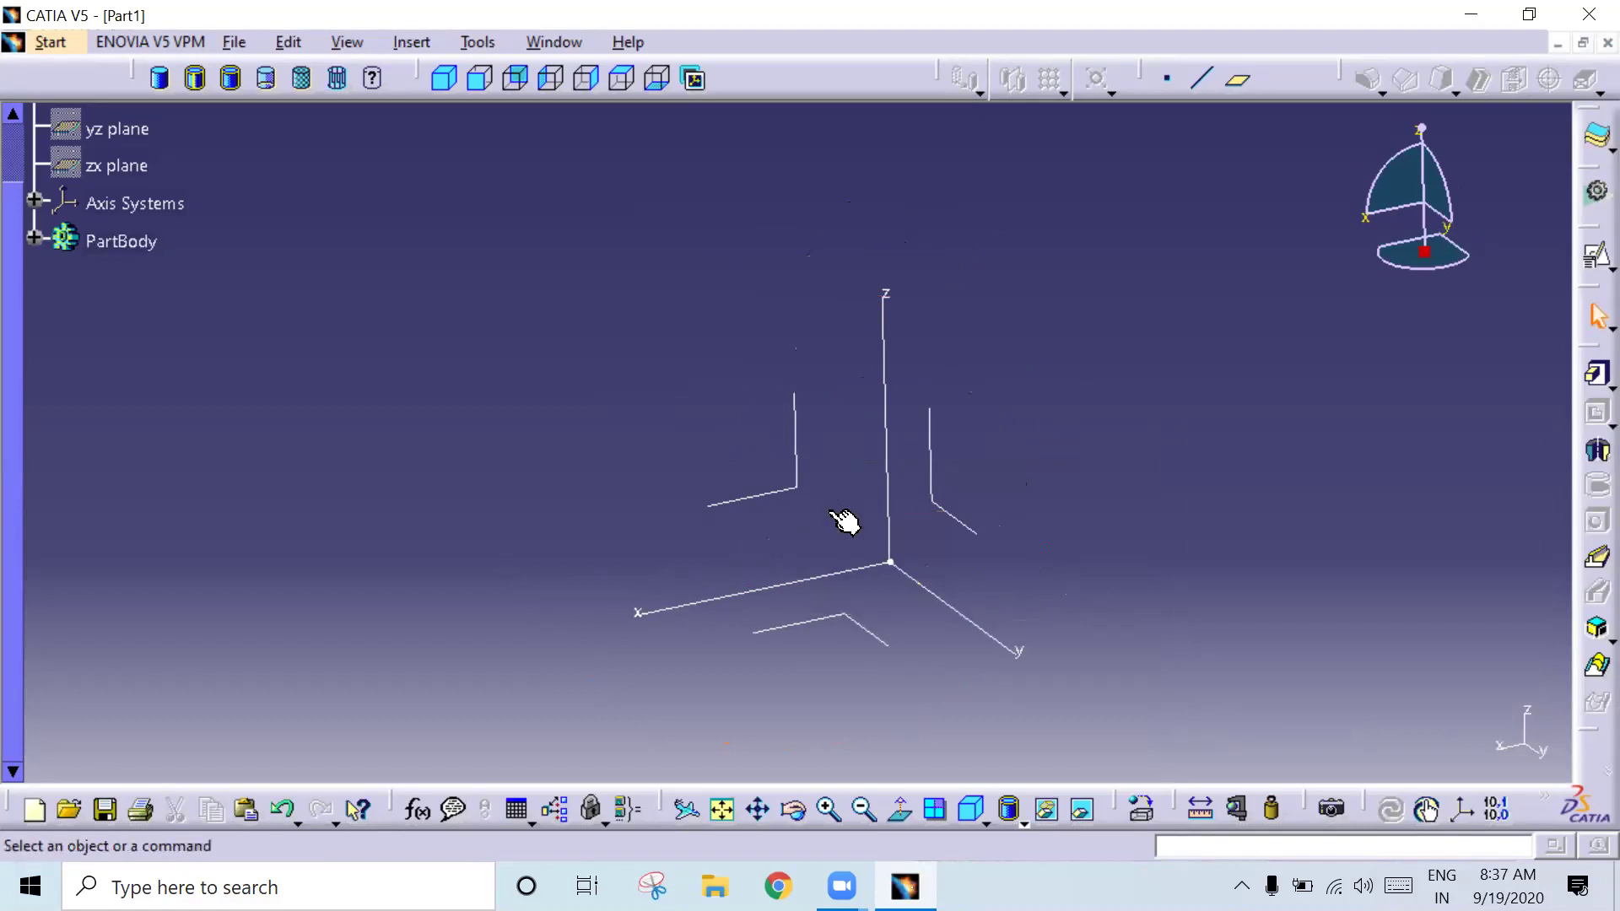
pyautogui.click(447, 81)
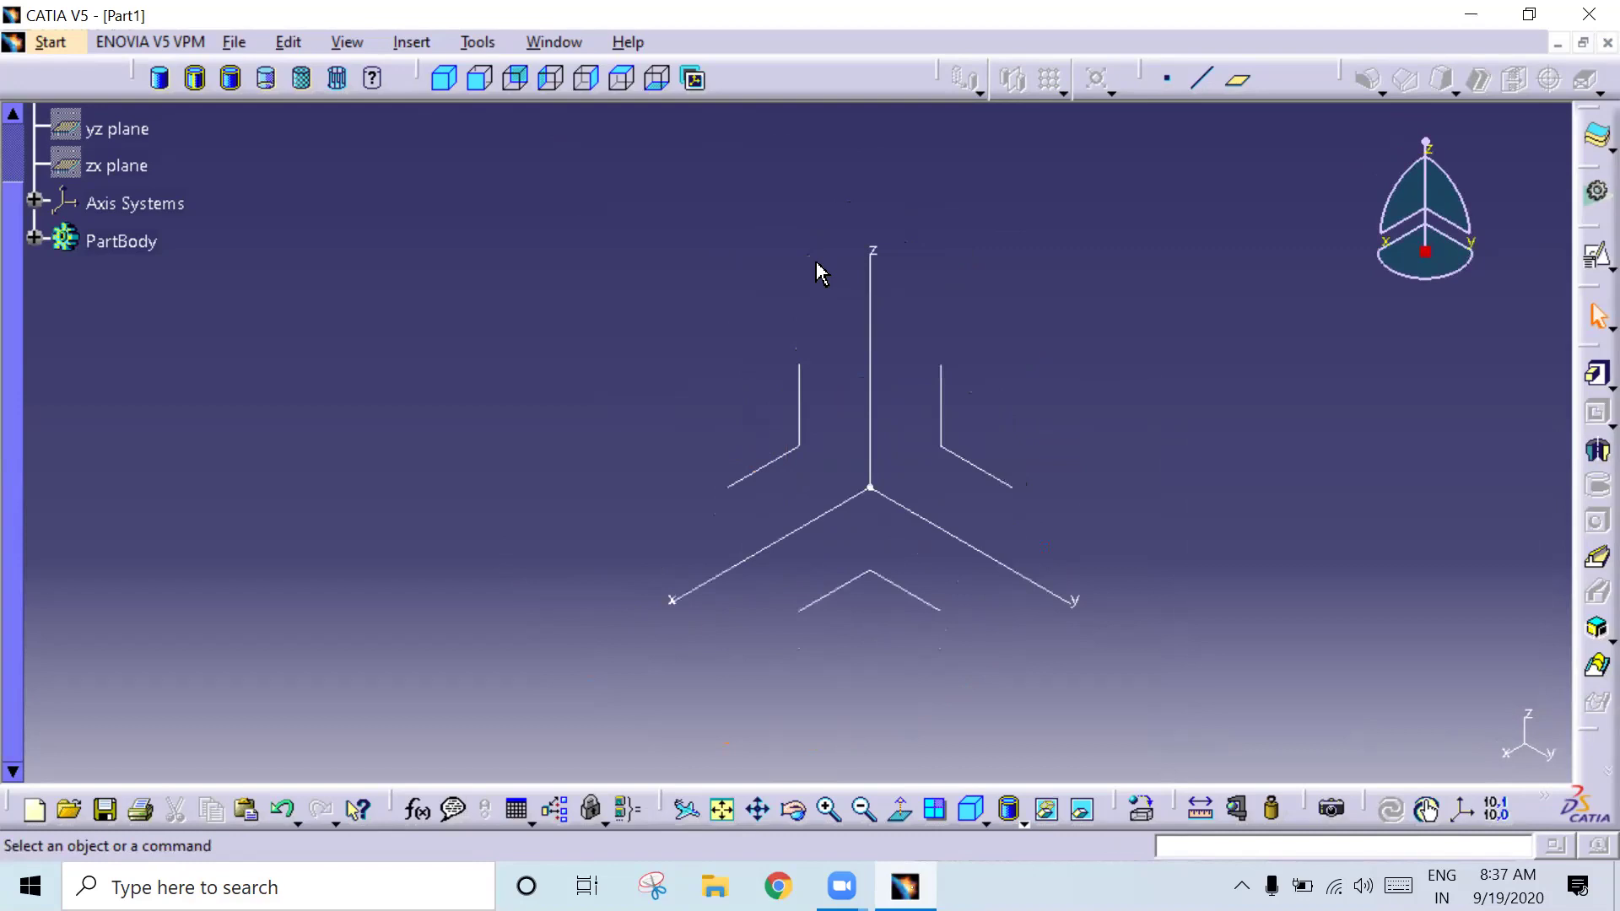
pyautogui.click(404, 49)
pyautogui.moveTo(501, 501)
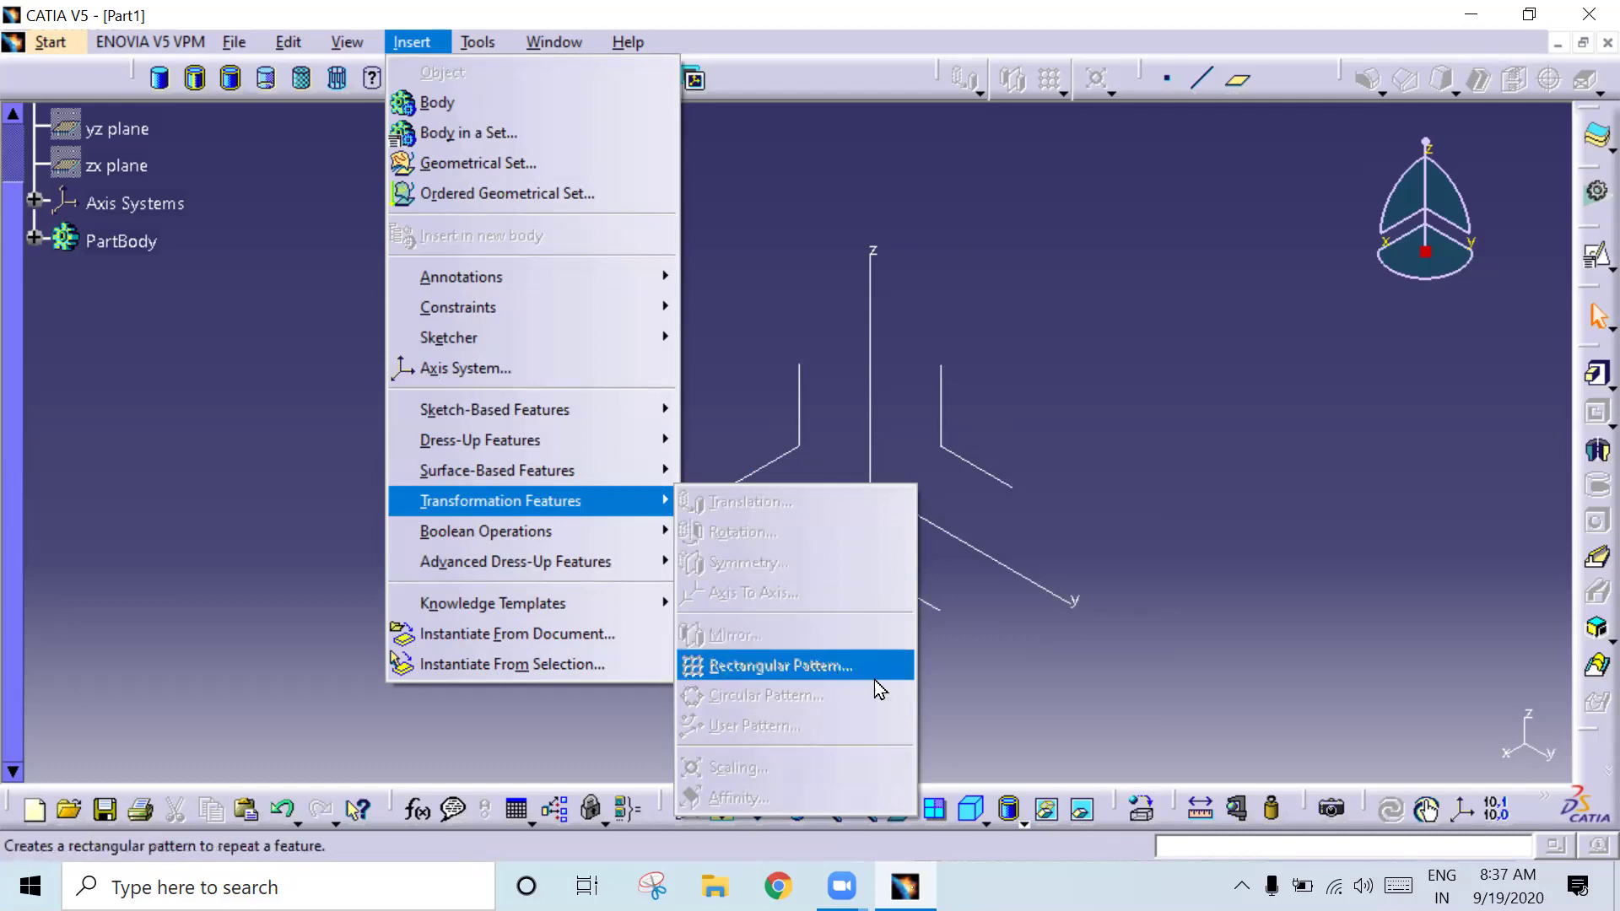
pyautogui.click(1127, 416)
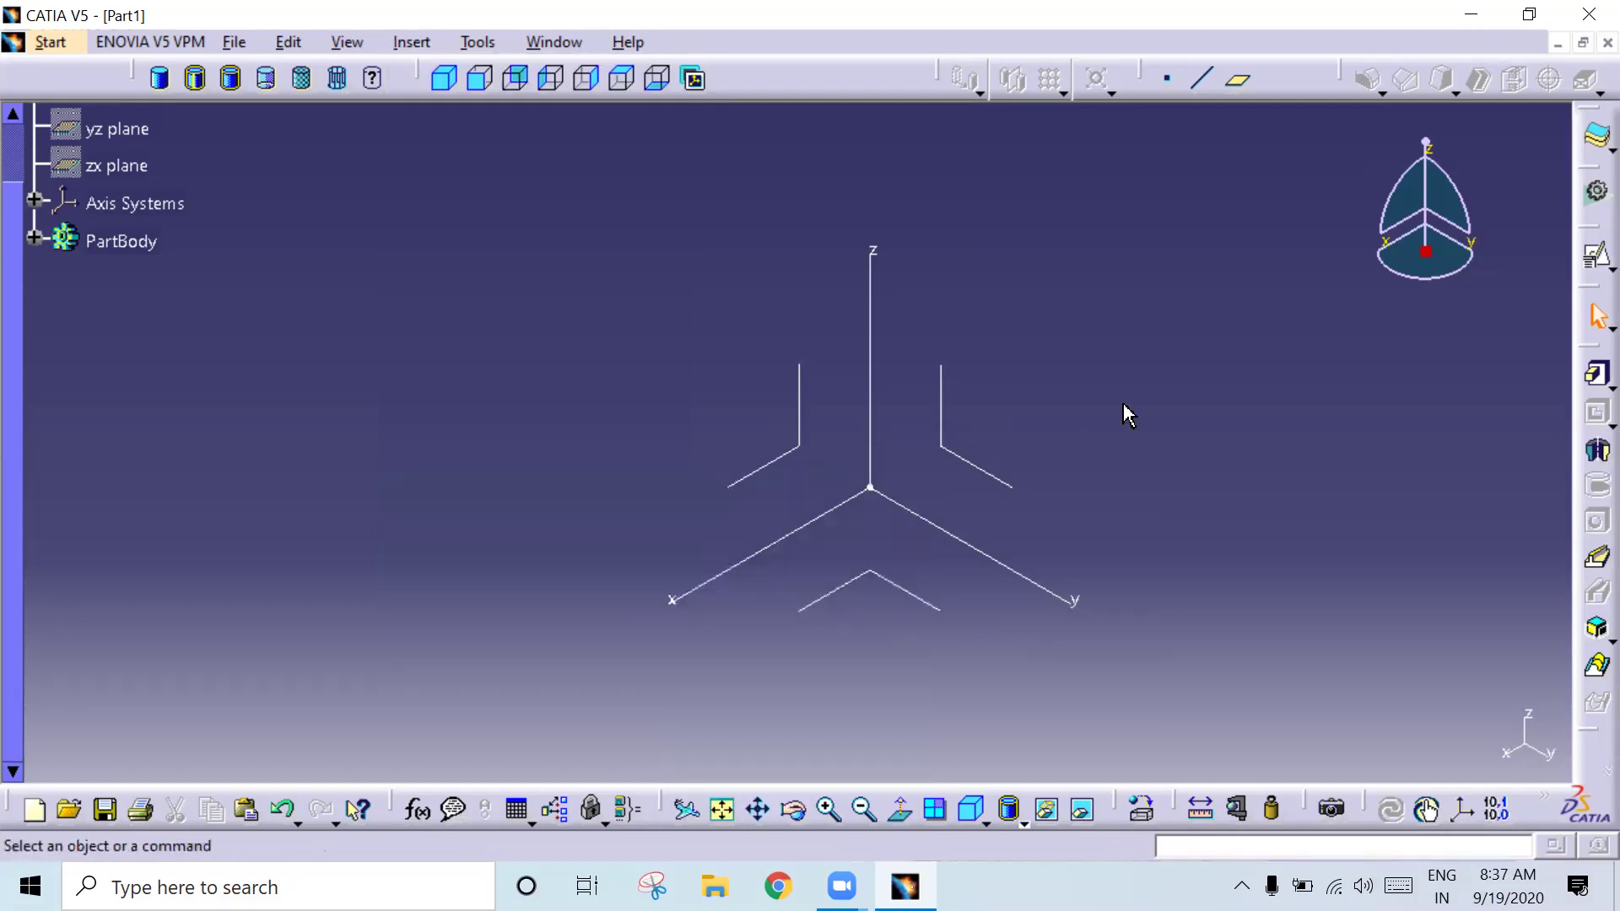
pyautogui.click(880, 578)
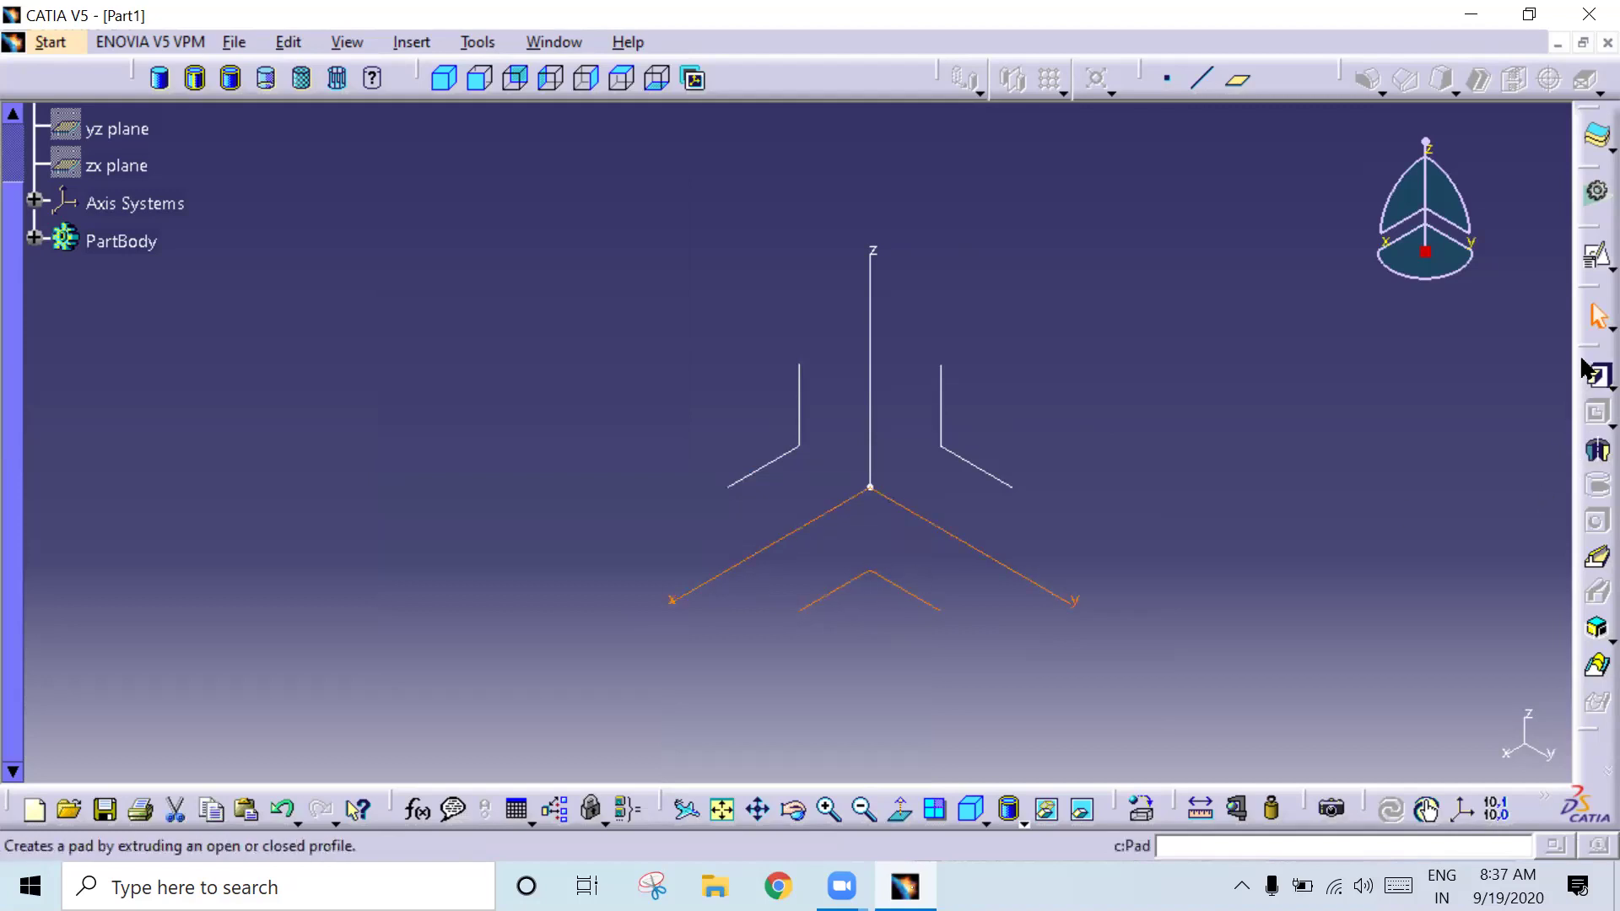
# Step: On a new XY-plane sketch, draw a centred rectangle about 120 × 59 mm at the origin
pyautogui.click(1595, 258)
pyautogui.click(1414, 737)
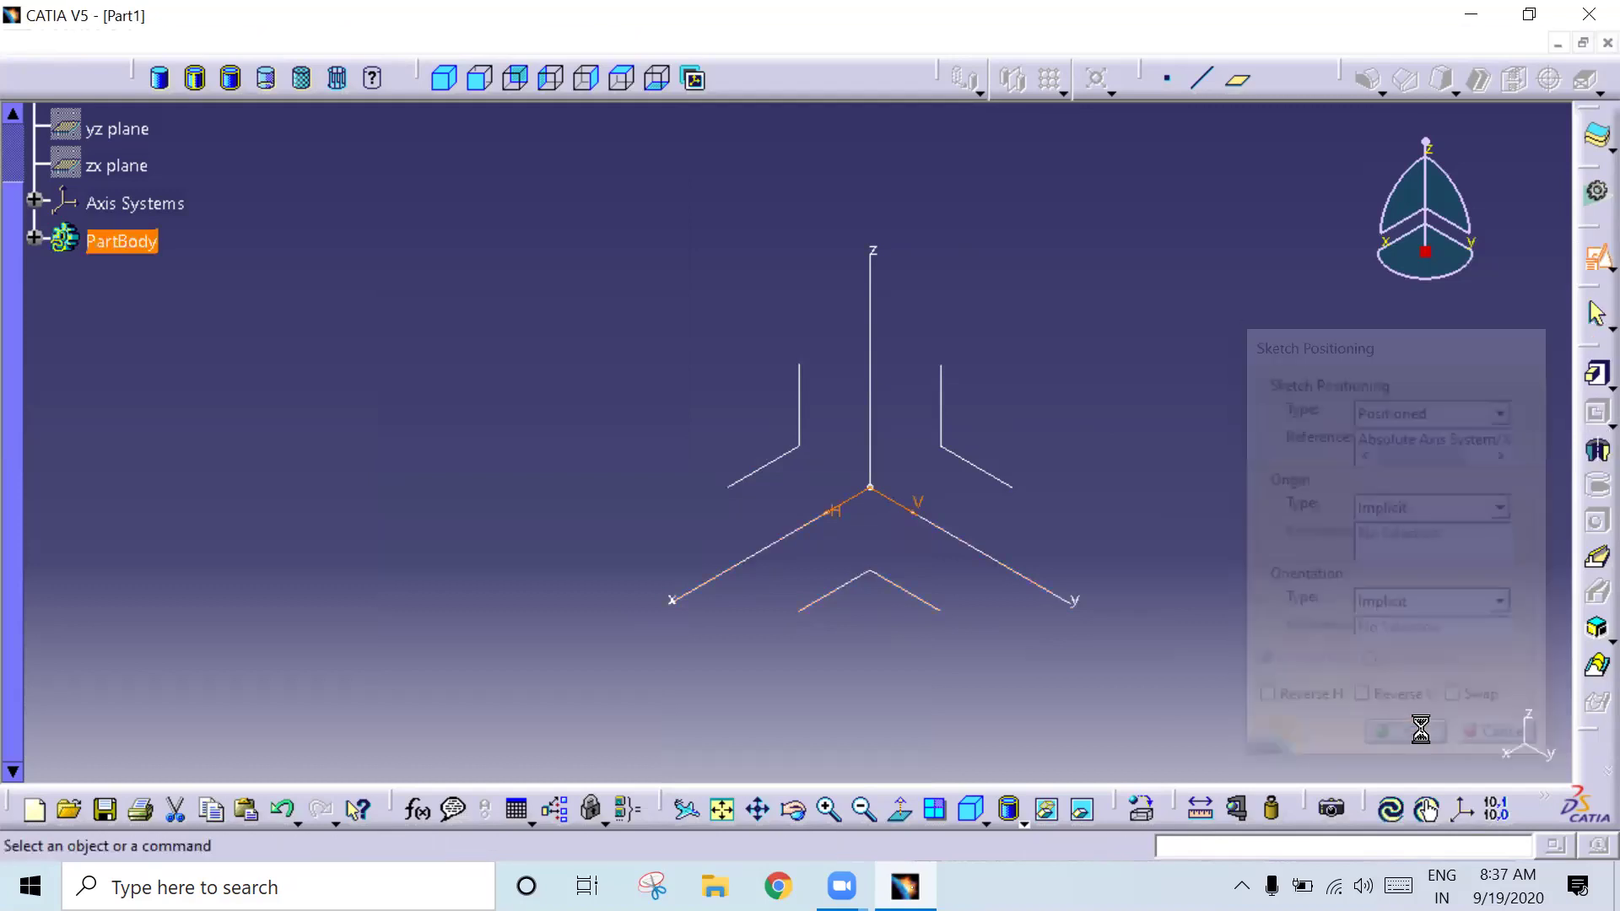
pyautogui.moveTo(1278, 424); pyautogui.dragTo(1268, 502, button='middle')
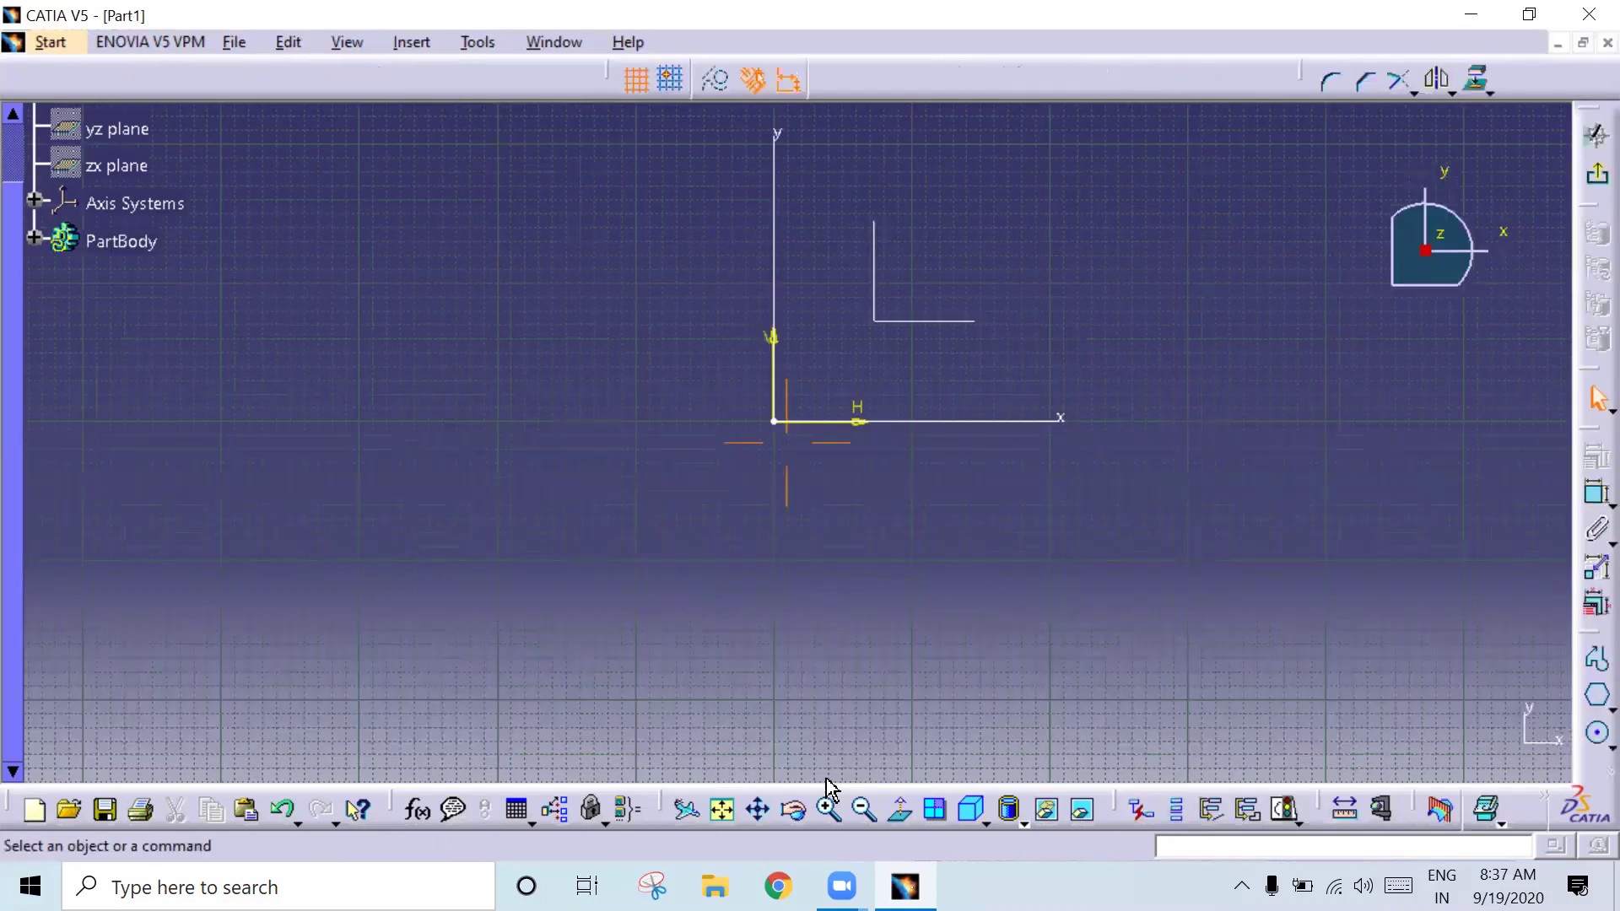
pyautogui.moveTo(1121, 423); pyautogui.dragTo(1083, 466, button='middle')
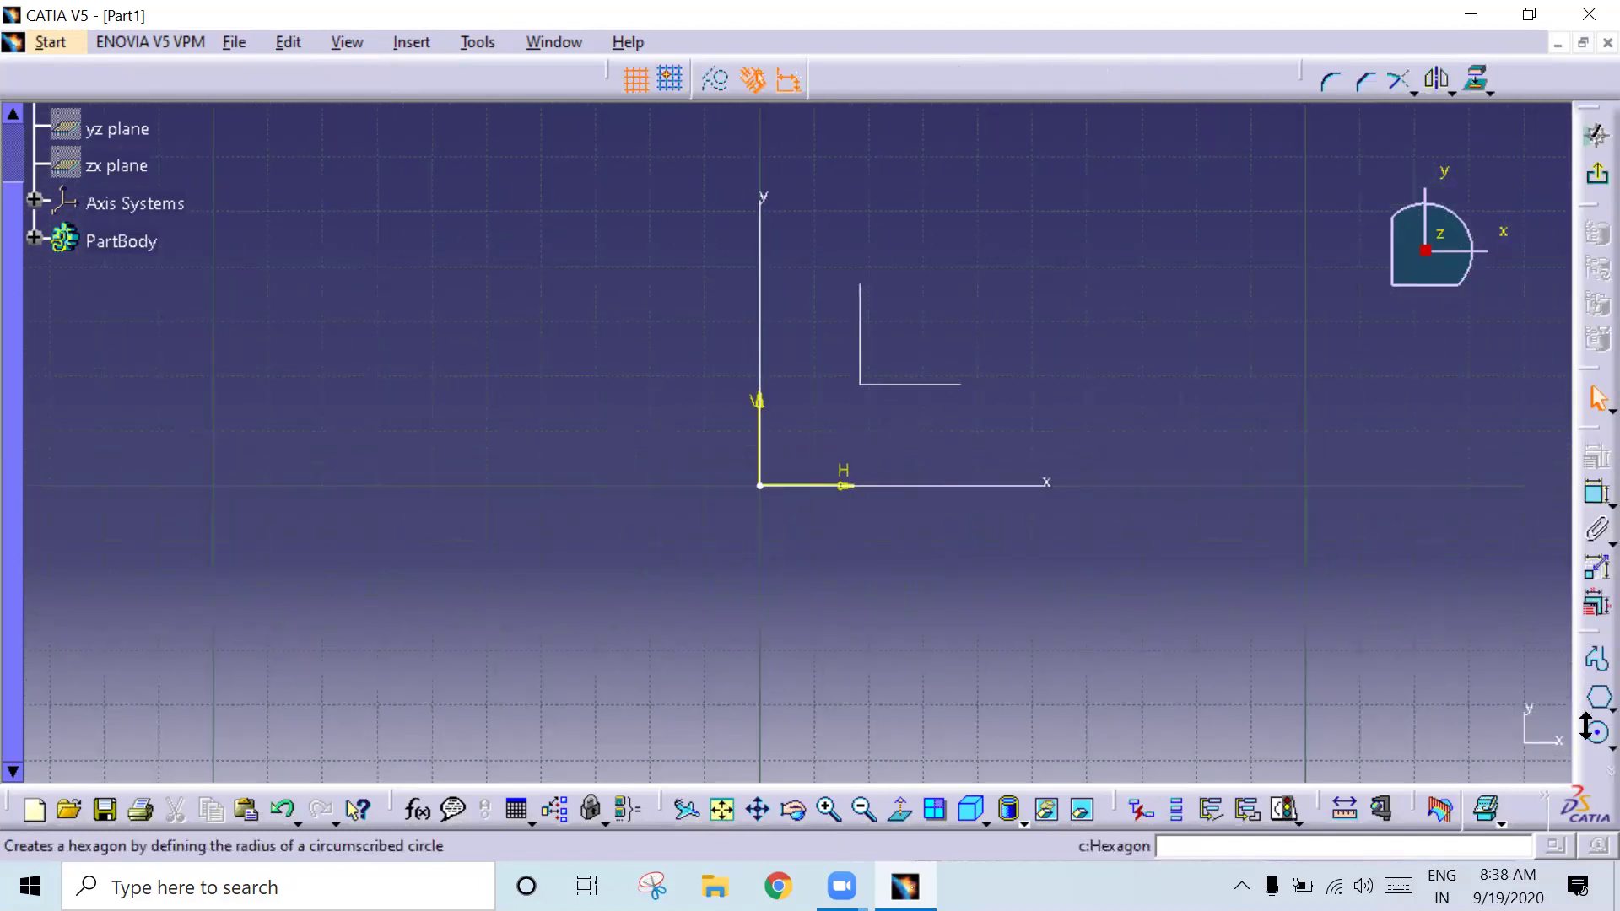
pyautogui.click(1608, 711)
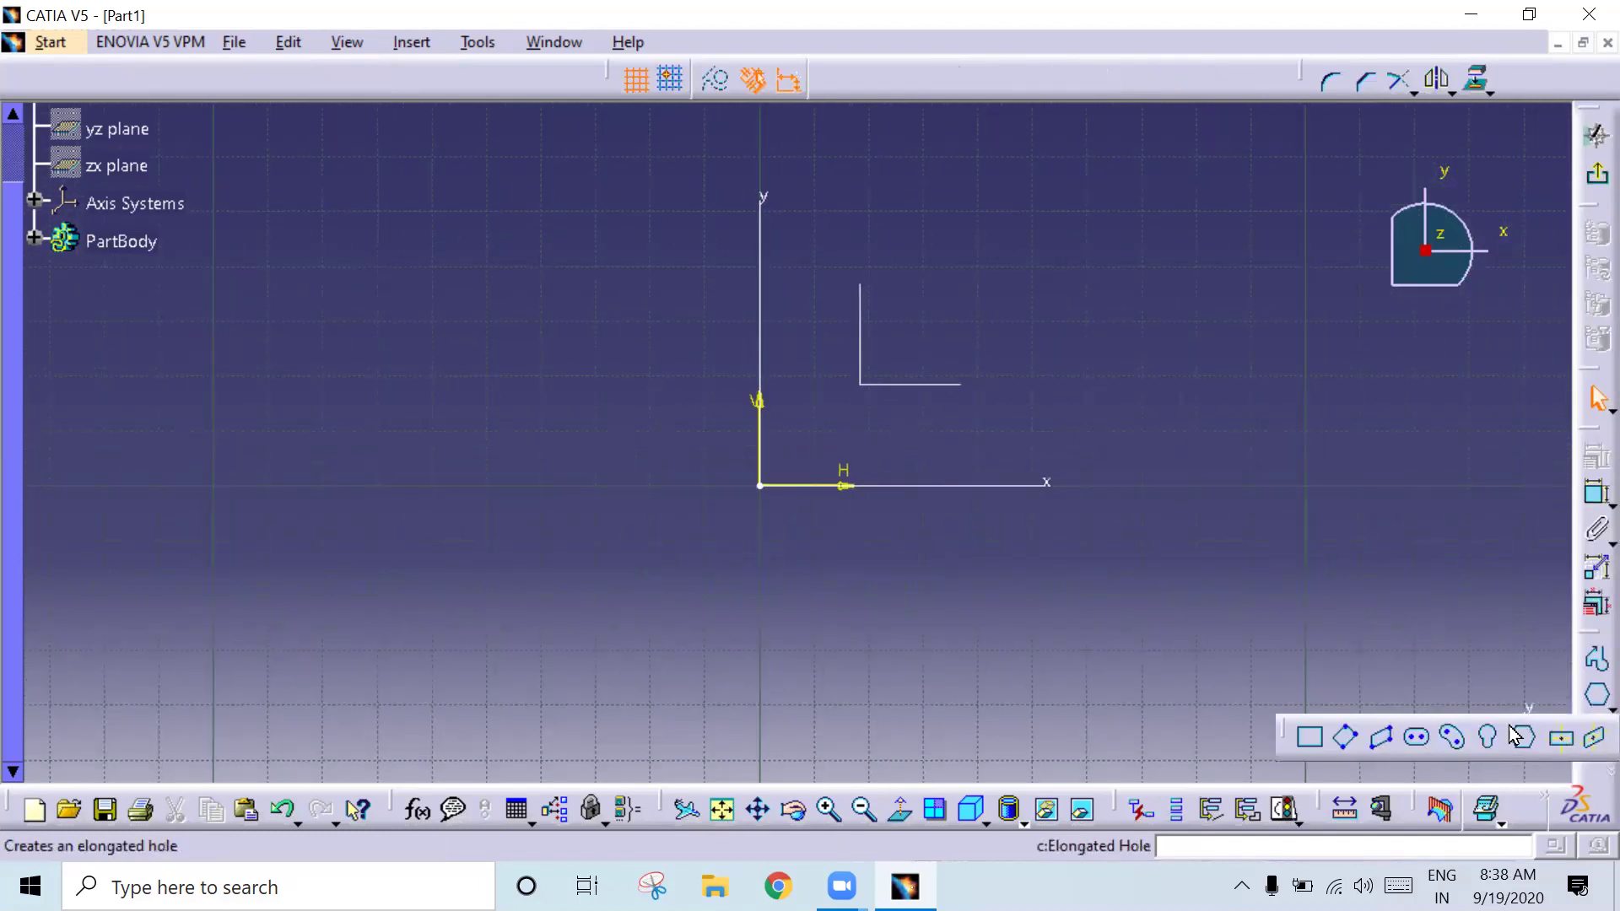
pyautogui.click(762, 487)
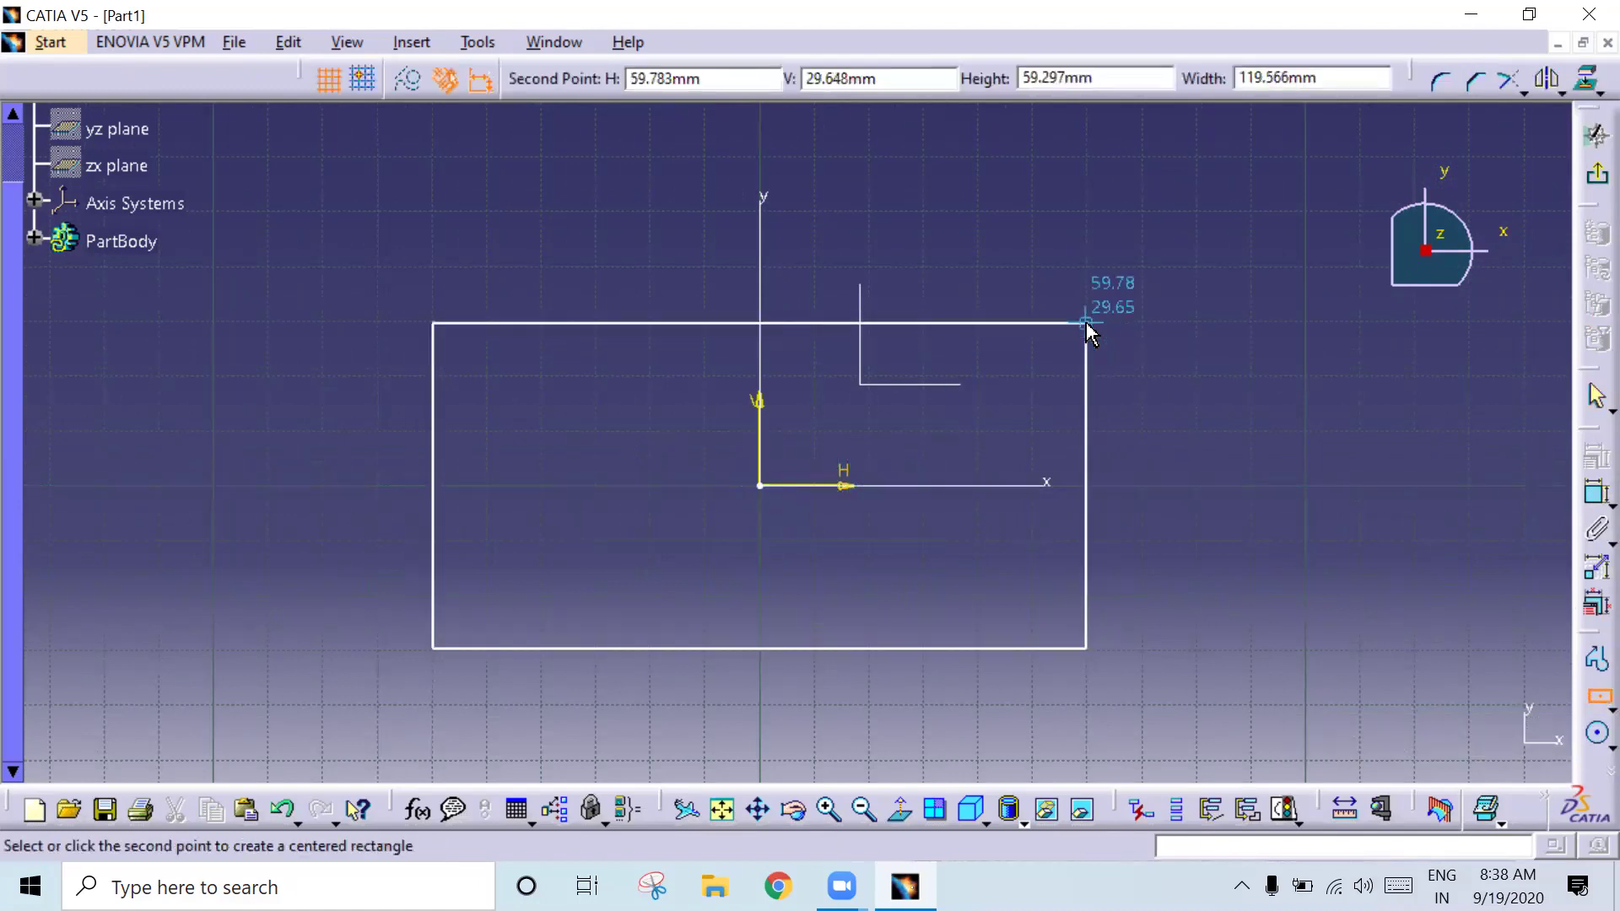
pyautogui.click(1087, 324)
pyautogui.click(1597, 174)
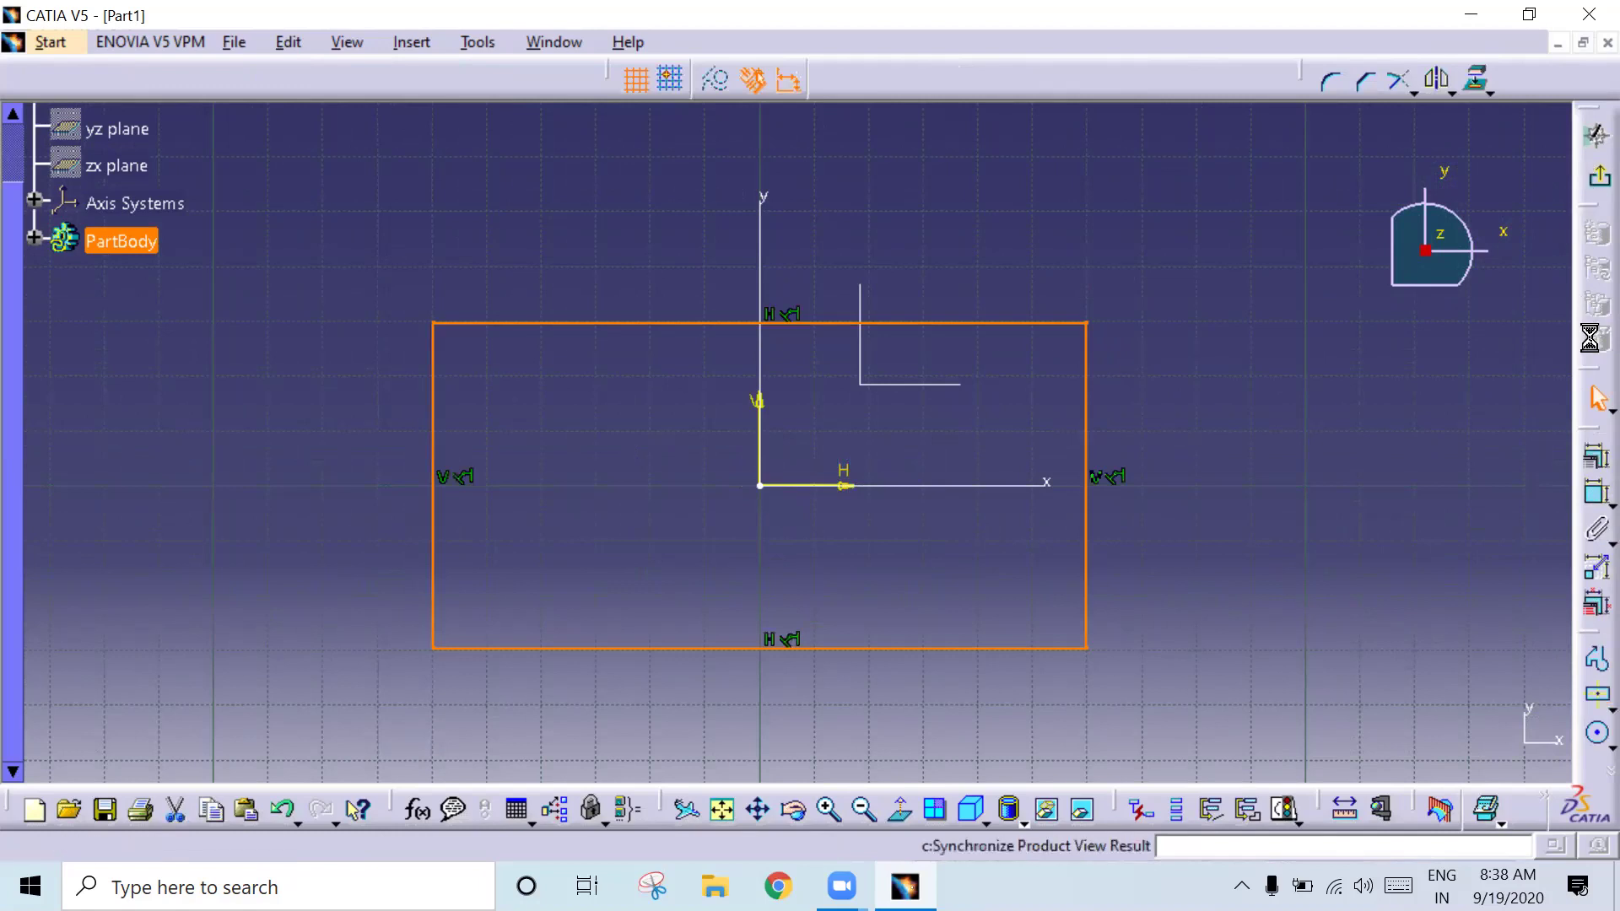
pyautogui.click(1594, 374)
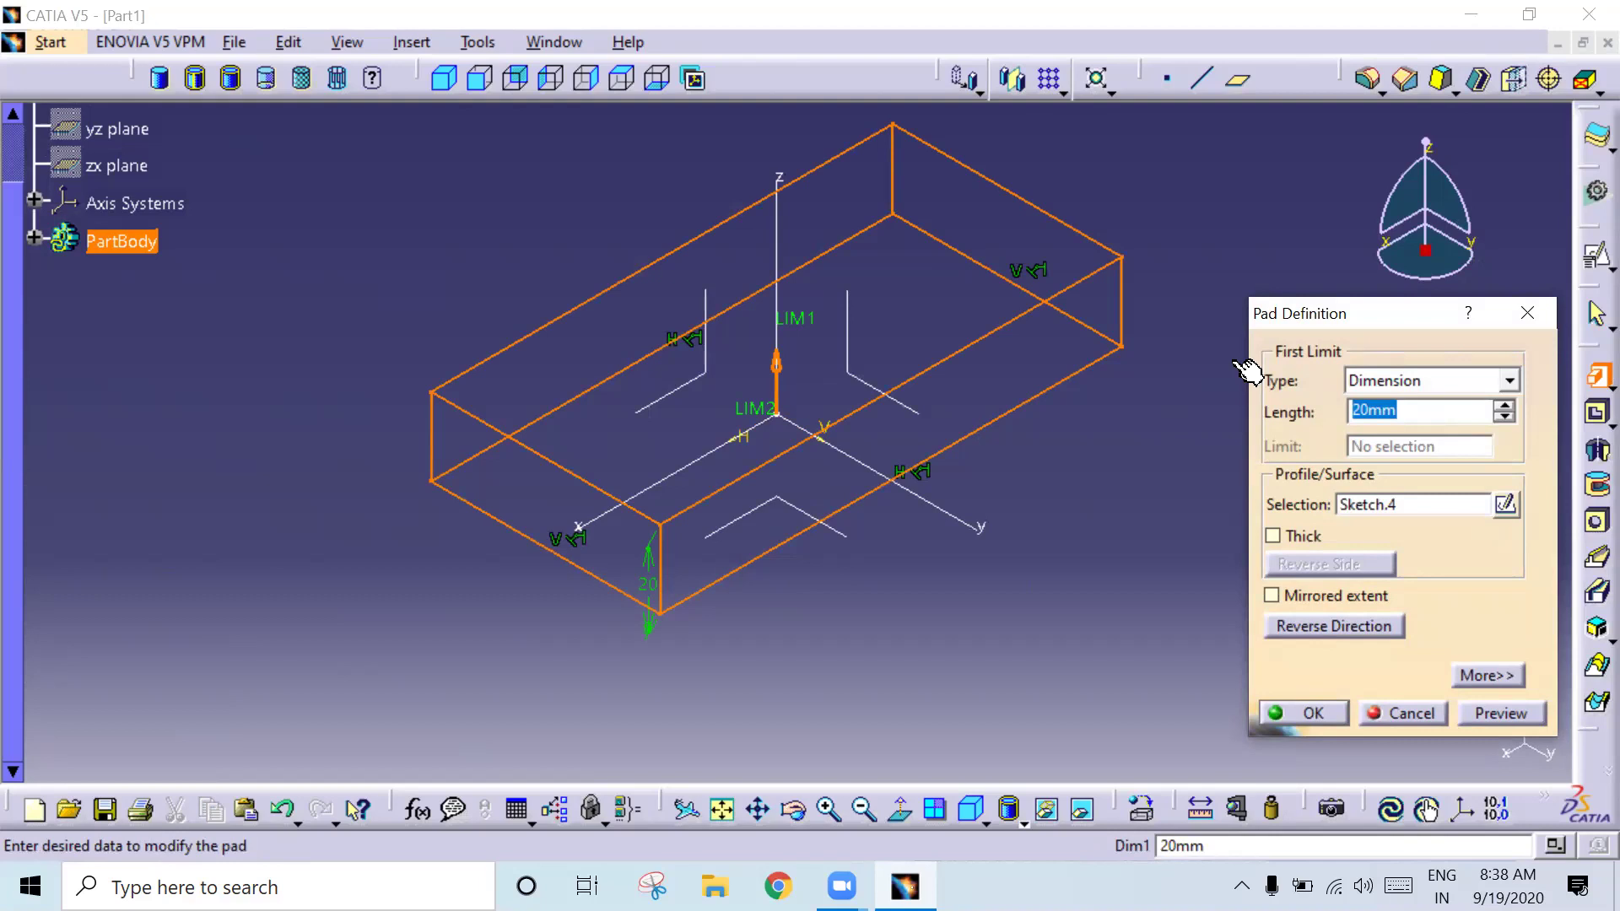
# Step: Pad the rectangle sketch 5 mm thick to form plate Pad.1
pyautogui.write('5')
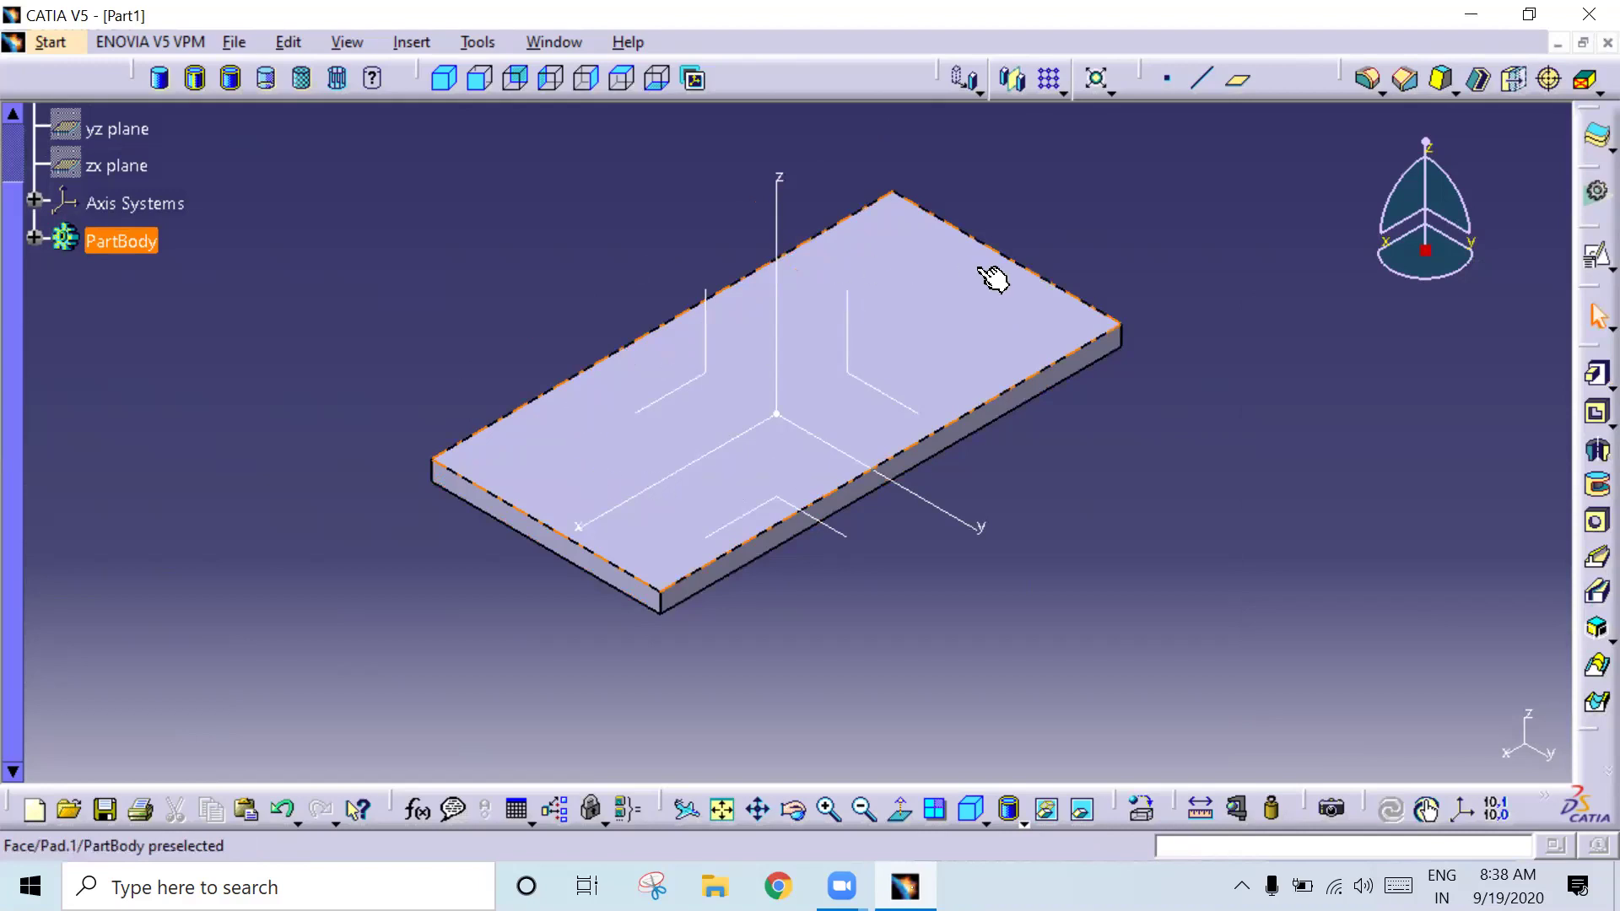
pyautogui.click(1237, 375)
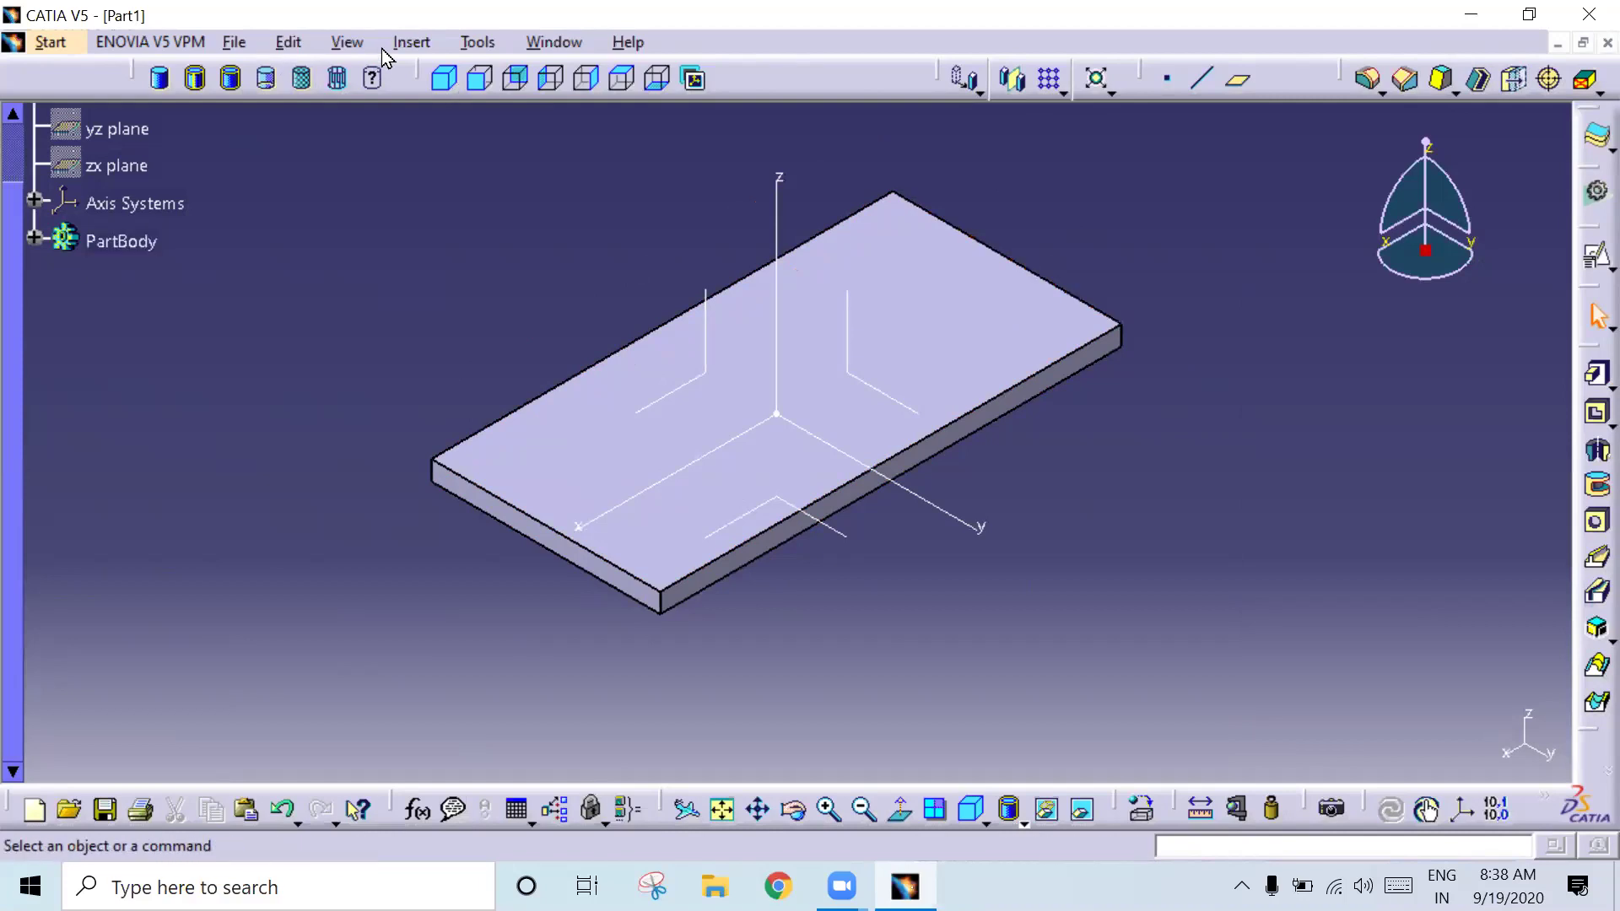
# Step: Insert a new body, Body.2, and begin a positioned sketch on the plate's top face
pyautogui.click(410, 42)
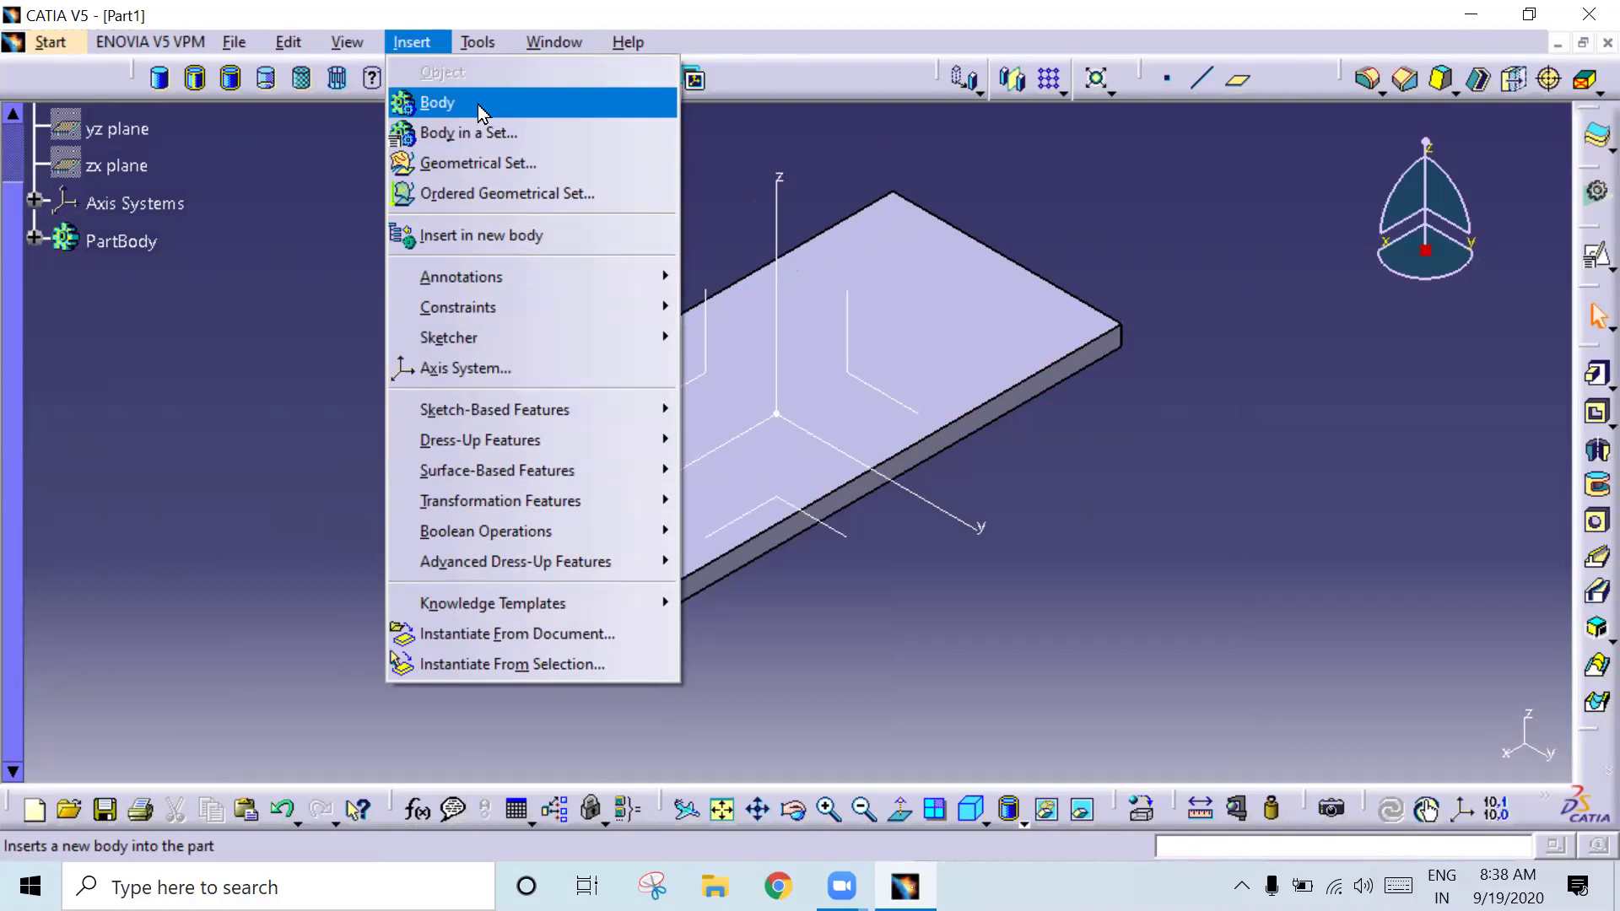
pyautogui.click(1069, 223)
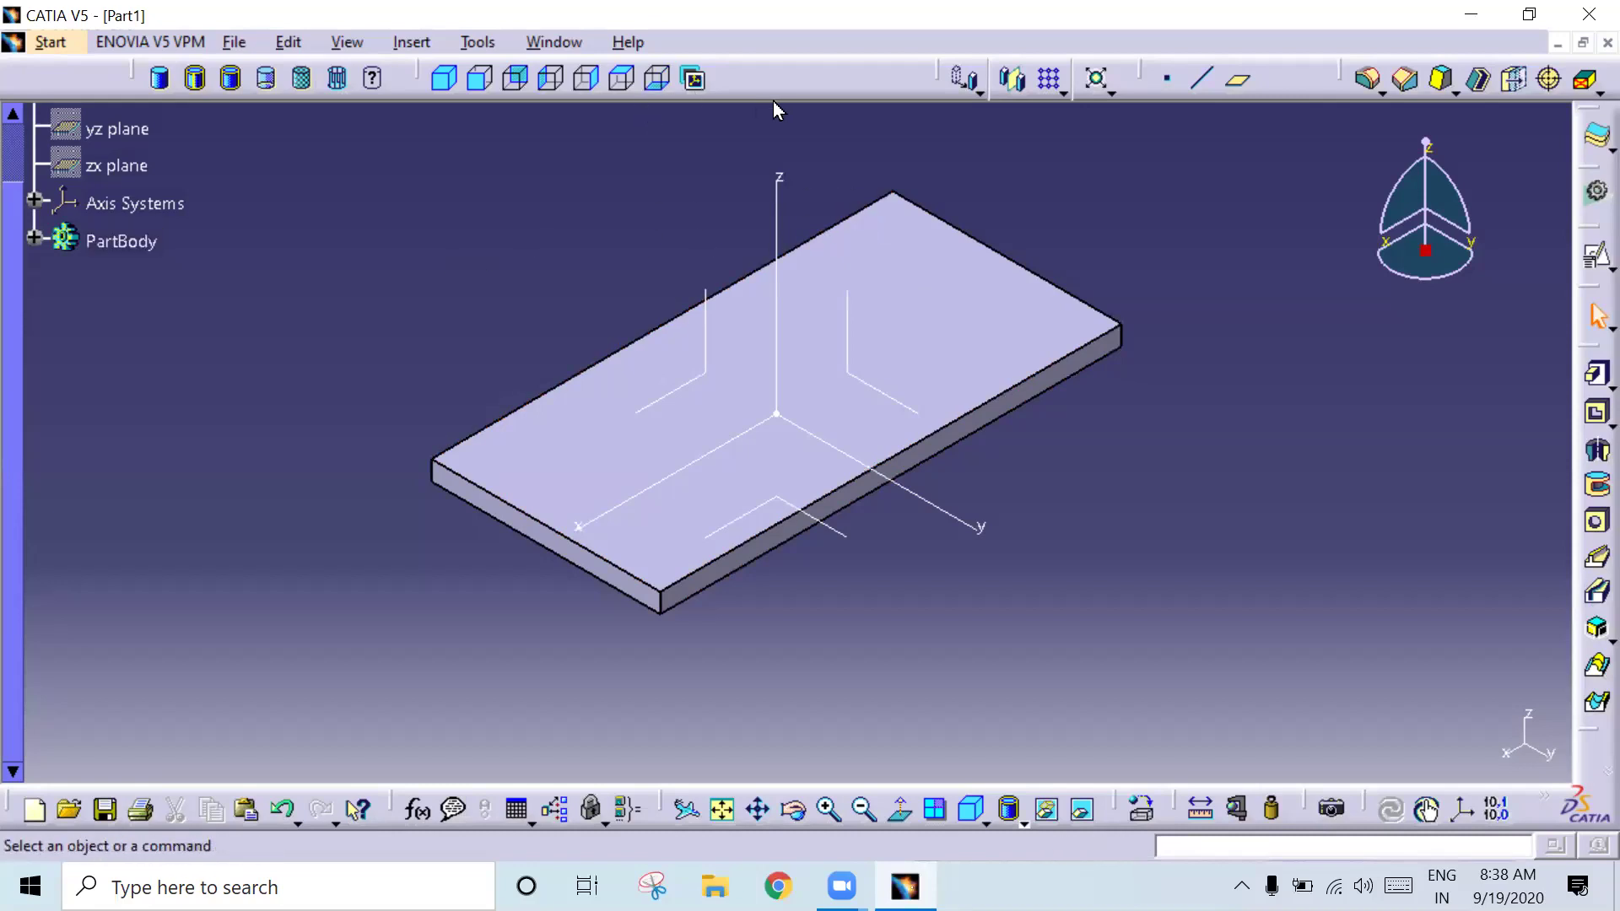
pyautogui.click(410, 44)
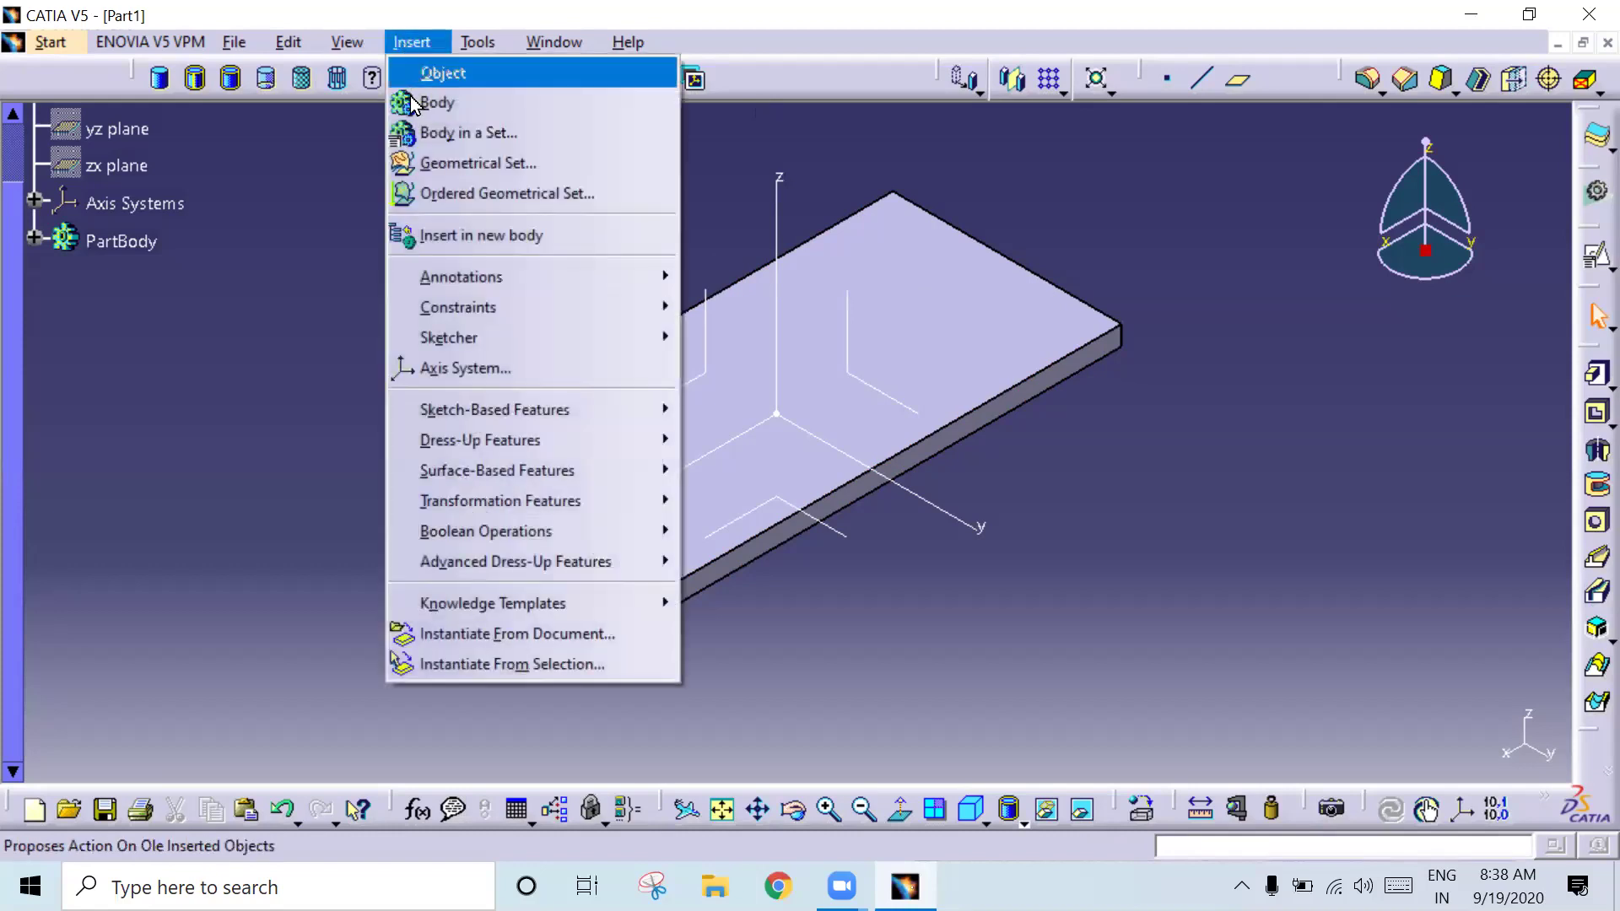
pyautogui.click(414, 103)
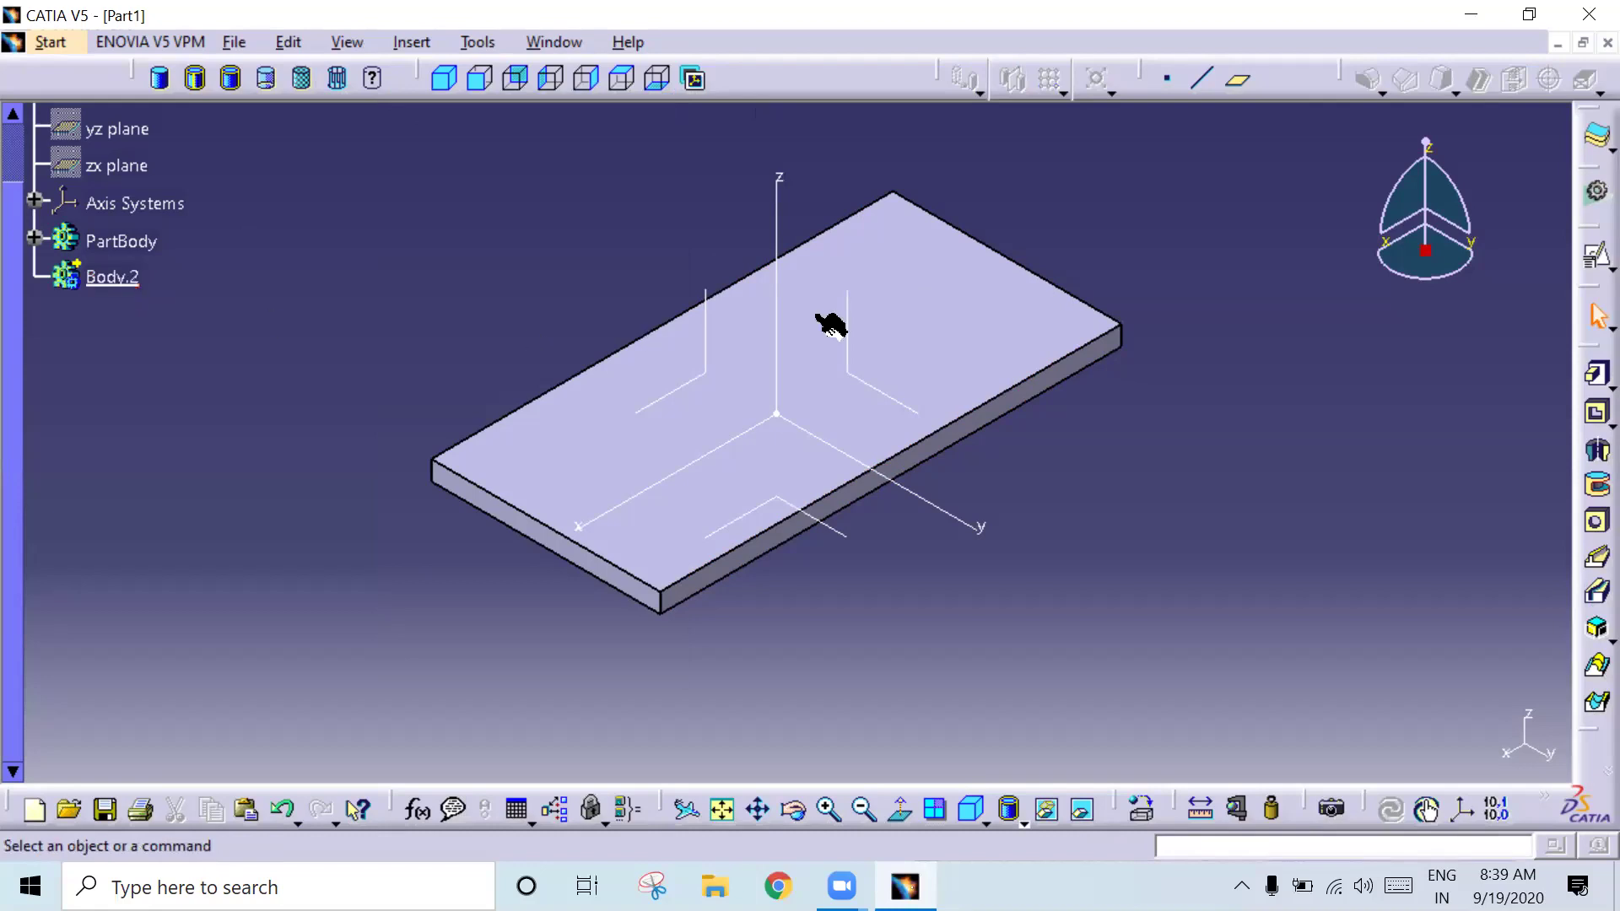
pyautogui.click(987, 340)
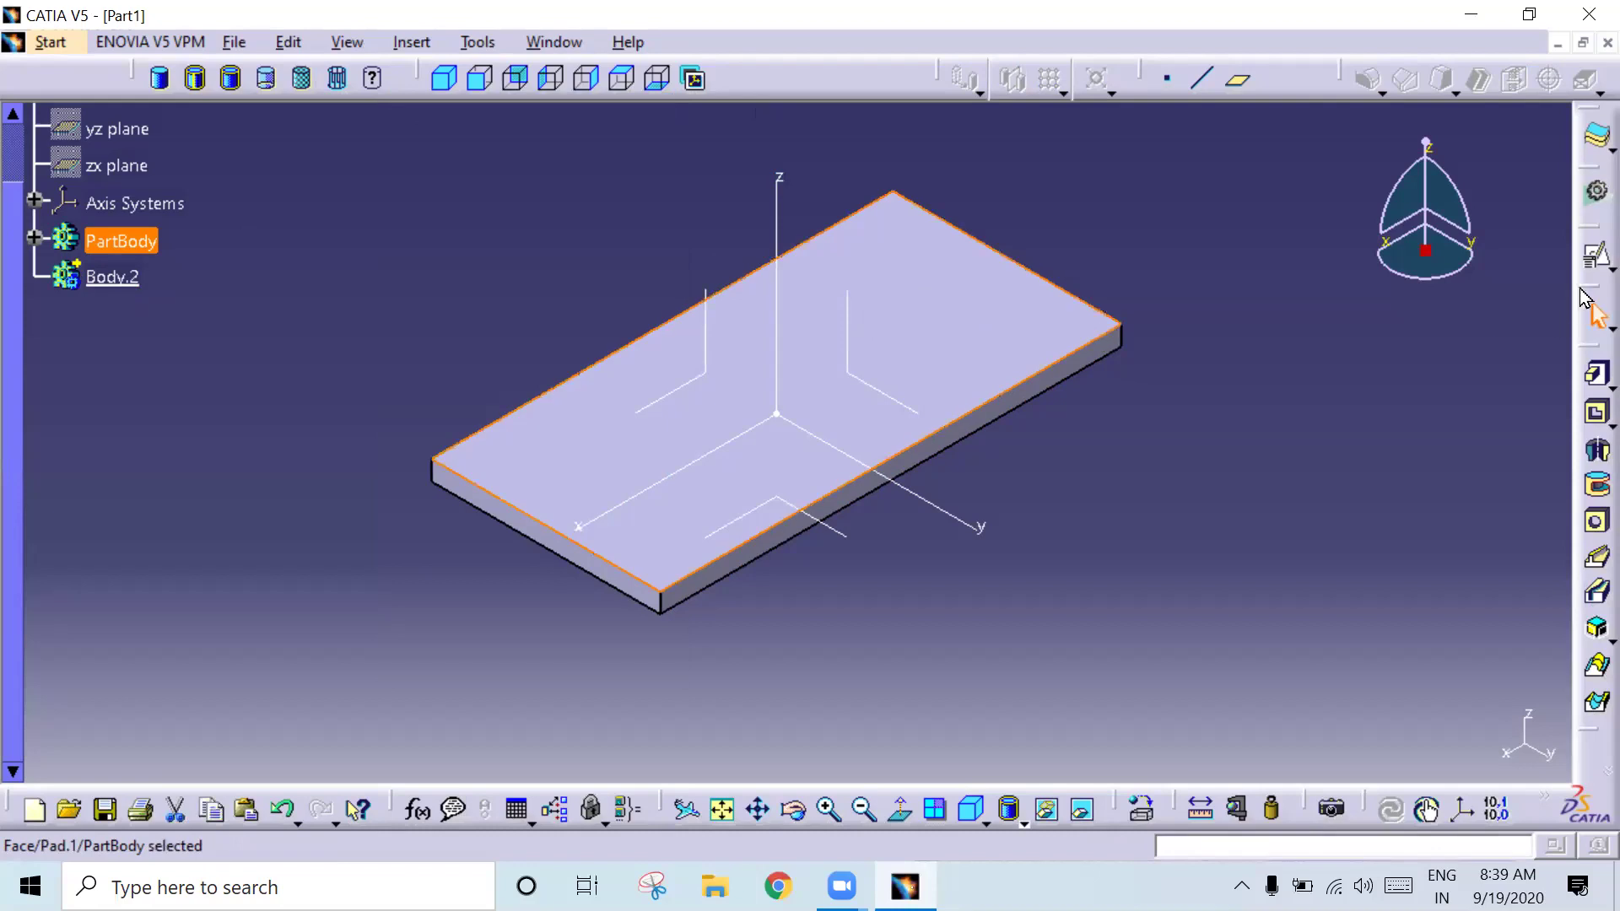
pyautogui.click(1585, 270)
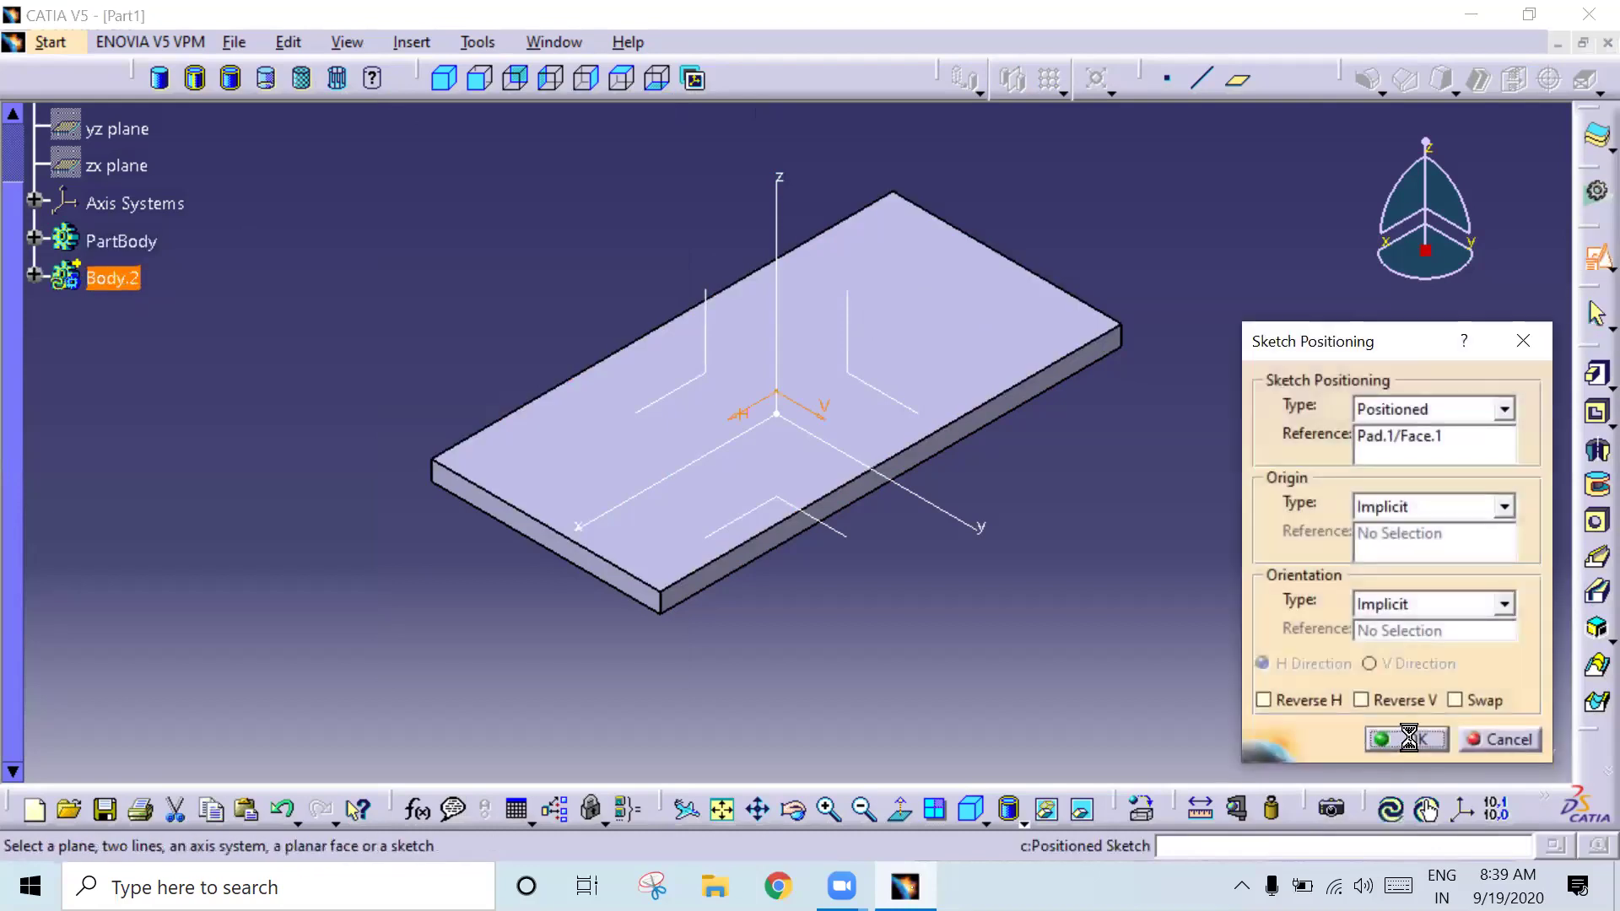
# Step: Draw a small circle near a plate corner in Sketch.5 and exit the sketcher
pyautogui.click(1406, 738)
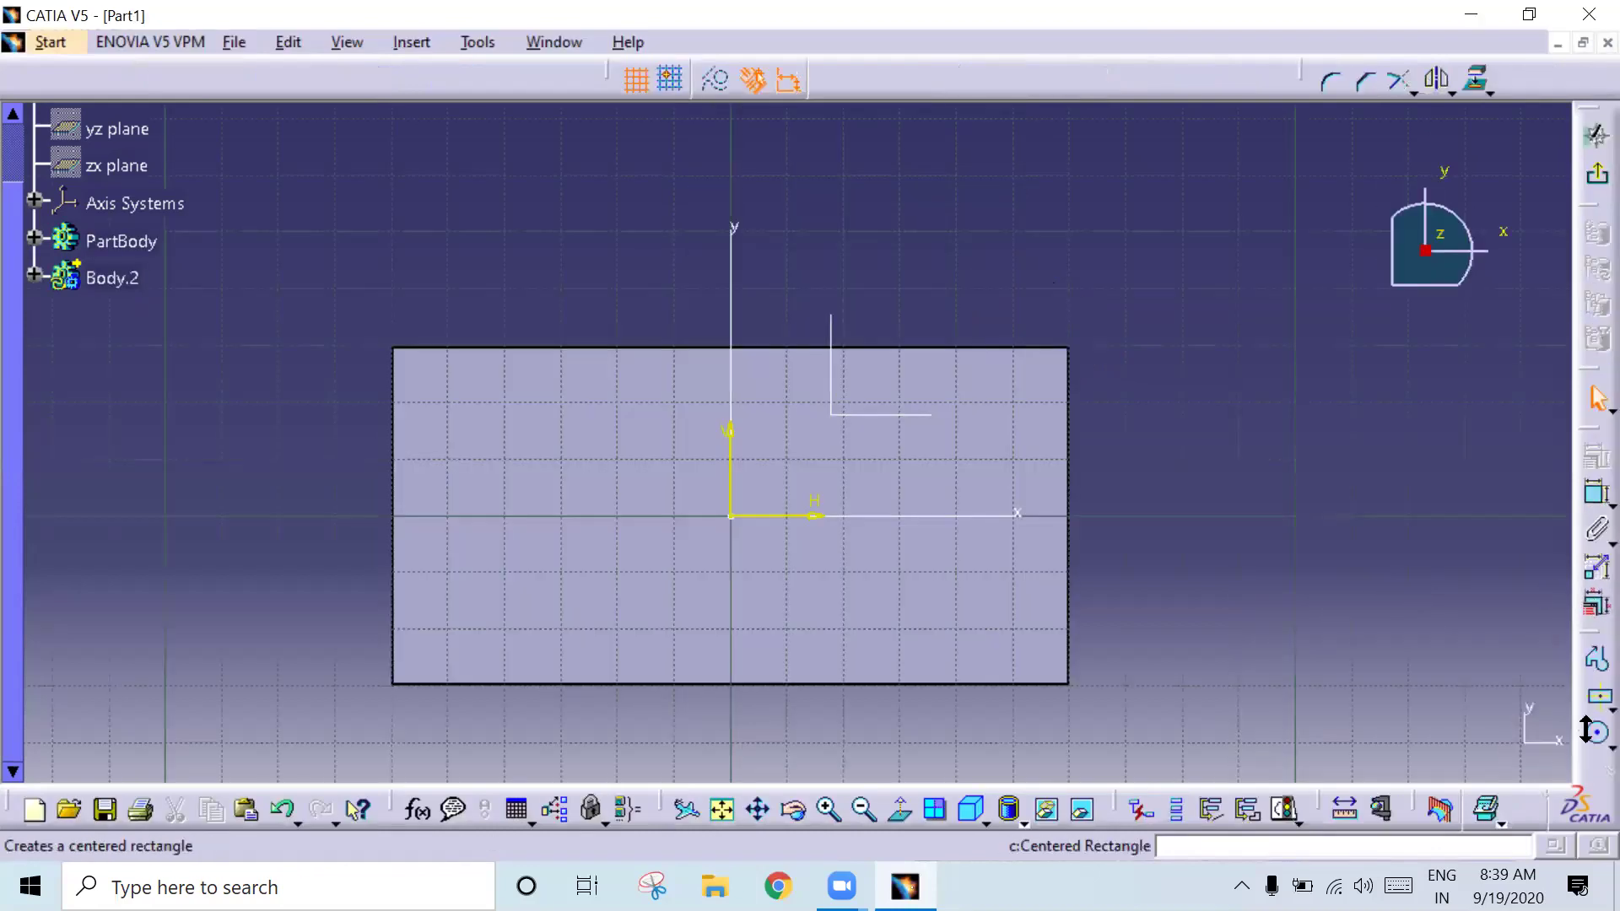
pyautogui.click(1585, 738)
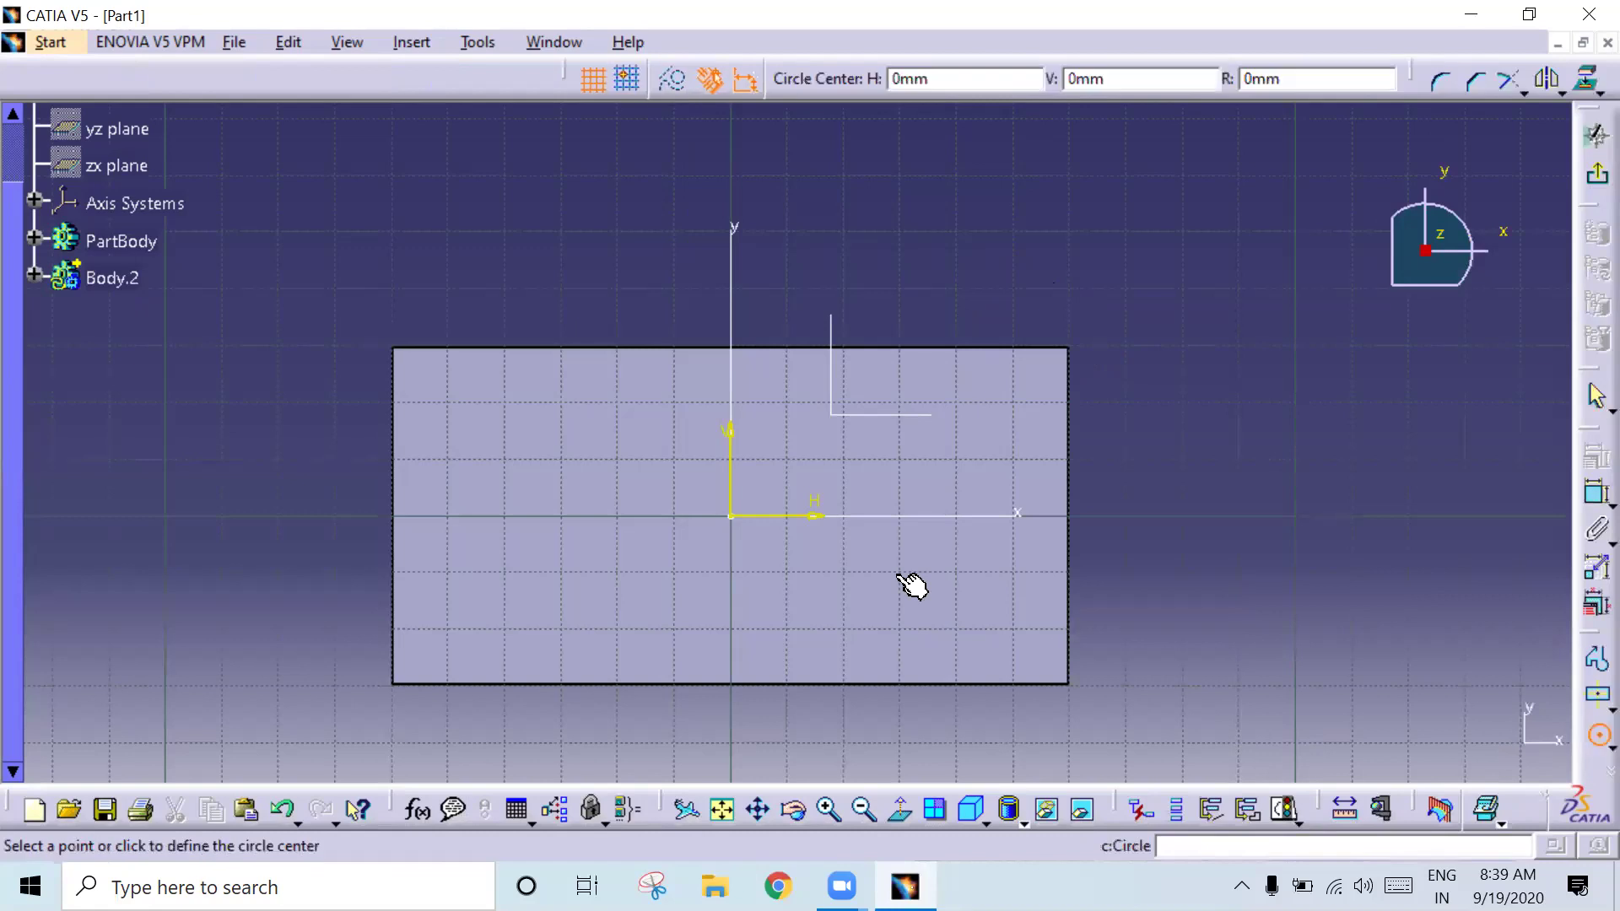
pyautogui.click(460, 402)
pyautogui.click(463, 373)
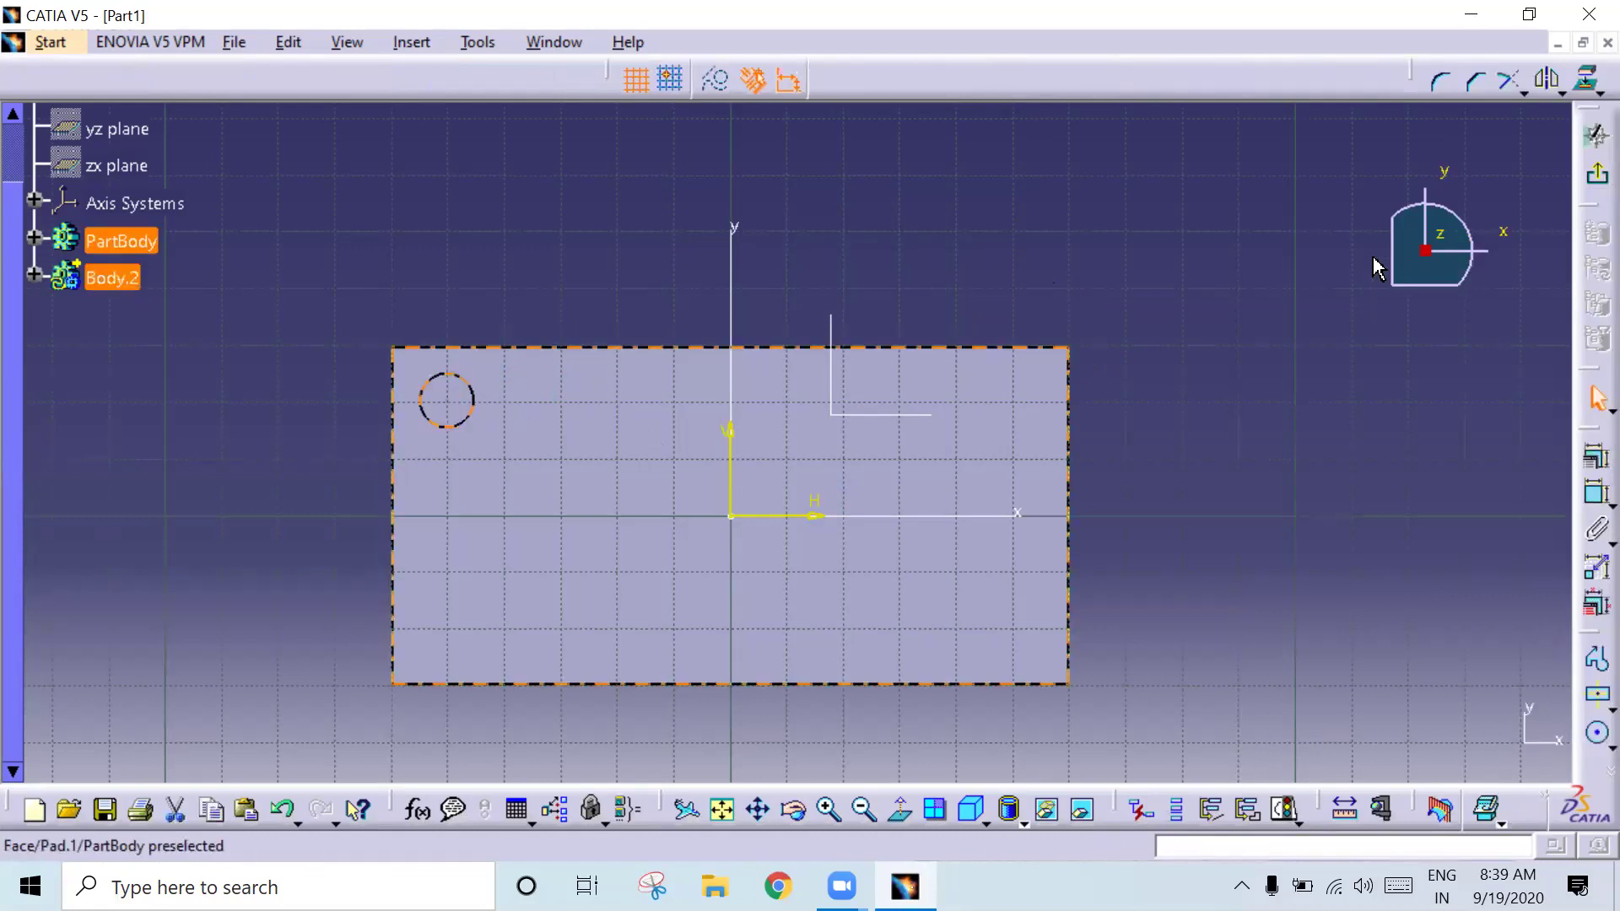
pyautogui.click(1585, 179)
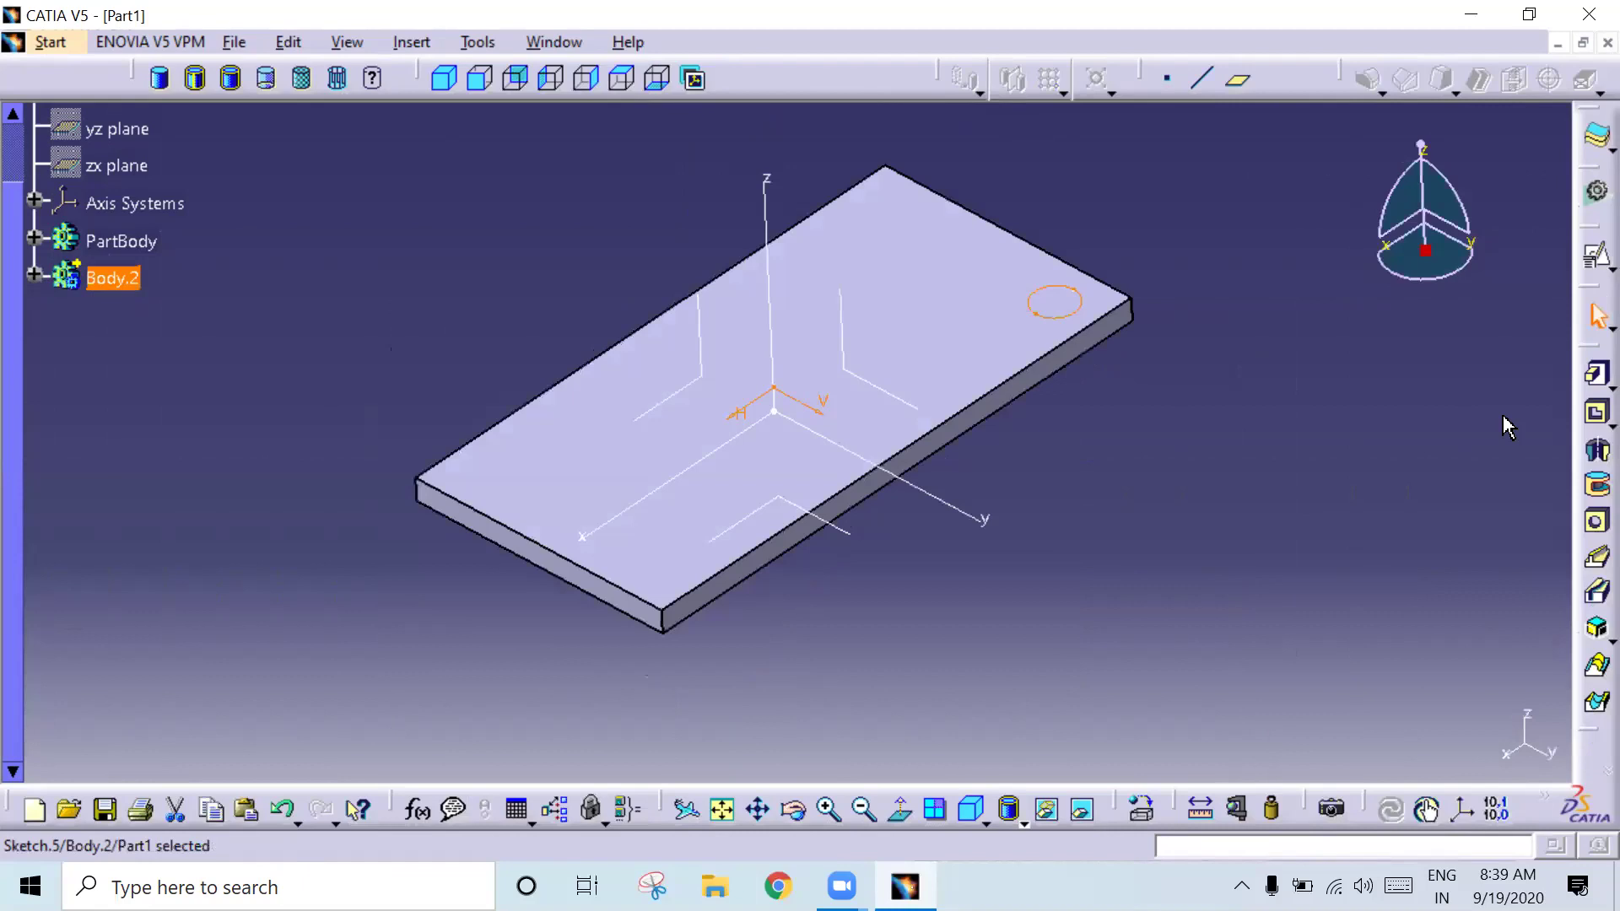
# Step: Pad the Sketch.5 circle at 100mm, then edit the pad length to 10mm
pyautogui.click(1597, 373)
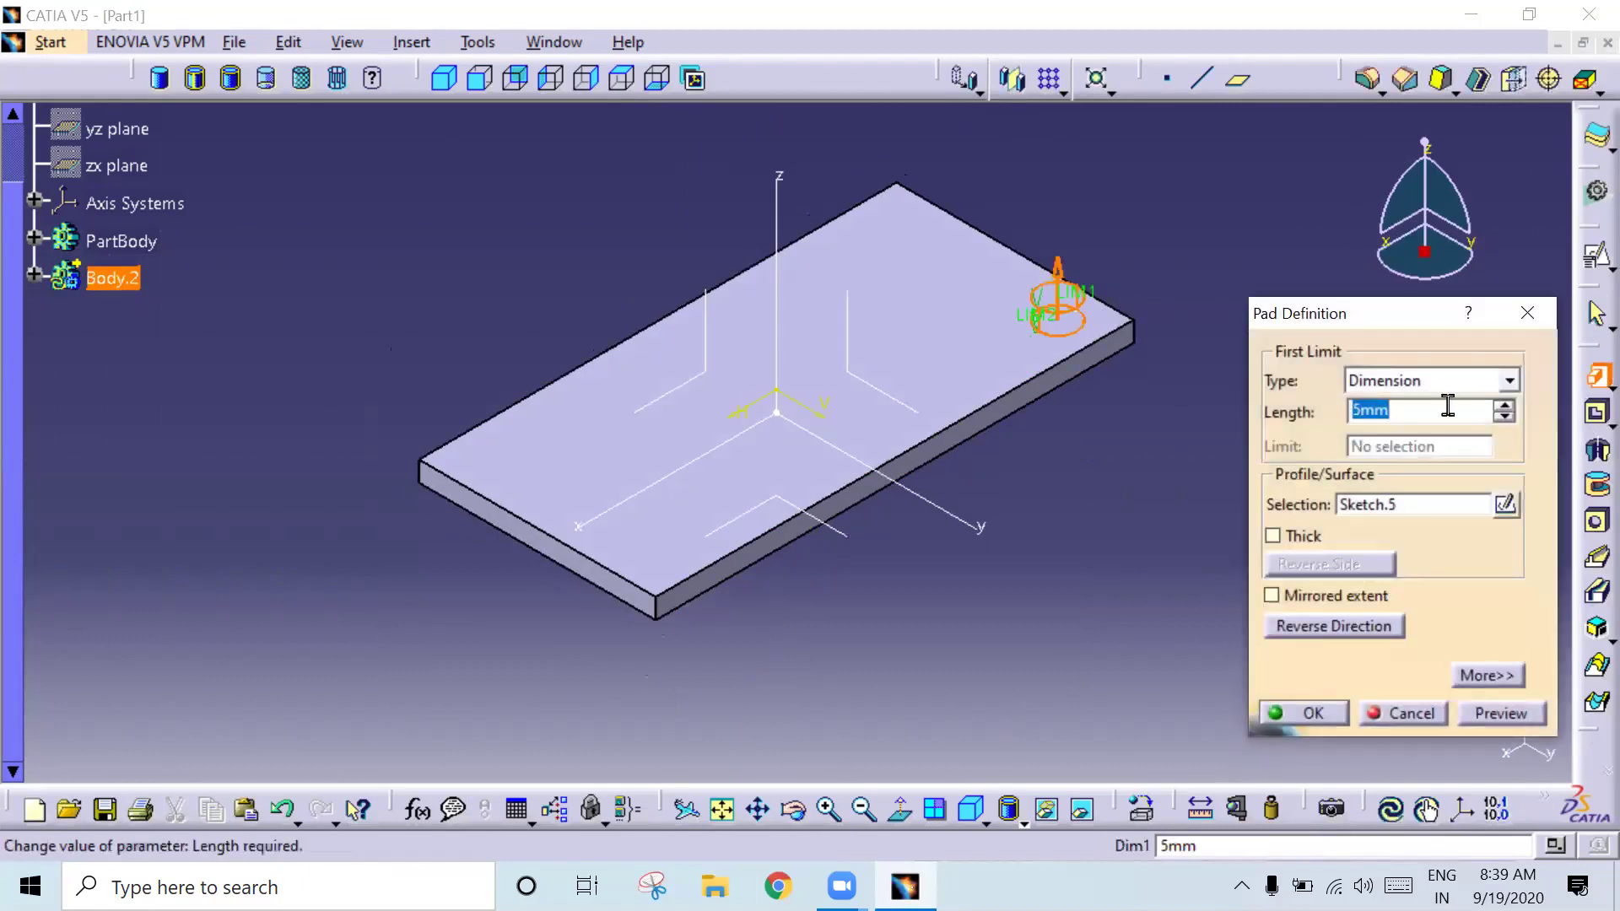
pyautogui.write('100')
pyautogui.press('Return')
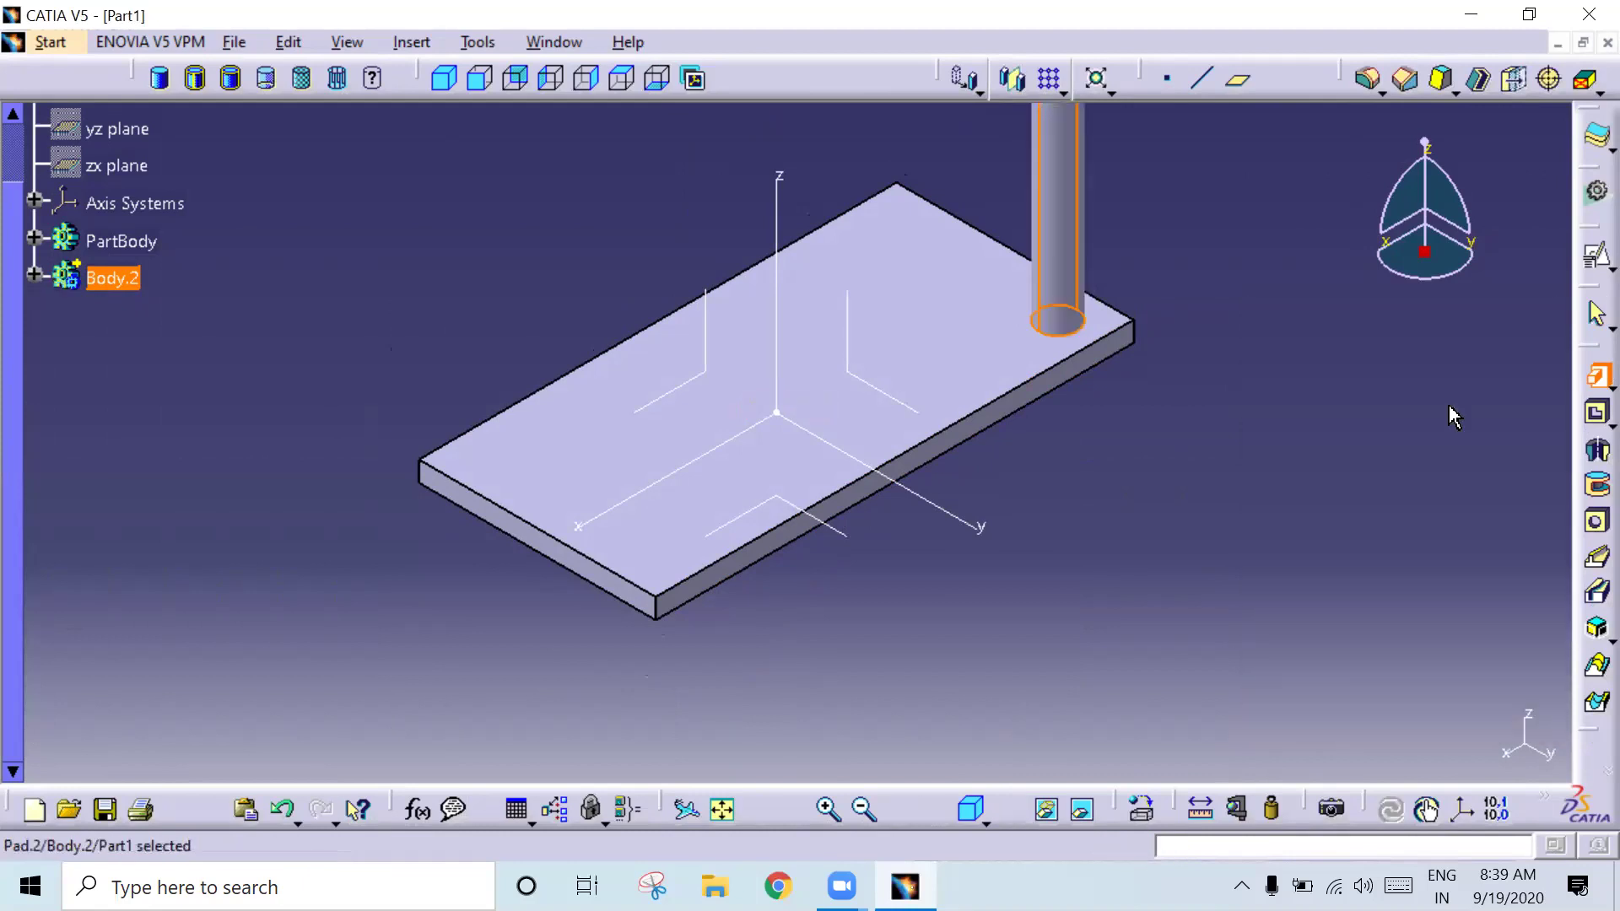
pyautogui.doubleClick(1078, 216)
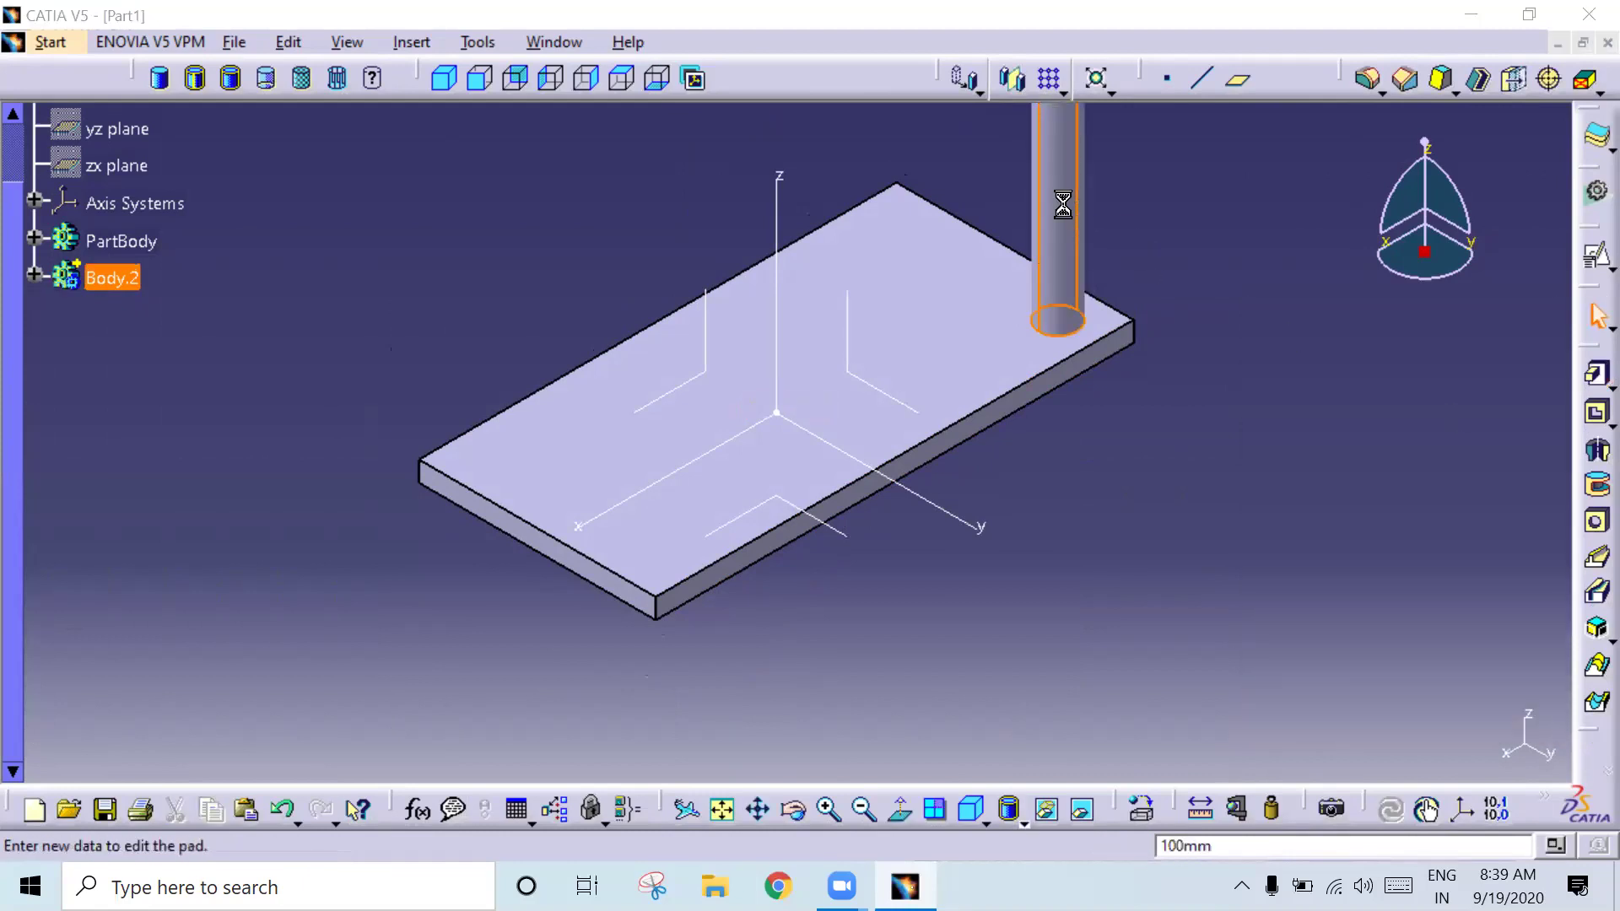
pyautogui.write('10')
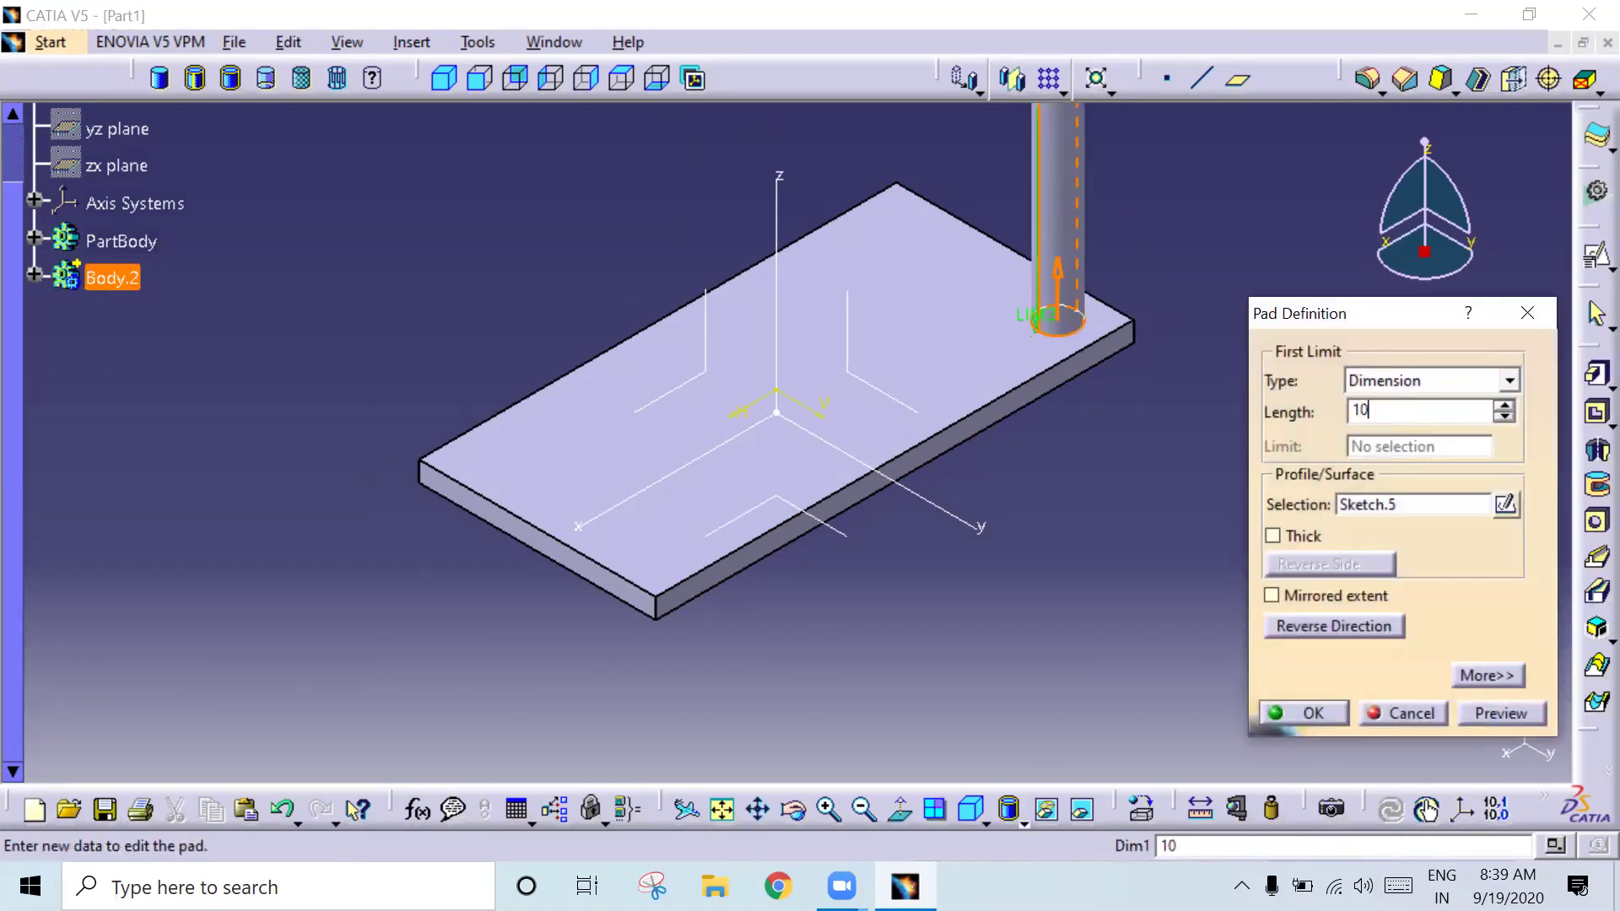
pyautogui.press('Return')
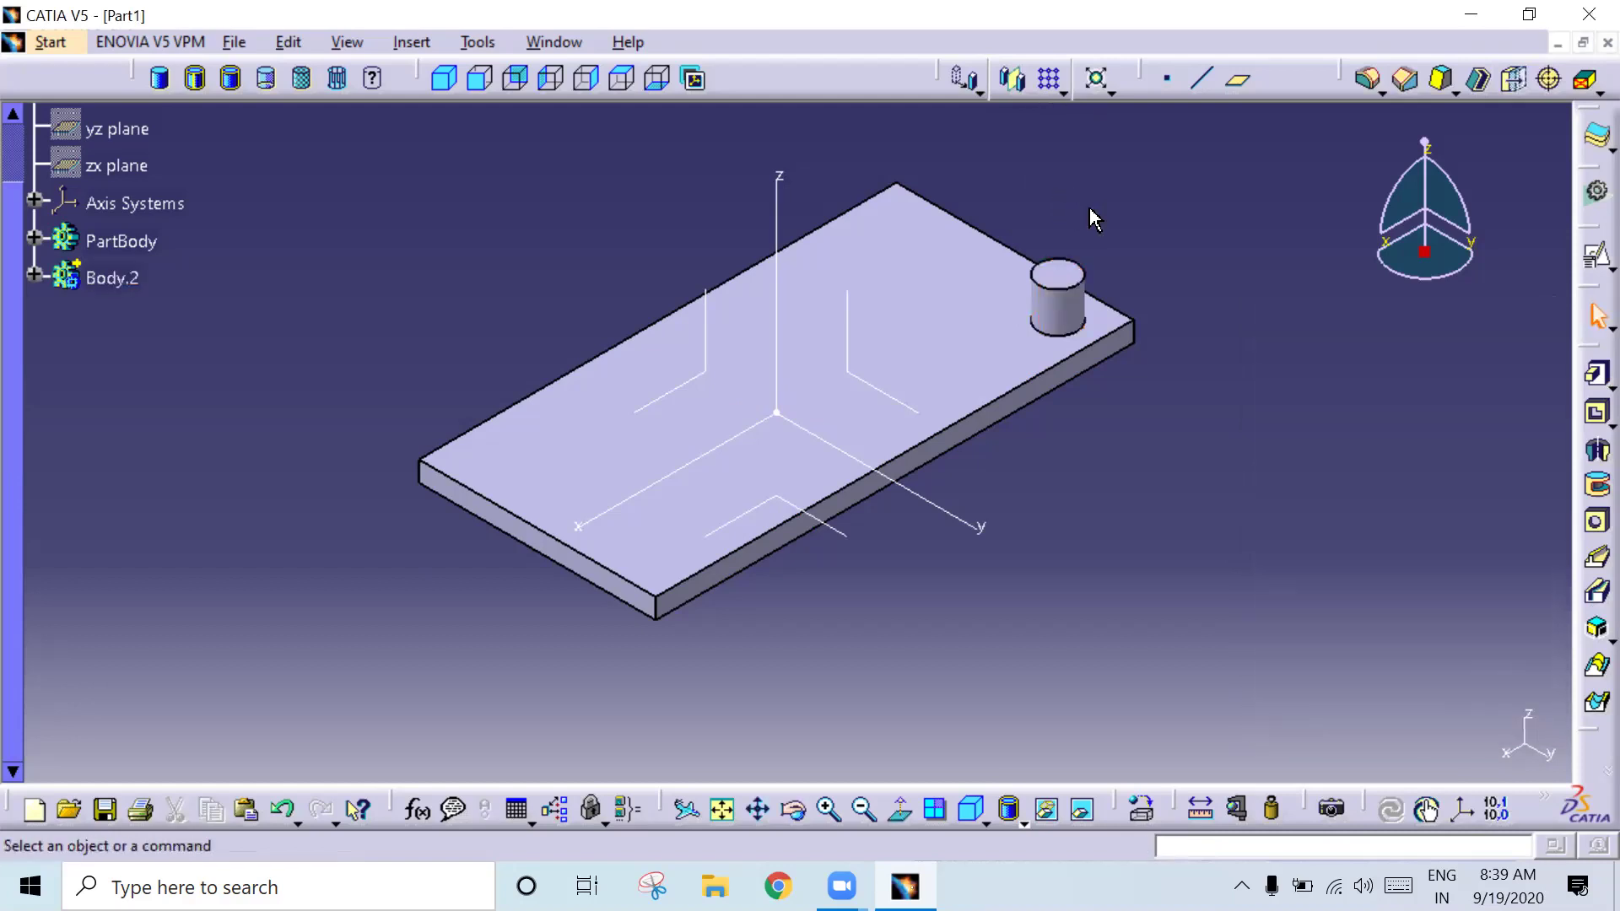
# Step: Select Body.2 and then the plate body, and fit the plate and cylinder in view
pyautogui.moveTo(1197, 271); pyautogui.dragTo(1015, 323, button='middle')
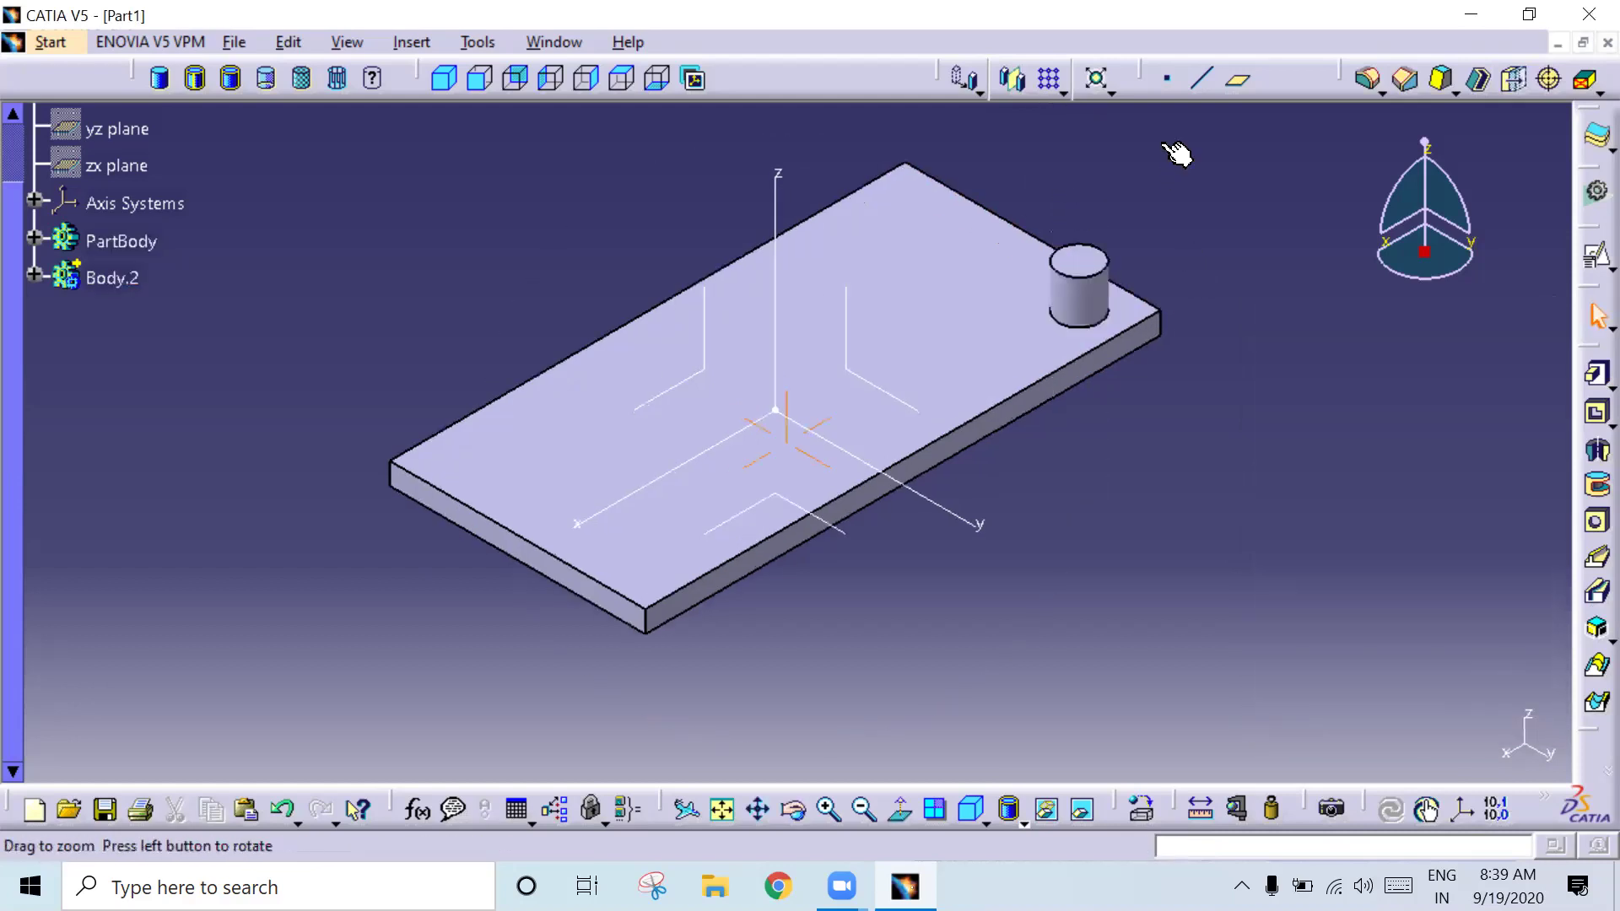
pyautogui.click(135, 279)
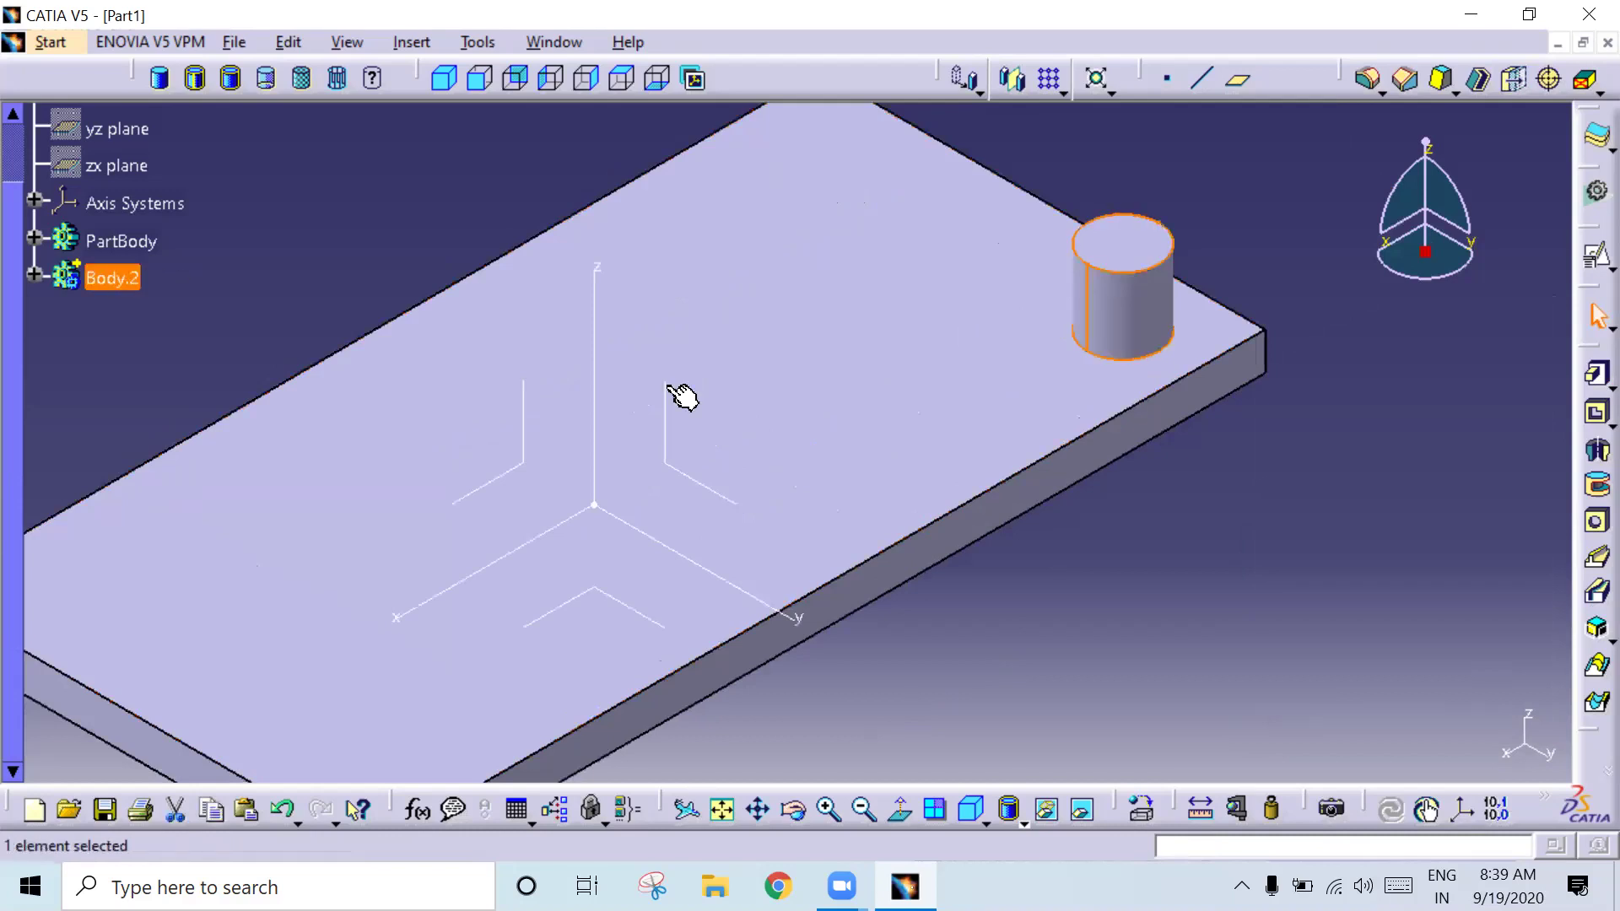
pyautogui.click(121, 241)
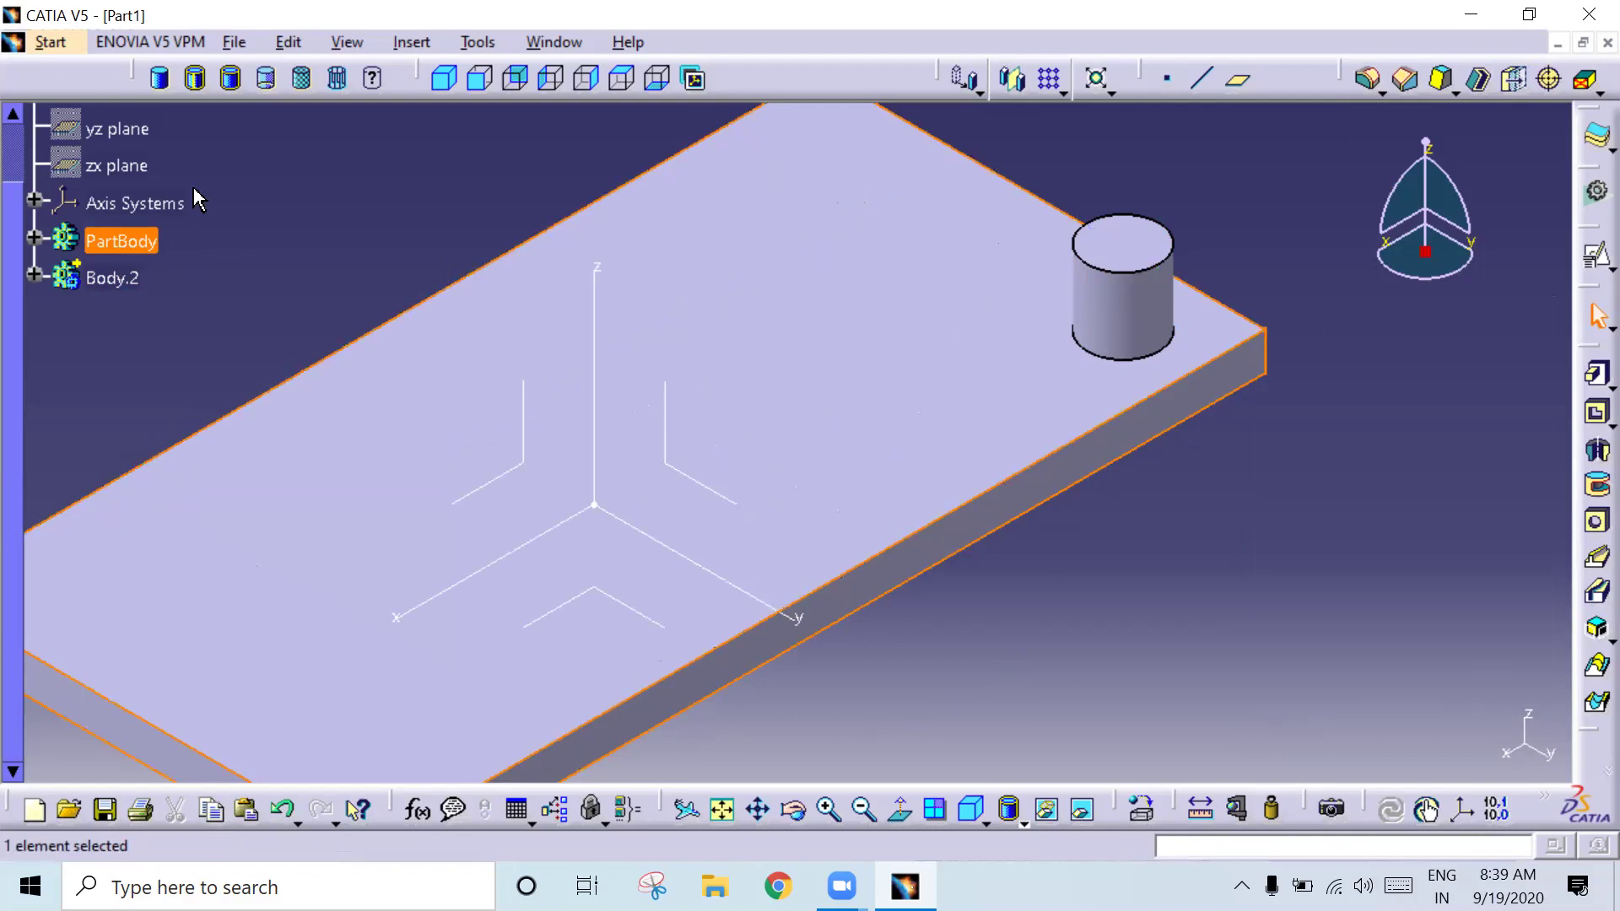
pyautogui.moveTo(1240, 337)
pyautogui.mouseDown(button='middle')
pyautogui.moveTo(1225, 329)
pyautogui.moveTo(1232, 377)
pyautogui.mouseUp(button='middle')
pyautogui.click(1178, 519)
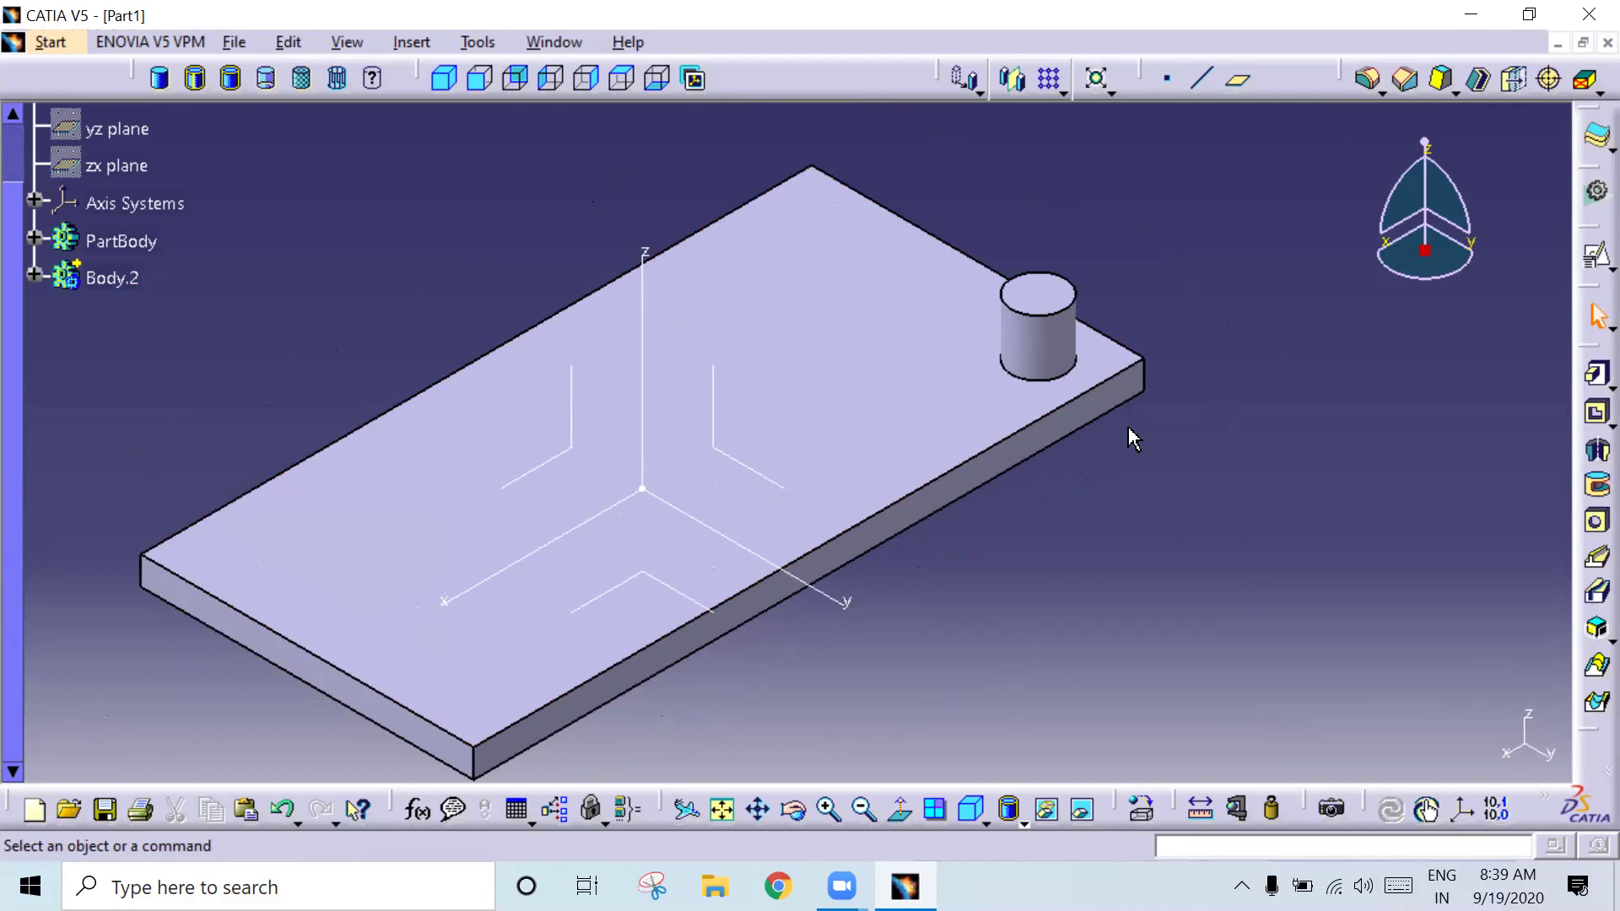
# Step: Mirror the cylinder body about the absolute axis system, accepting the warning
pyautogui.click(1018, 80)
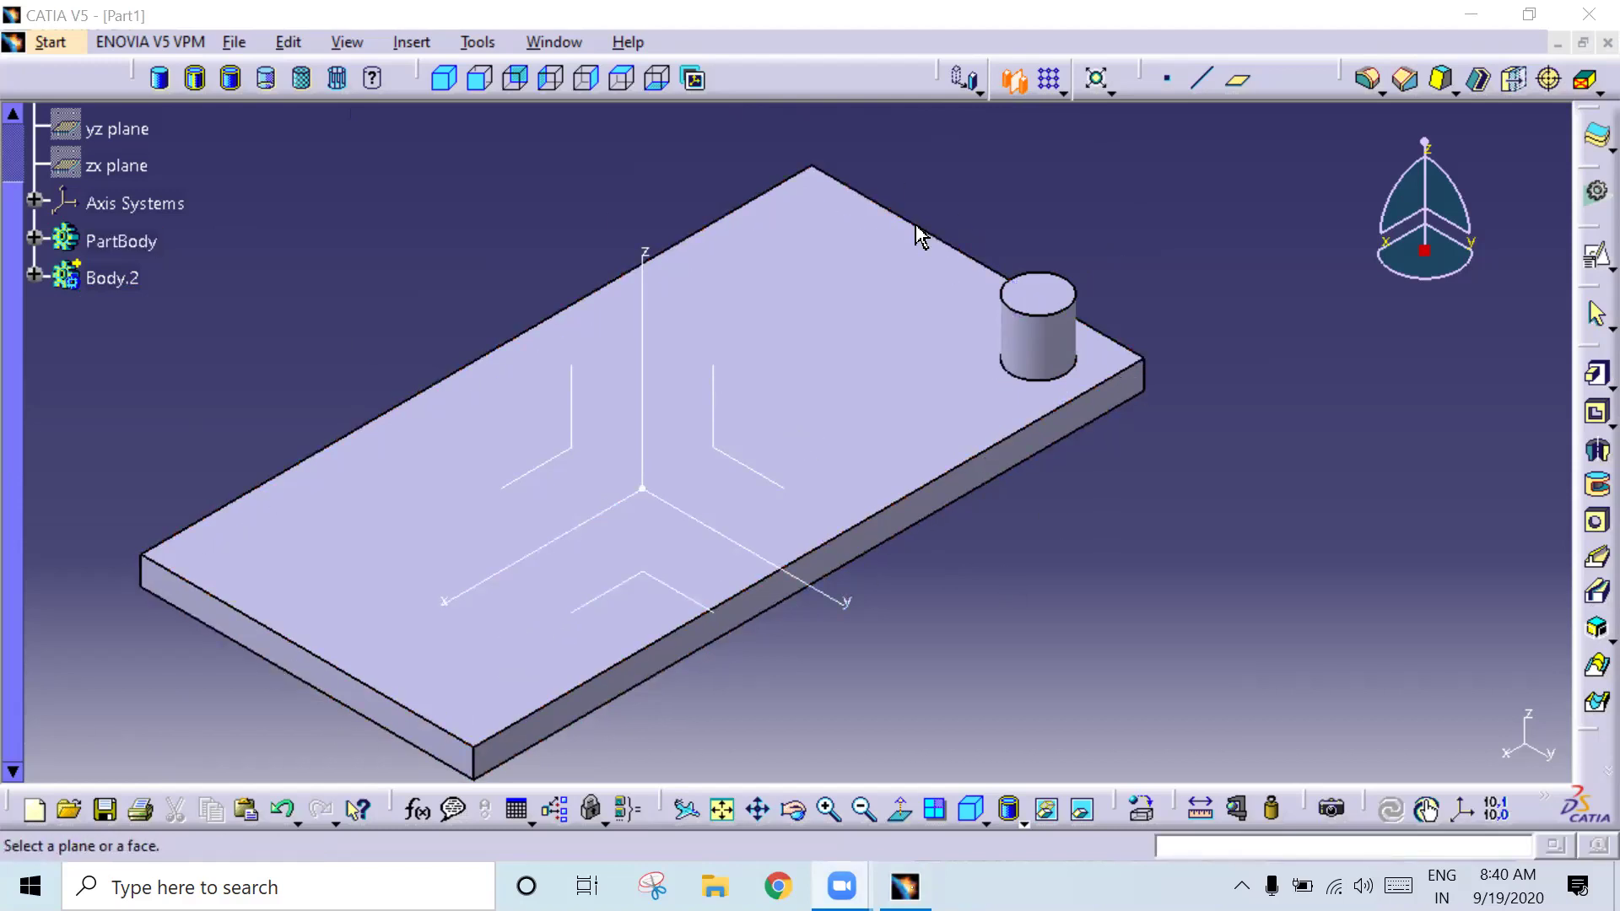
pyautogui.click(1074, 342)
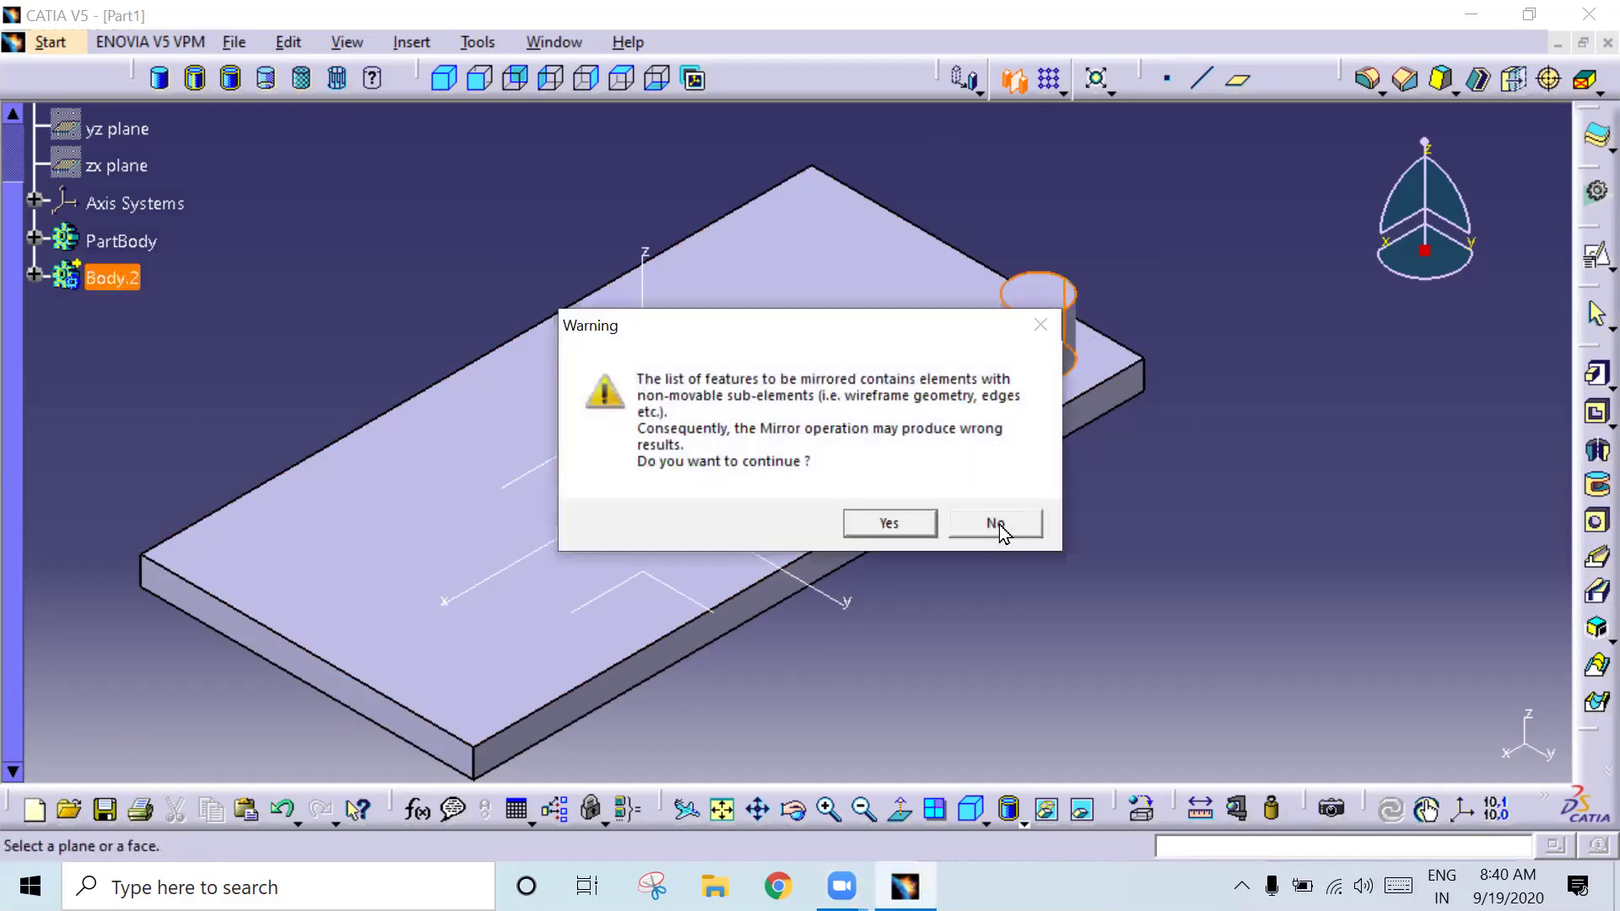
pyautogui.click(907, 519)
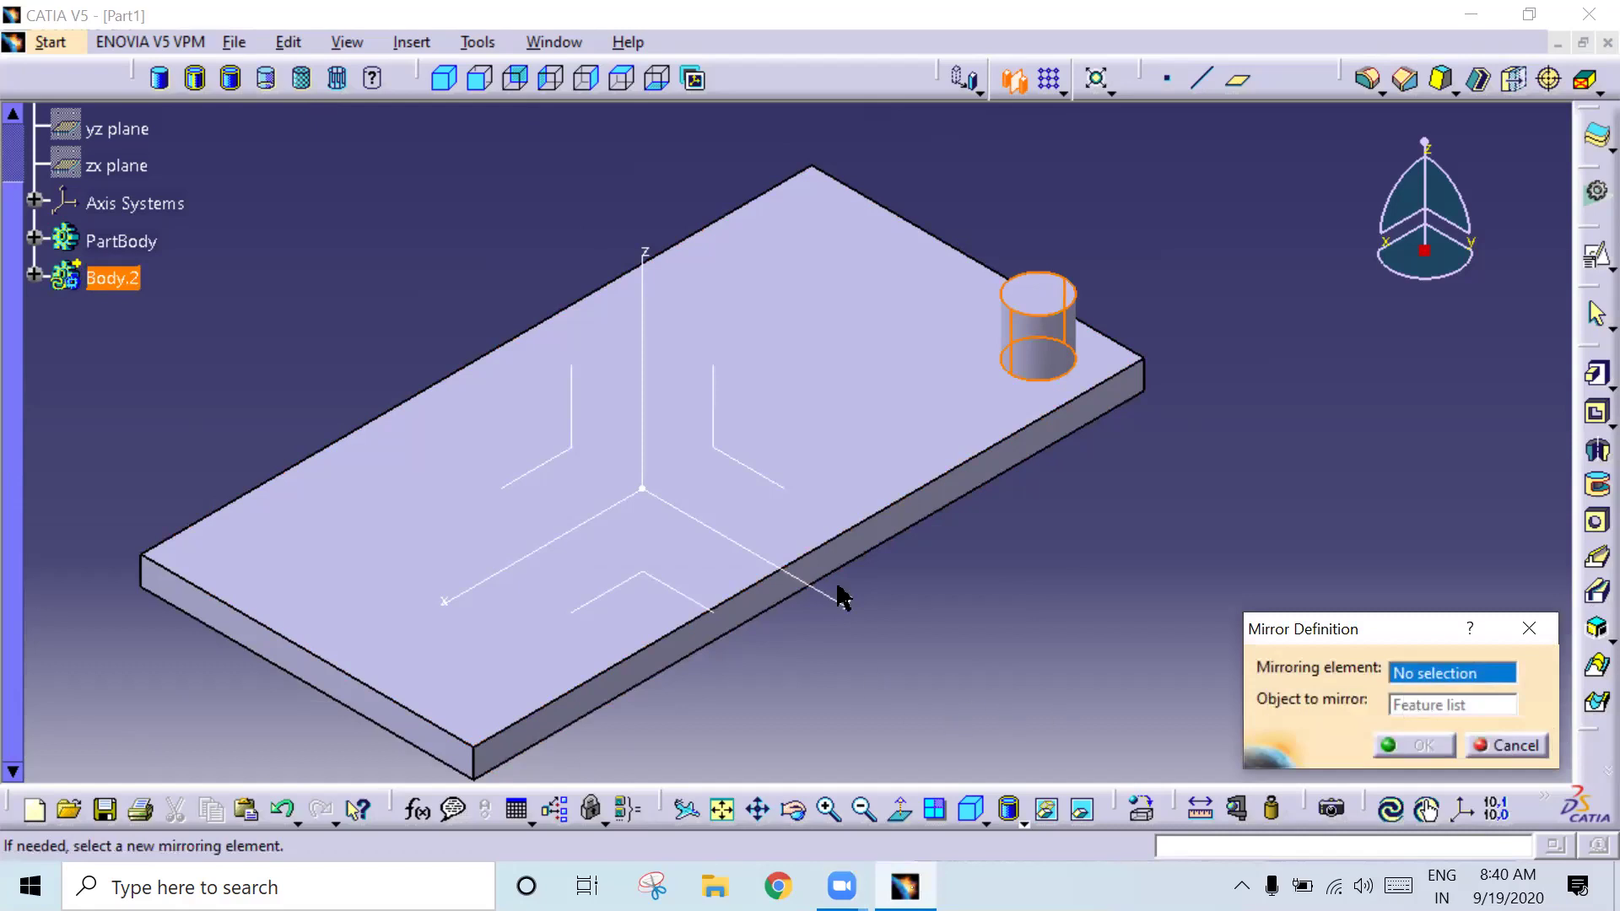
pyautogui.click(736, 462)
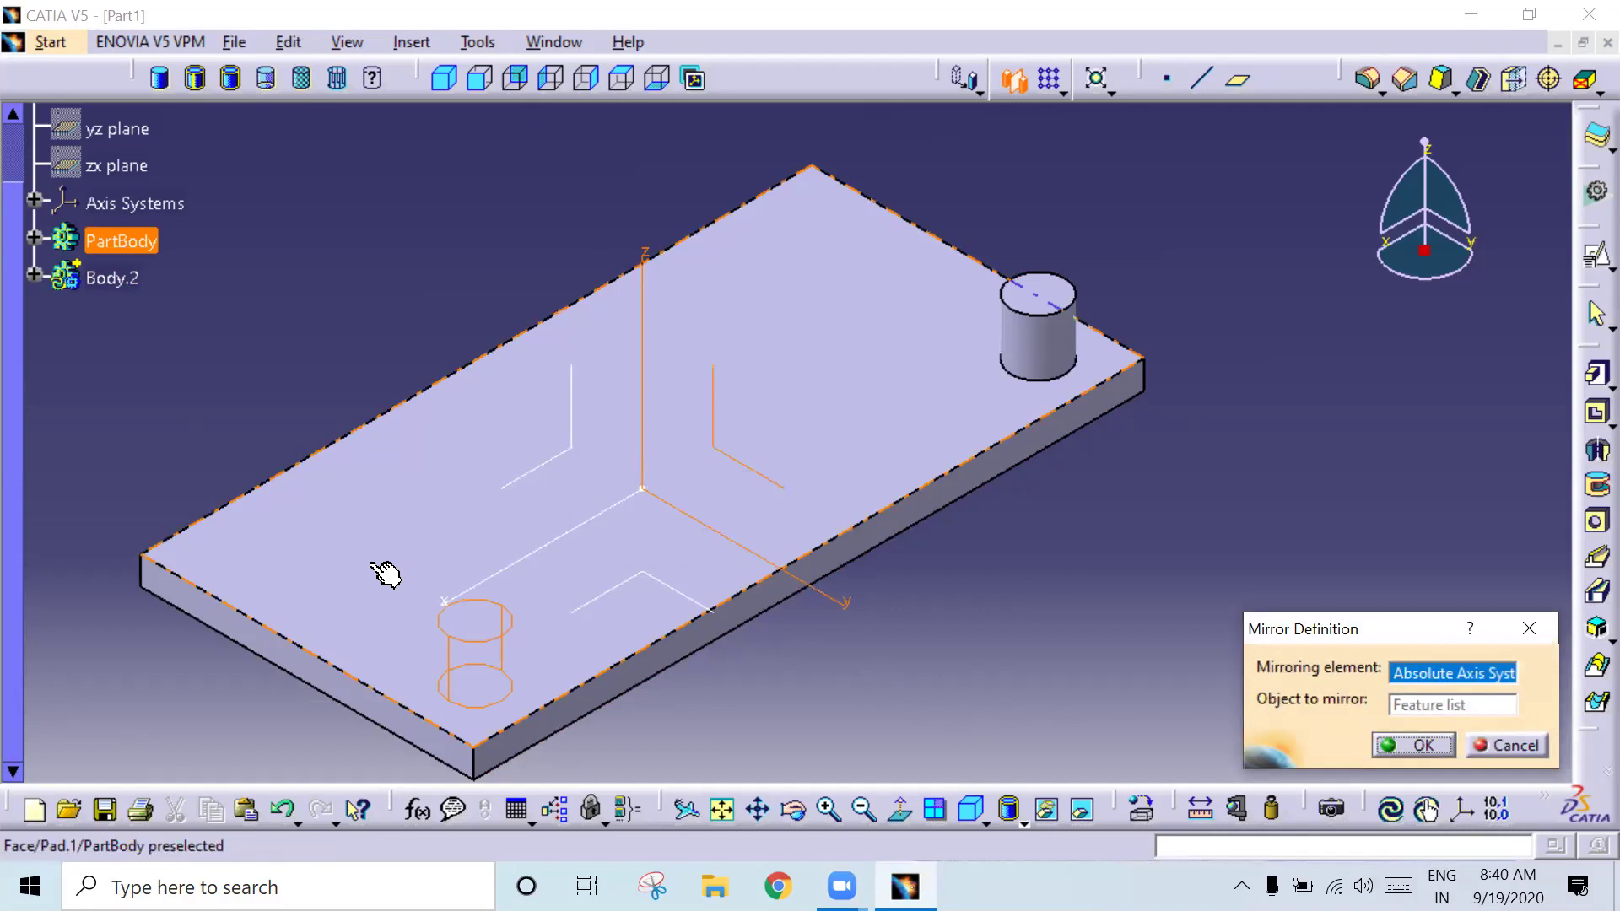
pyautogui.click(1411, 748)
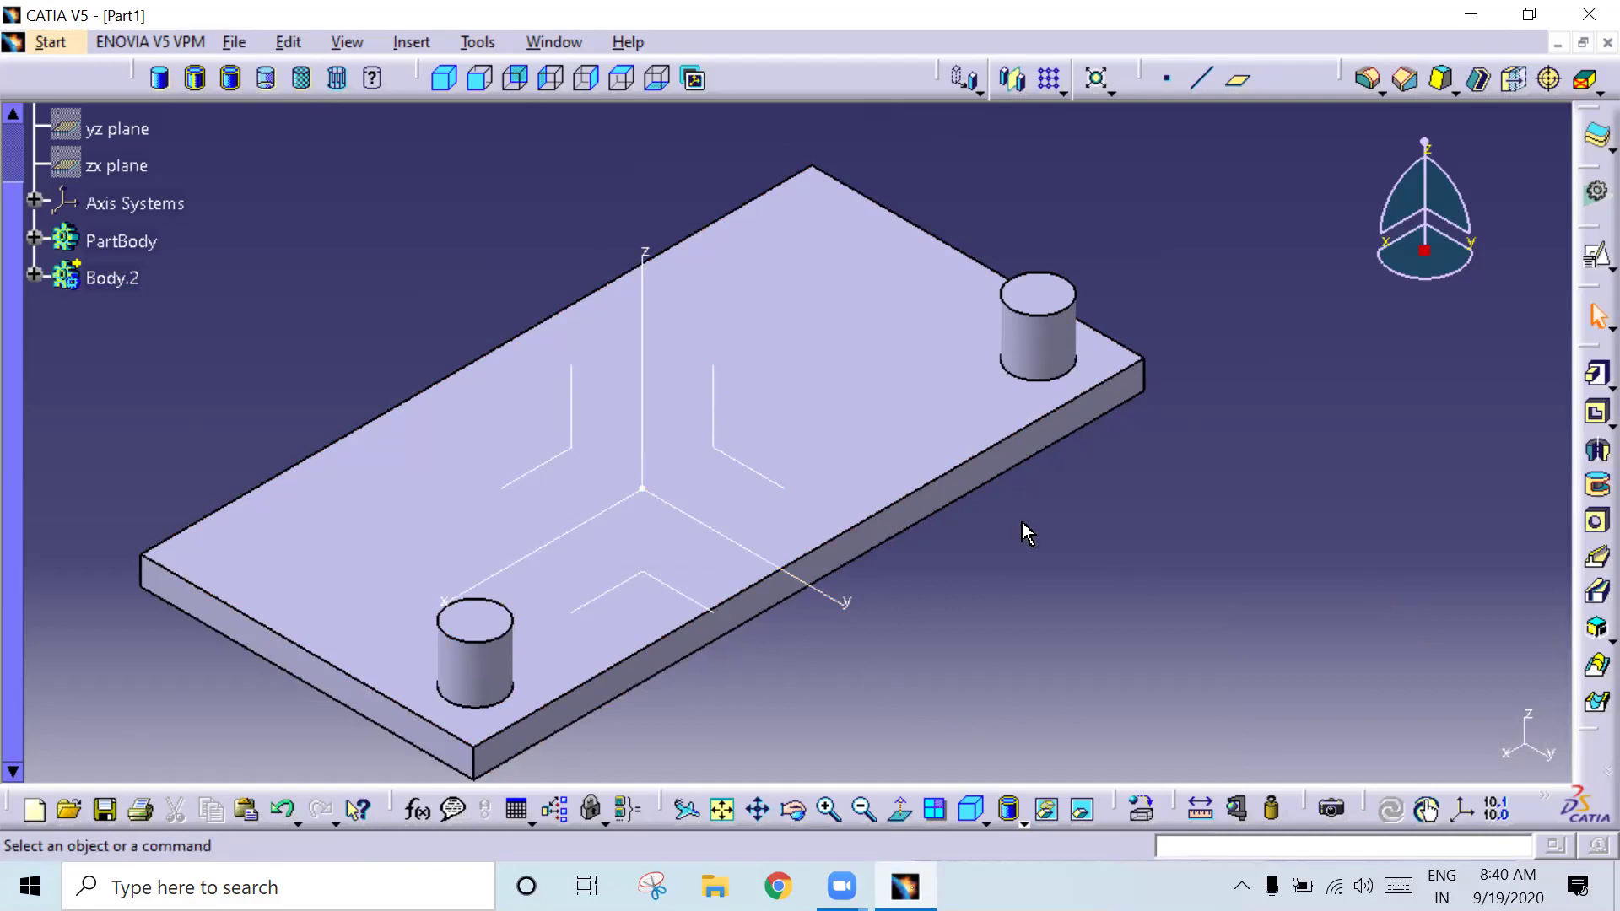
# Step: Inspect both cylinders and the plate, then bring up Body.2's context options
pyautogui.click(505, 668)
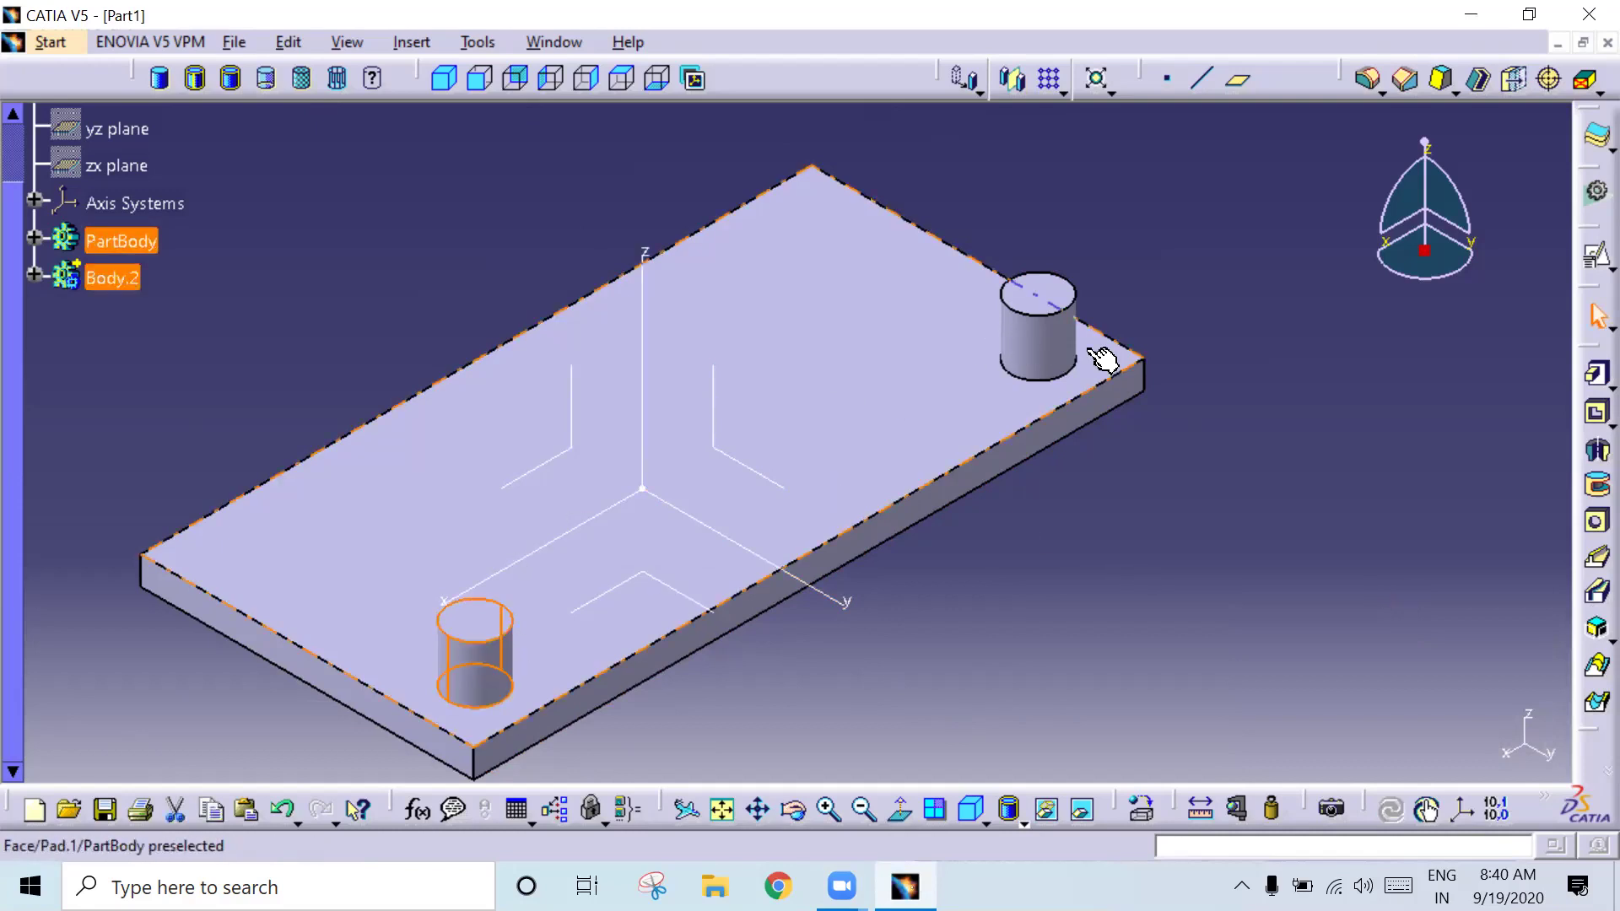
pyautogui.click(1026, 352)
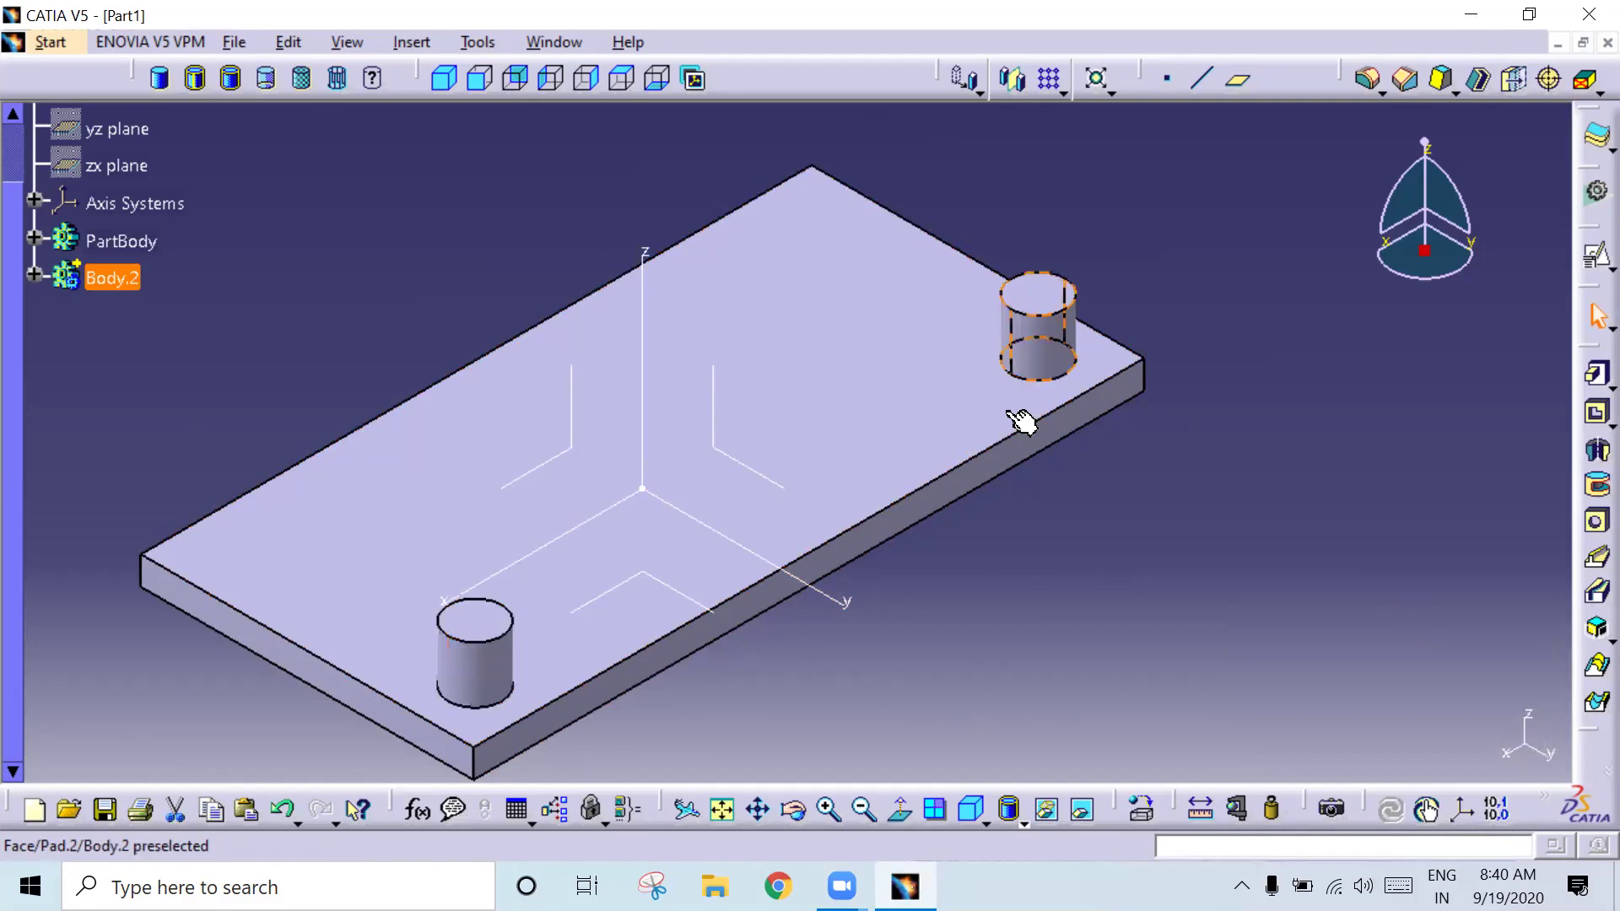
pyautogui.click(970, 453)
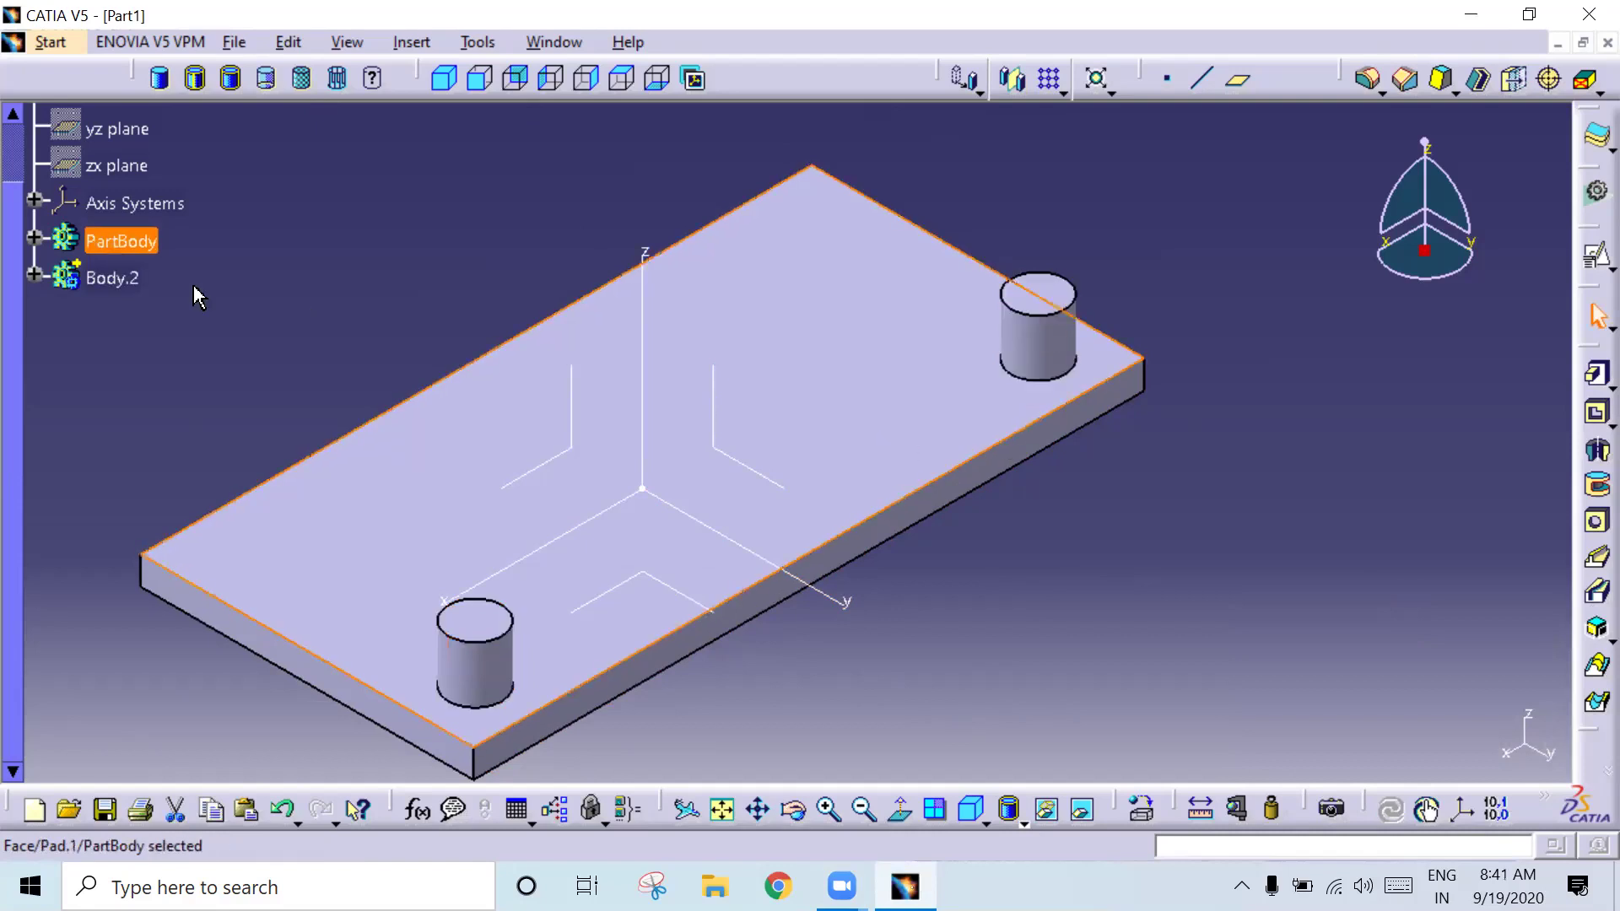
pyautogui.click(453, 252)
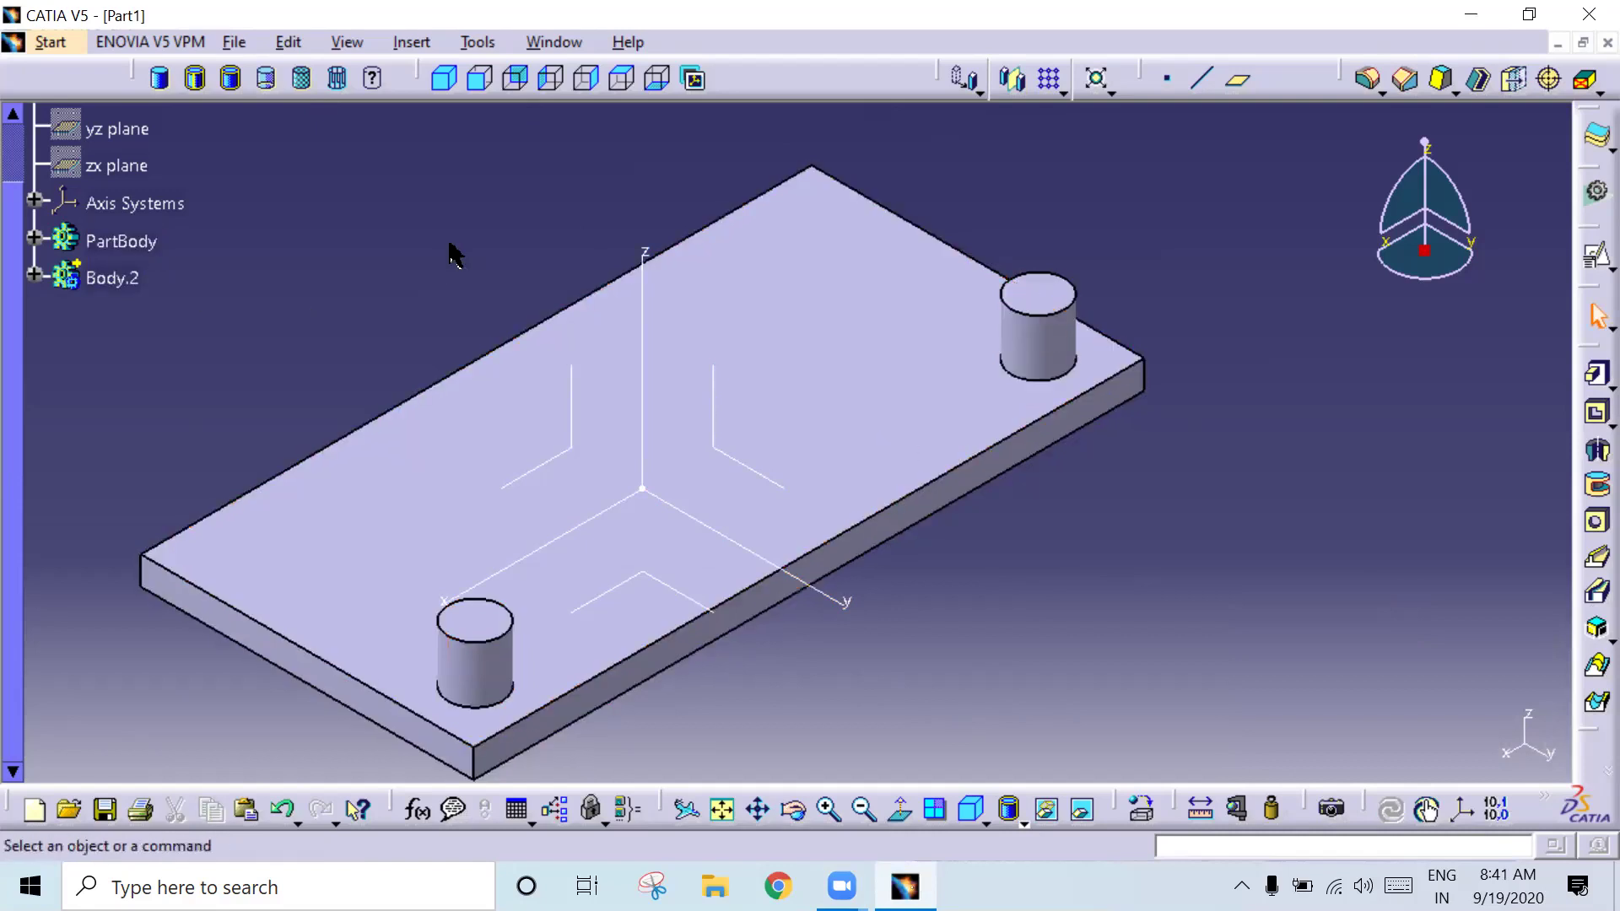
pyautogui.rightClick(126, 282)
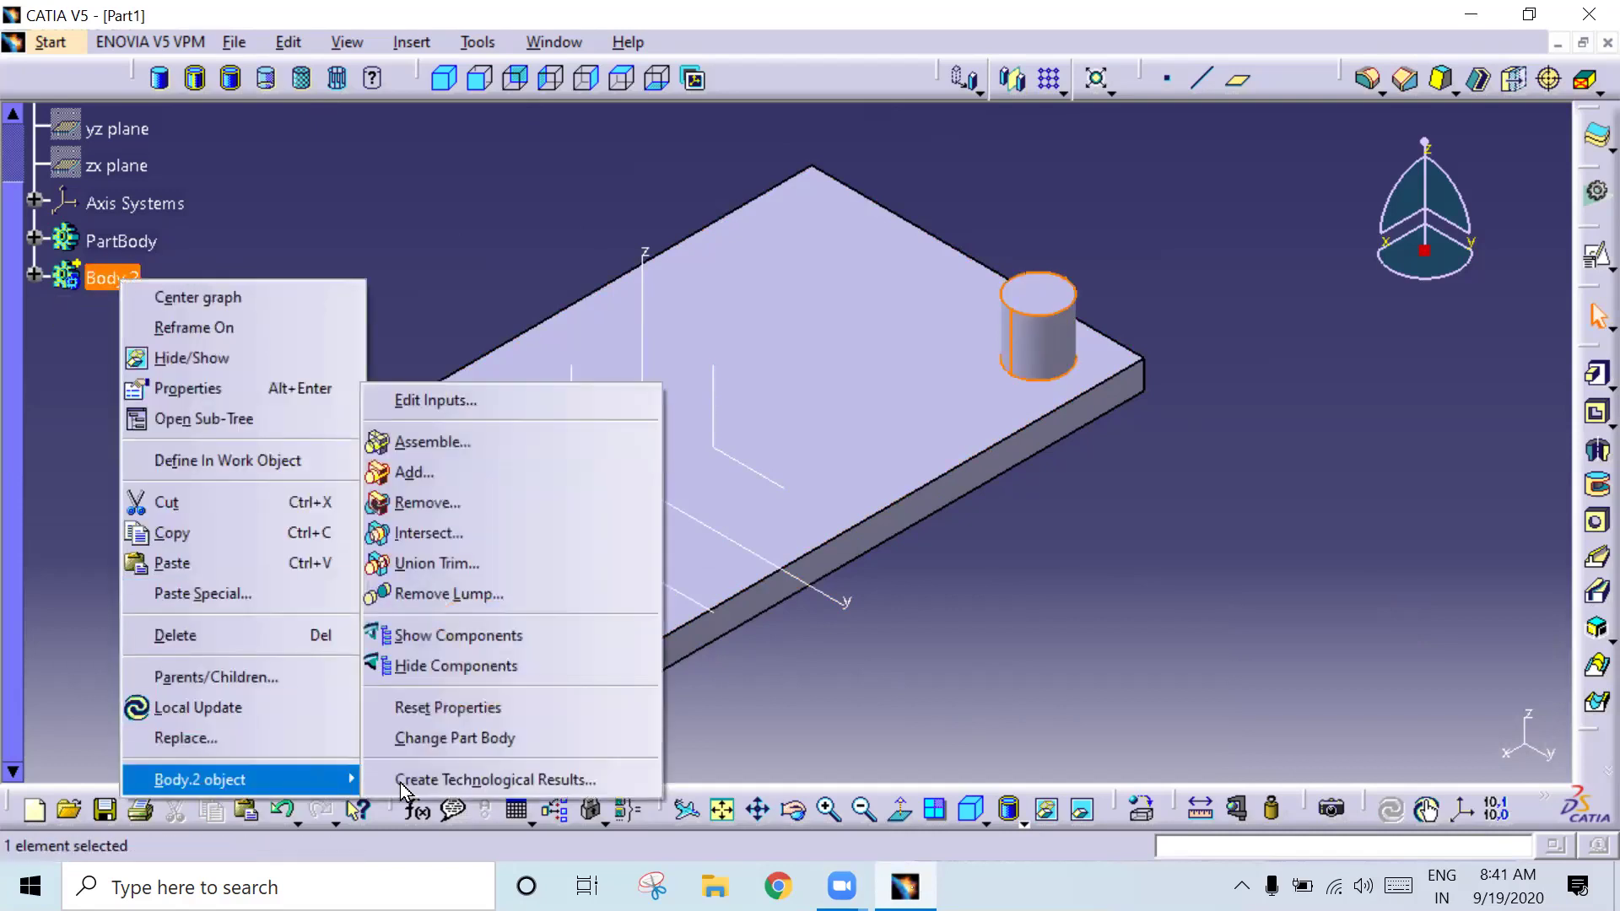
pyautogui.moveTo(200, 779)
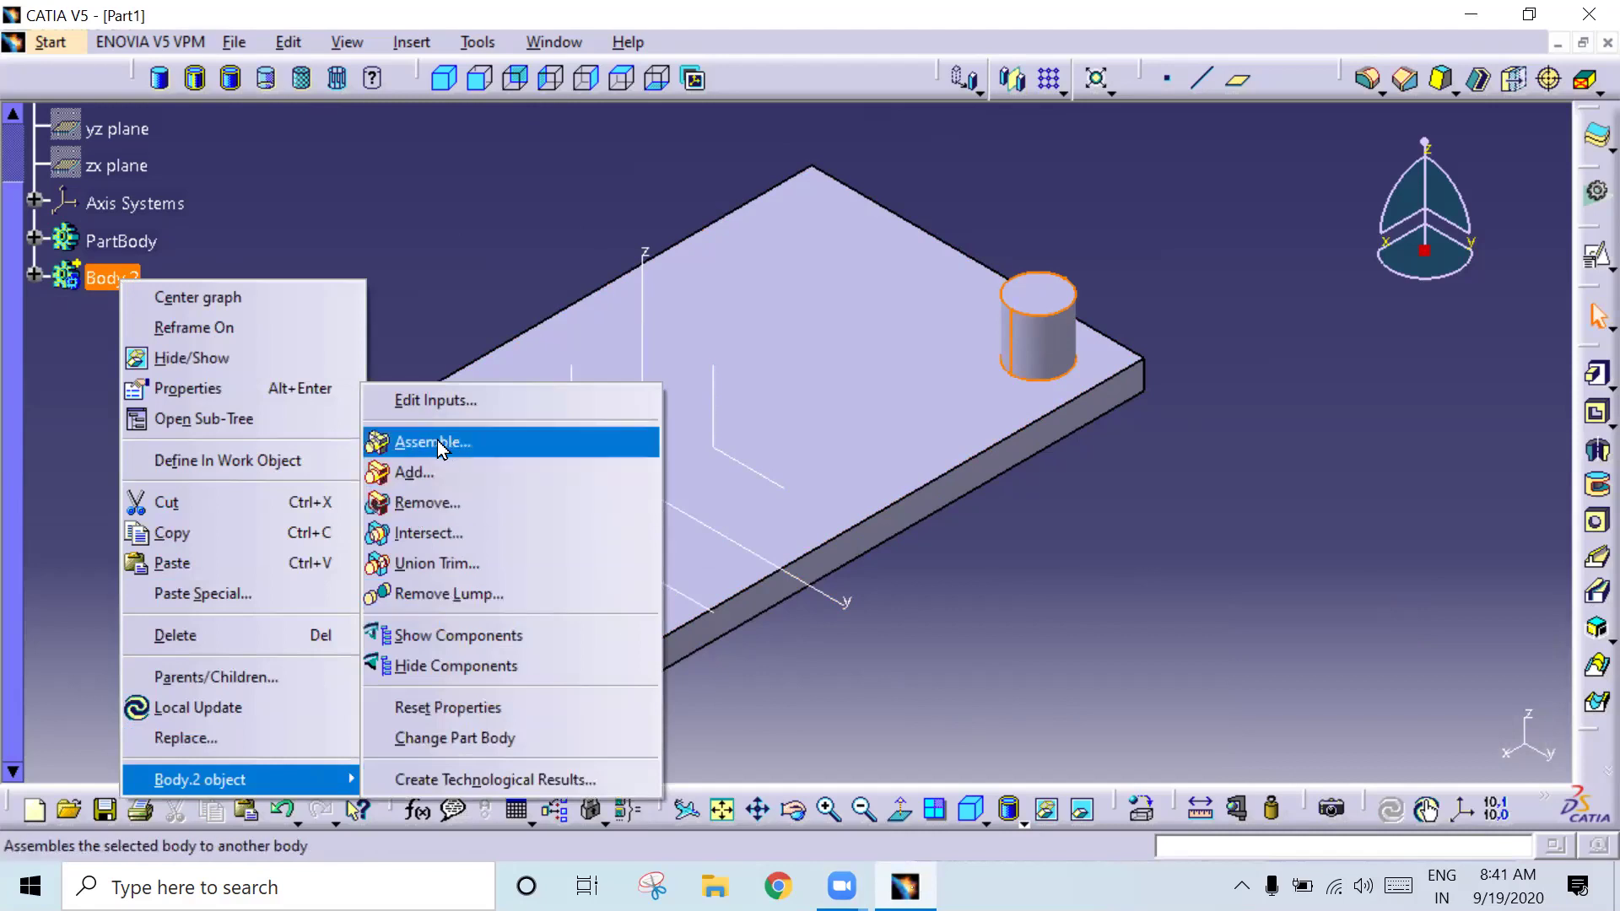
# Step: Give the cylinder pad a mirrored extent, then assemble Body.2 into PartBody
pyautogui.click(442, 440)
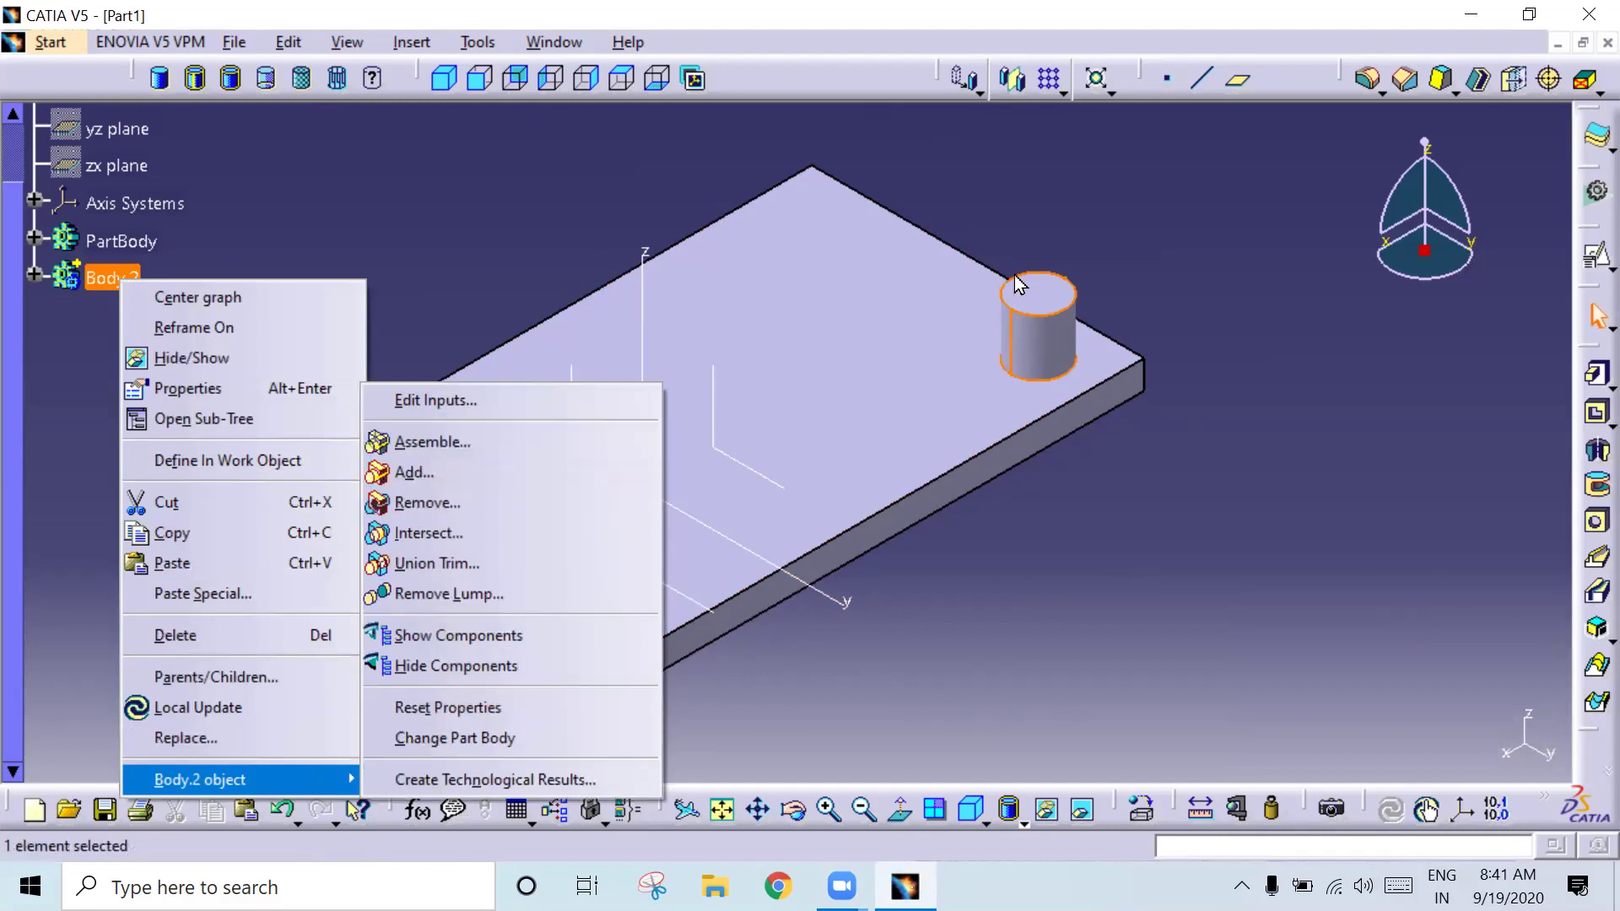
pyautogui.doubleClick(1031, 354)
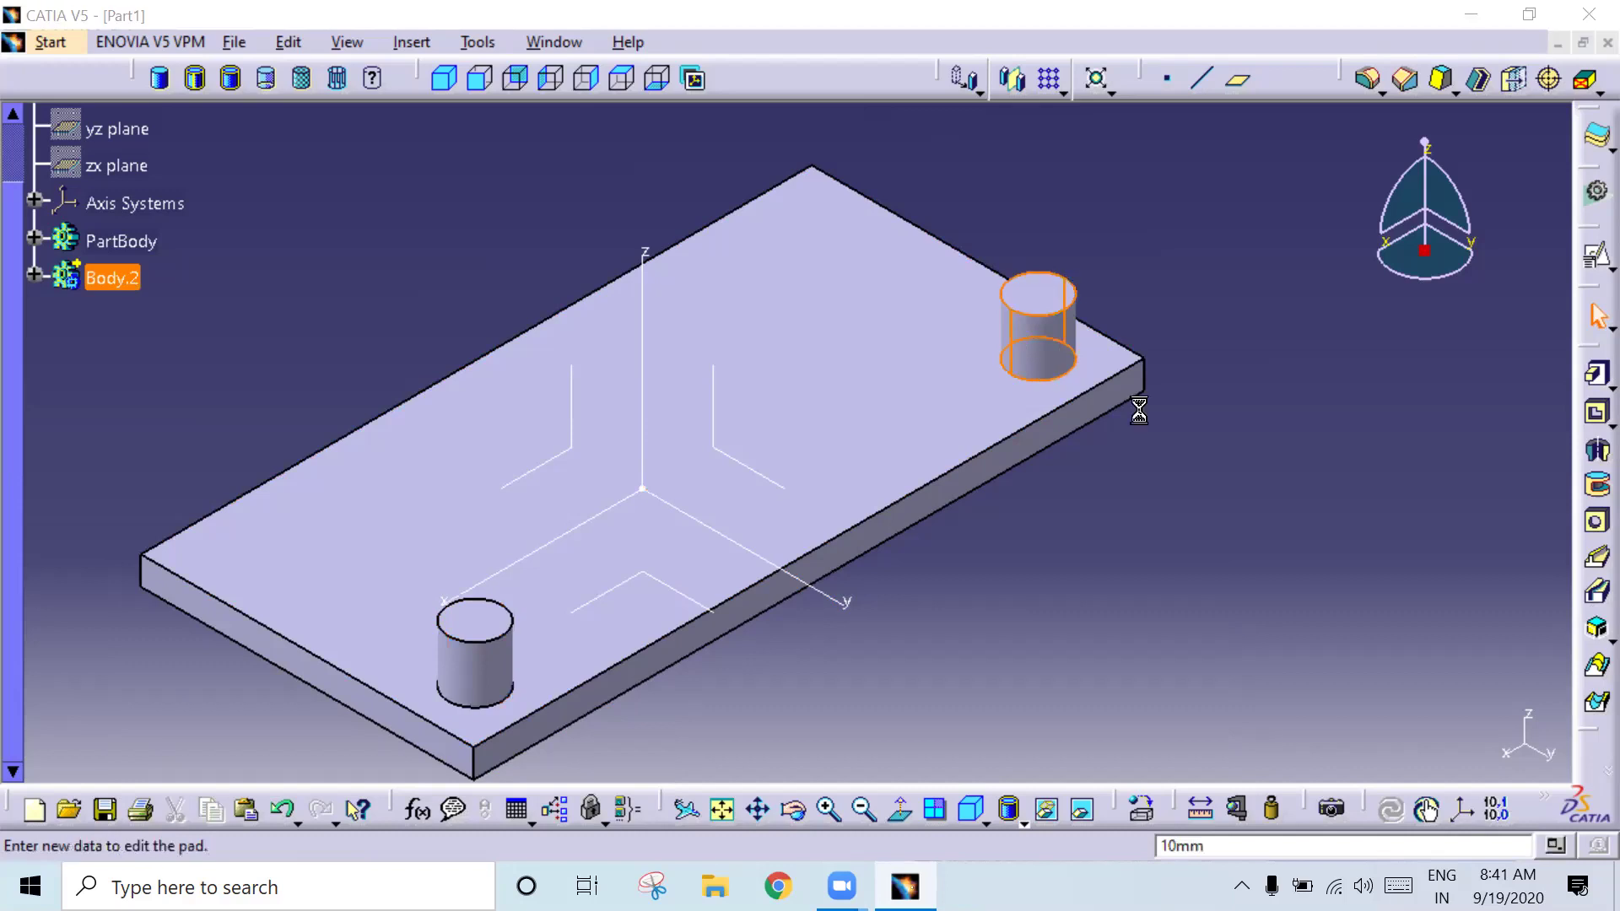
pyautogui.click(1323, 593)
pyautogui.click(1313, 712)
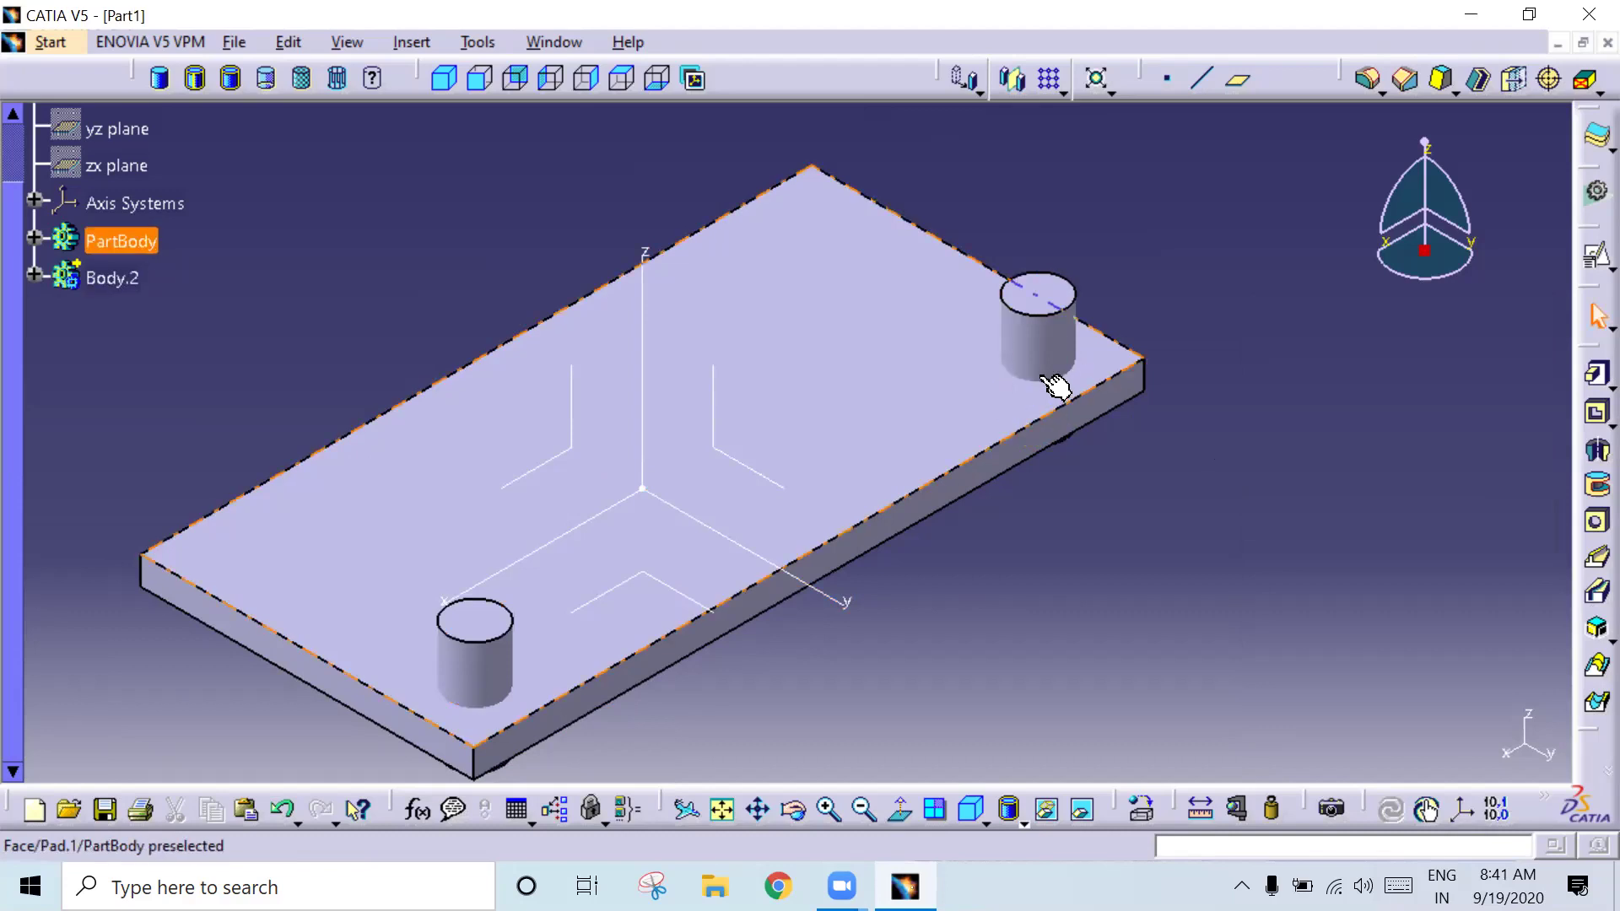
pyautogui.rightClick(131, 281)
pyautogui.moveTo(211, 785)
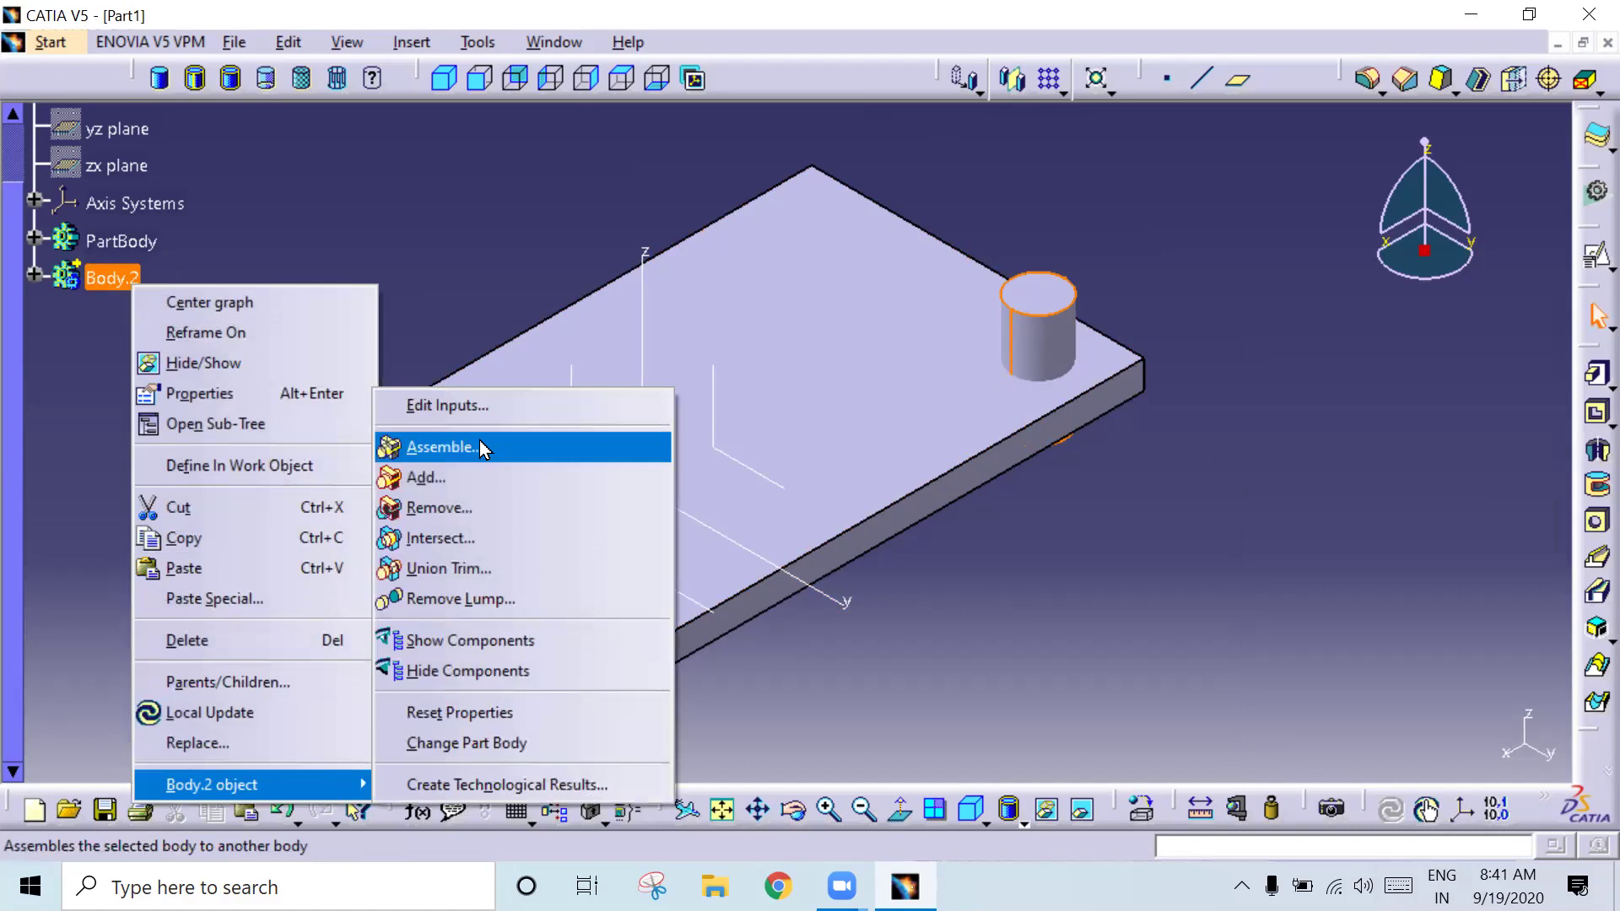
pyautogui.click(456, 445)
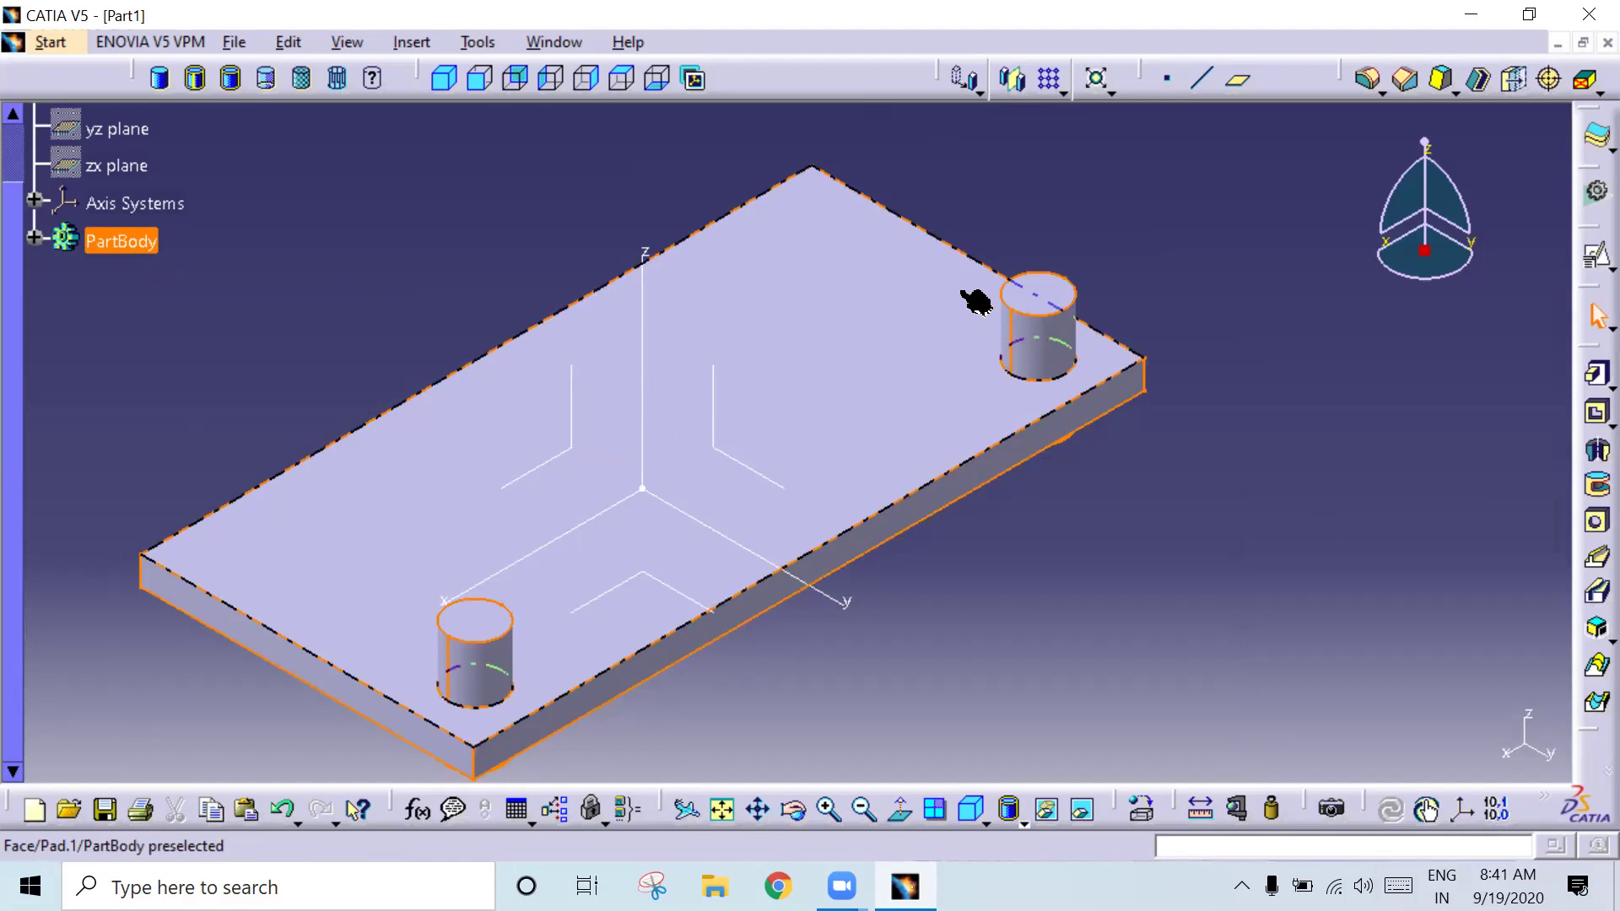
# Step: Undo the assemble and Remove Body.2 from PartBody instead, cutting two corner holes
pyautogui.hotkey('ctrl', 'z')
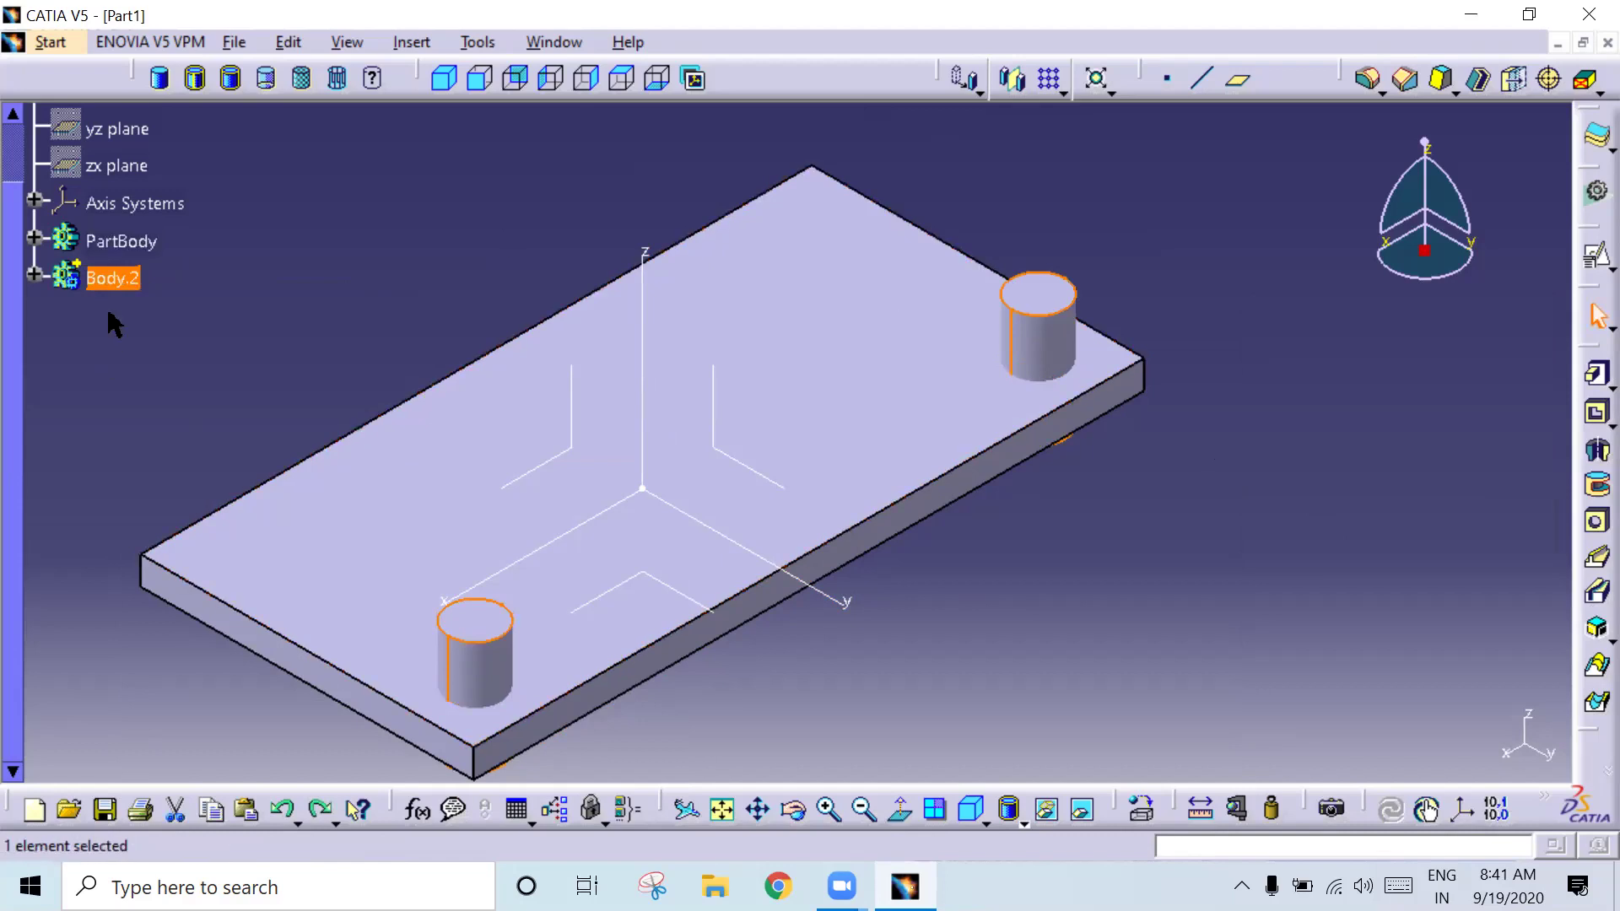
pyautogui.rightClick(110, 278)
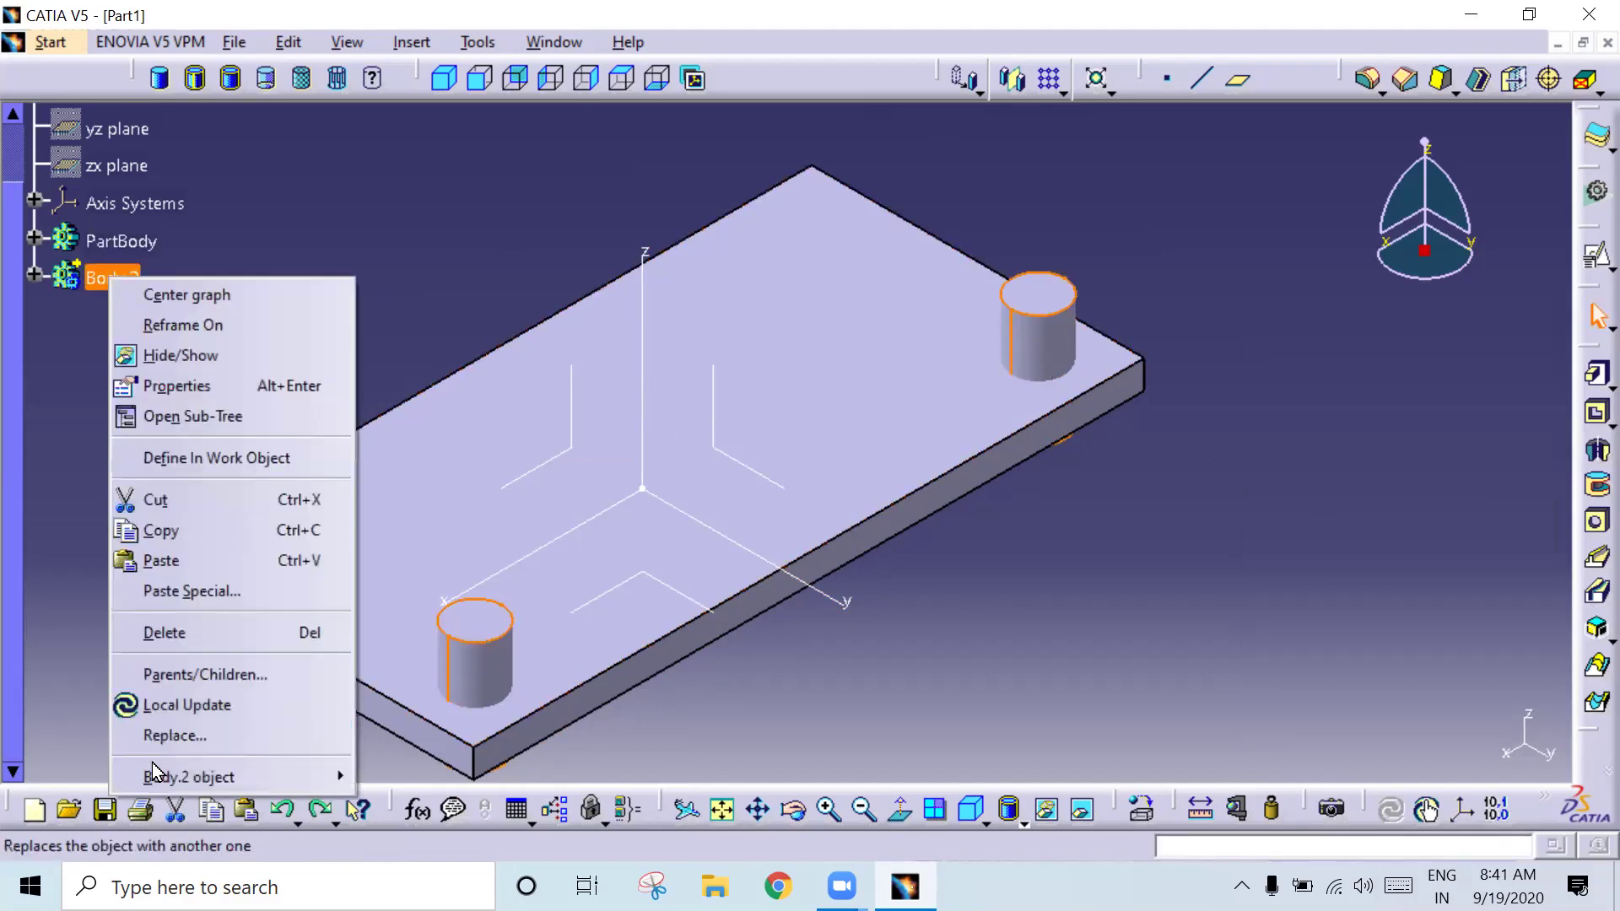
pyautogui.moveTo(190, 777)
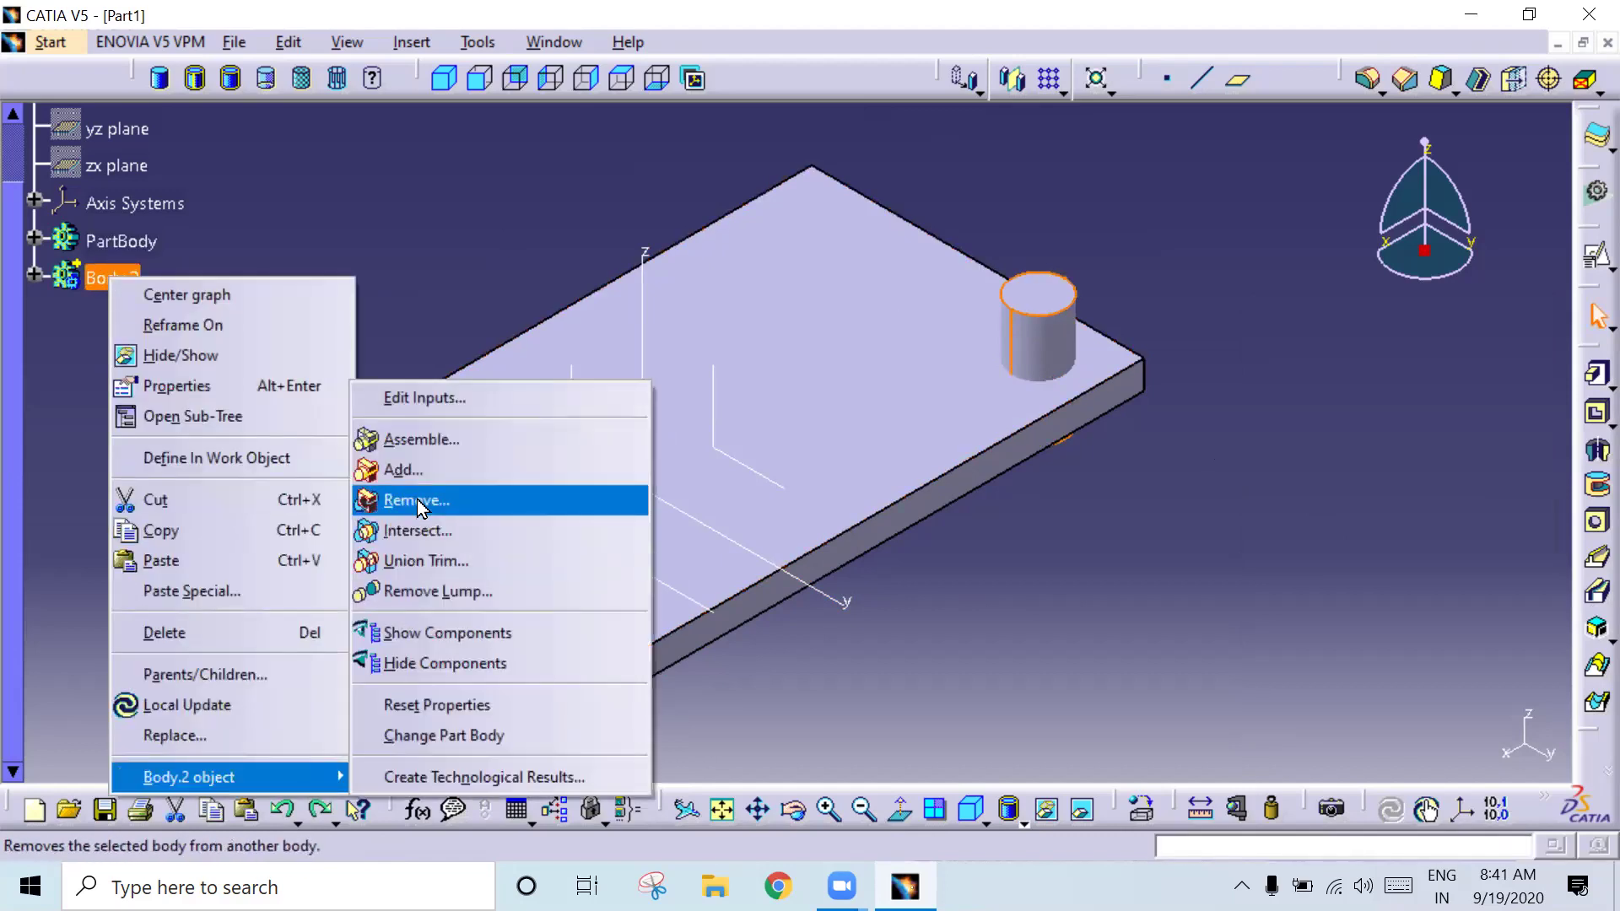
pyautogui.click(417, 501)
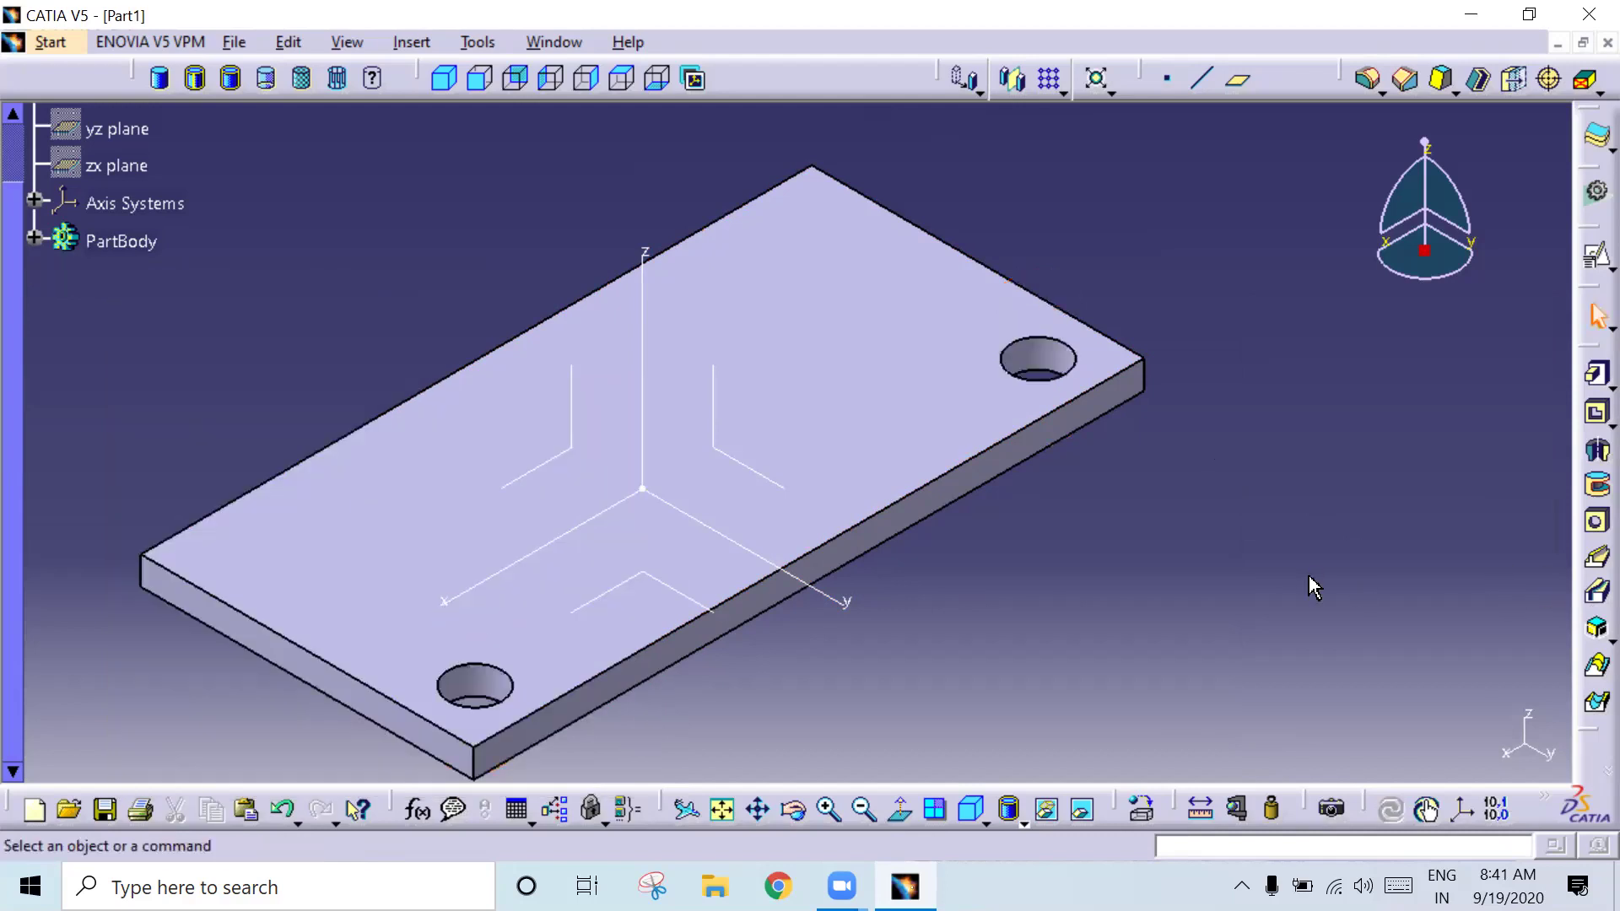
pyautogui.moveTo(745, 181); pyautogui.dragTo(761, 219, button='middle')
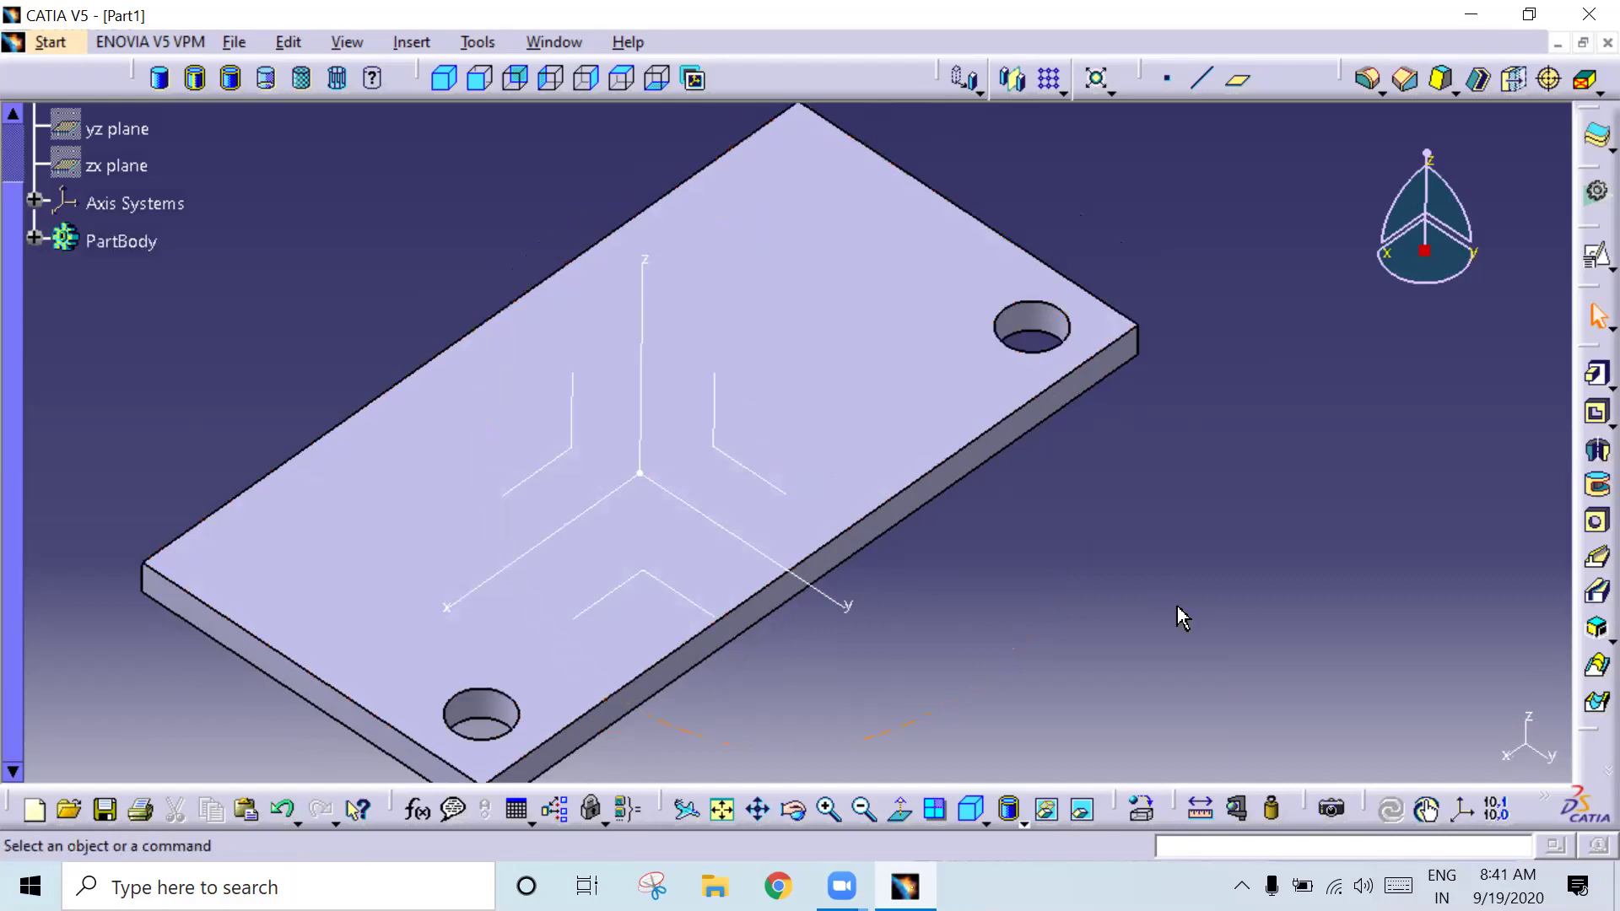
# Step: Undo the Remove and switch the cylinder pad to mirrored extent
pyautogui.hotkey('ctrl', 'z')
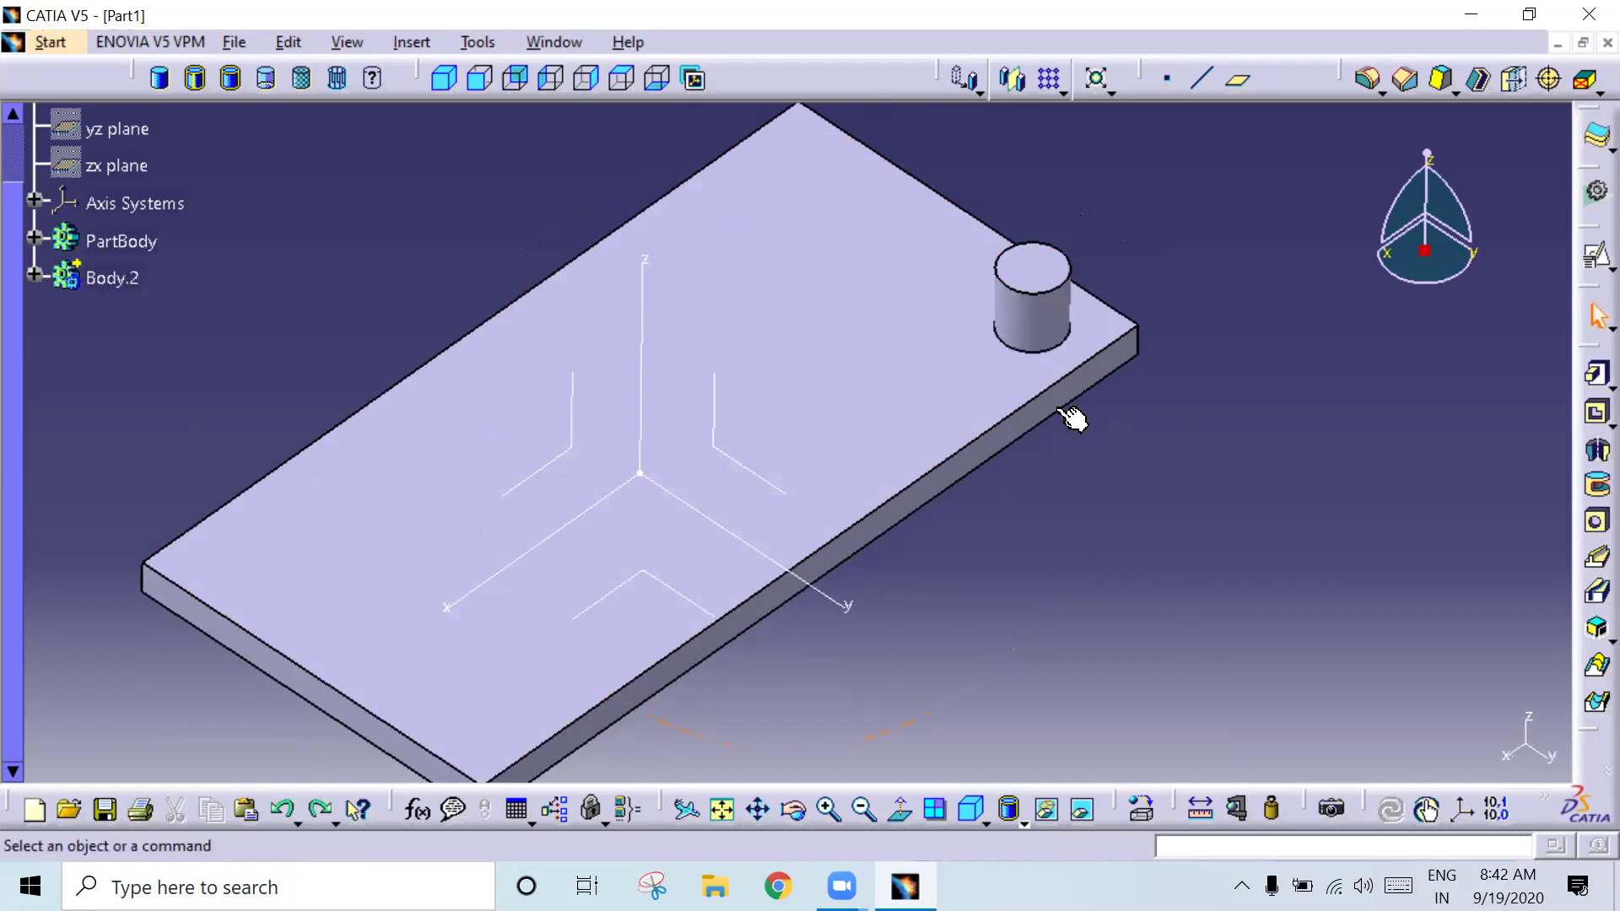
pyautogui.doubleClick(1045, 344)
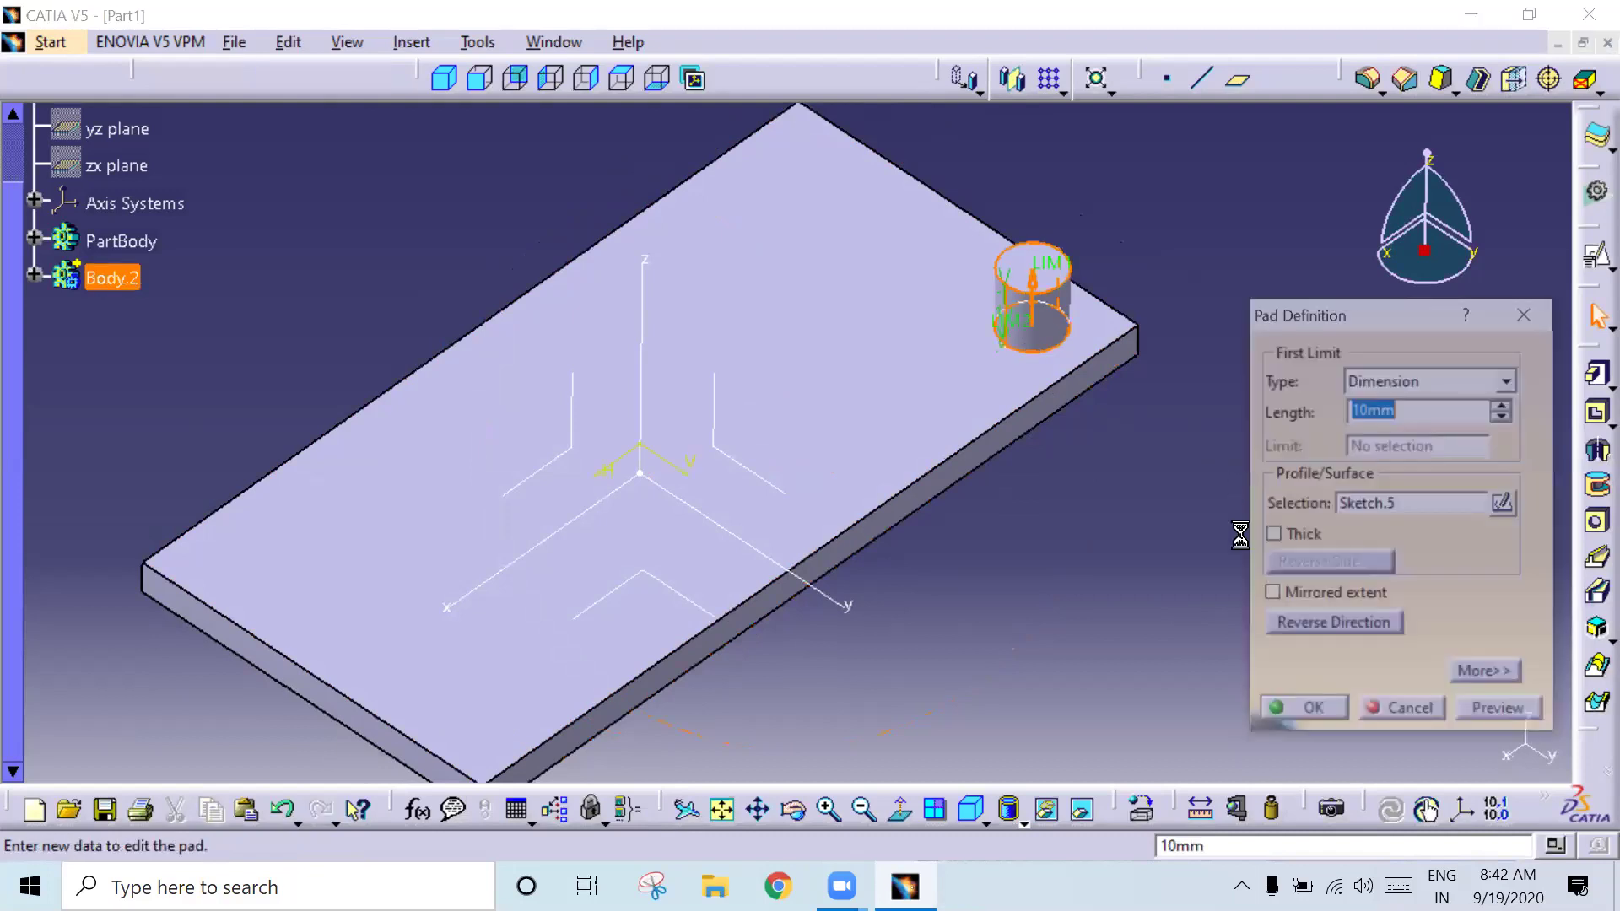
pyautogui.click(1321, 594)
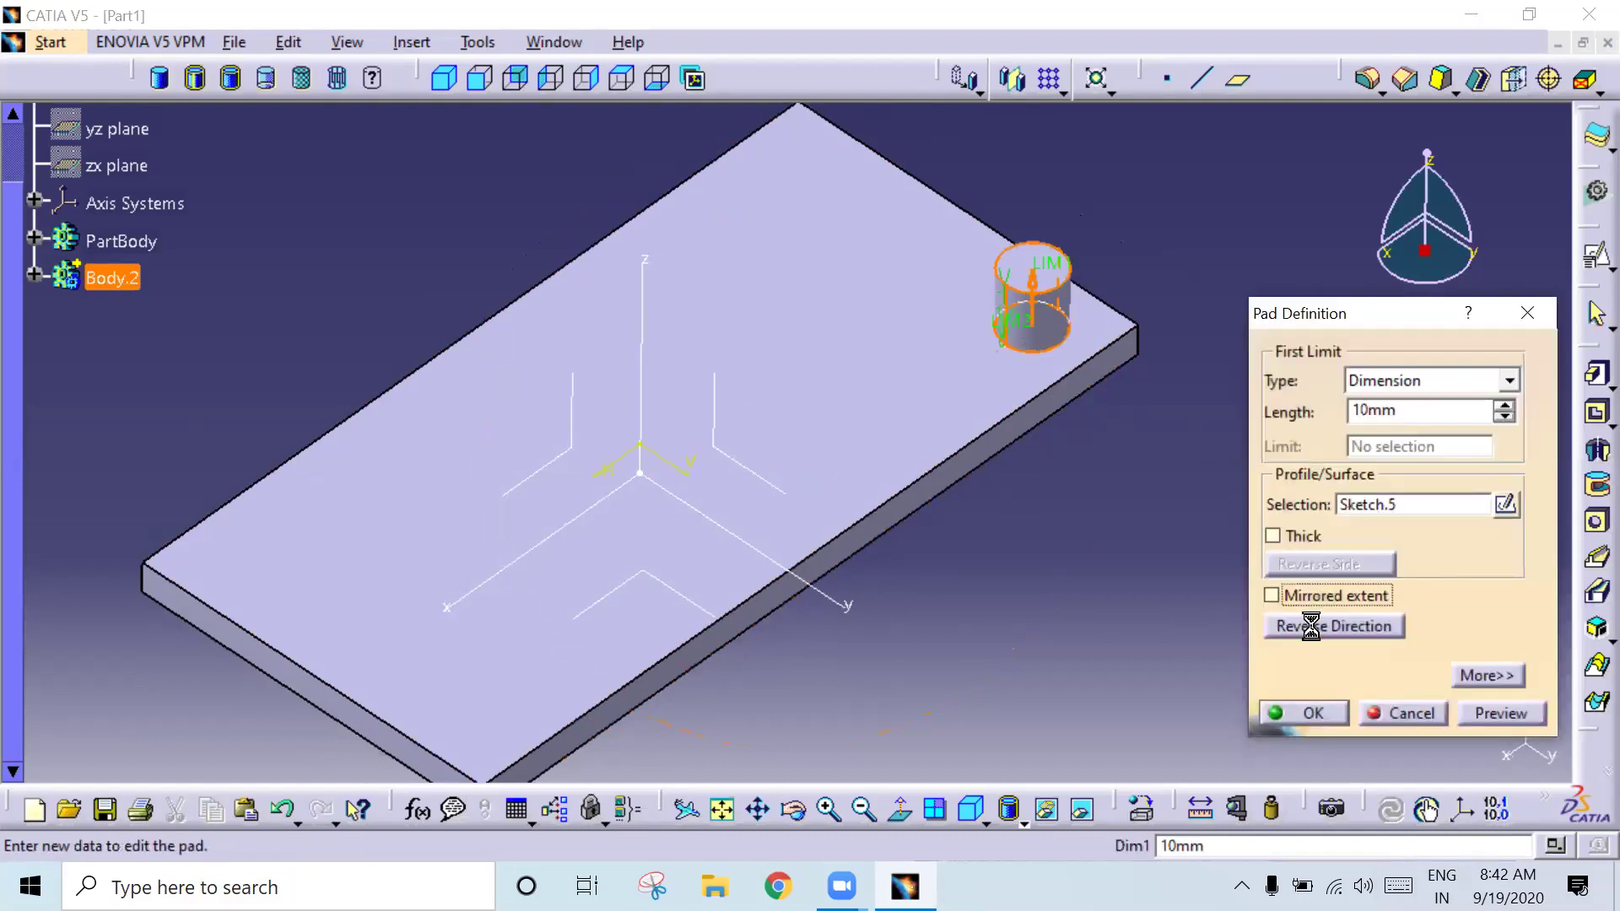
pyautogui.click(1303, 713)
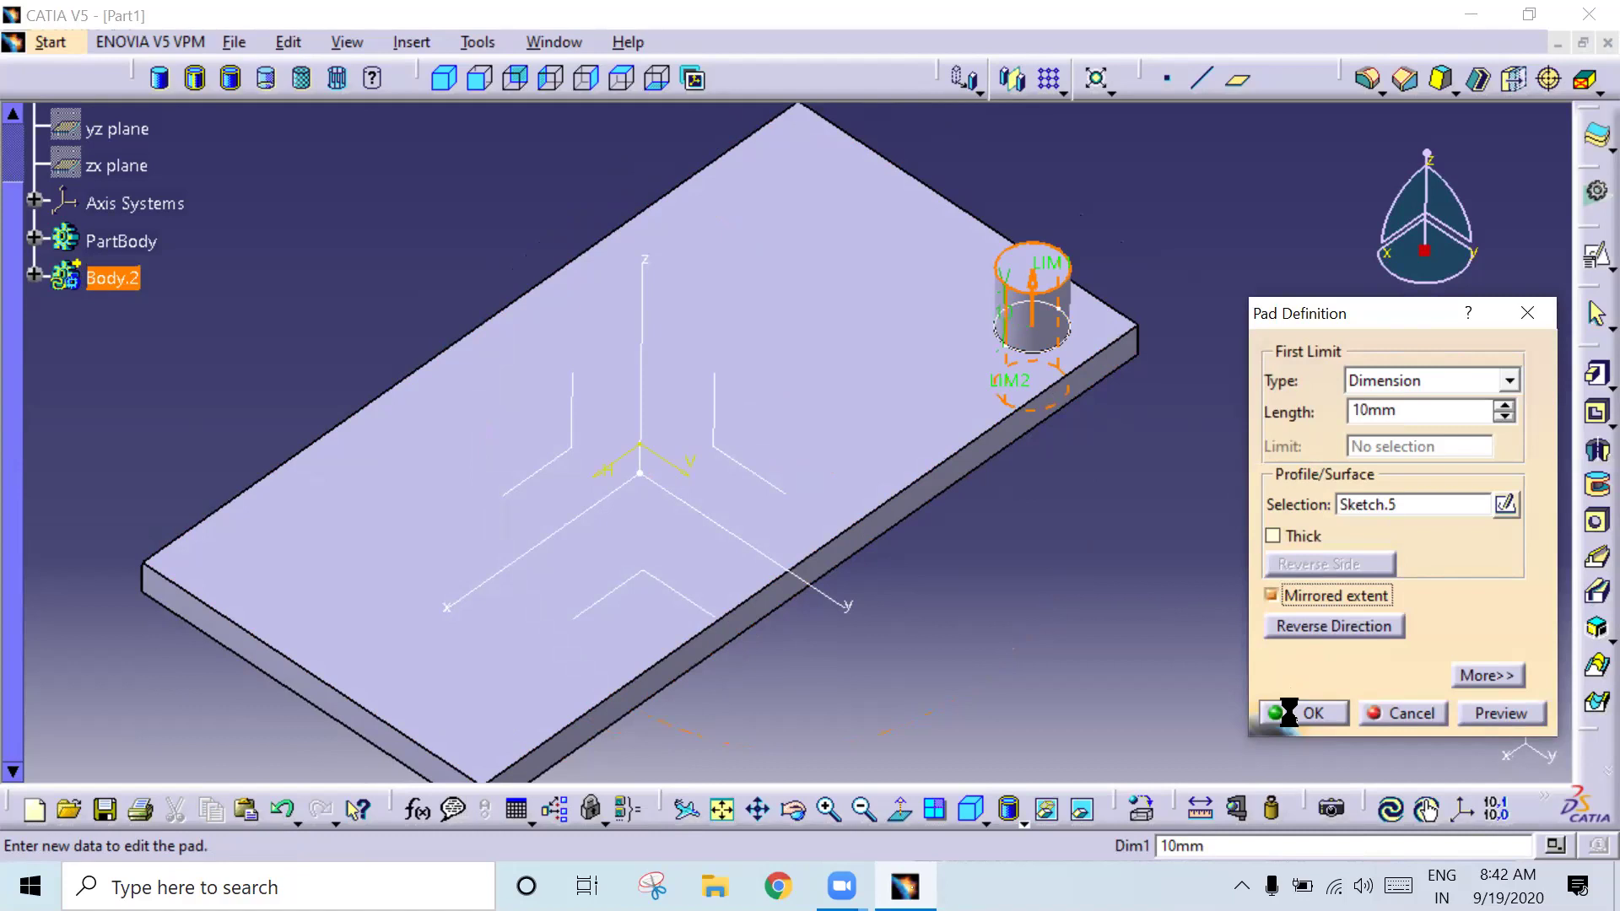
# Step: Start a rectangular pattern of the cylinder using Instance(s) & Length with 5 instances
pyautogui.click(1051, 81)
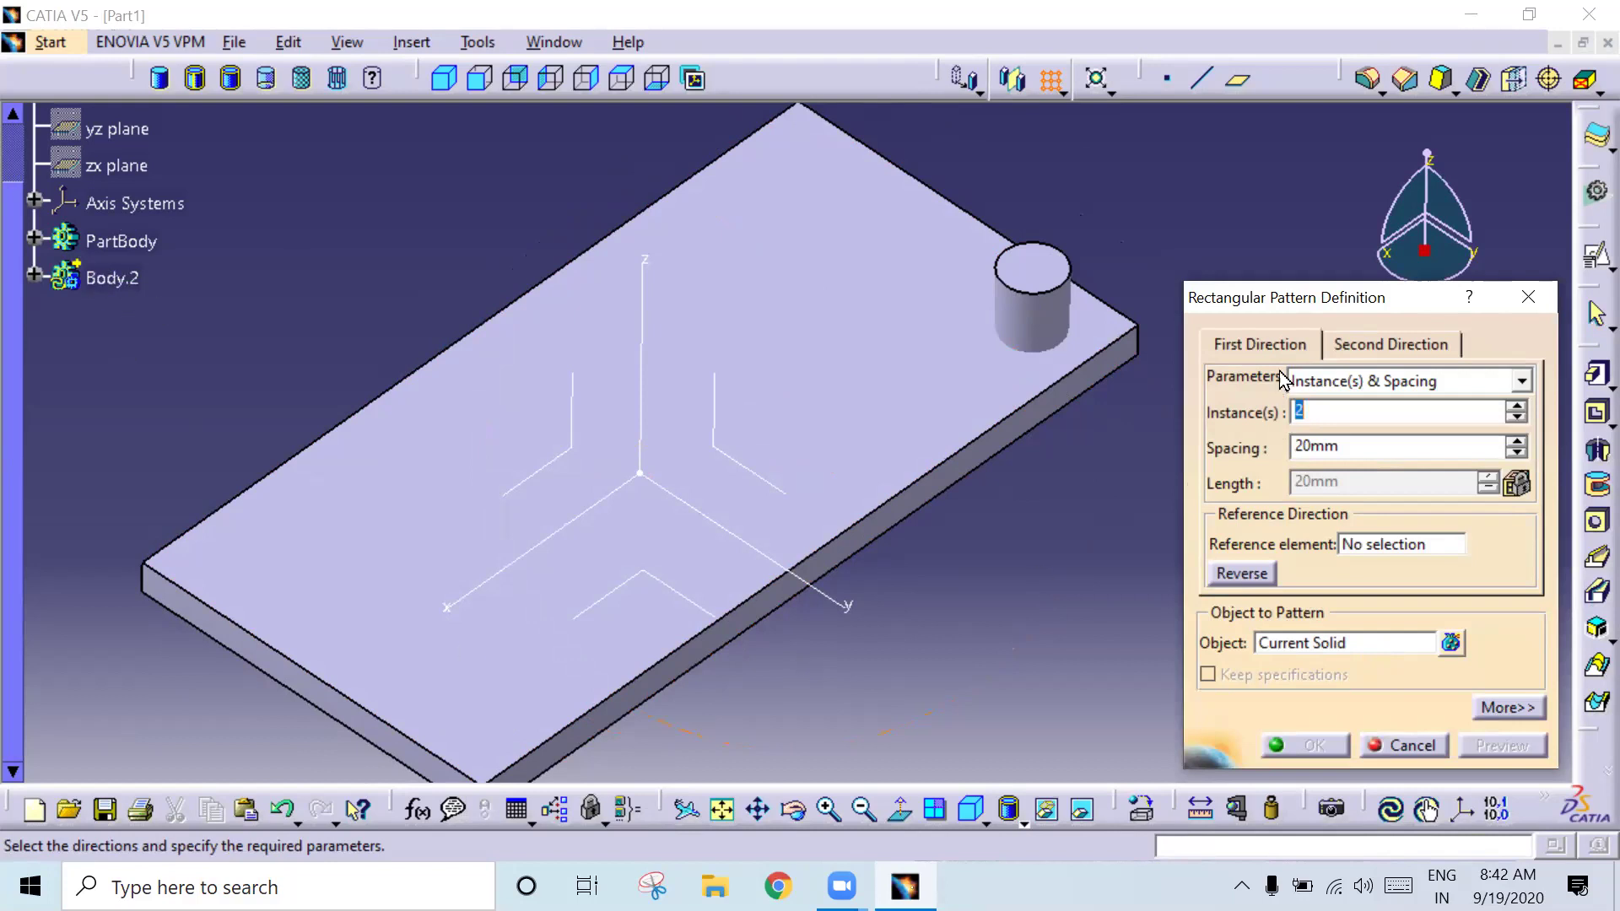
pyautogui.click(1325, 387)
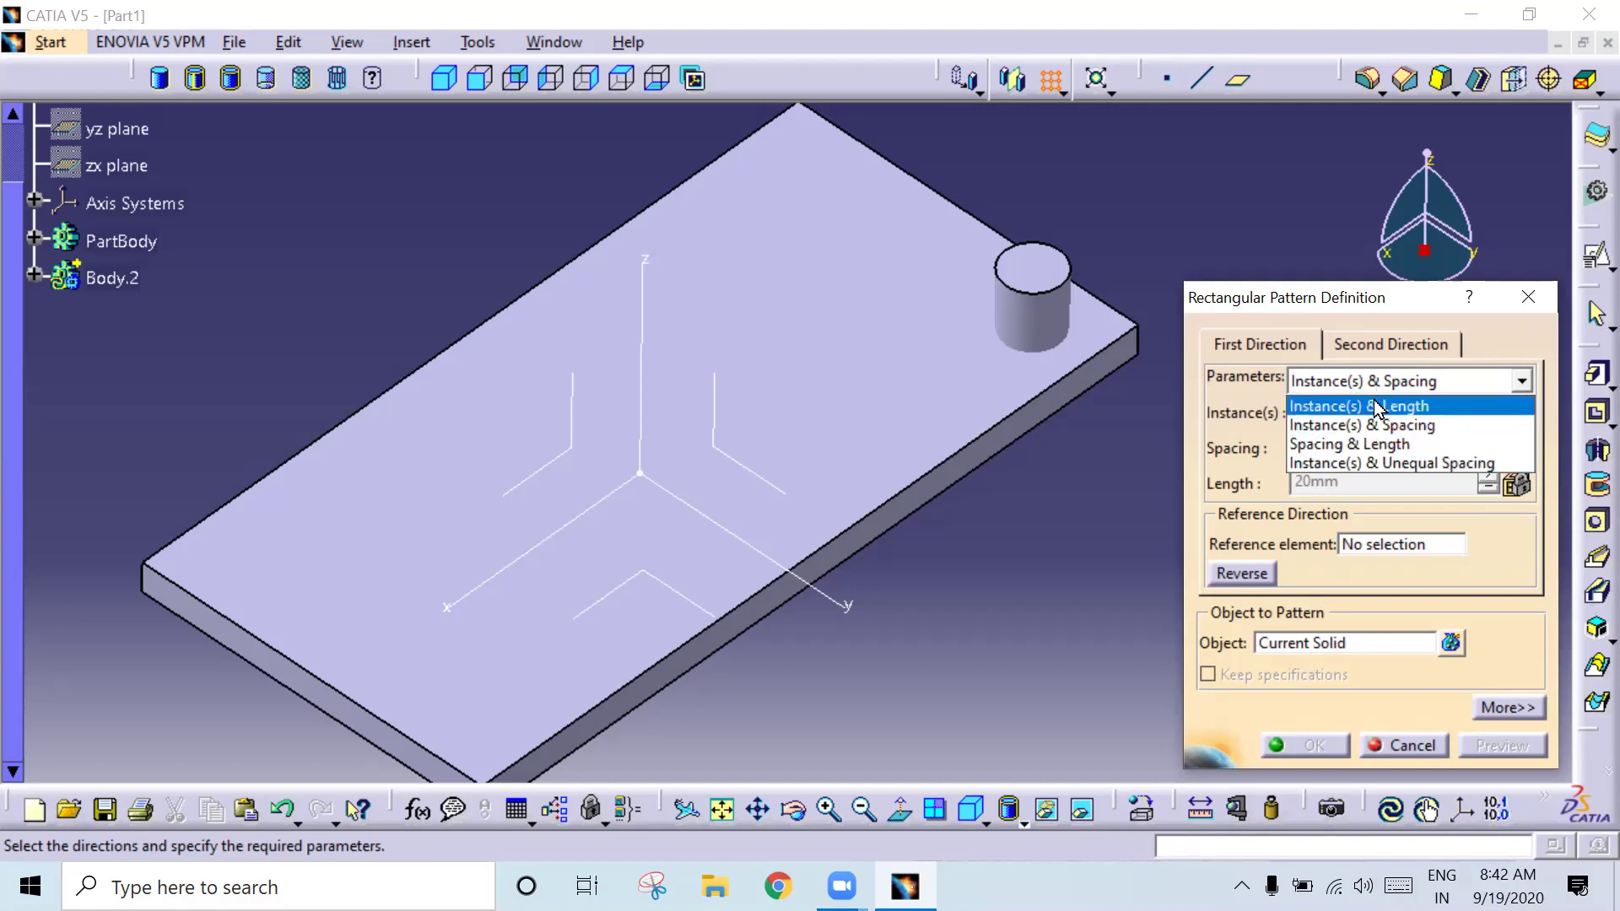
pyautogui.click(1375, 406)
pyautogui.press('Tab')
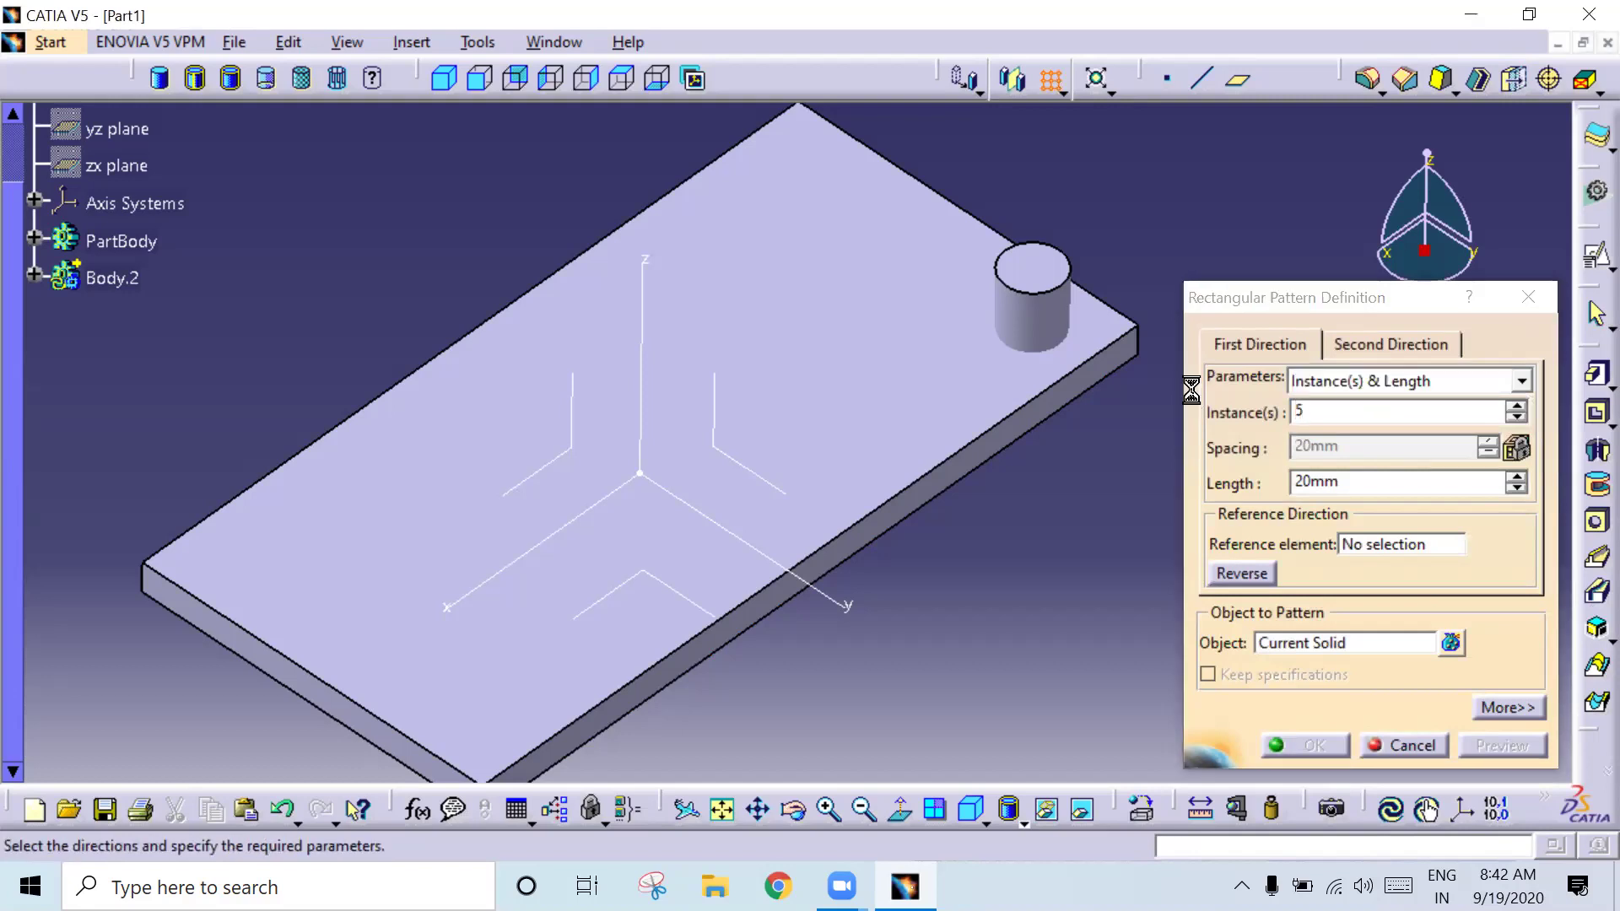
pyautogui.press('Tab')
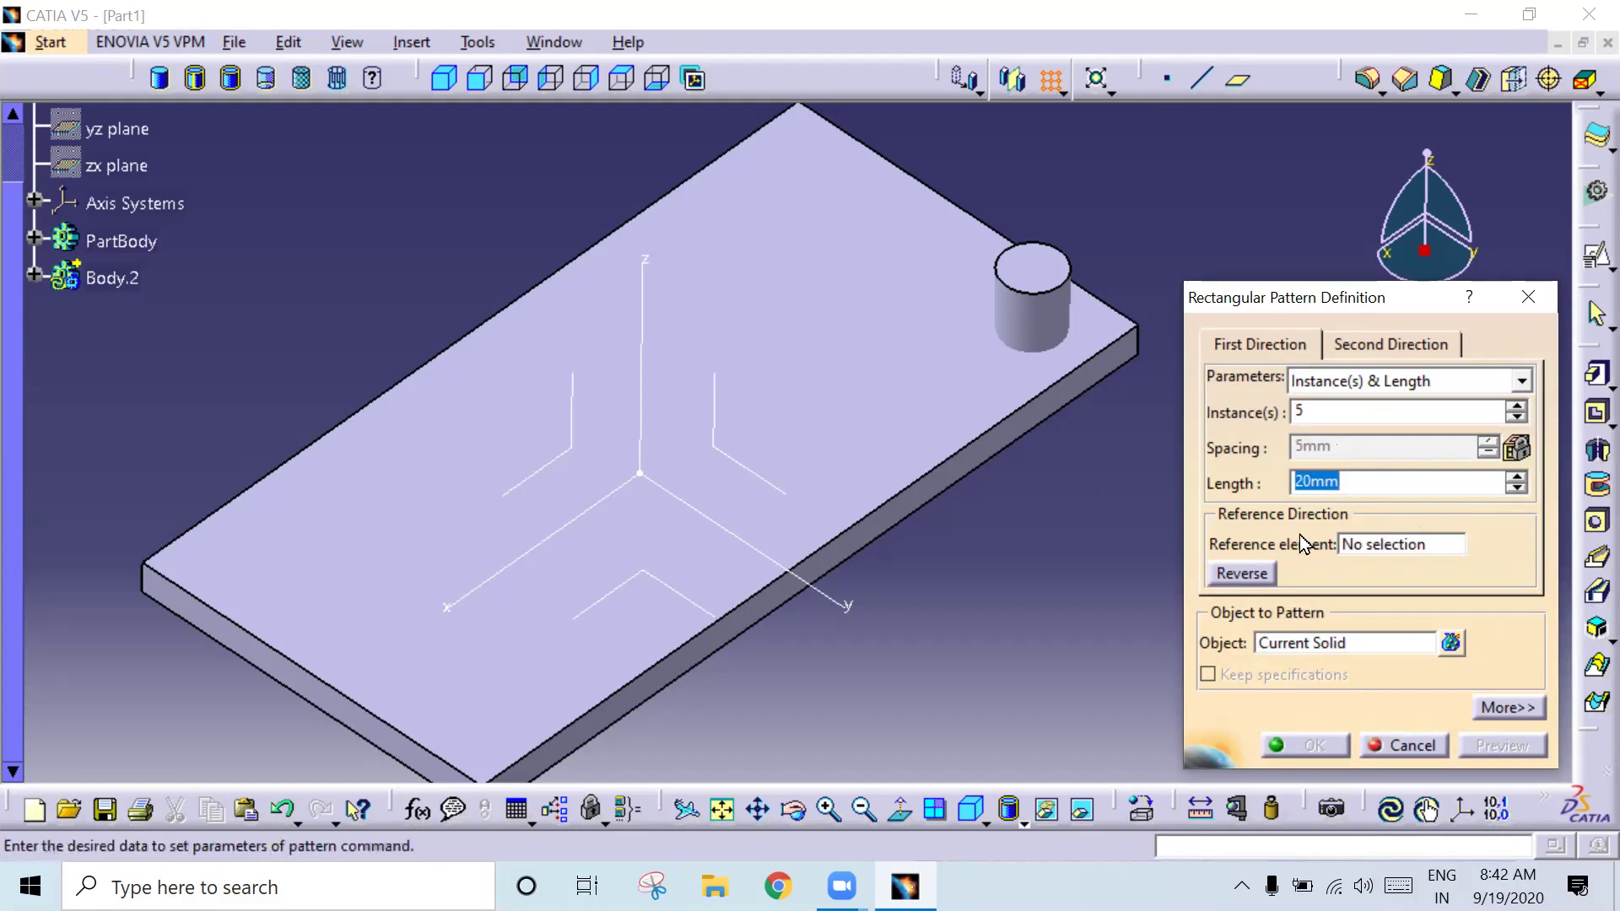
pyautogui.click(1384, 545)
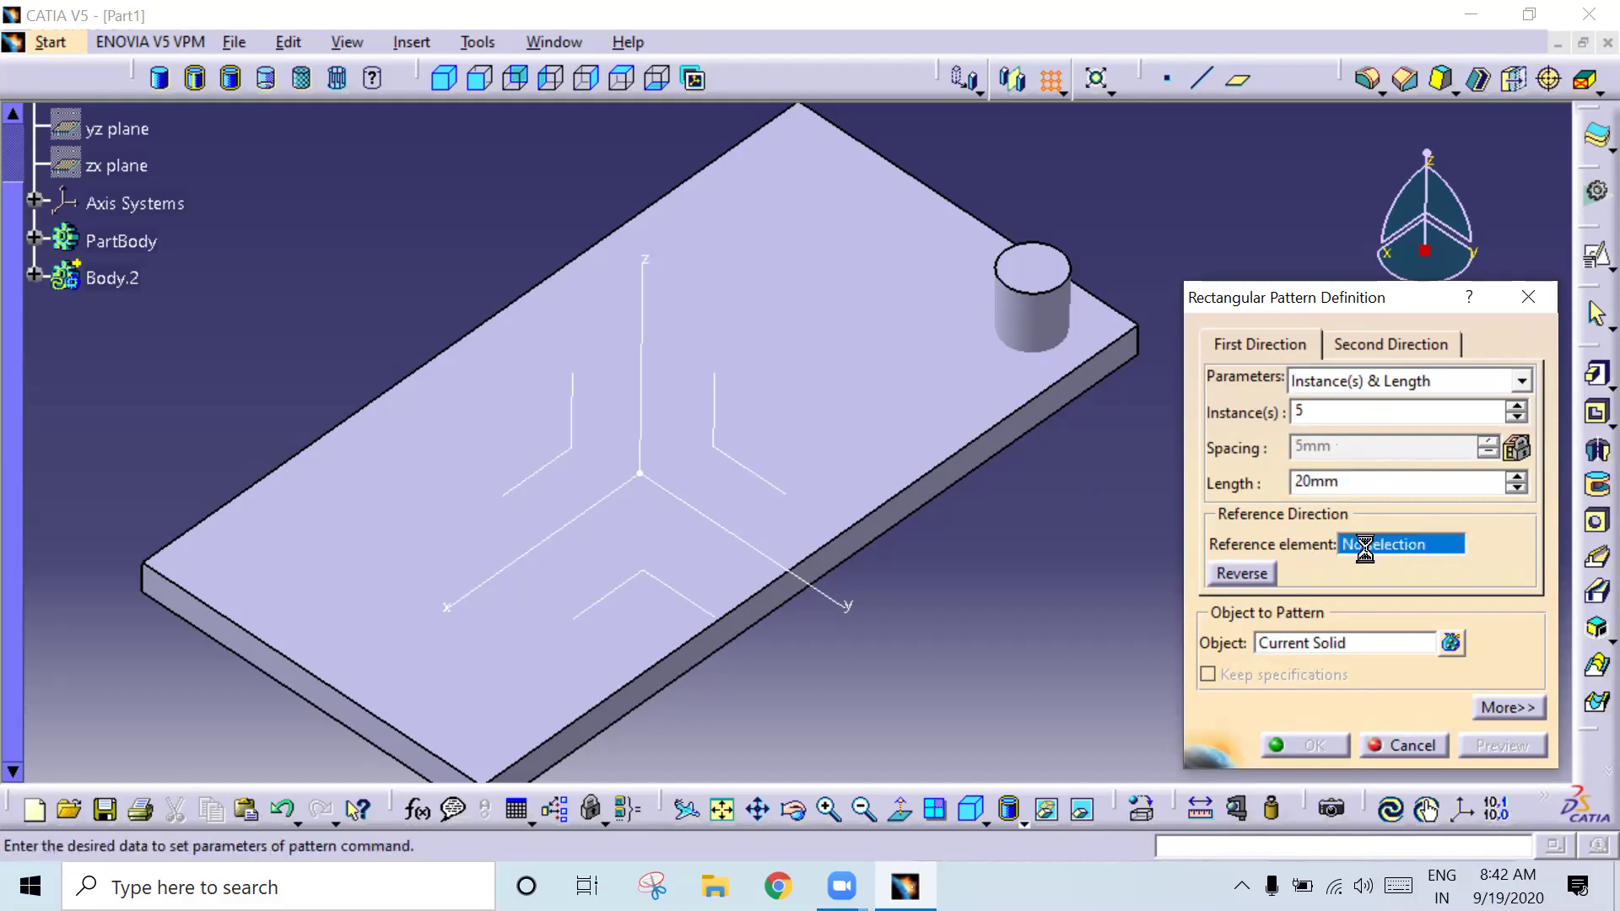
# Step: Set the first pattern direction along the plate's front edge, reversed, with 100mm length
pyautogui.click(979, 446)
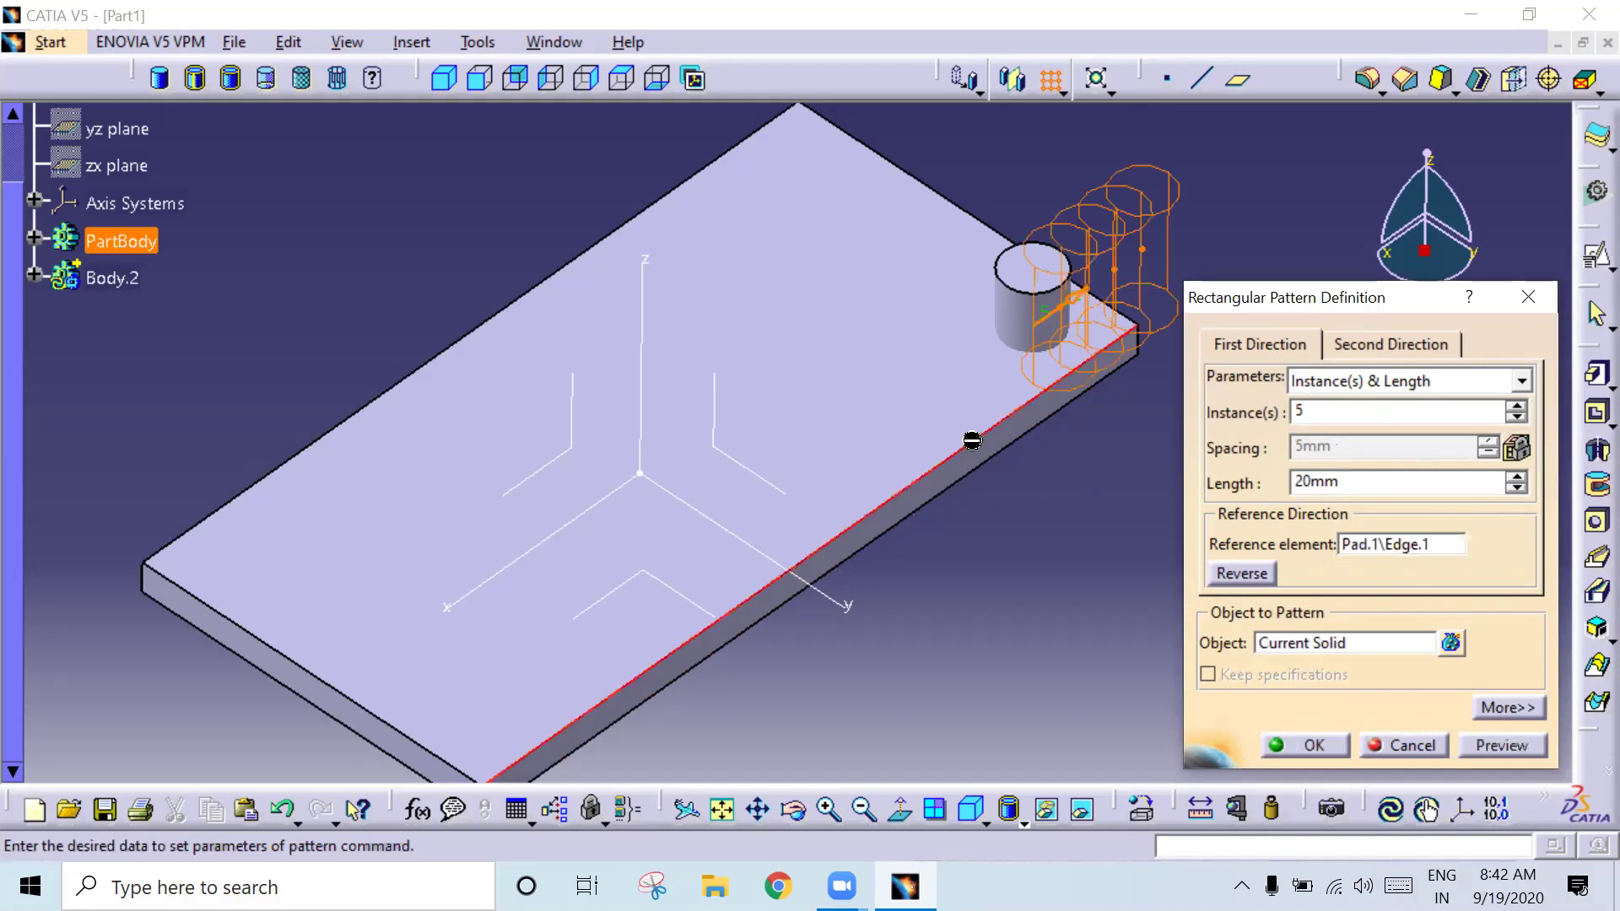
pyautogui.click(1243, 575)
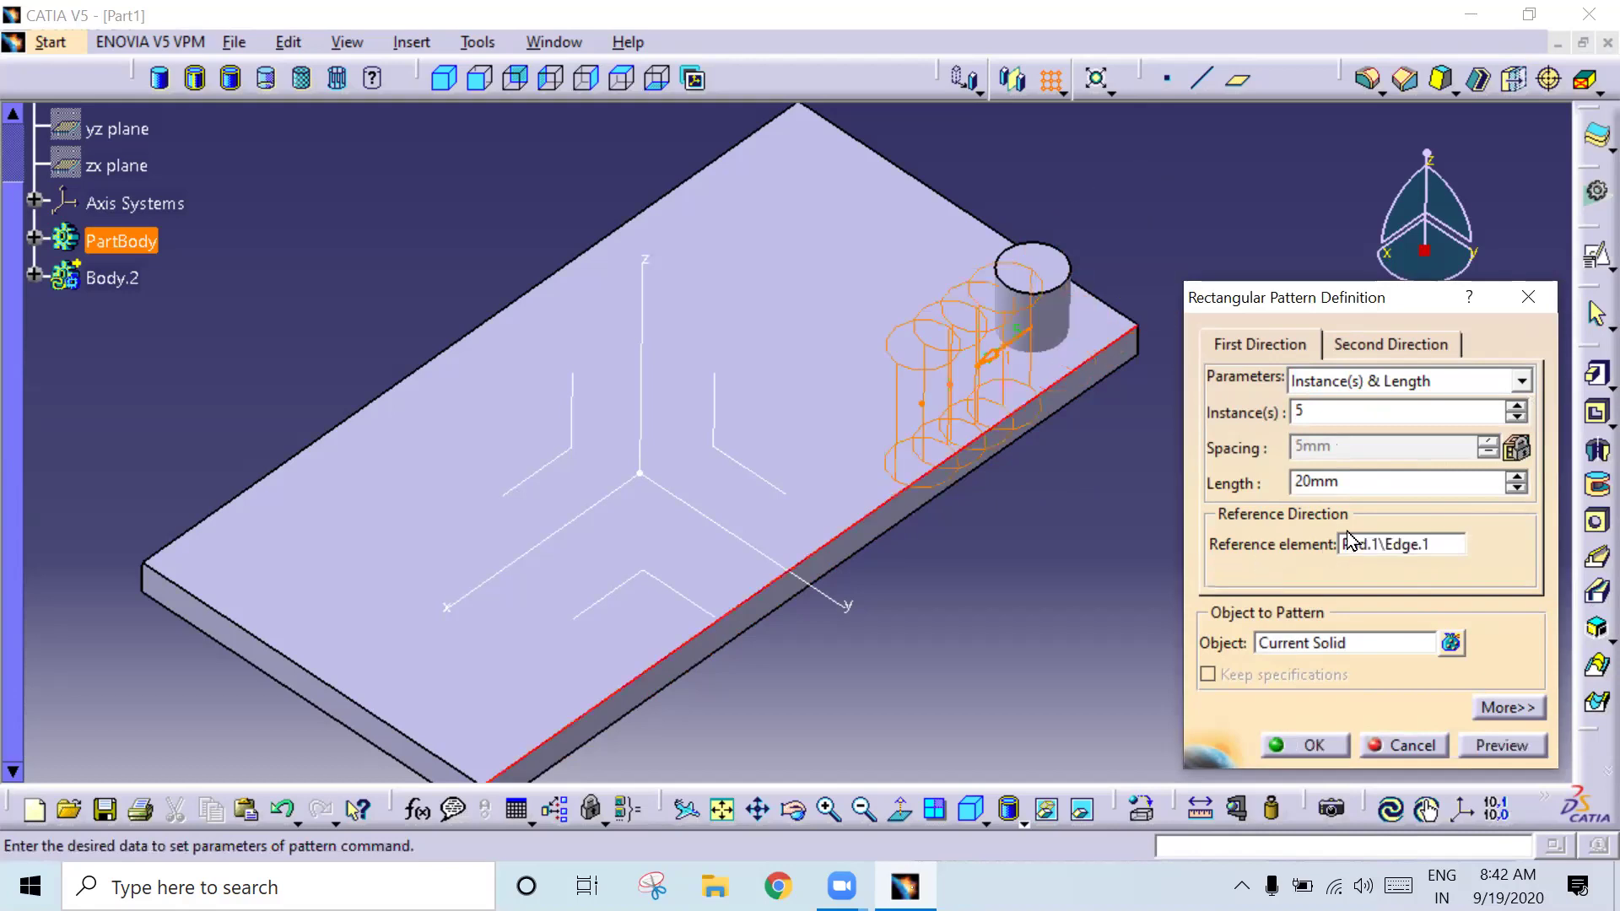
pyautogui.doubleClick(1347, 484)
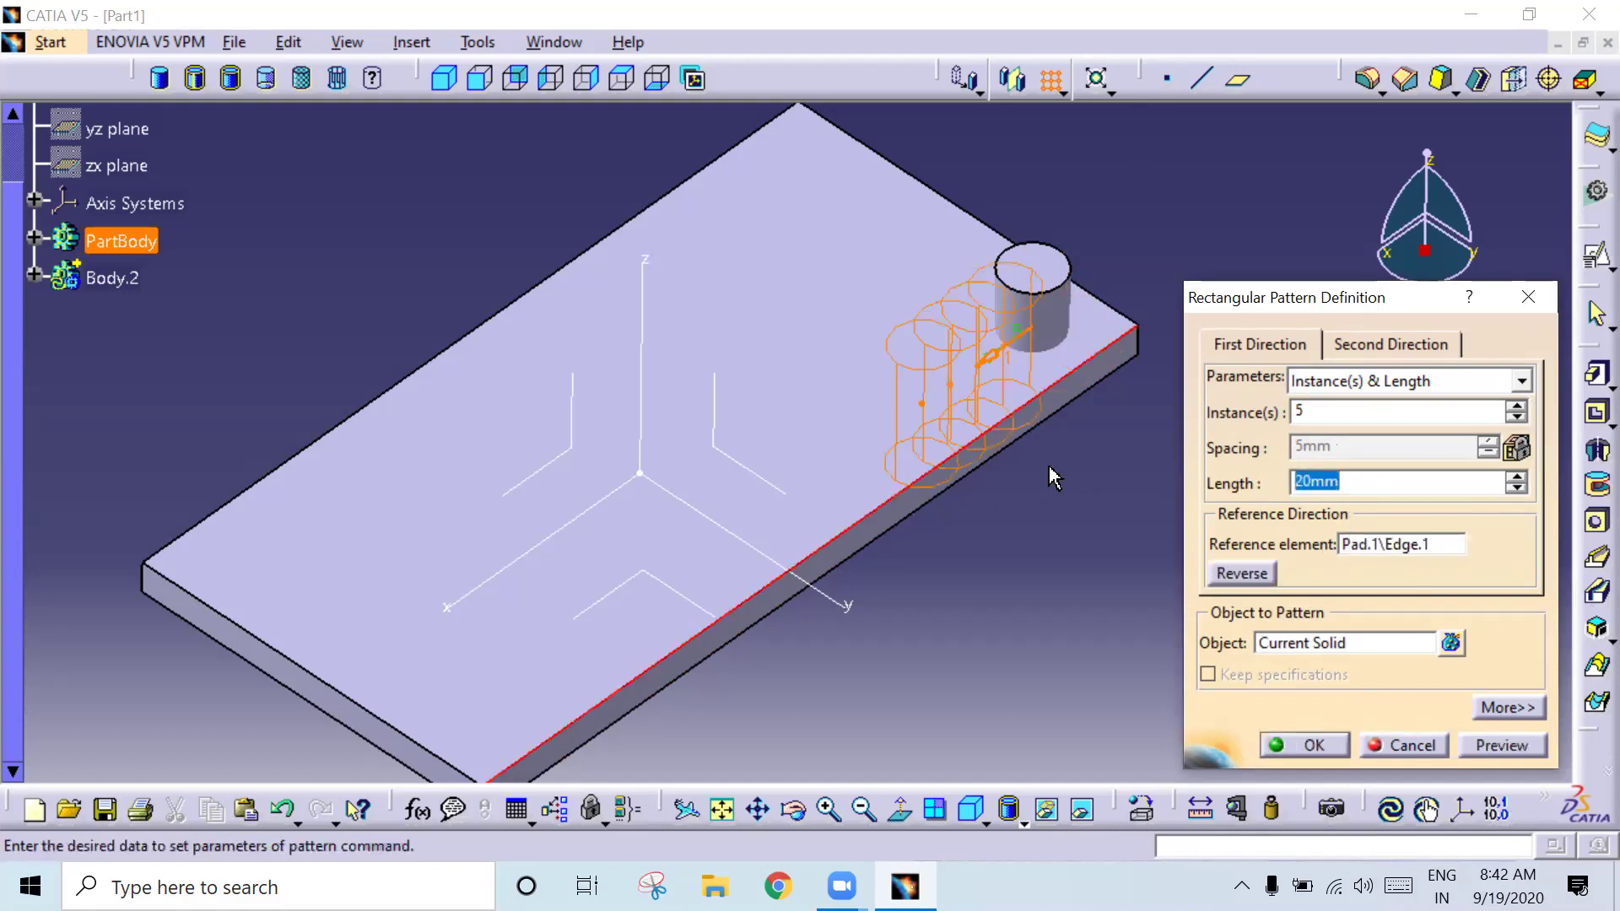
pyautogui.write('100')
pyautogui.press('Return')
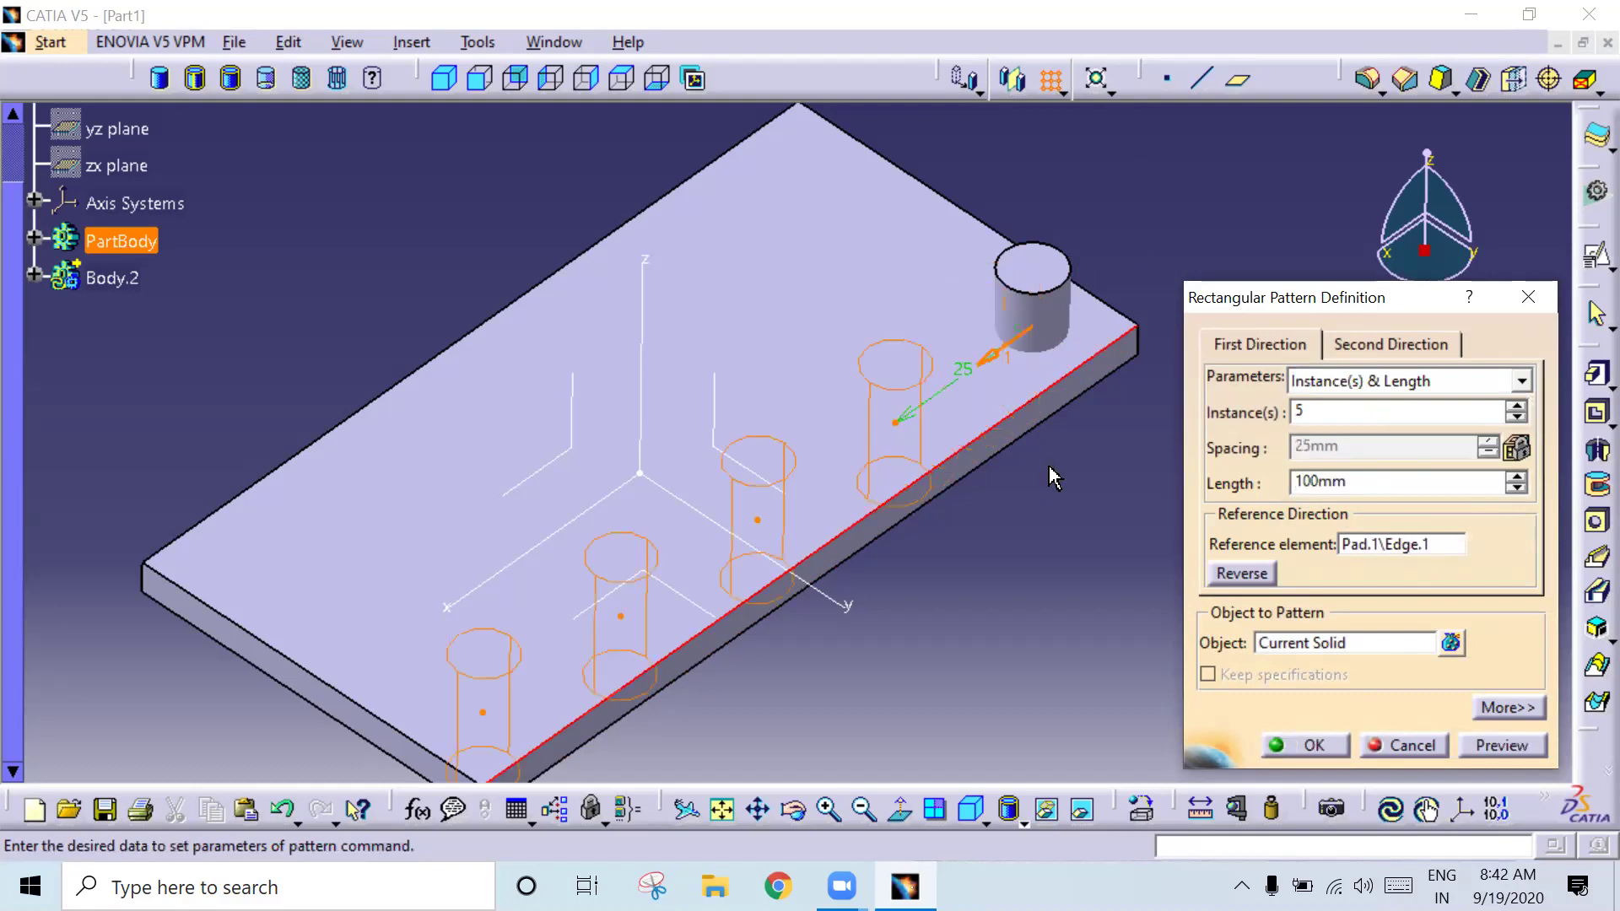
pyautogui.moveTo(763, 456)
pyautogui.mouseDown(button='middle')
pyautogui.moveTo(555, 423)
pyautogui.moveTo(675, 416)
pyautogui.mouseUp(button='middle')
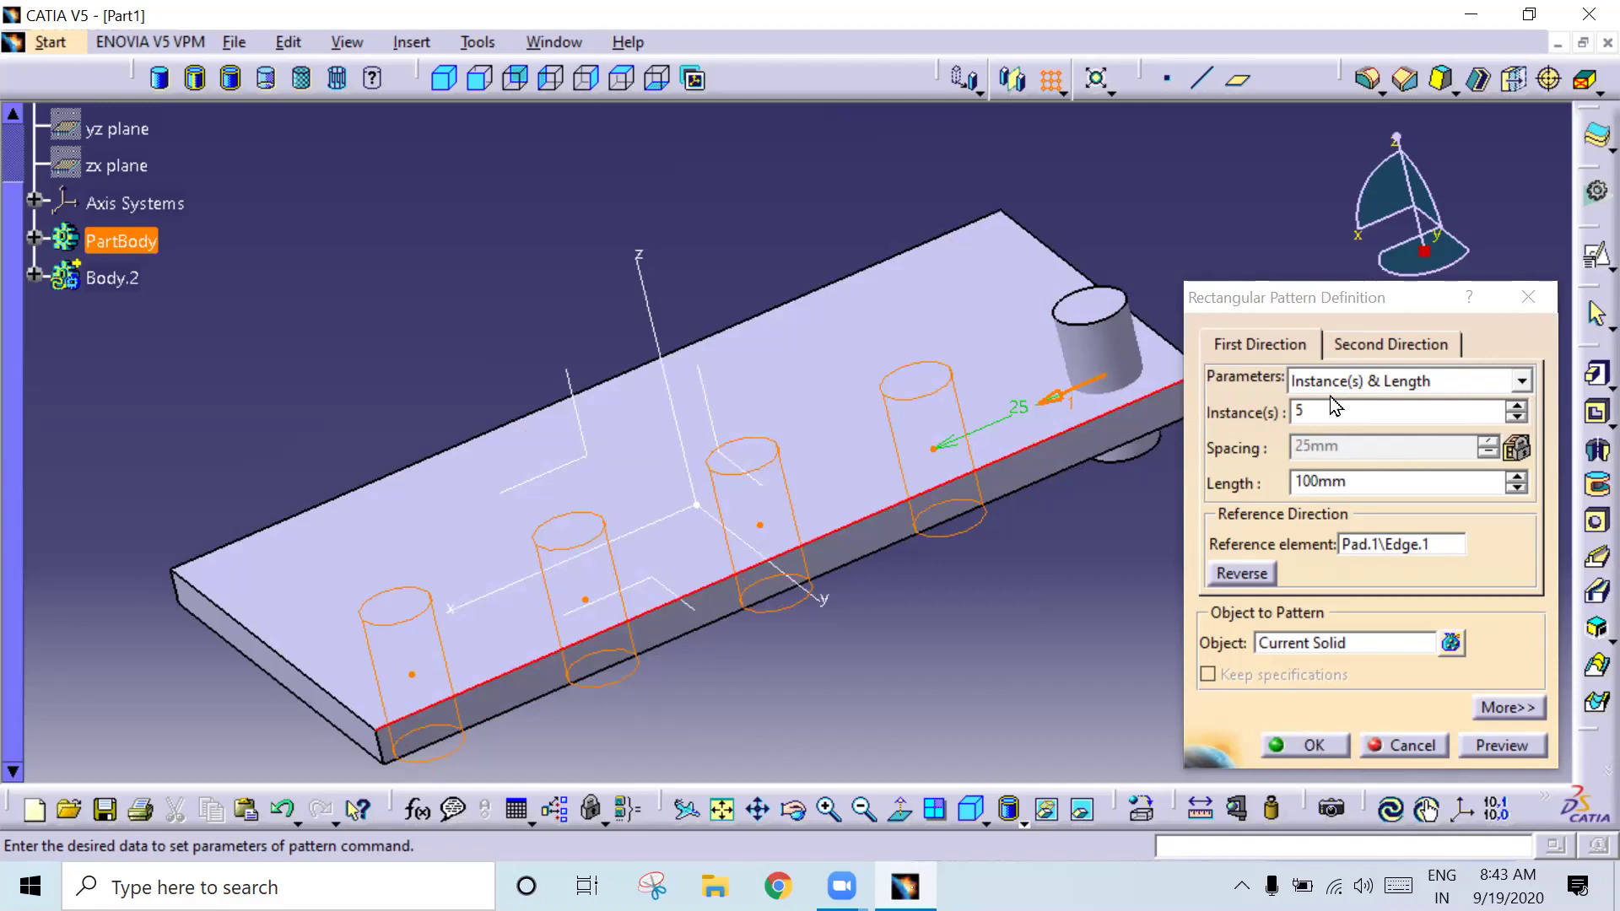
# Step: Try Instance(s) & Spacing with 20mm spacing, then return to Instance(s) & Length mode
pyautogui.click(1356, 382)
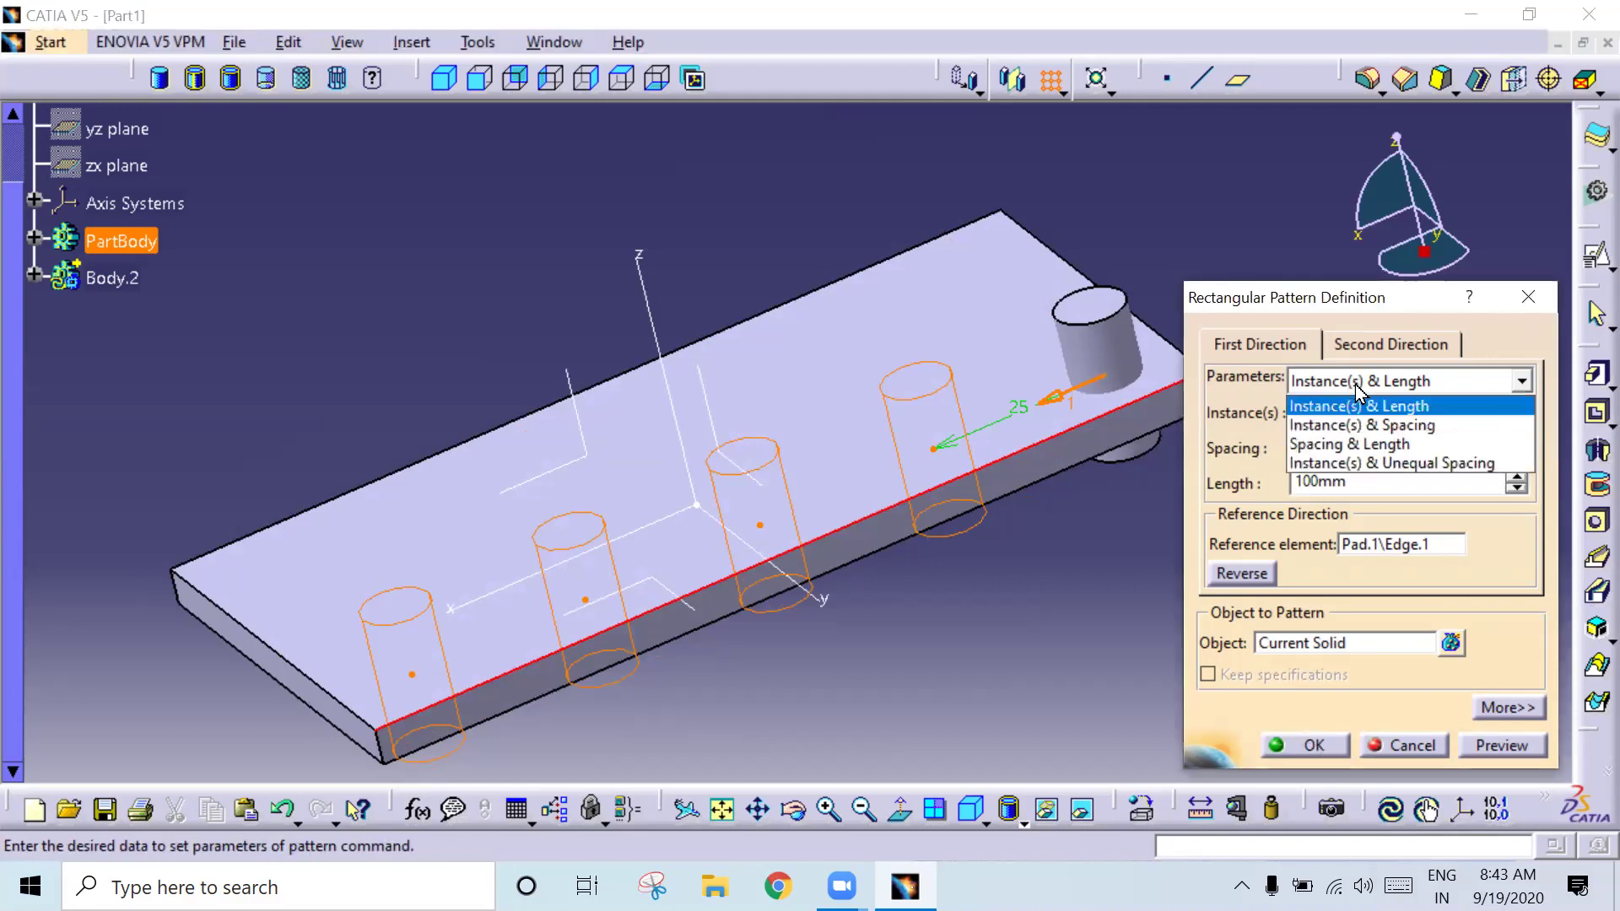
pyautogui.click(1361, 427)
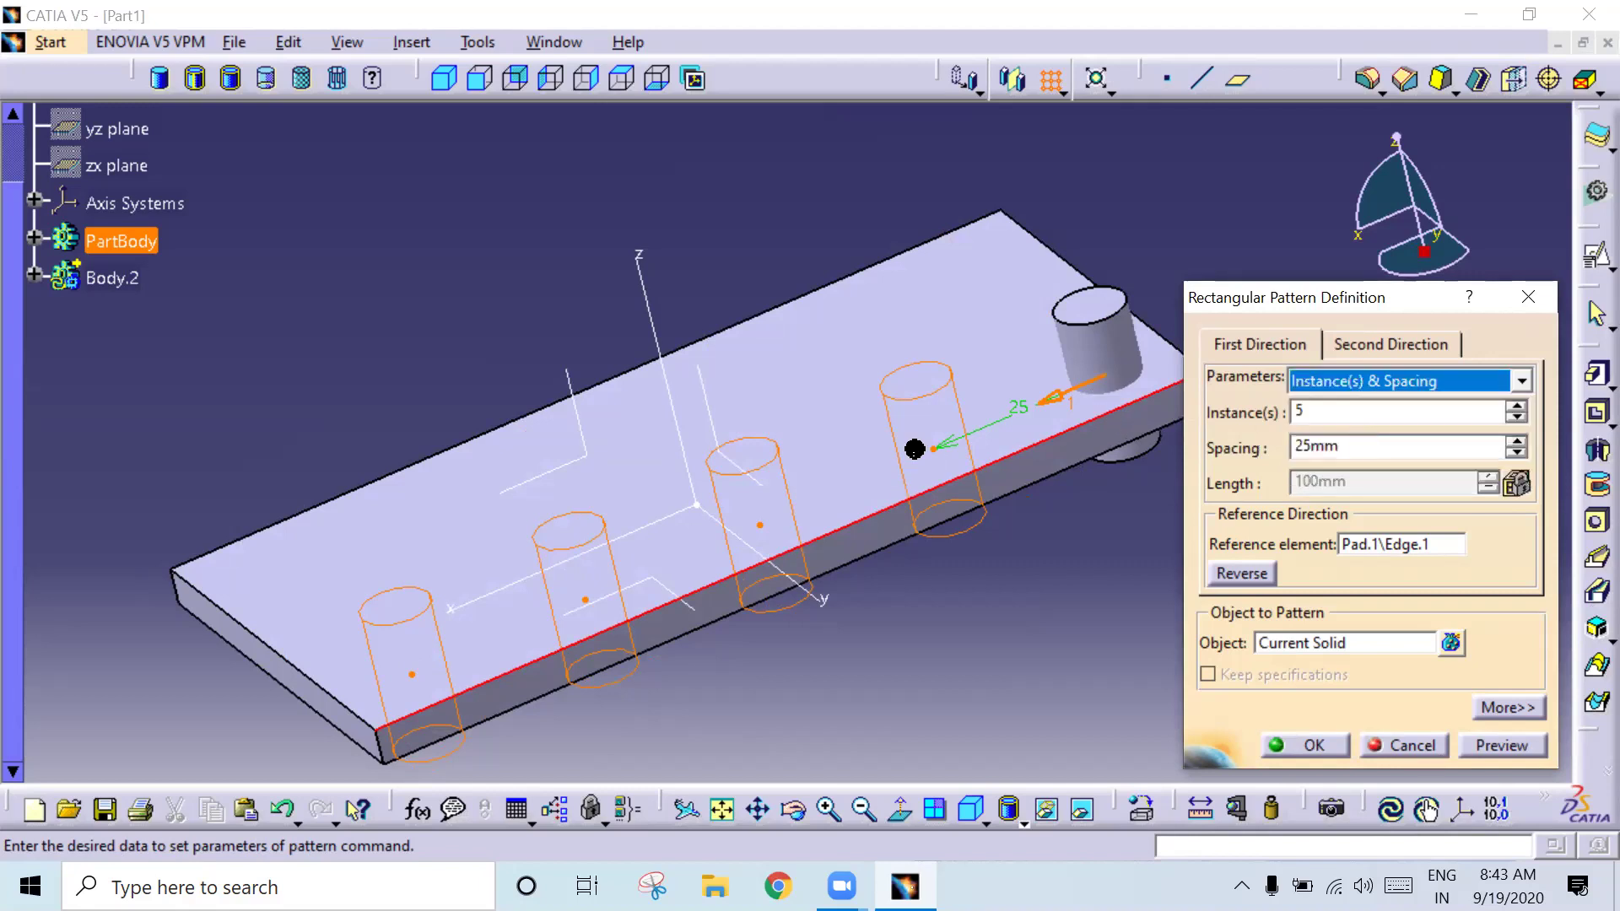
pyautogui.doubleClick(1342, 446)
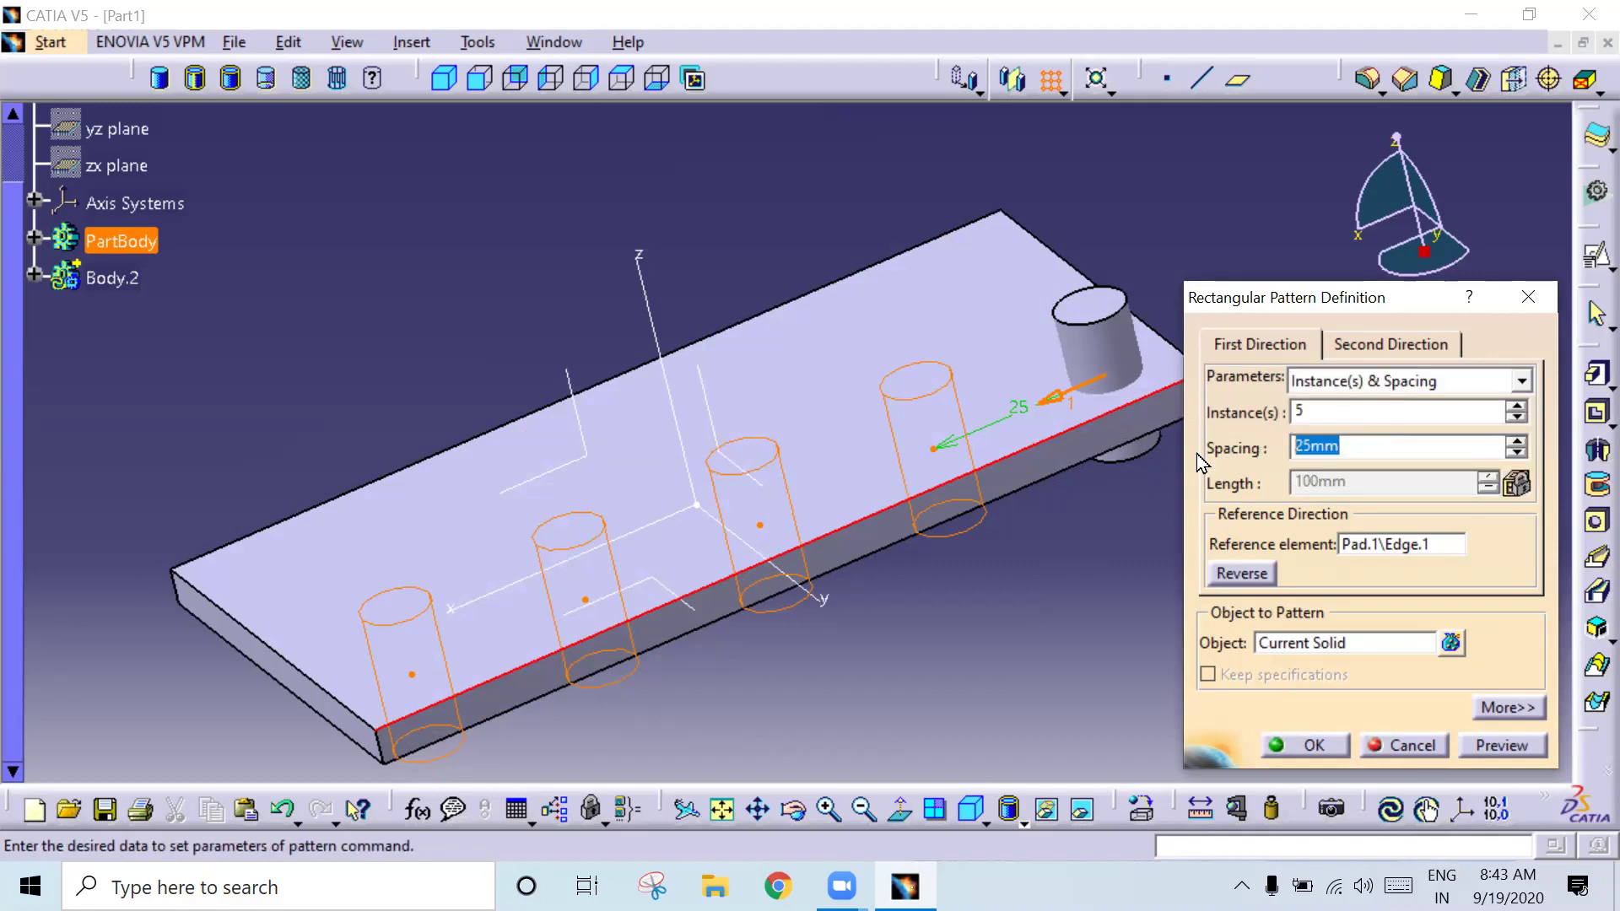
pyautogui.write('20')
pyautogui.press('Return')
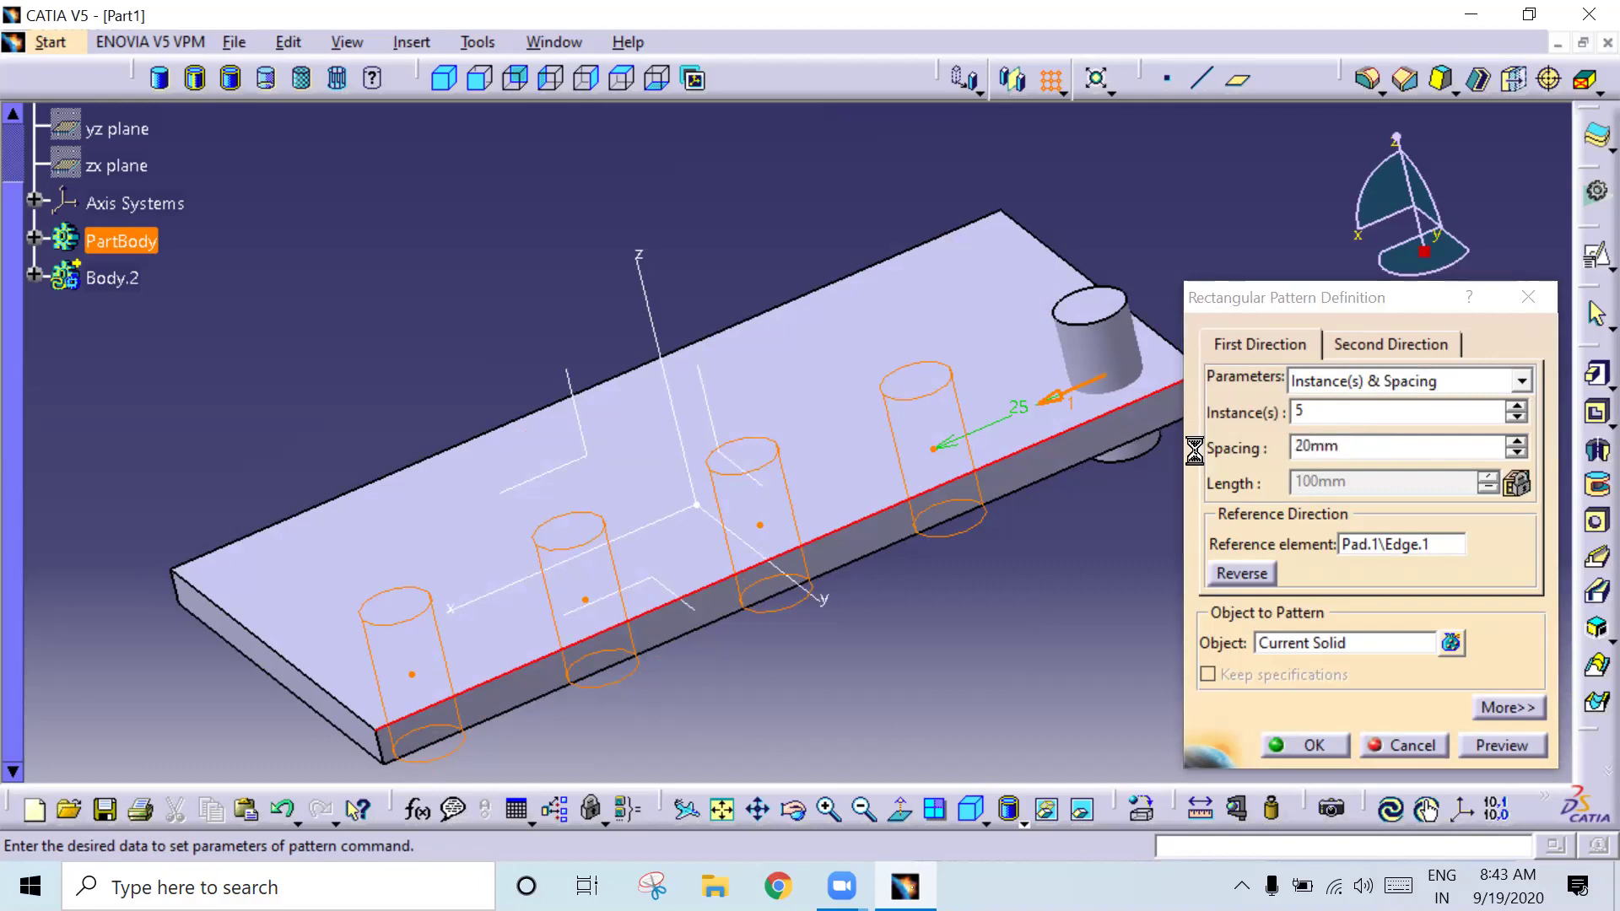
pyautogui.click(1309, 381)
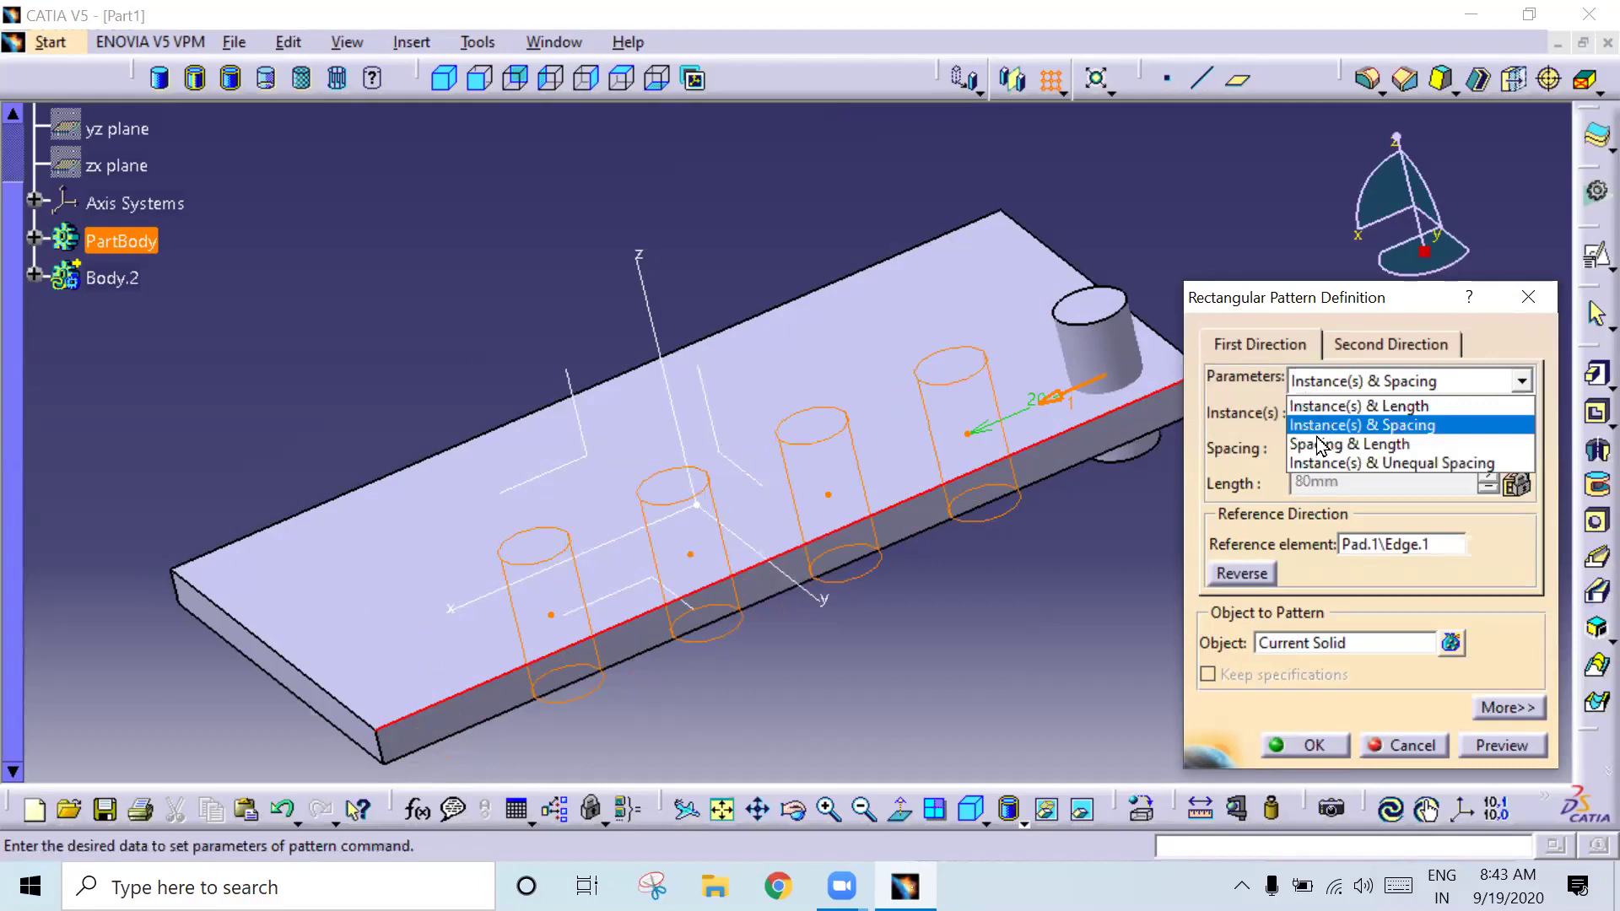
pyautogui.click(1311, 408)
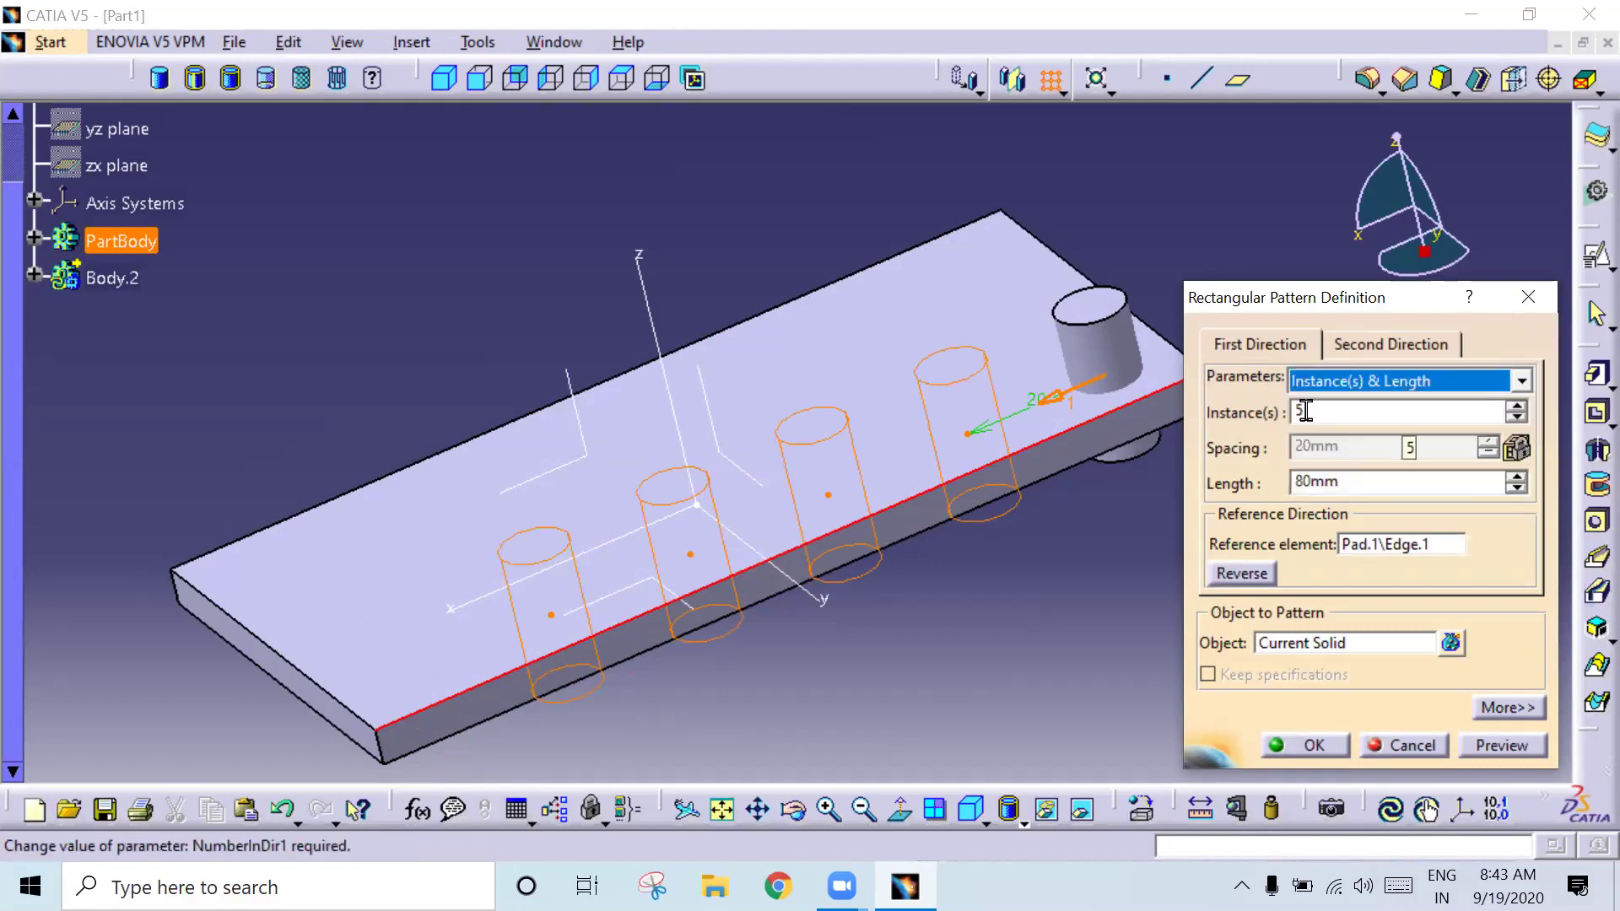
pyautogui.click(1320, 381)
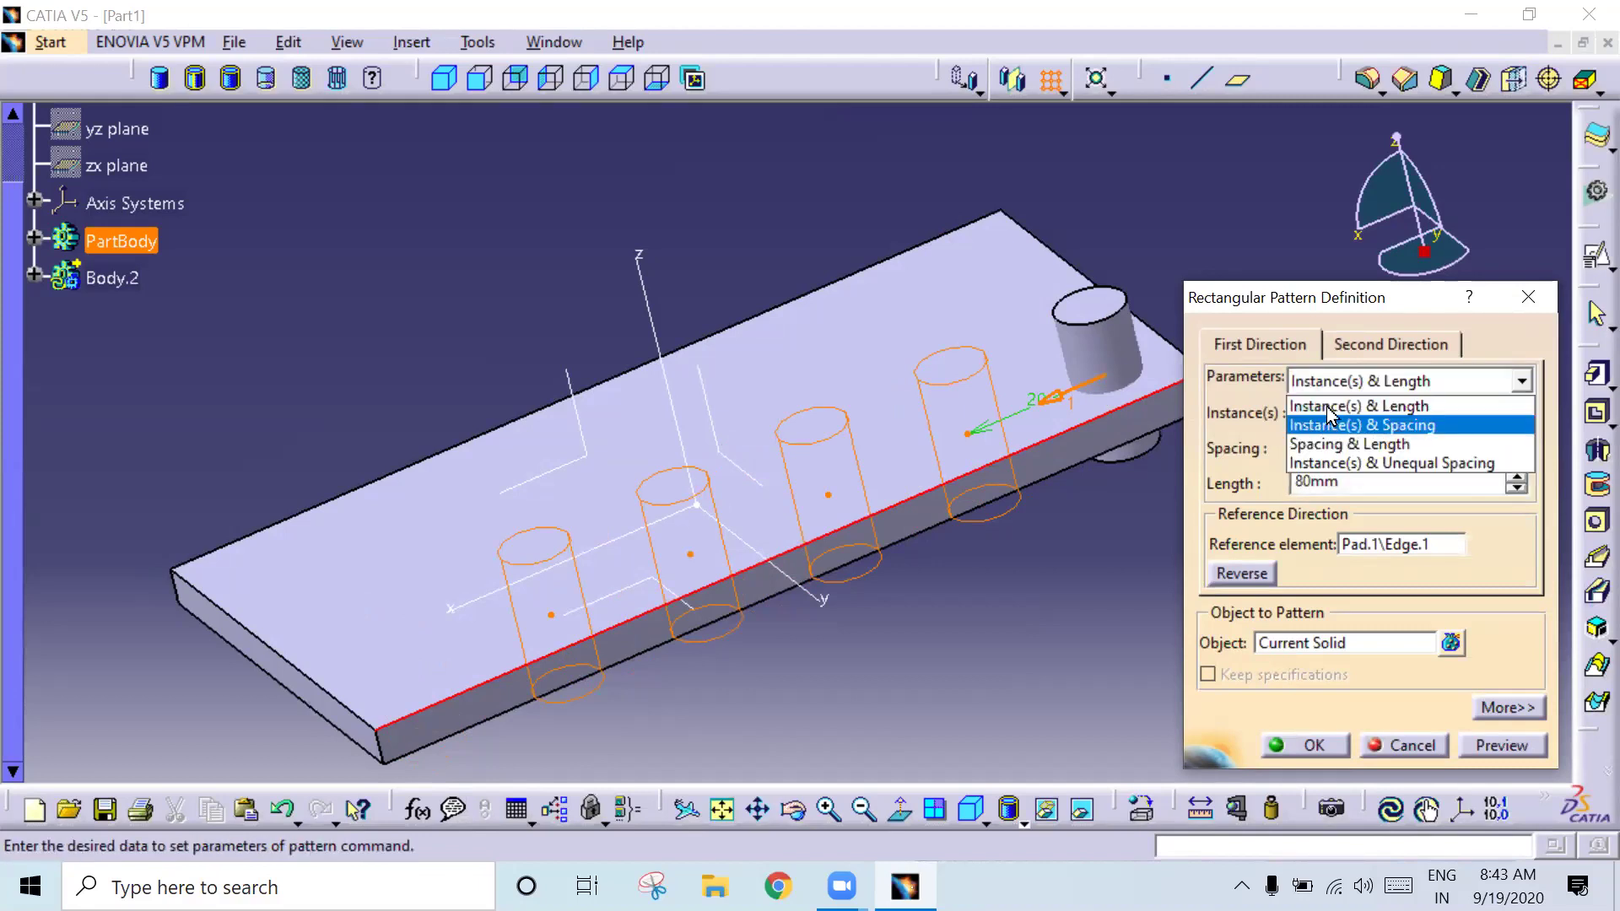
pyautogui.click(1327, 406)
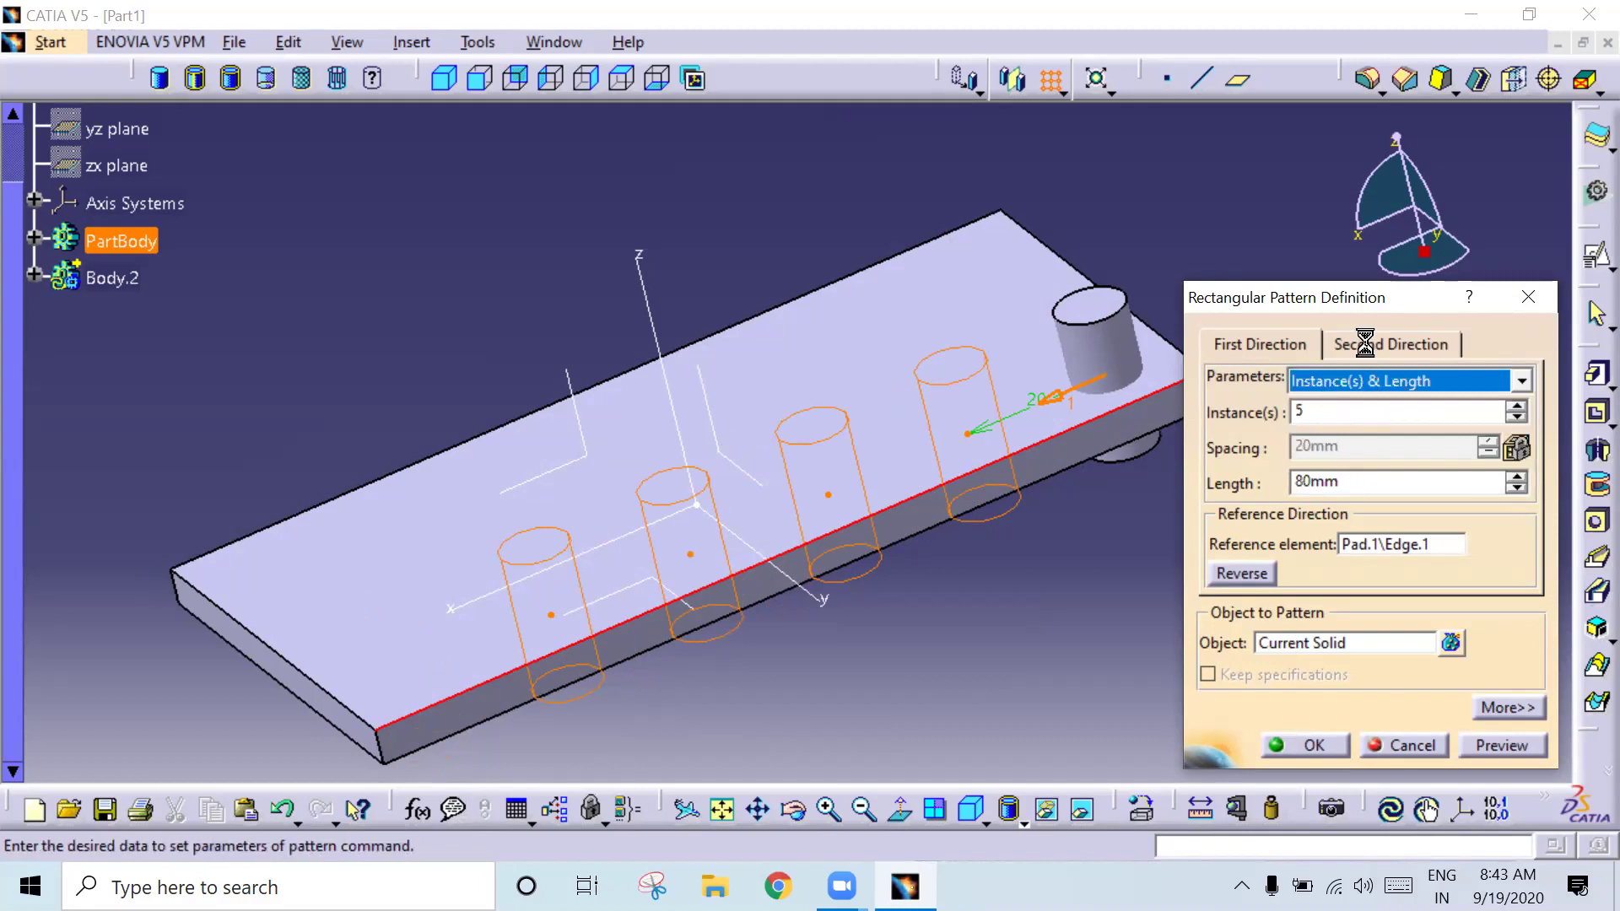
# Step: Set the second direction along the plate's back edge with 3 rows 20mm apart, and confirm
pyautogui.click(1357, 544)
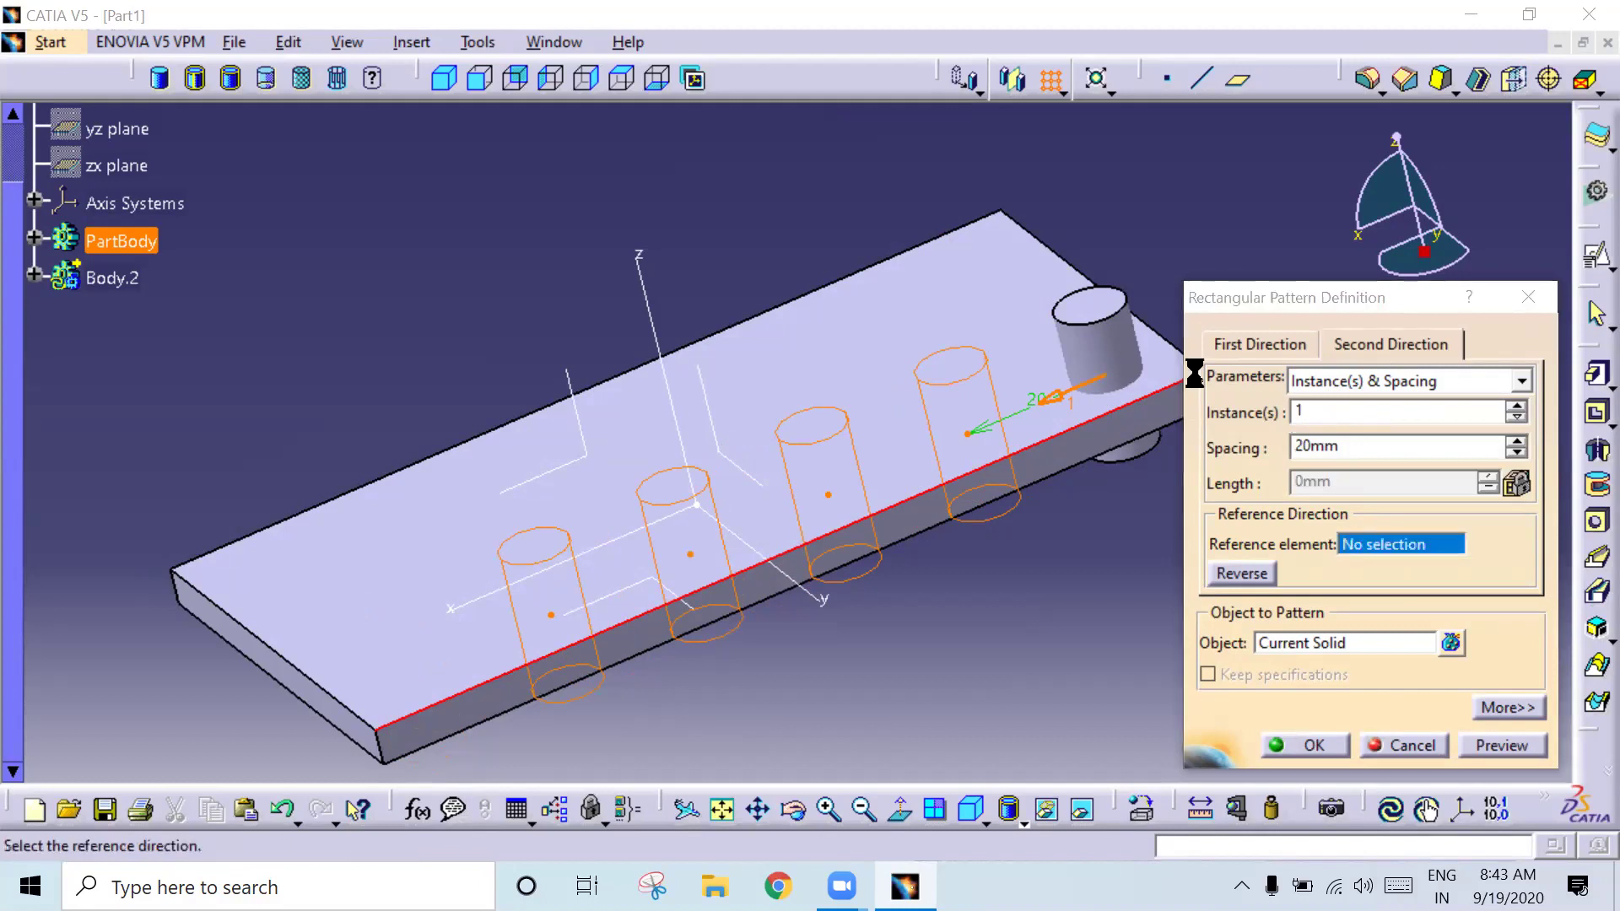
pyautogui.click(1064, 259)
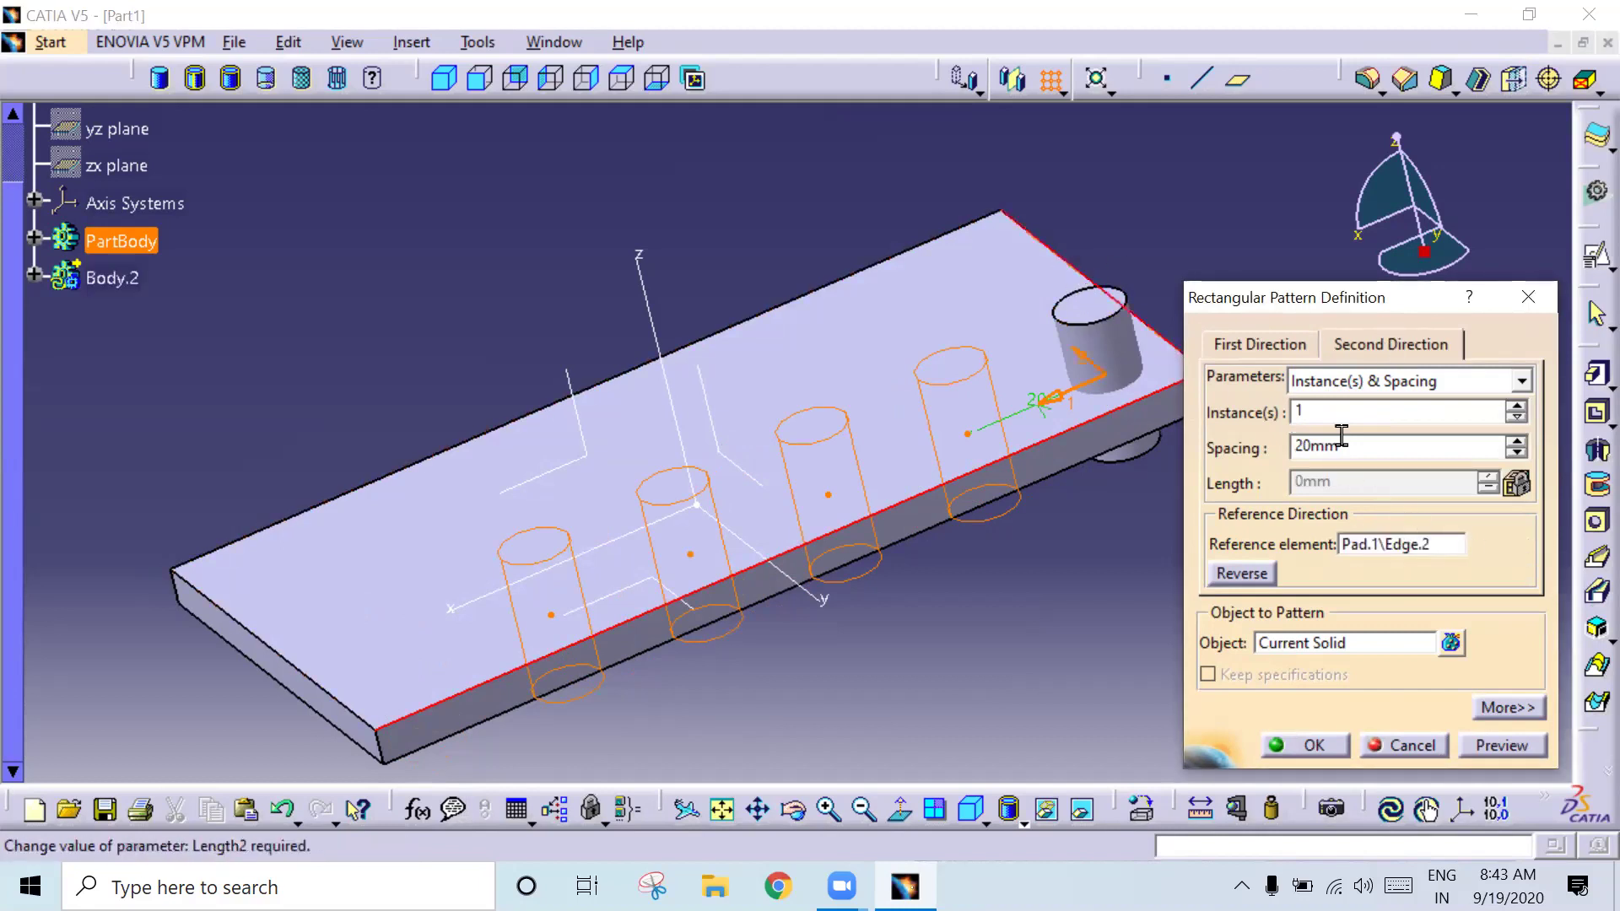
pyautogui.doubleClick(1300, 412)
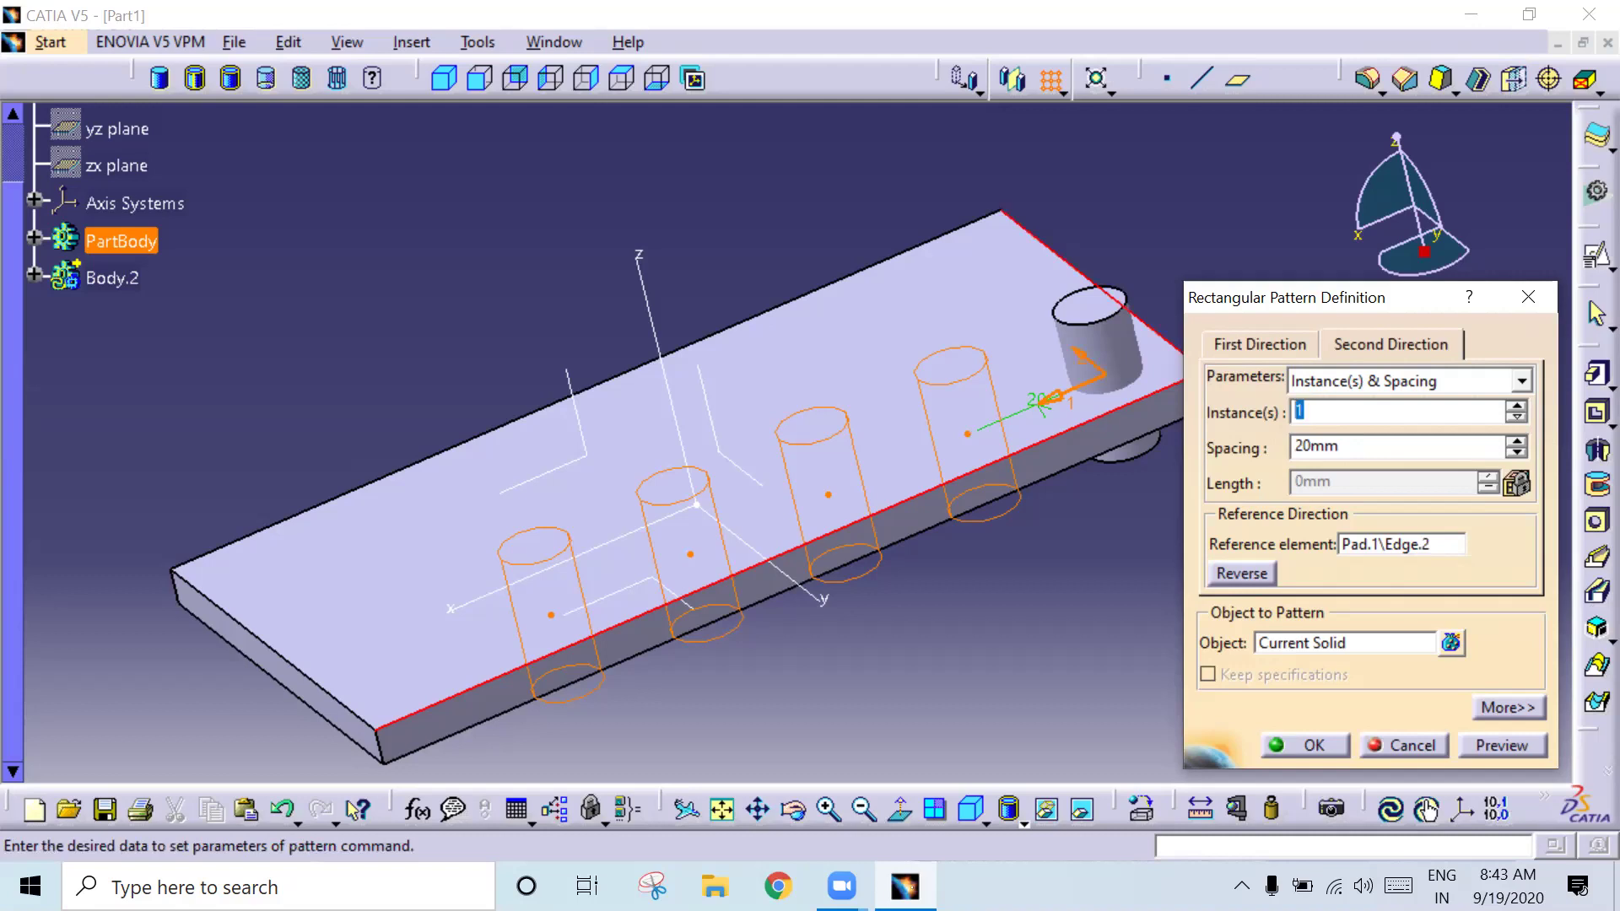
pyautogui.write('3')
pyautogui.press('Tab')
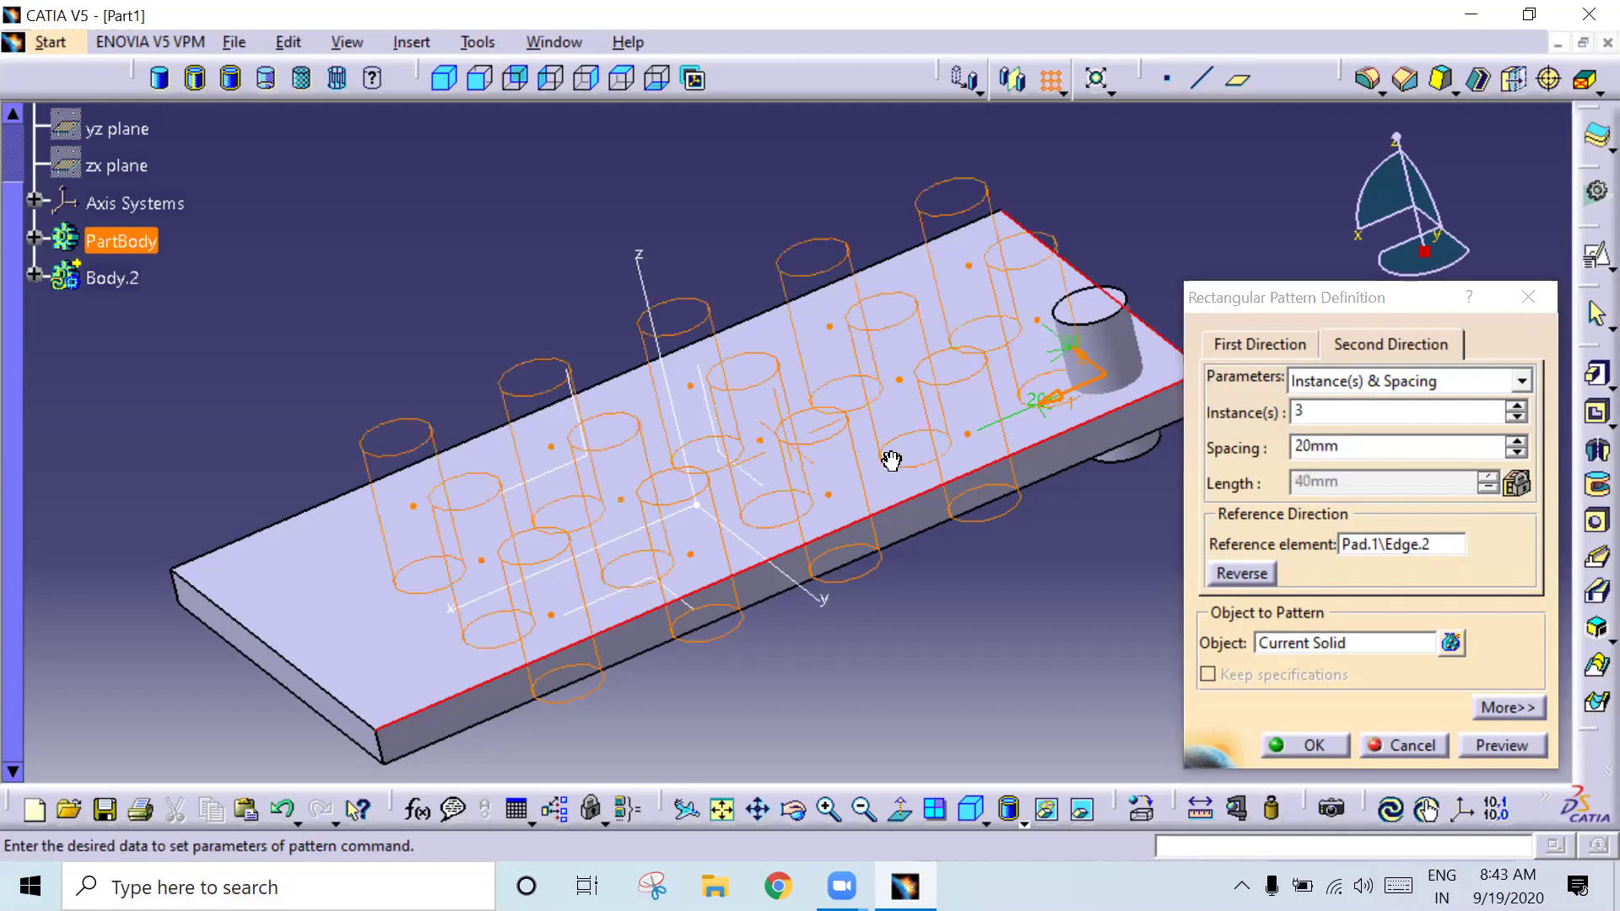
pyautogui.moveTo(890, 459); pyautogui.dragTo(907, 624, button='middle')
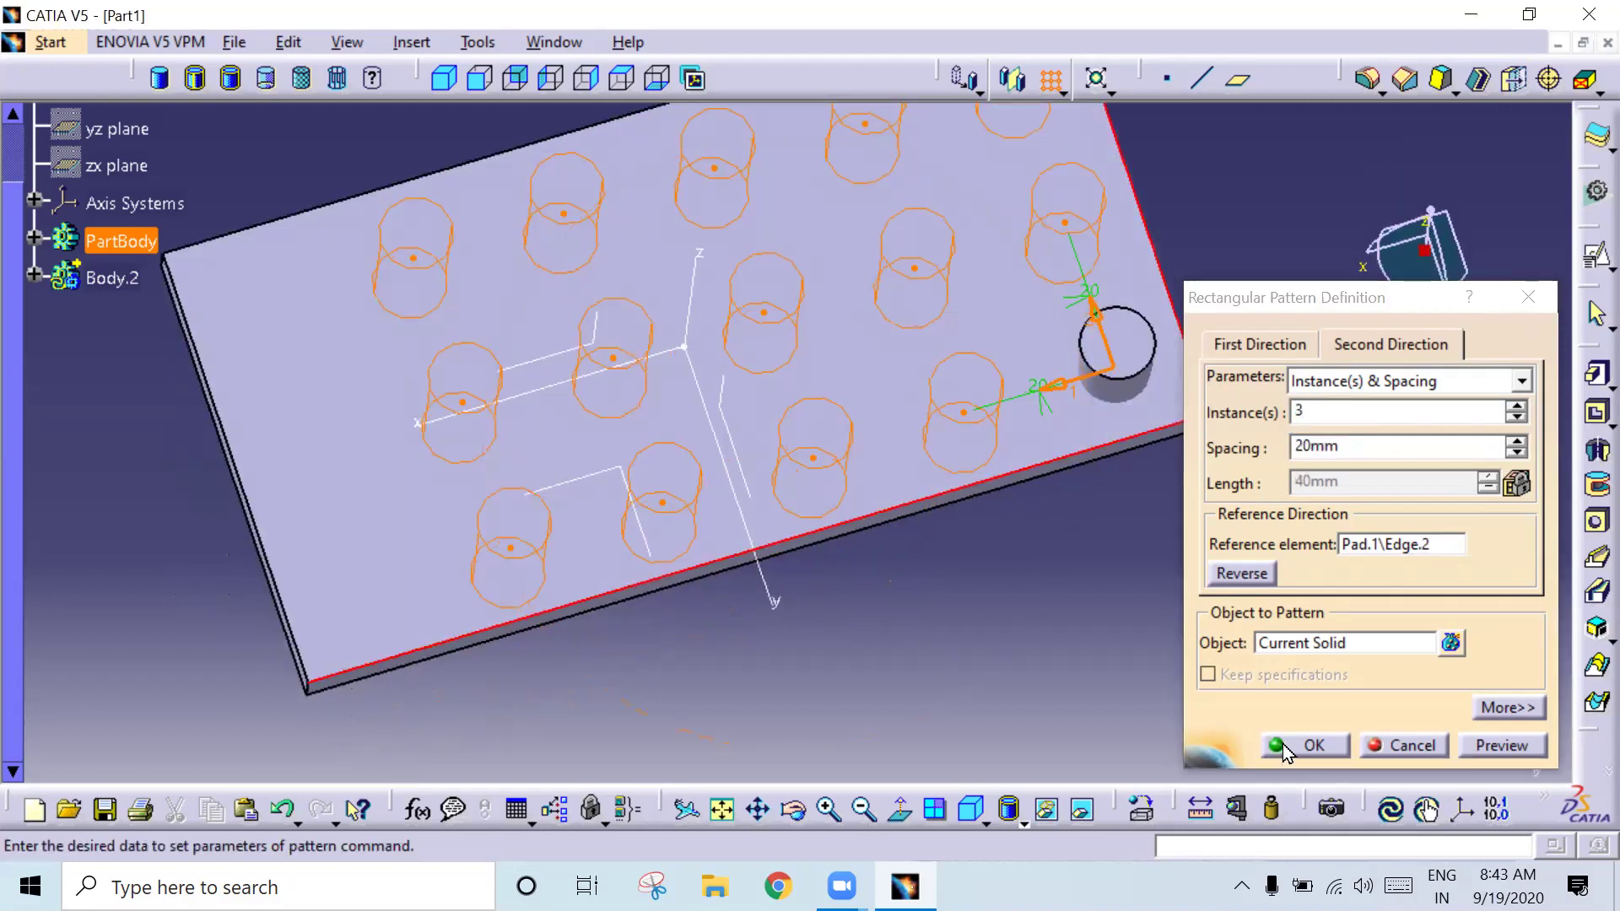
pyautogui.click(1287, 747)
pyautogui.moveTo(1220, 659)
pyautogui.mouseDown(button='middle')
pyautogui.moveTo(1028, 482)
pyautogui.moveTo(1027, 528)
pyautogui.mouseUp(button='middle')
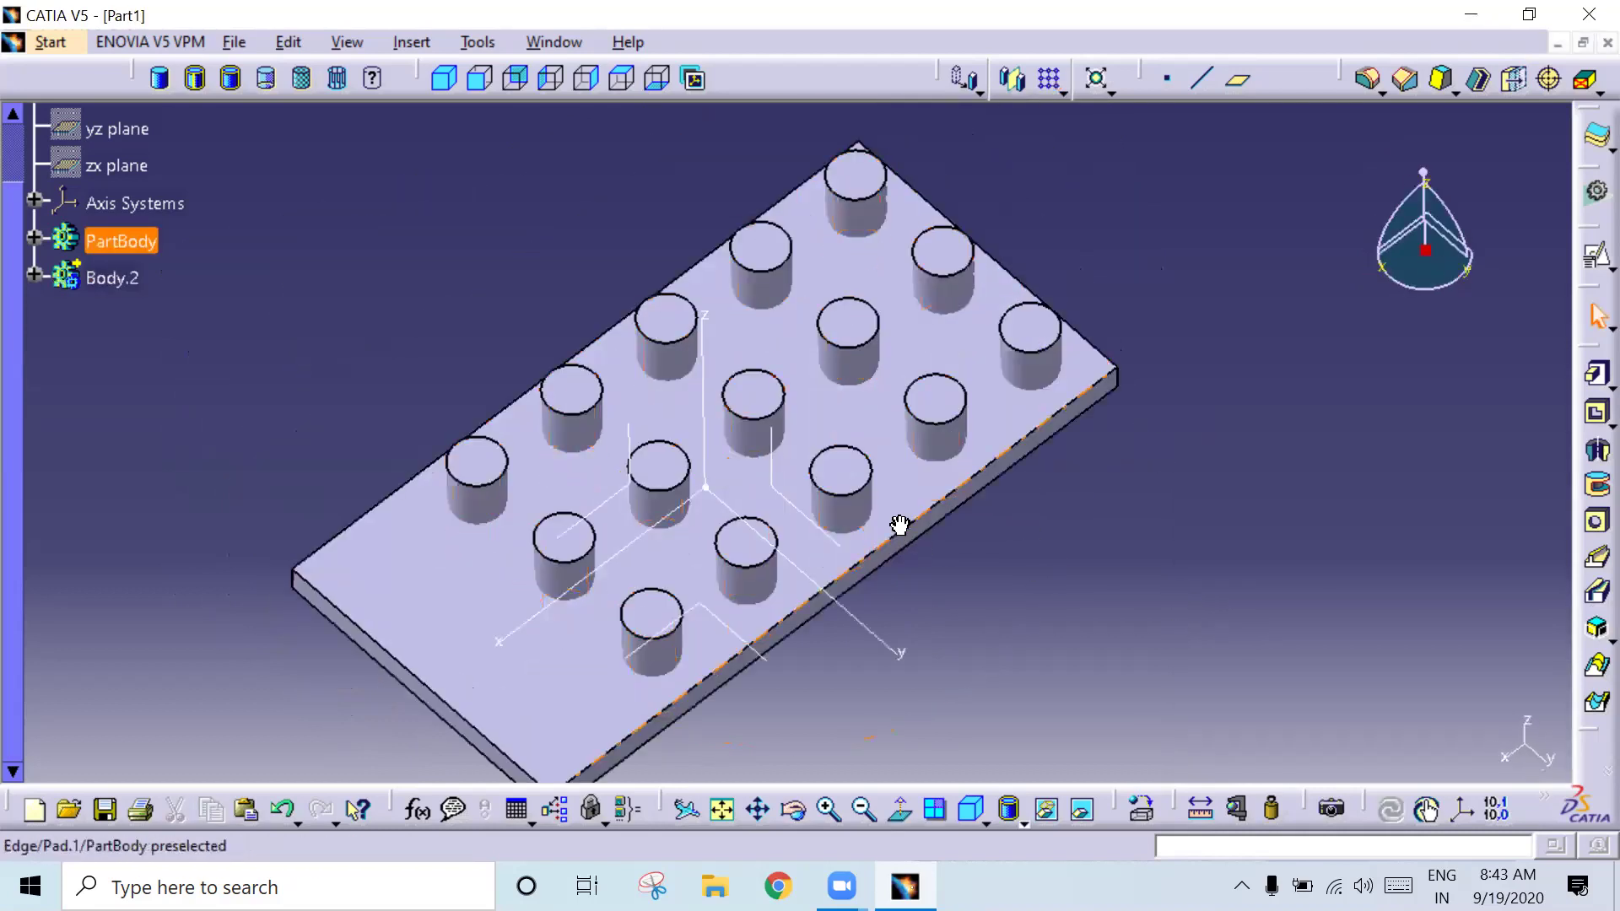
pyautogui.moveTo(900, 525); pyautogui.dragTo(998, 465, button='middle')
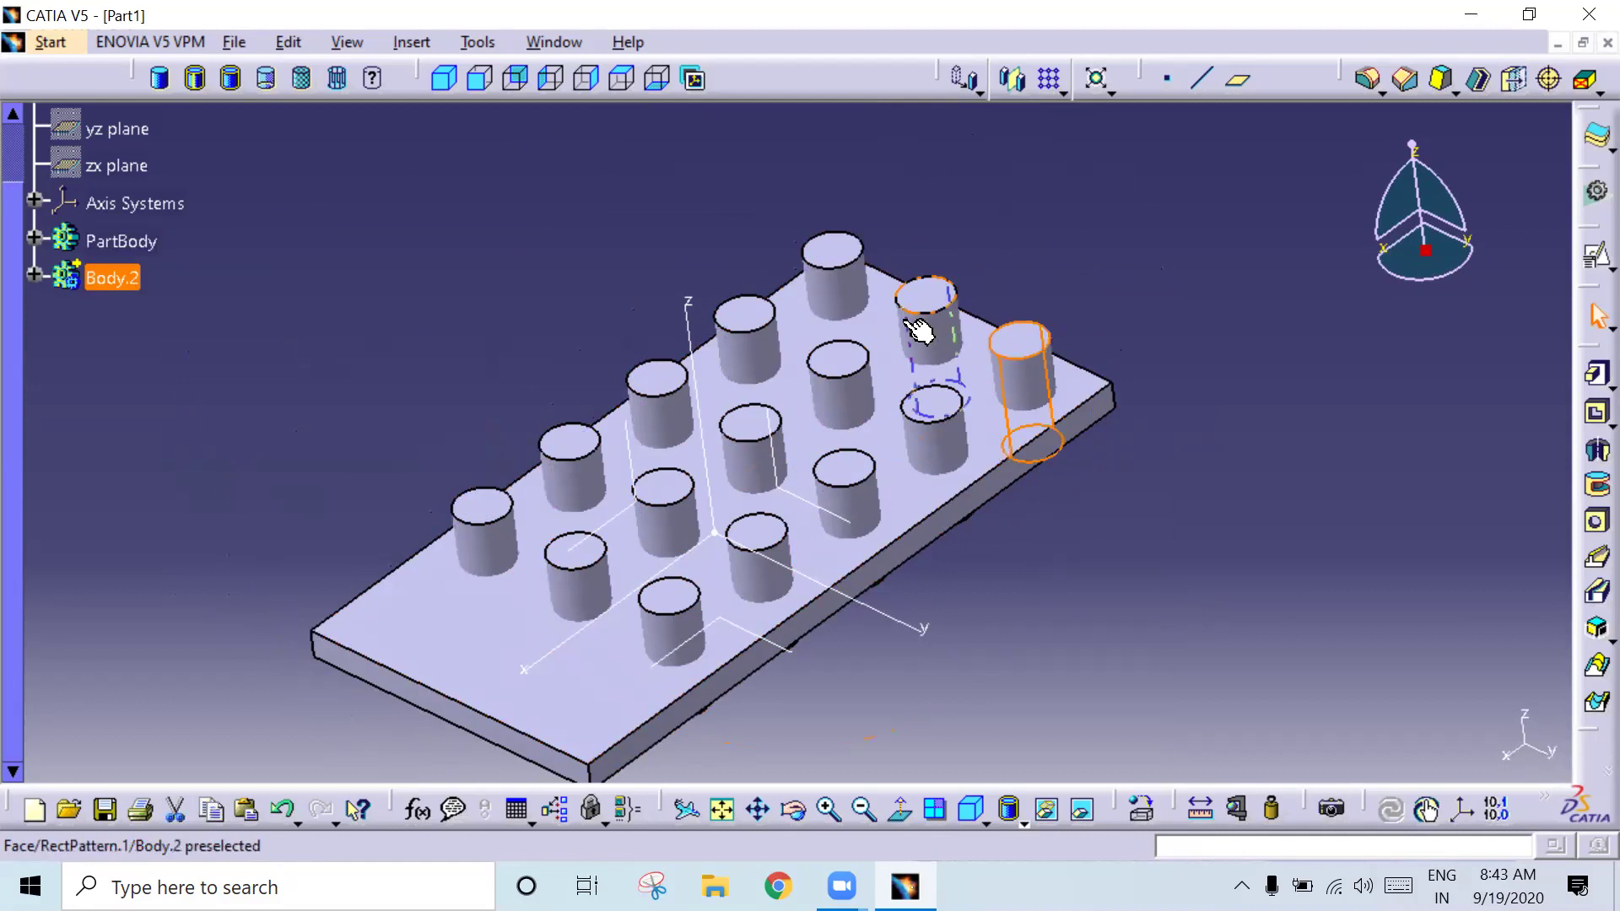
pyautogui.click(848, 409)
pyautogui.click(969, 456)
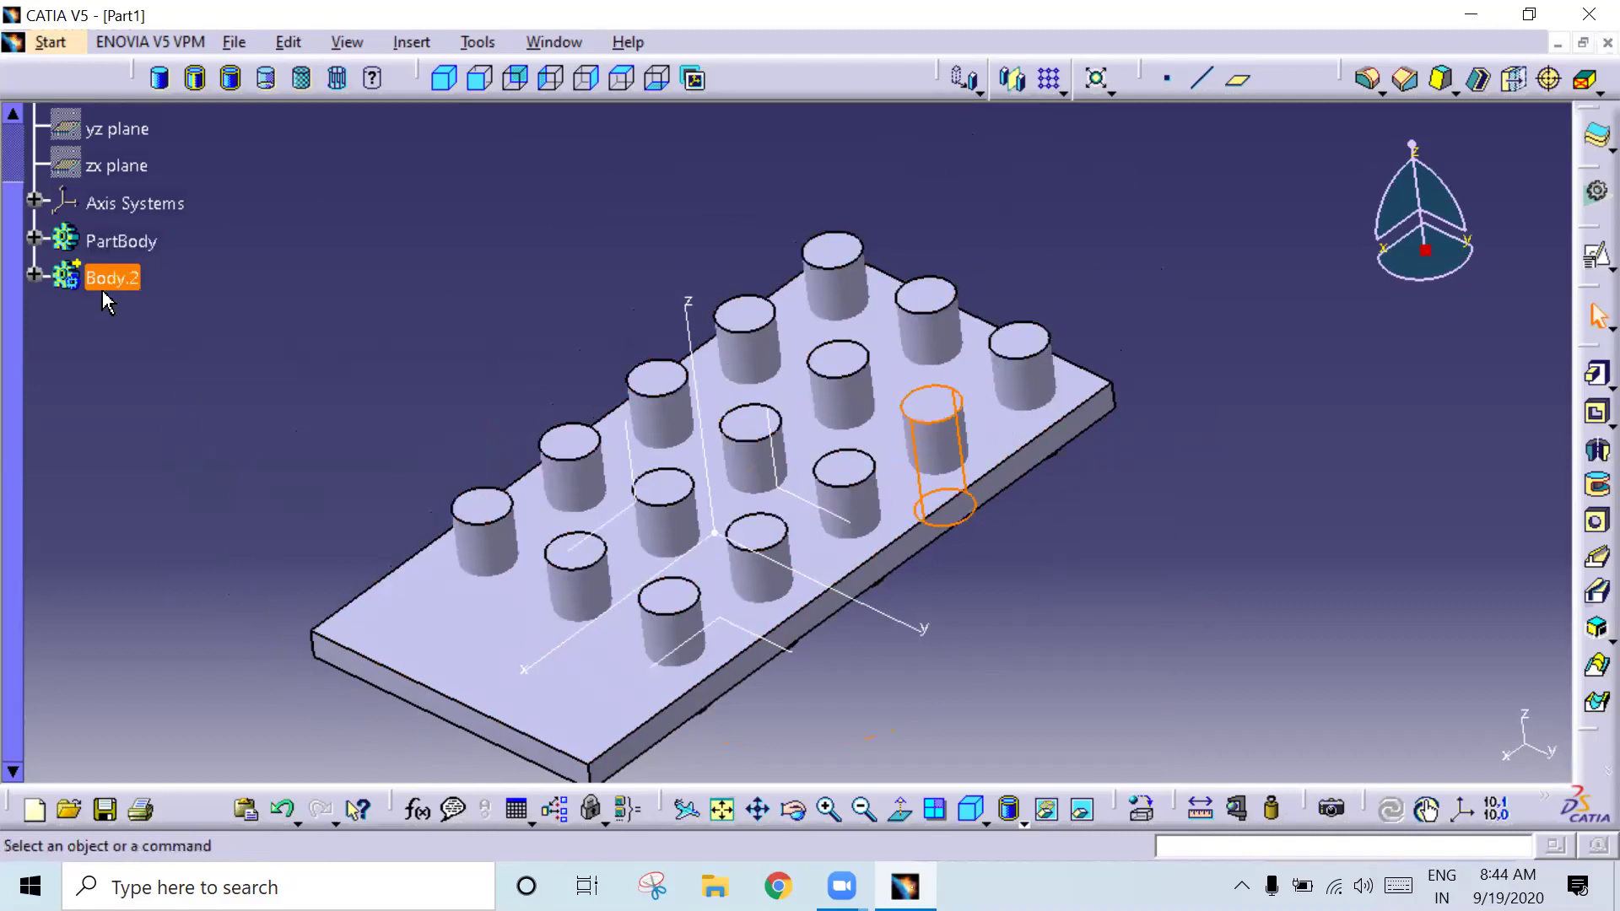
pyautogui.rightClick(108, 272)
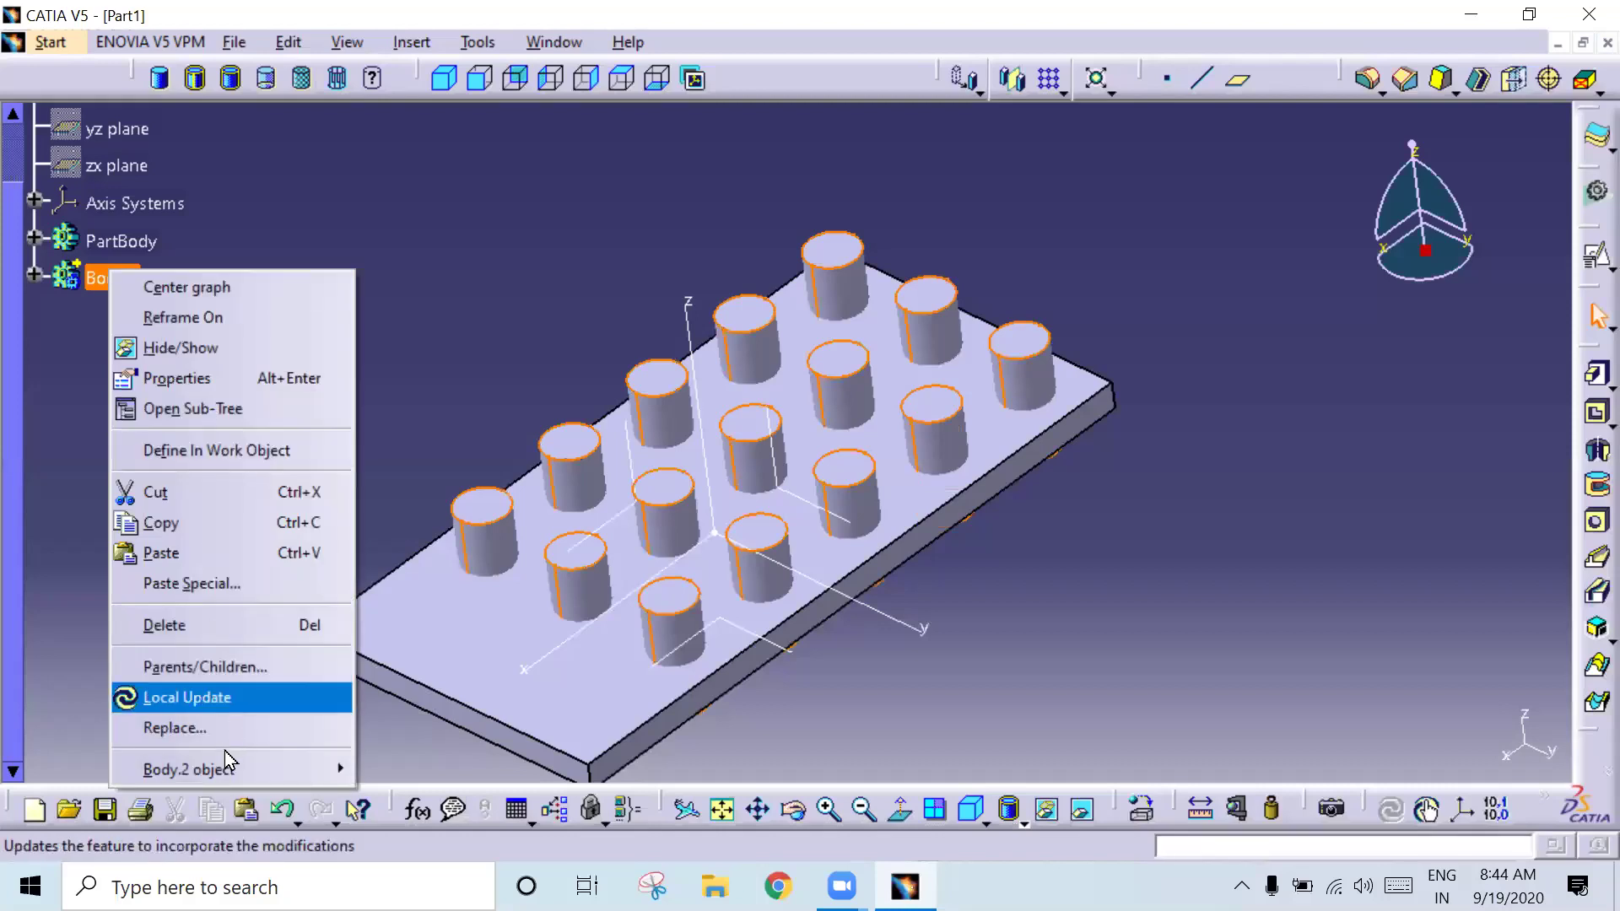
pyautogui.moveTo(190, 768)
pyautogui.click(449, 433)
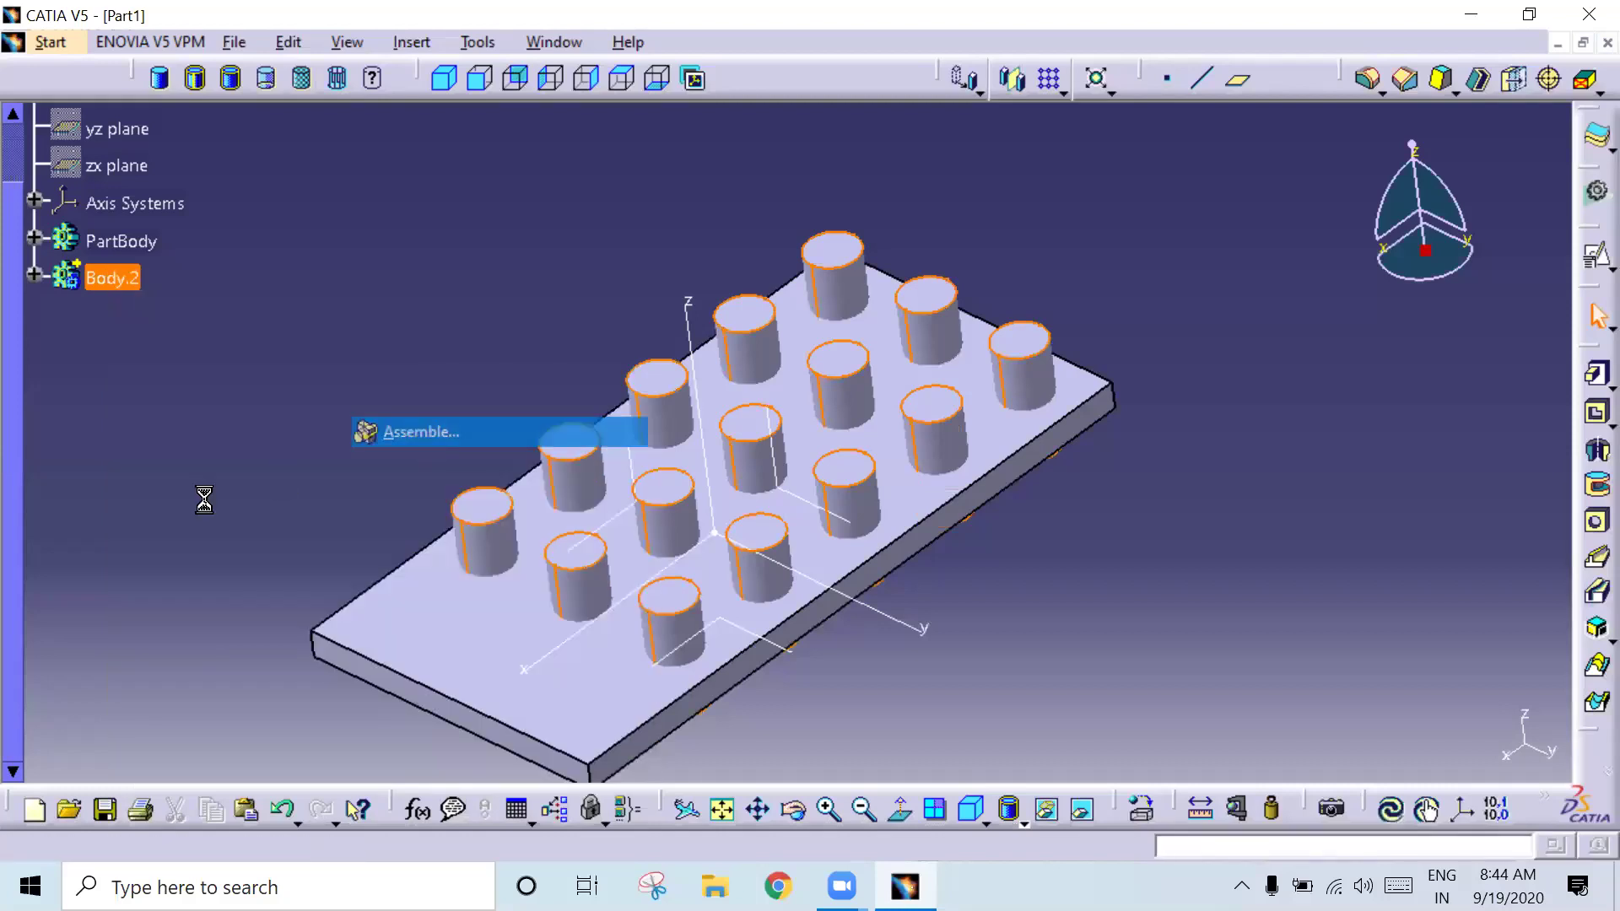
pyautogui.moveTo(511, 588)
pyautogui.mouseDown(button='middle')
pyautogui.moveTo(648, 341)
pyautogui.moveTo(560, 459)
pyautogui.mouseUp(button='middle')
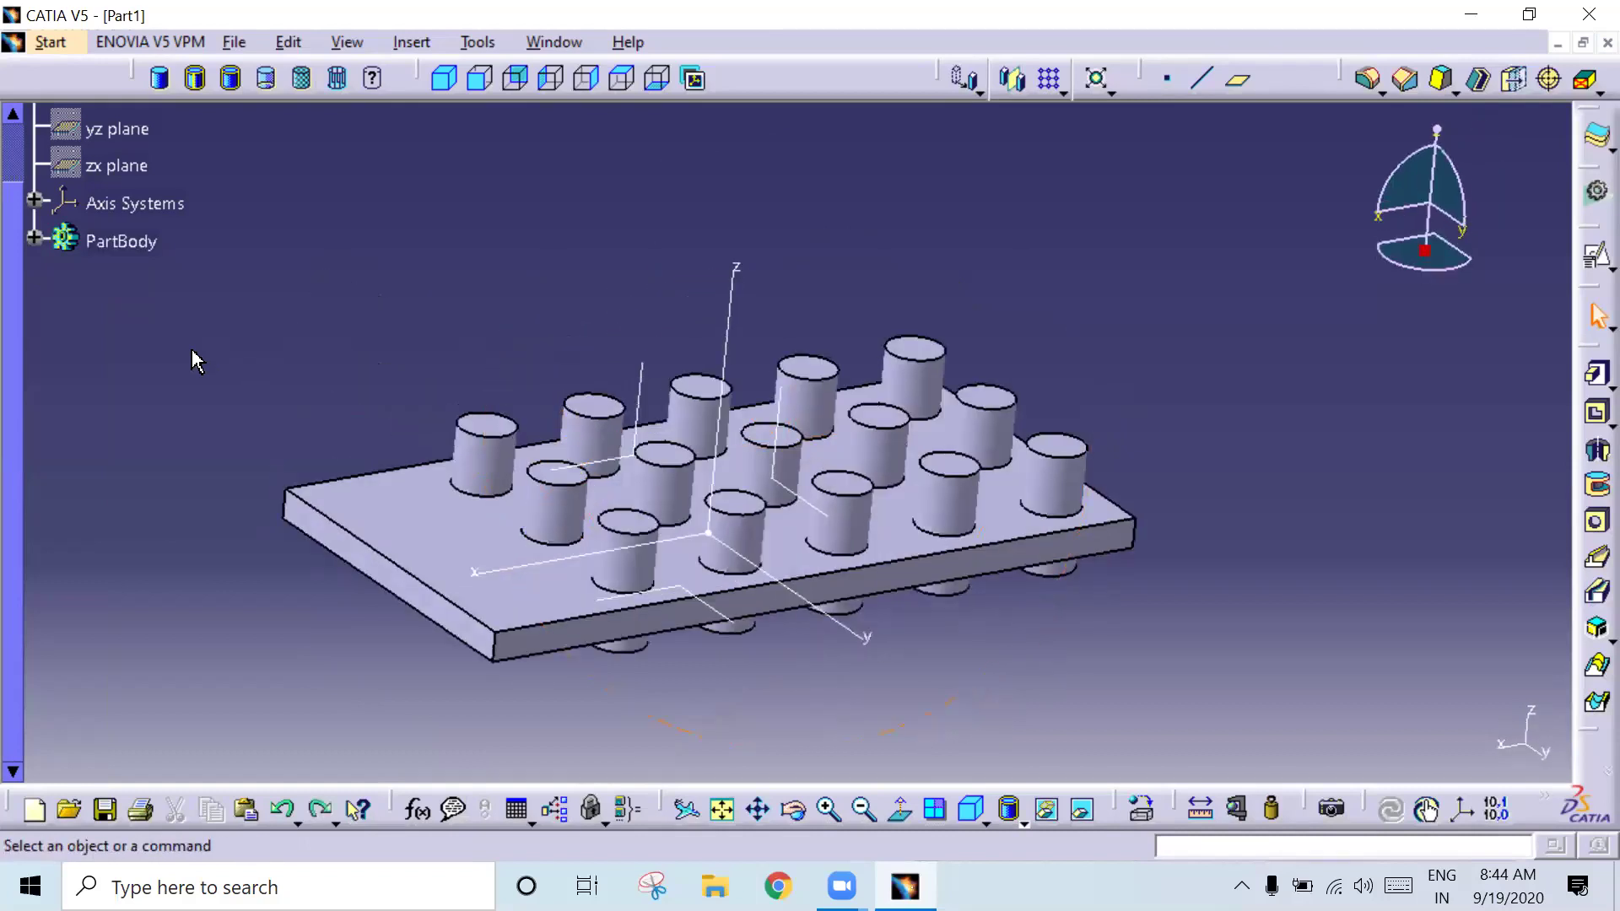
pyautogui.hotkey('ctrl', 'y')
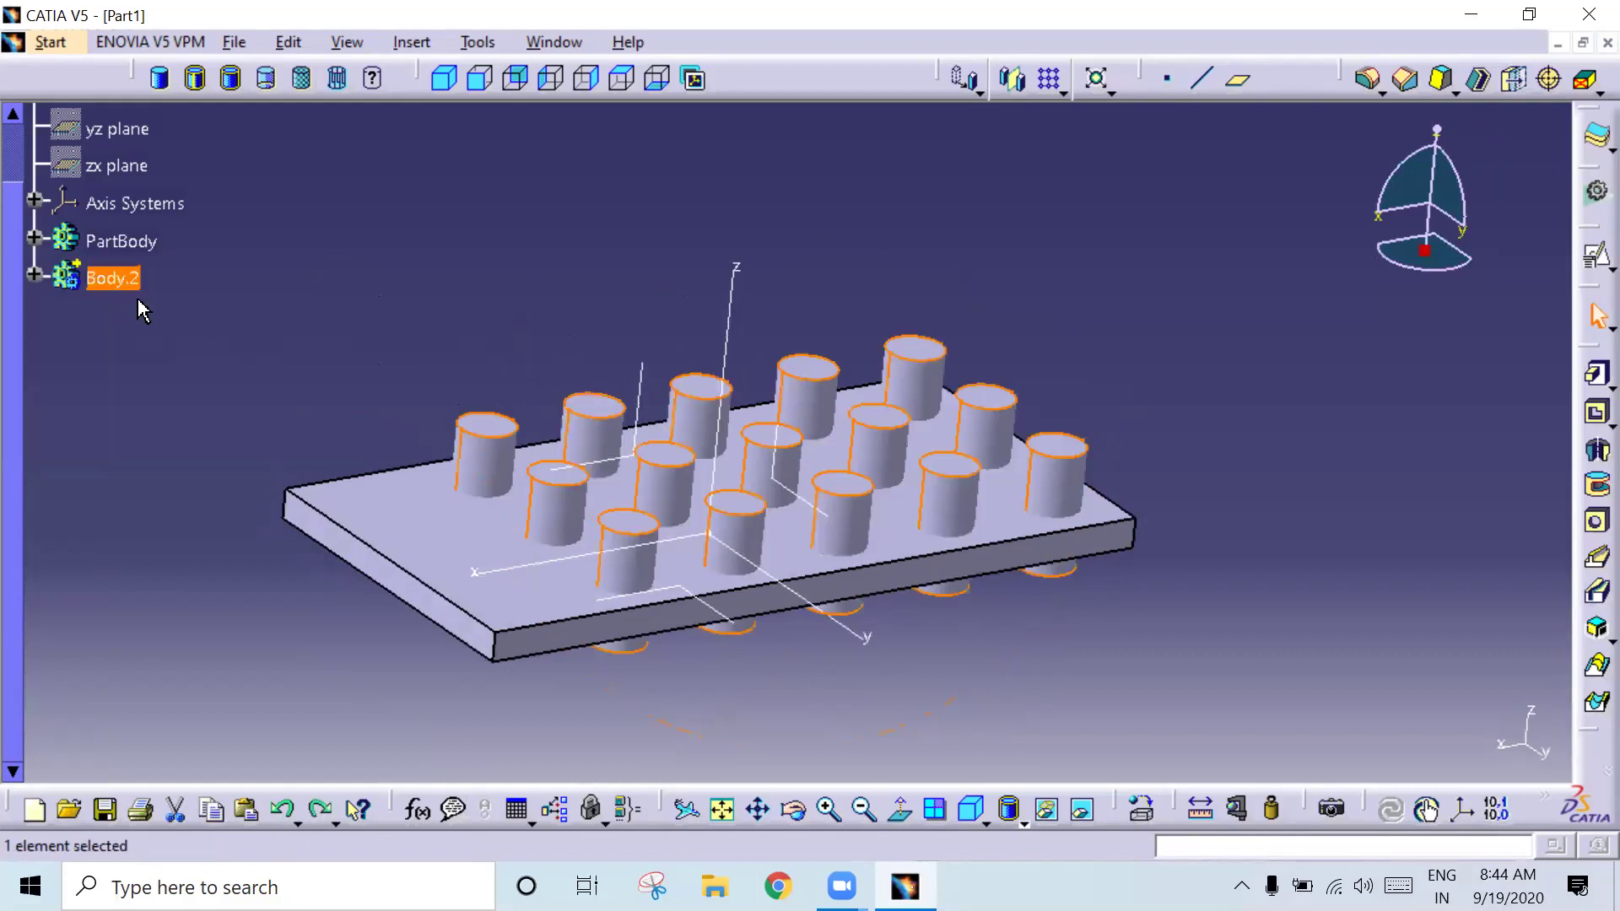
# Step: Remove Body.2 from the plate to cut the cylinder grid as holes
pyautogui.rightClick(135, 284)
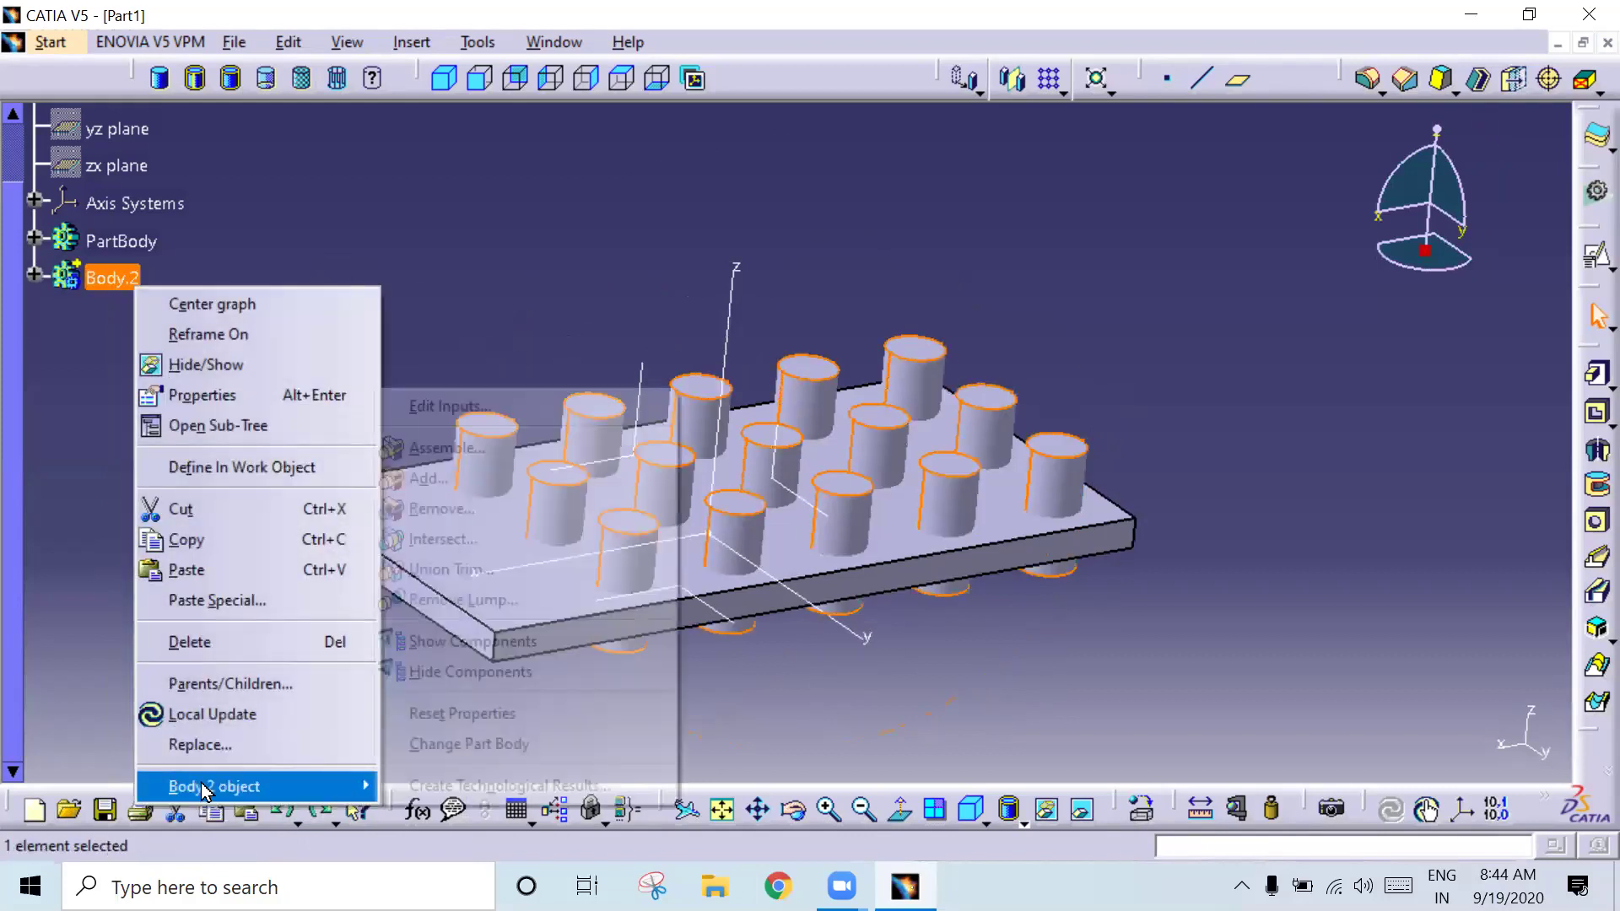
pyautogui.click(438, 509)
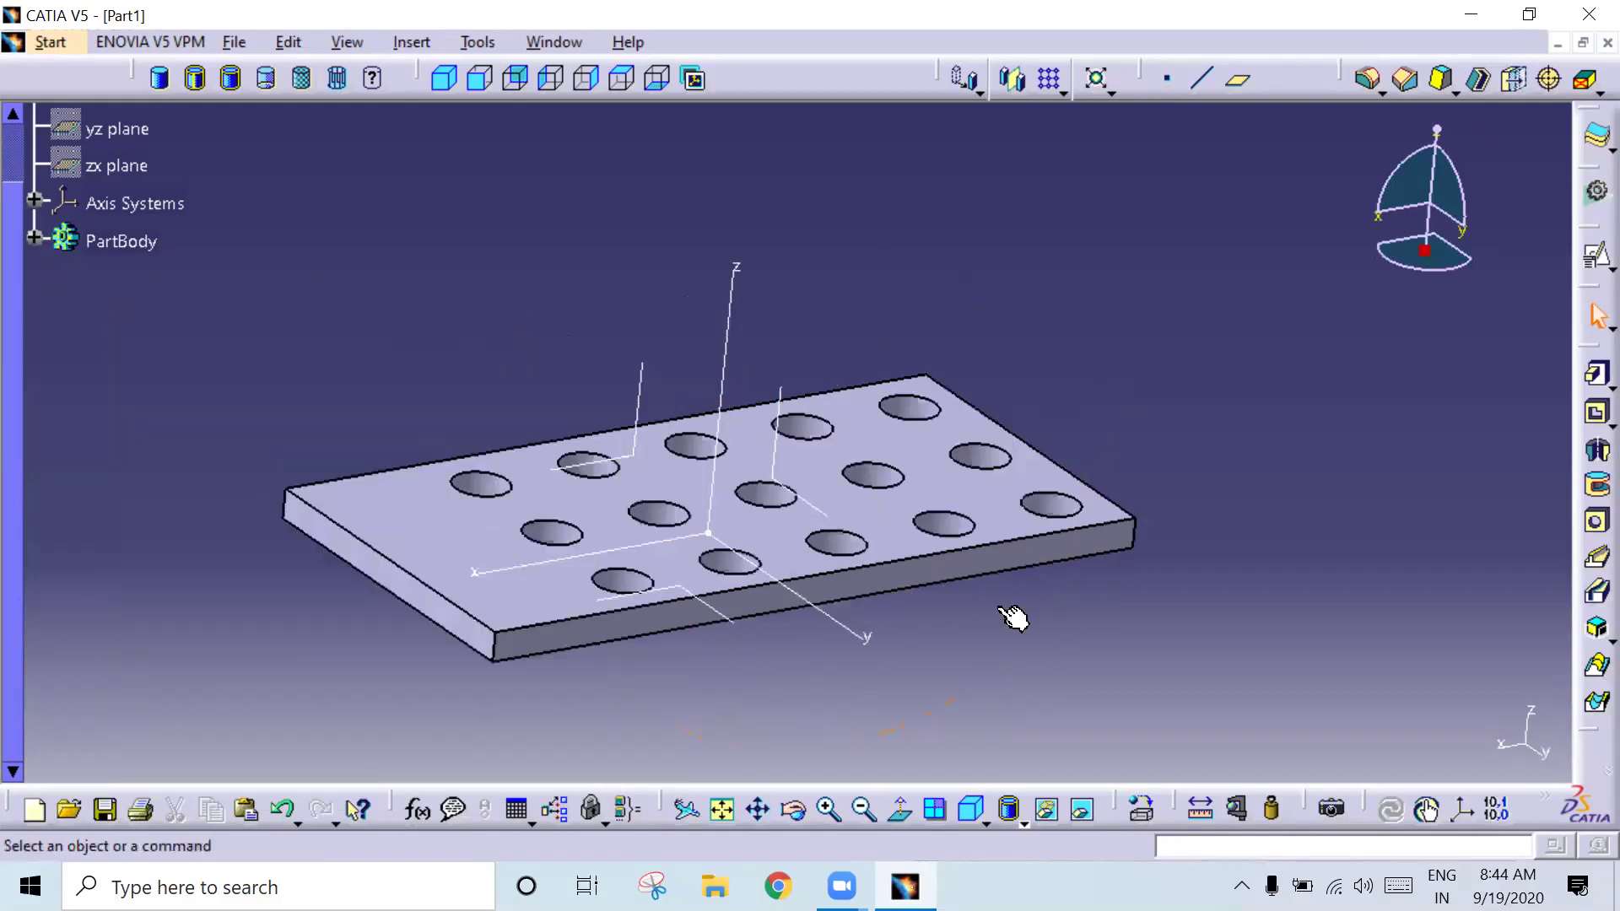
pyautogui.moveTo(868, 535); pyautogui.dragTo(970, 601, button='middle')
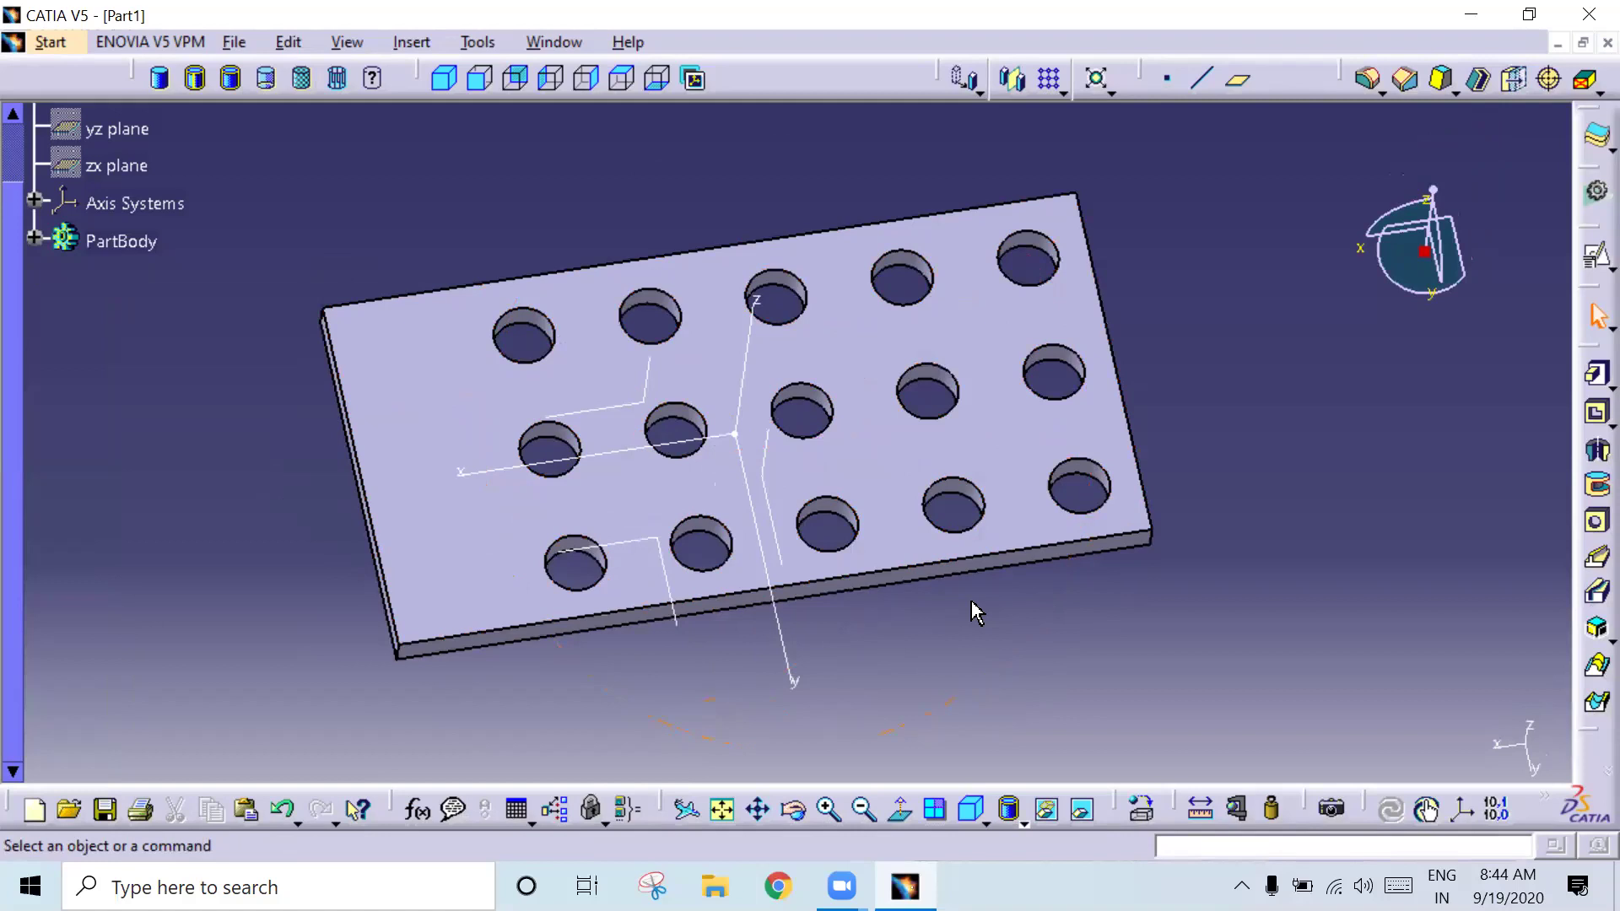
# Step: Undo the hole cut, pattern, cylinder and plate, leaving an empty part
pyautogui.hotkey('ctrl', 'z')
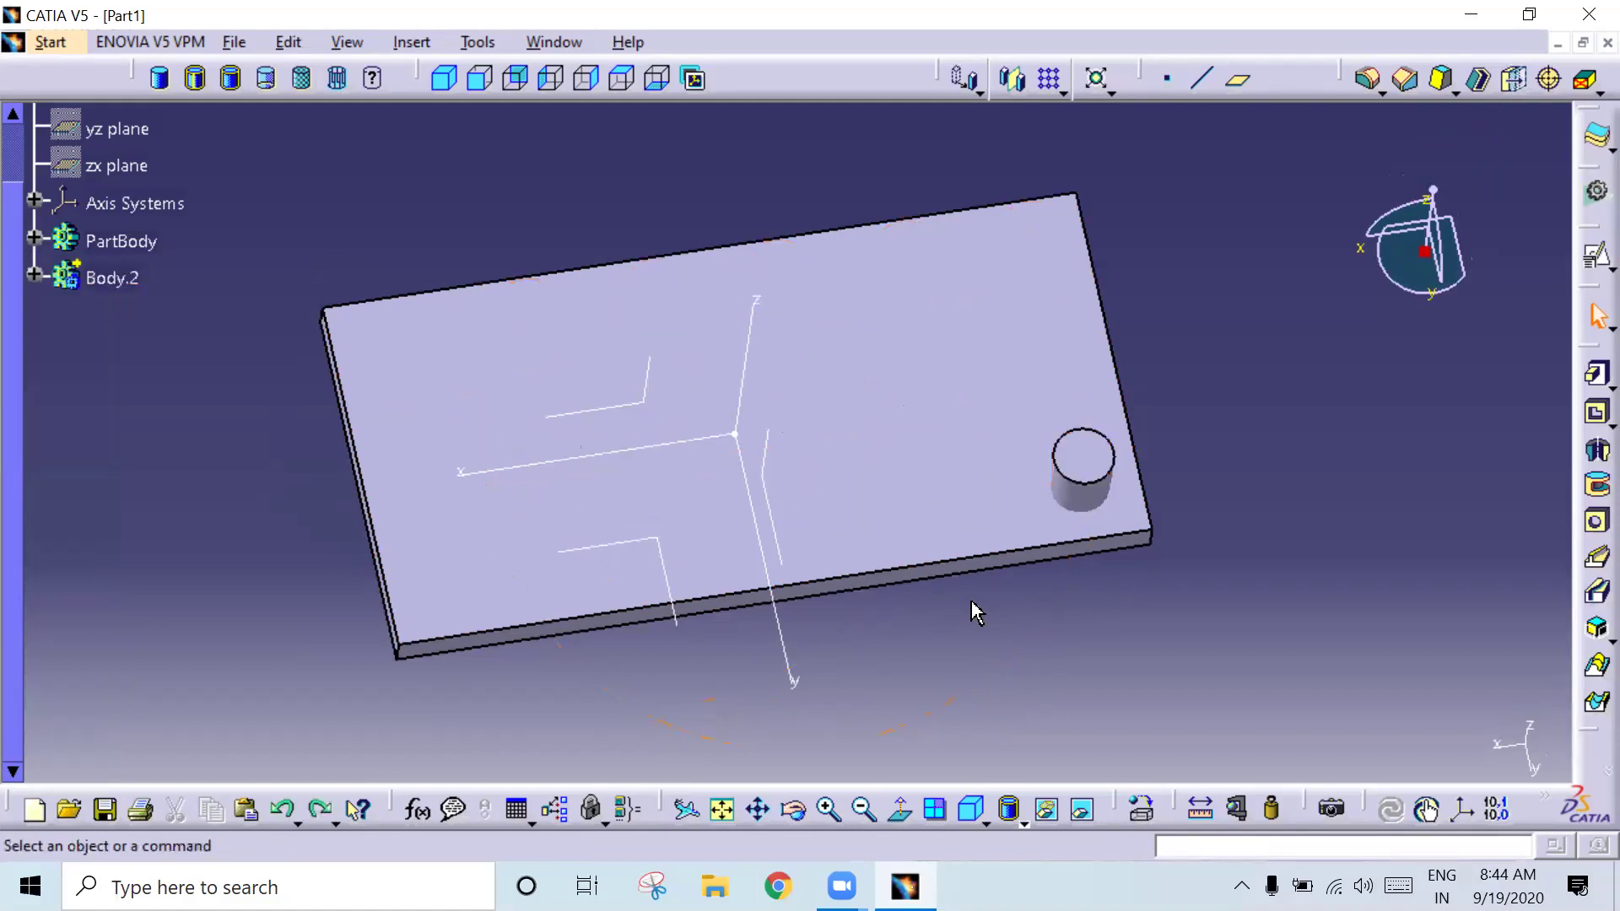
pyautogui.hotkey('ctrl', 'z')
pyautogui.hotkey('ctrl', 'y')
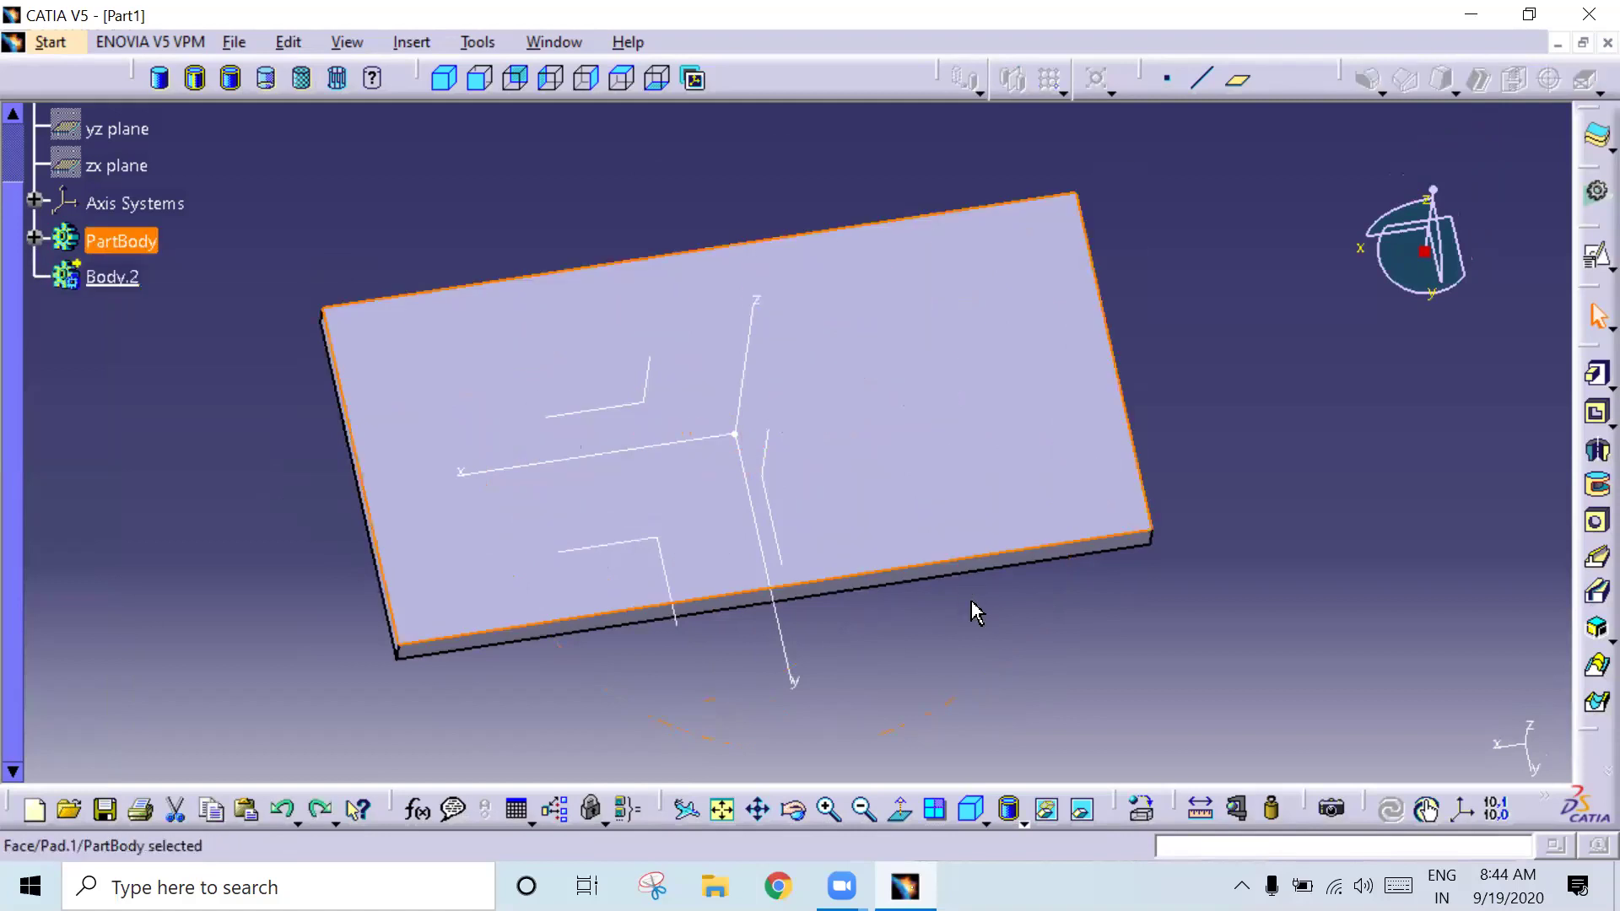
pyautogui.hotkey('ctrl', 'z')
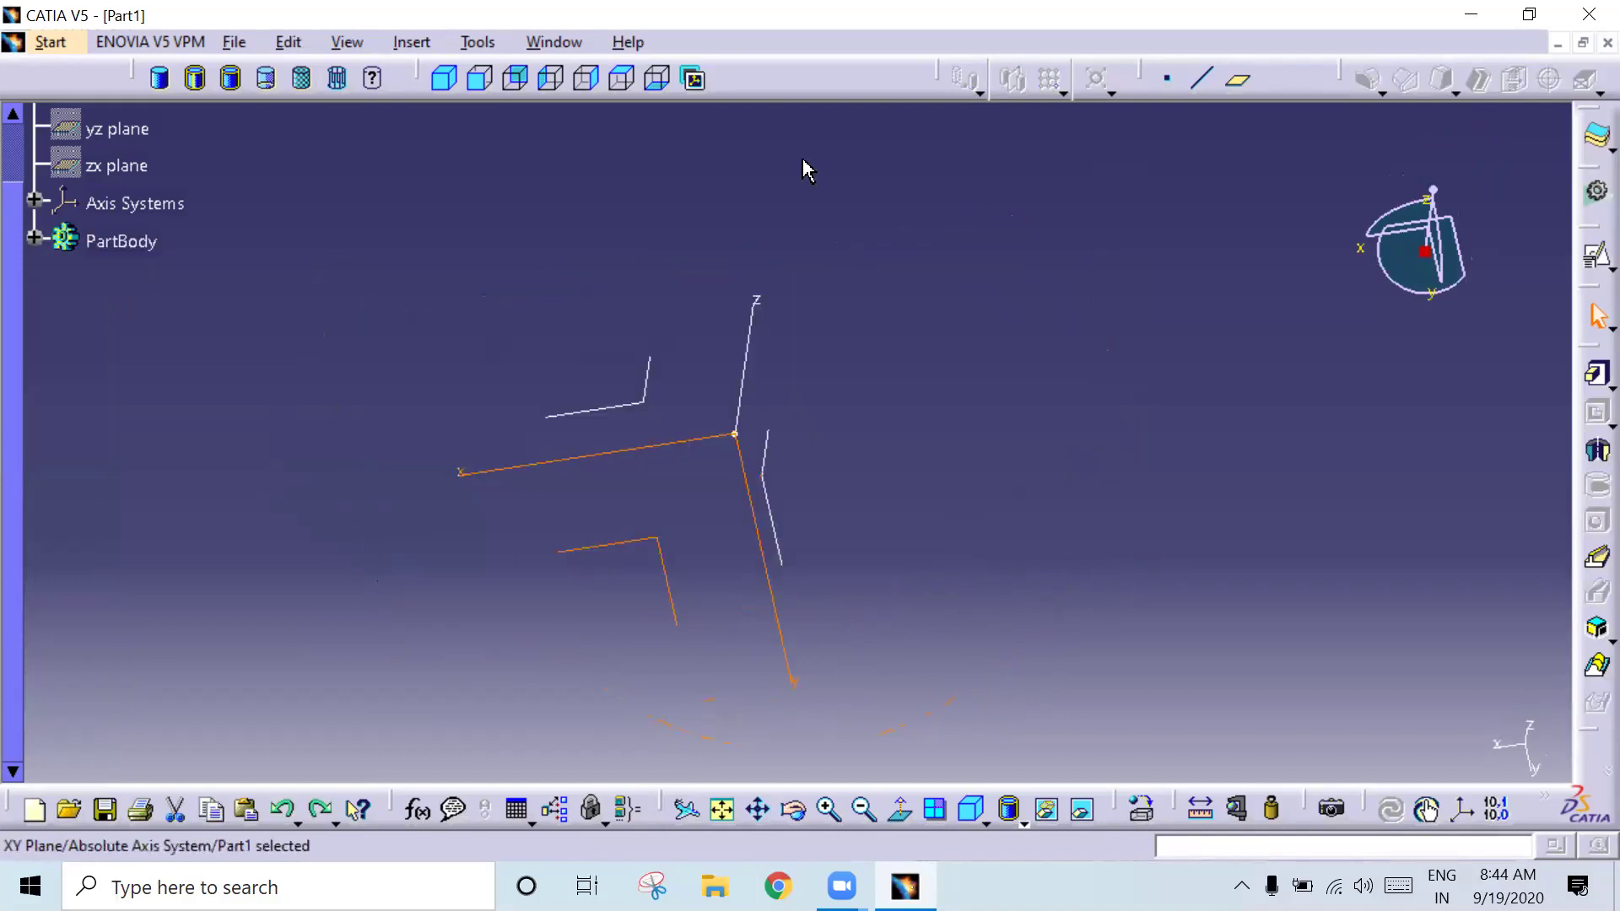
# Step: In a new positioned sketch, draw a circle of about 41 mm radius centred on the origin
pyautogui.click(1597, 253)
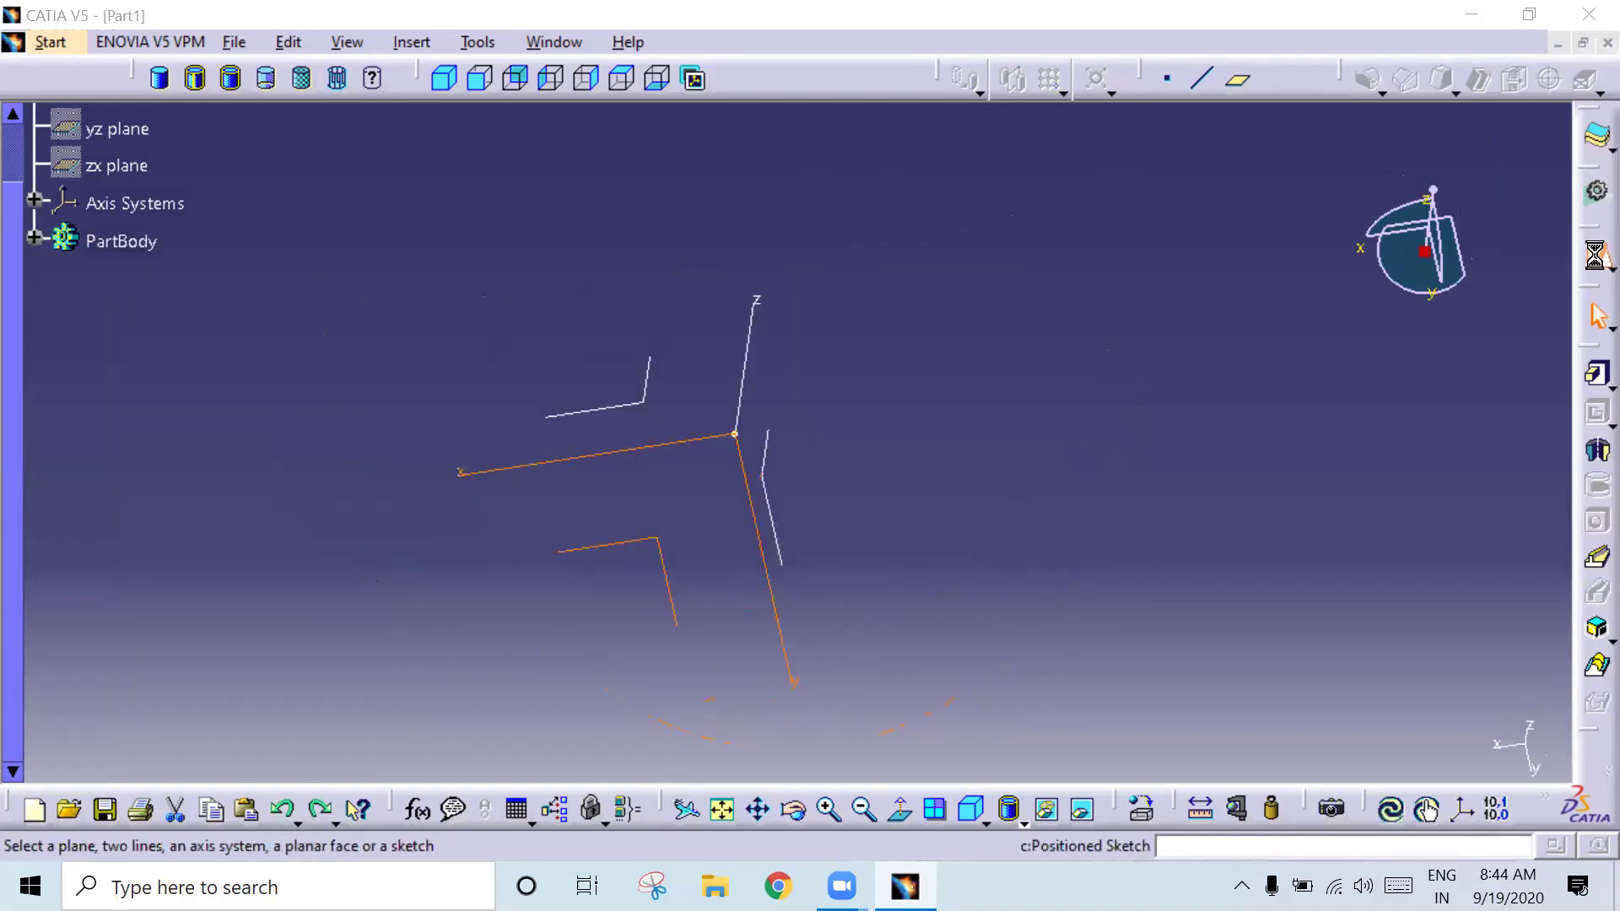
pyautogui.click(1421, 744)
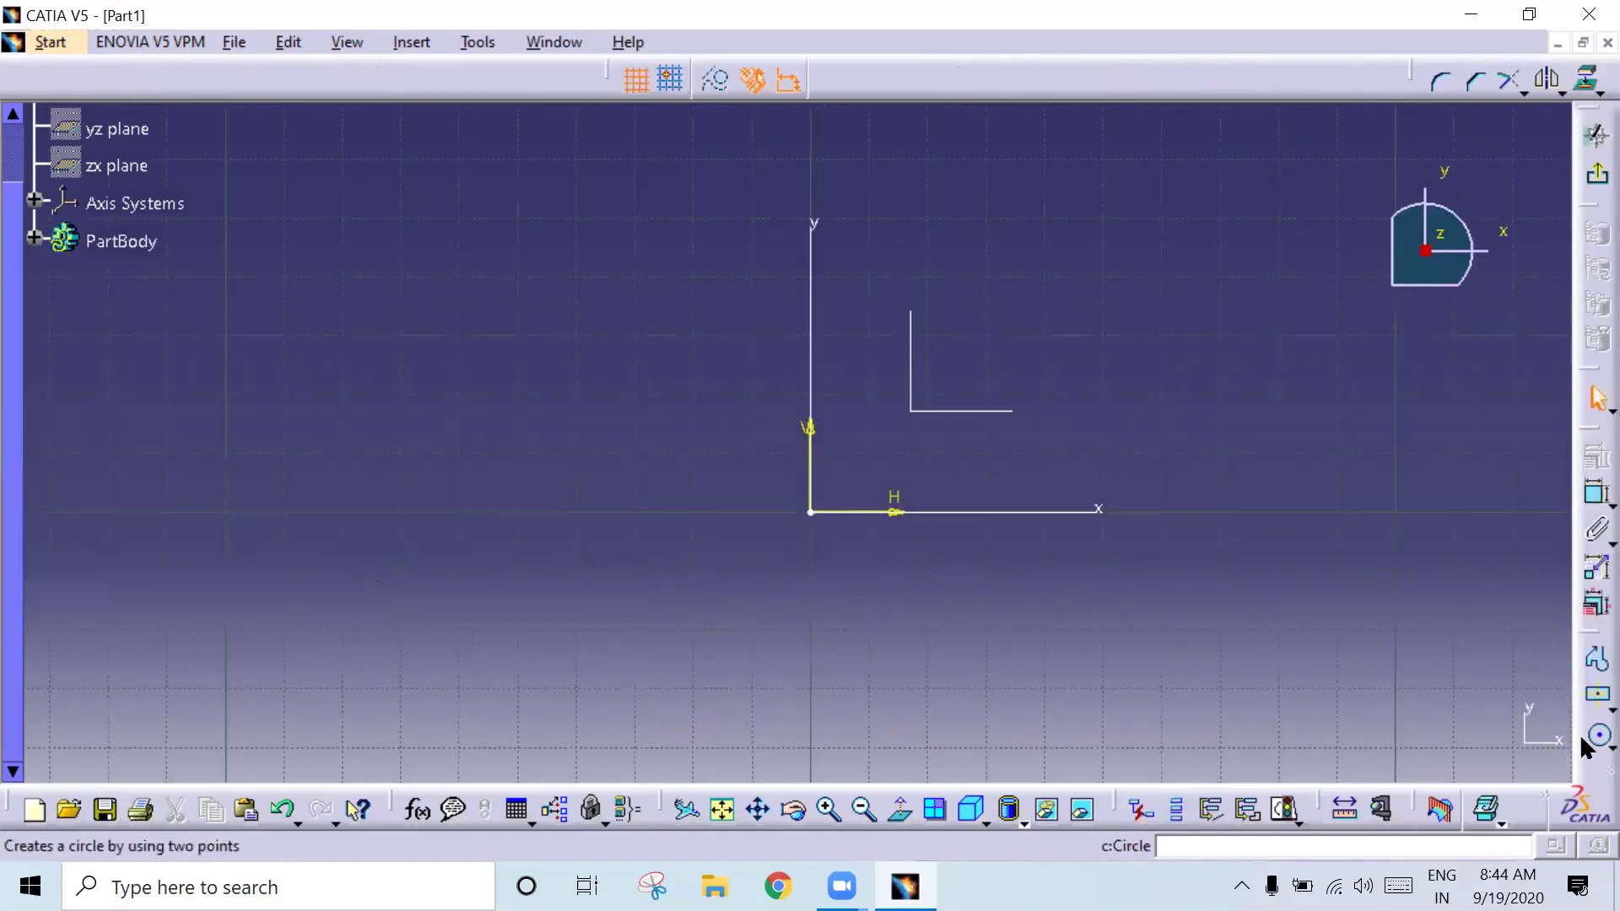
pyautogui.click(1597, 733)
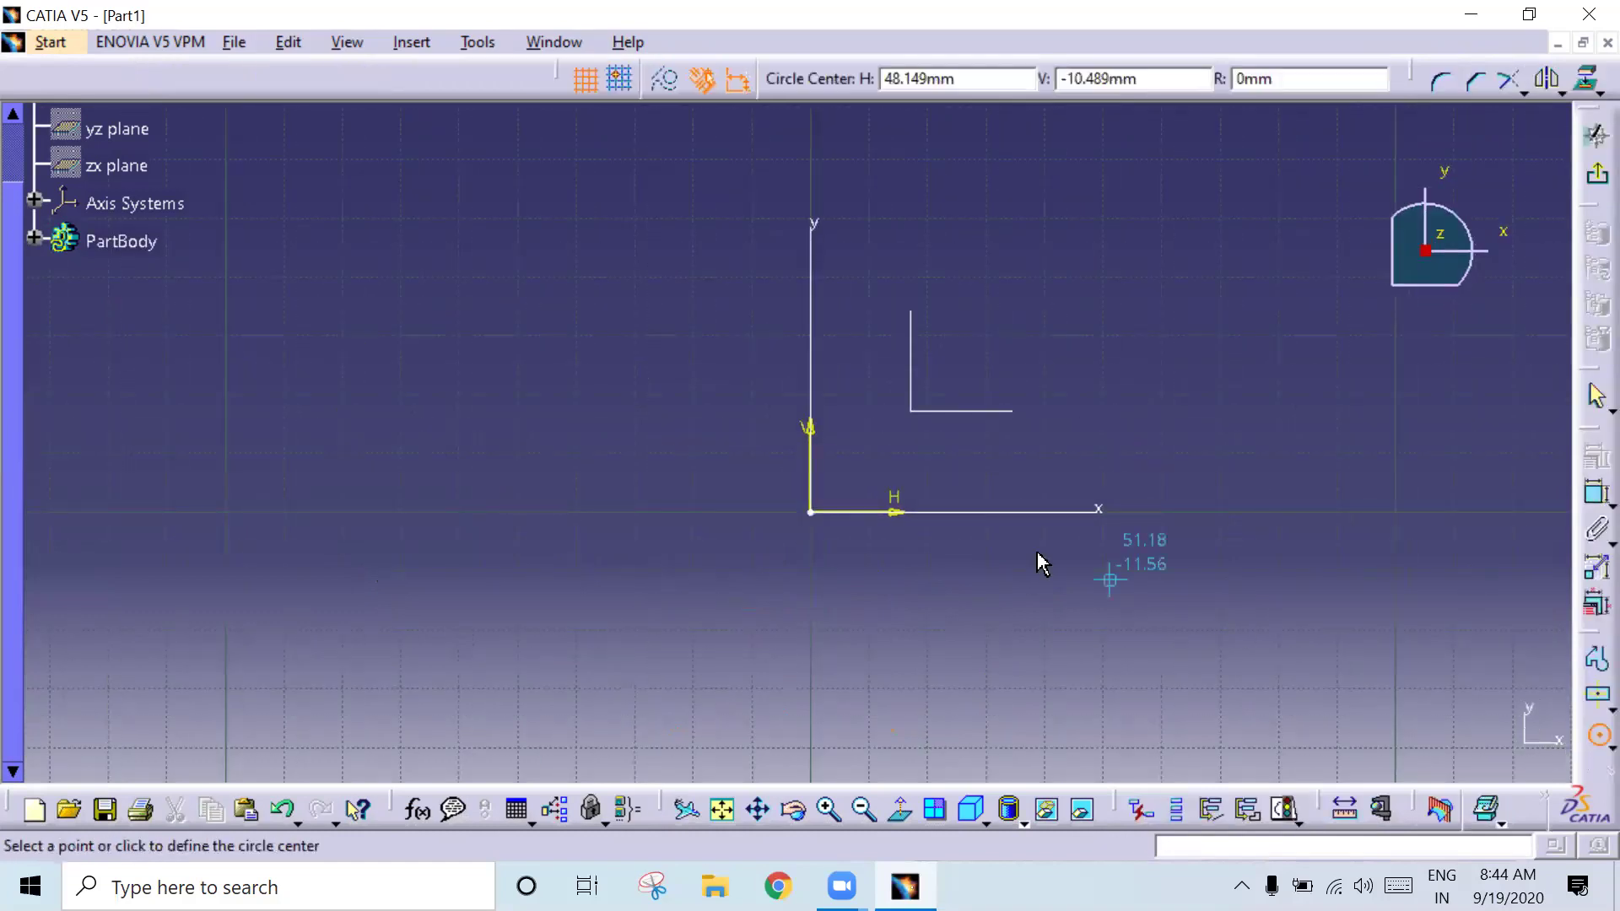
pyautogui.click(825, 511)
pyautogui.click(999, 363)
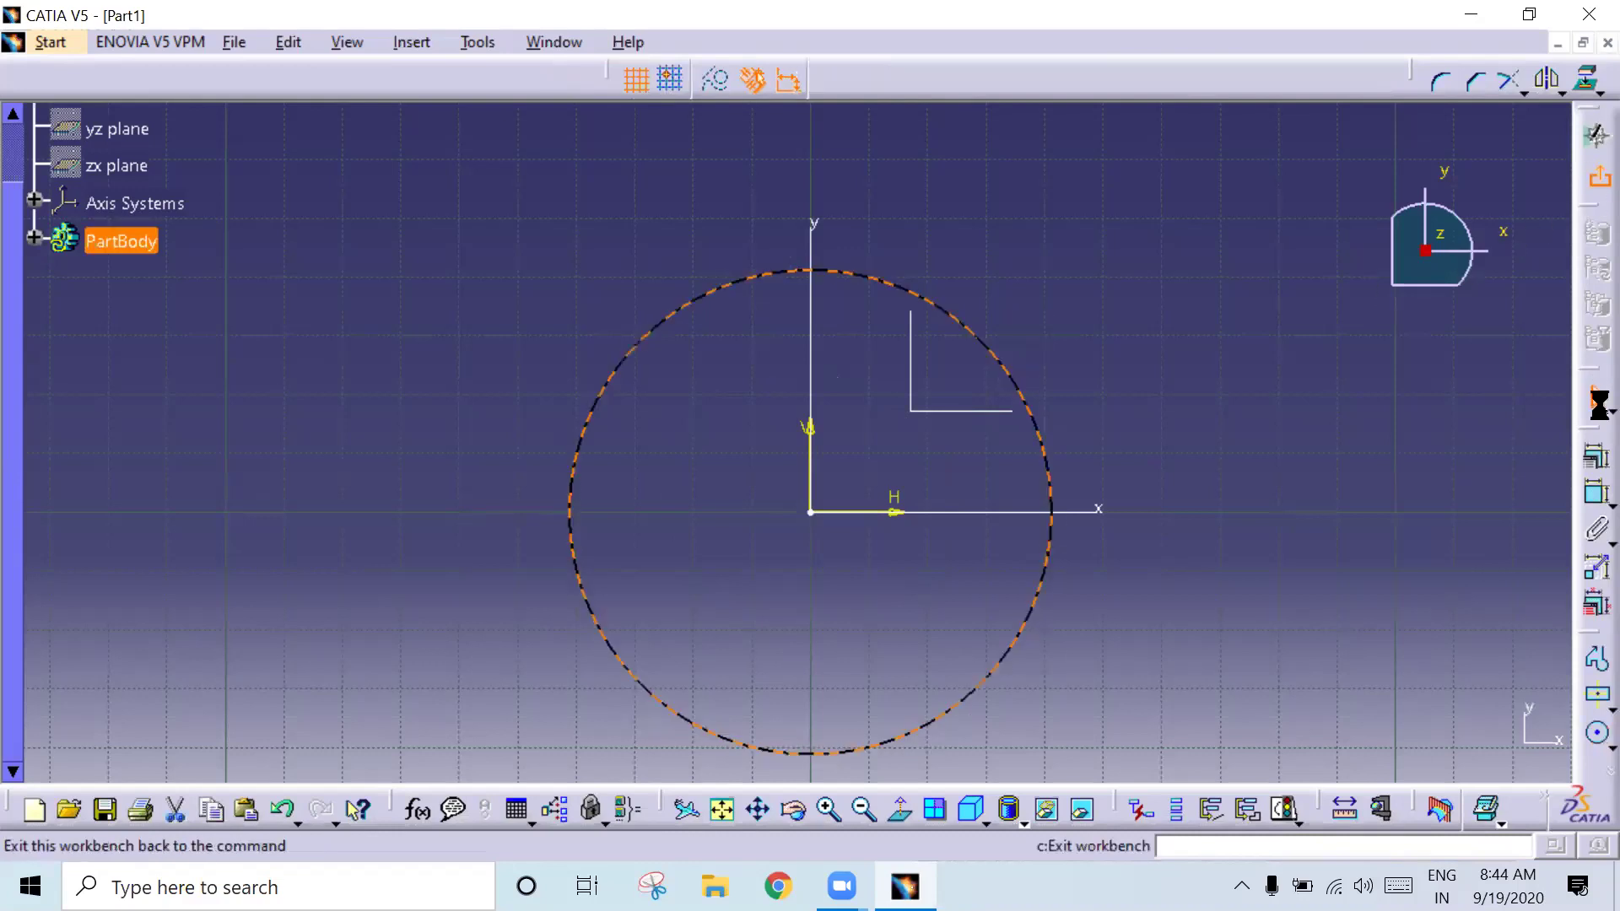
pyautogui.click(1597, 175)
# Step: Pad the circle 3 mm with mirrored extent into a thin disc, Pad.1
pyautogui.click(1596, 374)
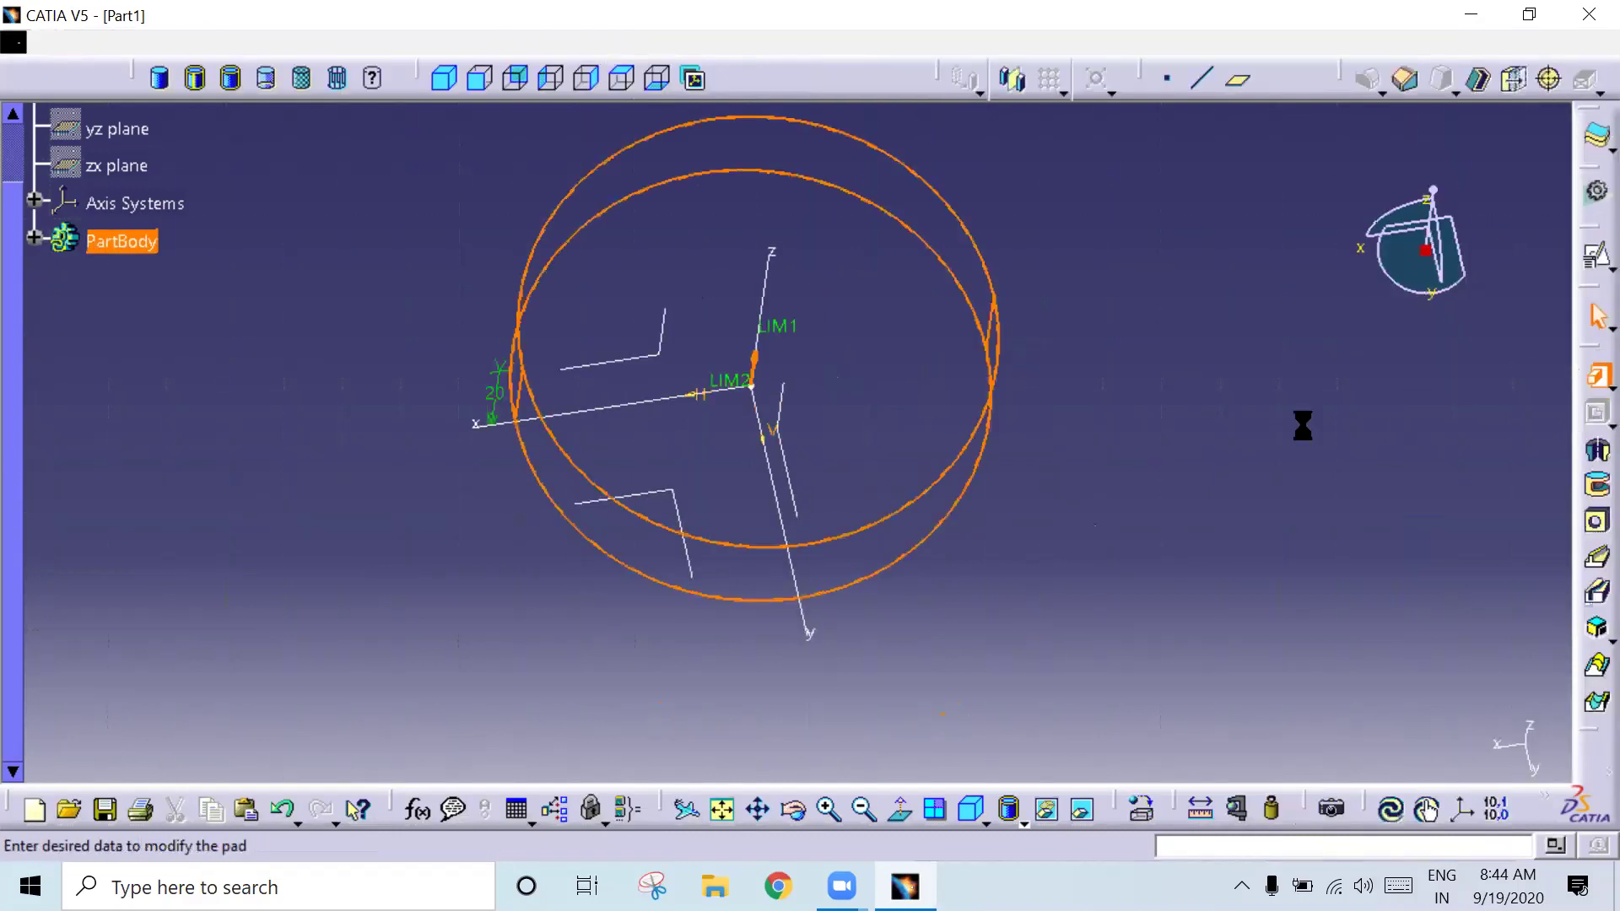
pyautogui.click(1307, 588)
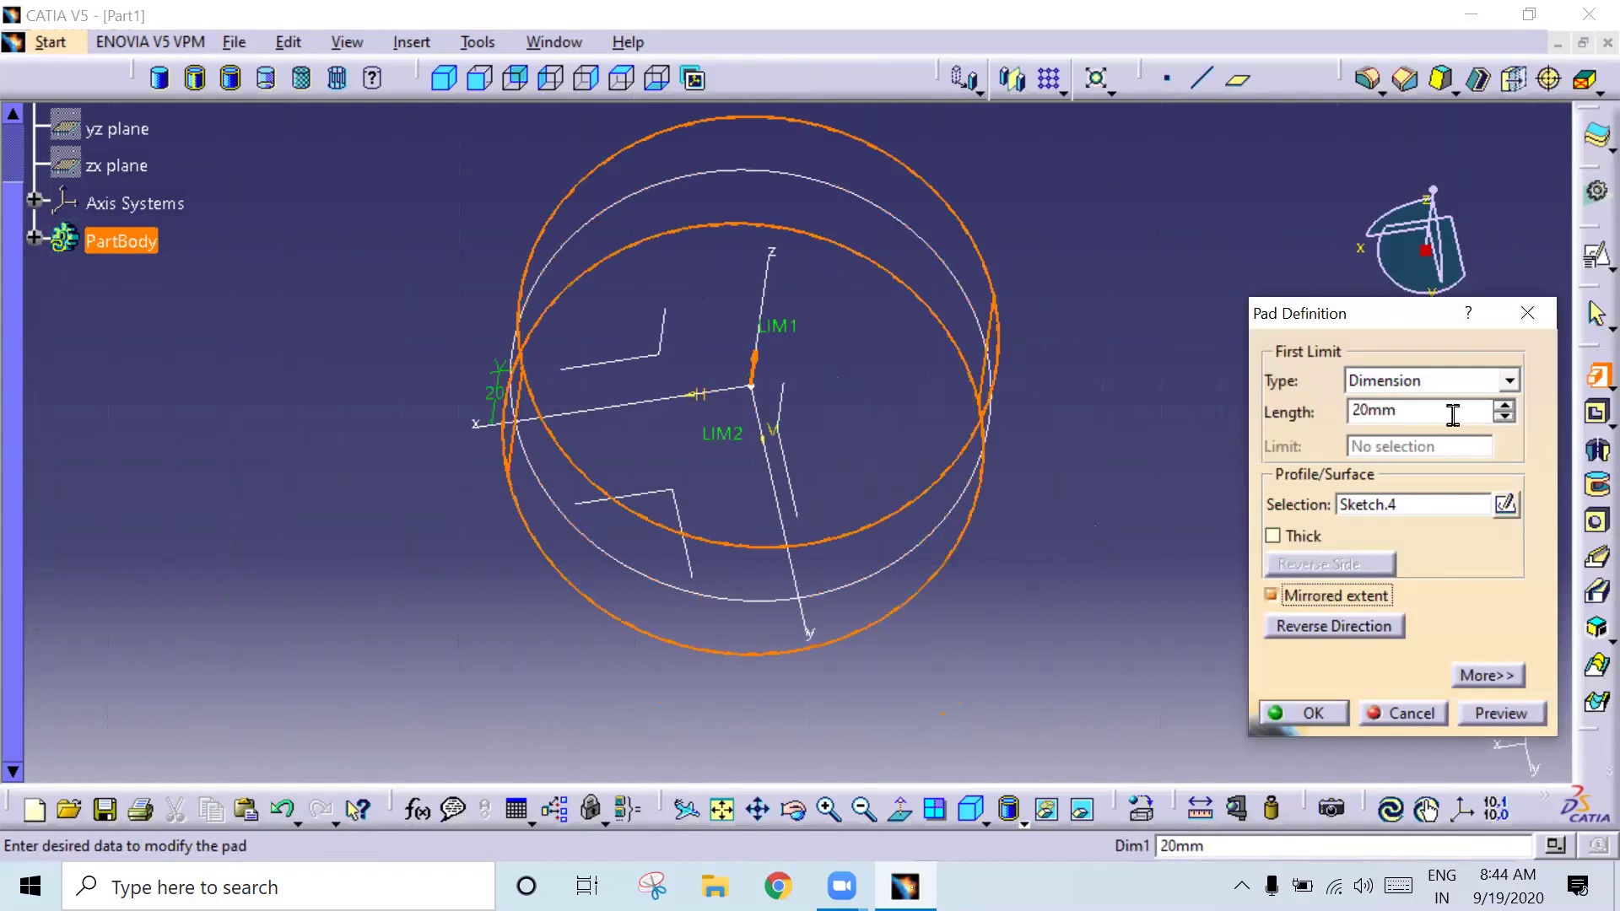
pyautogui.write('3')
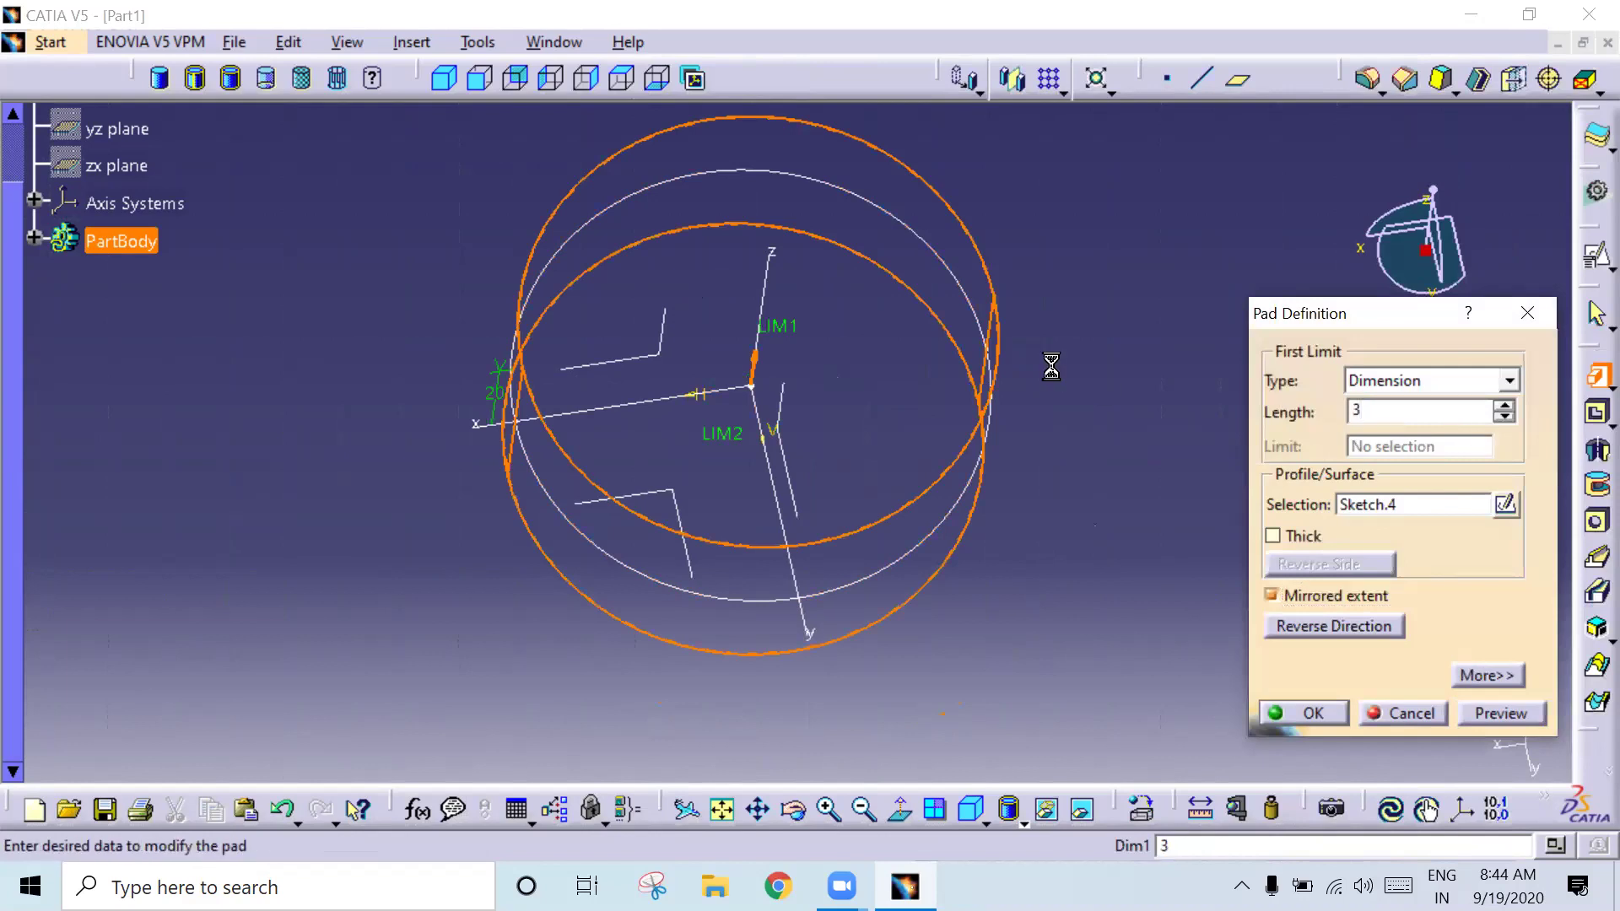
pyautogui.moveTo(1083, 395); pyautogui.dragTo(1002, 273, button='middle')
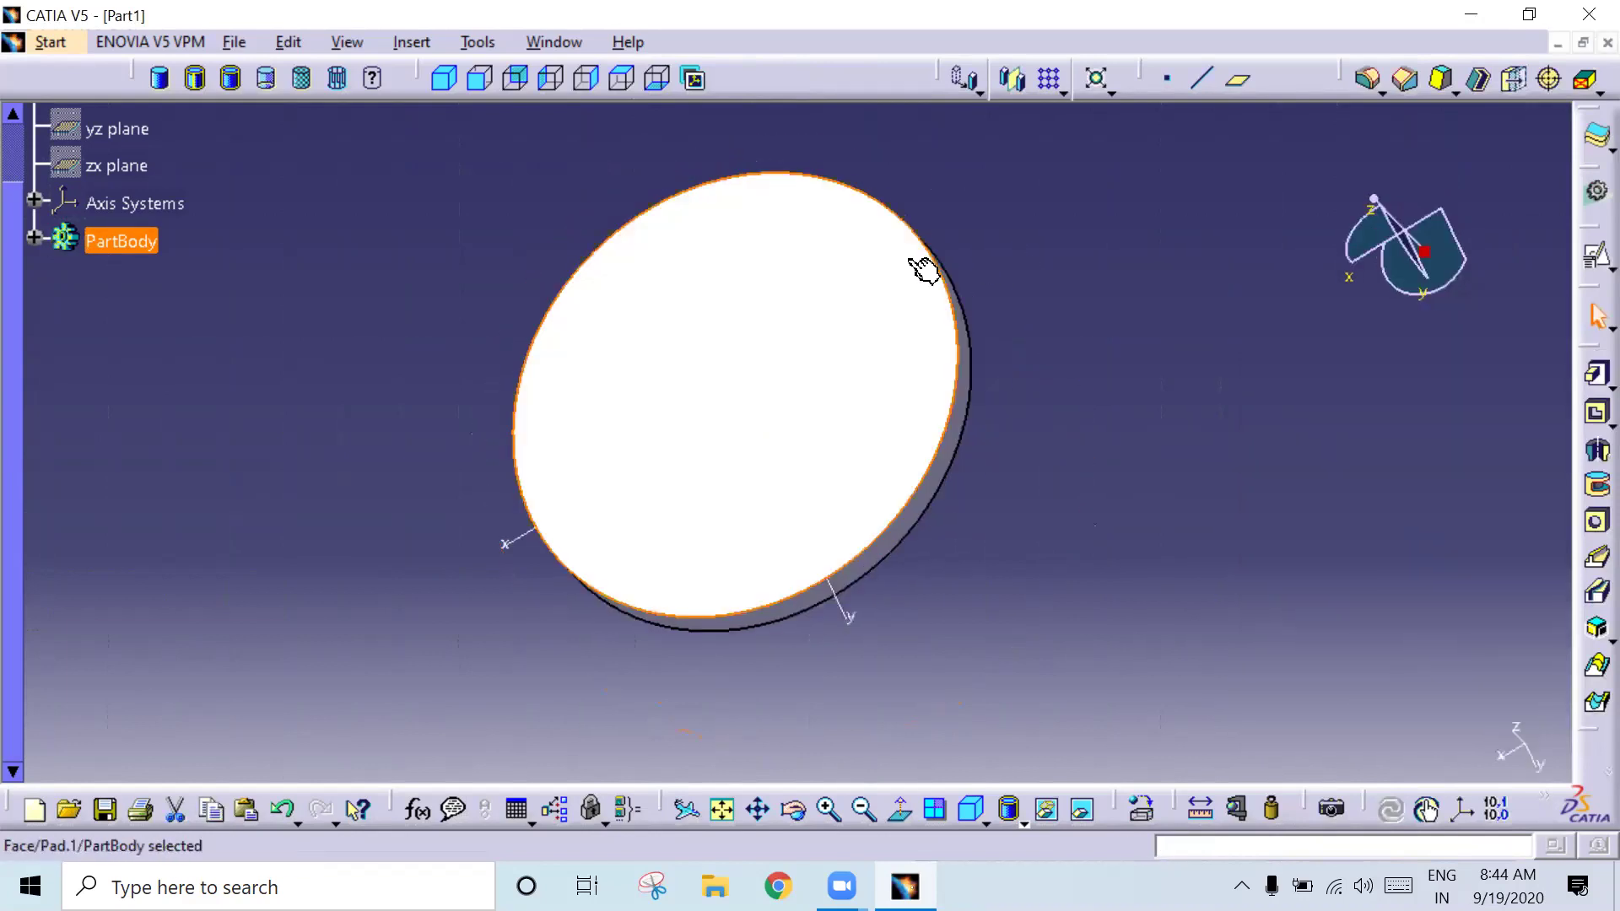
# Step: Sketch a rectangle on the disc face over its top edge, then insert a new body, Body.2
pyautogui.click(1598, 256)
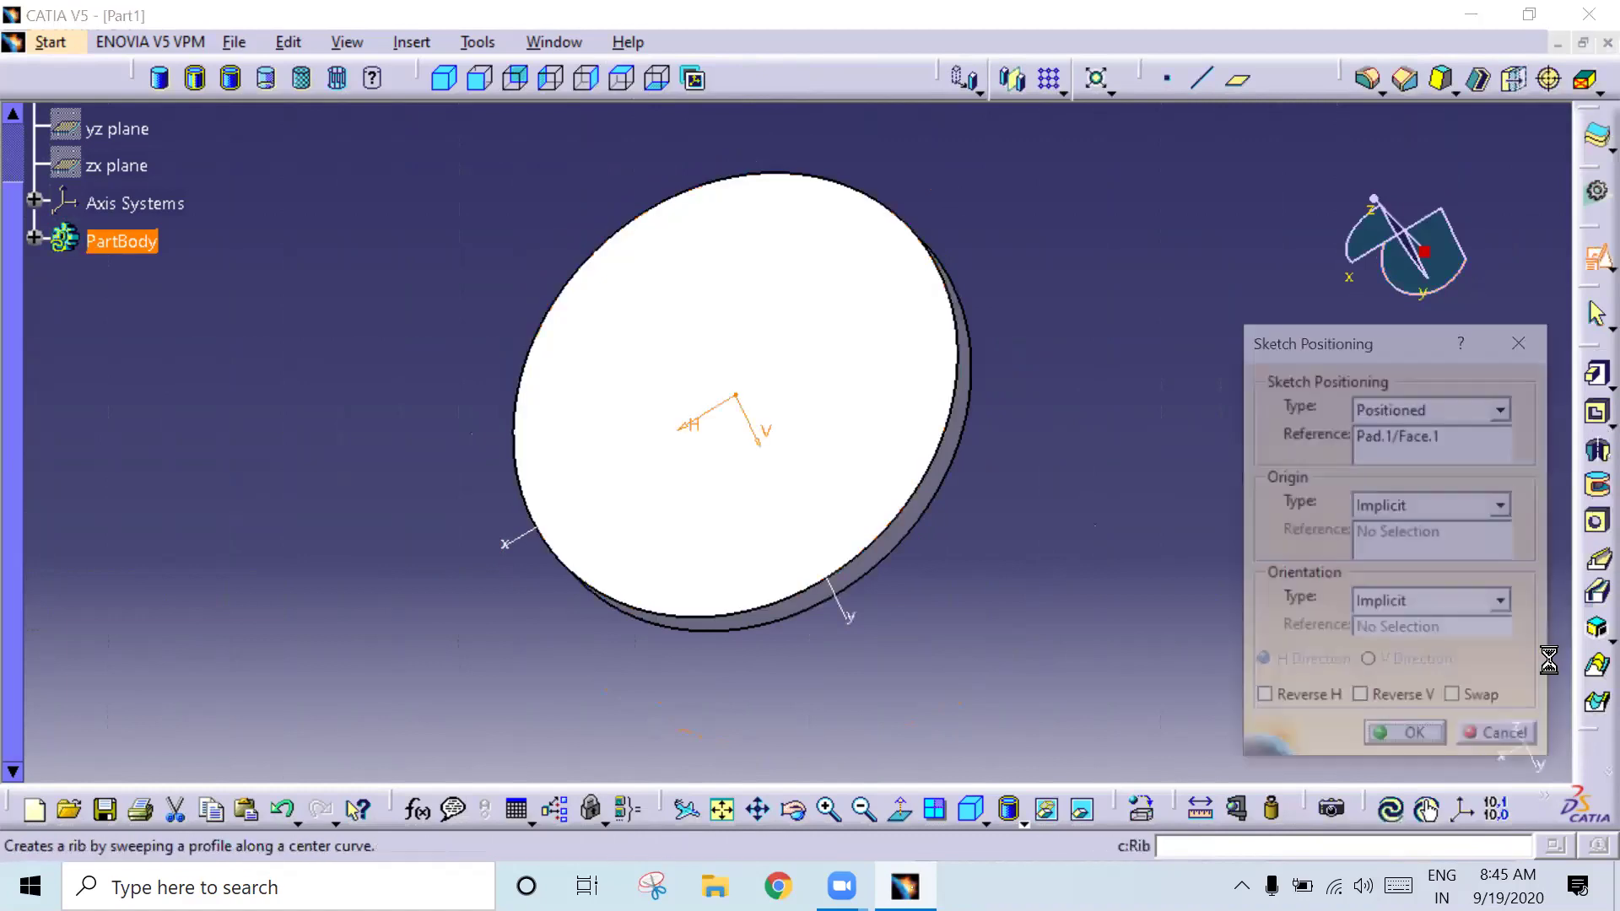
pyautogui.click(1405, 733)
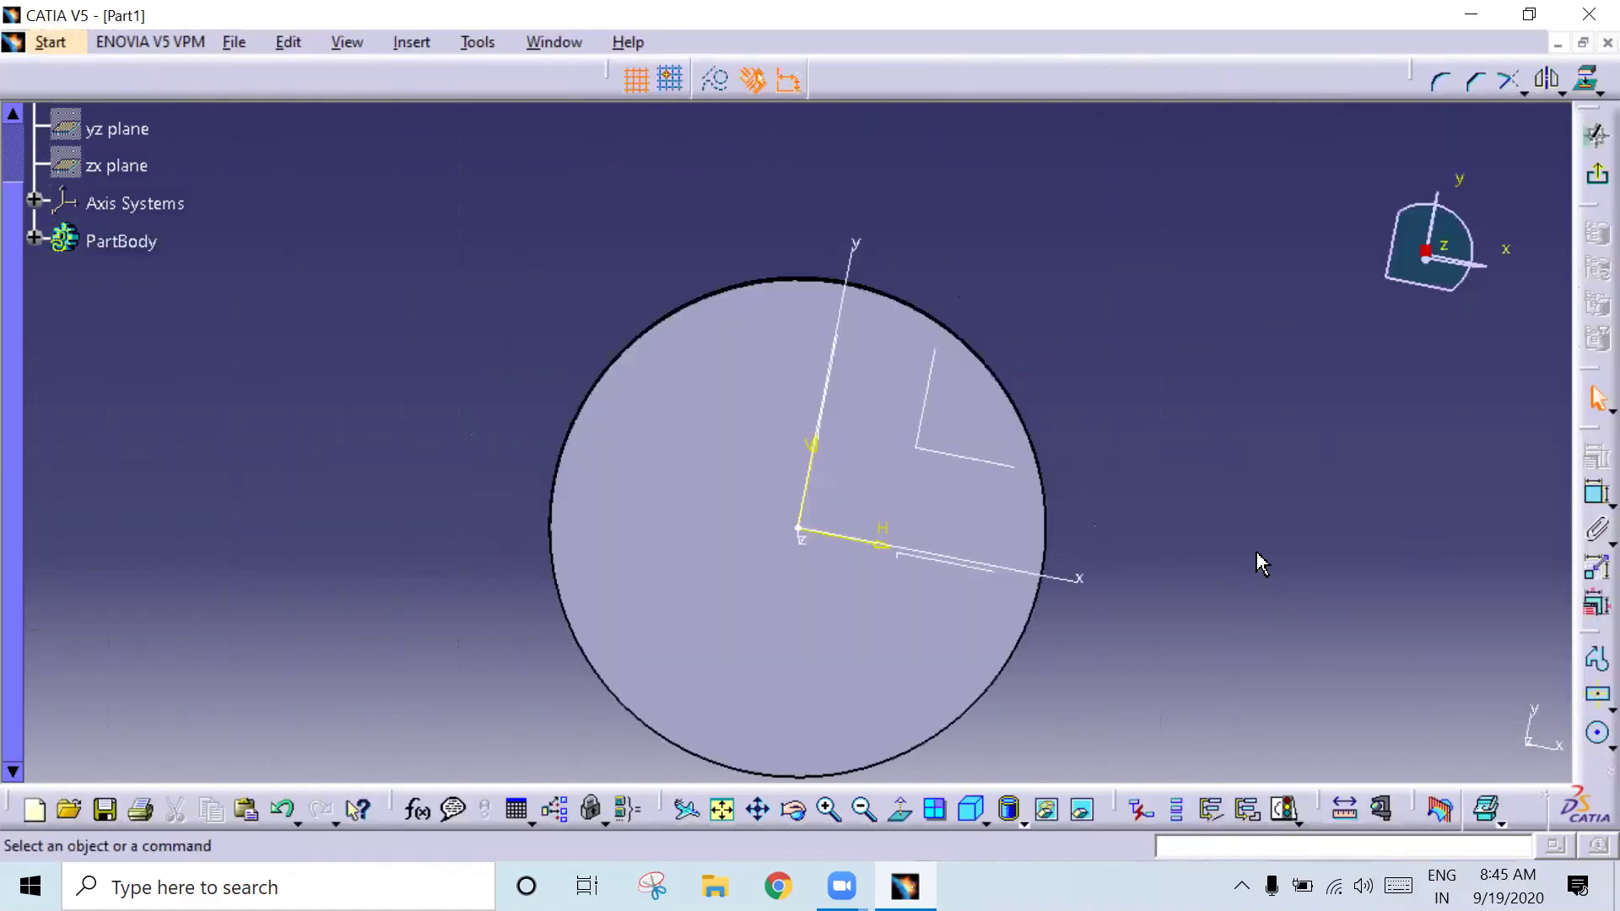
pyautogui.click(1583, 703)
pyautogui.click(1321, 717)
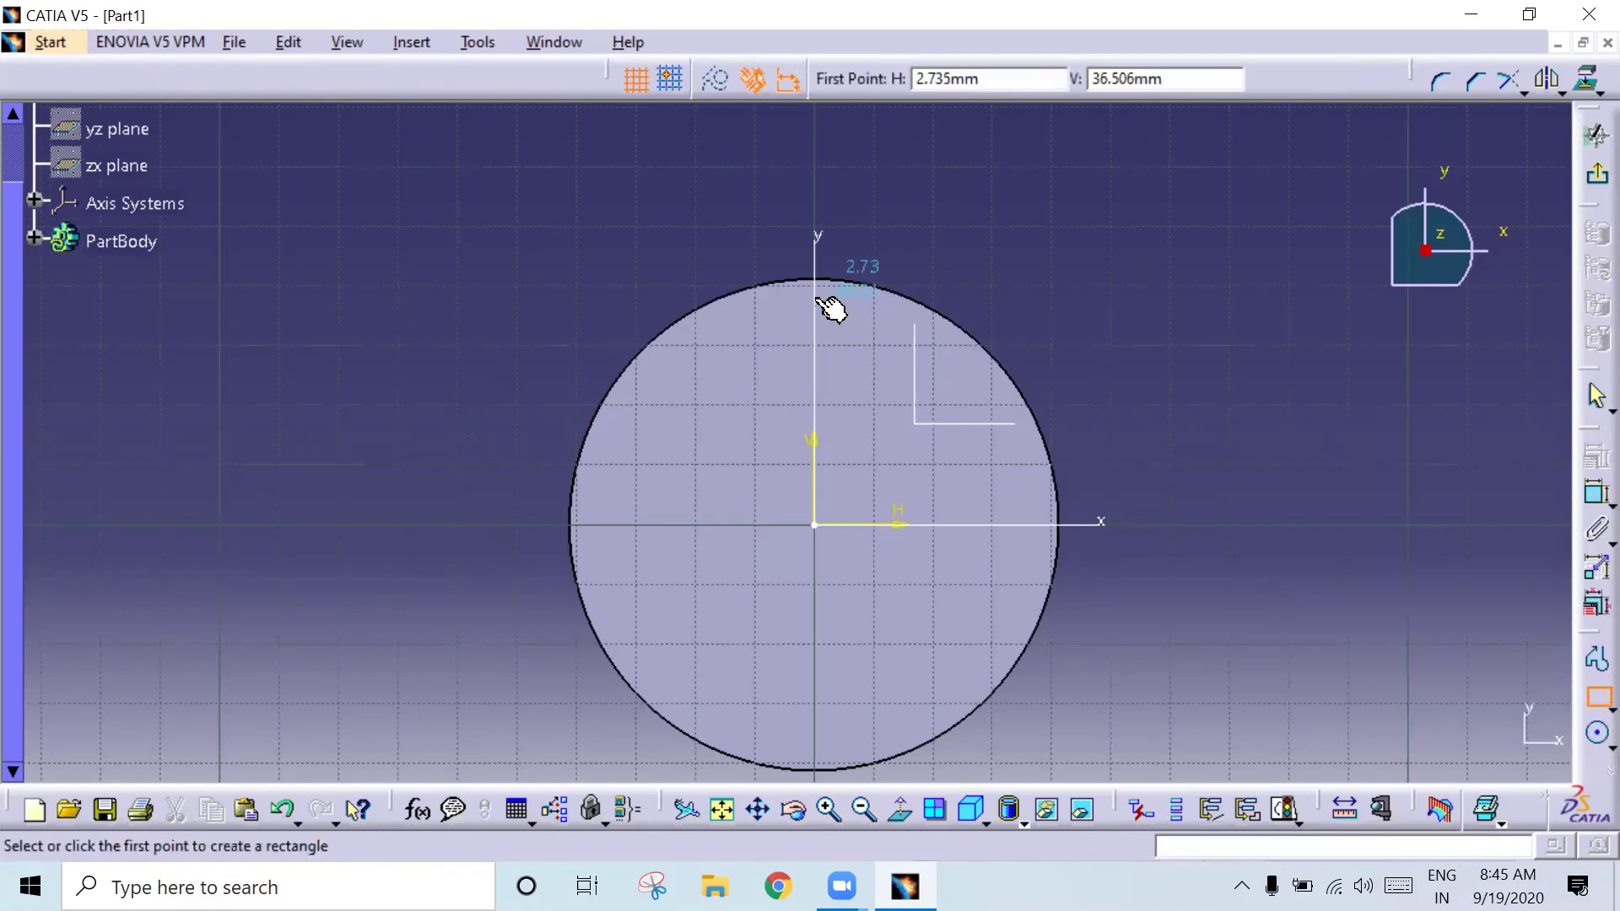
pyautogui.click(814, 297)
pyautogui.click(924, 244)
pyautogui.click(1350, 302)
pyautogui.moveTo(876, 300); pyautogui.dragTo(951, 284)
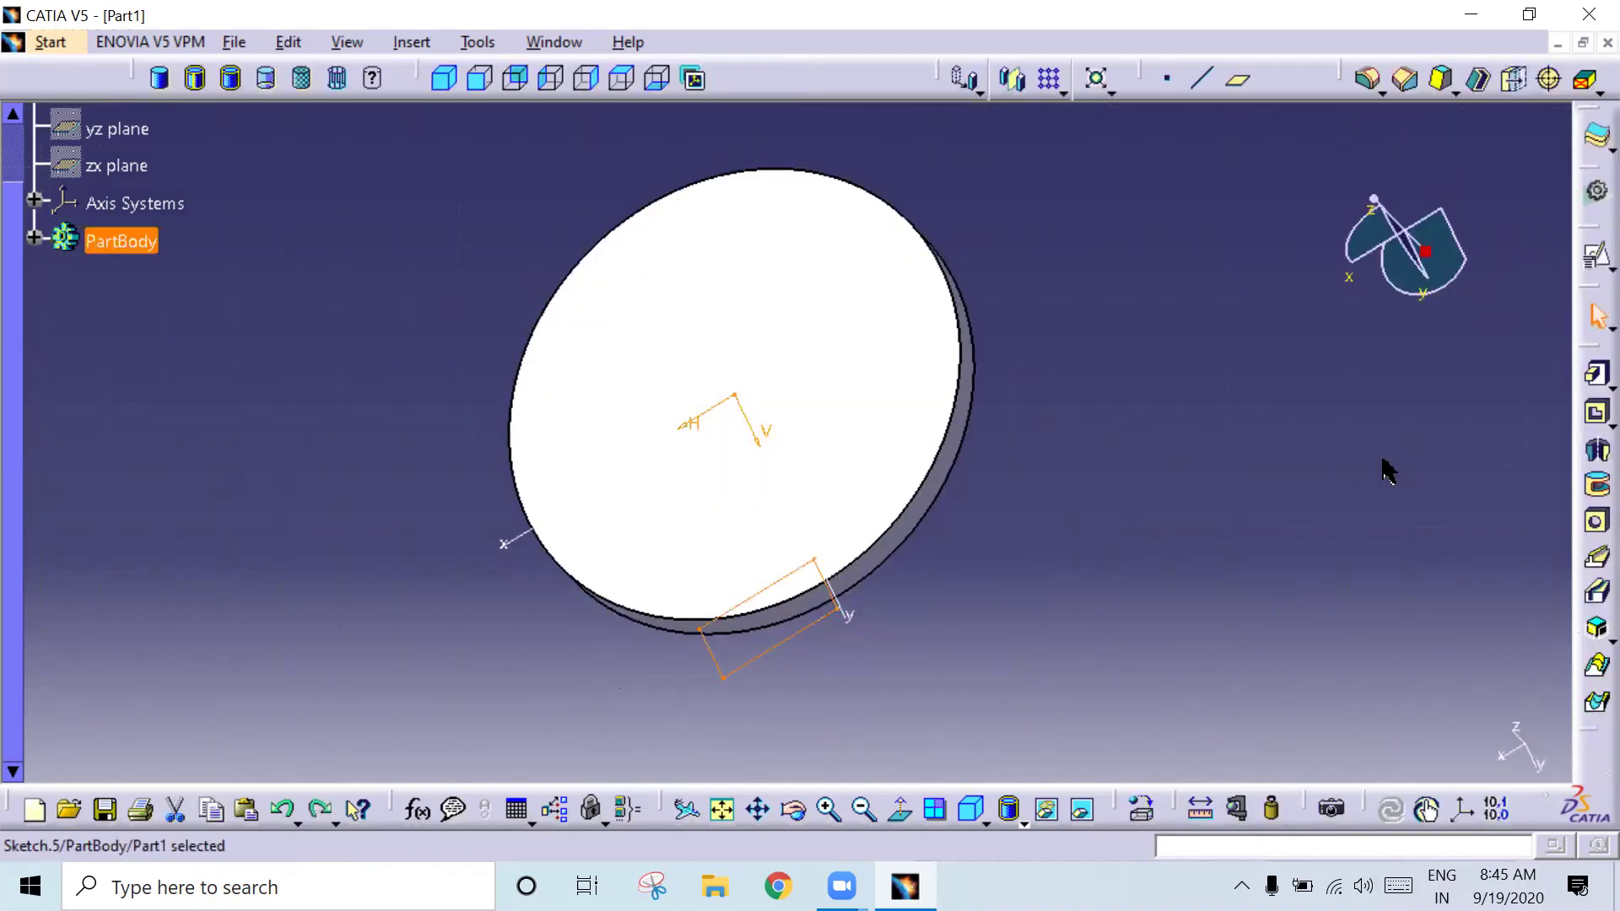
pyautogui.click(411, 42)
pyautogui.click(439, 102)
# Step: In Body.2, sketch a rectangle on the disc face from the y-axis overlapping the top rim
pyautogui.click(951, 351)
pyautogui.click(1586, 262)
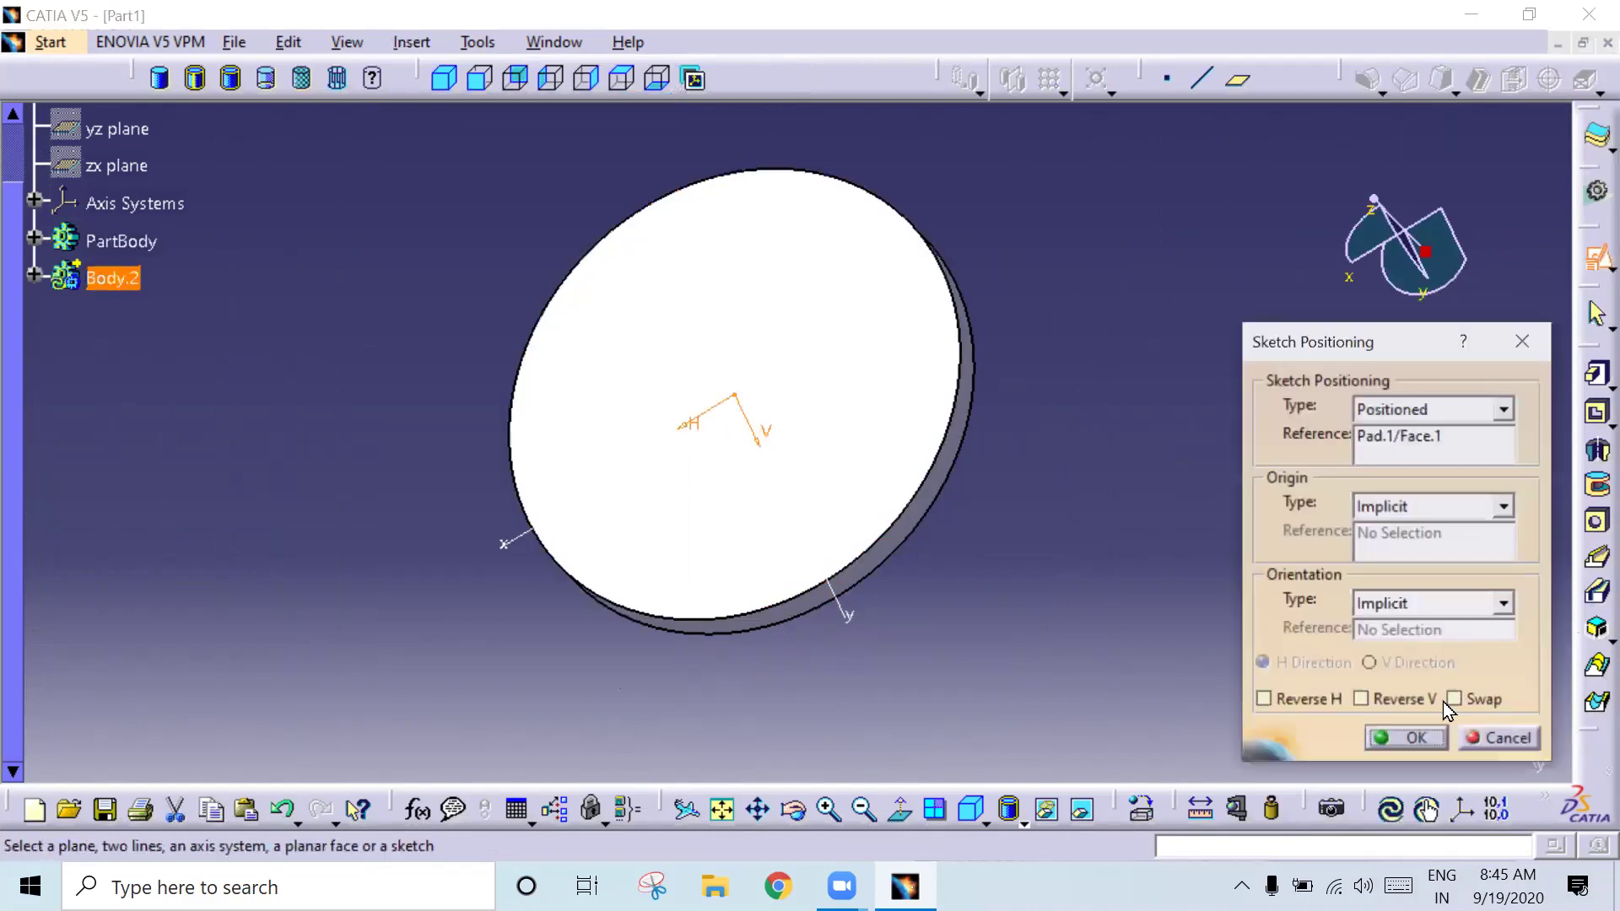
pyautogui.click(1427, 735)
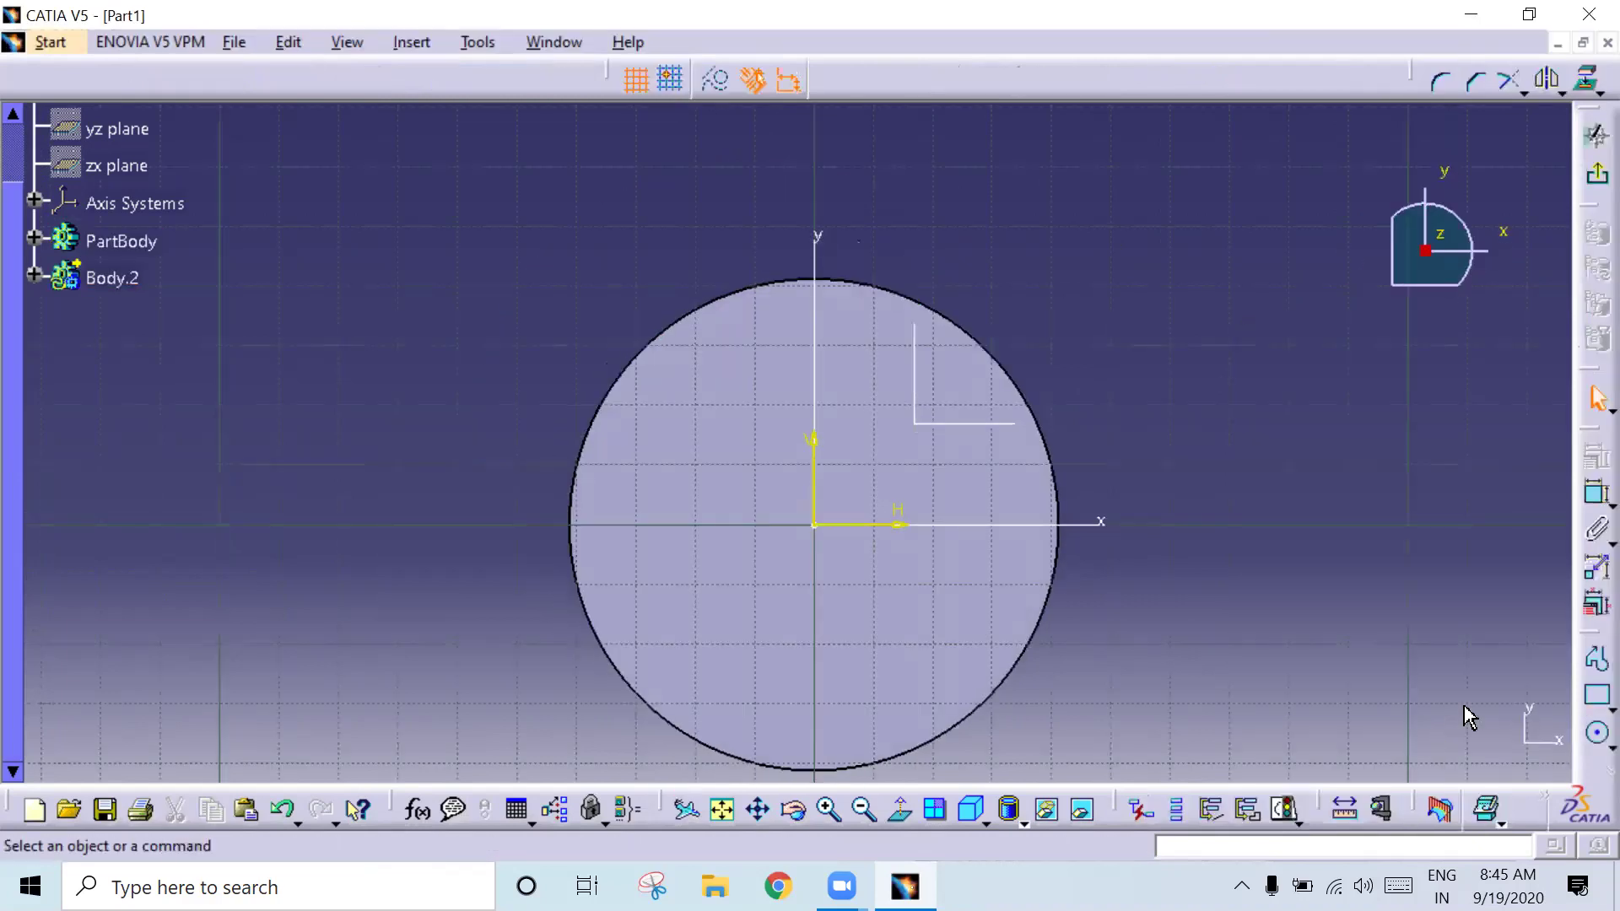
pyautogui.click(1586, 697)
pyautogui.click(816, 306)
pyautogui.click(1069, 222)
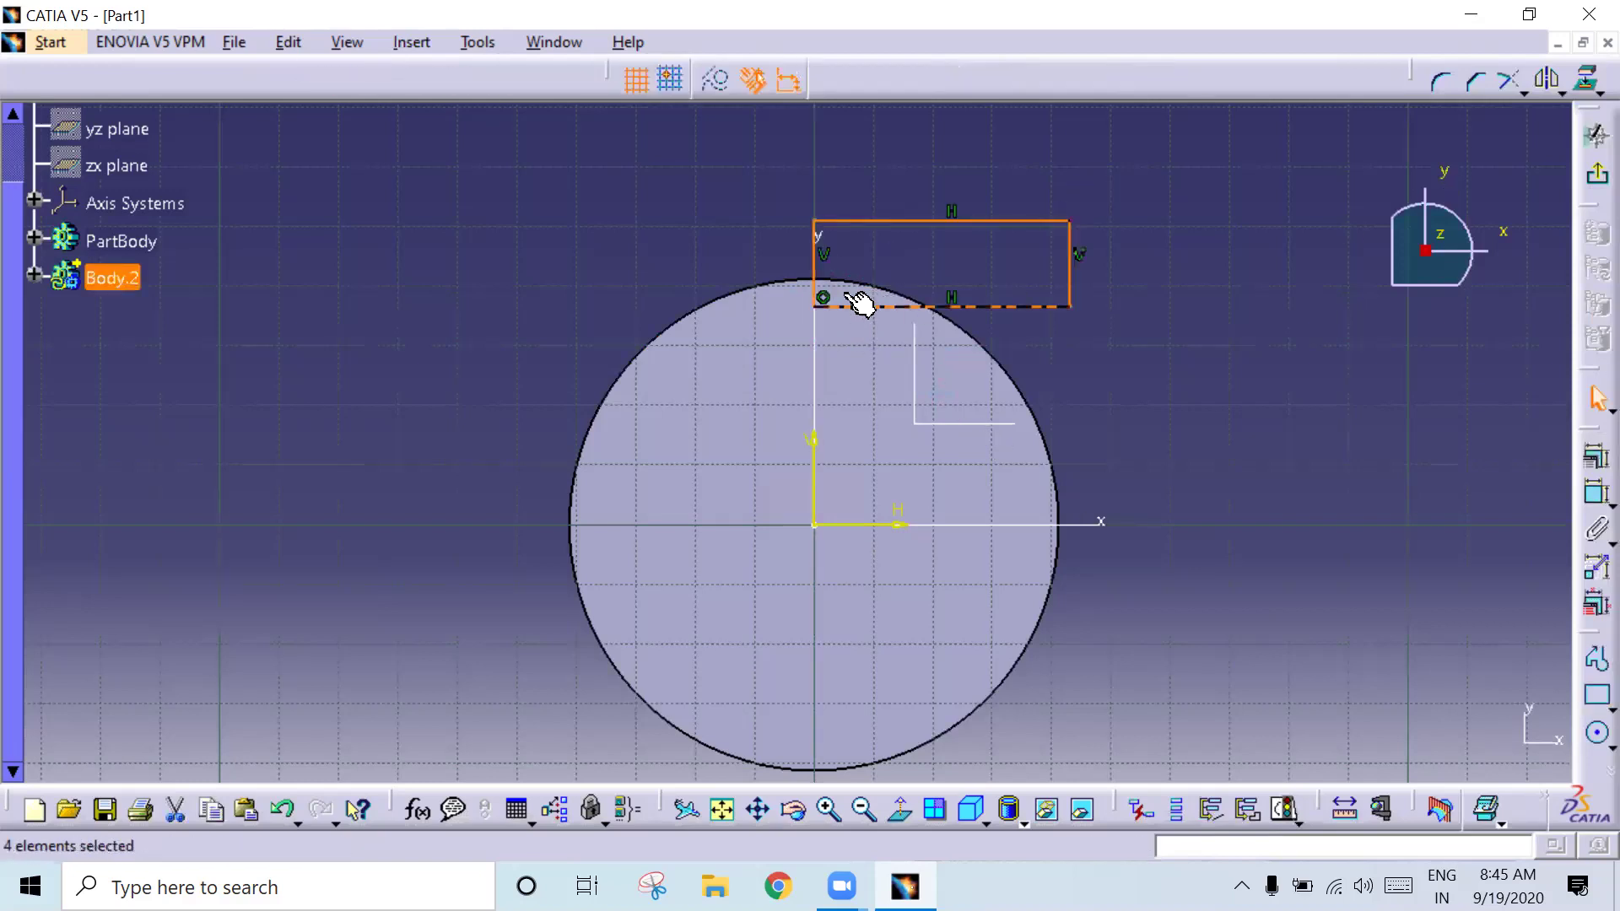
pyautogui.moveTo(841, 319); pyautogui.dragTo(841, 329)
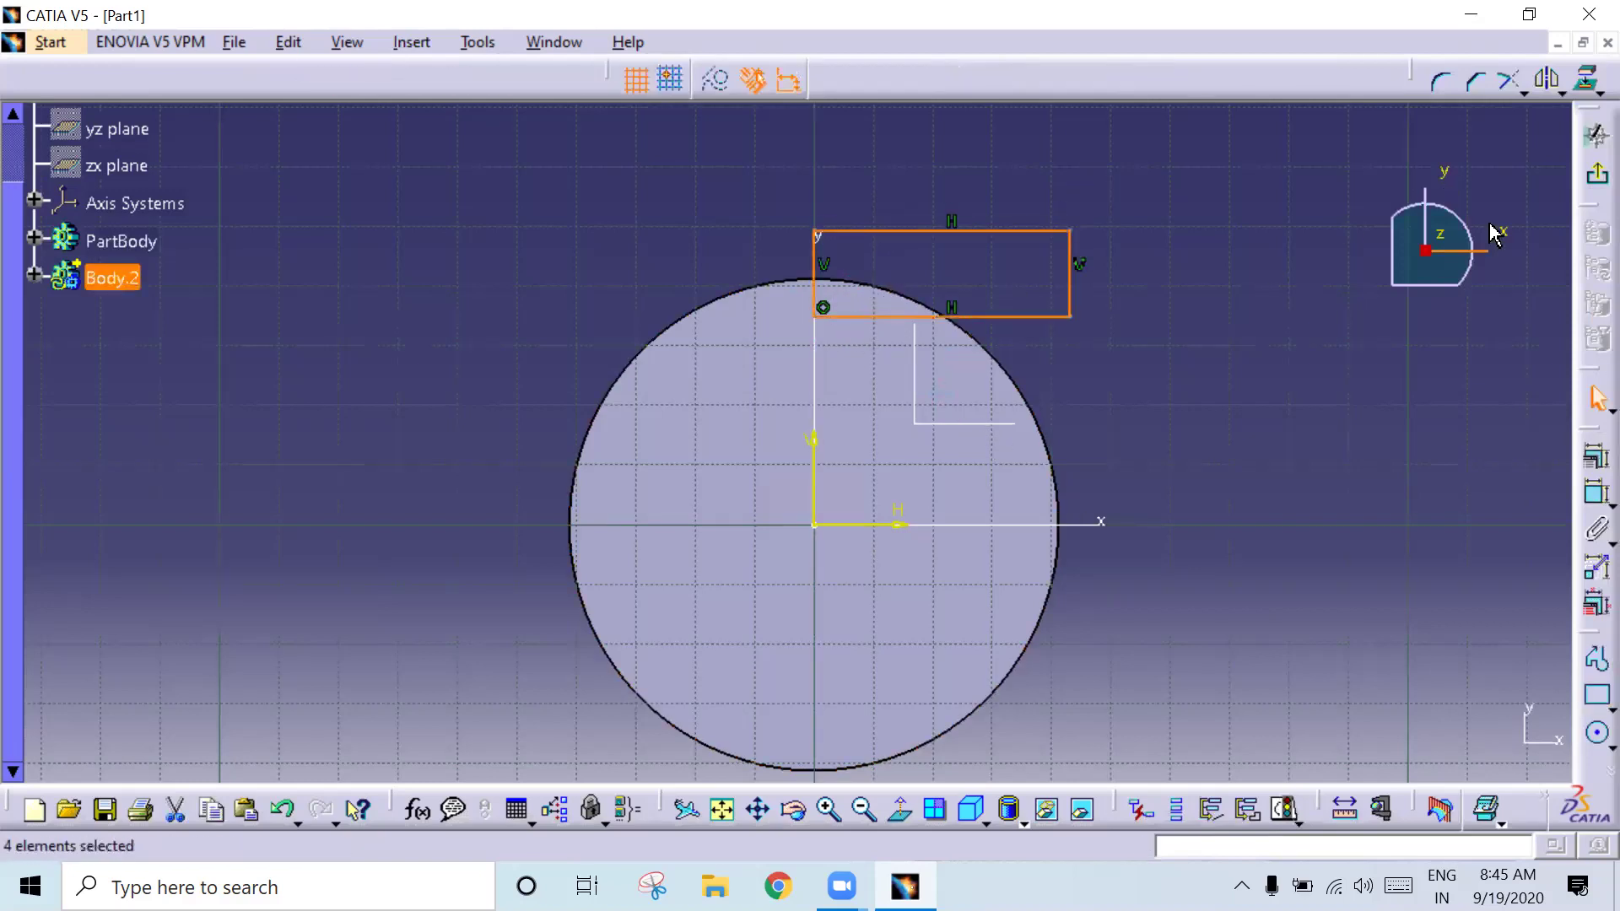
pyautogui.click(1586, 180)
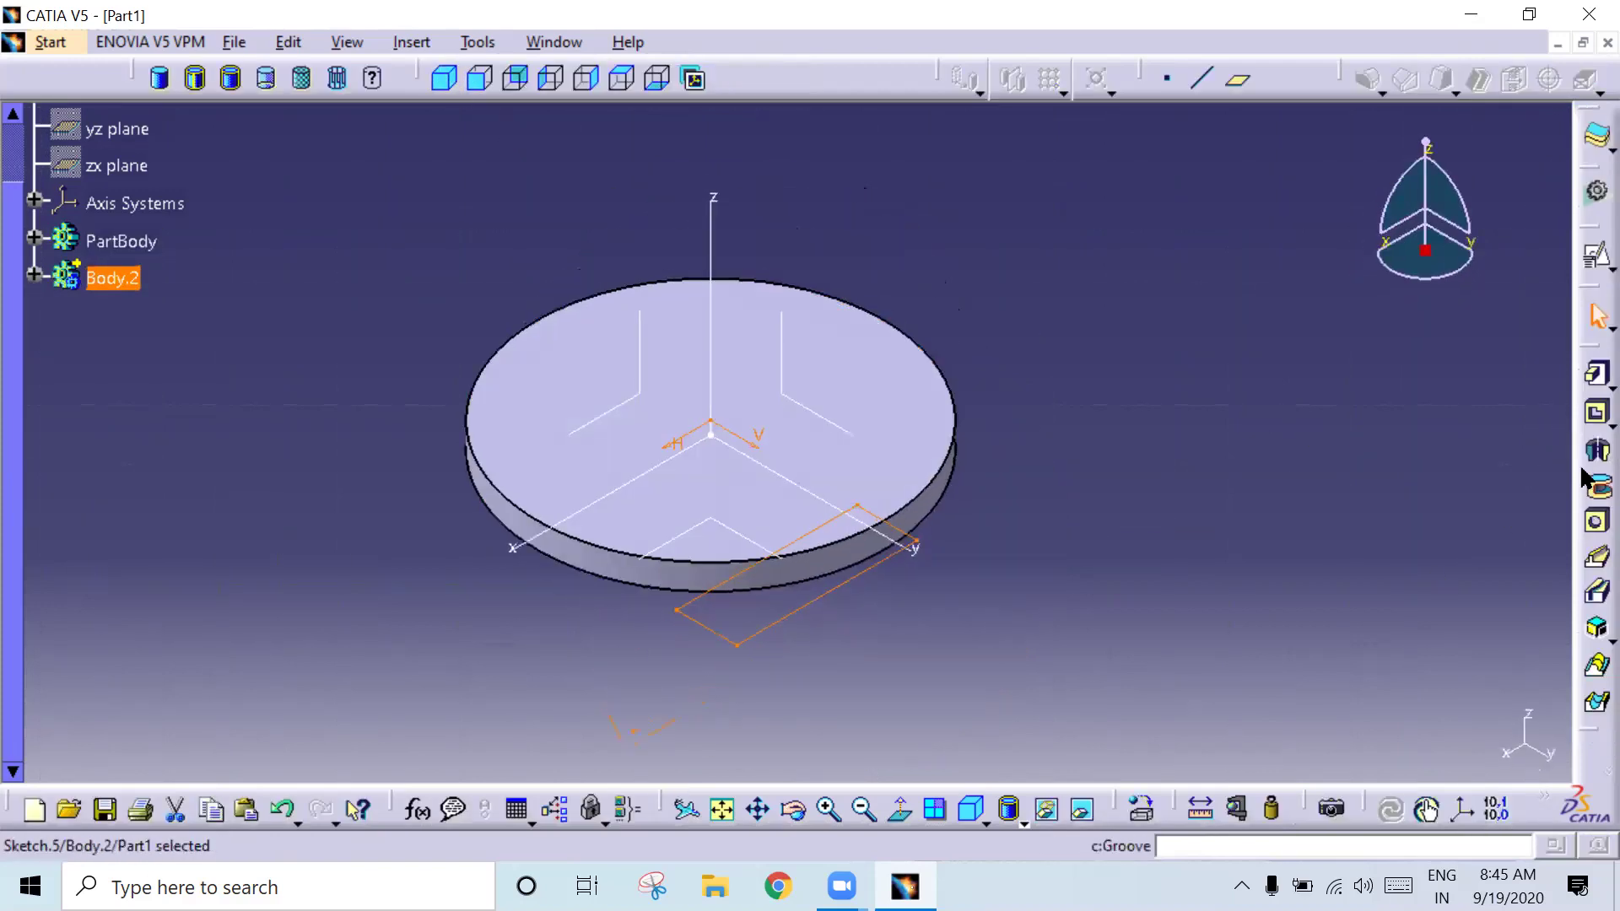
# Step: Pad the Body.2 rectangle 15 mm with mirrored extent, then turn the disc face-on
pyautogui.click(1595, 377)
pyautogui.click(1321, 598)
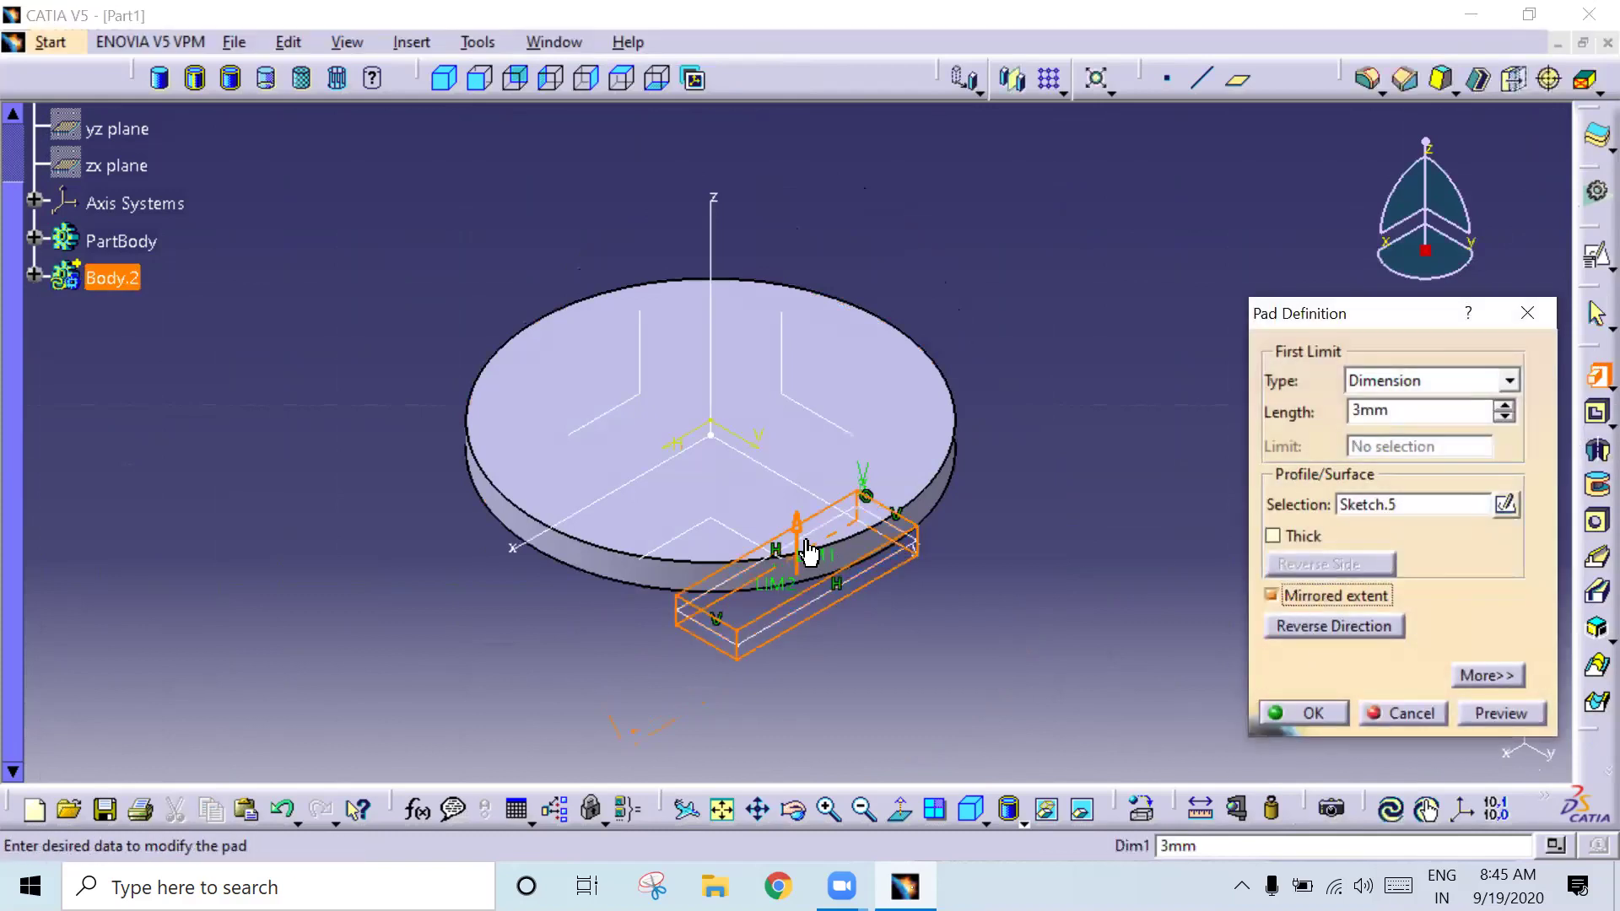
pyautogui.moveTo(841, 517); pyautogui.dragTo(868, 512)
pyautogui.click(1279, 713)
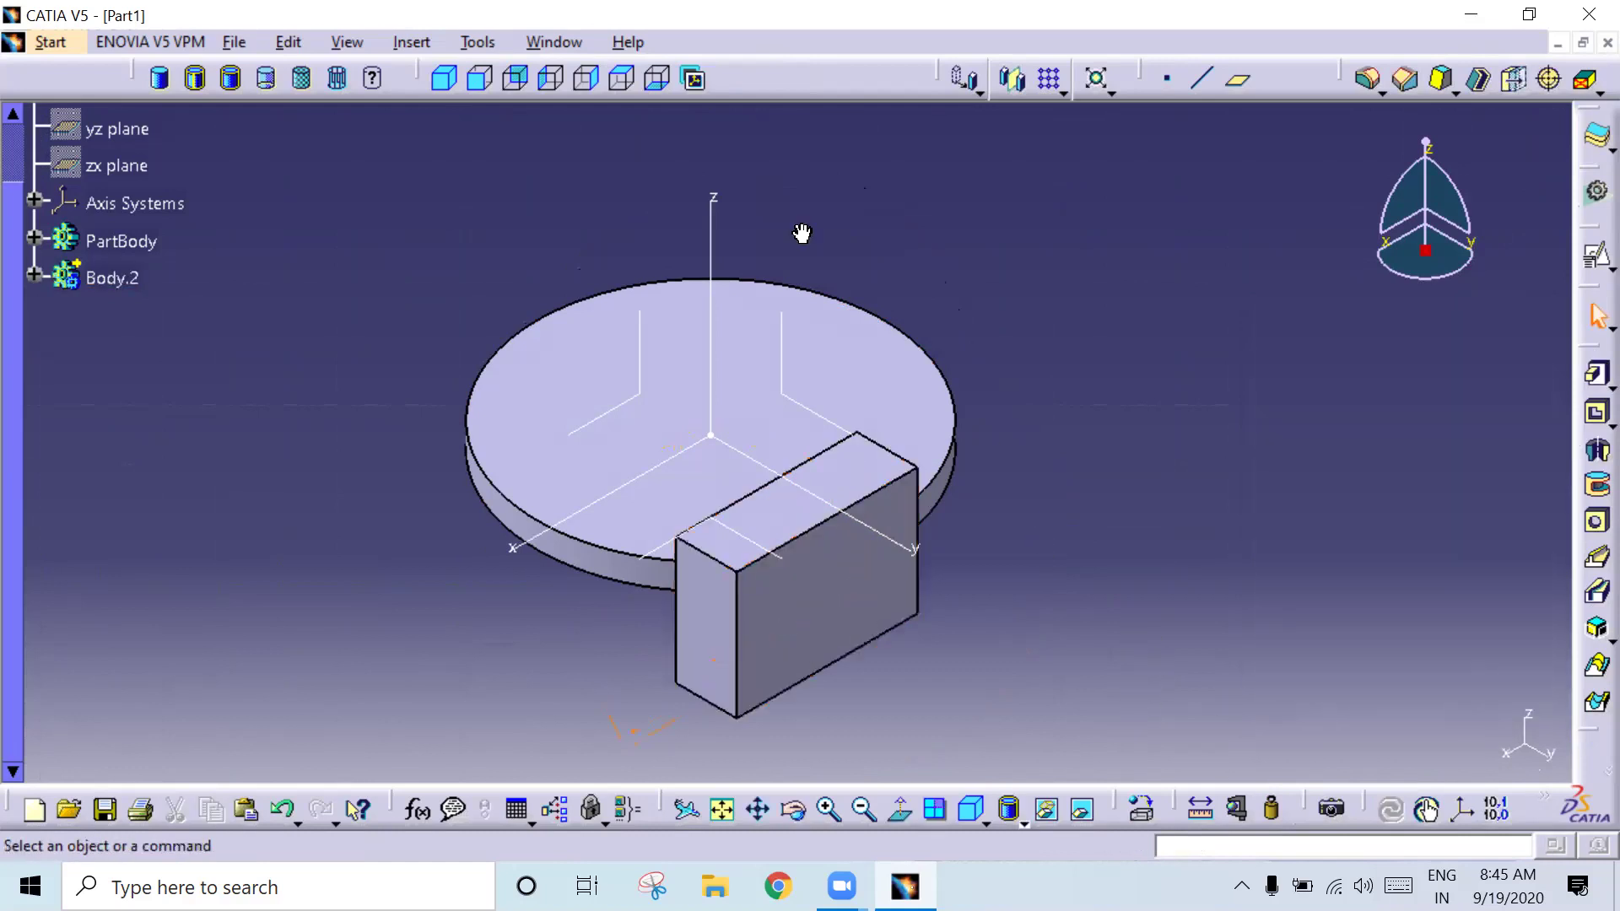
pyautogui.moveTo(803, 234); pyautogui.dragTo(741, 391, button='middle')
pyautogui.moveTo(948, 365); pyautogui.dragTo(883, 430, button='middle')
pyautogui.moveTo(1099, 528); pyautogui.dragTo(1064, 507, button='middle')
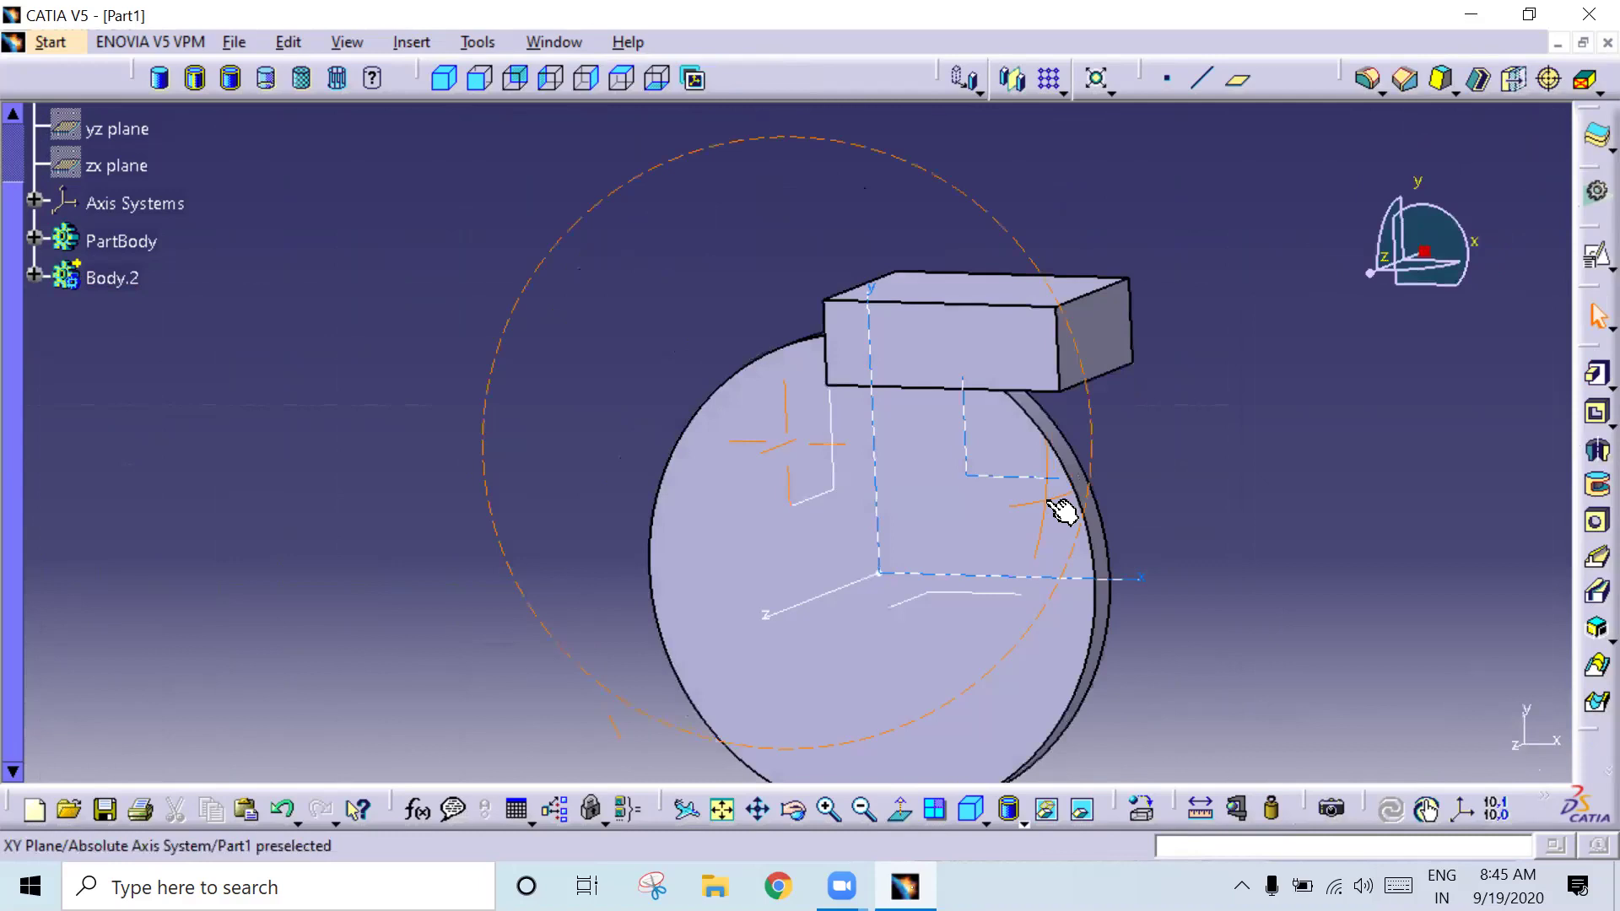
# Step: Start a circular pattern of the block about the Z axis, defined by instances and total angle
pyautogui.click(1065, 93)
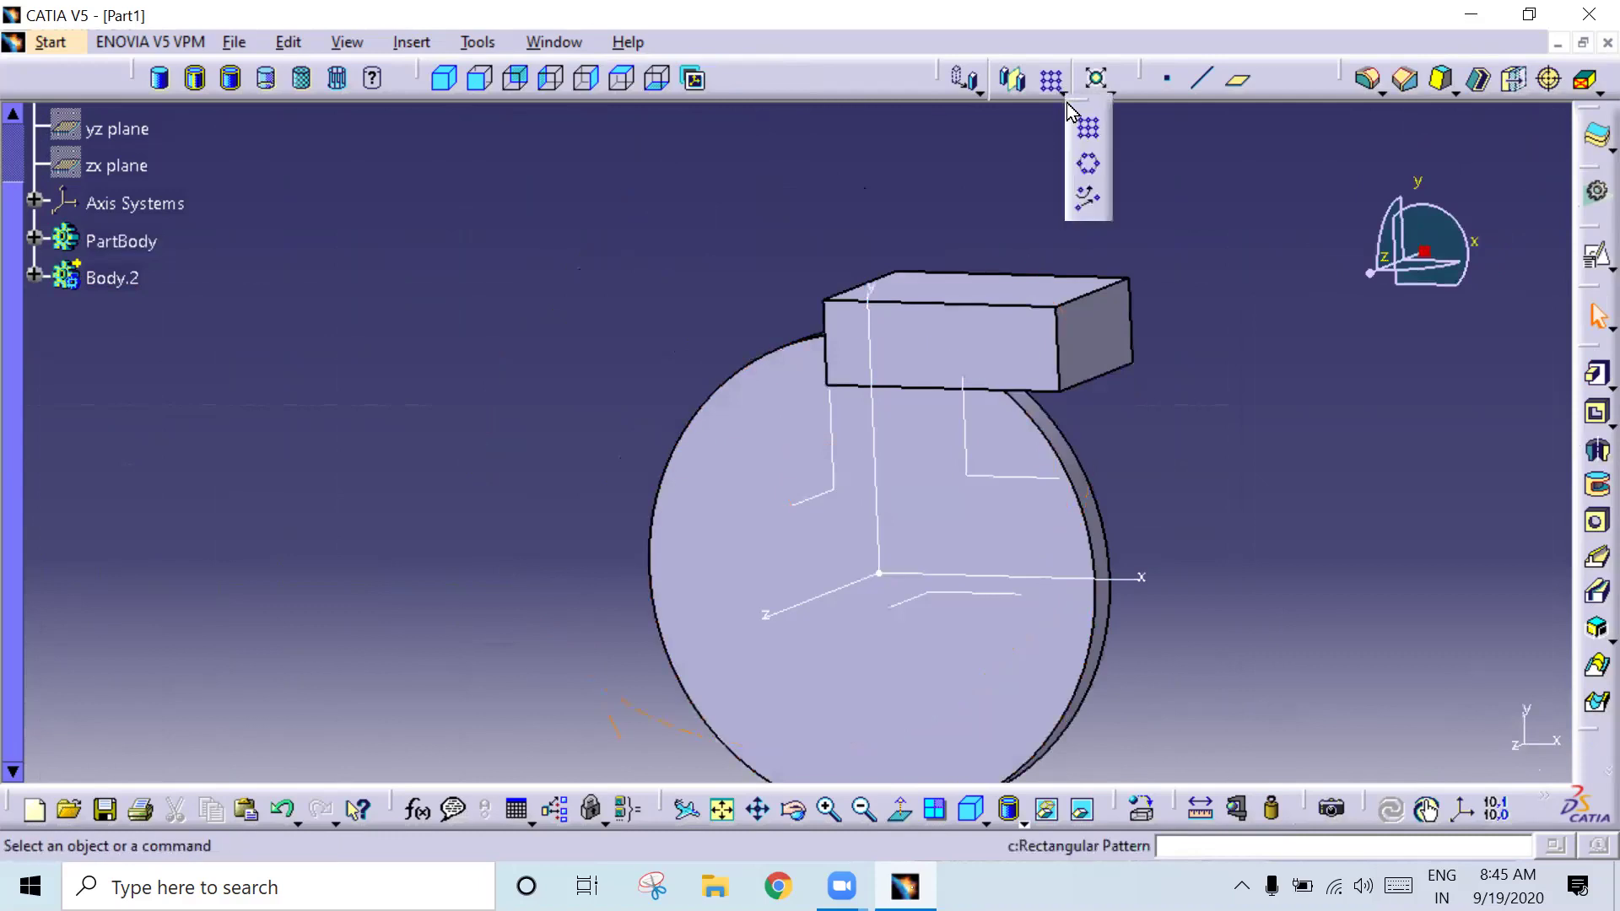
pyautogui.click(1085, 172)
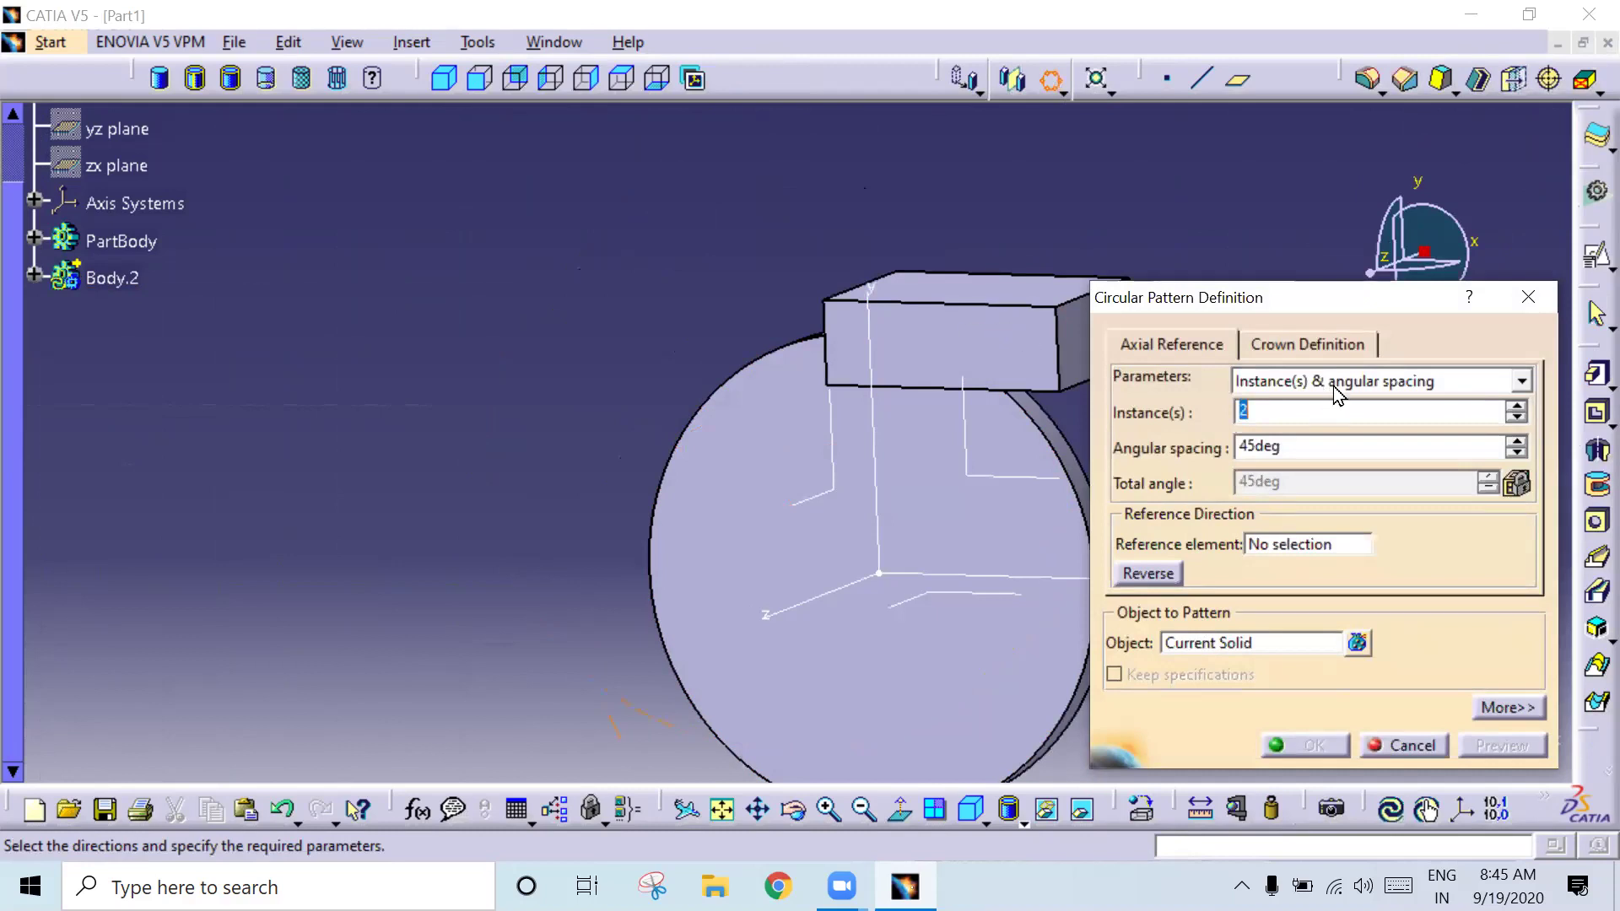
pyautogui.click(1281, 387)
pyautogui.click(1348, 405)
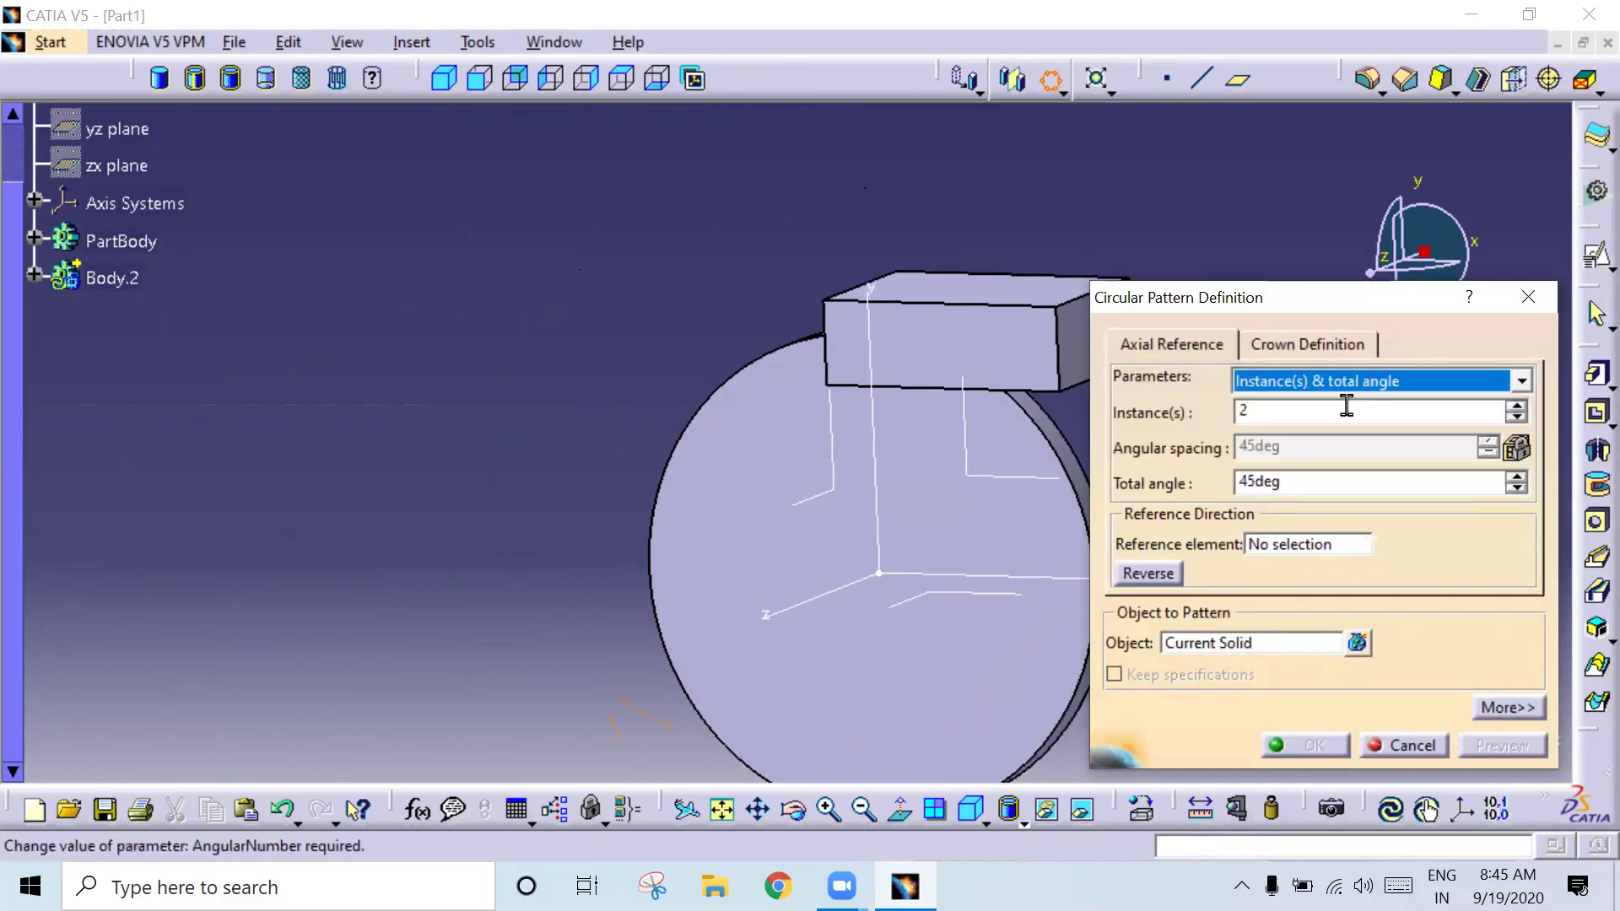
pyautogui.doubleClick(1268, 412)
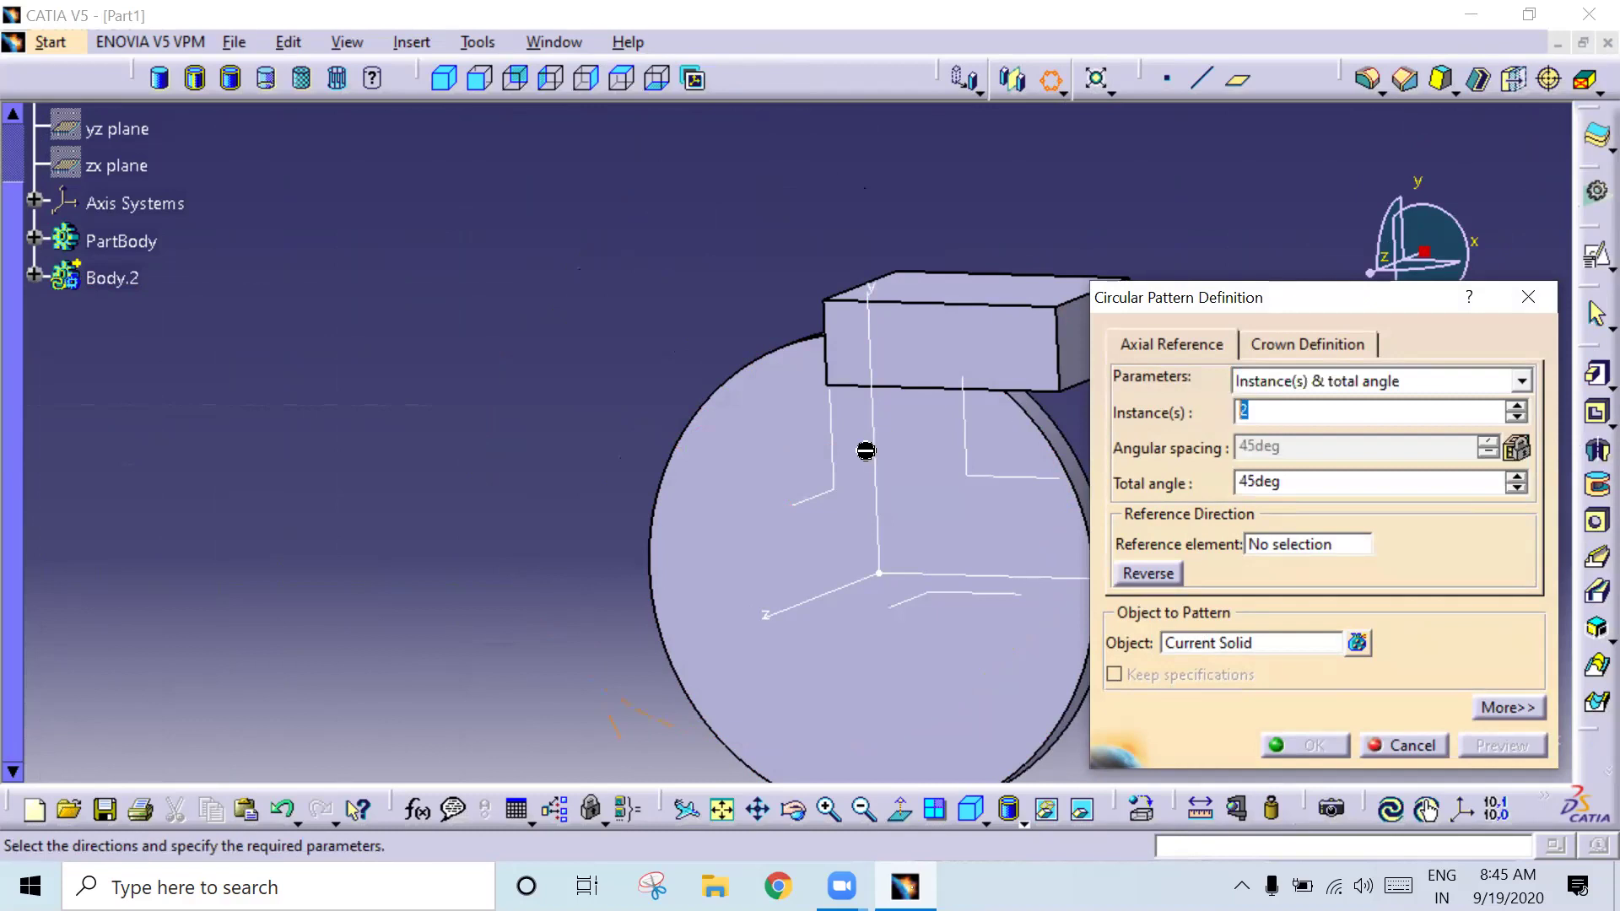
pyautogui.write('6')
pyautogui.press('Tab')
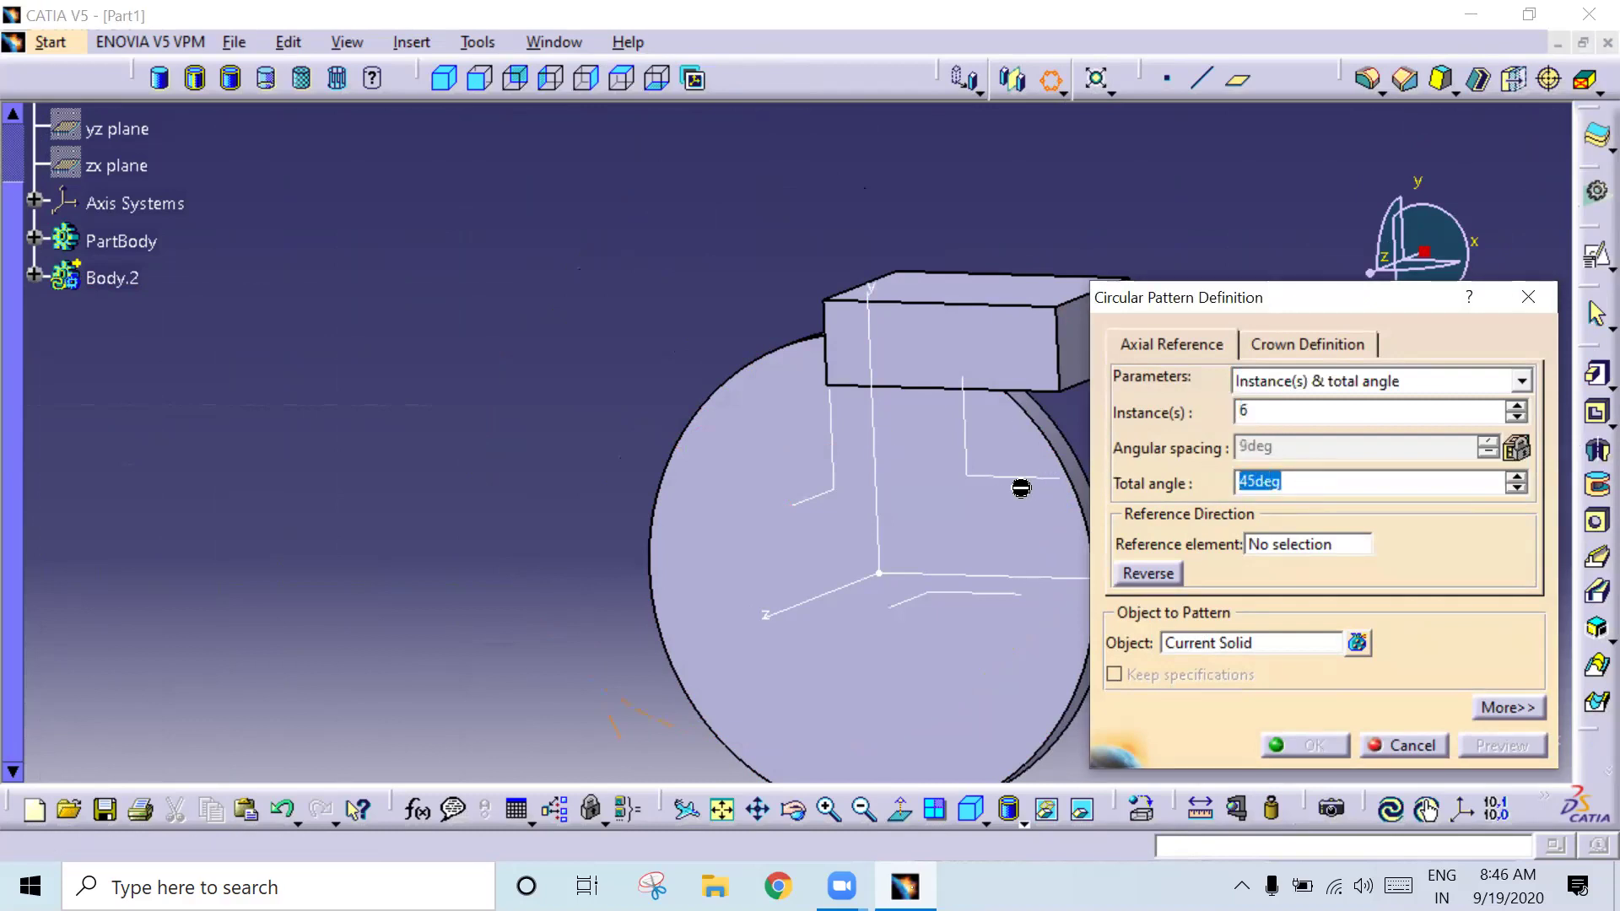
pyautogui.write('180')
pyautogui.click(1331, 544)
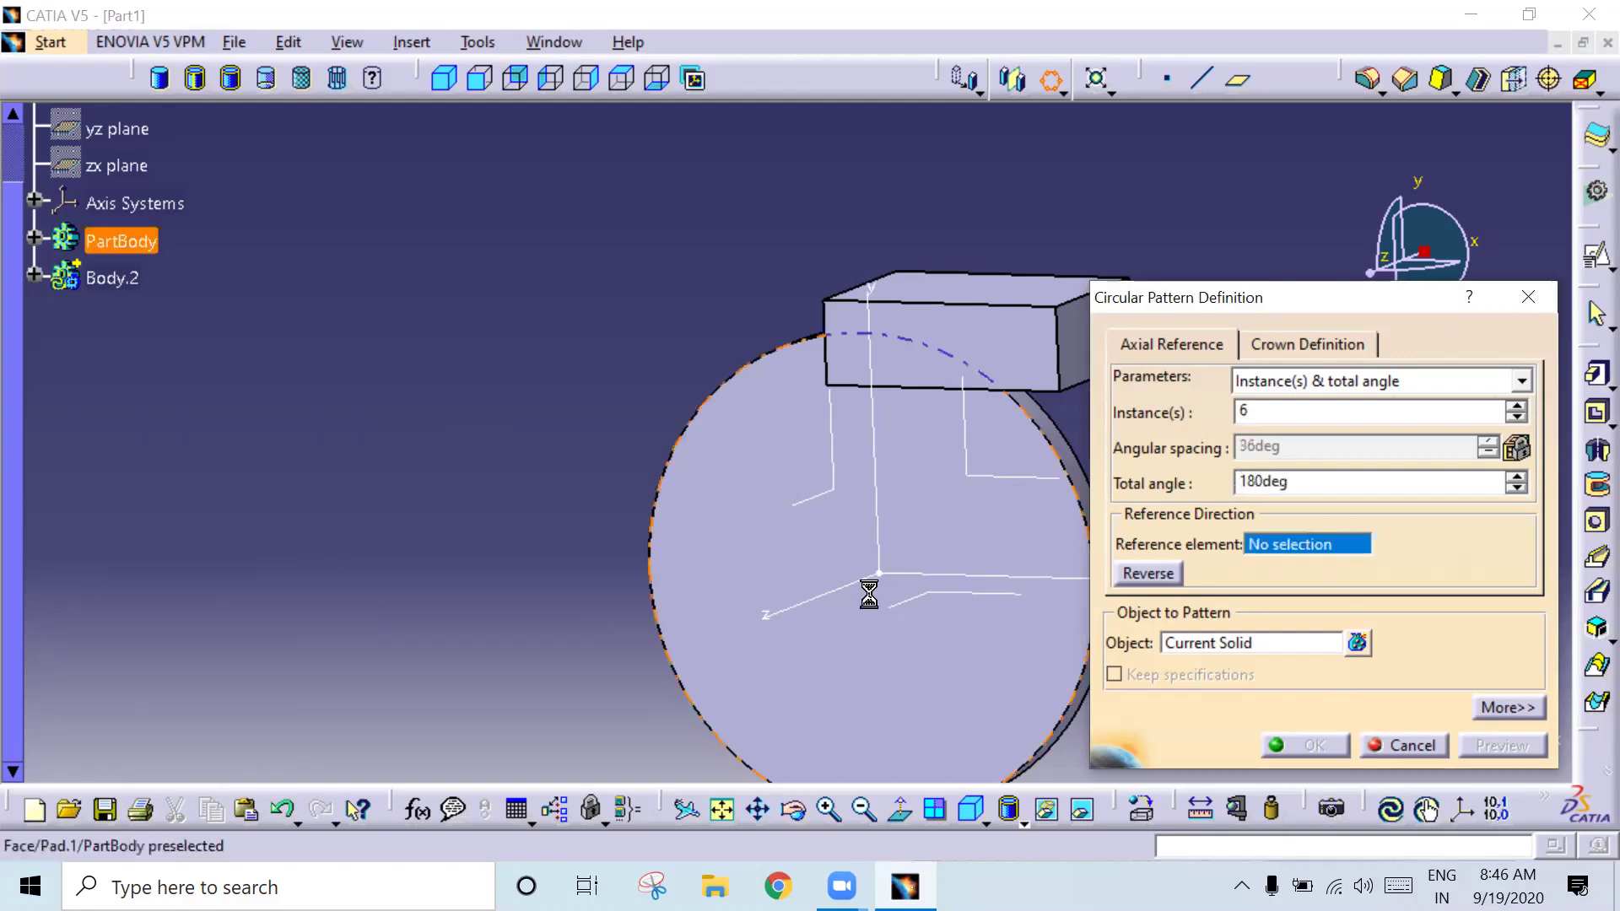
pyautogui.click(823, 613)
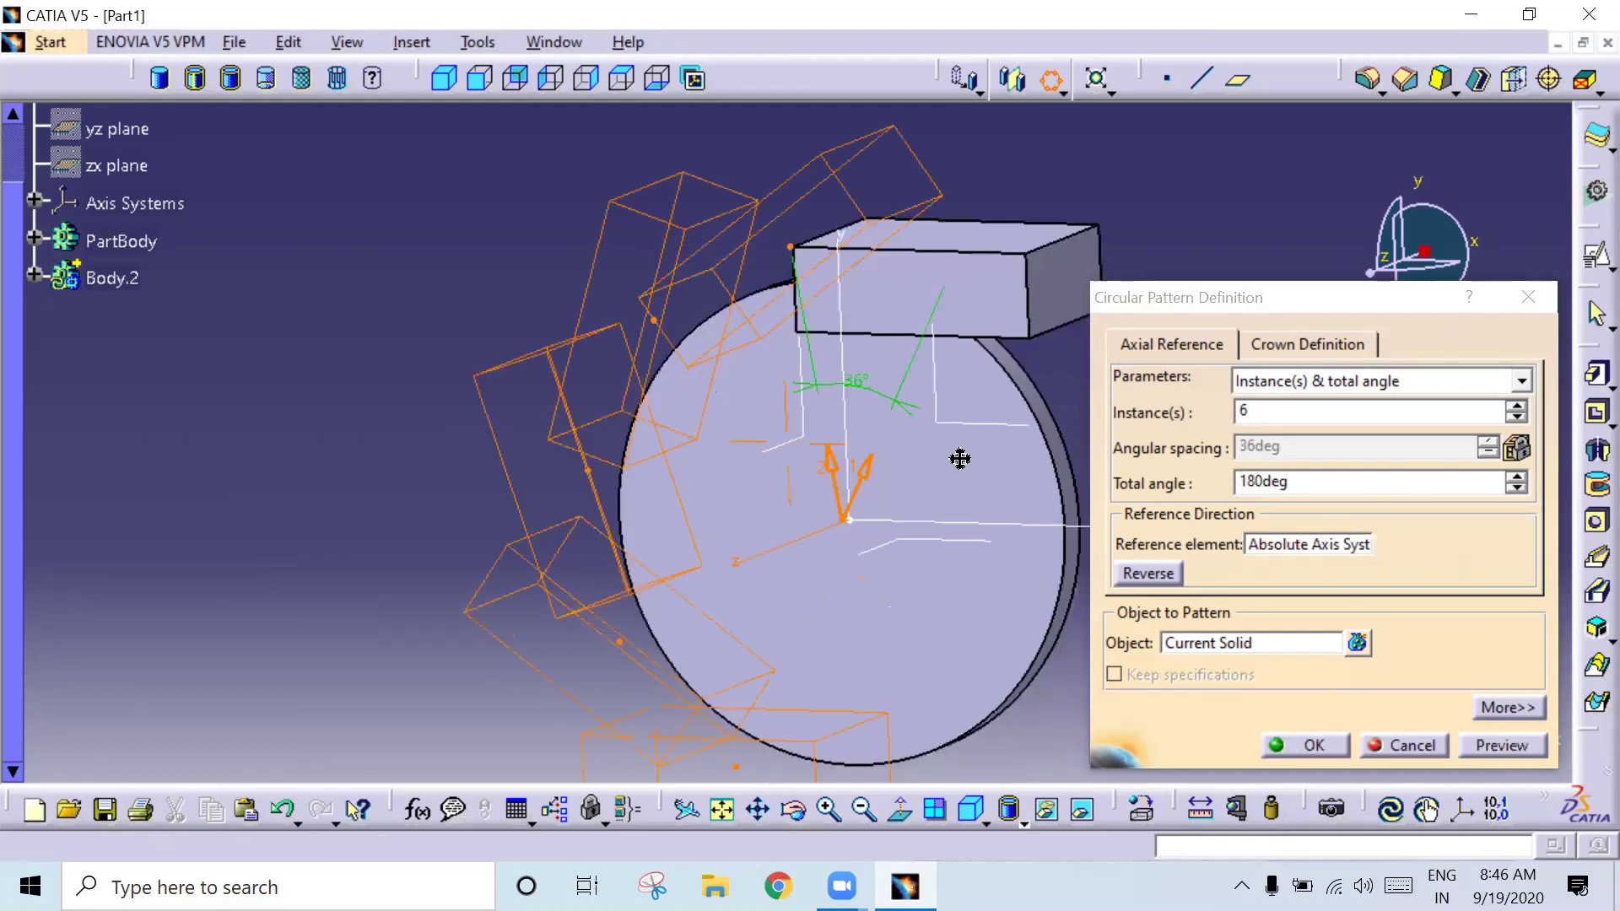
pyautogui.moveTo(962, 459); pyautogui.dragTo(857, 259, button='middle')
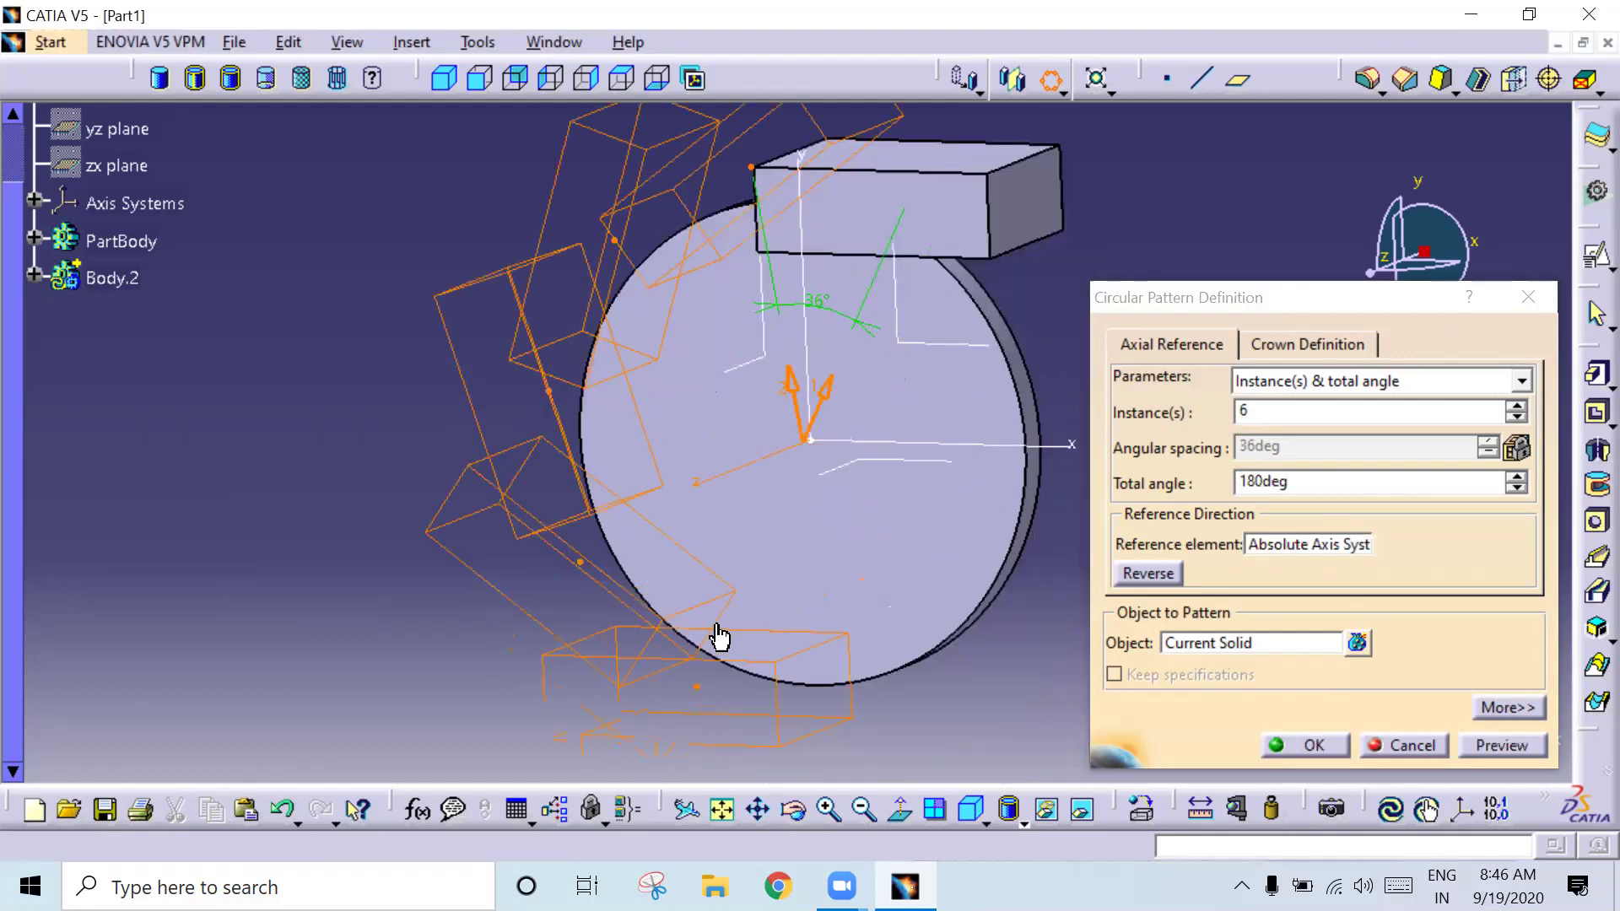
# Step: Change the pattern to a complete crown of 12 instances, 30° apart, and confirm it
pyautogui.click(1365, 382)
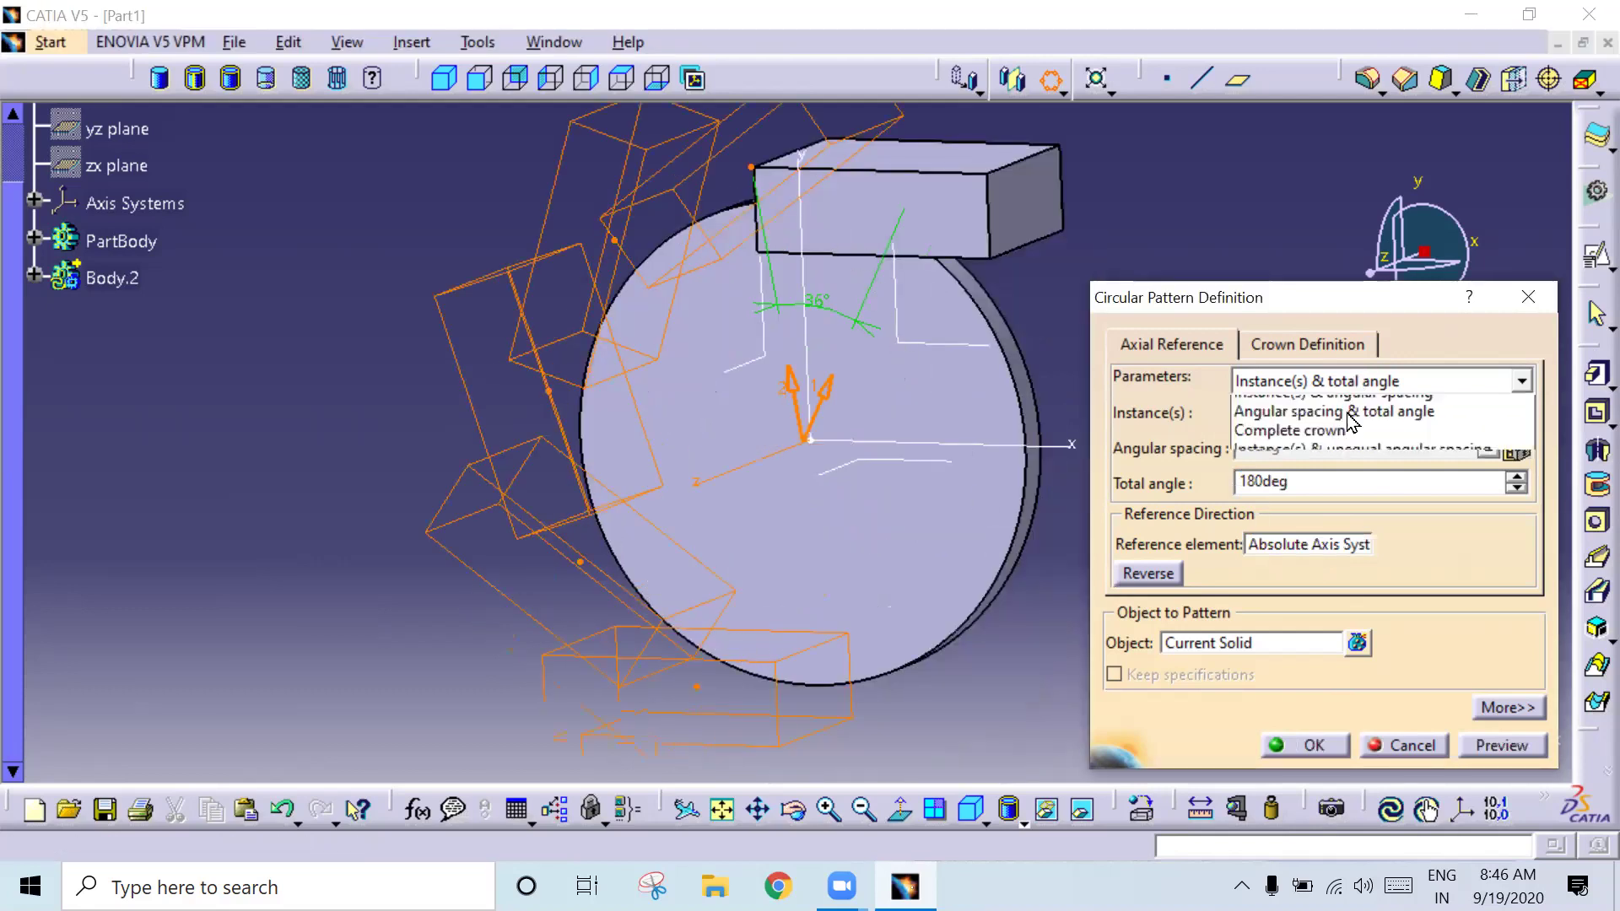
pyautogui.click(1349, 430)
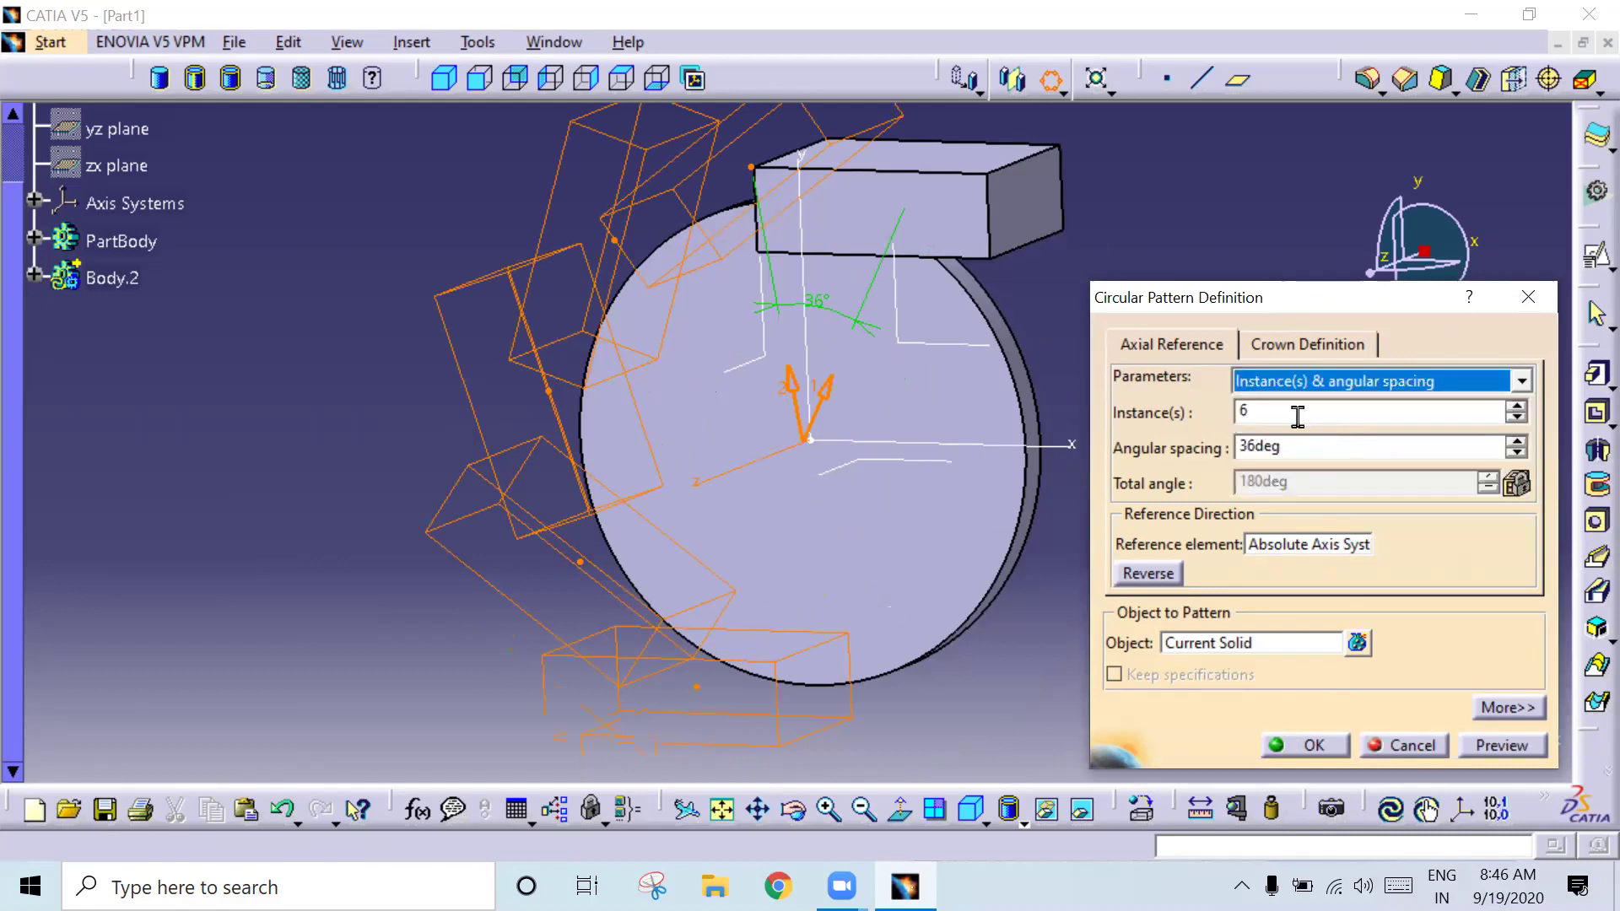
pyautogui.doubleClick(1296, 443)
pyautogui.write('45')
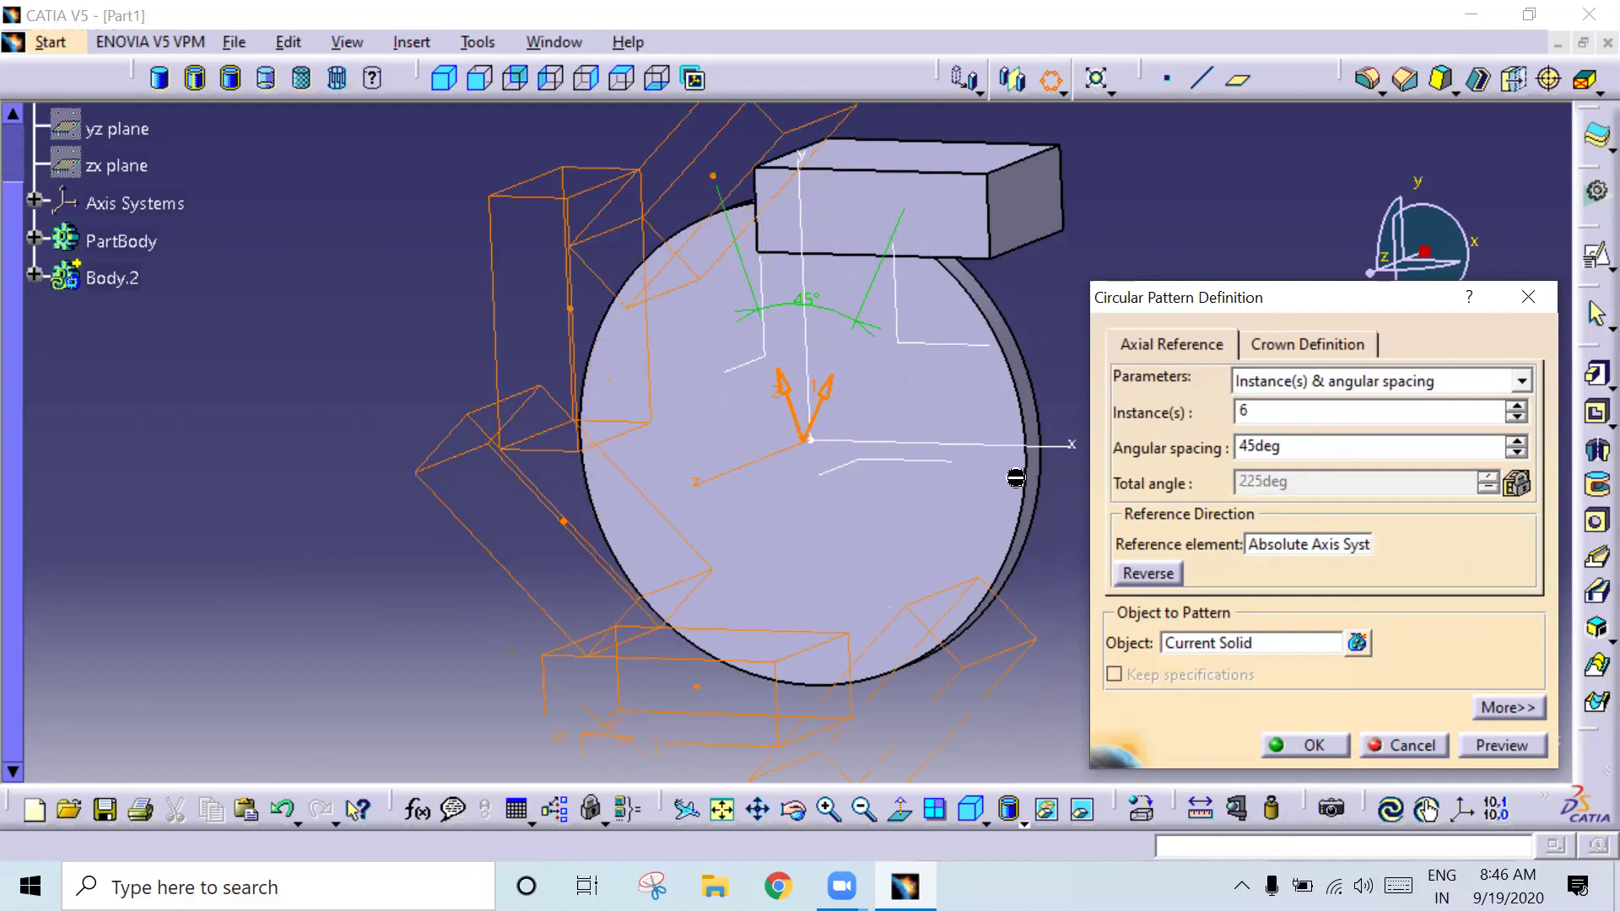
pyautogui.click(1340, 387)
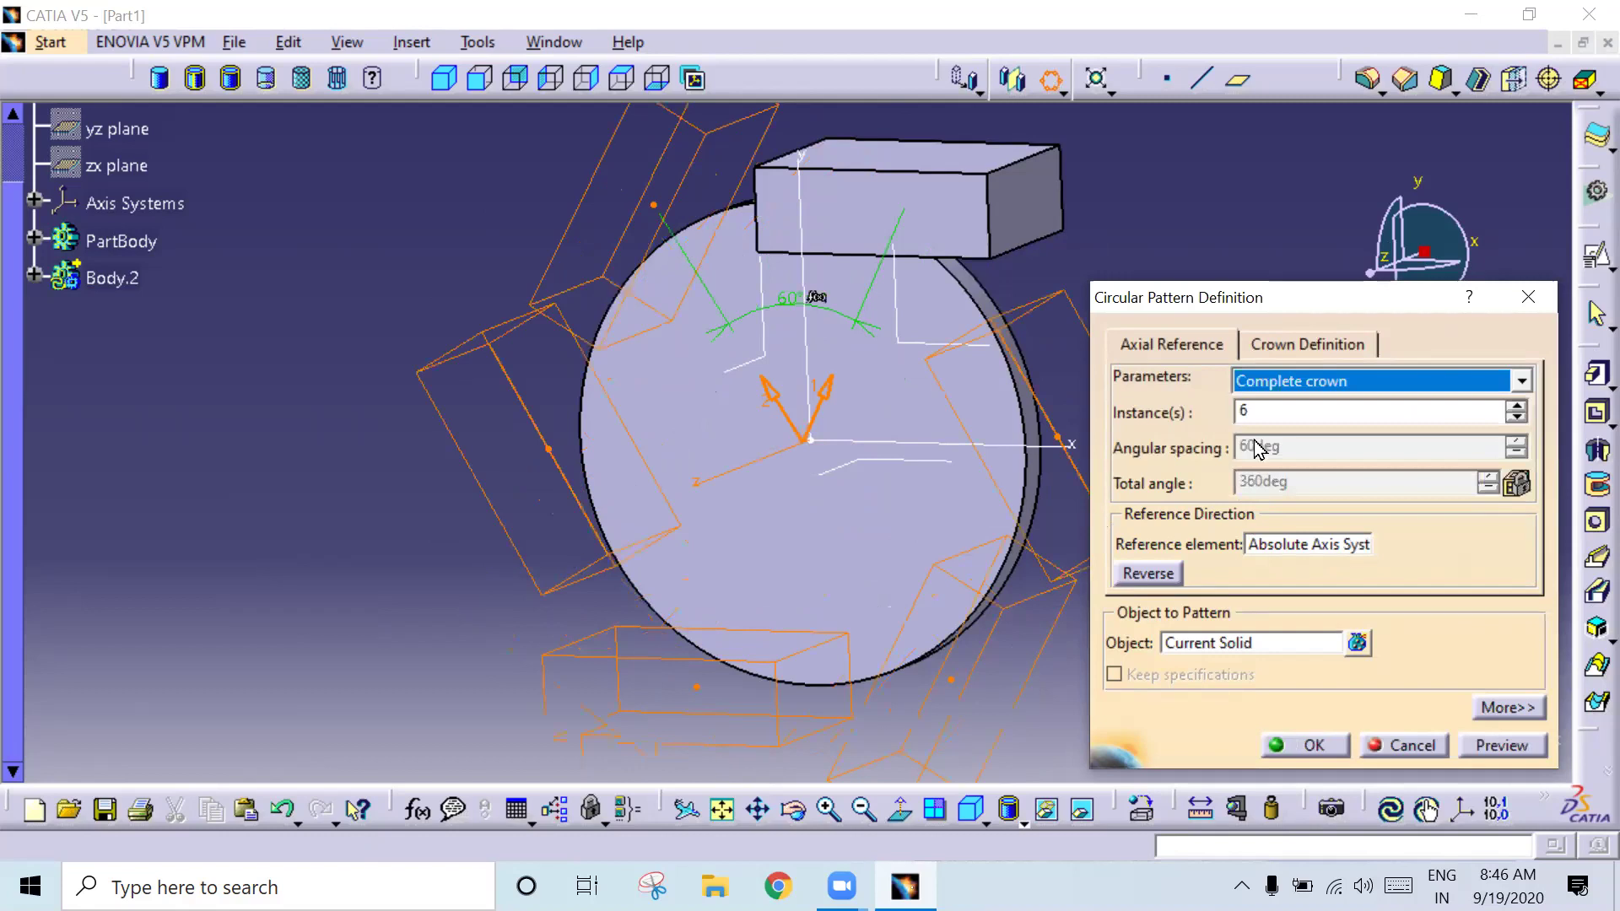
pyautogui.doubleClick(1266, 411)
pyautogui.write('12')
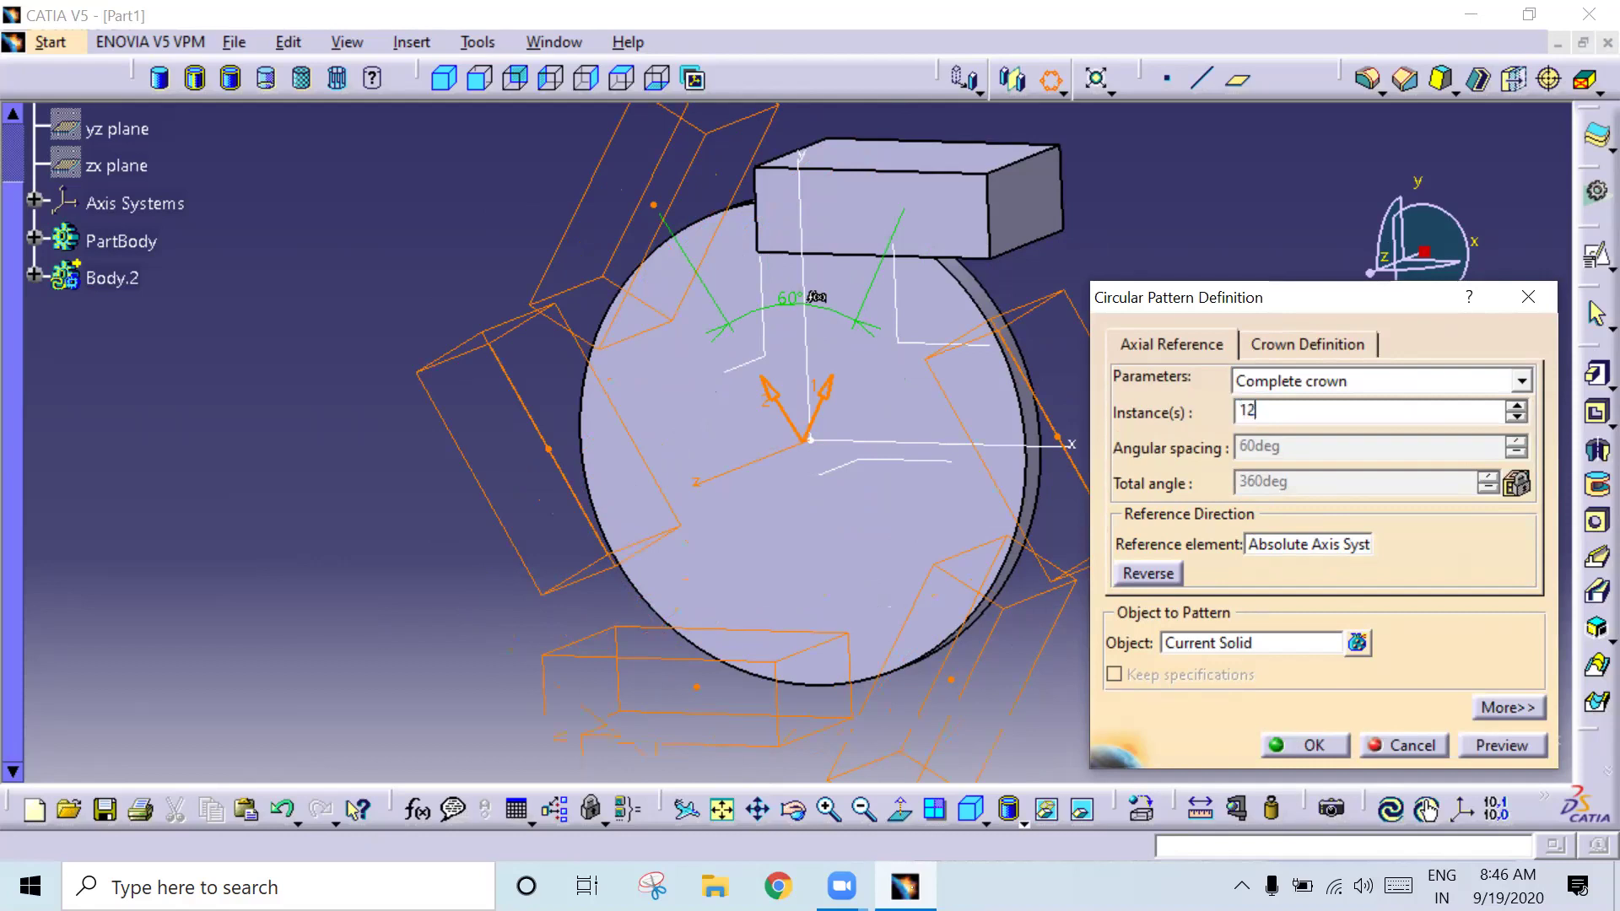
pyautogui.moveTo(929, 489)
pyautogui.mouseDown(button='middle')
pyautogui.moveTo(1059, 456)
pyautogui.moveTo(1023, 464)
pyautogui.mouseUp(button='middle')
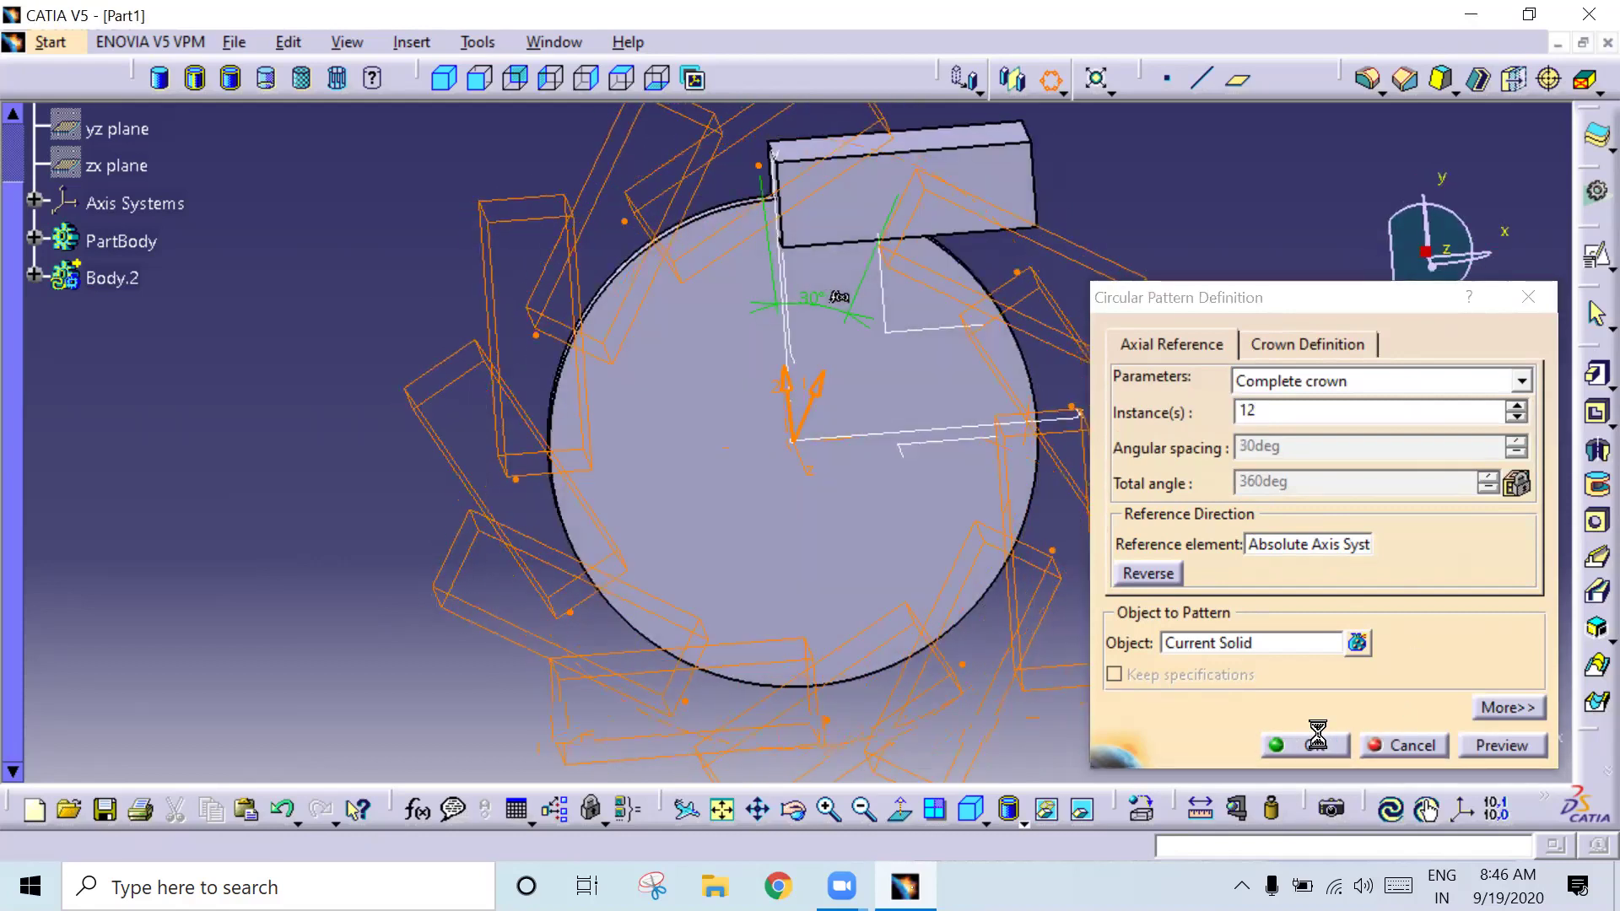
pyautogui.moveTo(1331, 419)
pyautogui.mouseDown(button='middle')
pyautogui.moveTo(1152, 439)
pyautogui.moveTo(936, 427)
pyautogui.moveTo(940, 441)
pyautogui.mouseUp(button='middle')
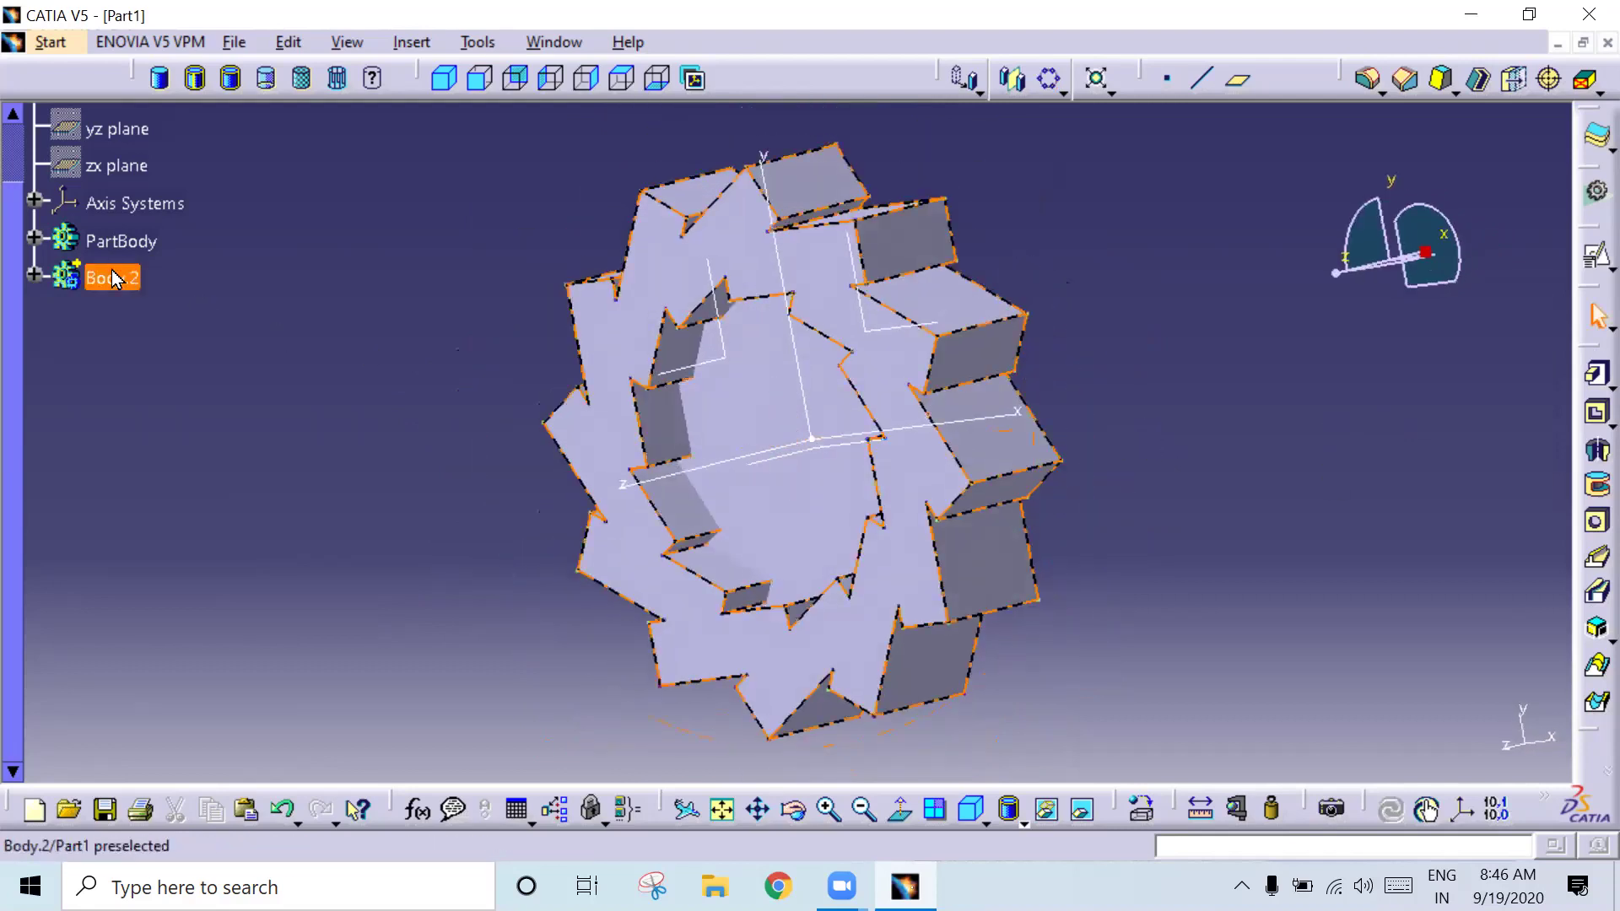
# Step: Remove Body.2 from PartBody, cutting 12 rectangular notches into the disc rim
pyautogui.rightClick(115, 278)
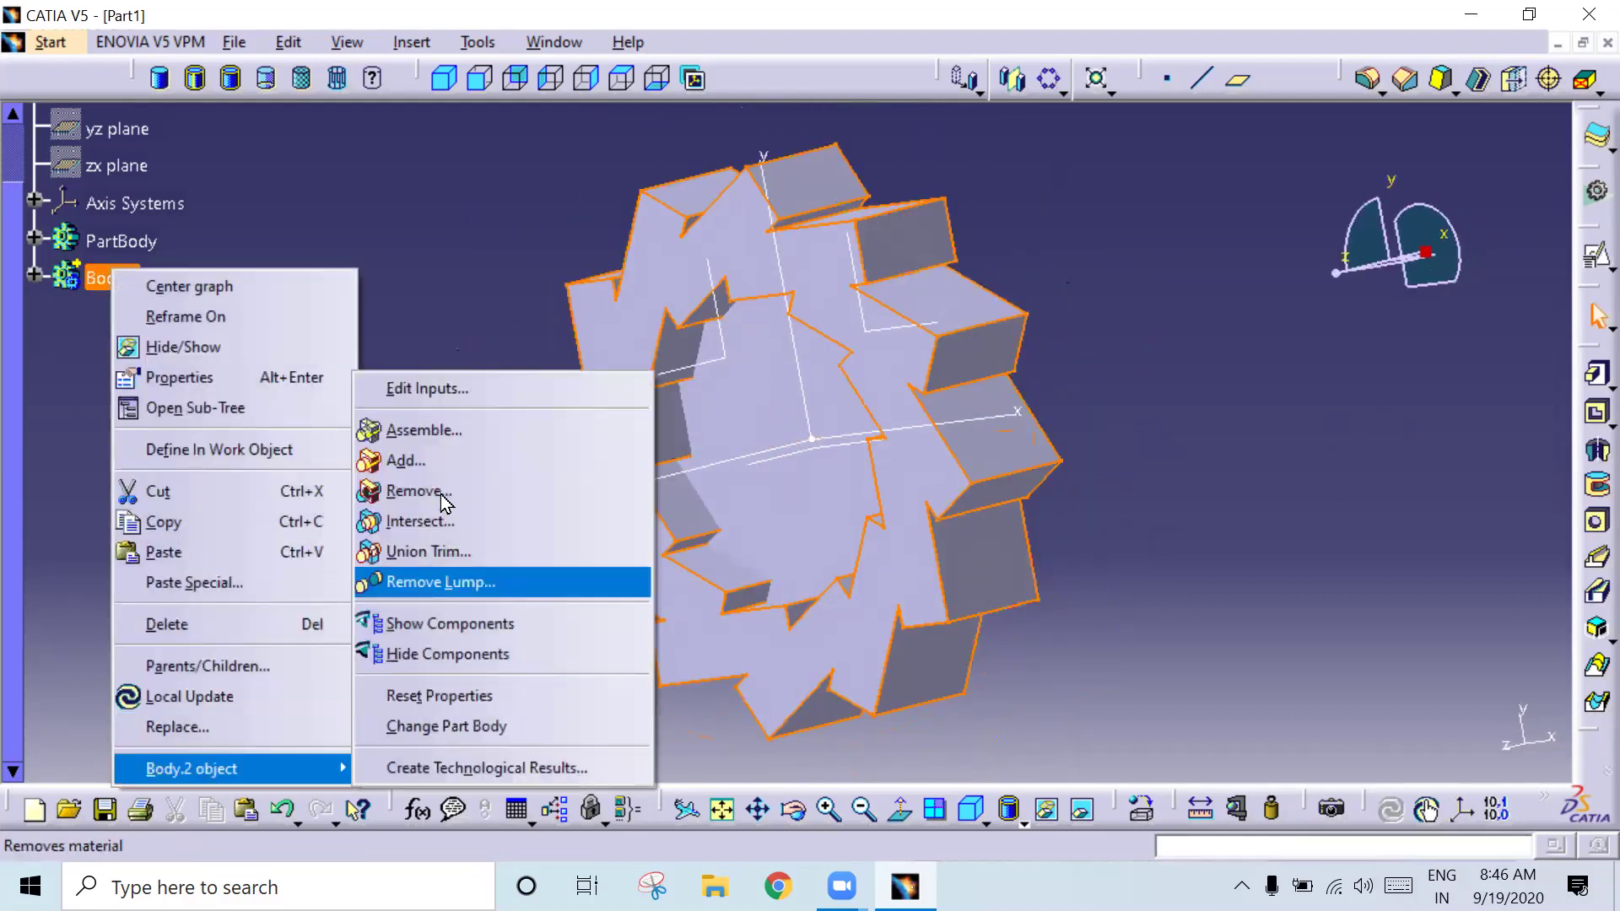
pyautogui.click(429, 490)
pyautogui.moveTo(807, 463)
pyautogui.mouseDown(button='middle')
pyautogui.moveTo(1013, 459)
pyautogui.moveTo(641, 452)
pyautogui.moveTo(883, 460)
pyautogui.moveTo(897, 380)
pyautogui.mouseUp(button='middle')
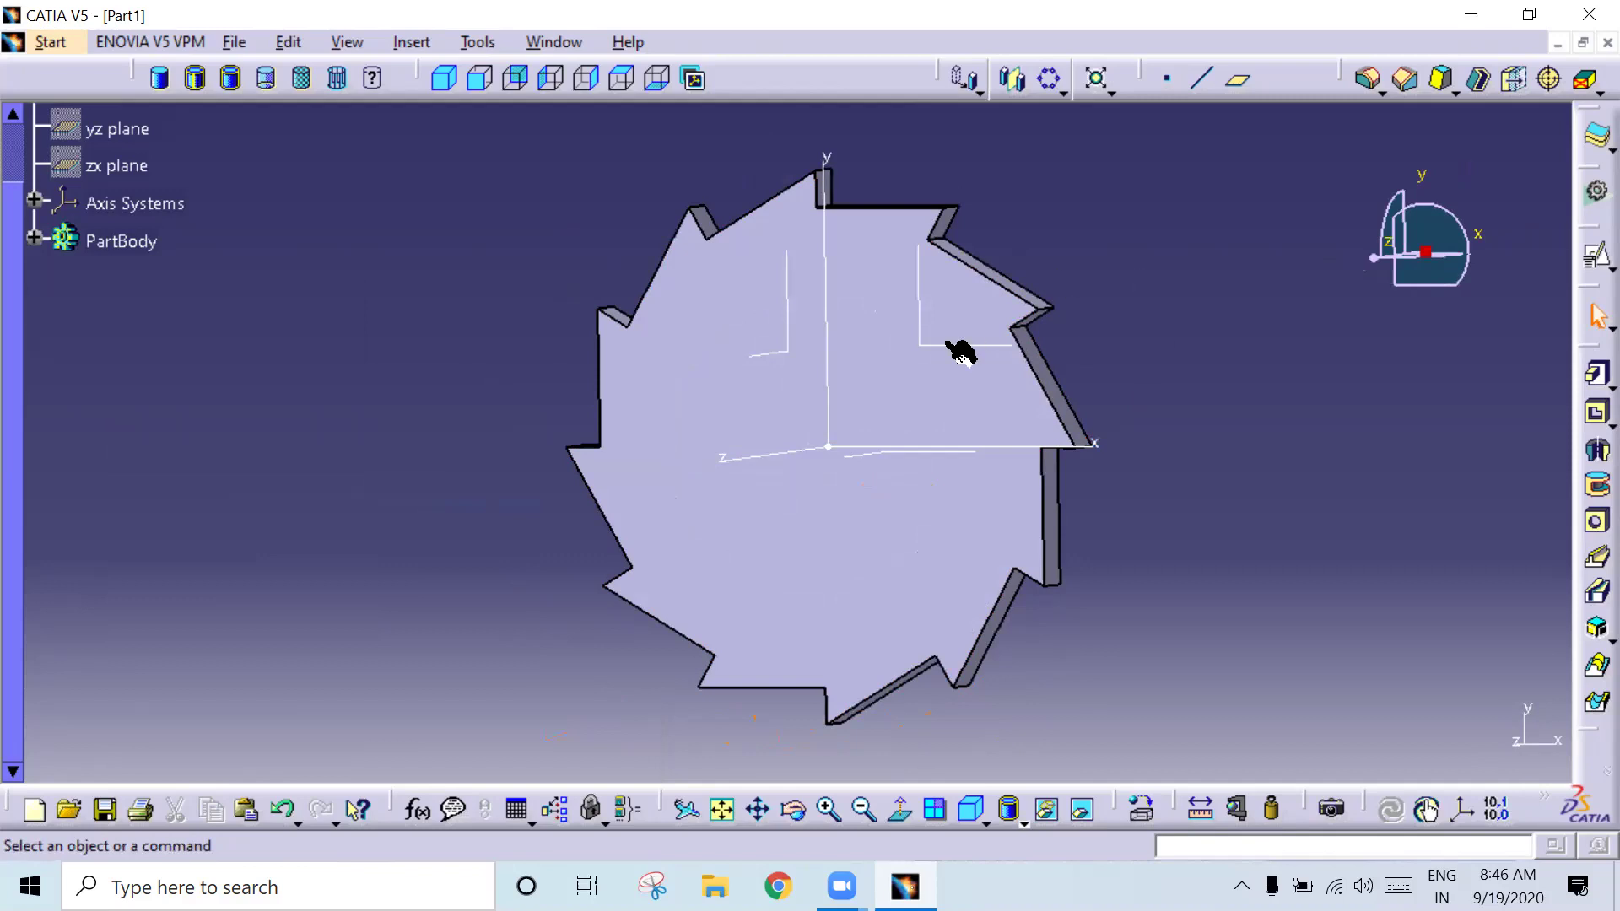
# Step: Clear the notched disc from the part, restore the isometric view, and switch to File Explorer
pyautogui.press('Delete')
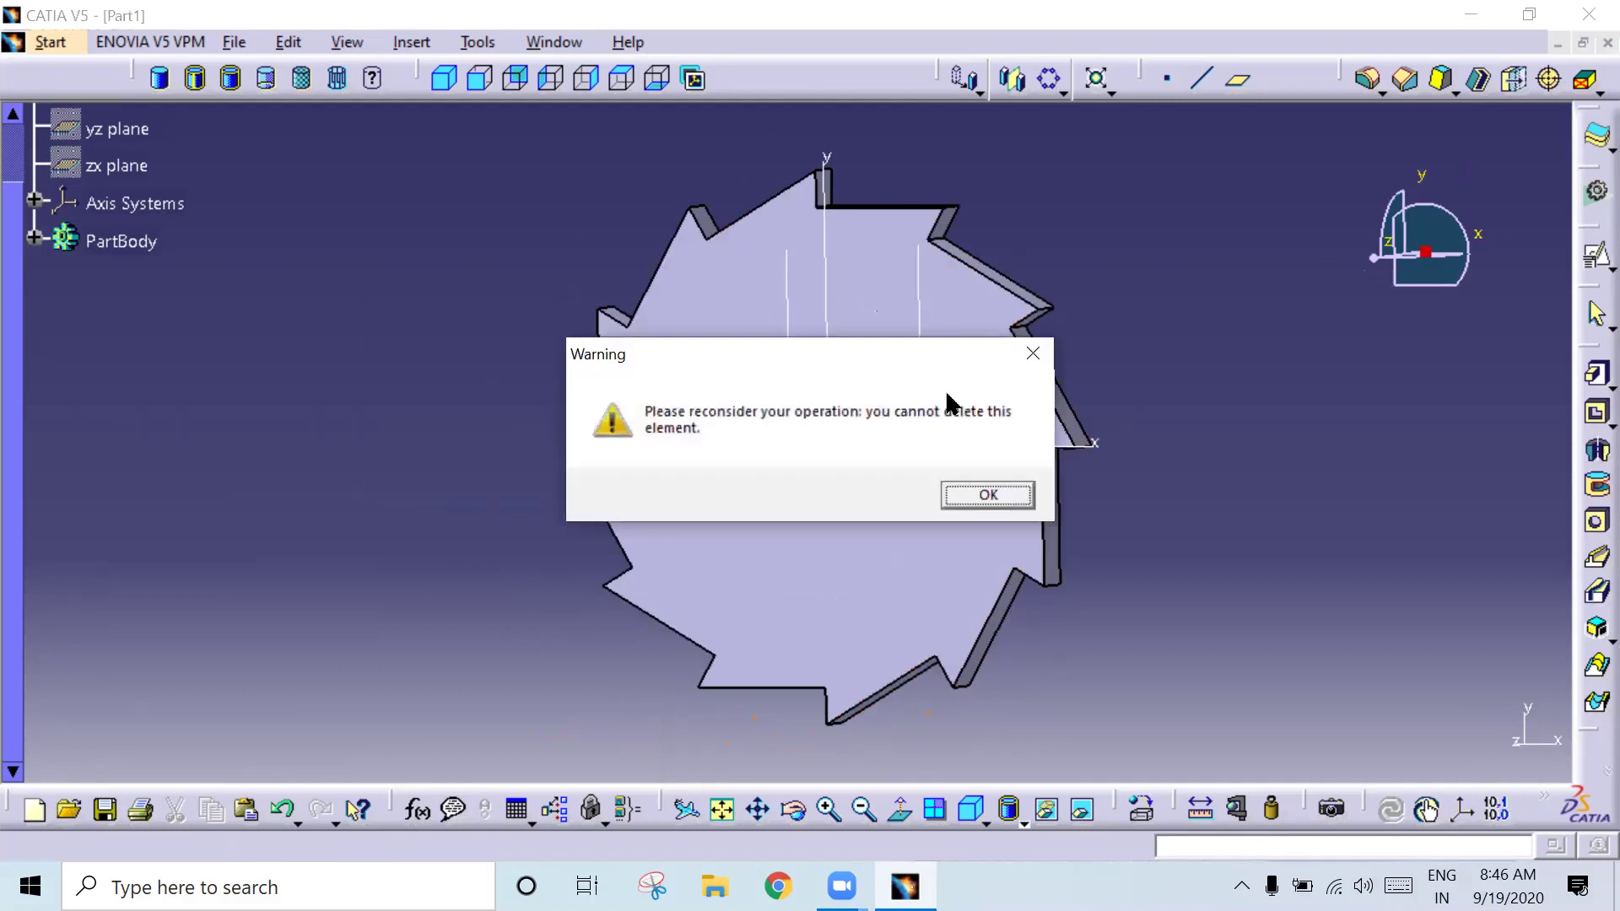
pyautogui.press('Return')
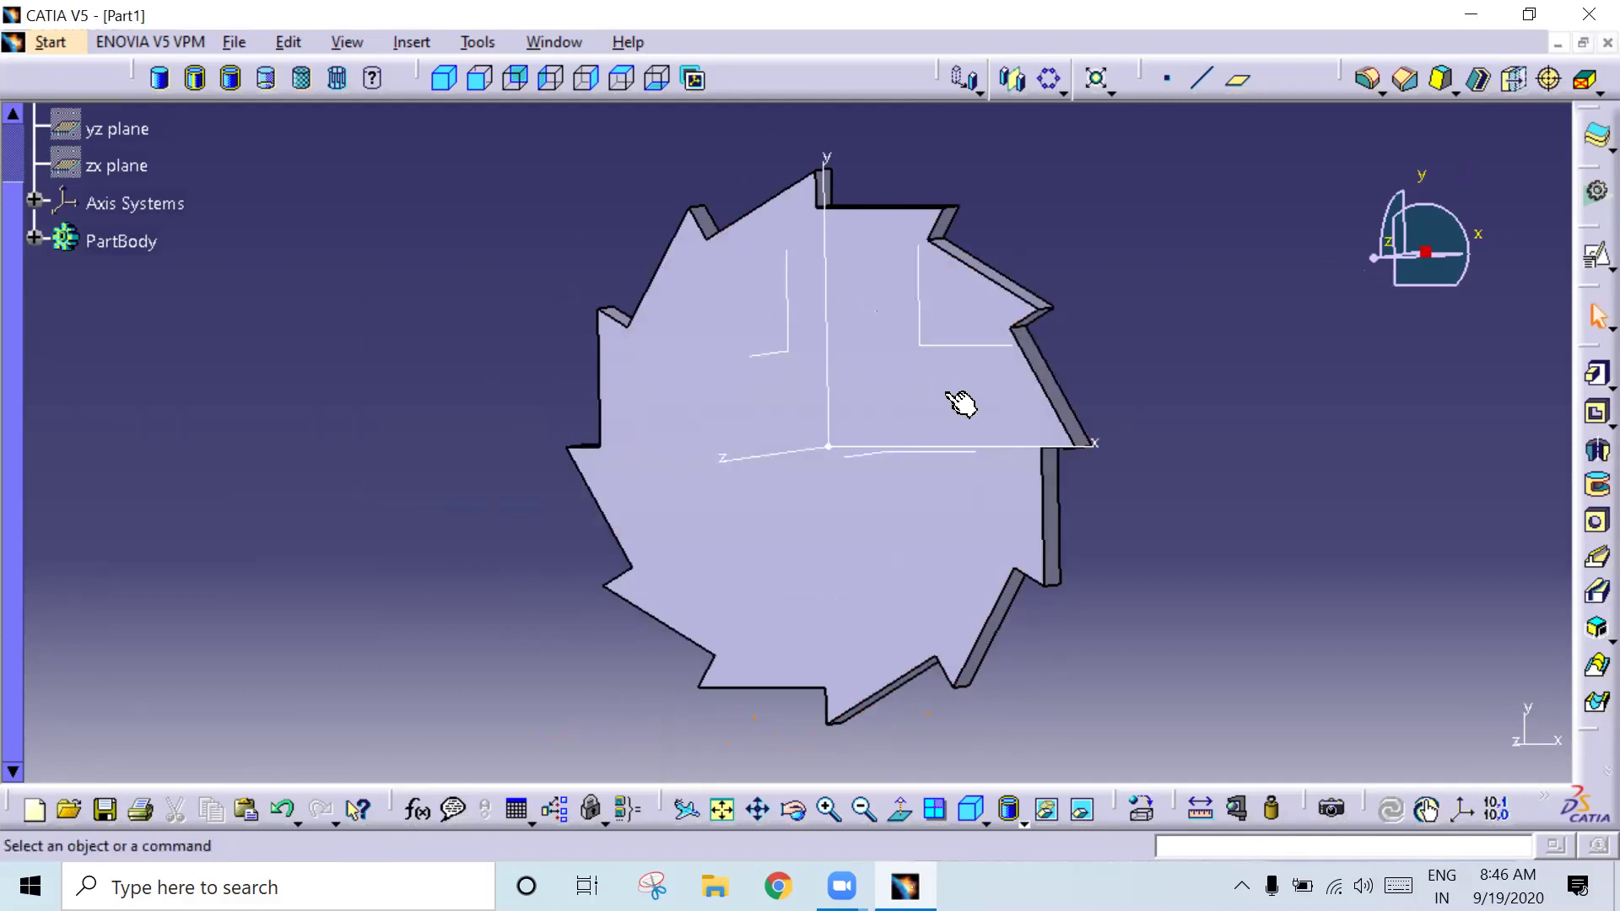
pyautogui.click(960, 403)
pyautogui.hotkey('ctrl', 'c')
pyautogui.hotkey('ctrl', 'v')
pyautogui.hotkey('ctrl', 'z')
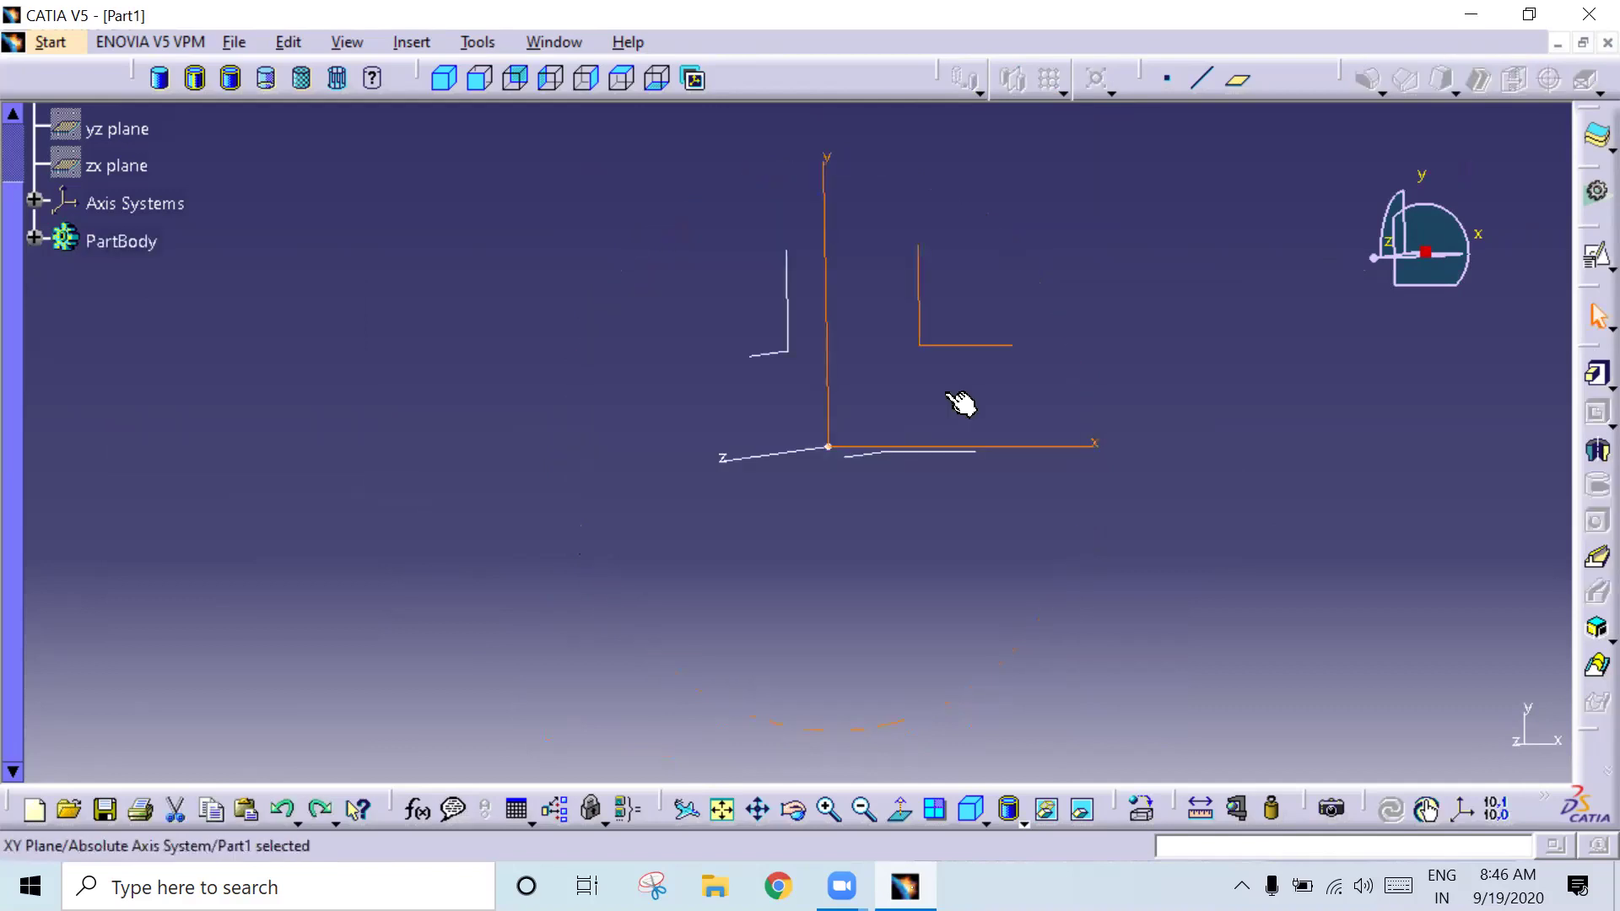
pyautogui.click(458, 82)
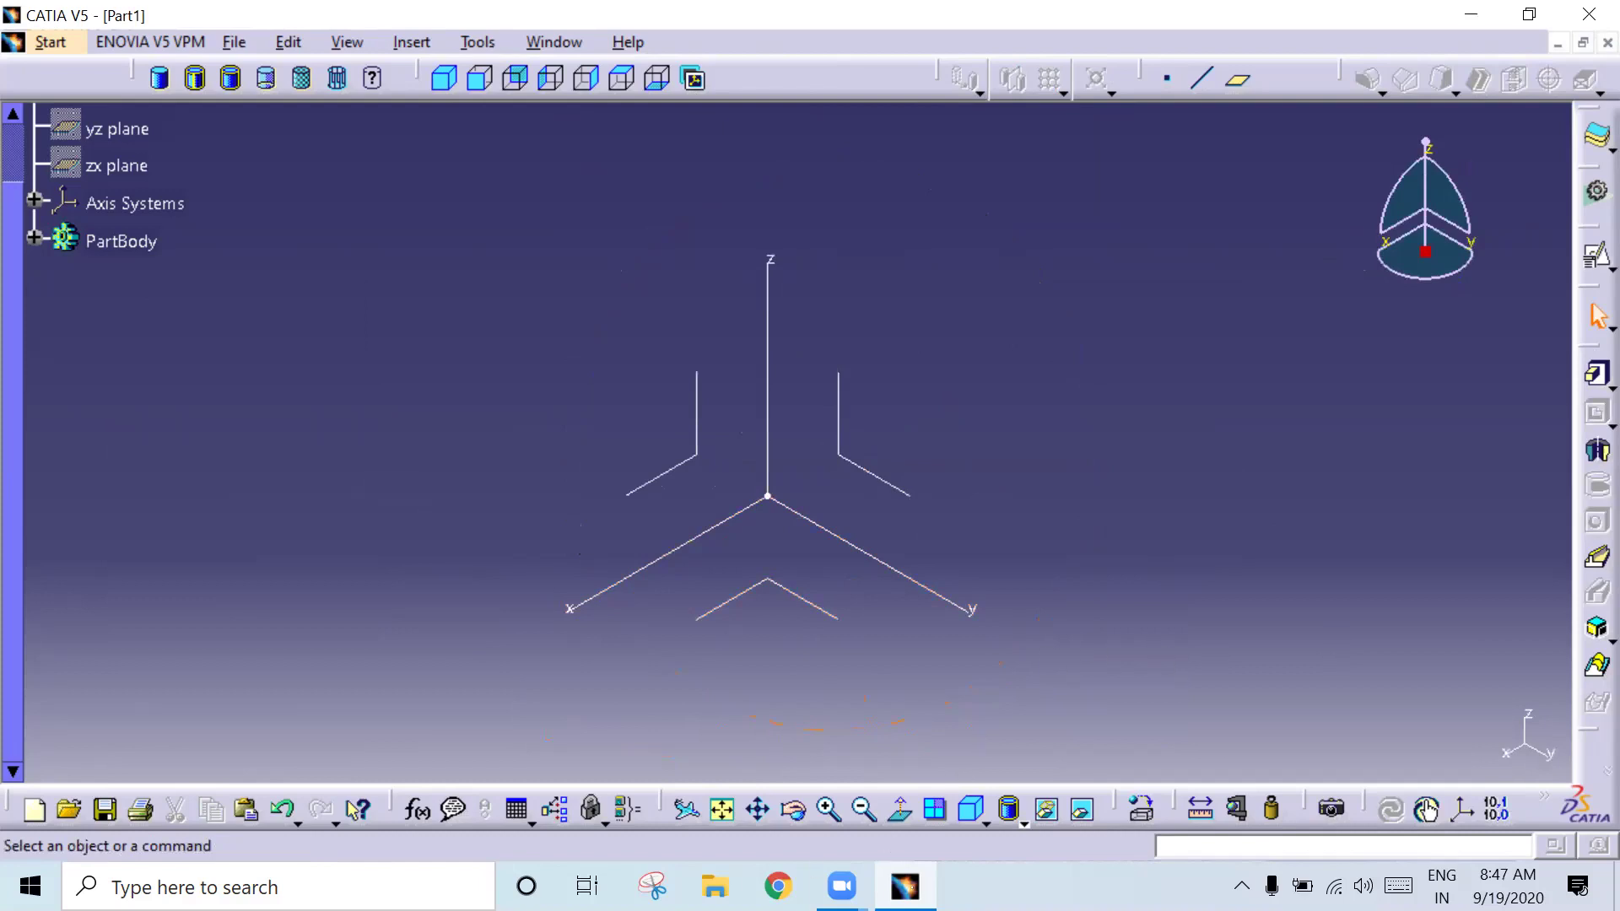
pyautogui.click(715, 885)
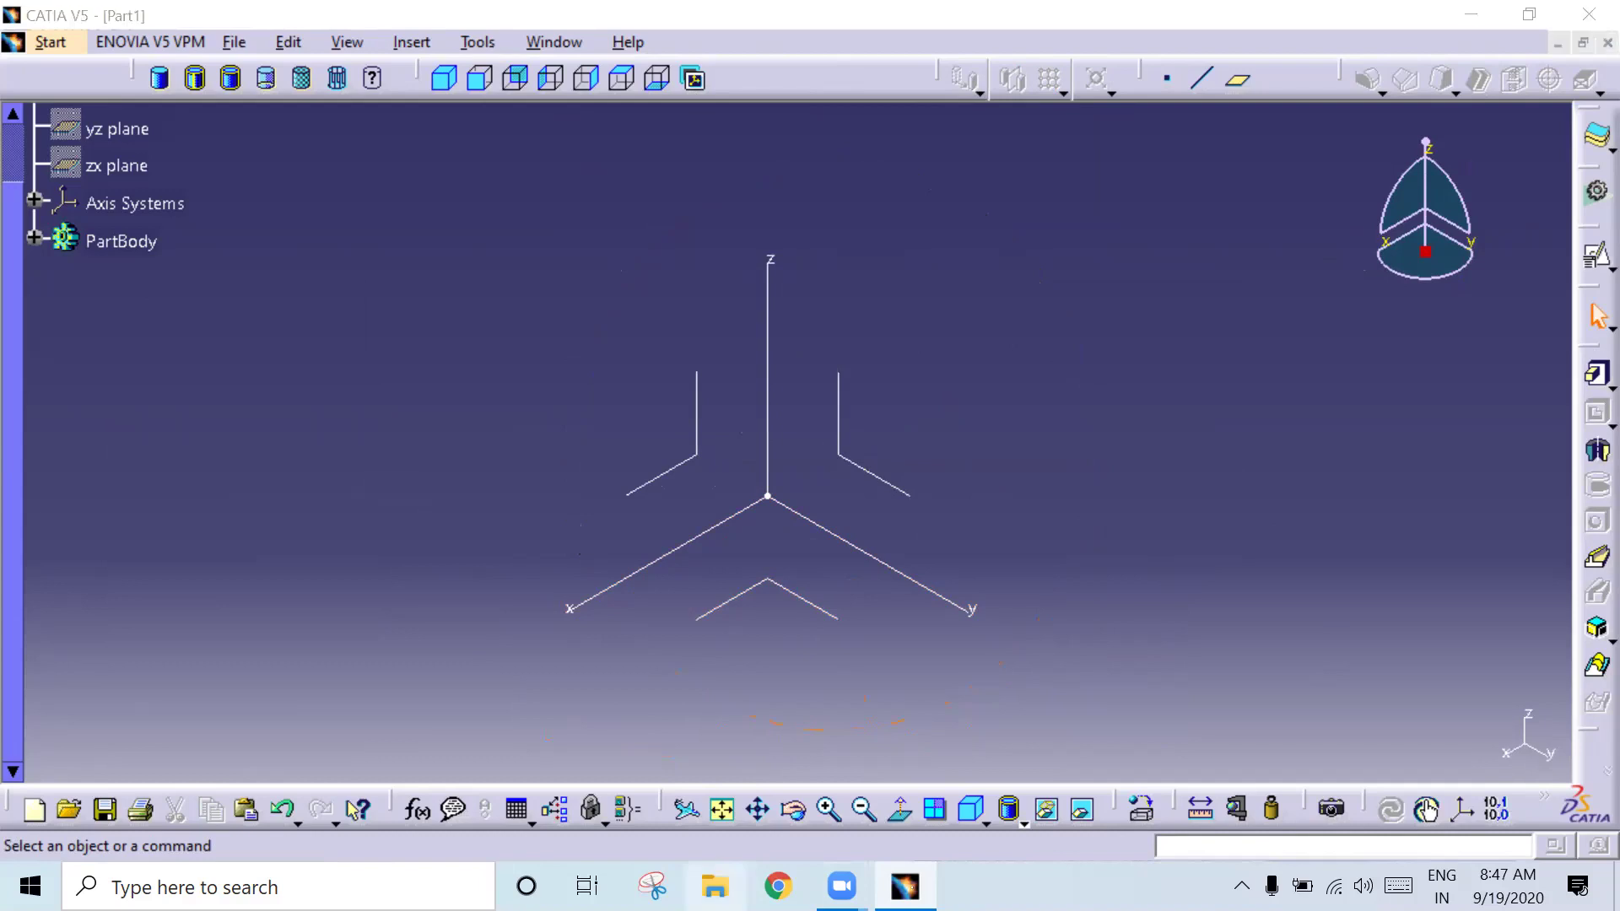
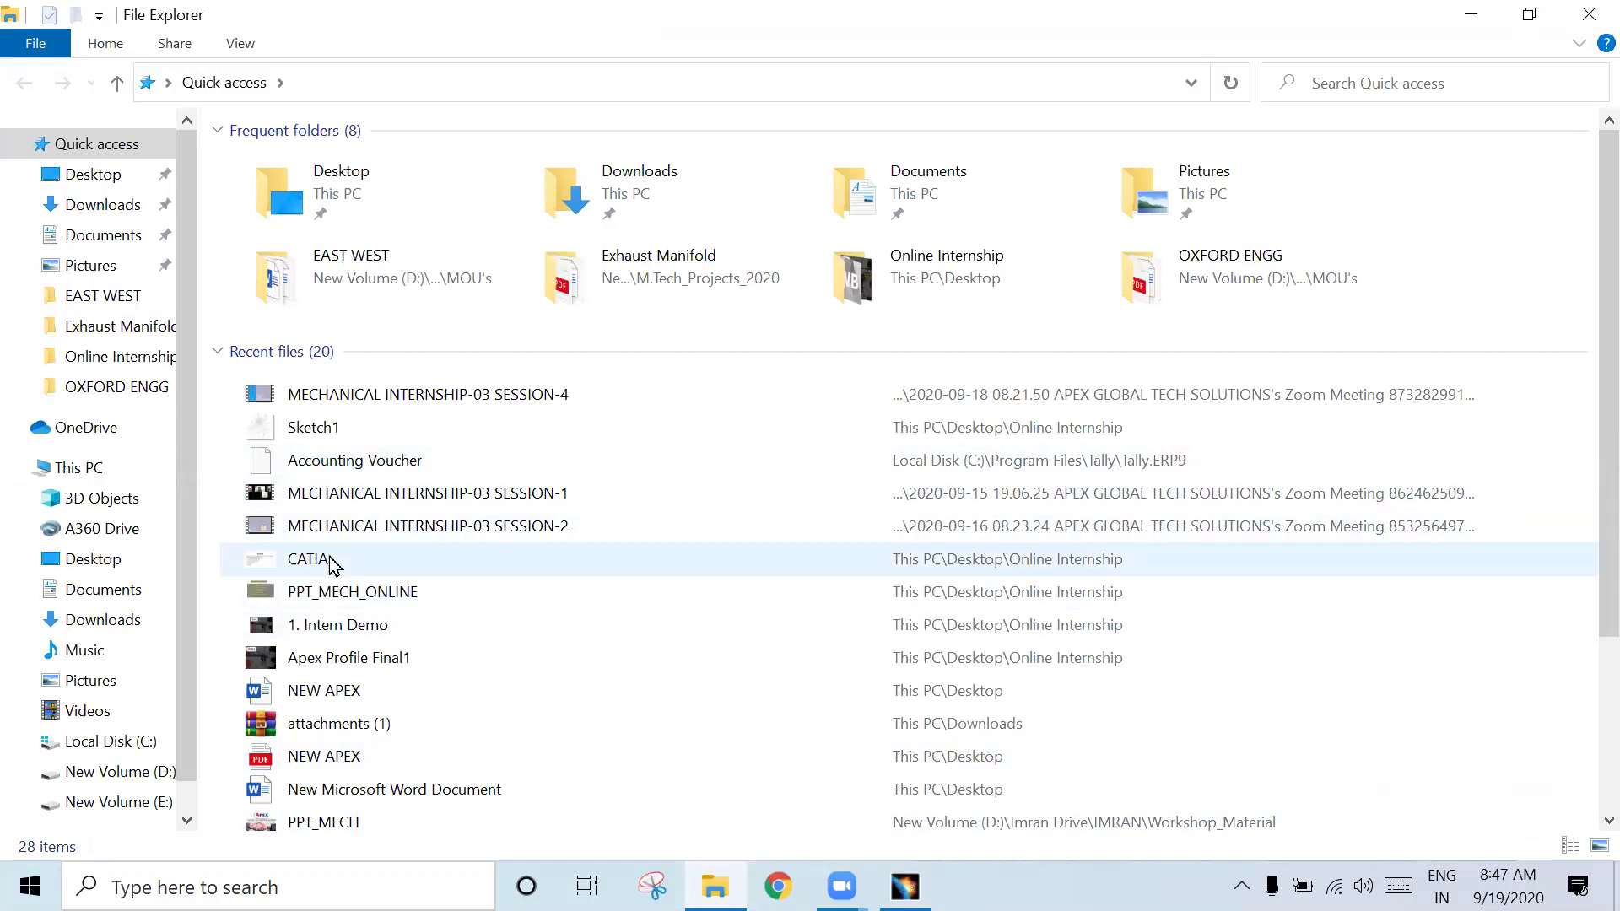
# Step: Open the 3. Orthographics Word file from Online Internship > Mechanical_Workbook
pyautogui.click(457, 734)
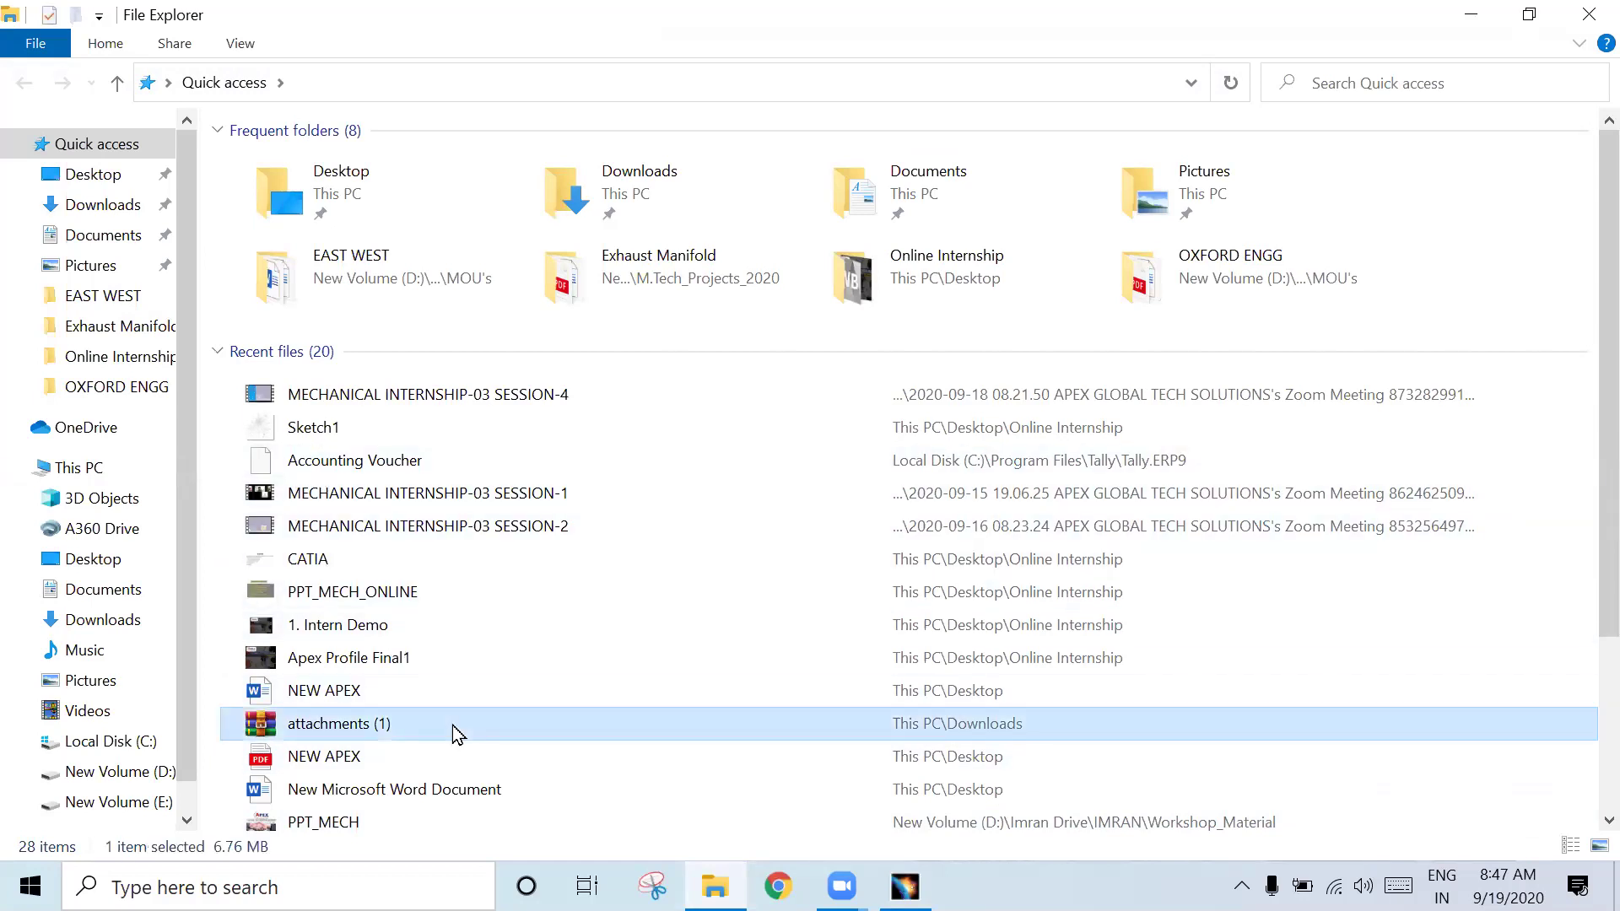
pyautogui.doubleClick(951, 289)
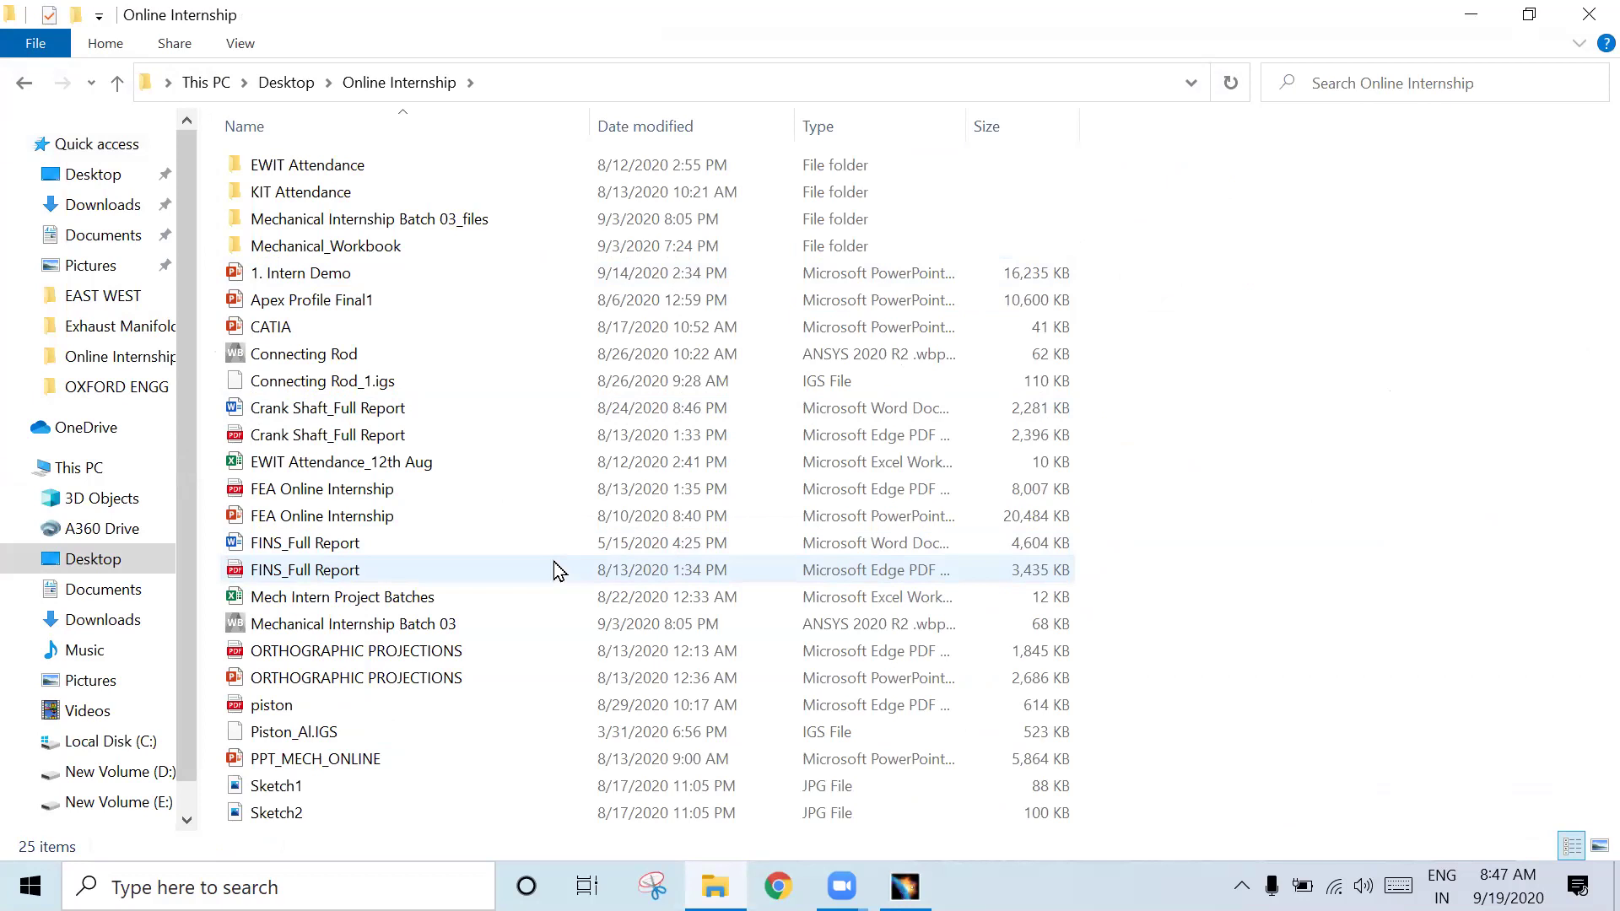
pyautogui.doubleClick(278, 249)
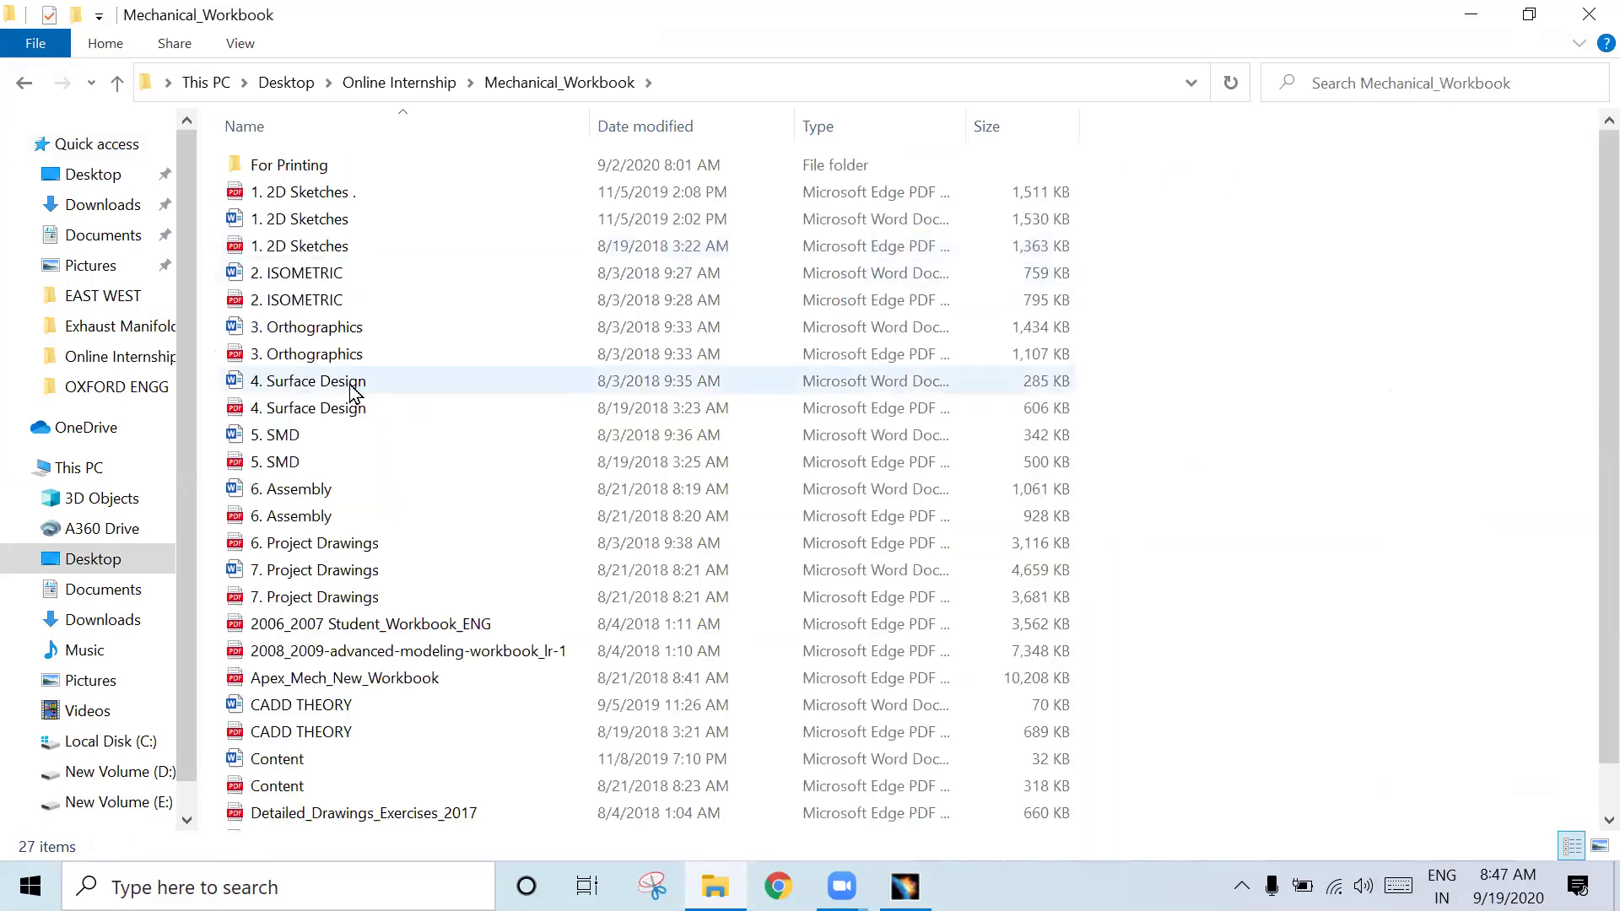
pyautogui.doubleClick(304, 331)
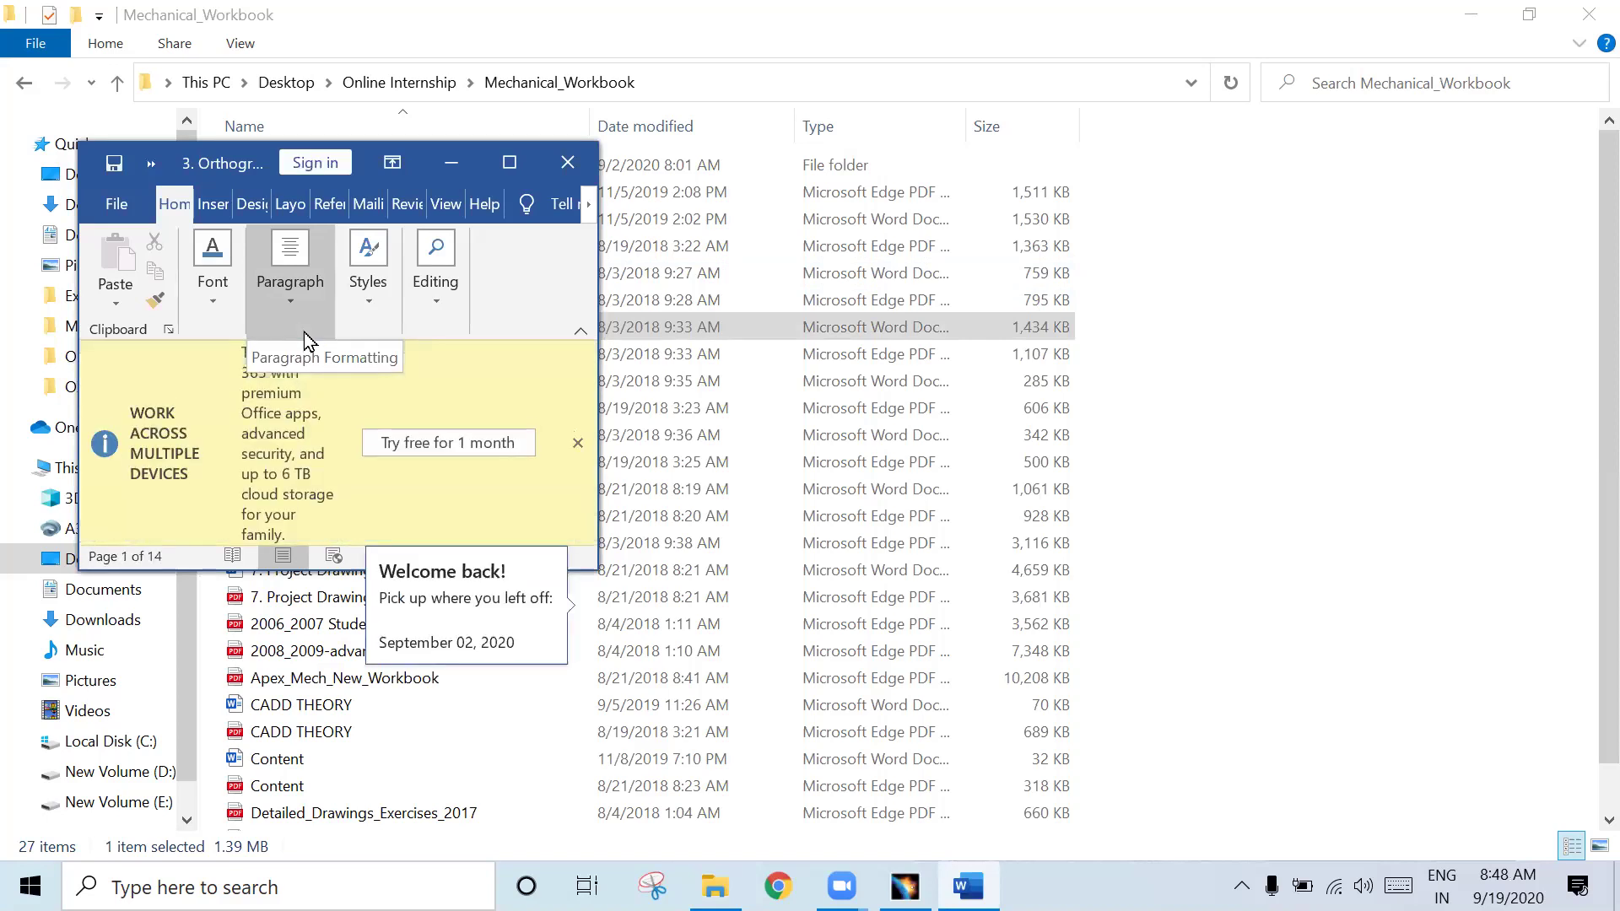
# Step: Maximize Word, dismiss the Microsoft 365 banner and scroll to exercise drawing 20
pyautogui.click(523, 169)
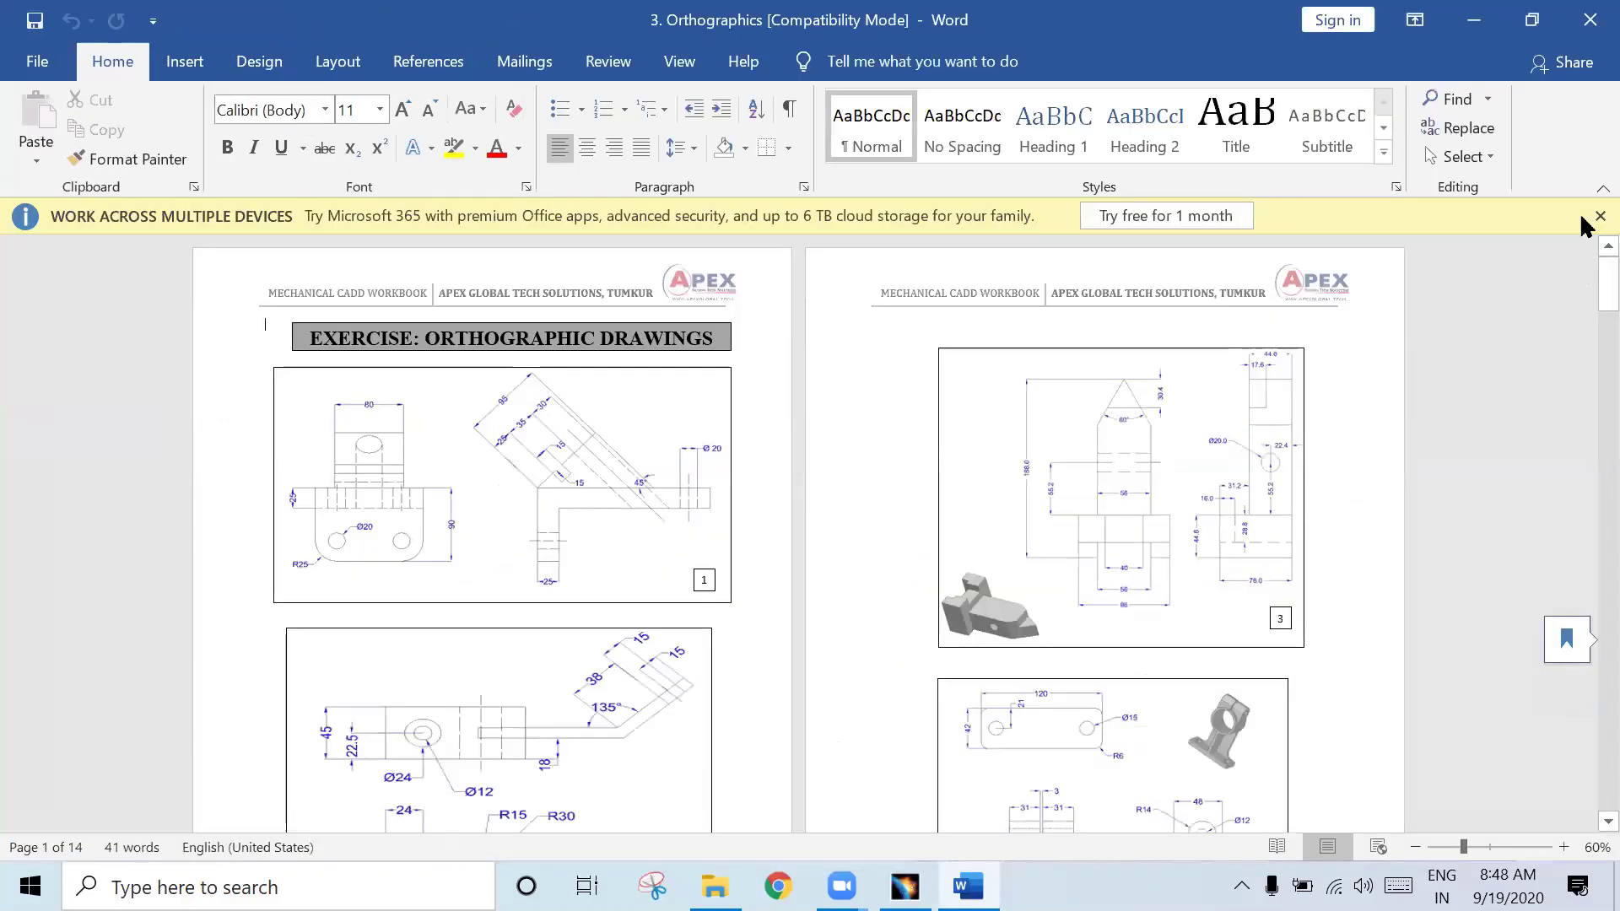
pyautogui.click(1600, 216)
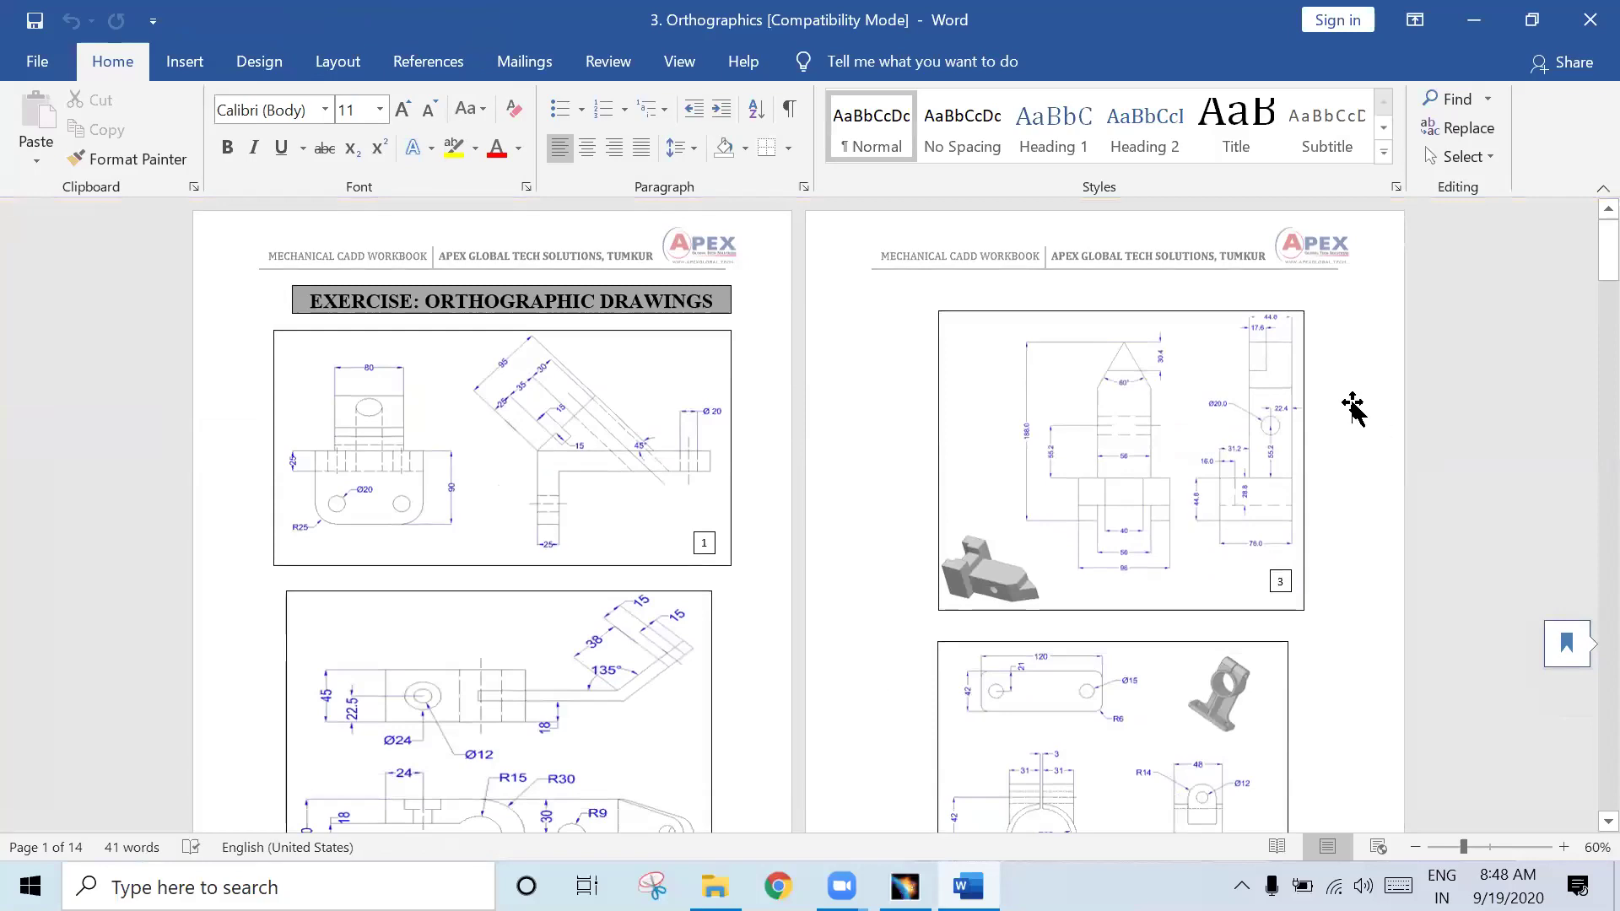
pyautogui.moveTo(1600, 269)
pyautogui.mouseDown()
pyautogui.moveTo(1600, 291)
pyautogui.moveTo(1583, 290)
pyautogui.moveTo(1585, 636)
pyautogui.mouseUp()
pyautogui.scroll(-2, 1153, 435)
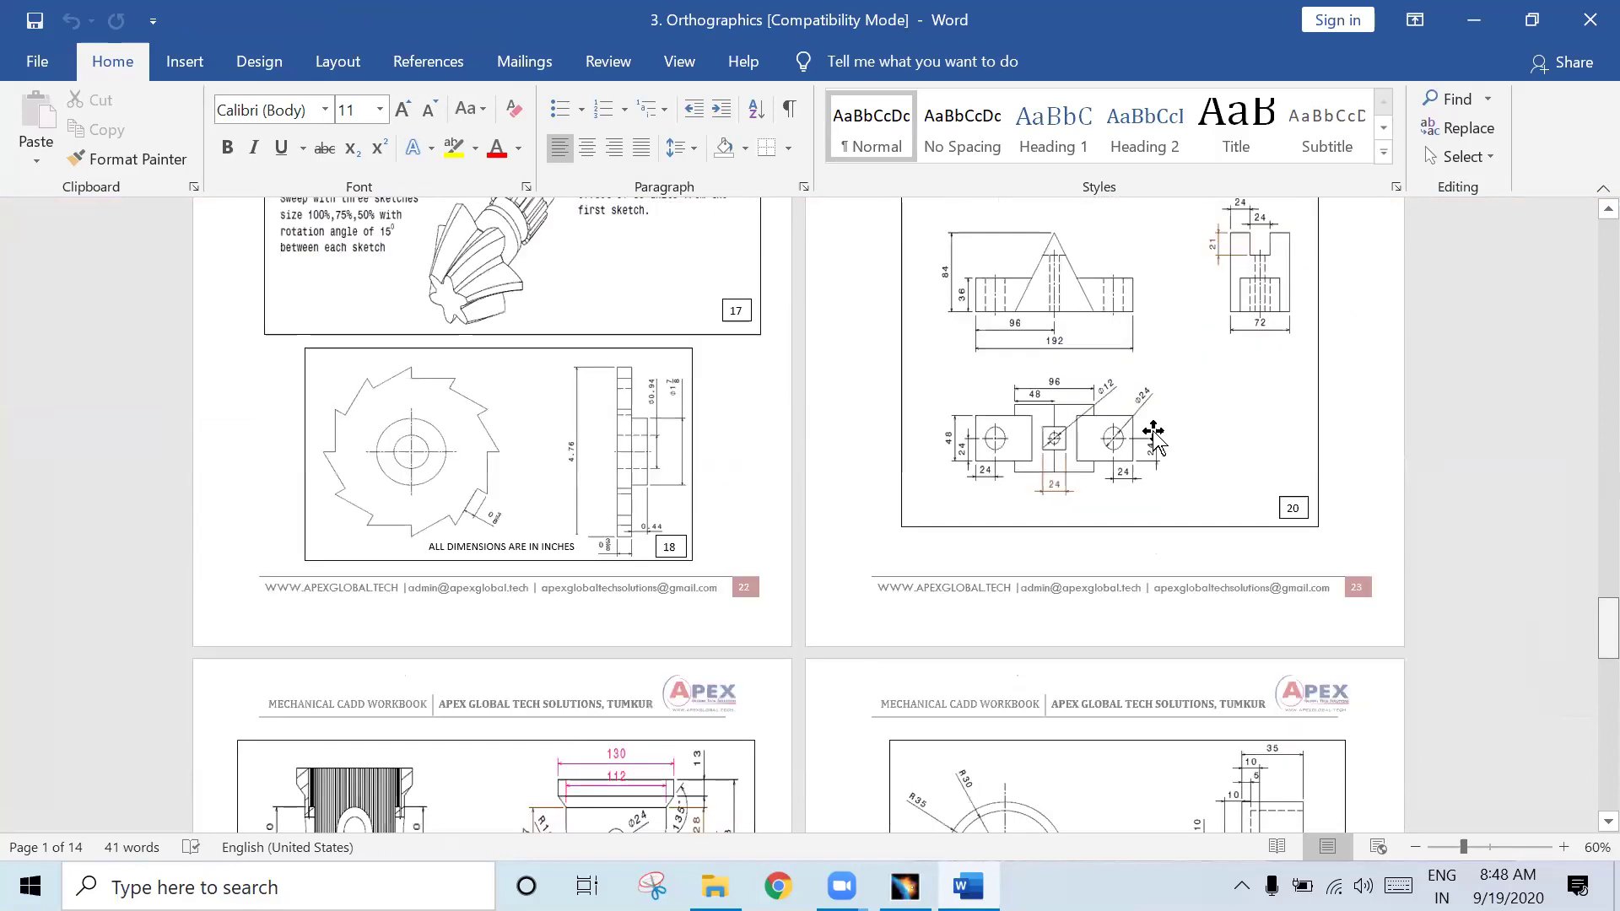
pyautogui.click(1153, 435)
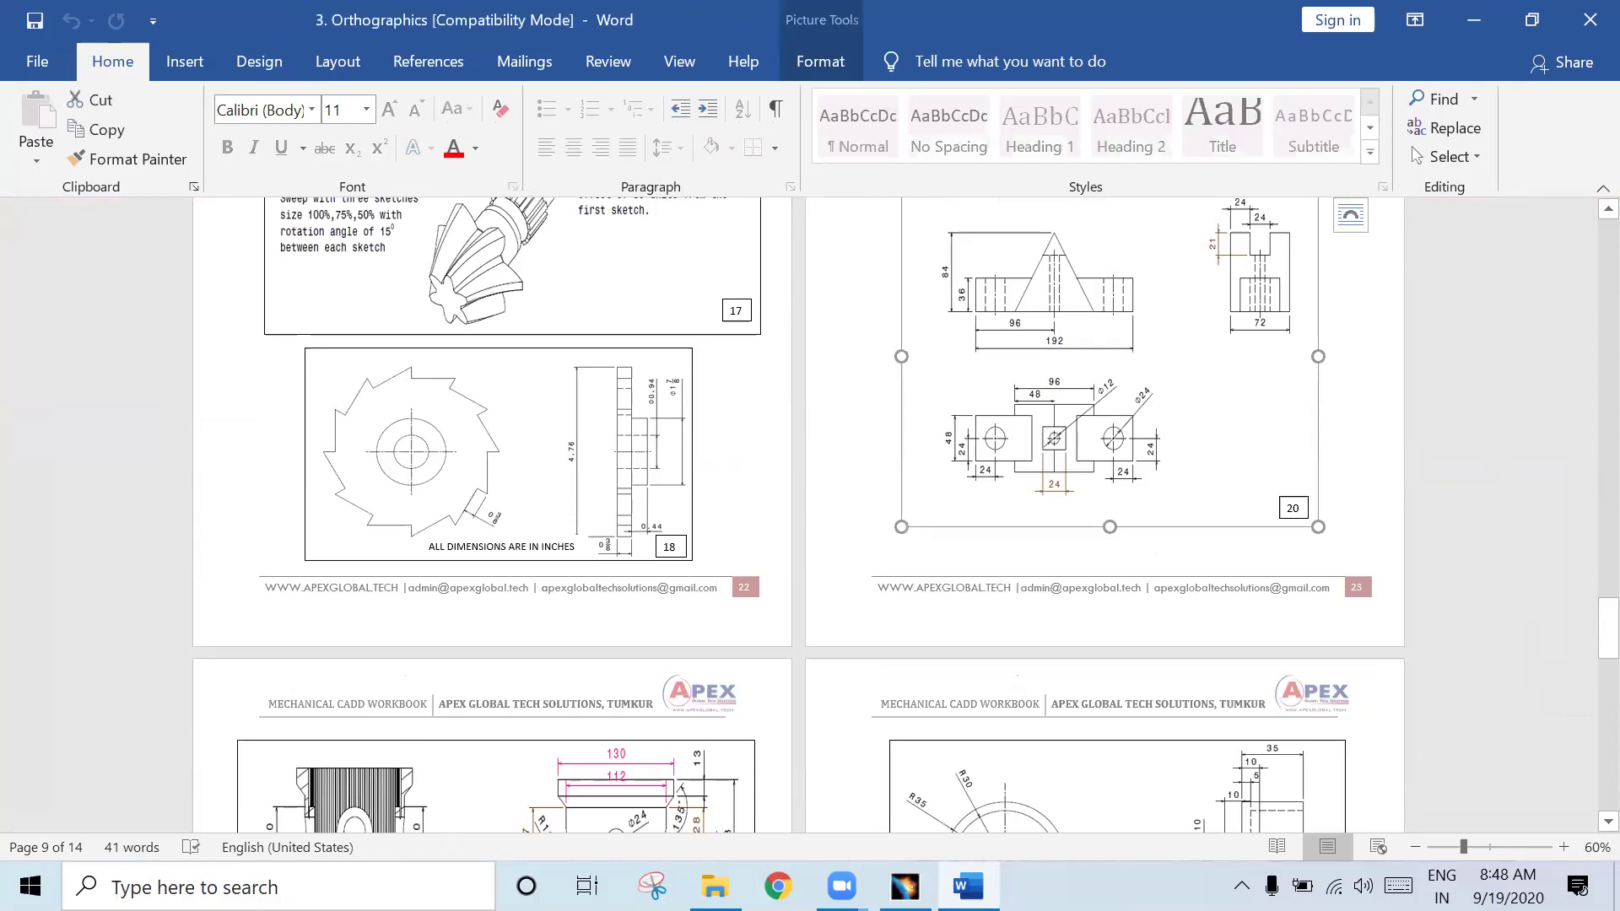
pyautogui.click(1350, 215)
pyautogui.scroll(3, 1249, 450)
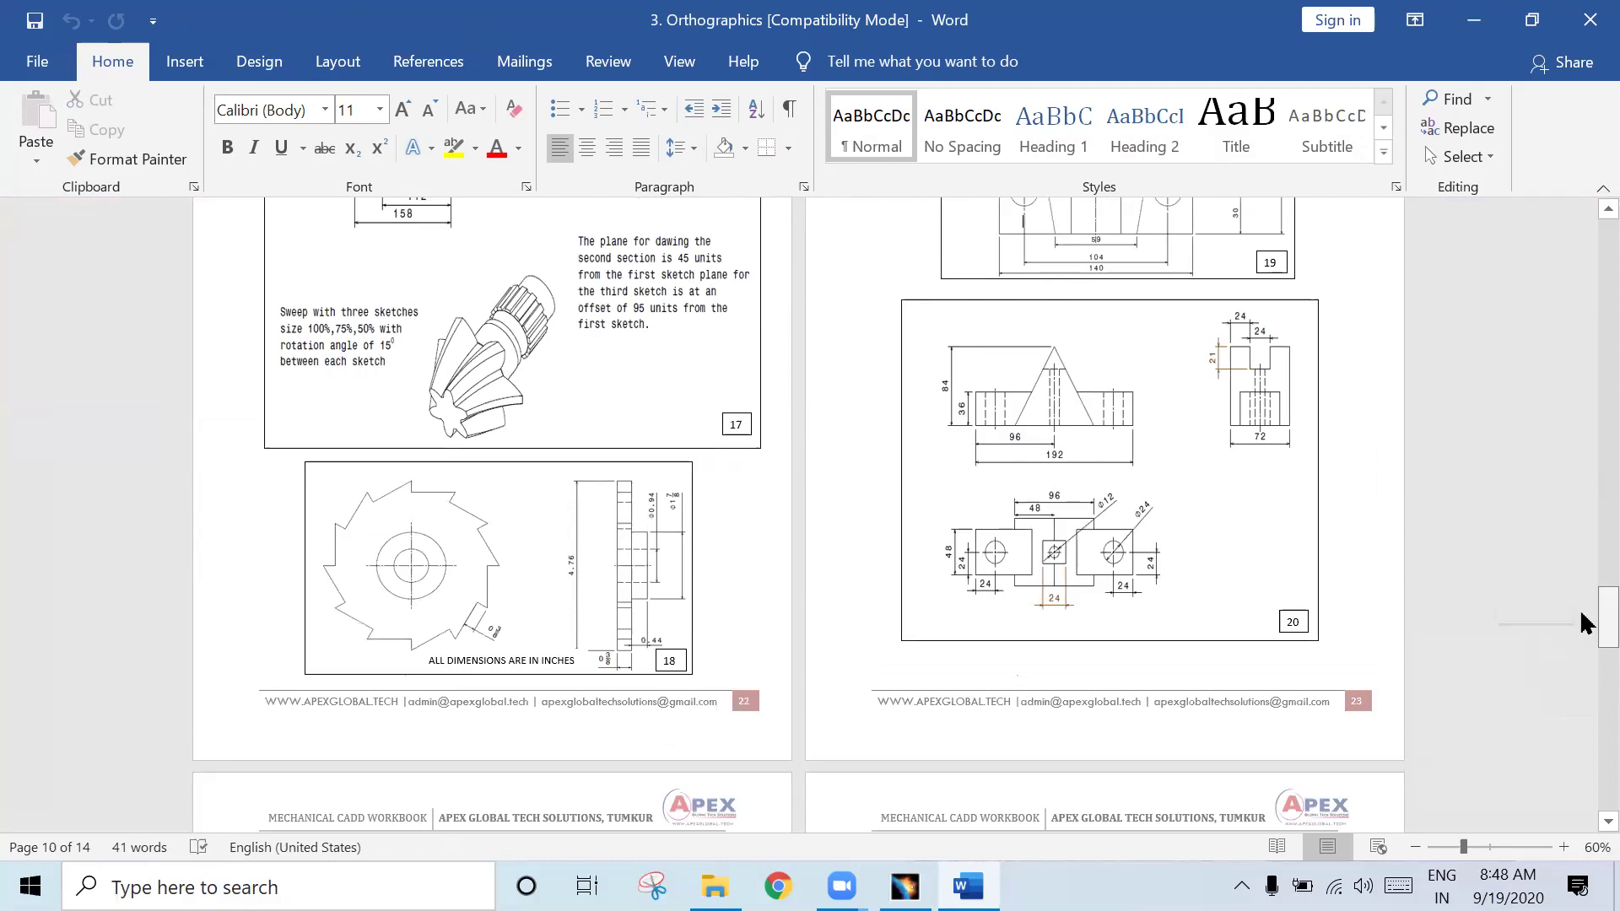
pyautogui.click(1609, 620)
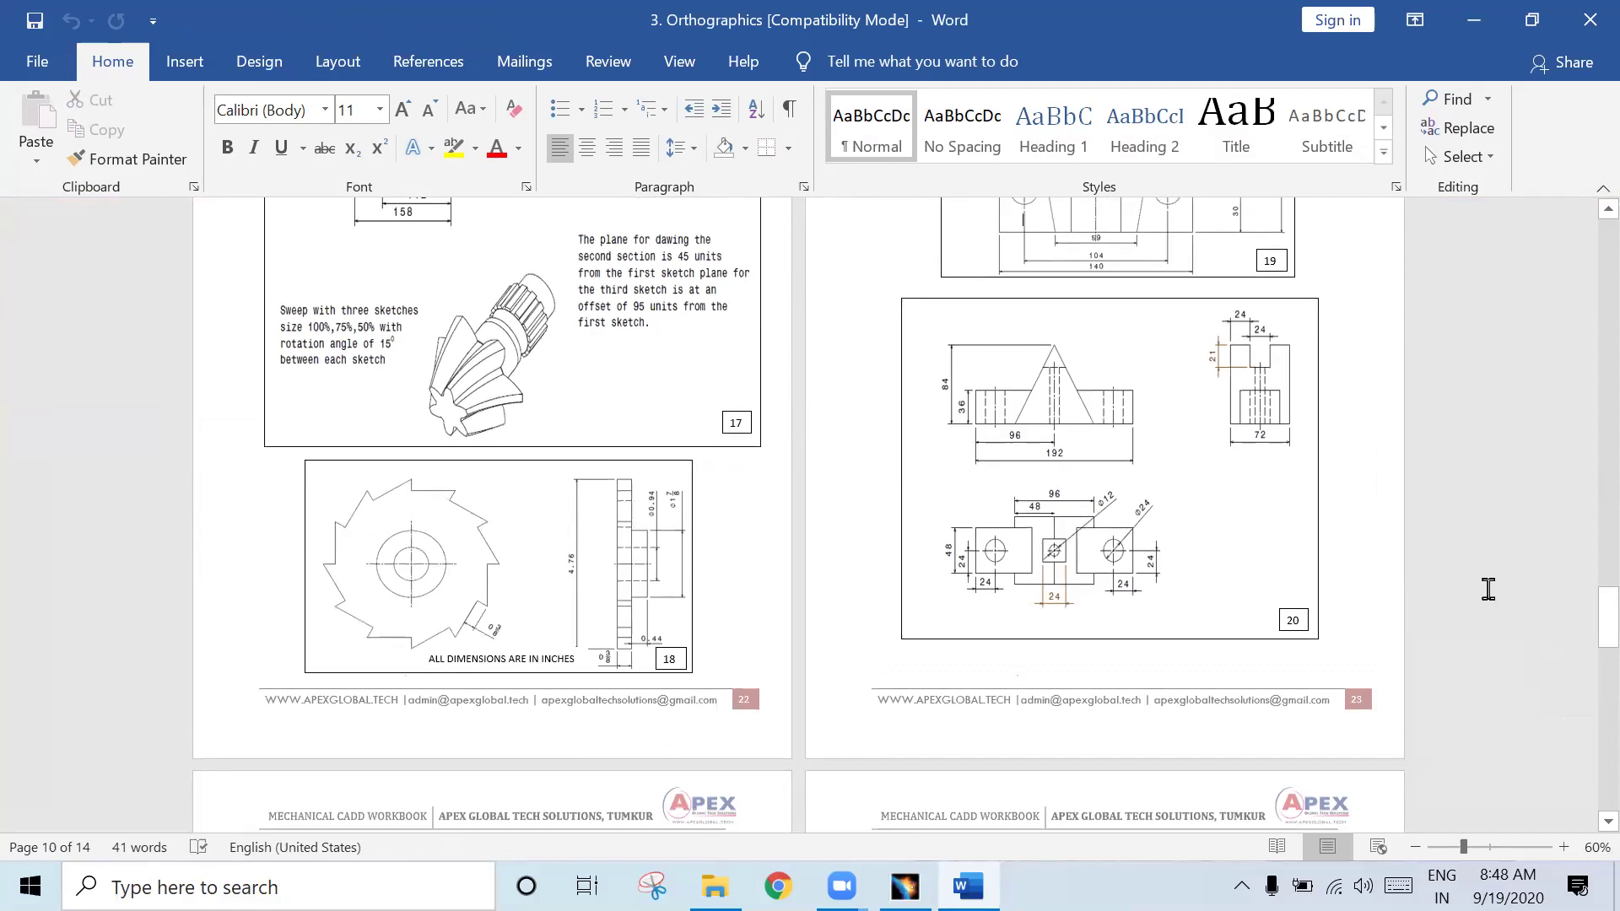
pyautogui.middleClick(1489, 589)
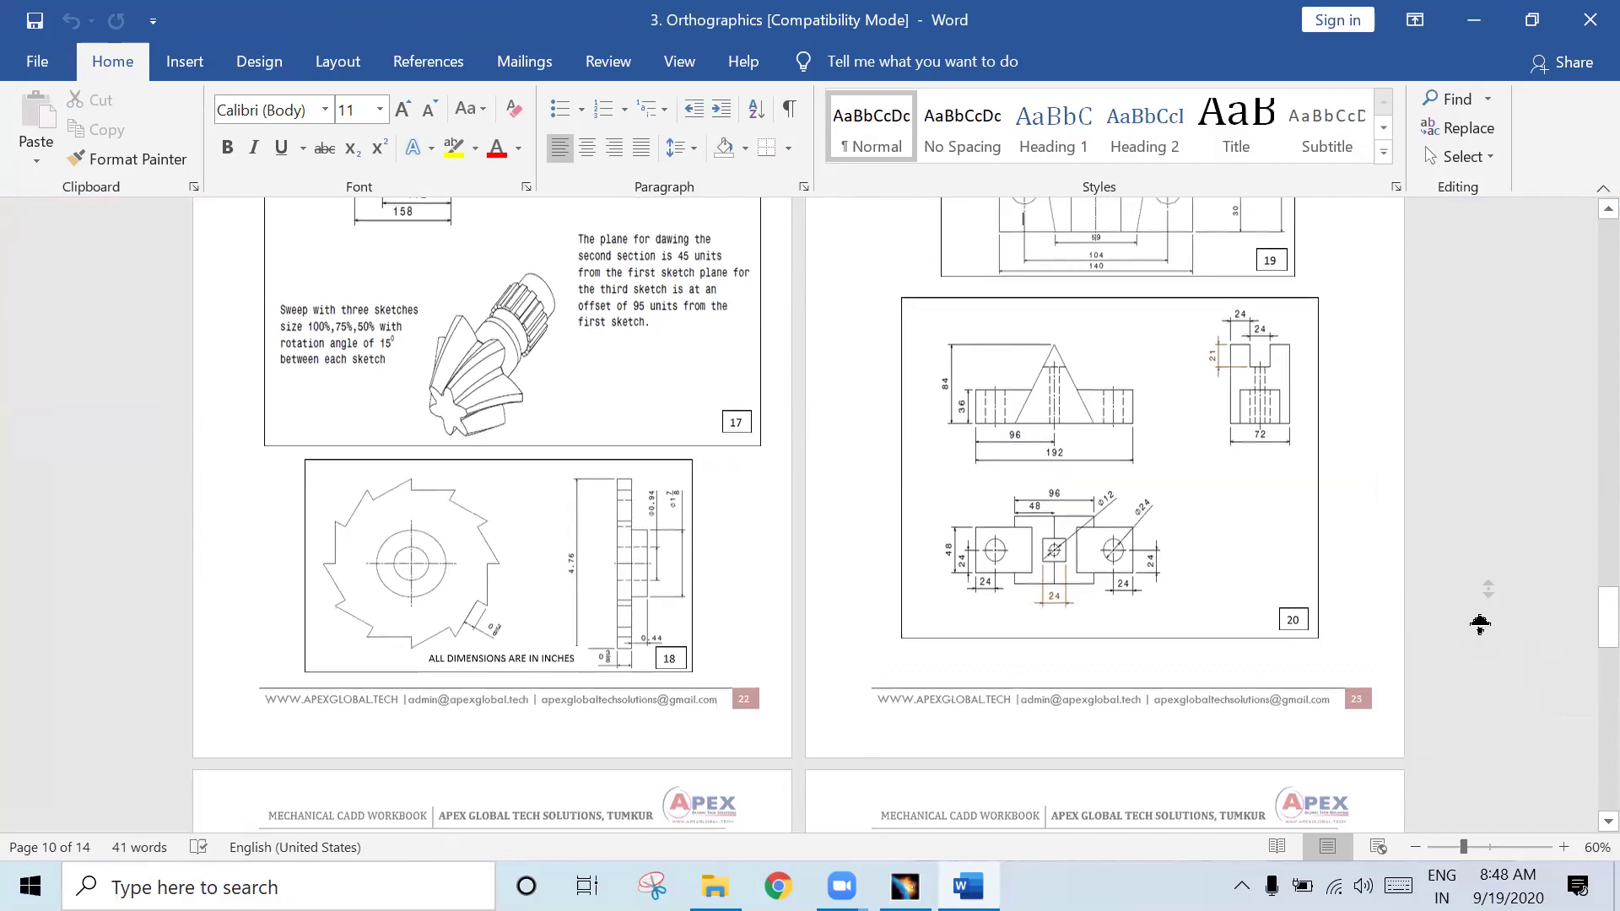
# Step: Adjust the zoom slider so exercise drawing 20 appears enlarged
pyautogui.click(1462, 847)
pyautogui.moveTo(1468, 852); pyautogui.dragTo(1450, 850)
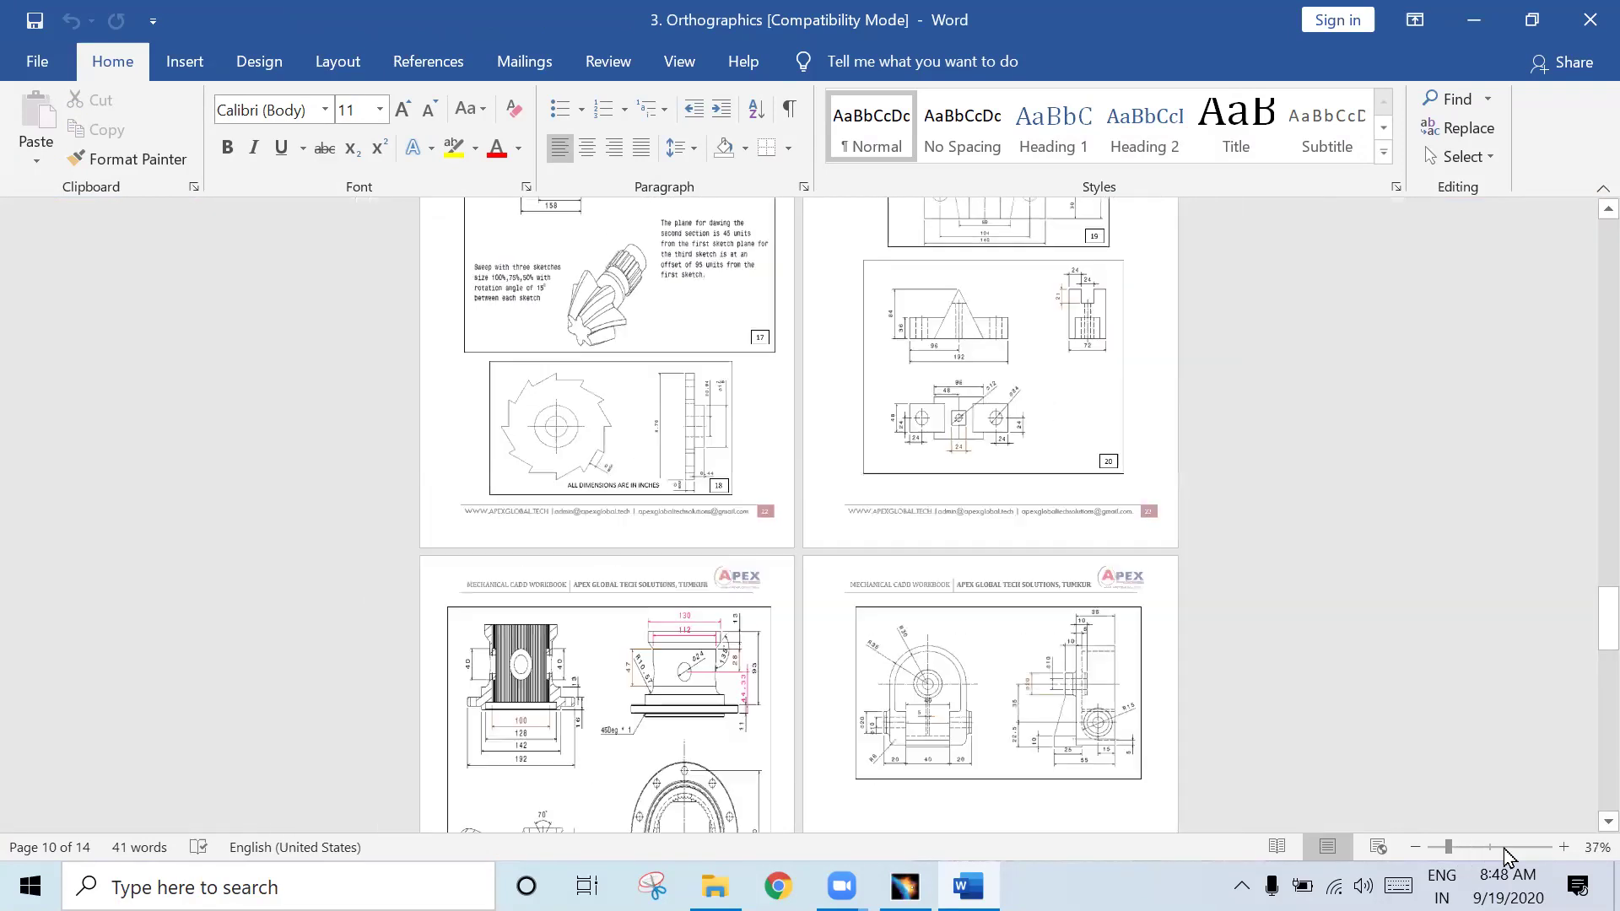
pyautogui.click(1562, 848)
pyautogui.click(1563, 848)
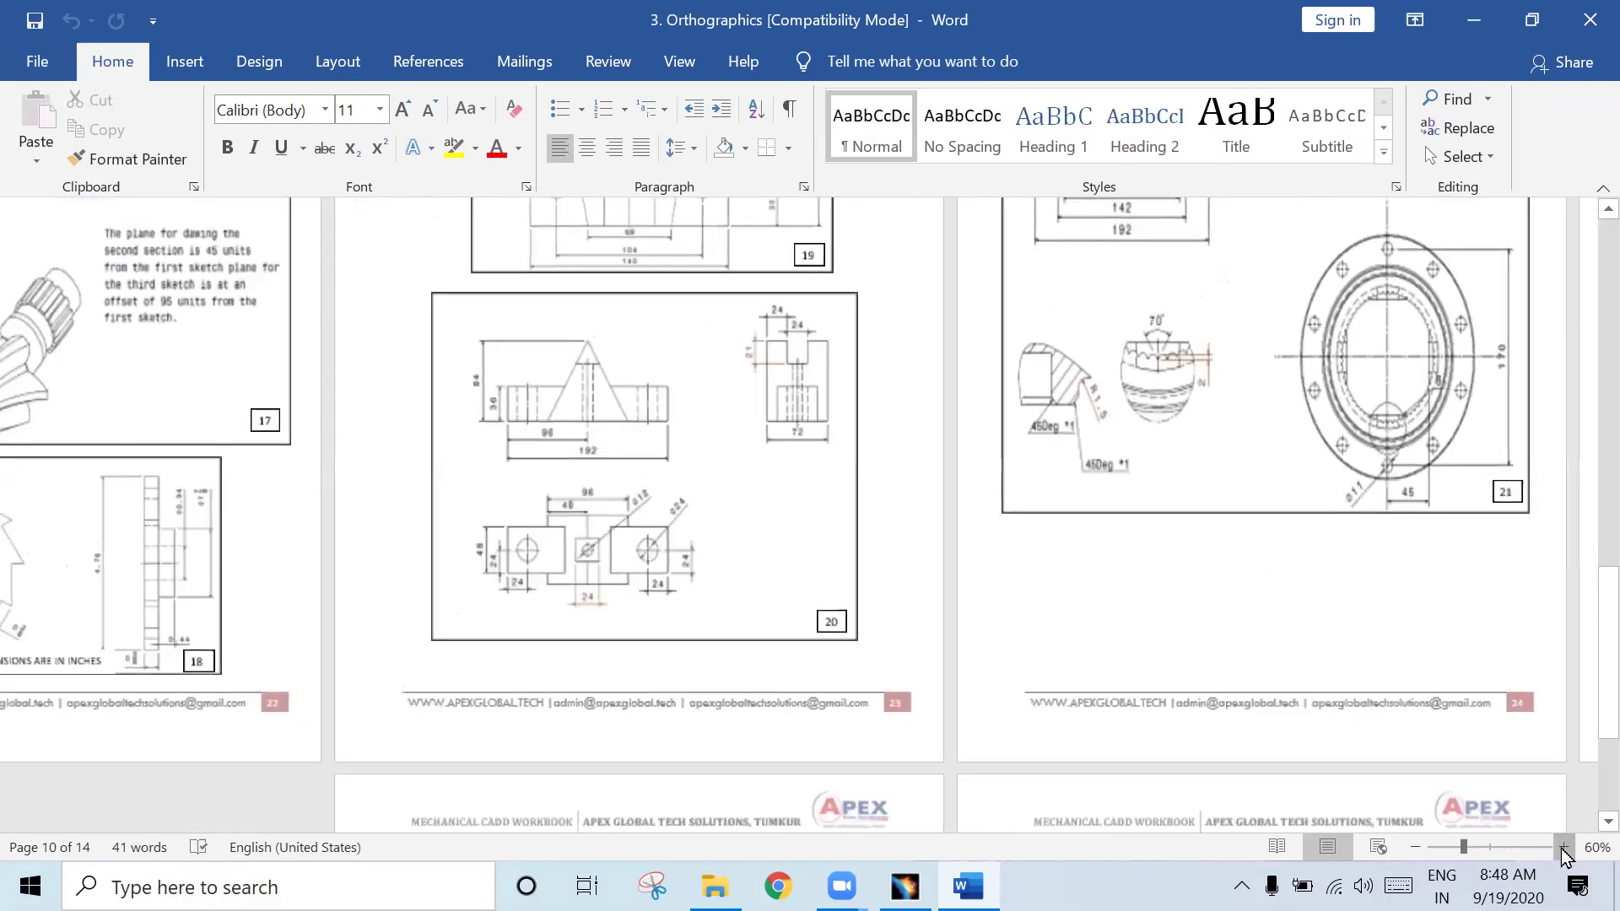
pyautogui.click(1562, 848)
pyautogui.click(1563, 848)
pyautogui.click(1562, 848)
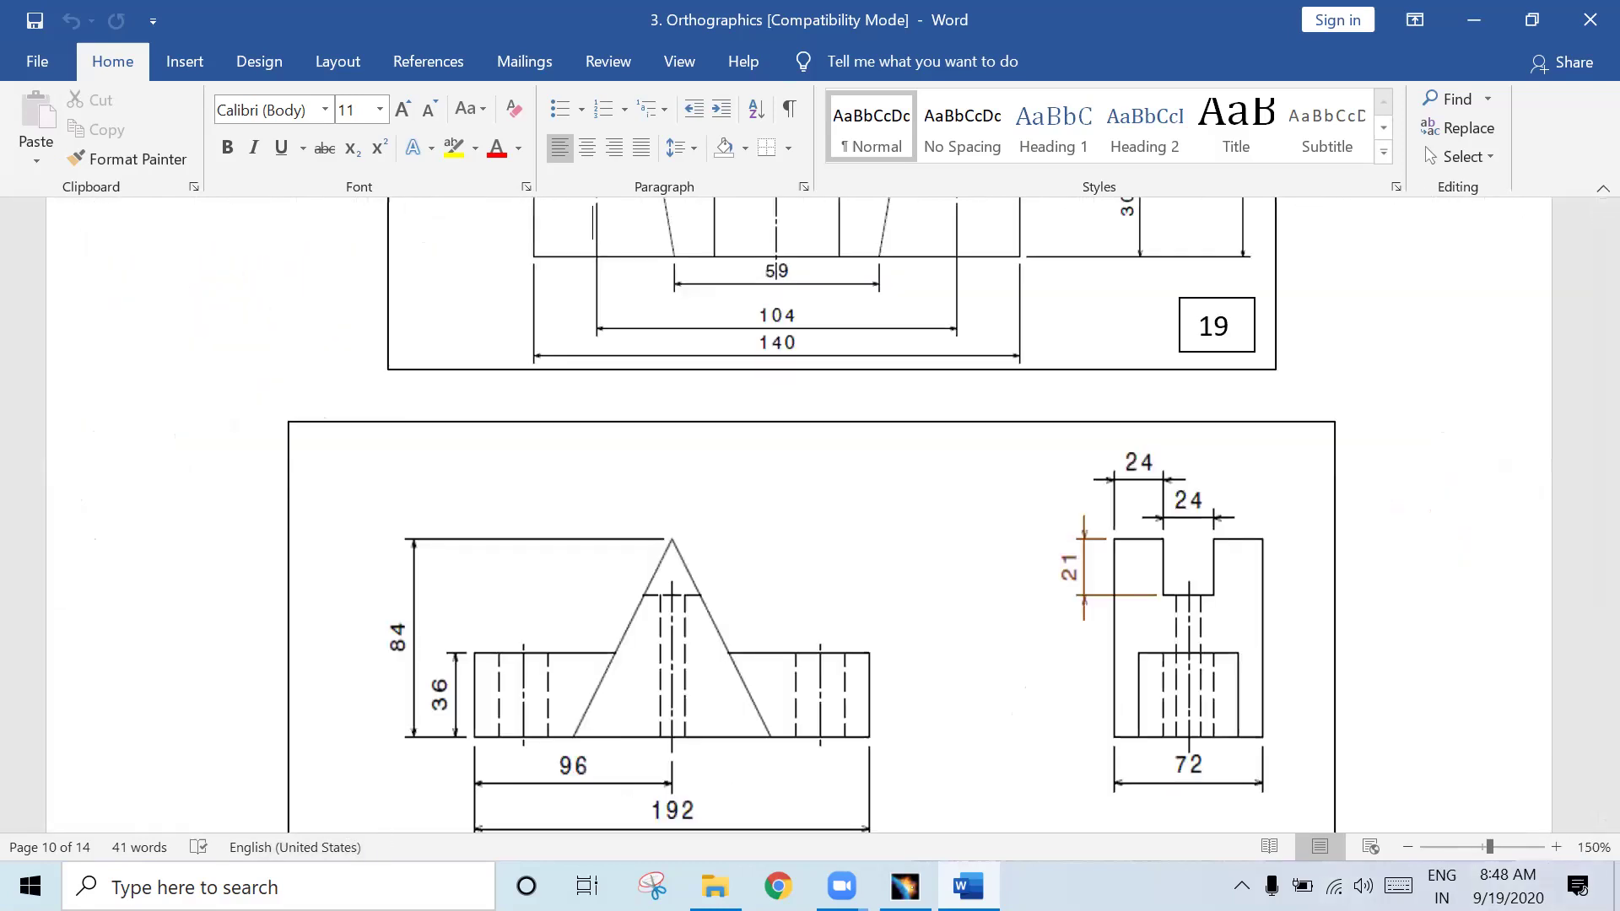
pyautogui.click(1555, 848)
pyautogui.click(1556, 847)
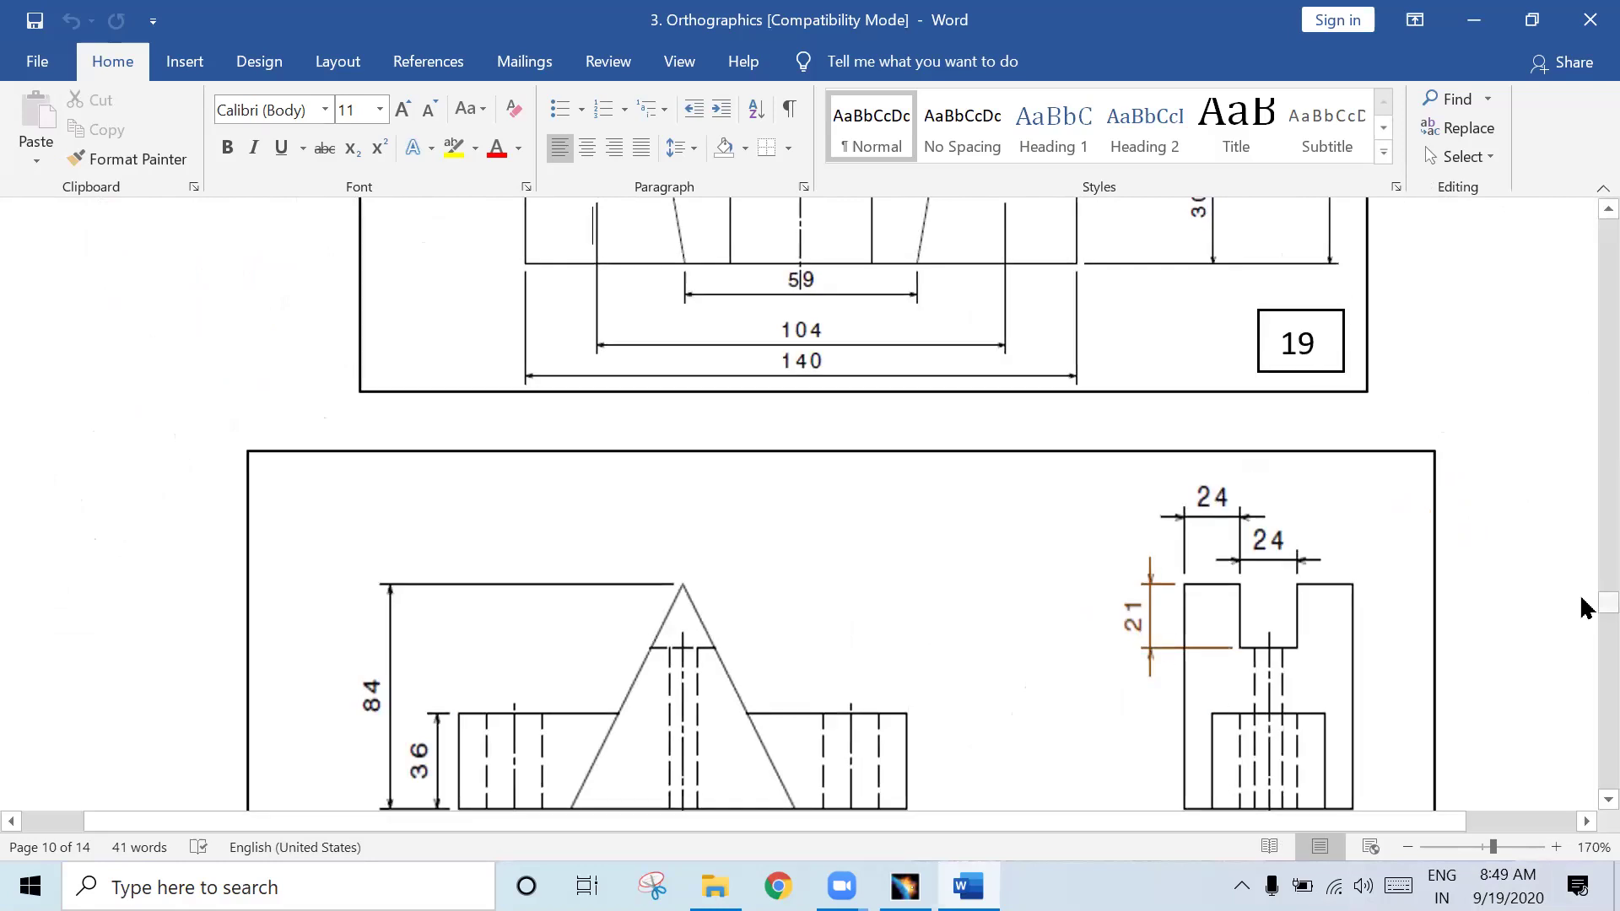
pyautogui.scroll(-5, 1586, 614)
pyautogui.click(1408, 847)
pyautogui.click(1408, 847)
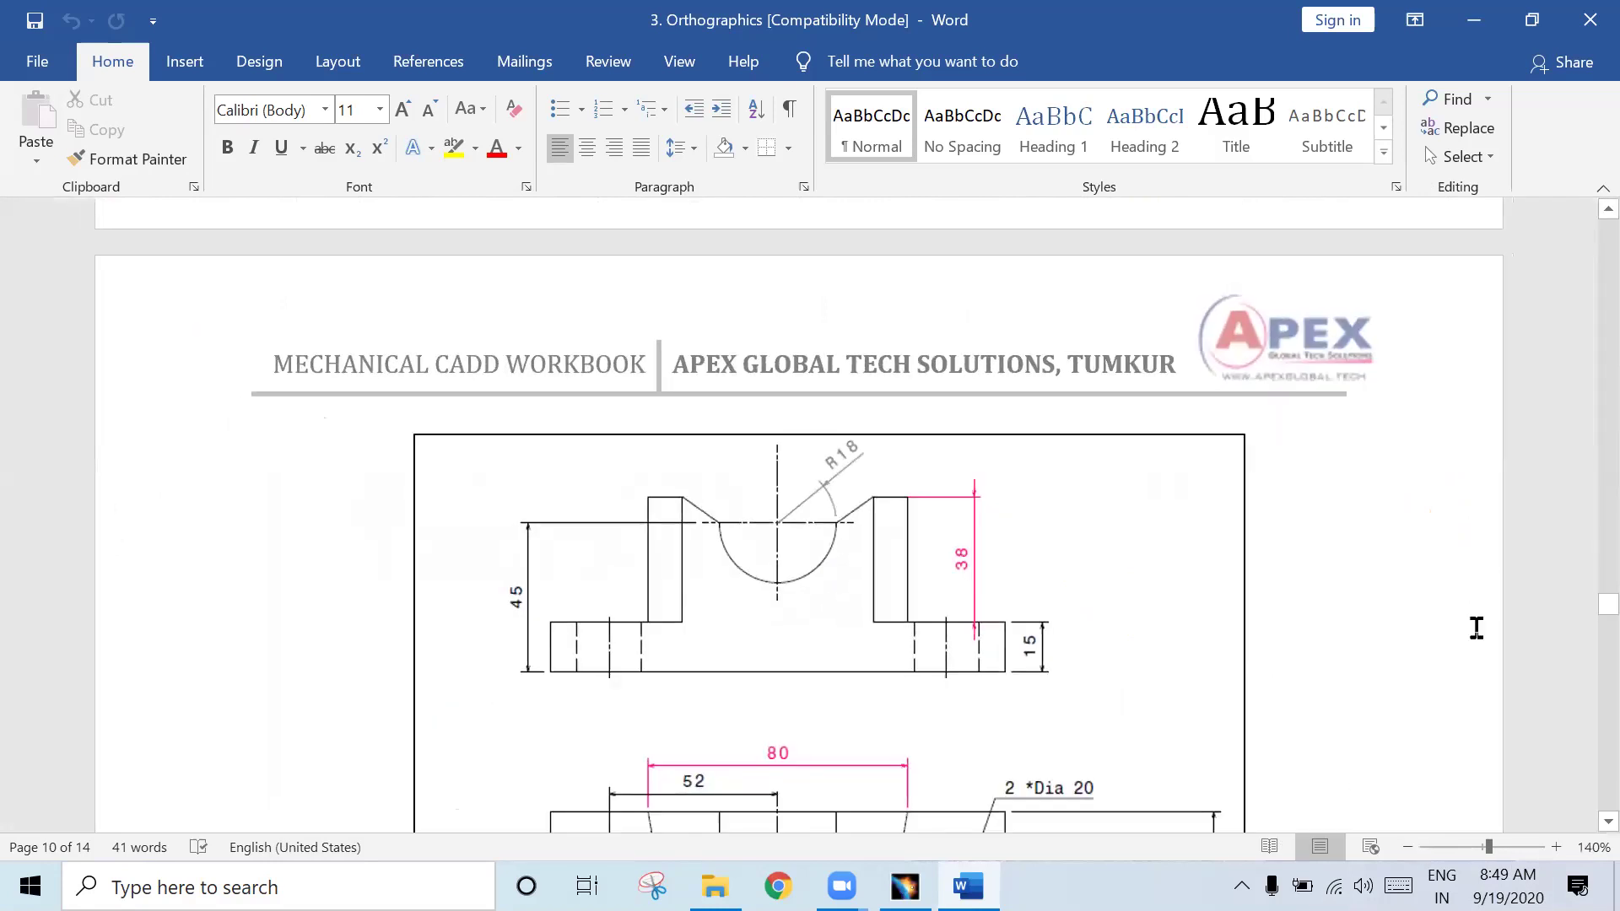
pyautogui.moveTo(1584, 622); pyautogui.dragTo(1586, 639)
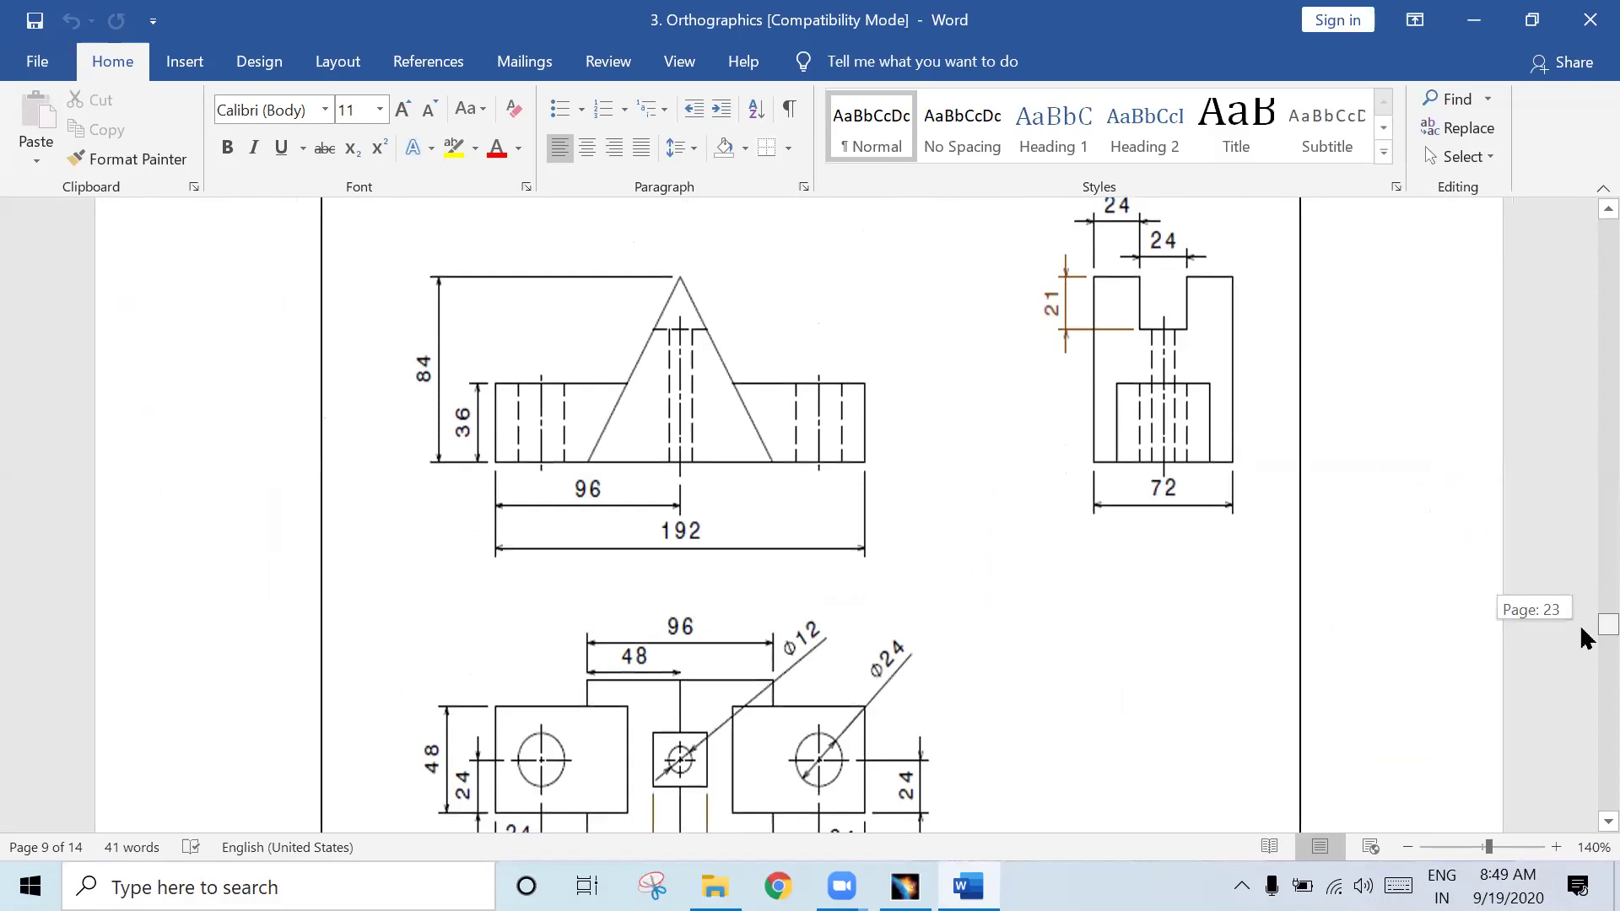
pyautogui.click(1408, 847)
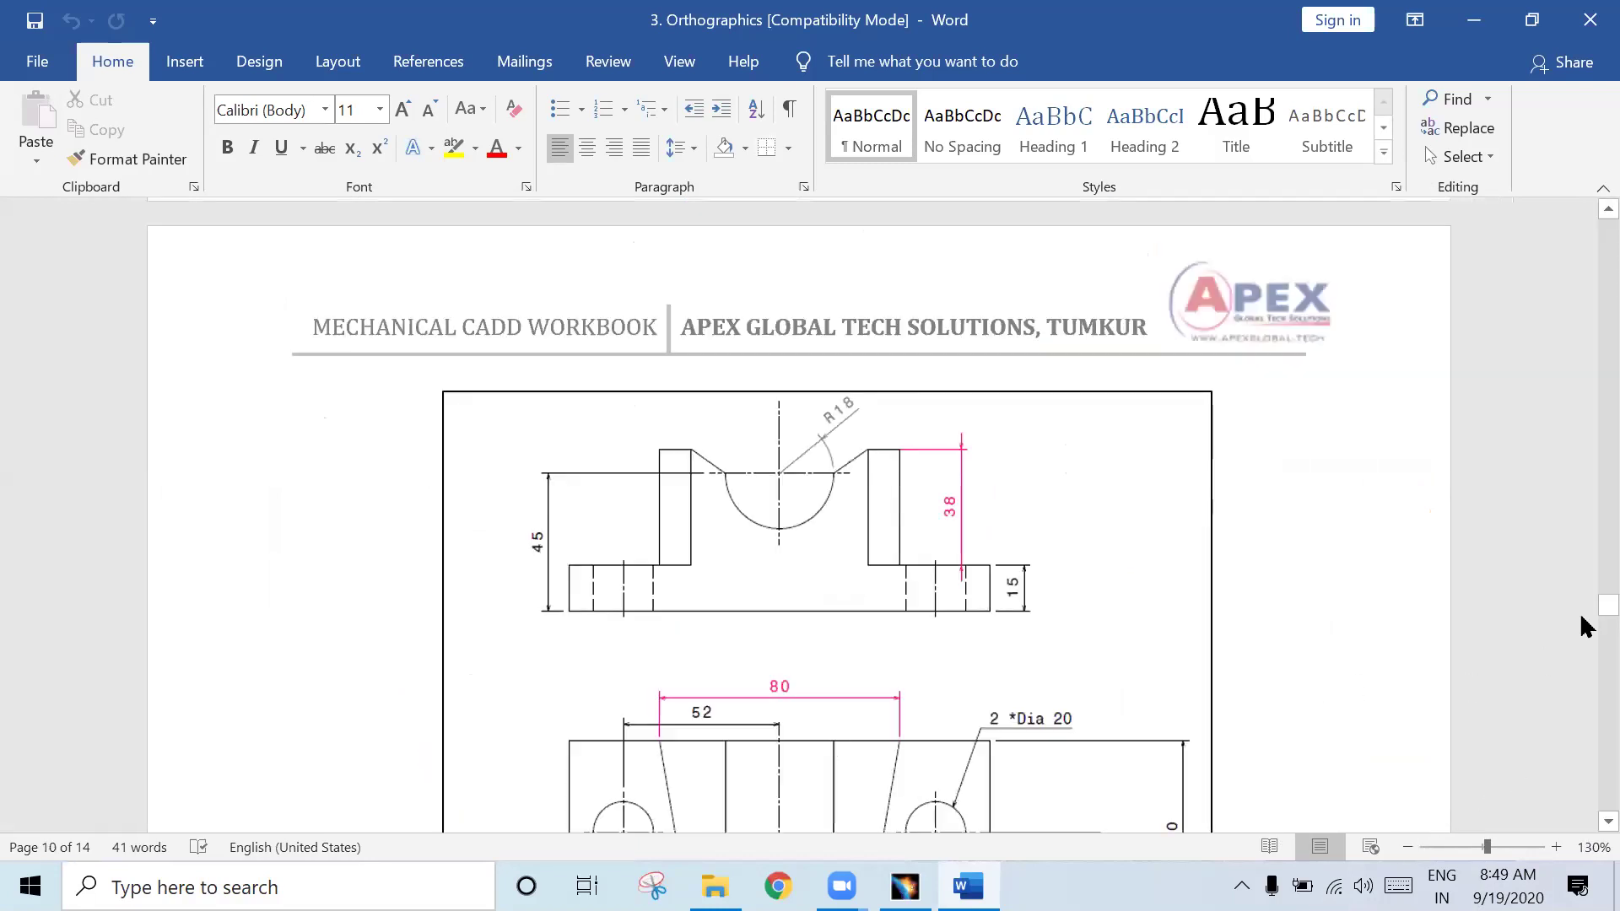
pyautogui.moveTo(1583, 617); pyautogui.dragTo(1584, 647)
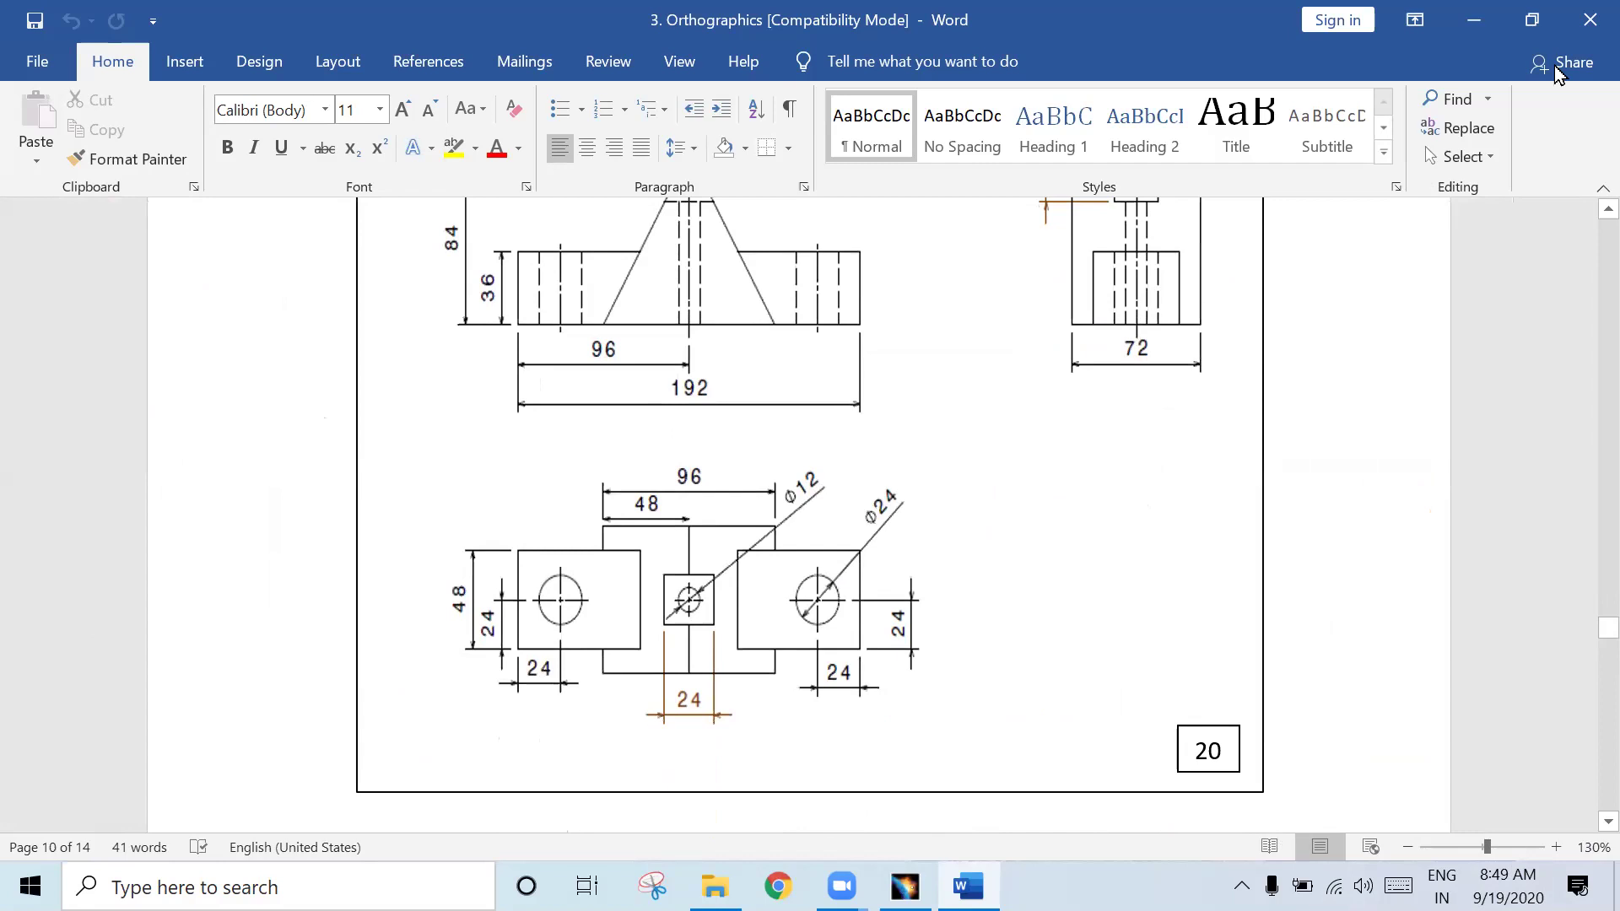
pyautogui.click(1532, 19)
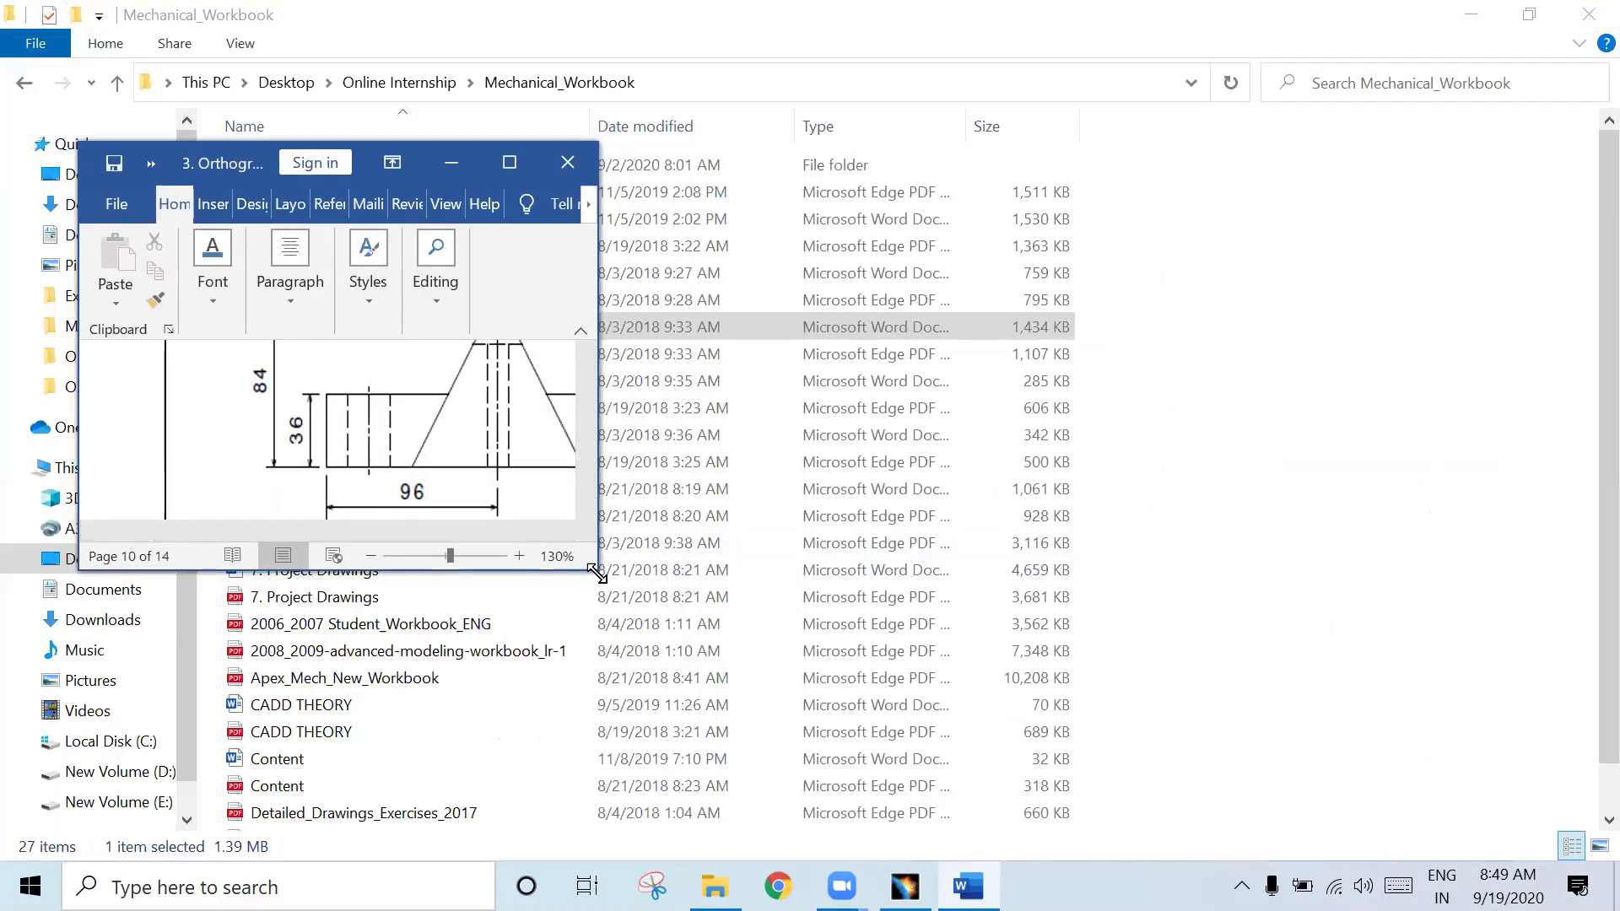
# Step: Dock Word as a narrow full-height window on the left, showing drawing 20 at 90% zoom
pyautogui.moveTo(596, 574); pyautogui.dragTo(648, 859)
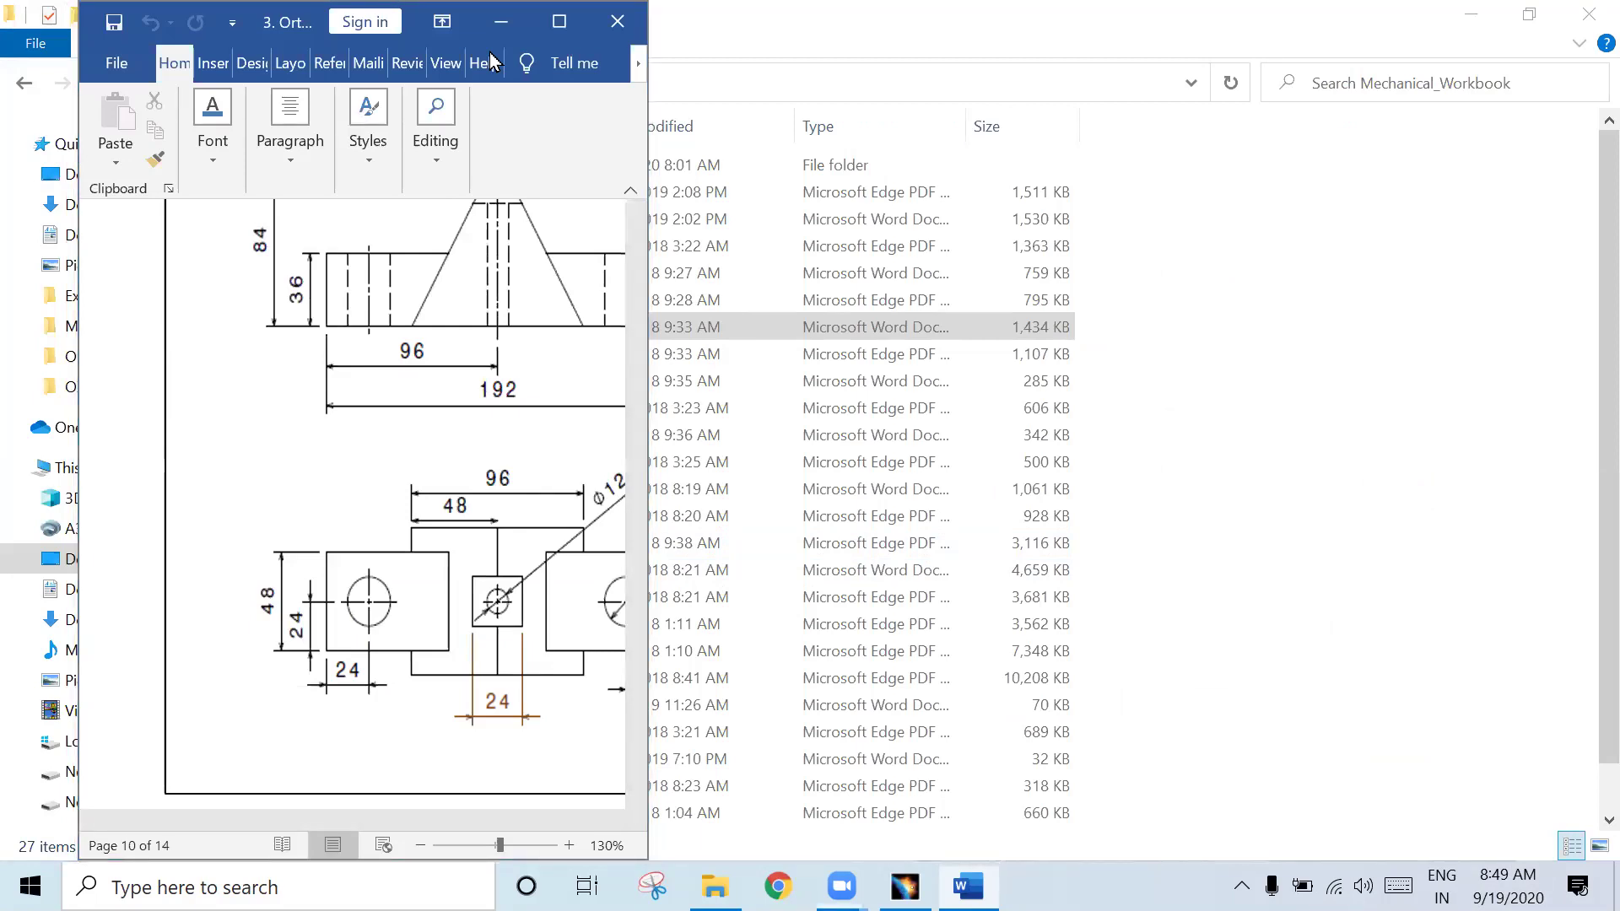
pyautogui.moveTo(414, 21); pyautogui.dragTo(334, 21)
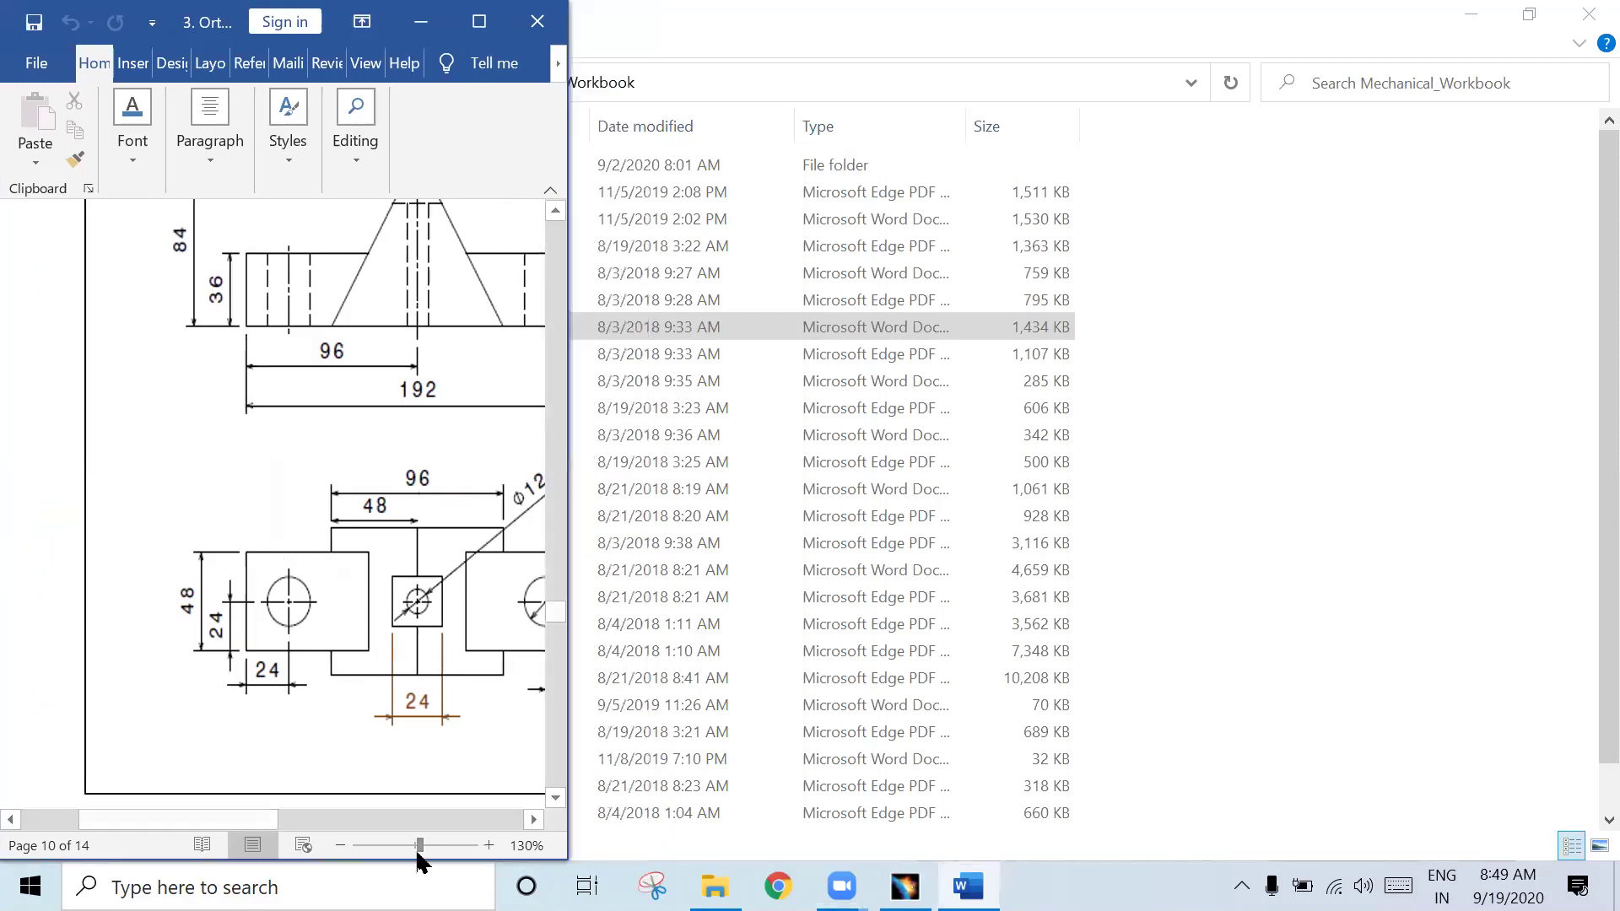
pyautogui.click(341, 844)
pyautogui.click(341, 844)
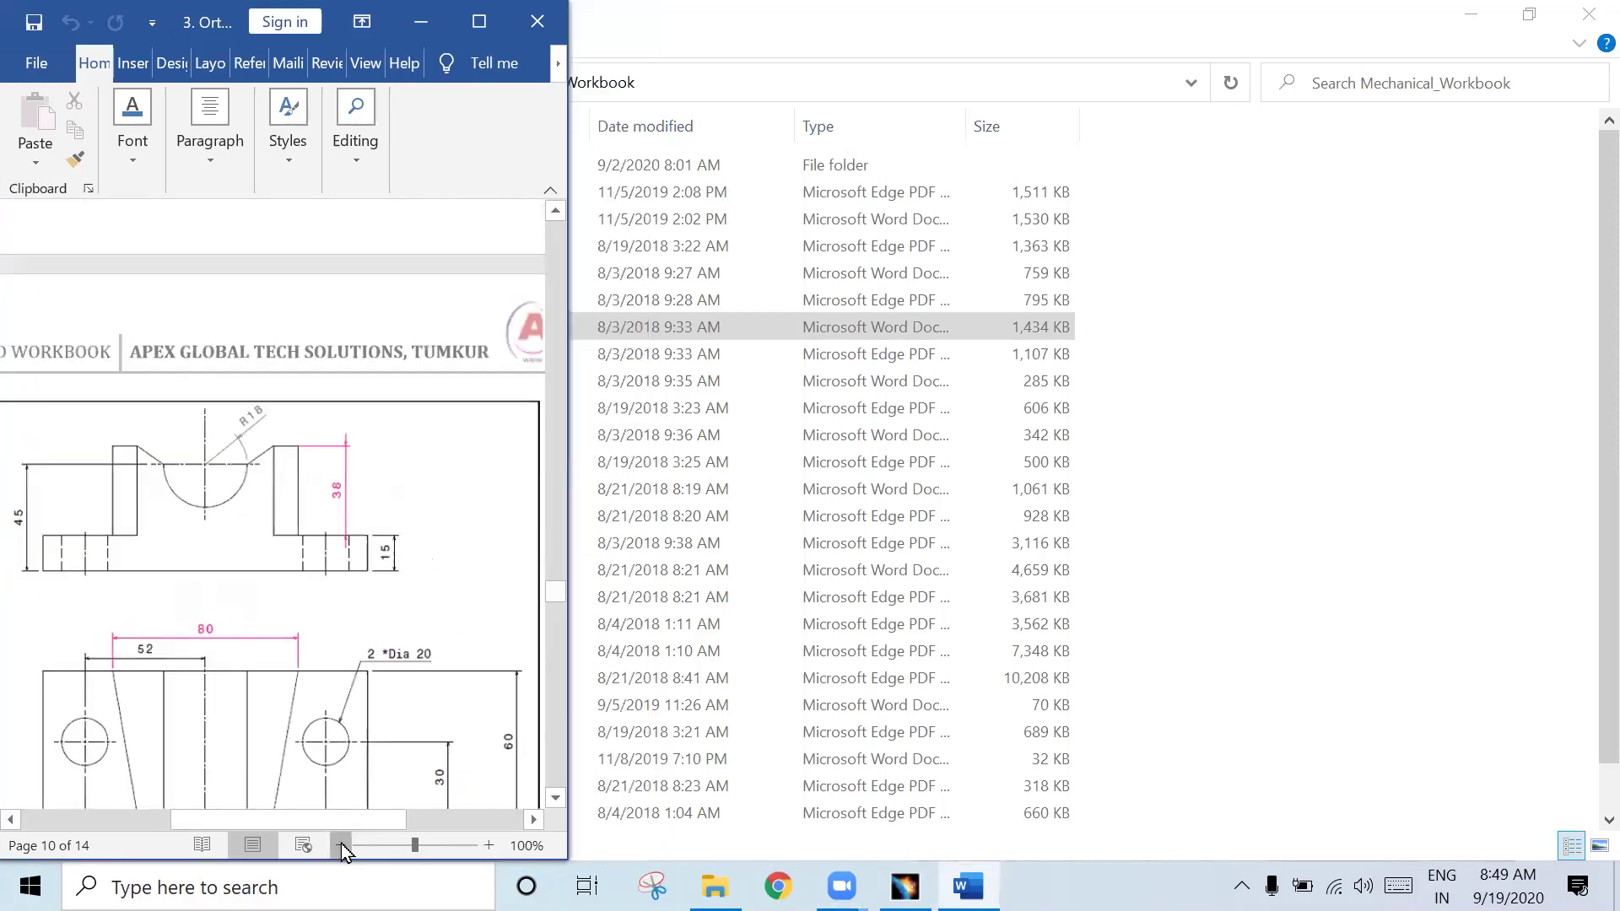
pyautogui.click(554, 798)
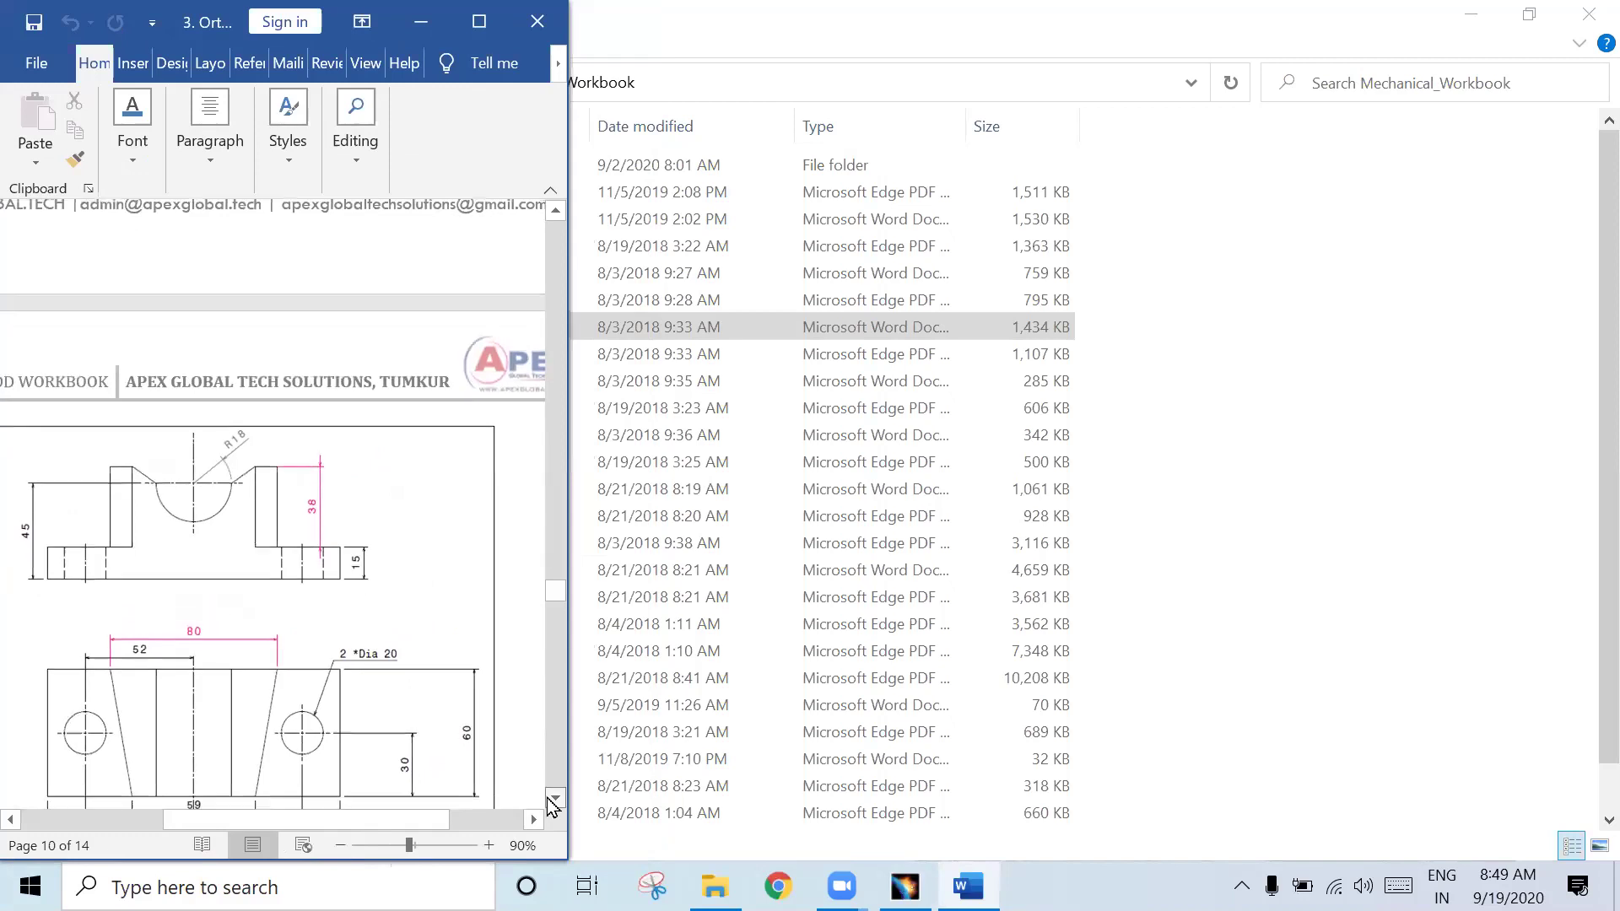
pyautogui.click(555, 798)
pyautogui.click(554, 798)
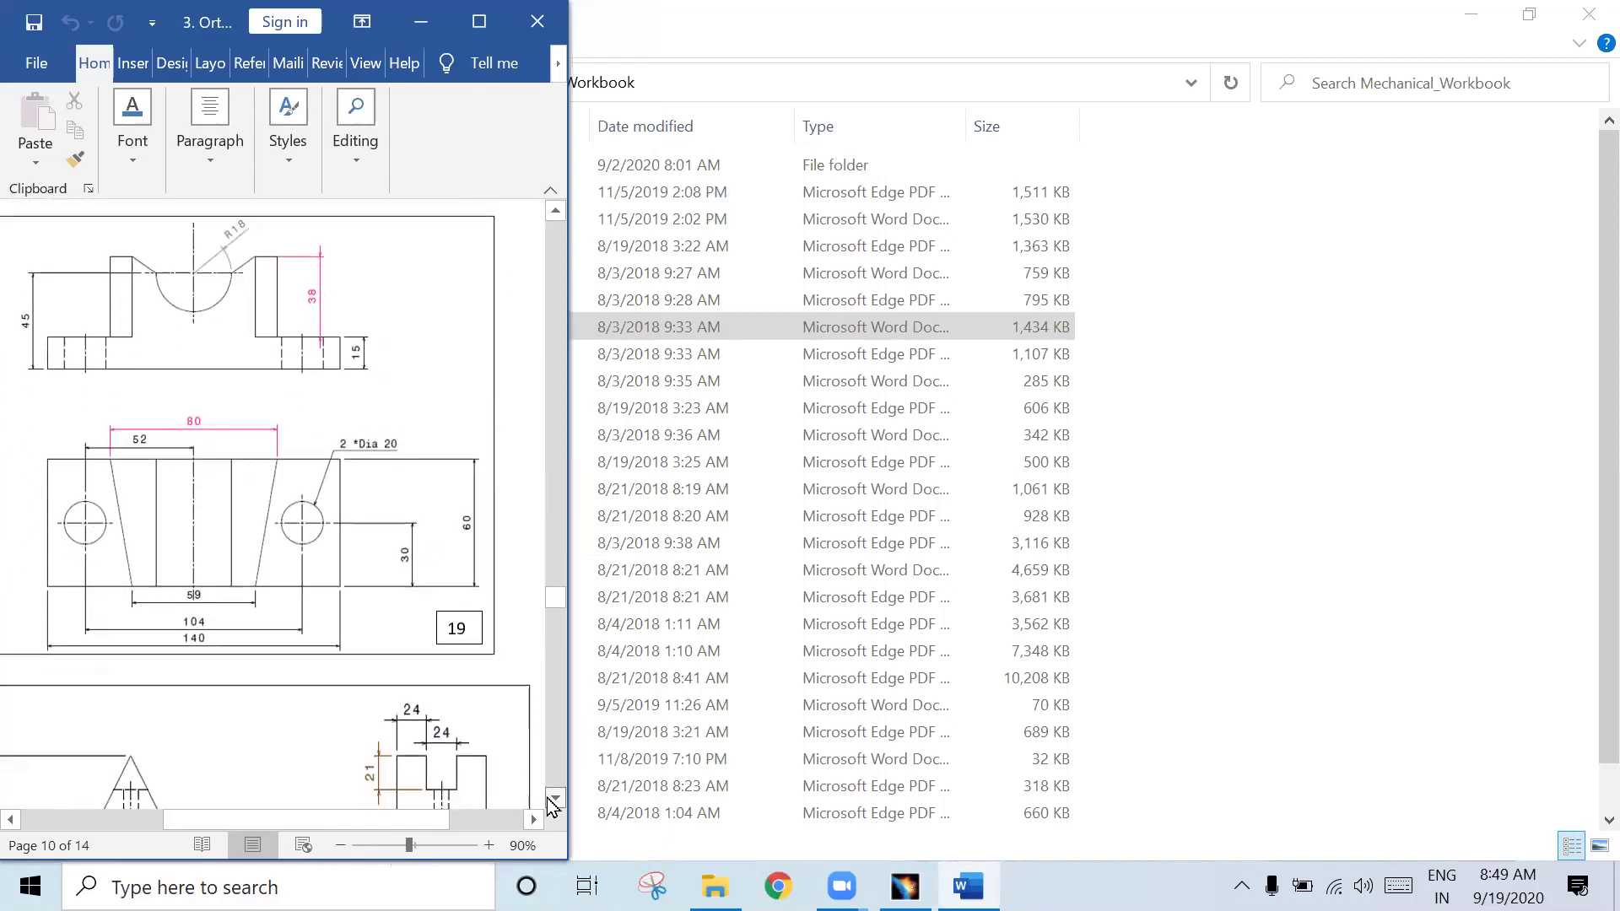
pyautogui.click(554, 798)
pyautogui.click(555, 798)
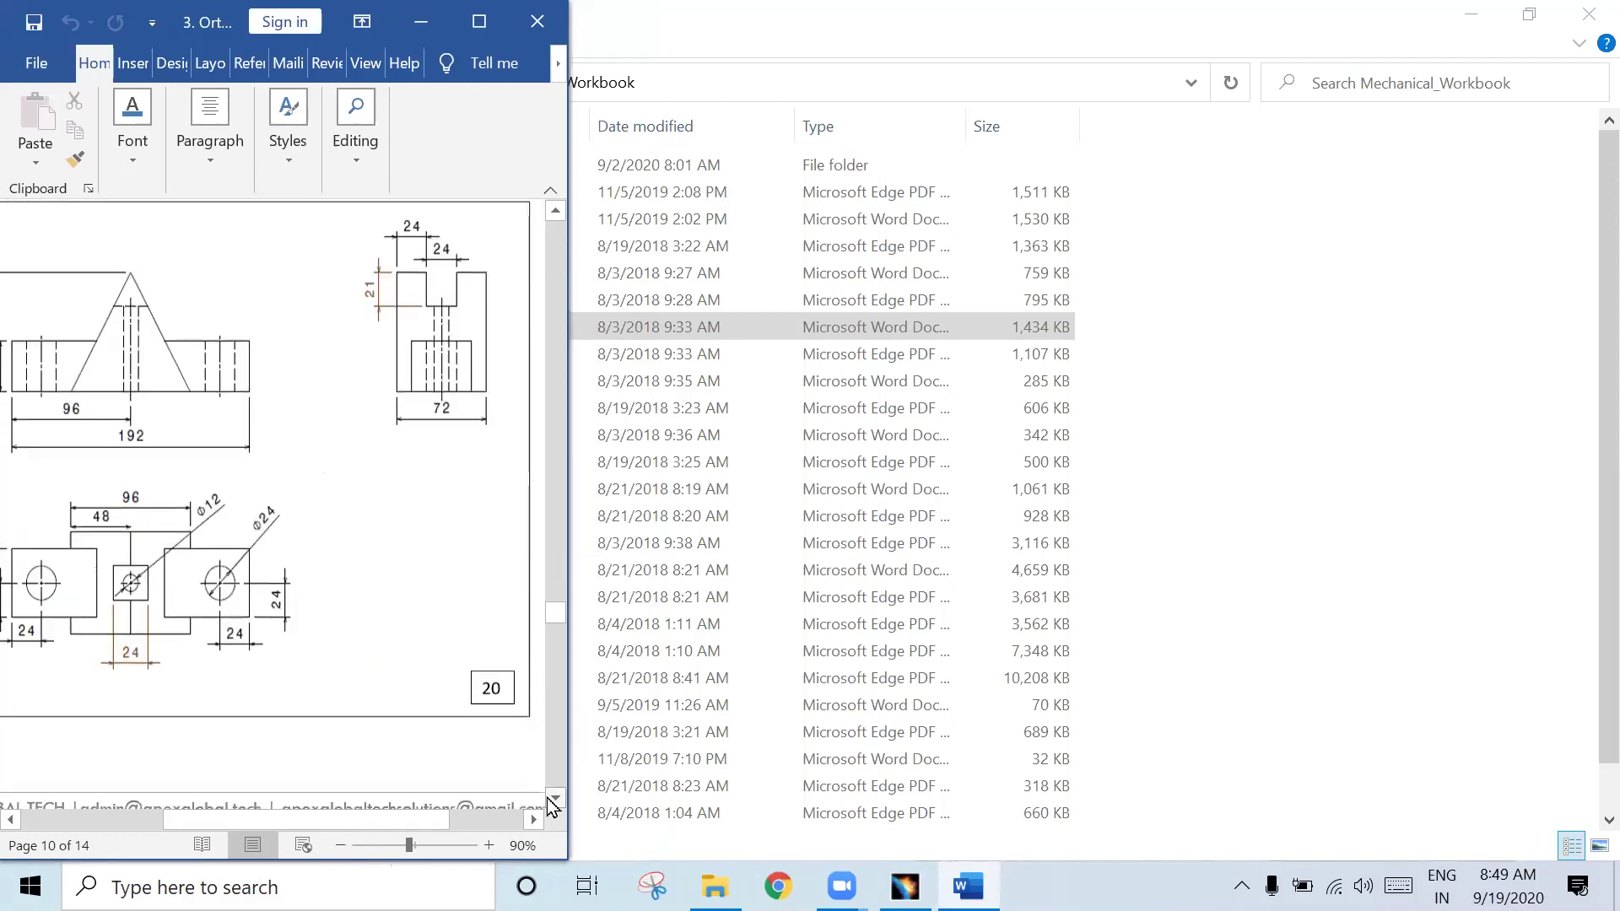
pyautogui.click(554, 211)
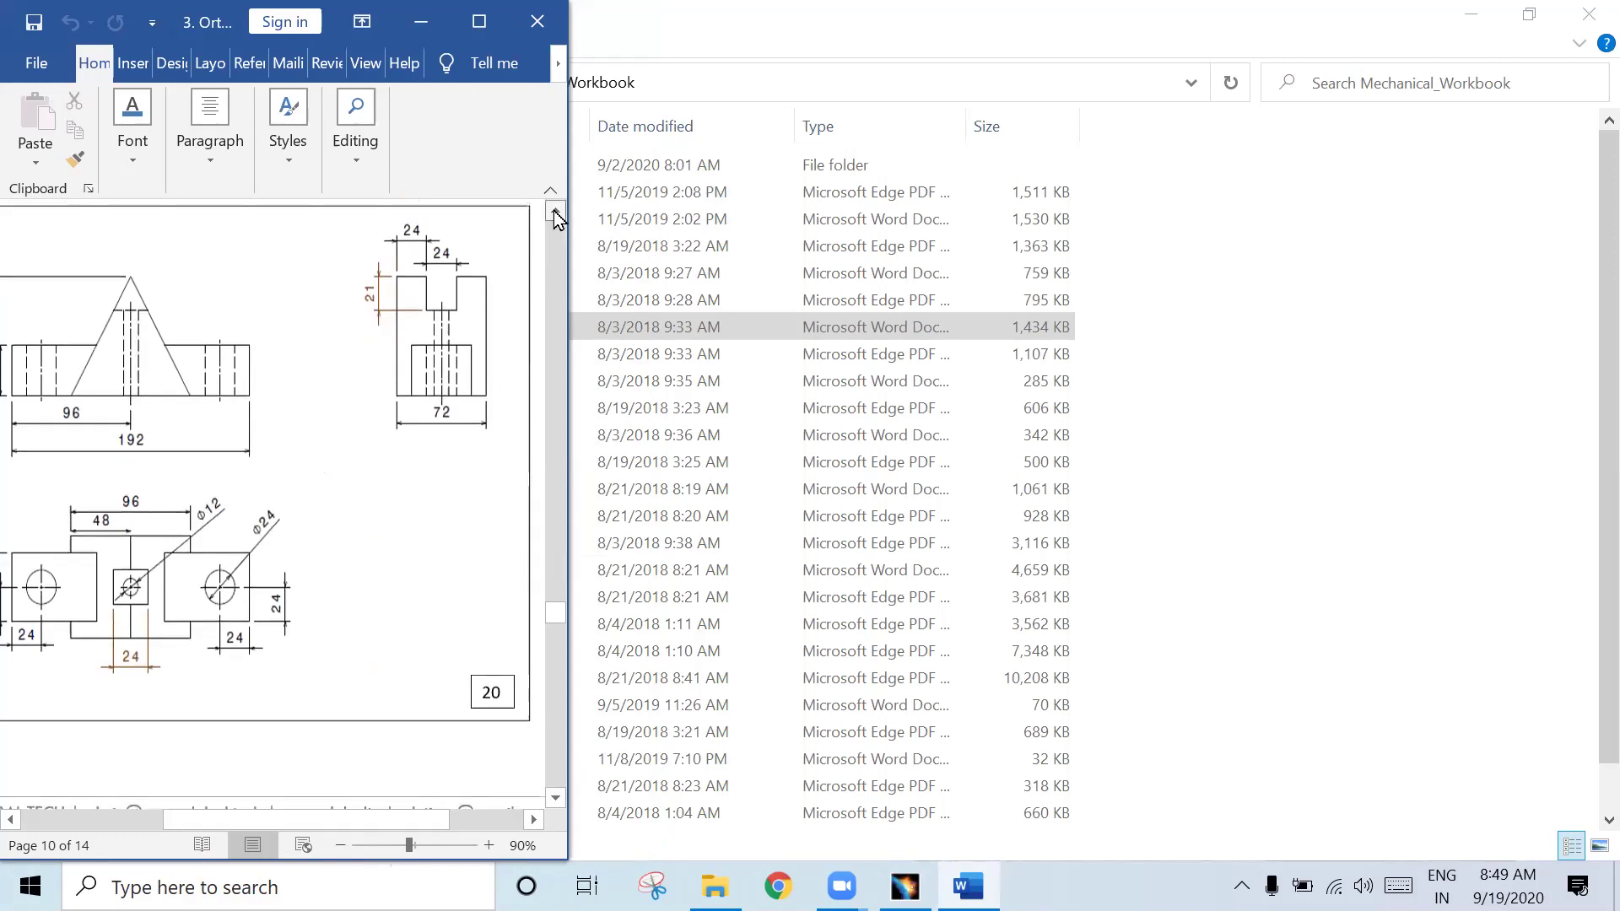
# Step: Zoom Word to 80% and restore the CATIA Part1 window on the right
pyautogui.click(346, 846)
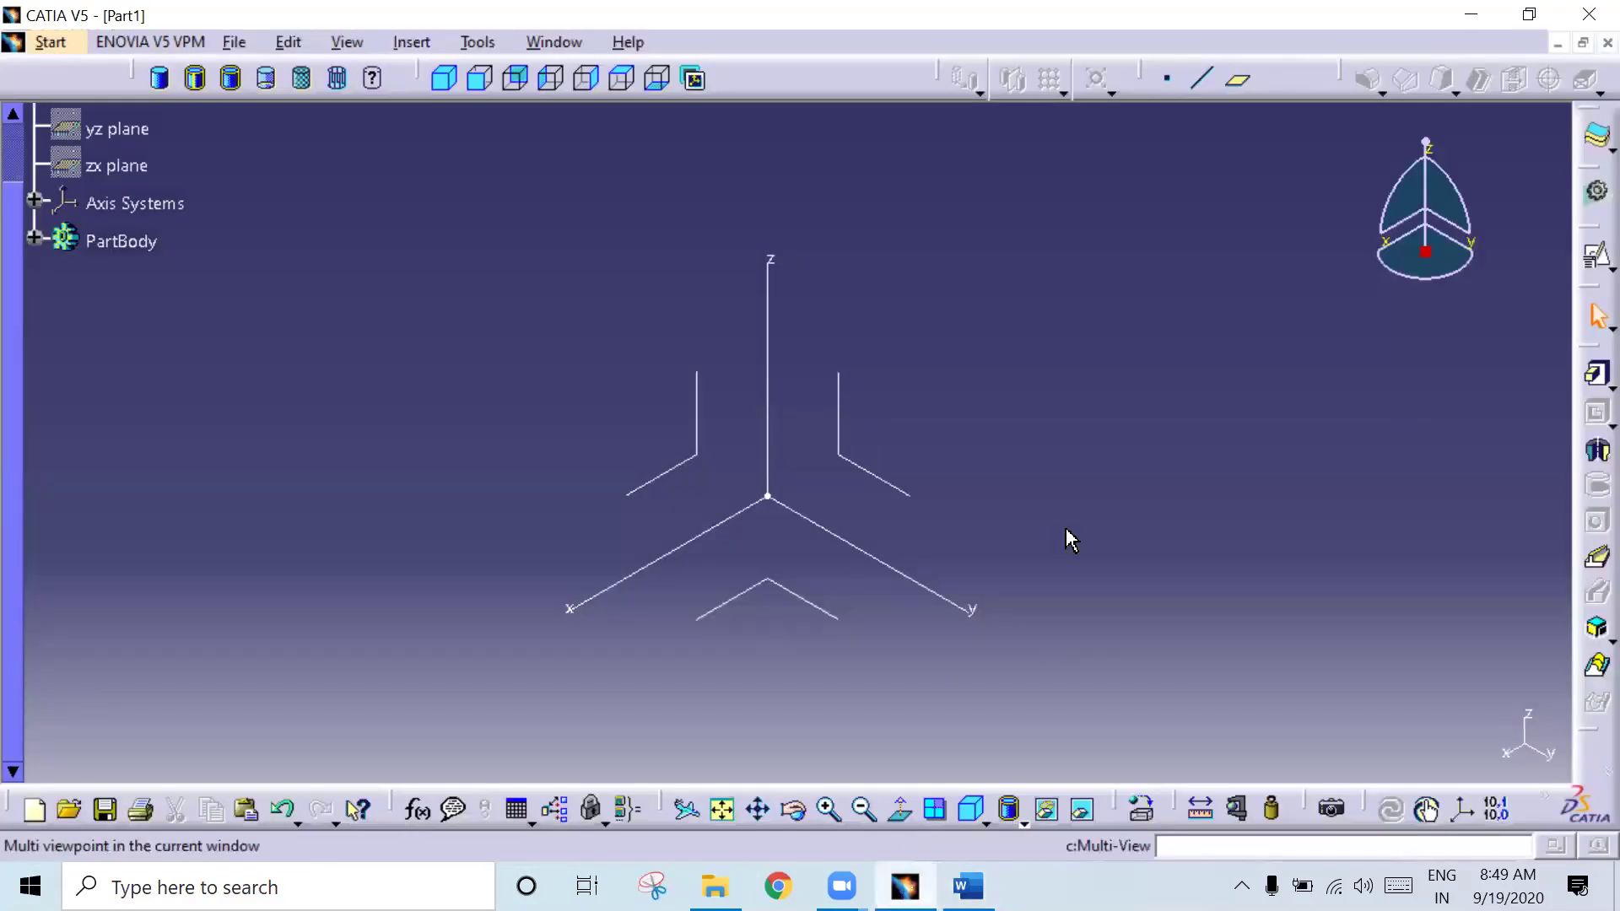
pyautogui.click(1562, 12)
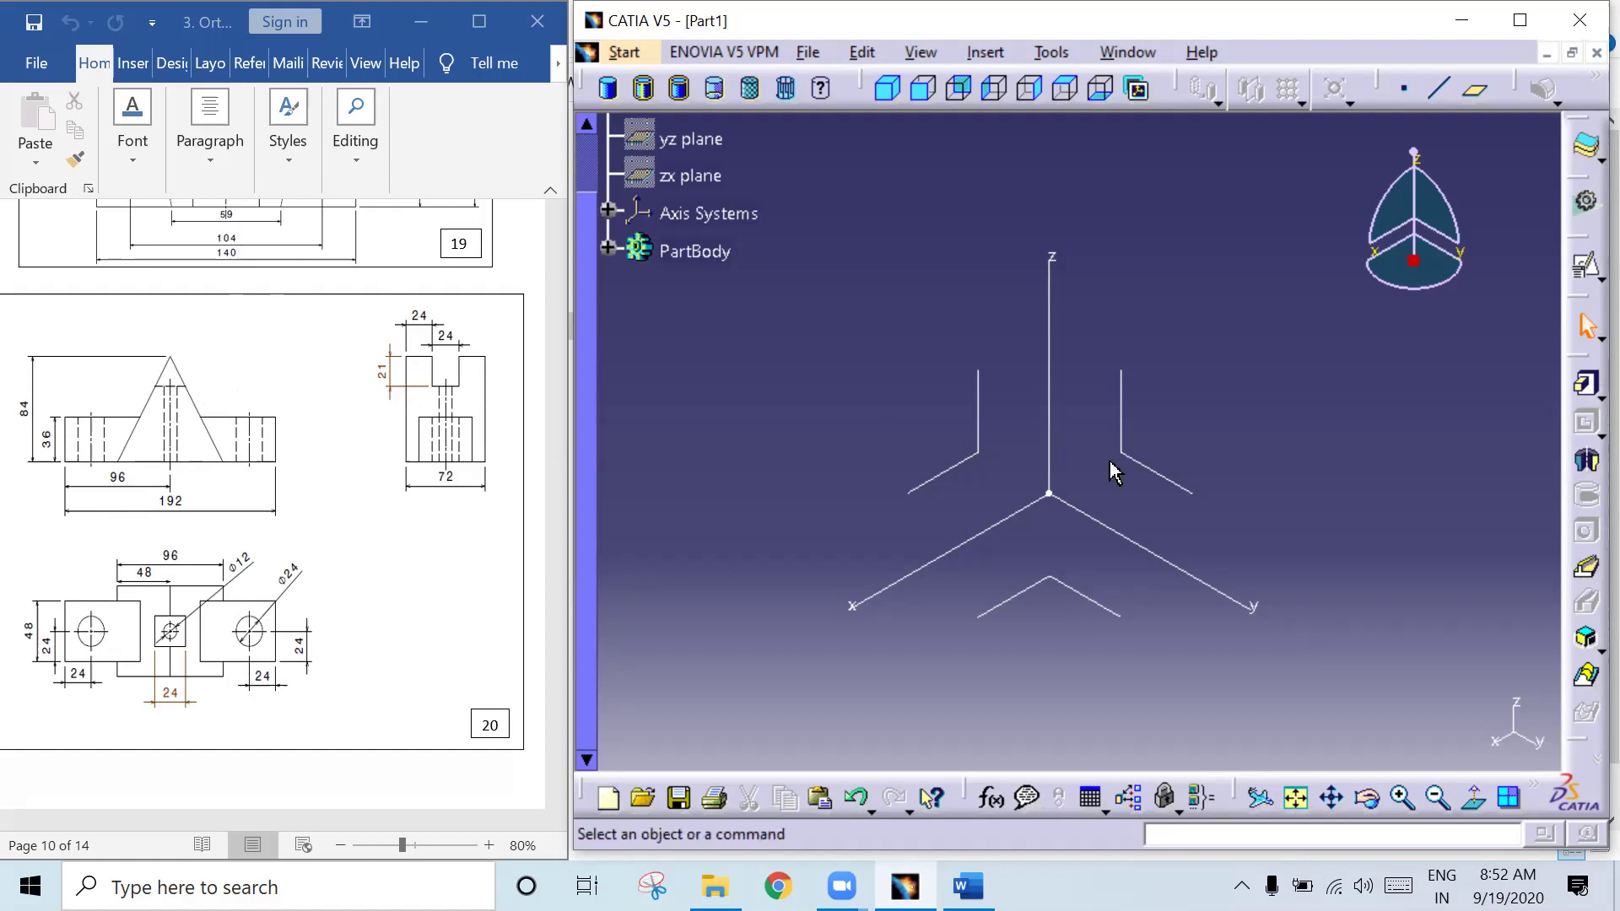
# Step: Sketch a closed triangle profile on the YZ plane, apex on the vertical axis
pyautogui.click(1162, 478)
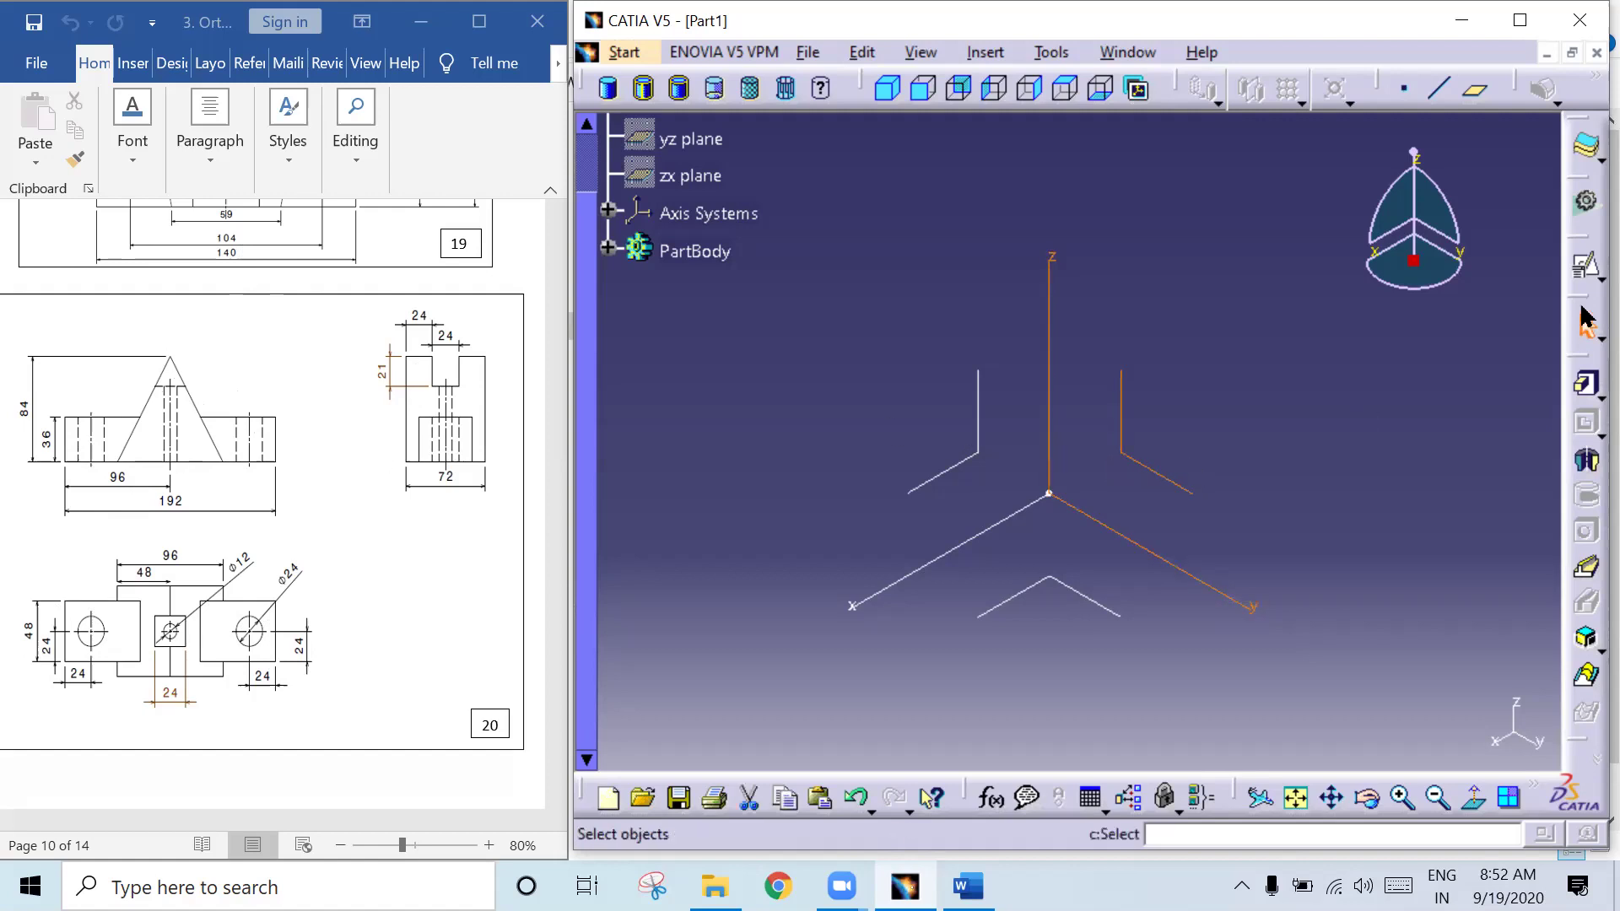
pyautogui.click(1583, 268)
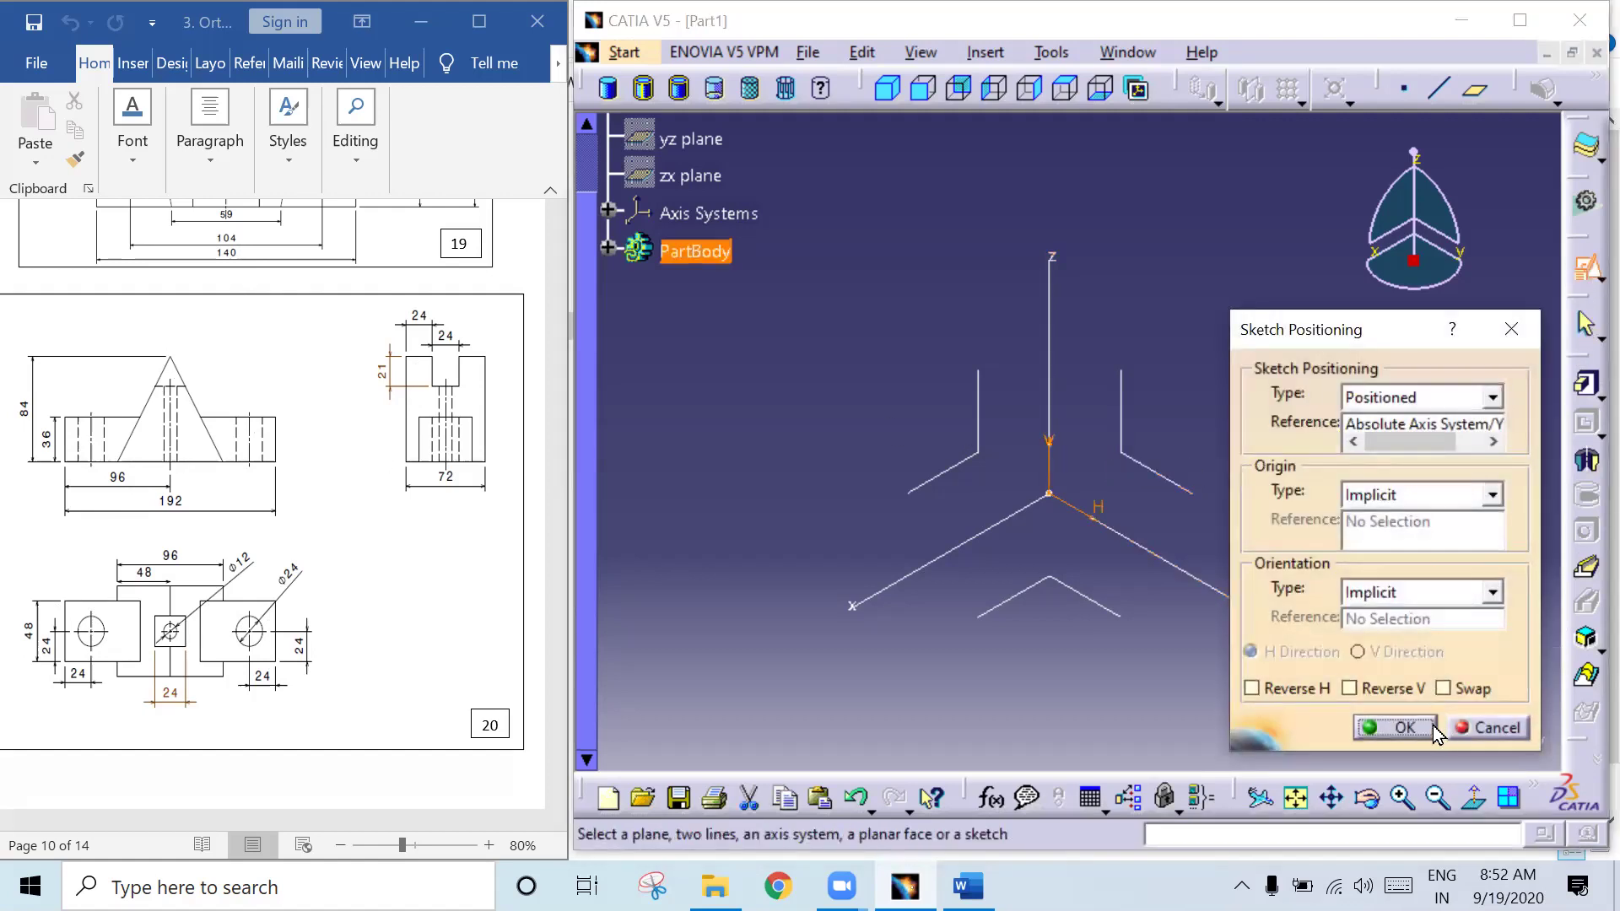
pyautogui.click(1425, 724)
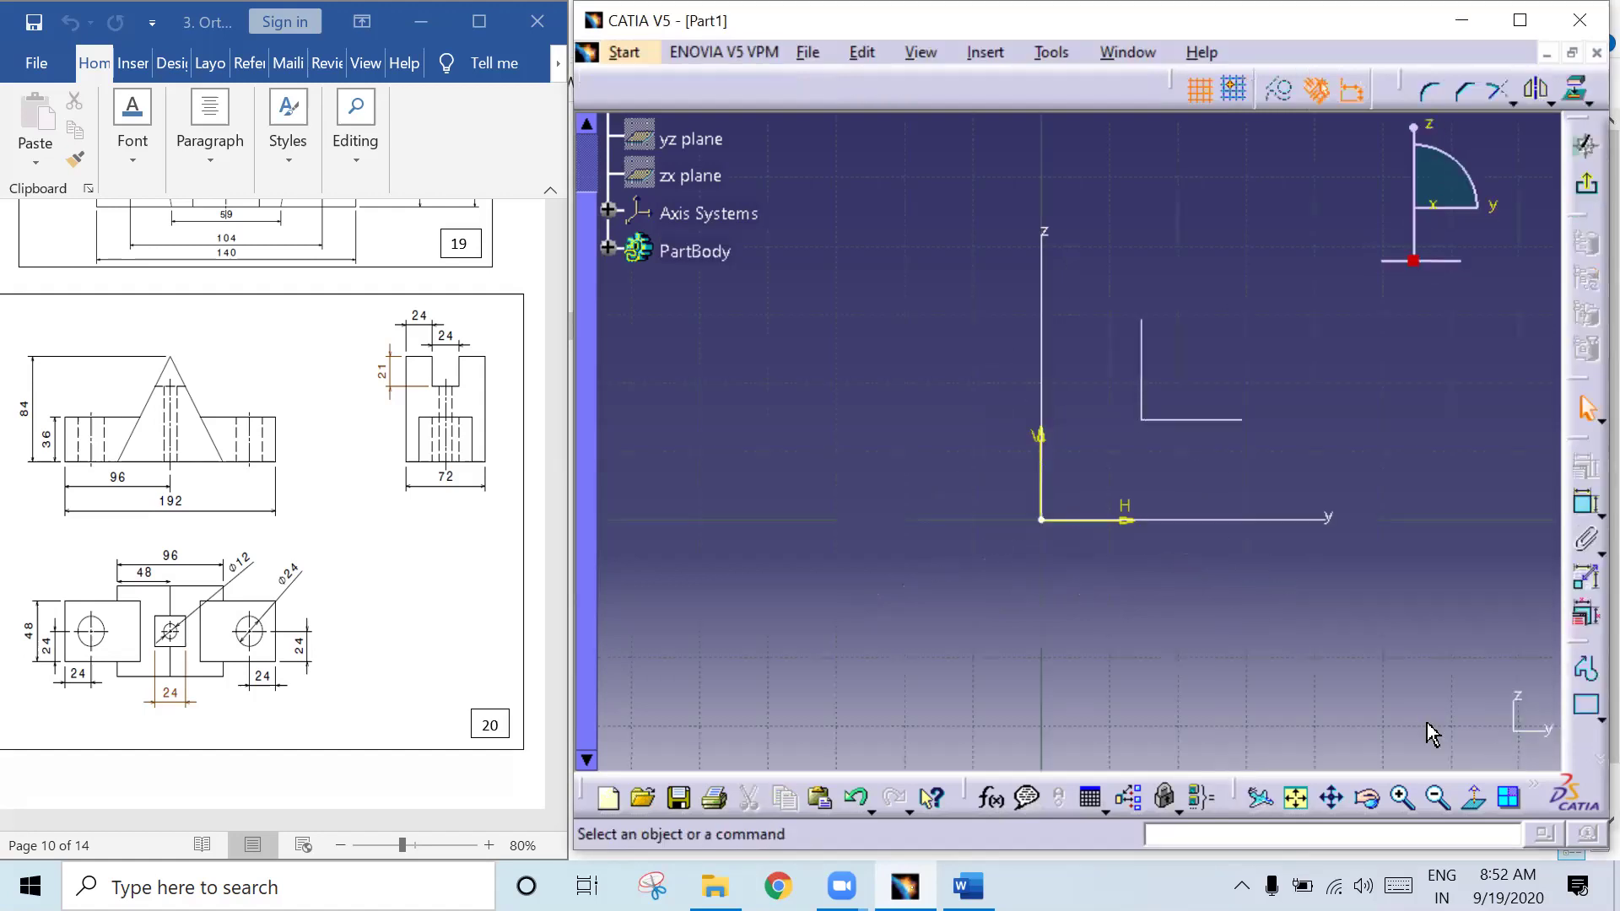
pyautogui.click(1579, 671)
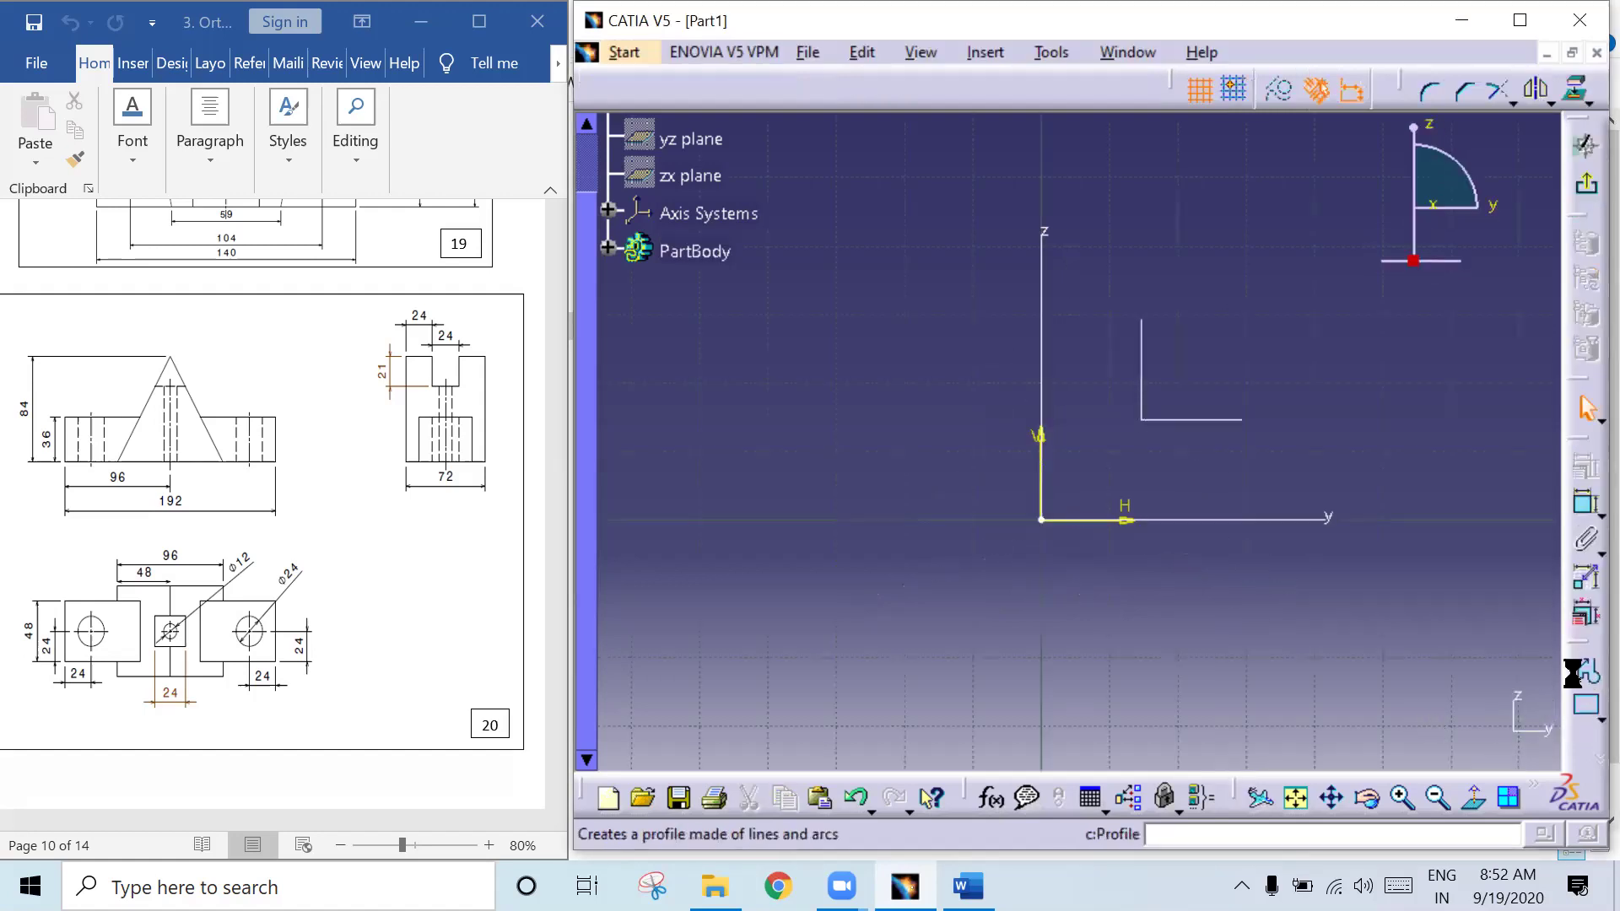
pyautogui.click(1042, 521)
pyautogui.click(924, 519)
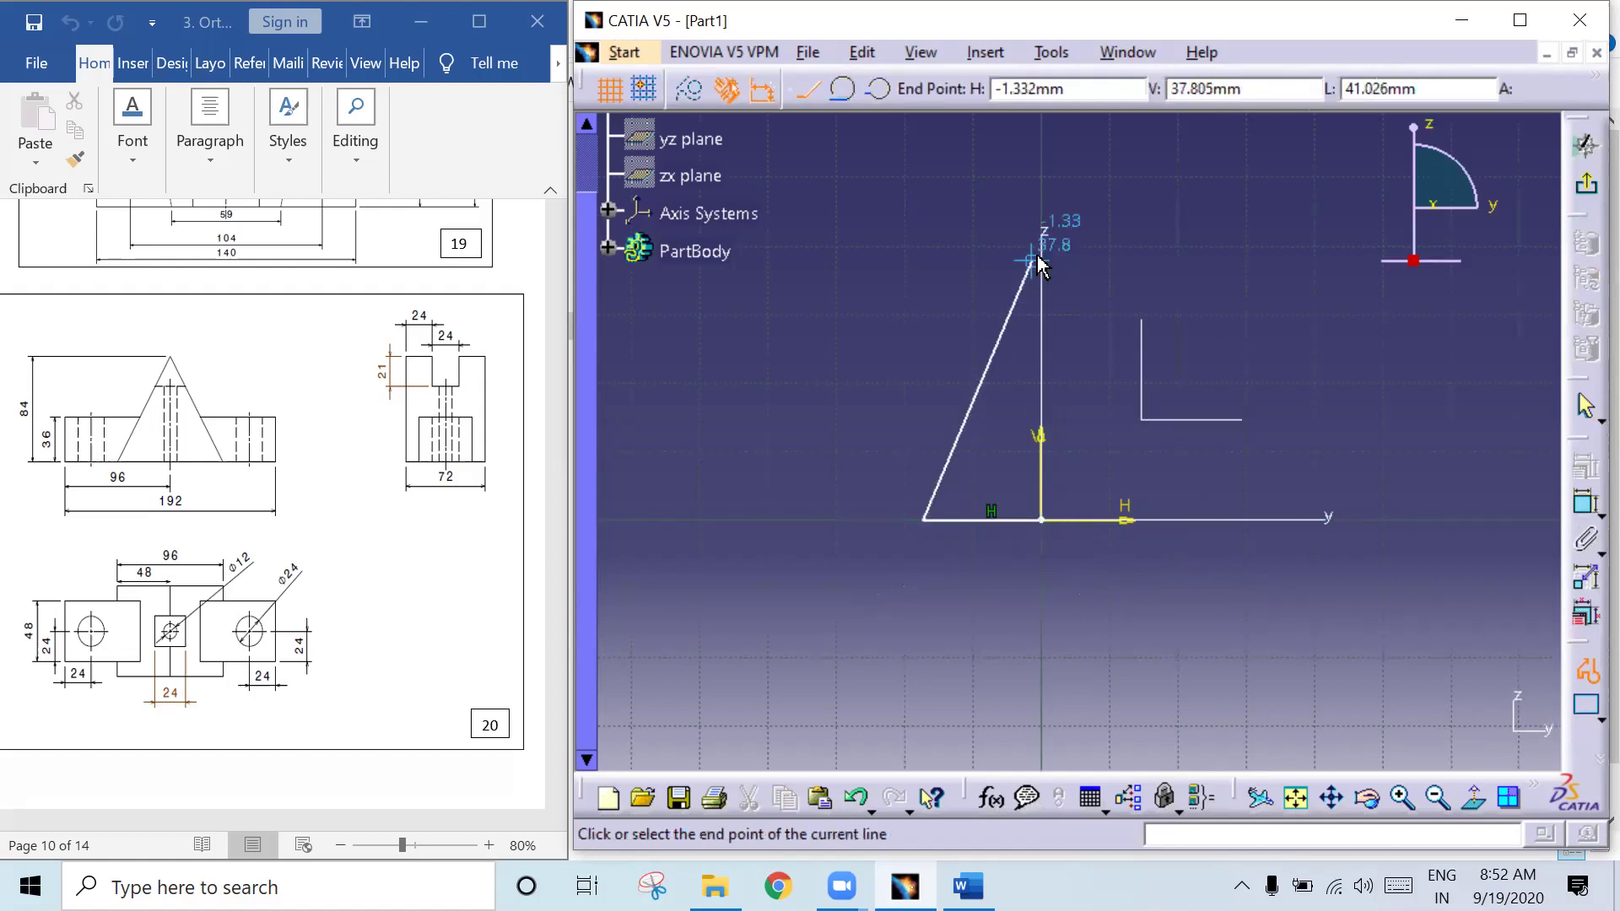
pyautogui.click(1042, 253)
pyautogui.click(1158, 521)
pyautogui.click(1043, 520)
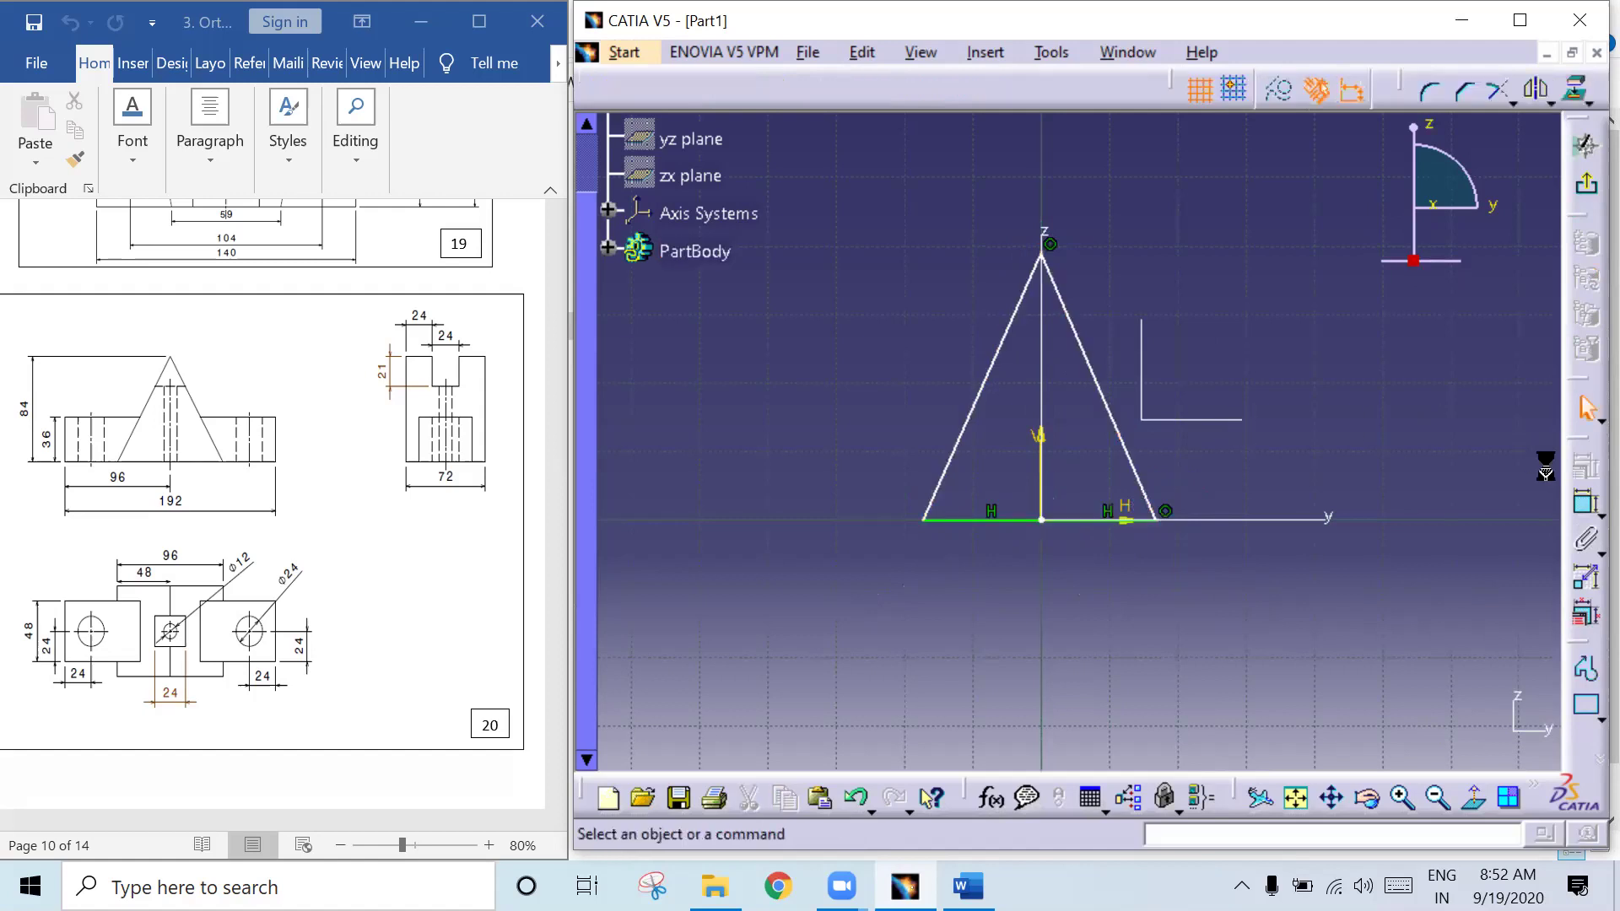
# Step: Dimension the triangle's height to 84 and its base width
pyautogui.click(1584, 518)
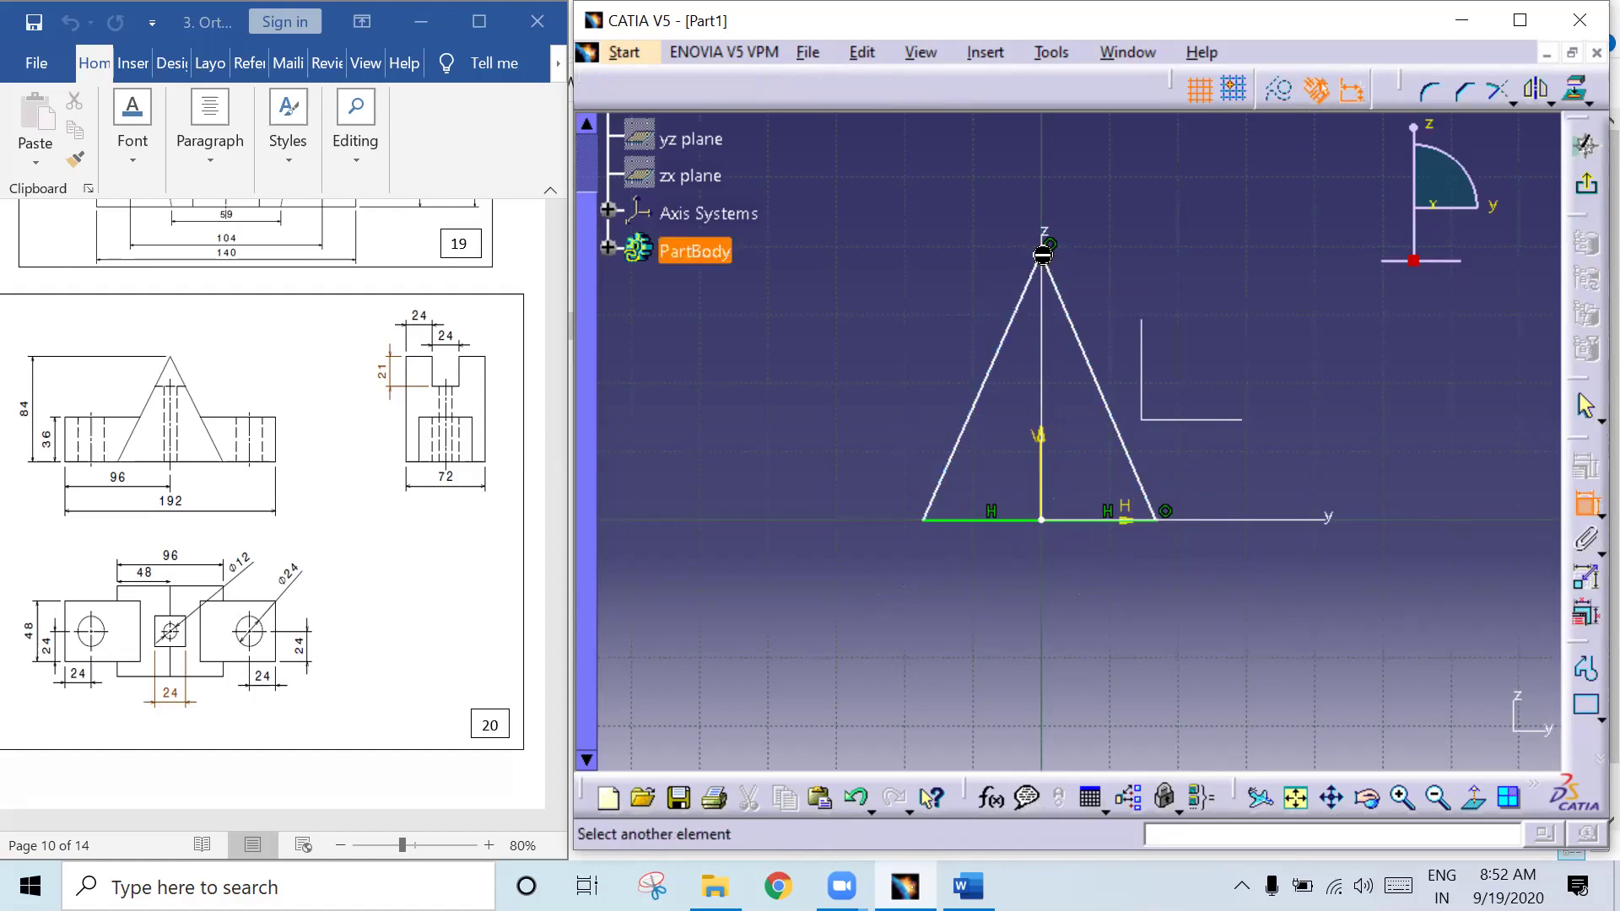
pyautogui.click(1086, 528)
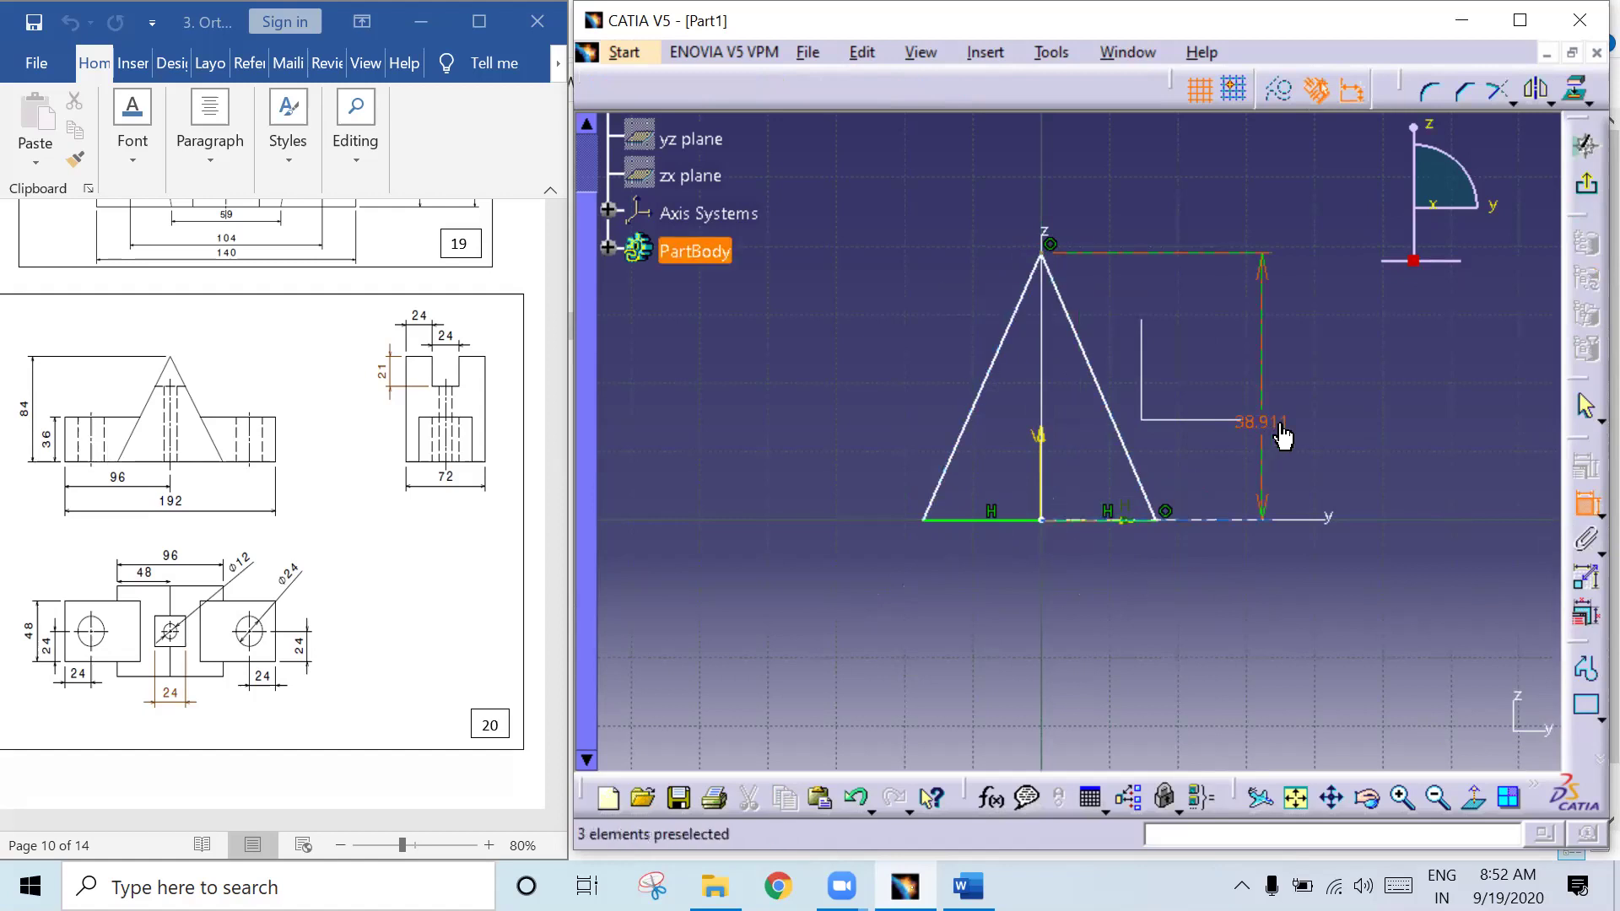
pyautogui.click(1282, 434)
pyautogui.doubleClick(1264, 422)
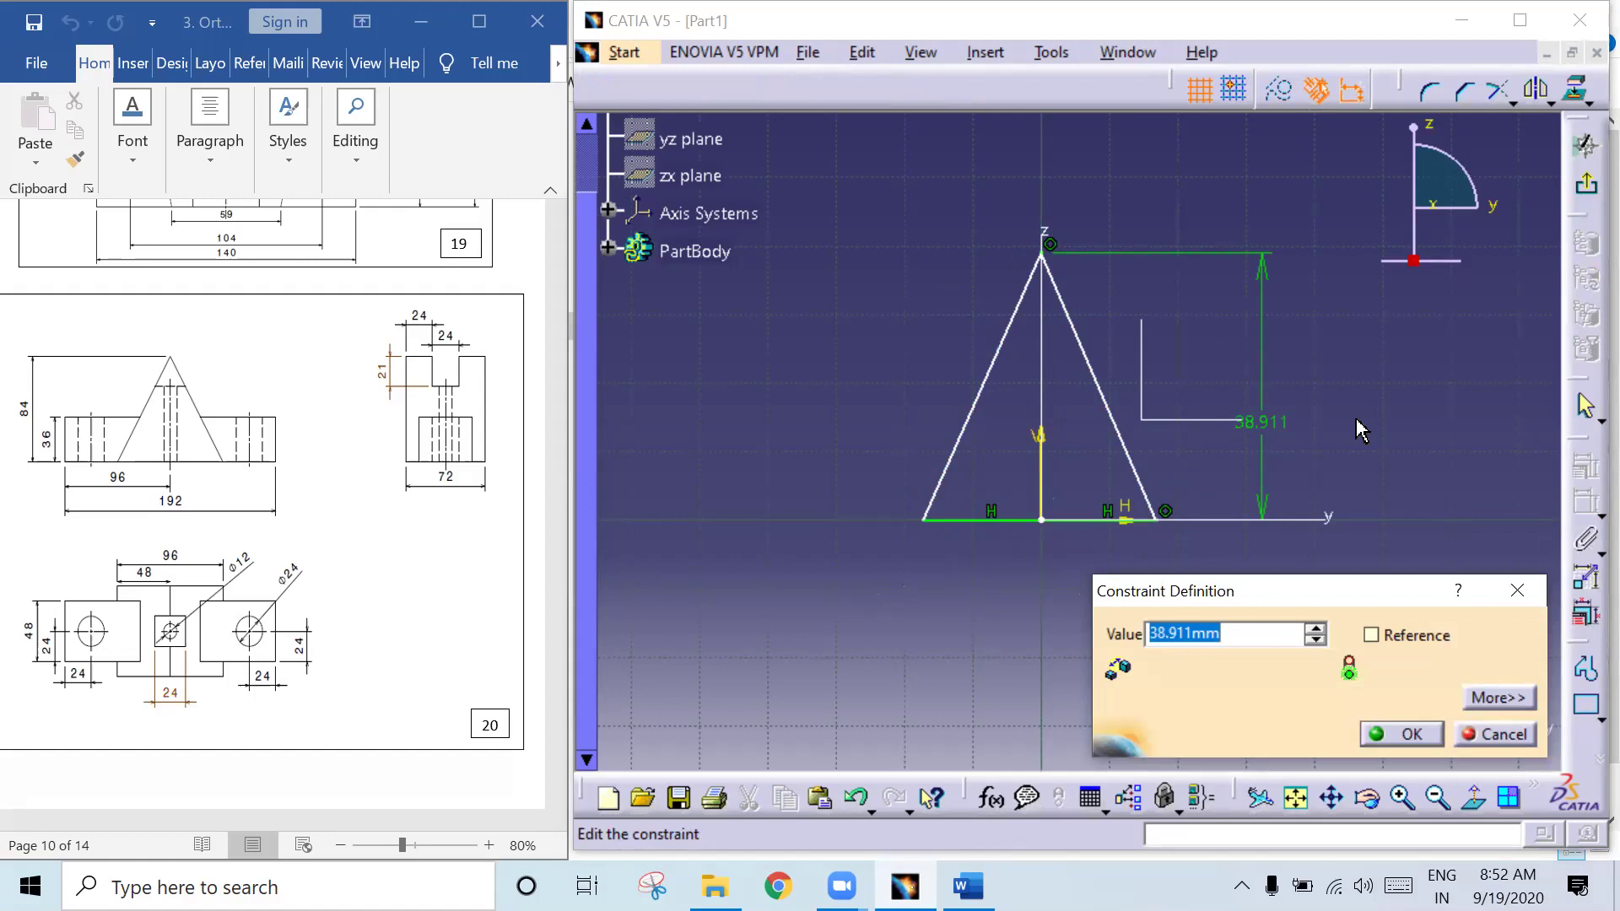
pyautogui.write('84')
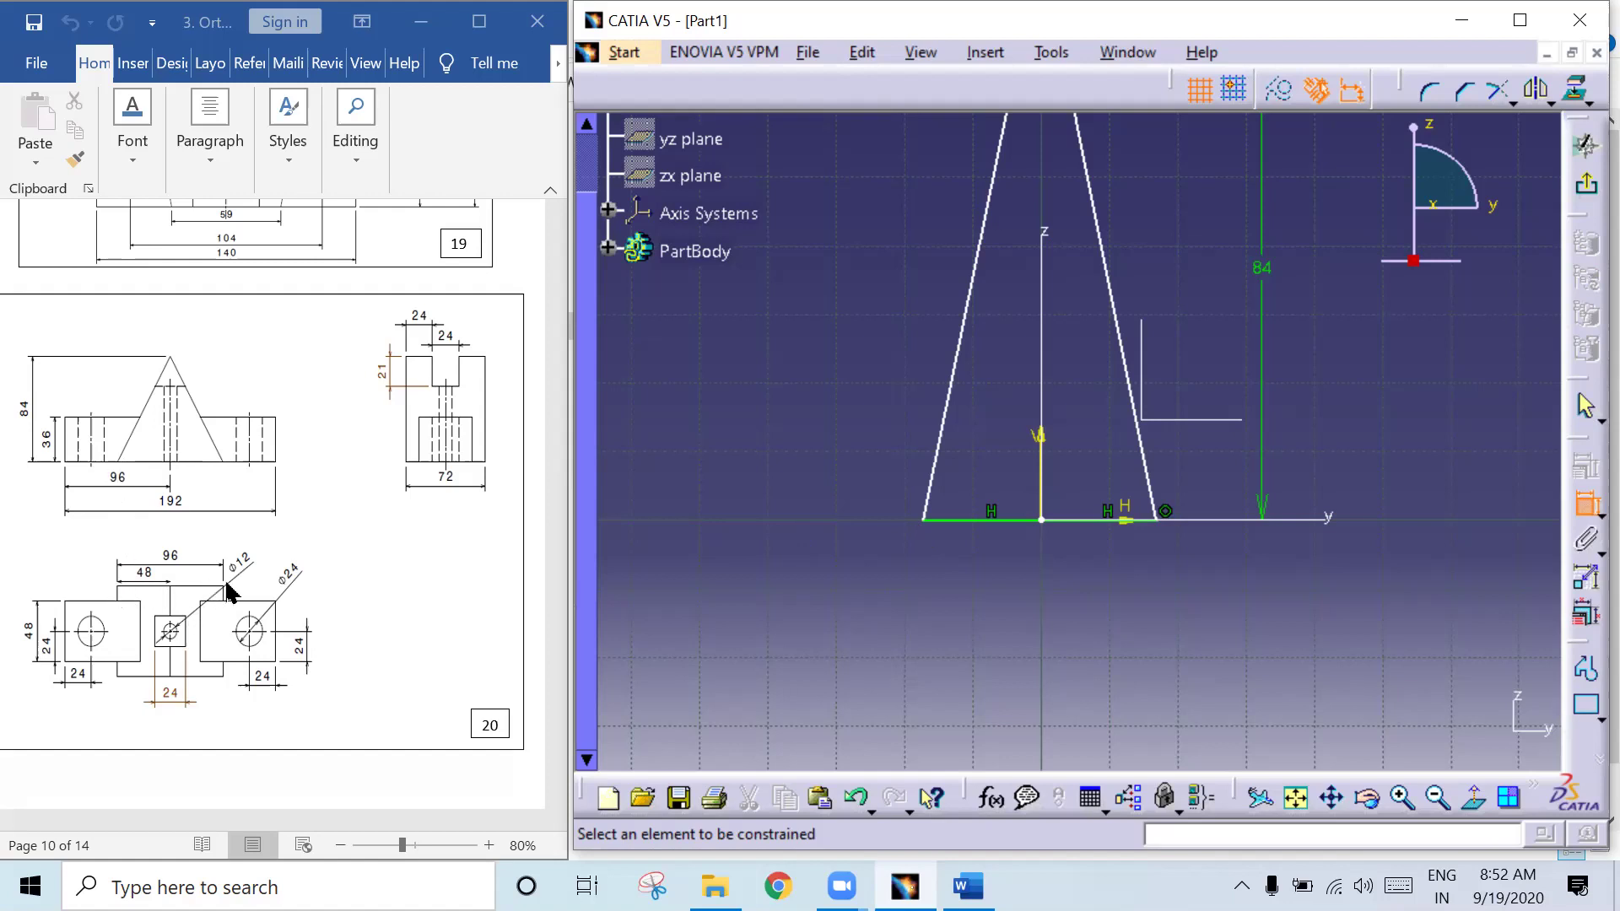
pyautogui.click(924, 519)
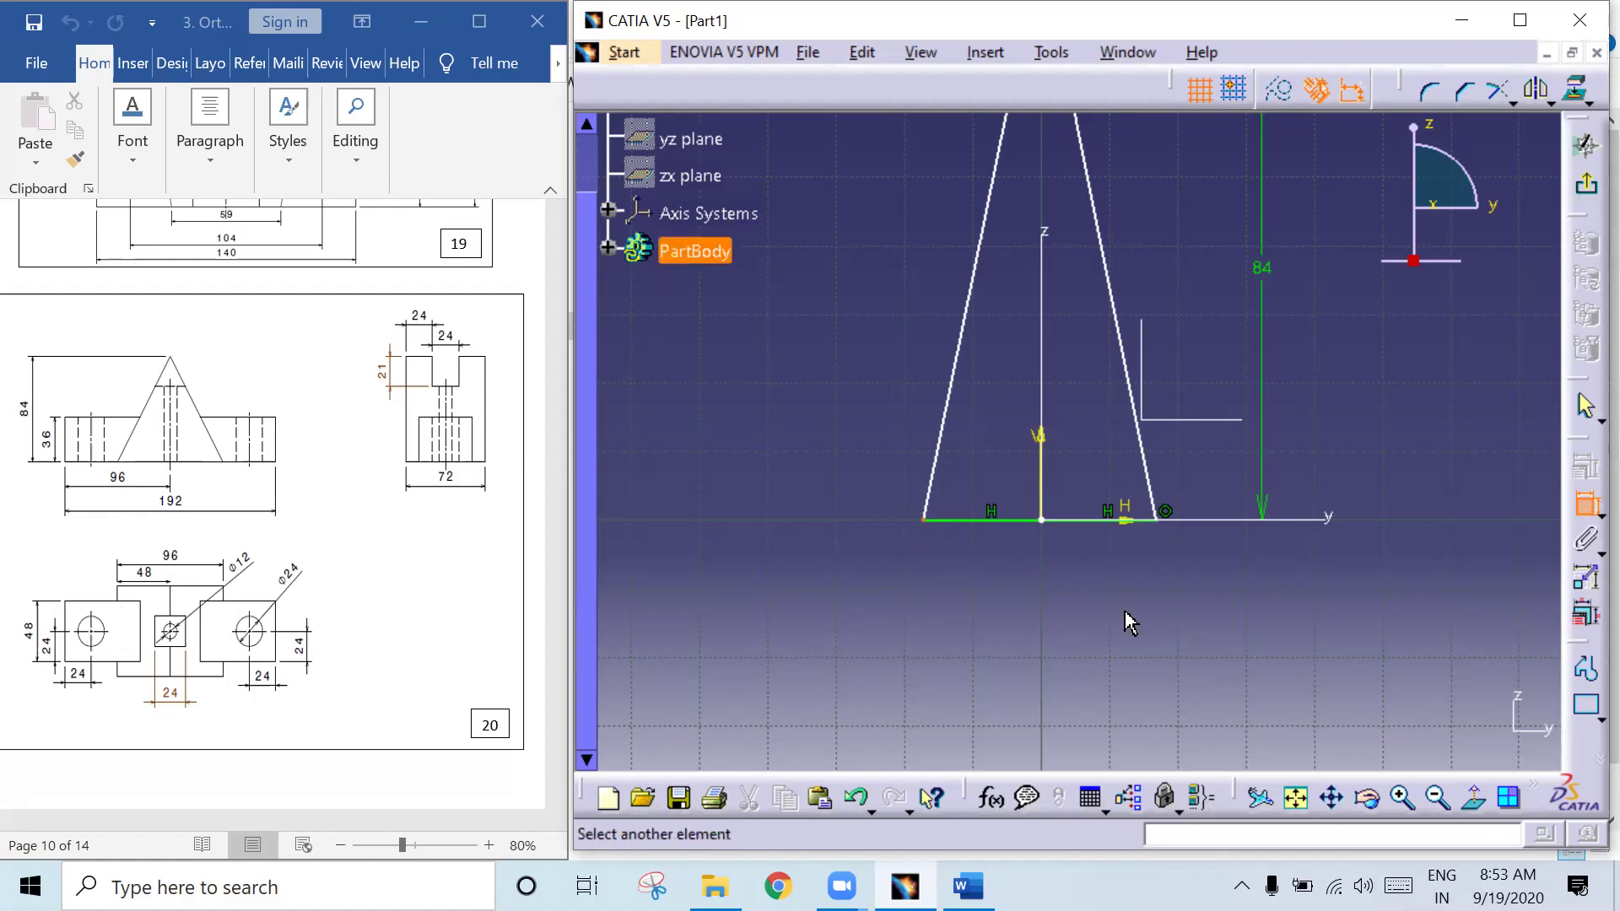
pyautogui.click(1167, 525)
pyautogui.click(1089, 561)
pyautogui.doubleClick(1084, 554)
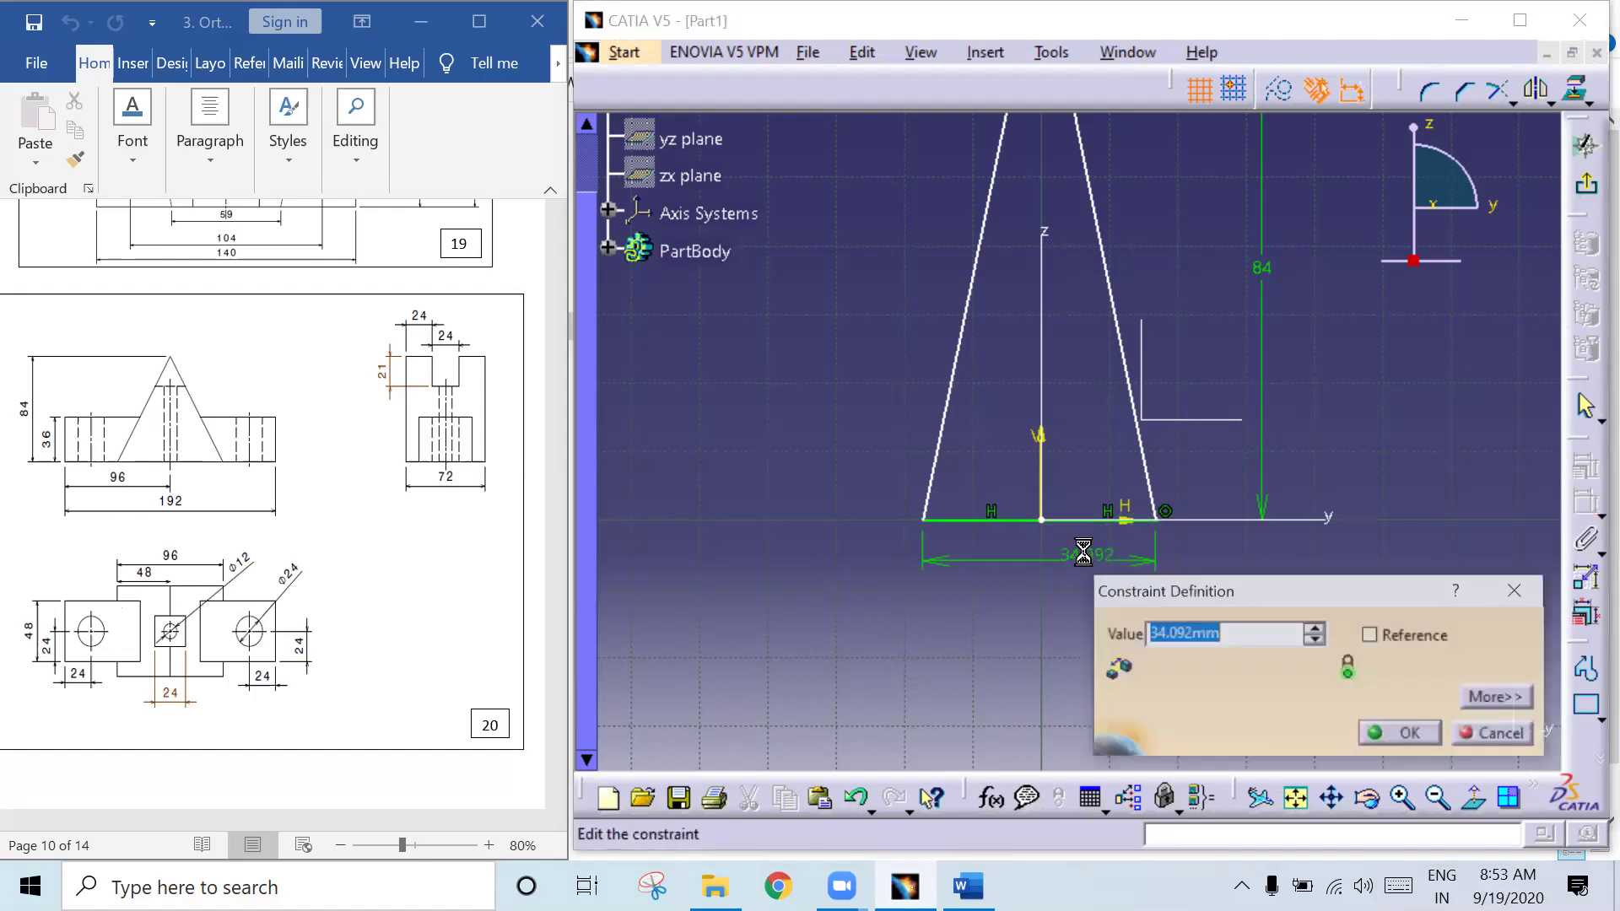
pyautogui.write('86')
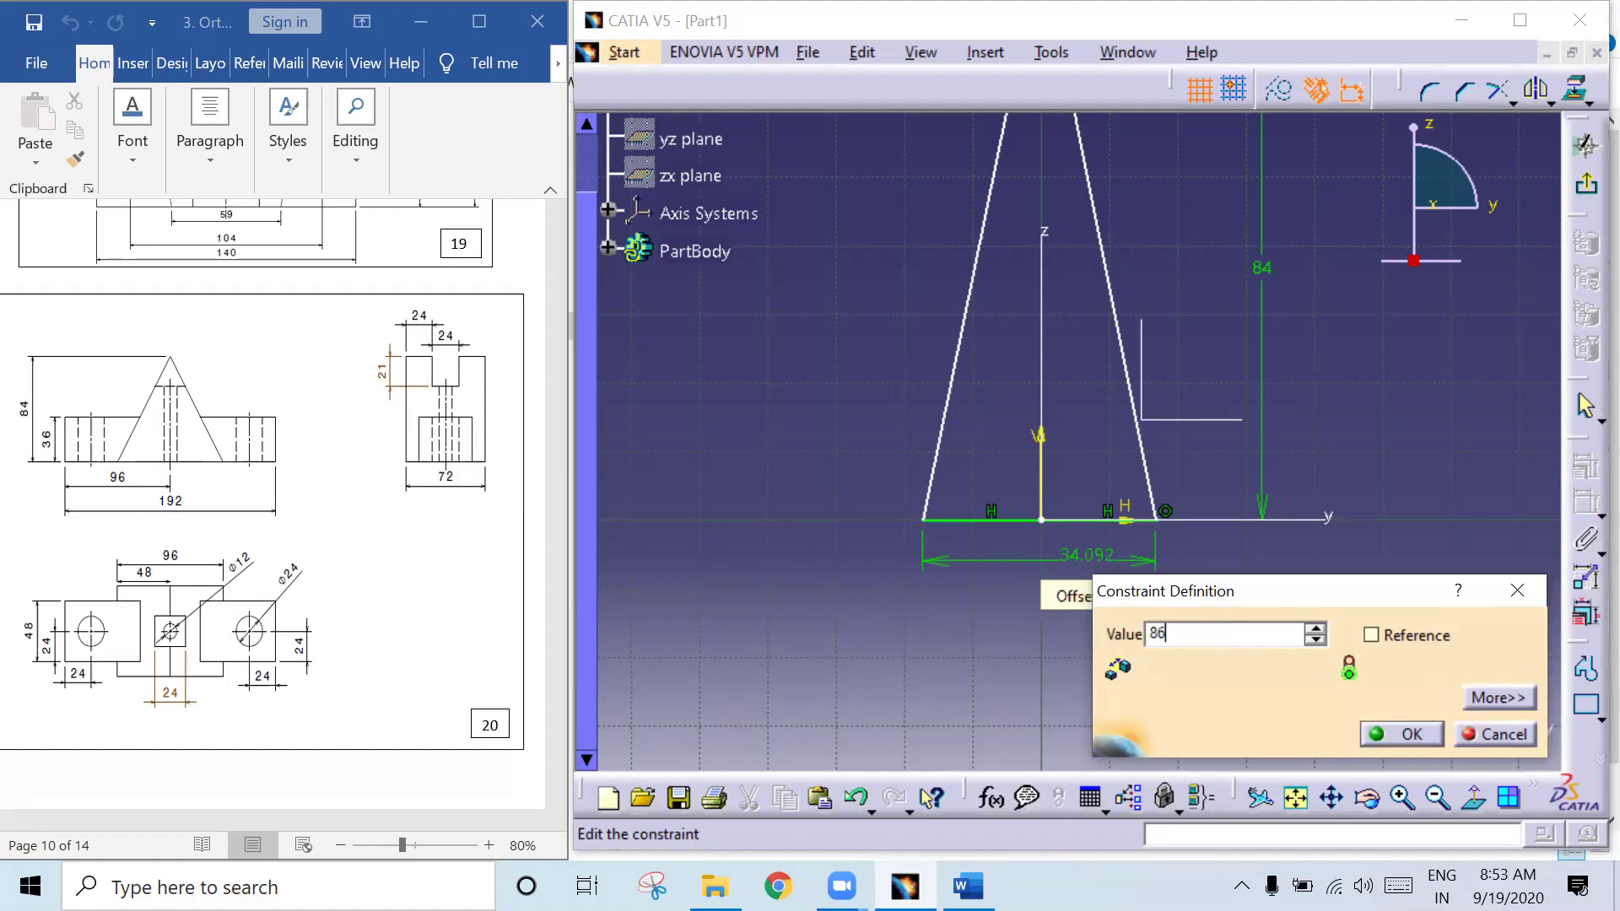
pyautogui.press('Return')
# Step: Correct the base width to 96 and even out the base corners
pyautogui.moveTo(1208, 374)
pyautogui.mouseDown(button='middle')
pyautogui.moveTo(1123, 550)
pyautogui.moveTo(1289, 538)
pyautogui.mouseUp(button='middle')
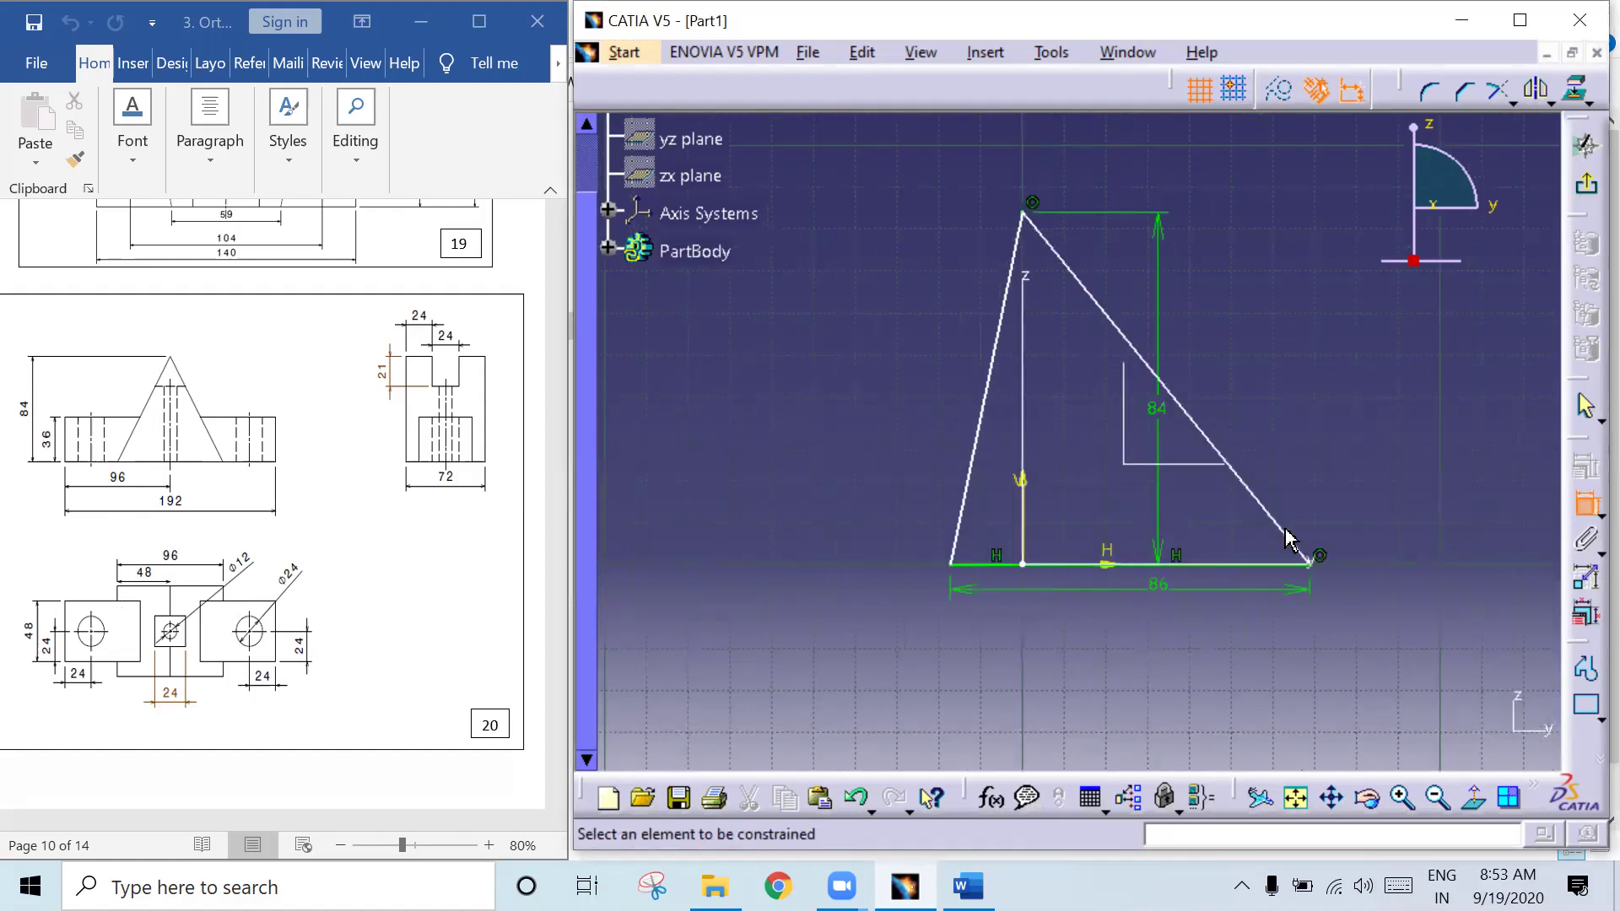
pyautogui.click(1584, 508)
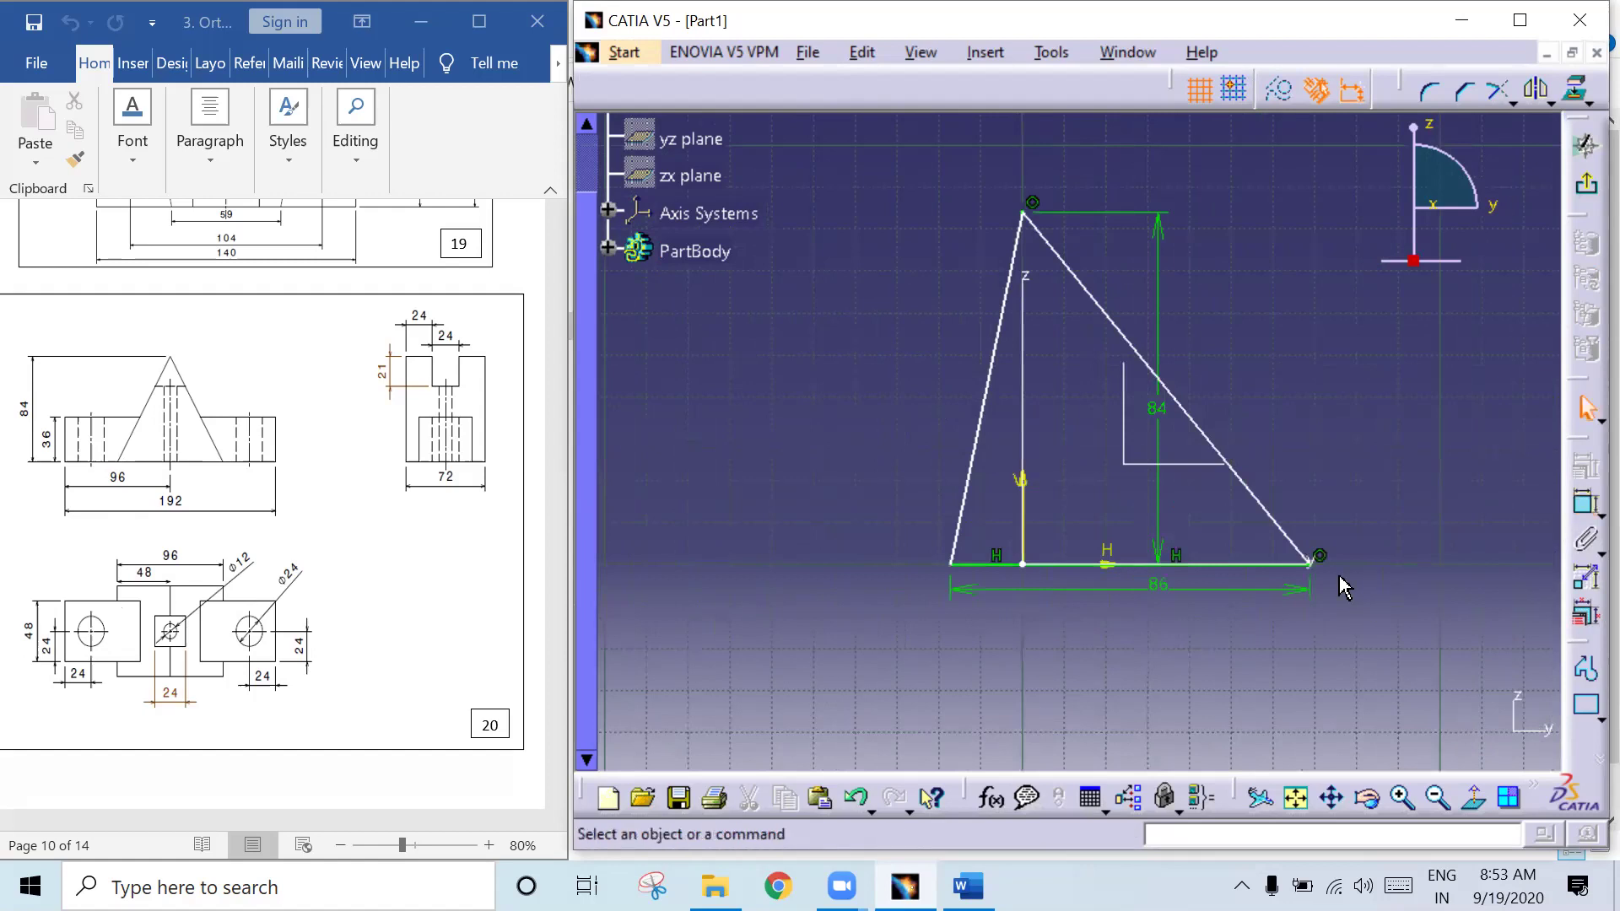
pyautogui.moveTo(1312, 564)
pyautogui.mouseDown()
pyautogui.moveTo(1135, 564)
pyautogui.moveTo(1238, 545)
pyautogui.mouseUp()
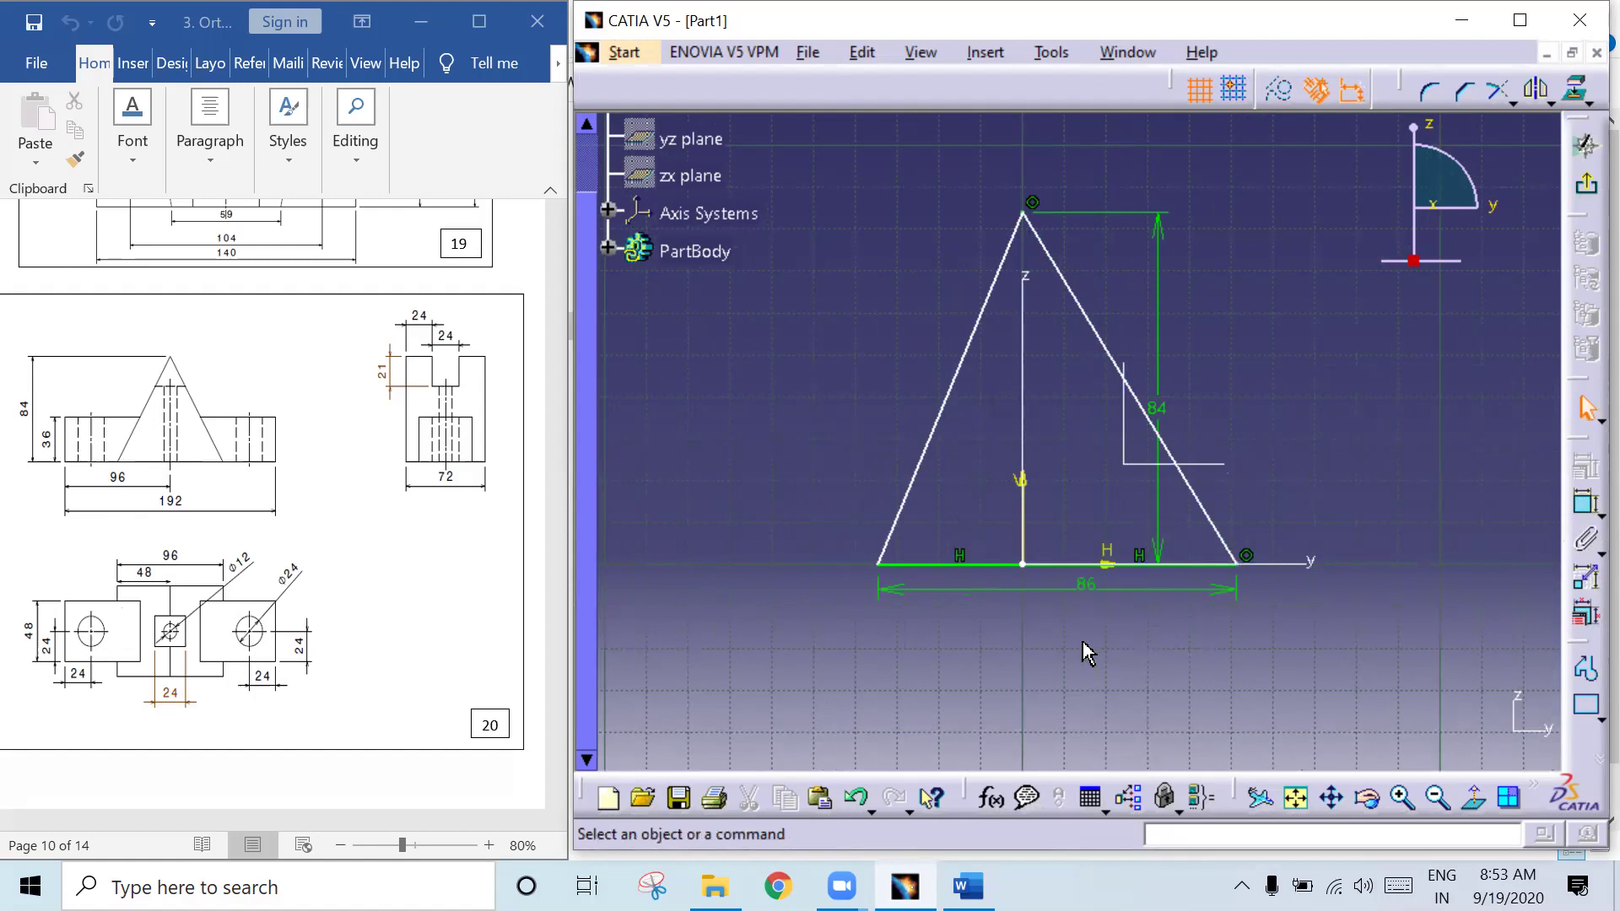
pyautogui.doubleClick(1089, 586)
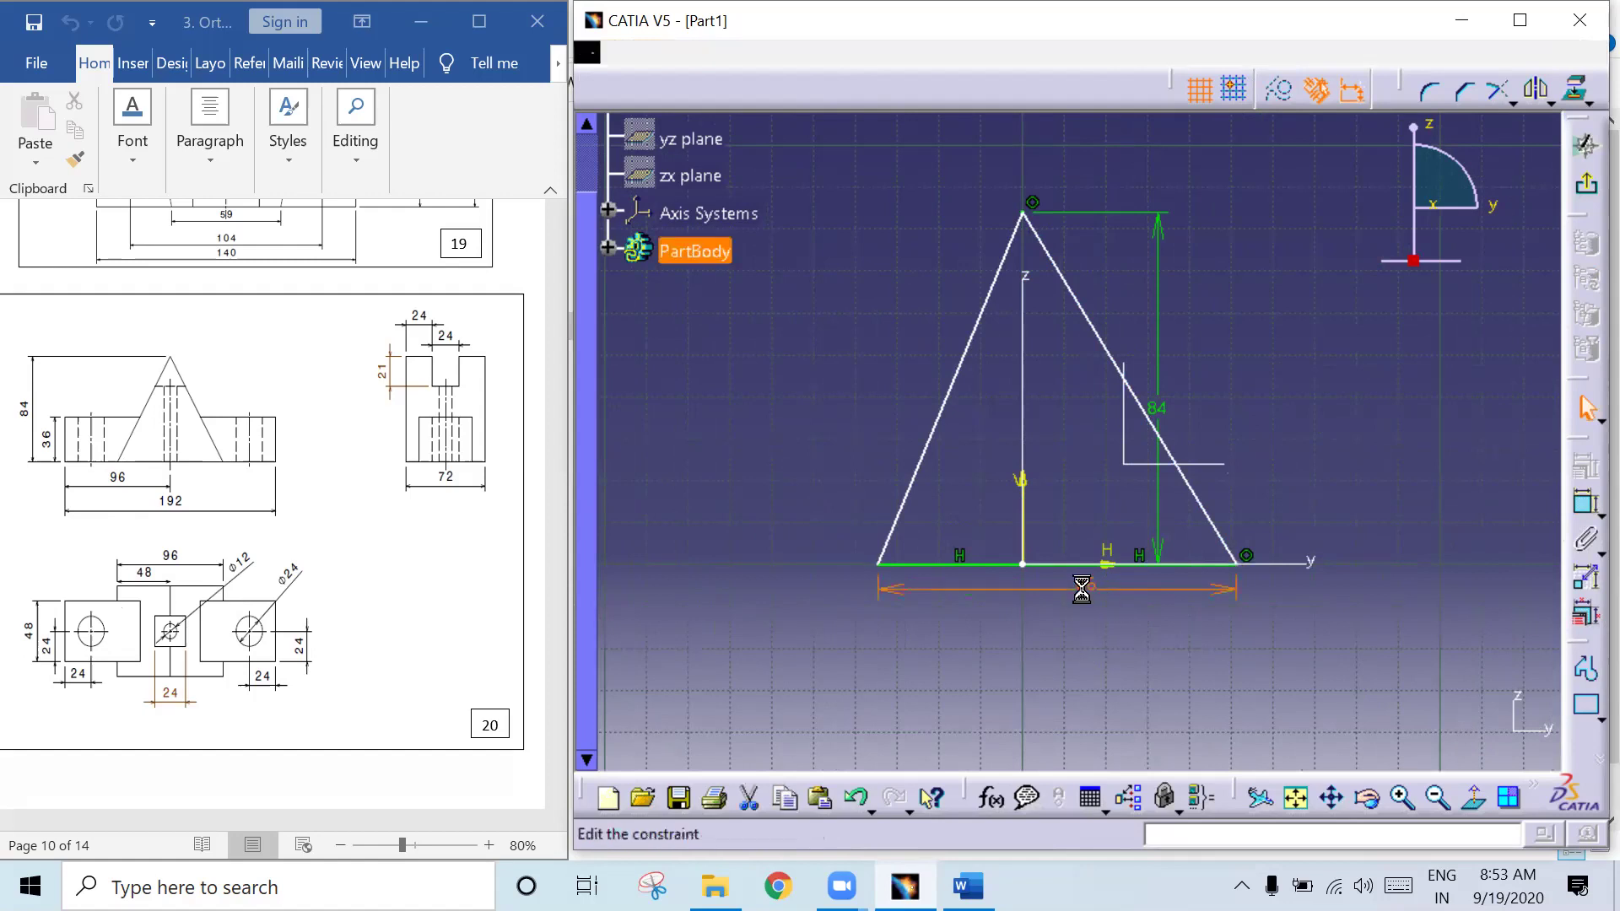
pyautogui.write('96')
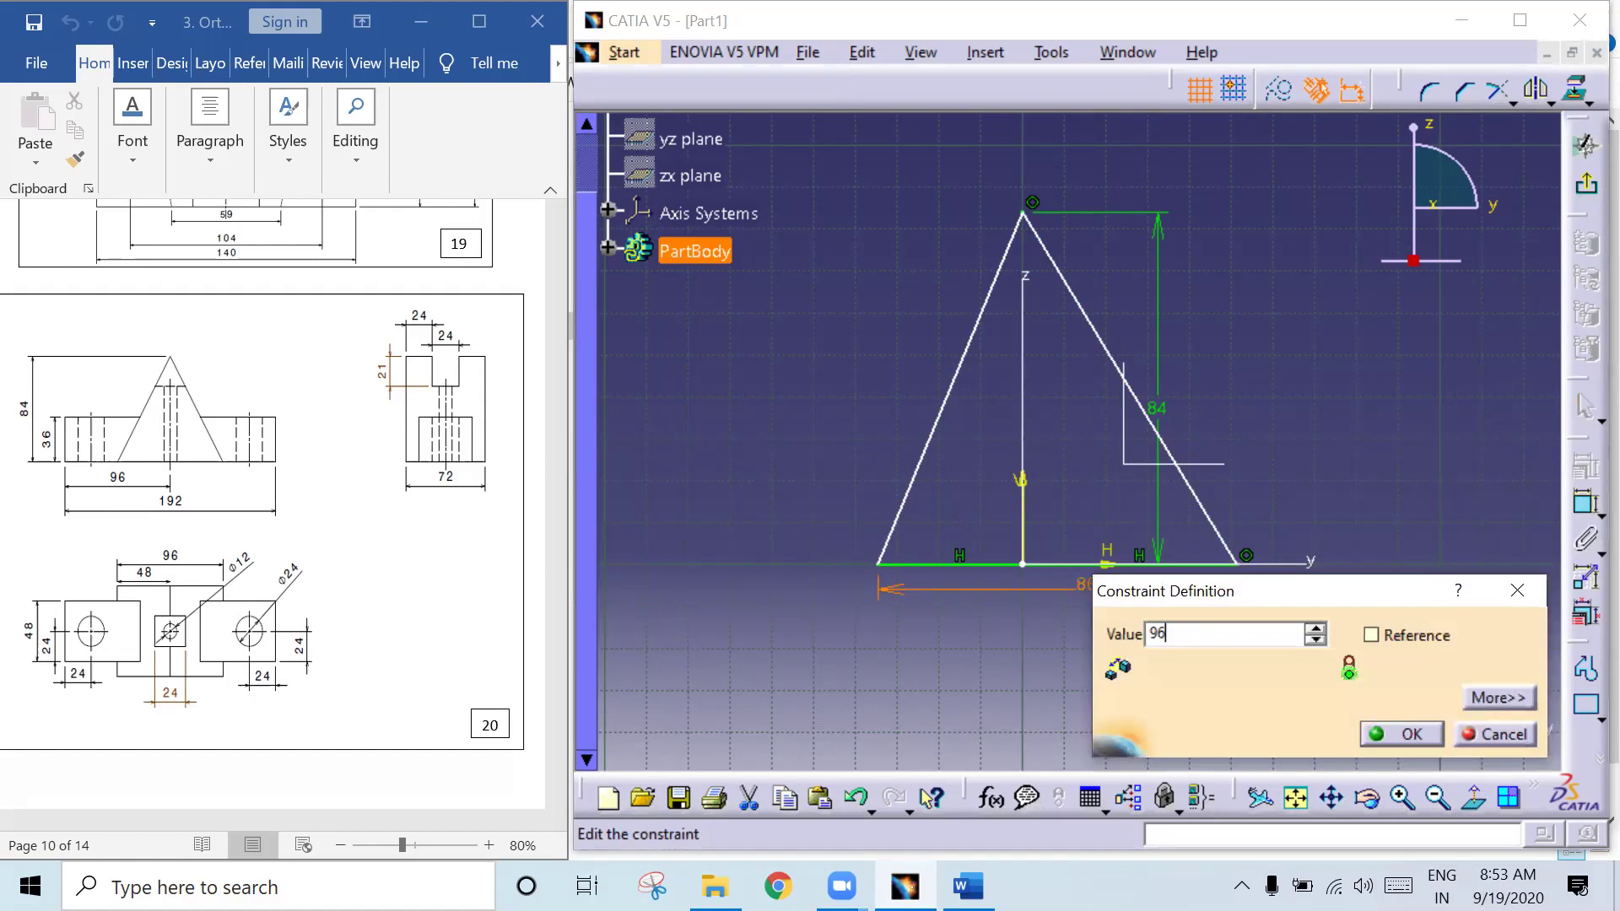
pyautogui.press('Return')
pyautogui.moveTo(1252, 564)
pyautogui.mouseDown()
pyautogui.moveTo(1190, 554)
pyautogui.moveTo(1385, 546)
pyautogui.moveTo(1176, 553)
pyautogui.moveTo(1313, 556)
pyautogui.mouseUp()
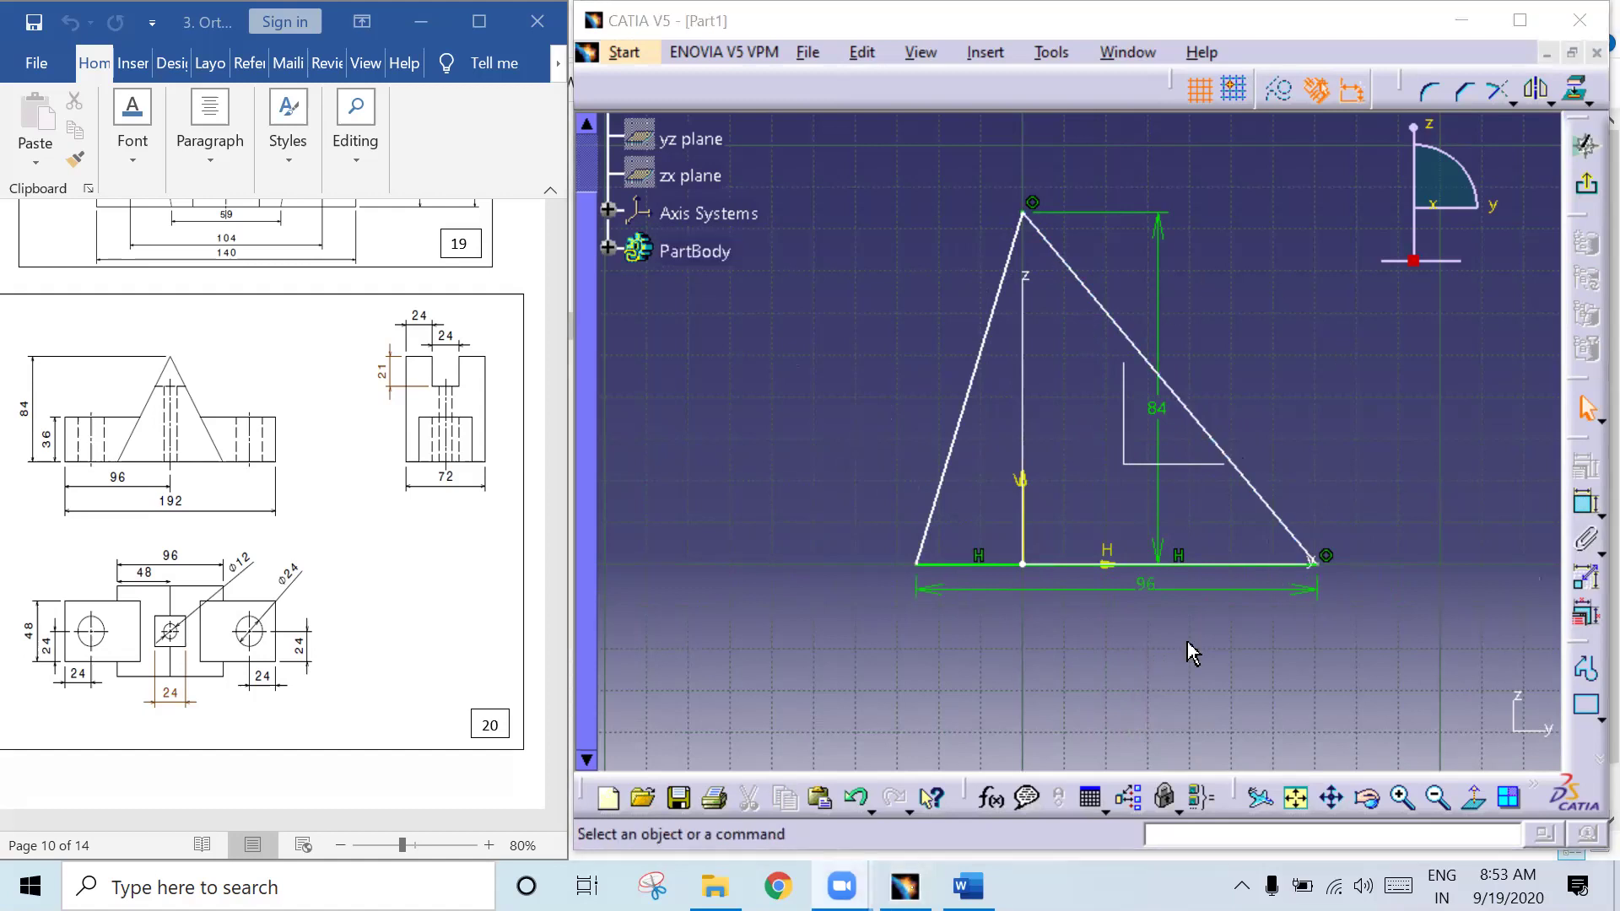
pyautogui.moveTo(1327, 561); pyautogui.dragTo(1291, 554)
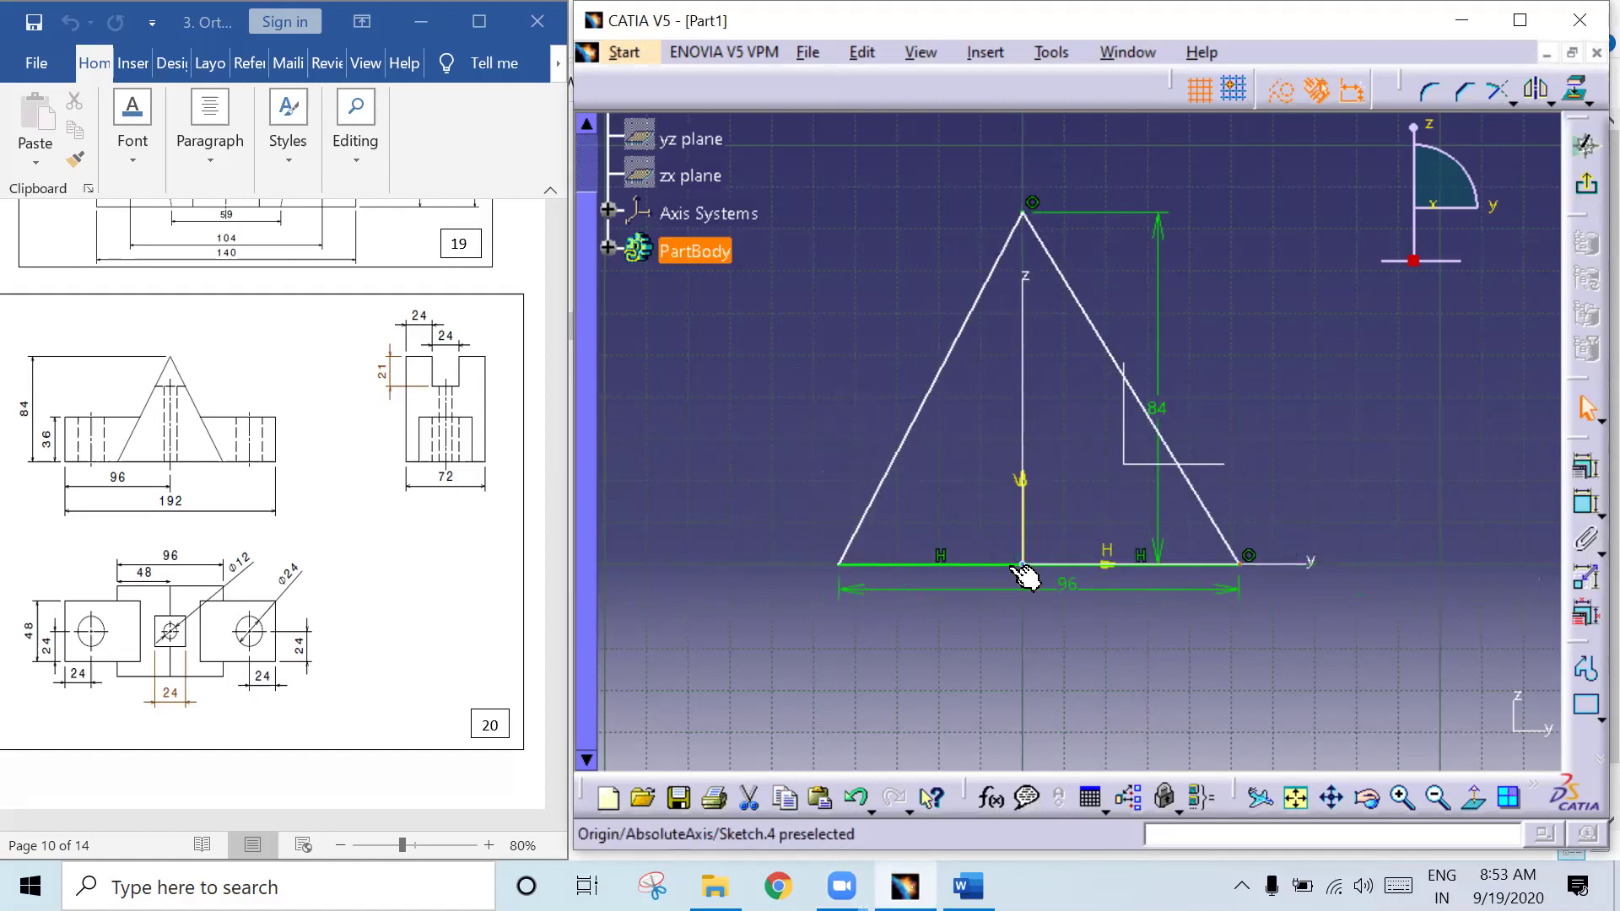
# Step: Make the two base corners symmetric about the V axis, then exit the sketch
pyautogui.click(1270, 541)
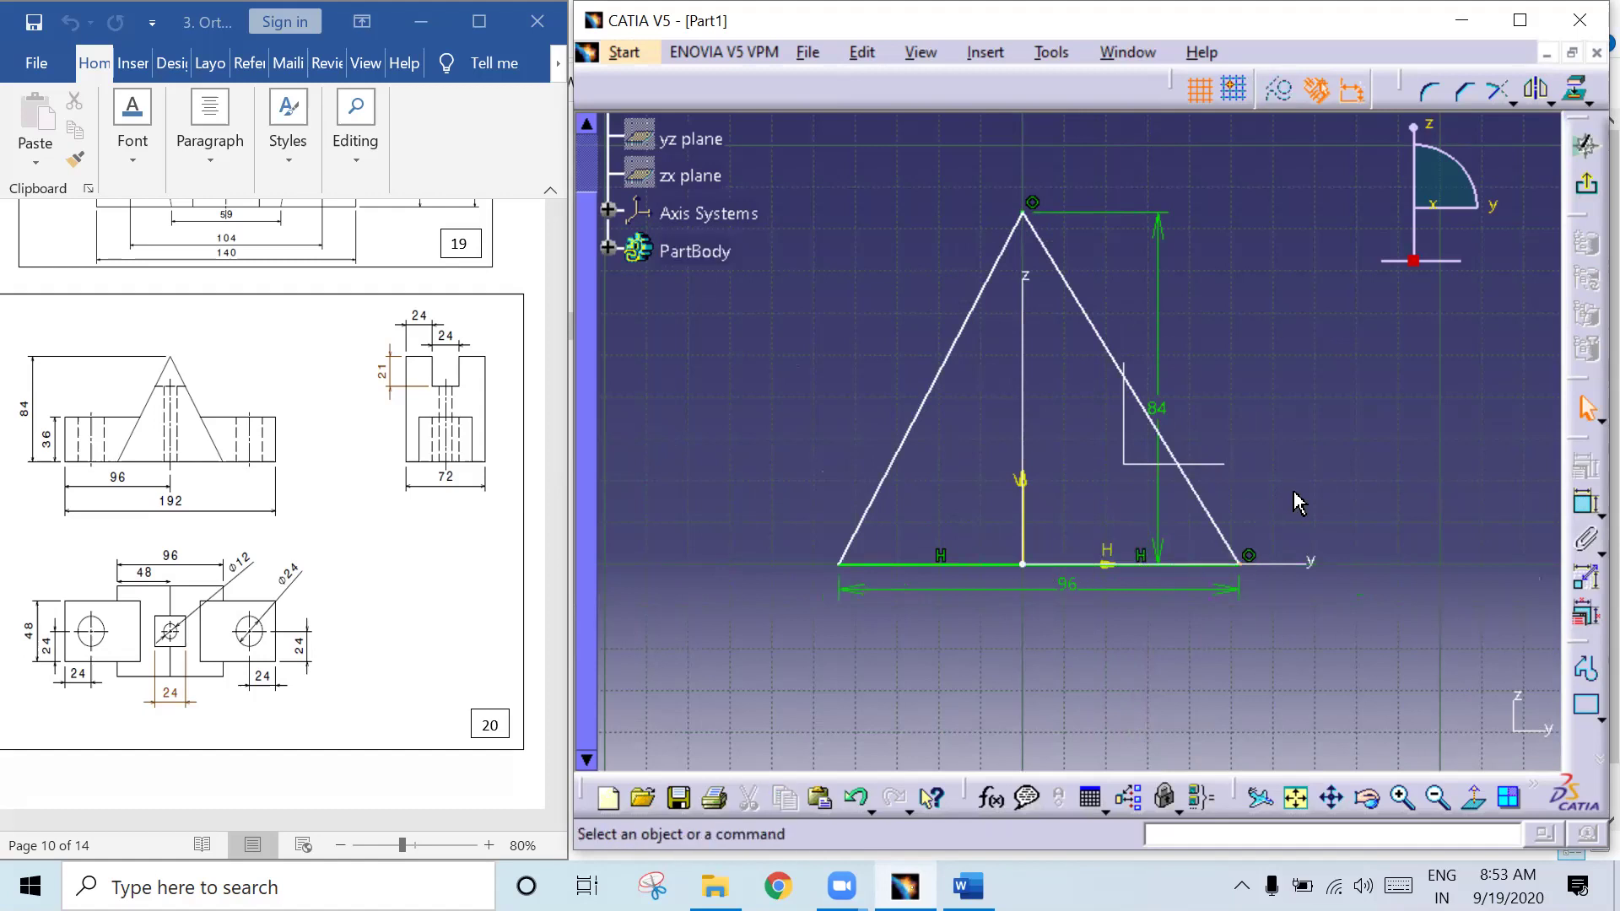
pyautogui.click(1586, 509)
pyautogui.click(847, 566)
pyautogui.click(1240, 565)
pyautogui.rightClick(1336, 354)
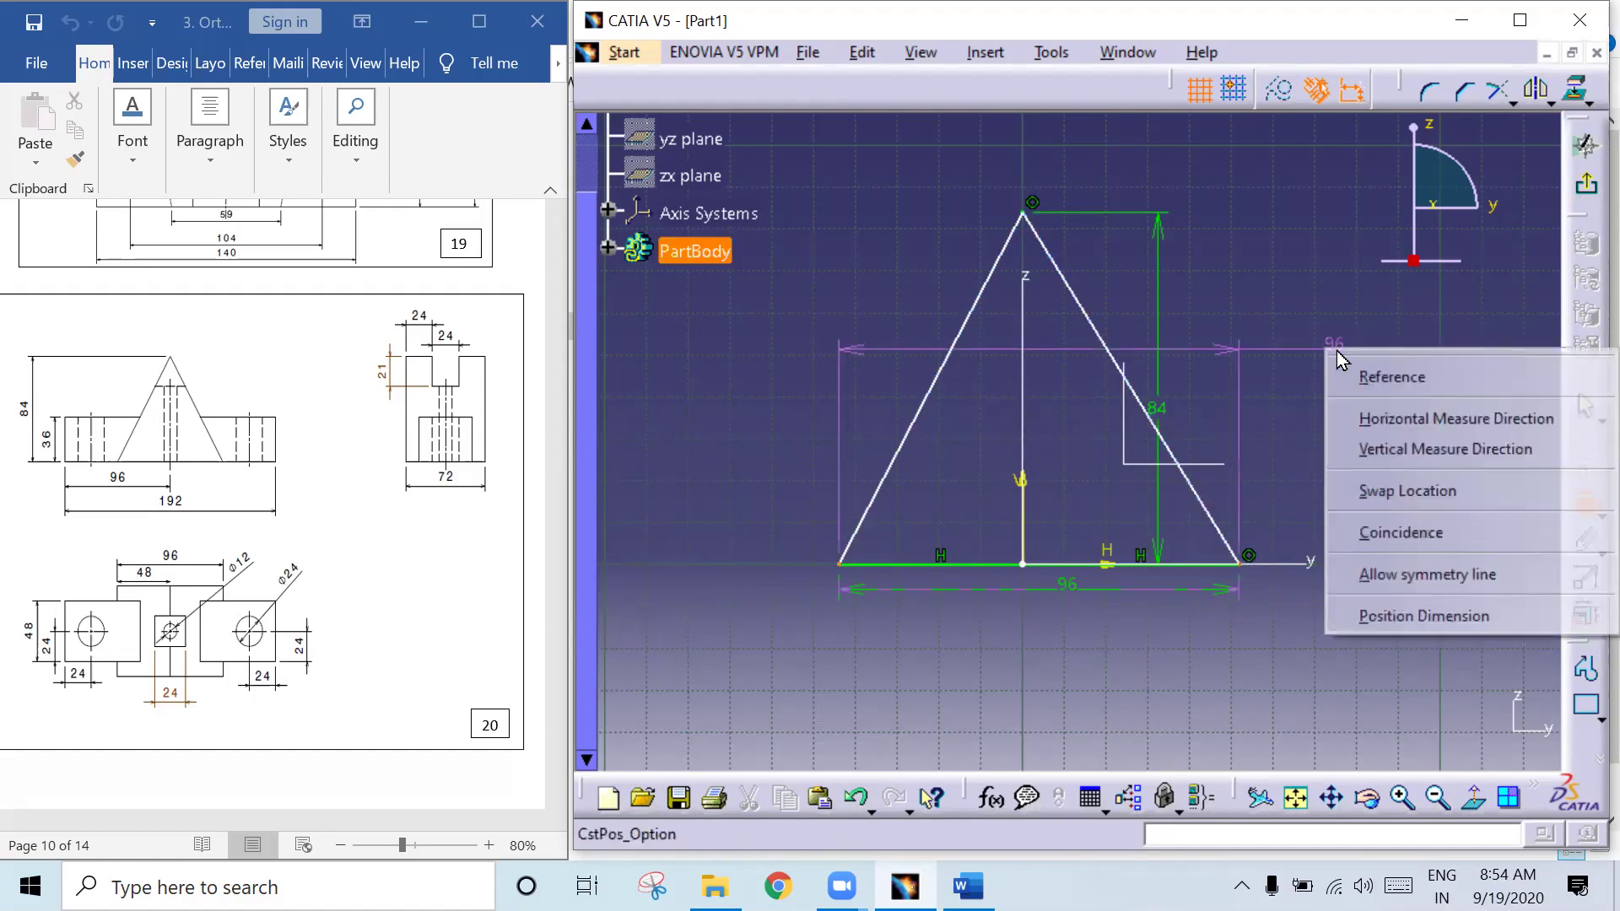
pyautogui.click(1445, 574)
pyautogui.click(1025, 527)
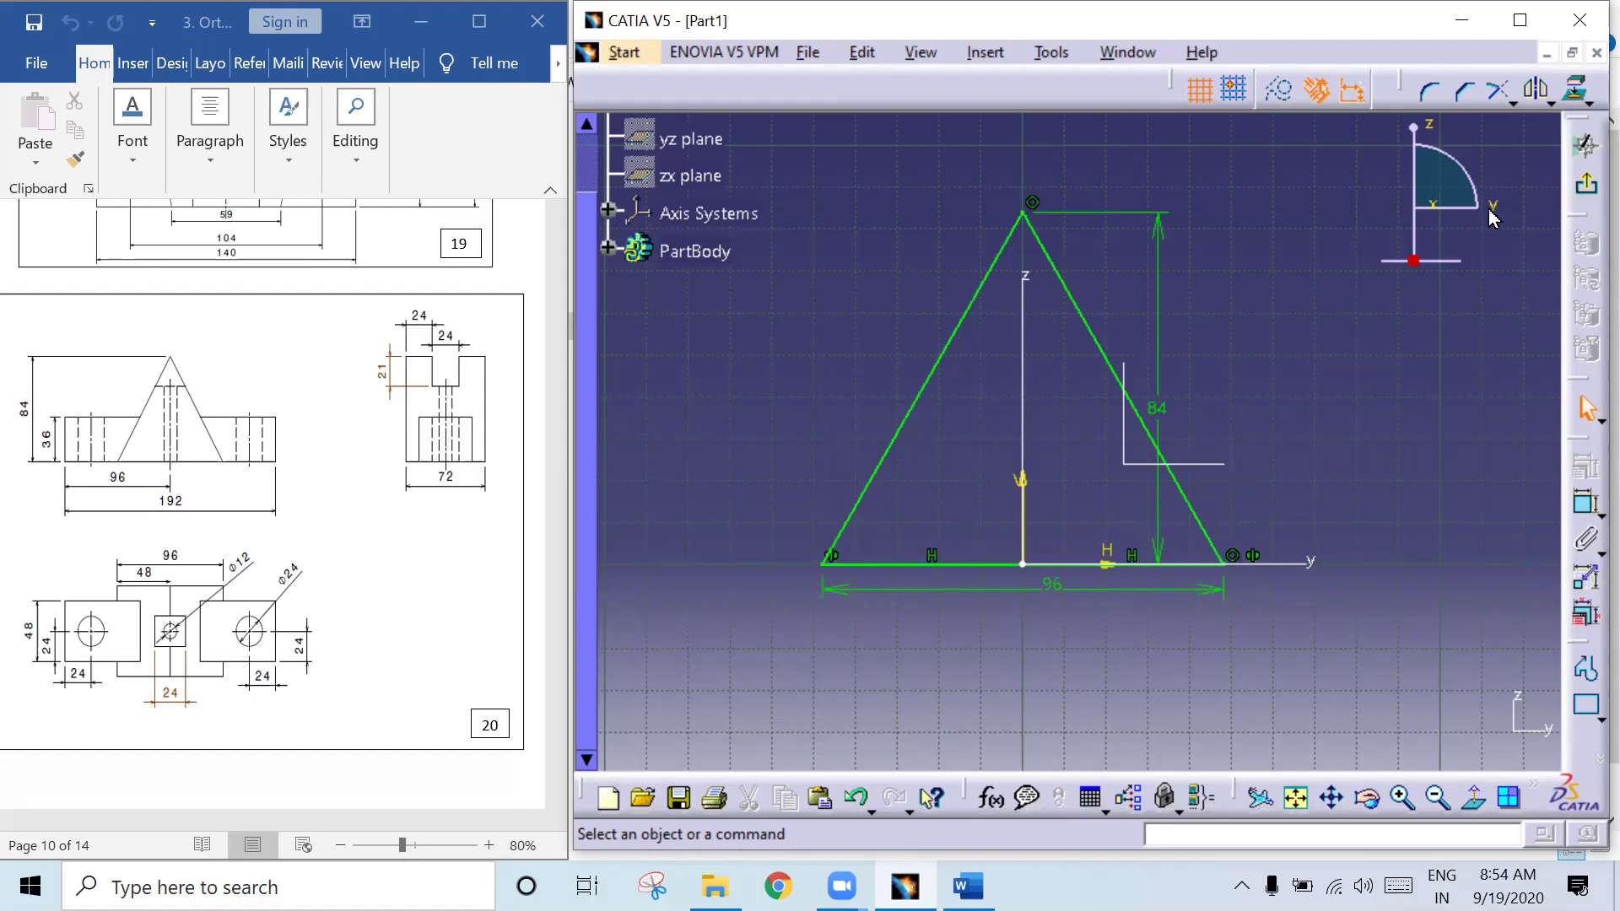
pyautogui.click(1587, 146)
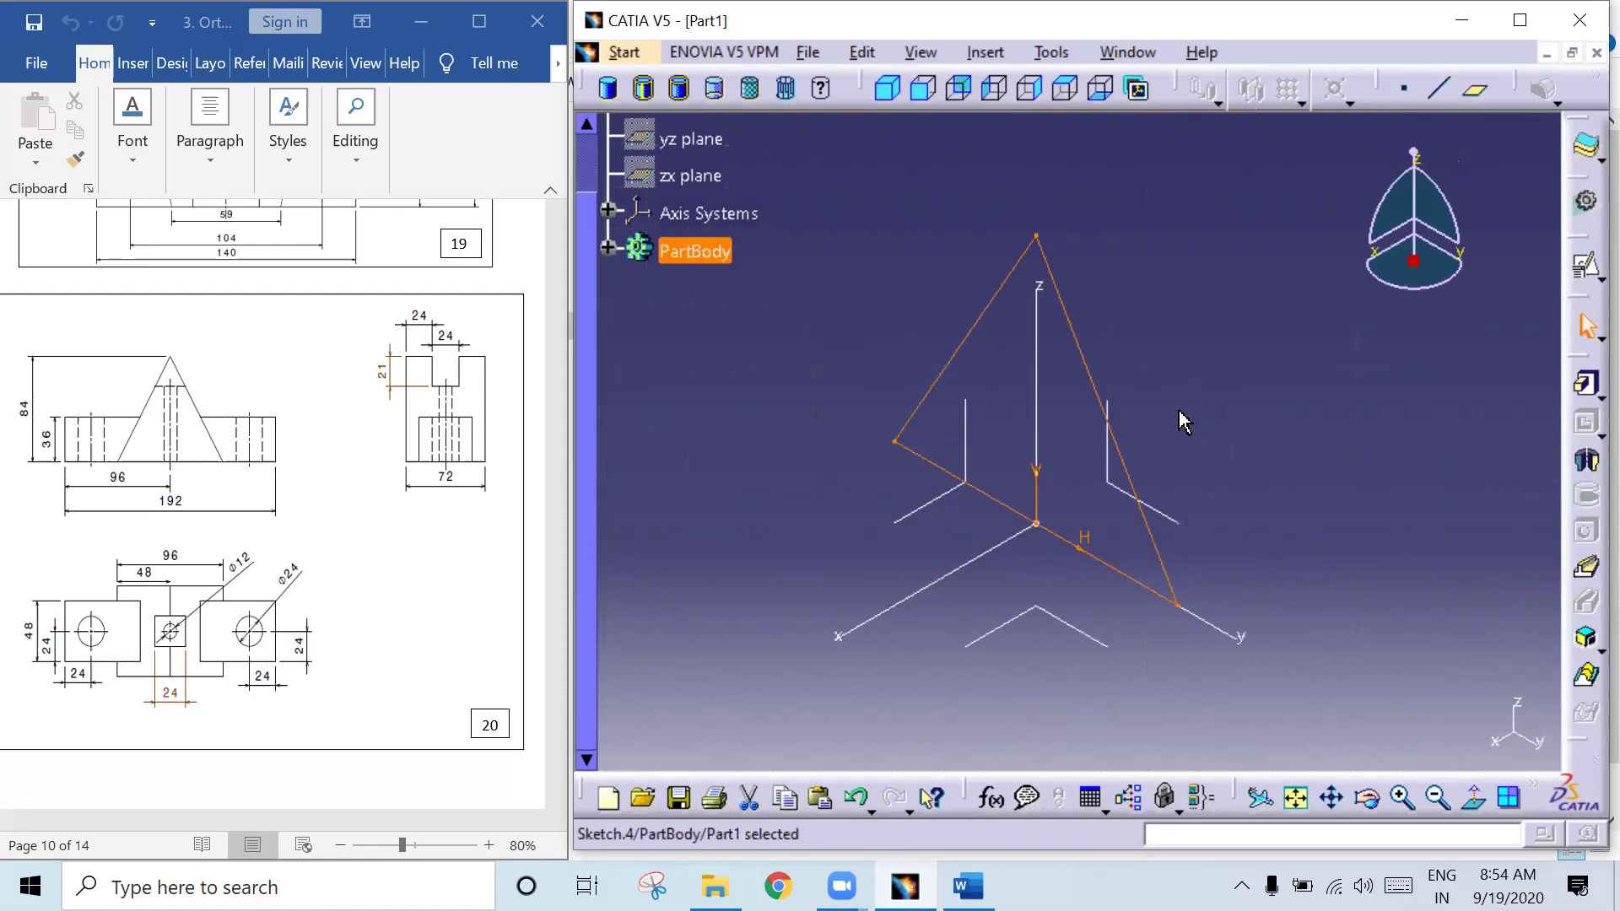
# Step: Pad the triangle with mirrored extent, length 72/2 (36 mm each side)
pyautogui.click(1583, 381)
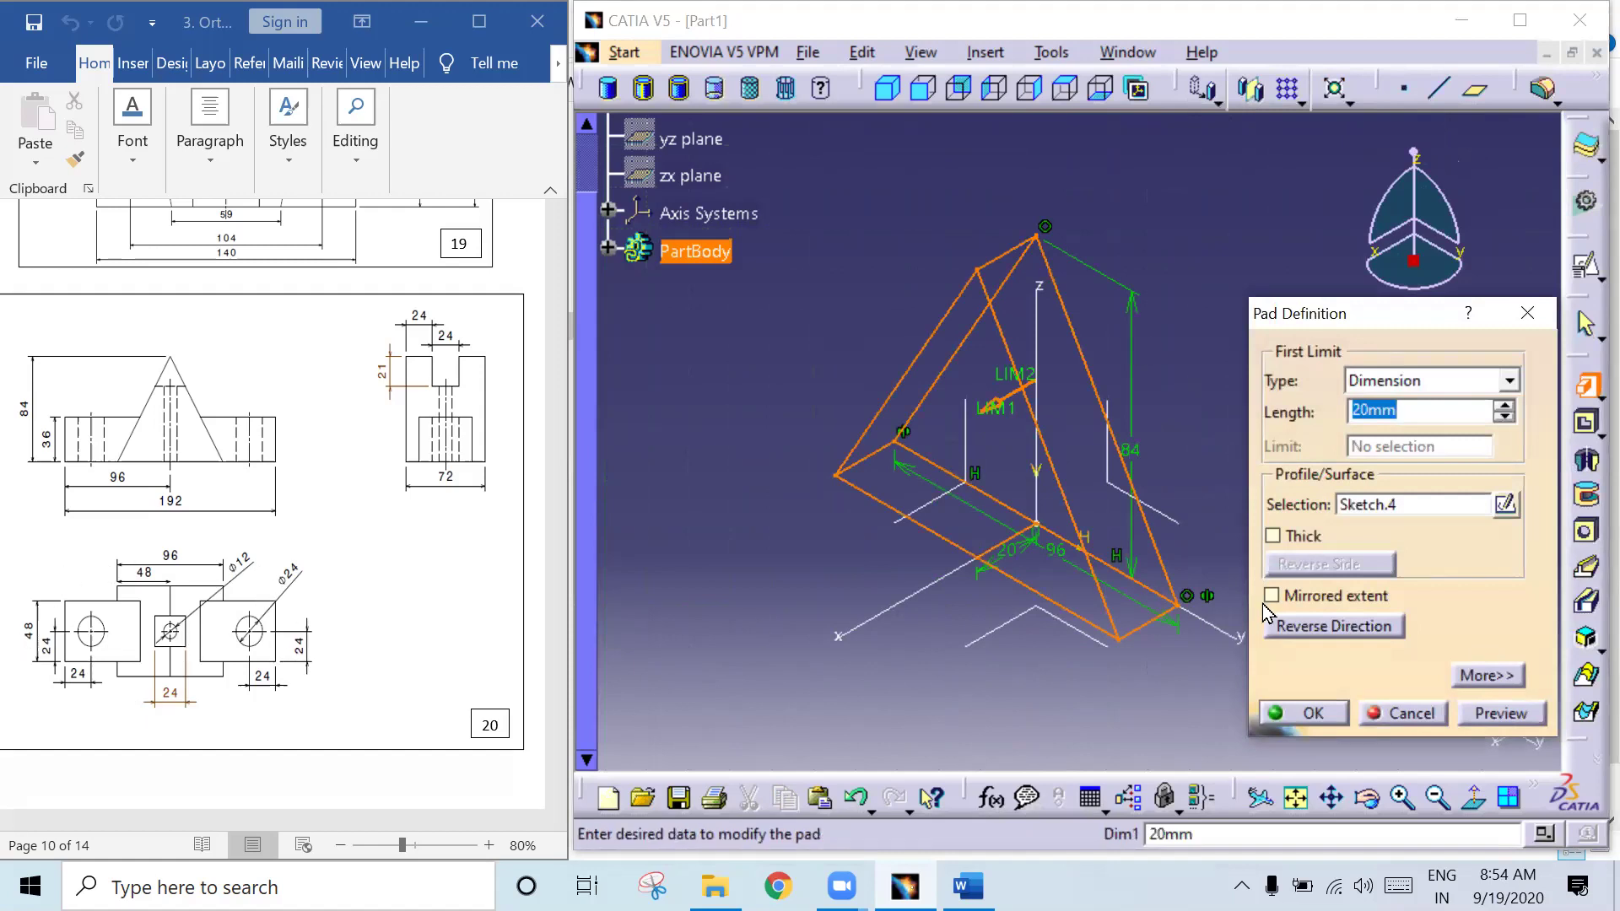
pyautogui.click(1290, 603)
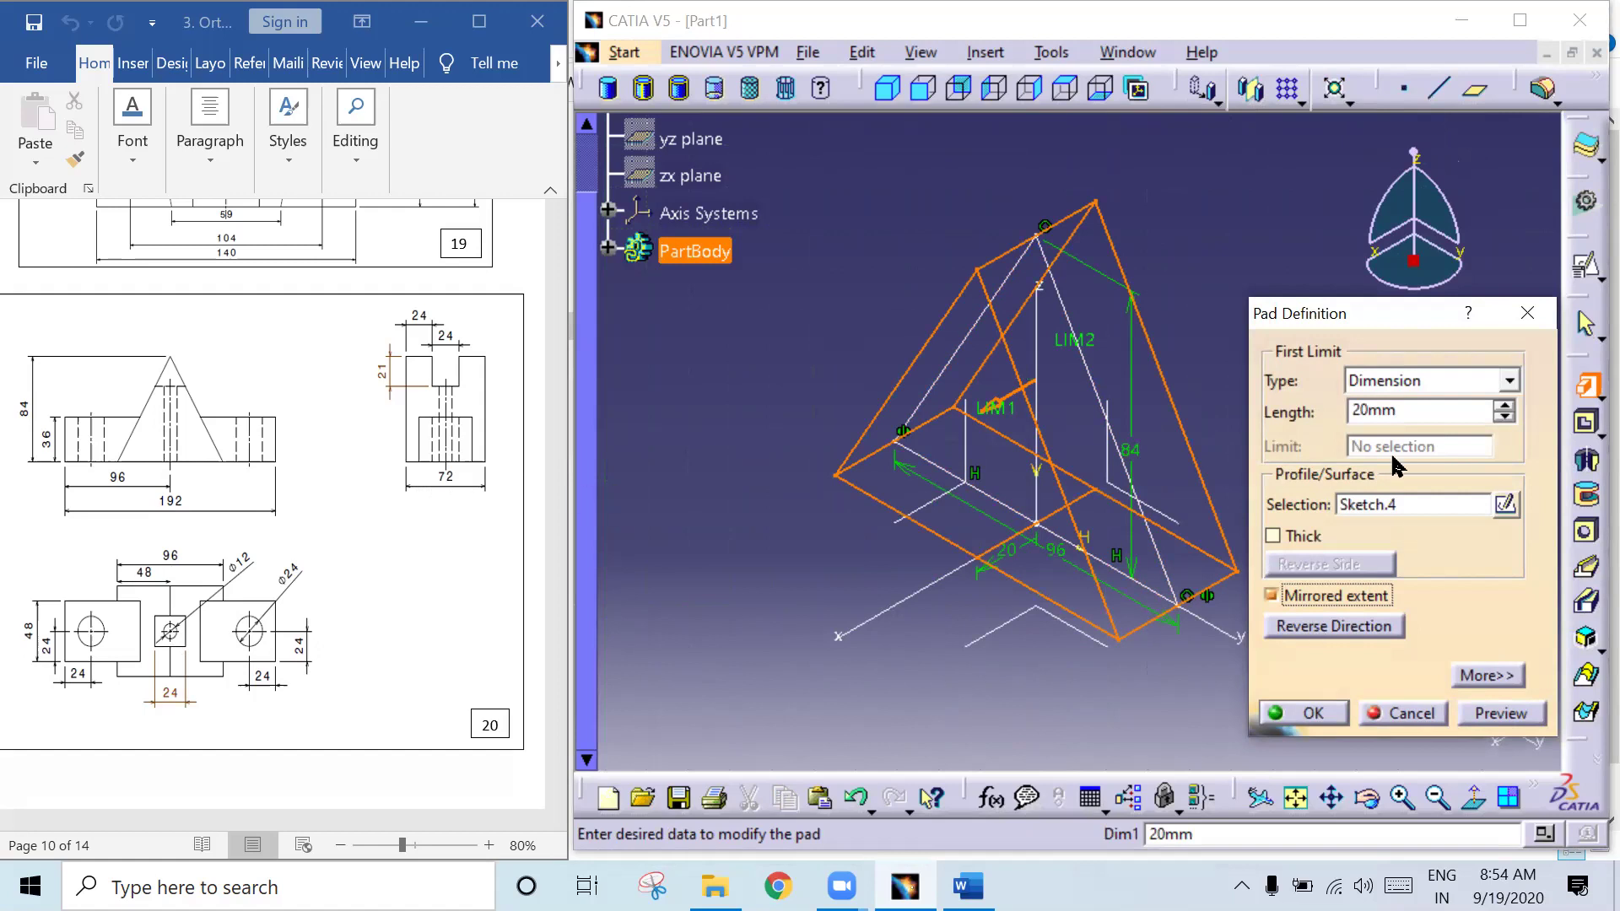
pyautogui.doubleClick(1414, 411)
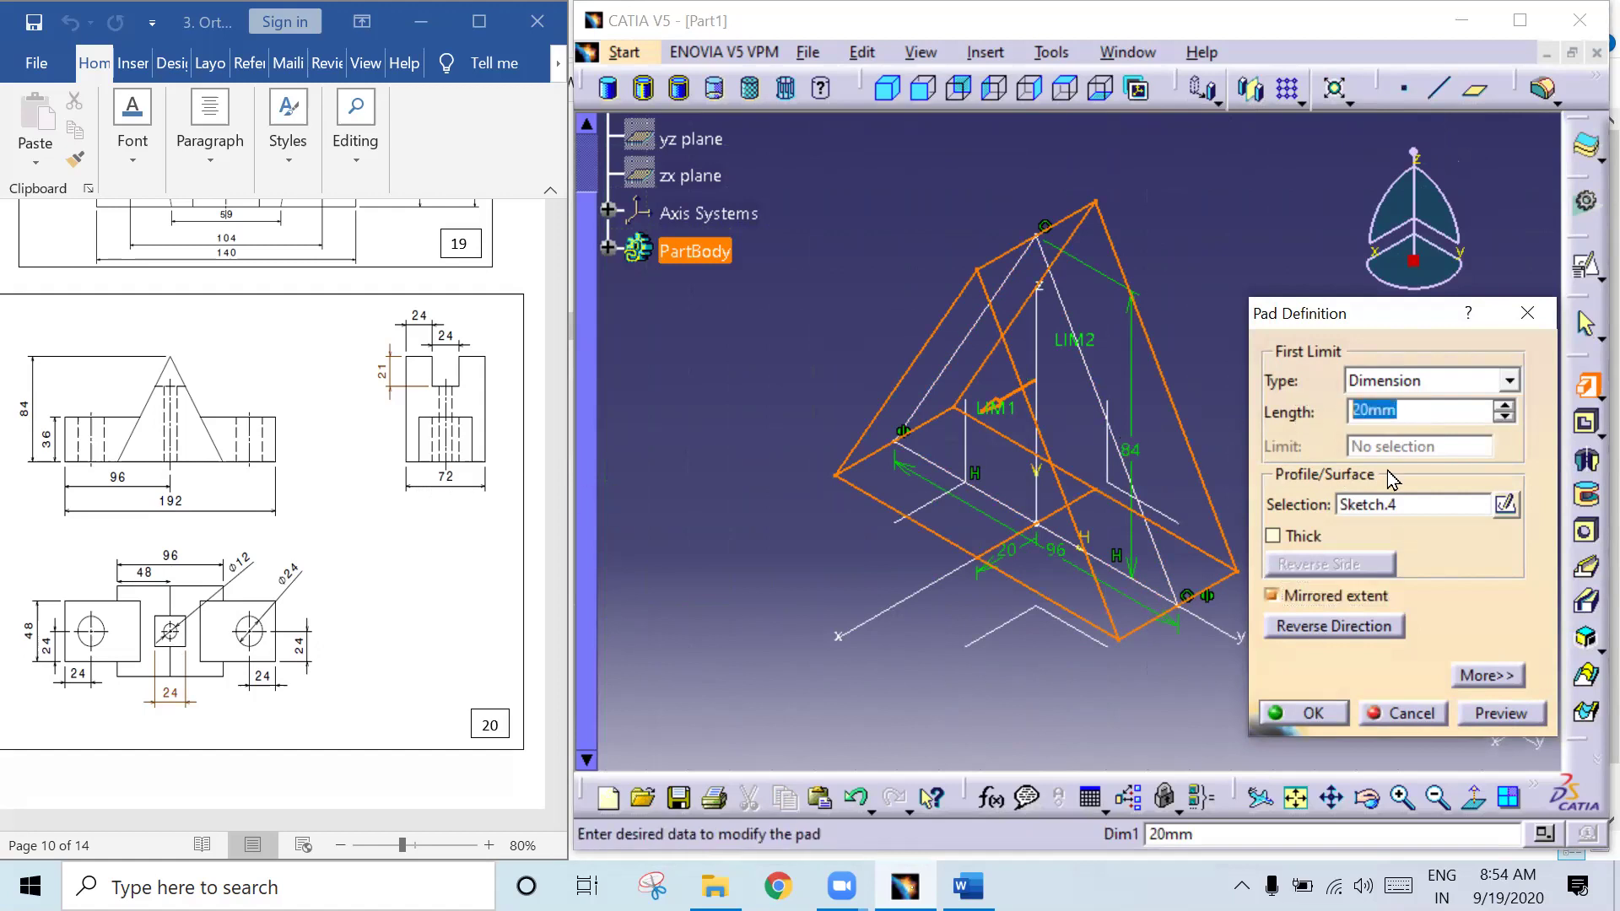
pyautogui.write('72/2')
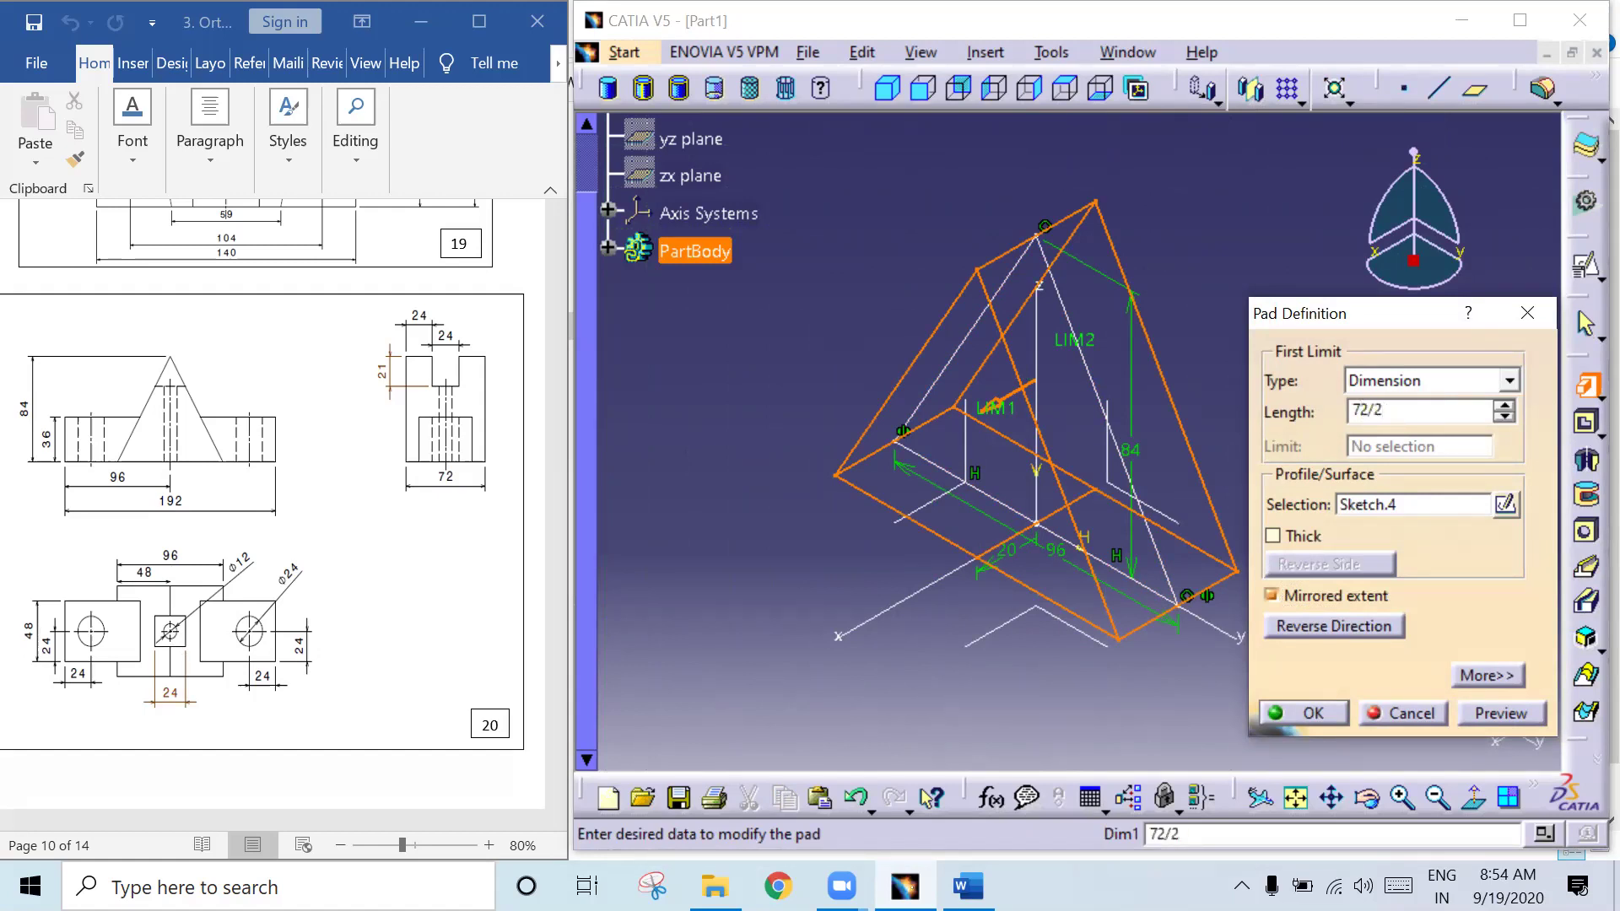
pyautogui.press('Return')
pyautogui.press('Return')
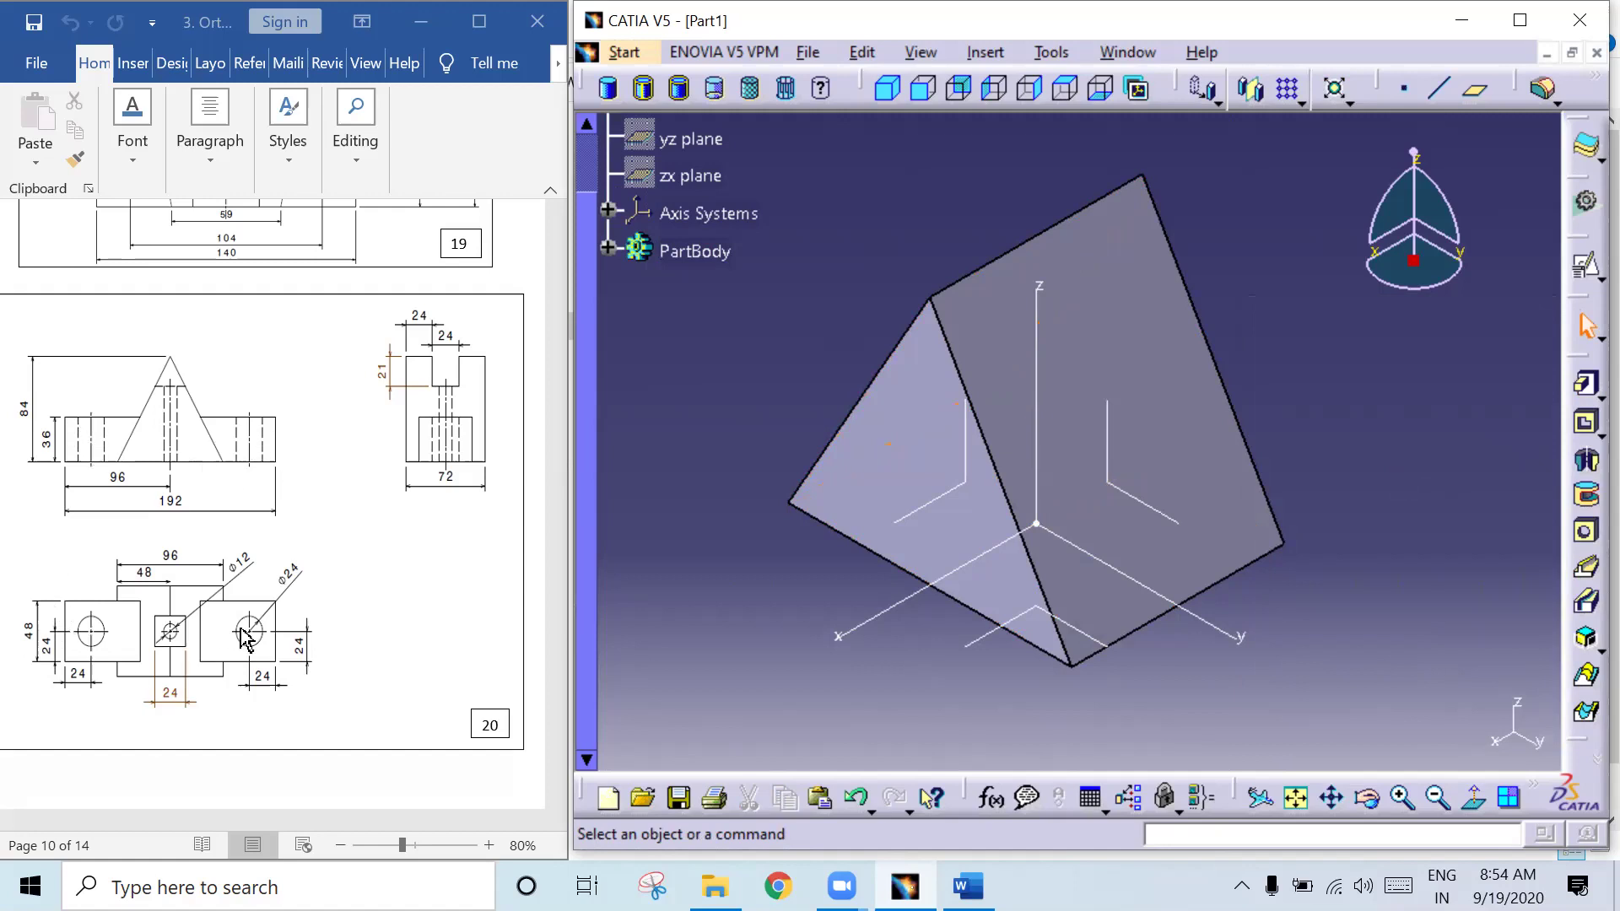
# Step: Orbit the prism and start a new positioned sketch on the YZ plane
pyautogui.moveTo(1251, 550)
pyautogui.mouseDown(button='middle')
pyautogui.moveTo(1024, 512)
pyautogui.moveTo(1117, 423)
pyautogui.moveTo(1277, 535)
pyautogui.moveTo(1376, 516)
pyautogui.mouseUp(button='middle')
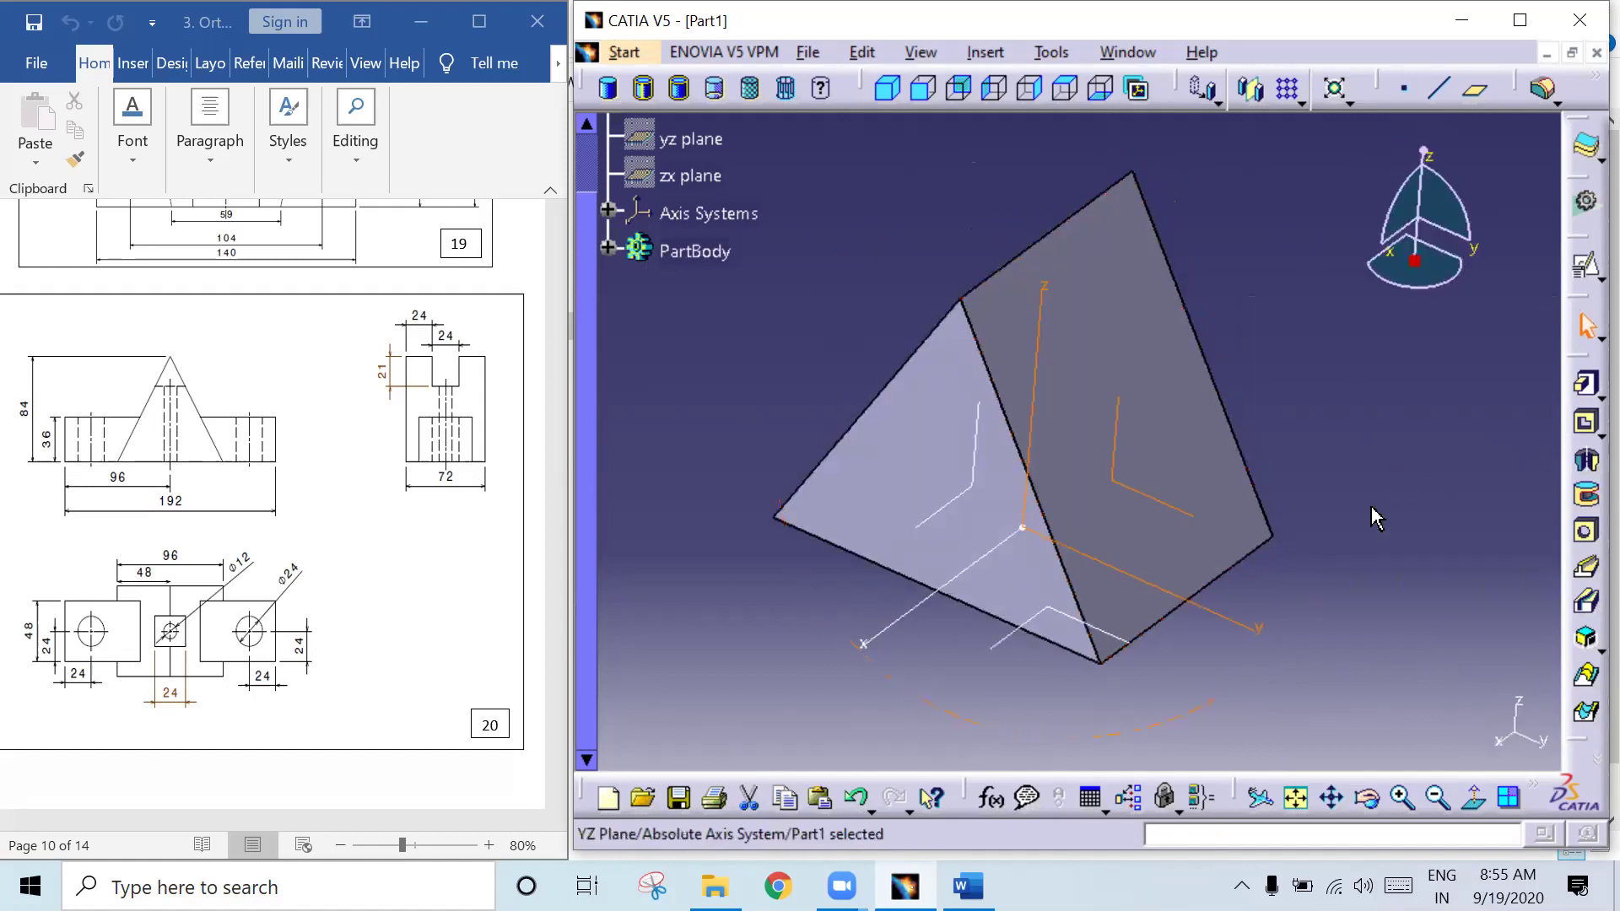
pyautogui.click(1586, 266)
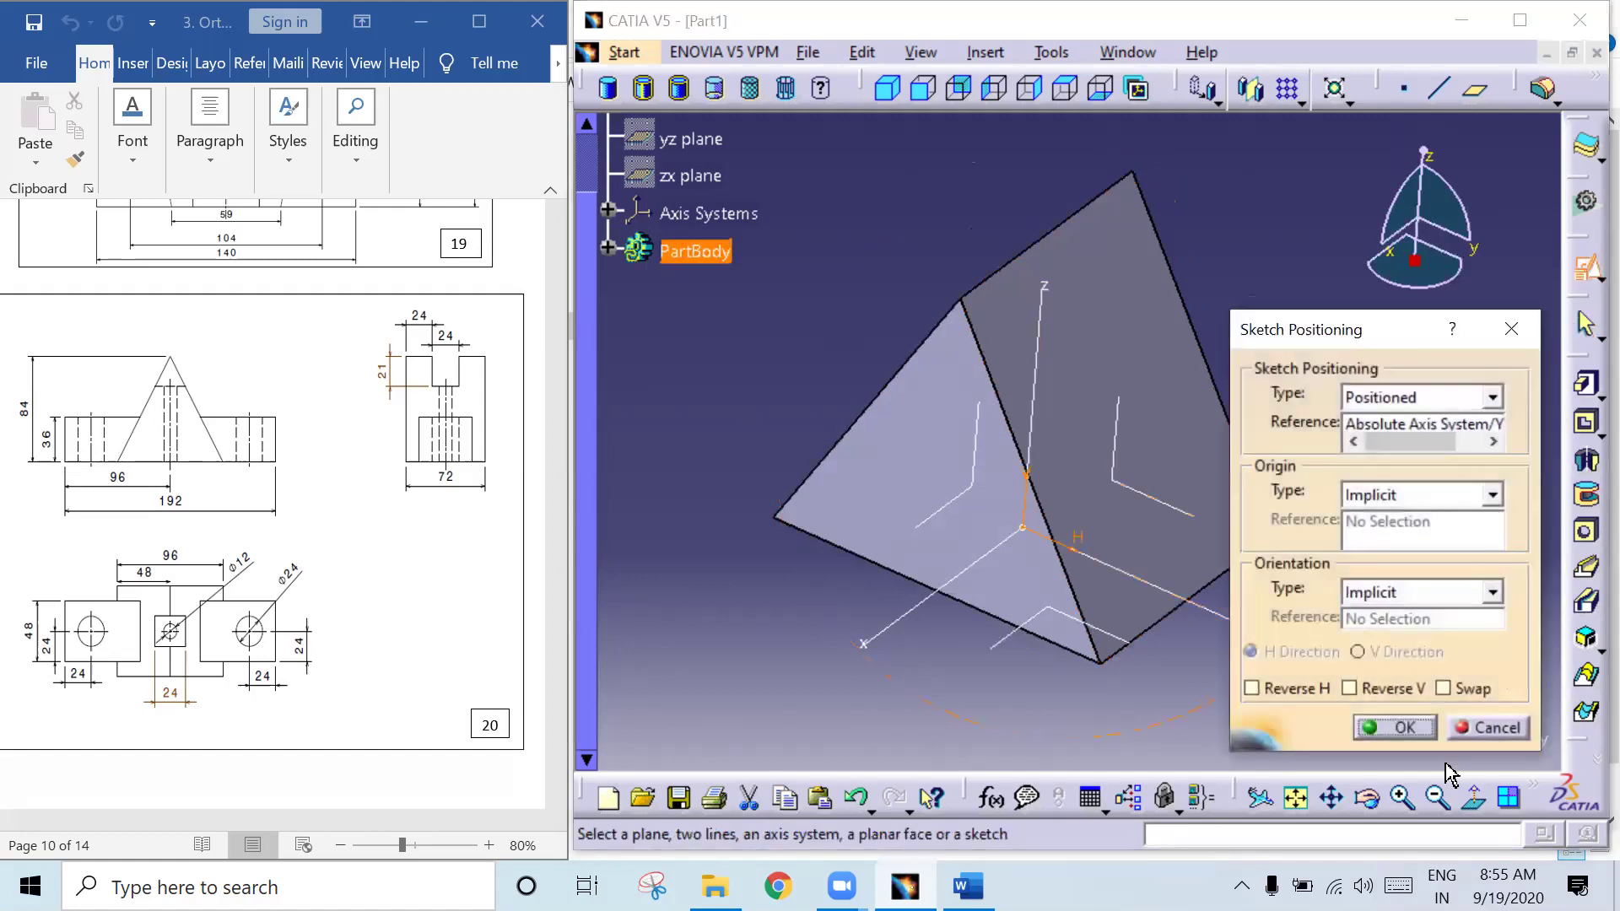
pyautogui.click(1393, 727)
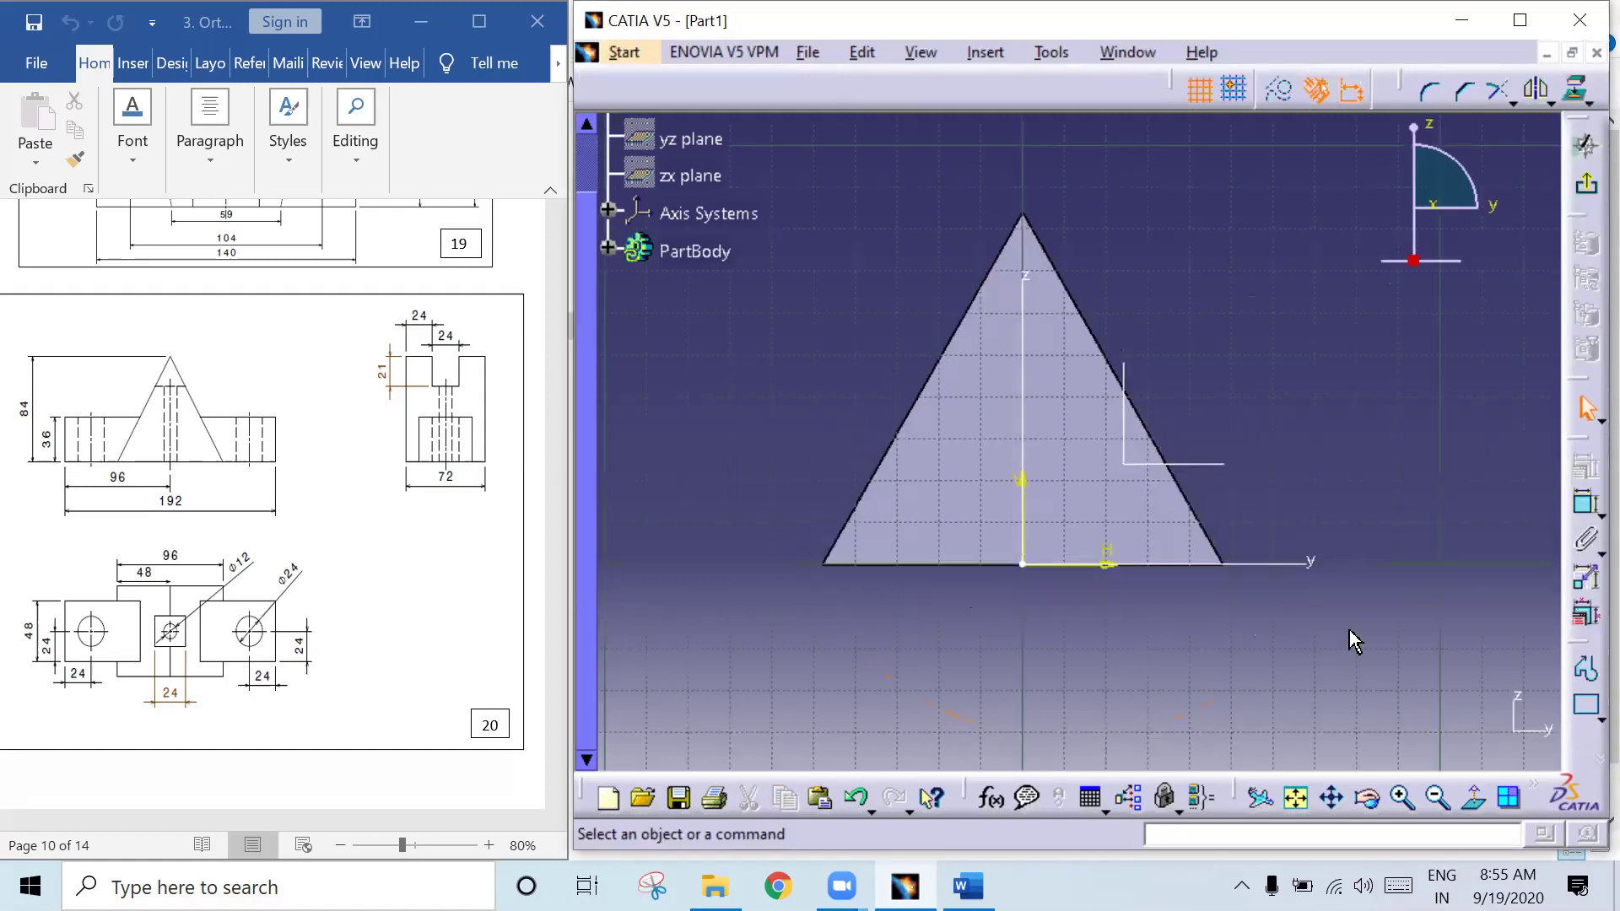
pyautogui.moveTo(1372, 641); pyautogui.dragTo(1399, 654, button='middle')
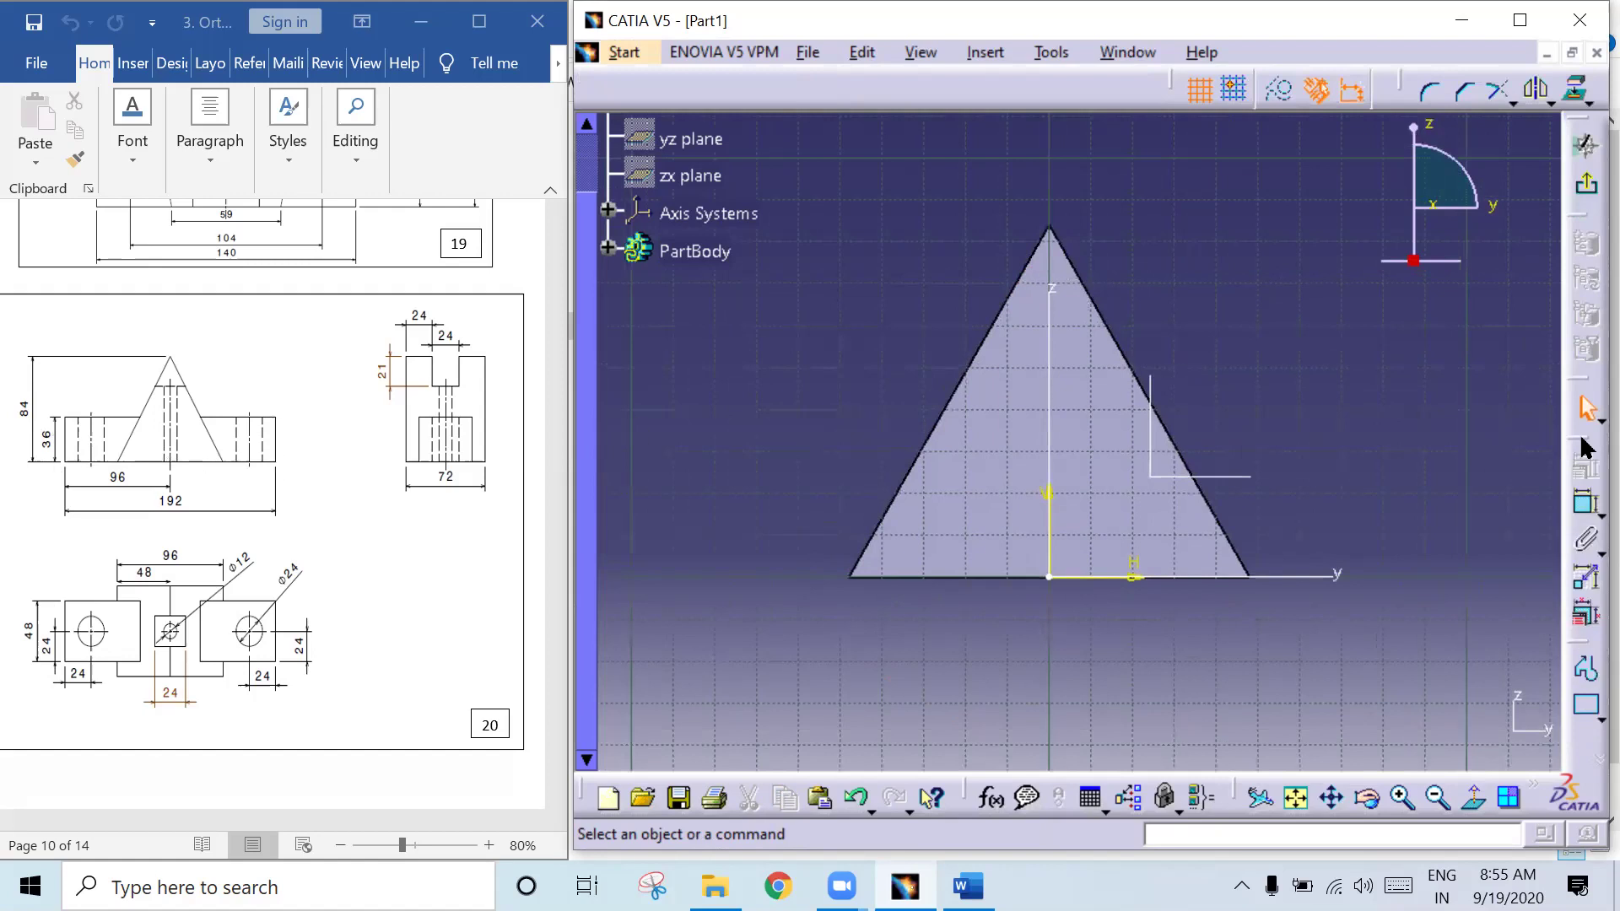
# Step: Draw a rectangle along the triangle base with sides symmetric about the V axis
pyautogui.click(1586, 705)
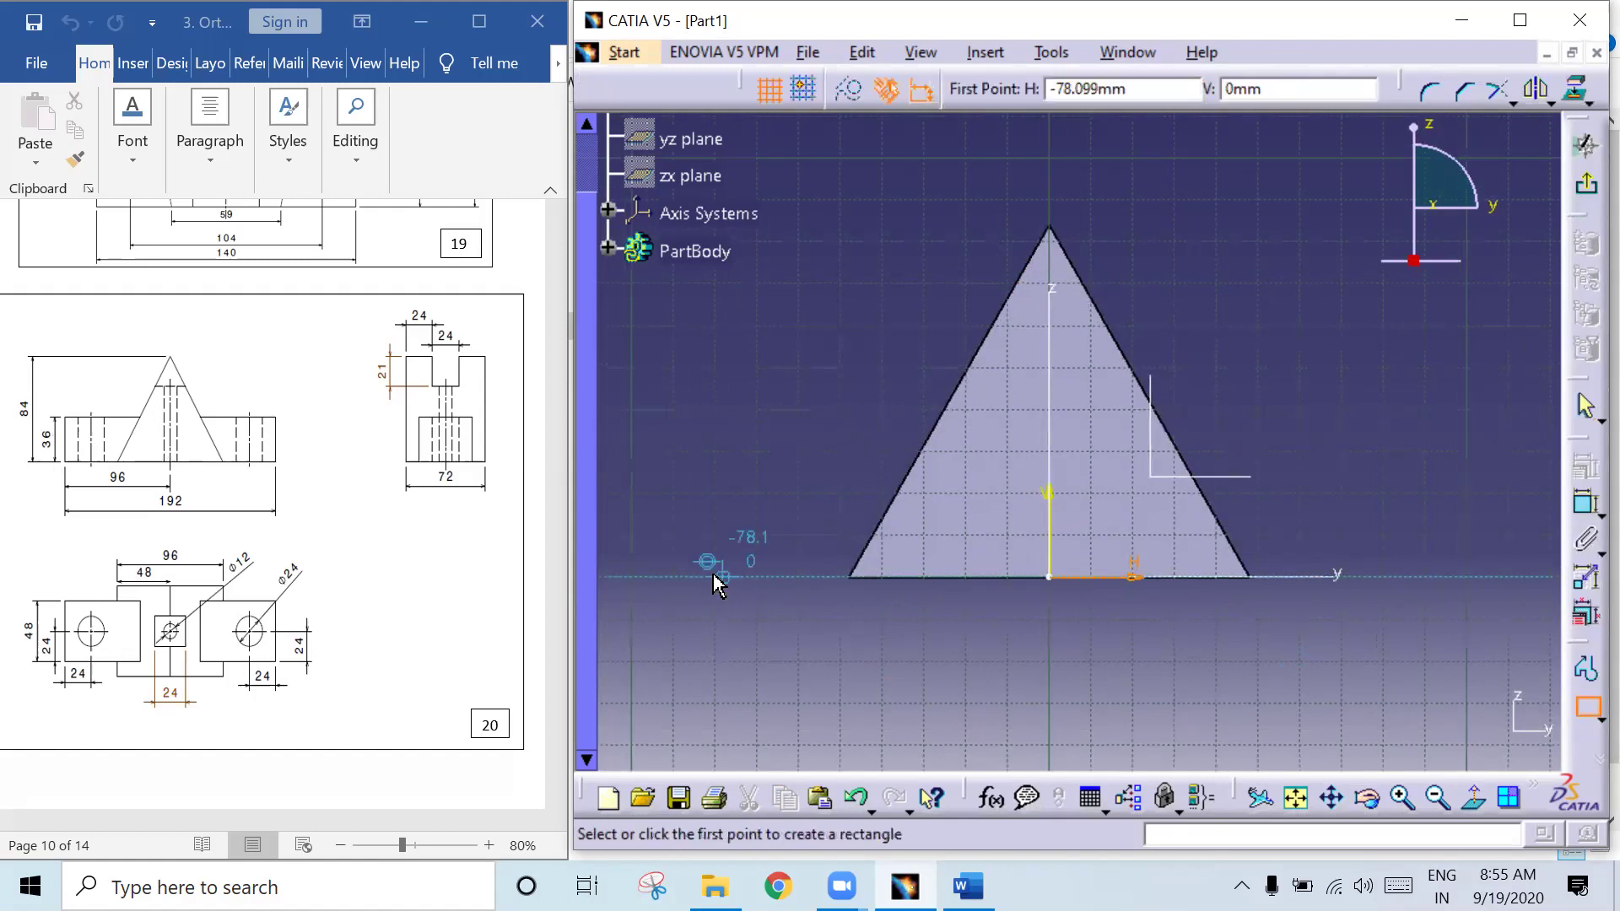
pyautogui.click(713, 577)
pyautogui.click(1351, 453)
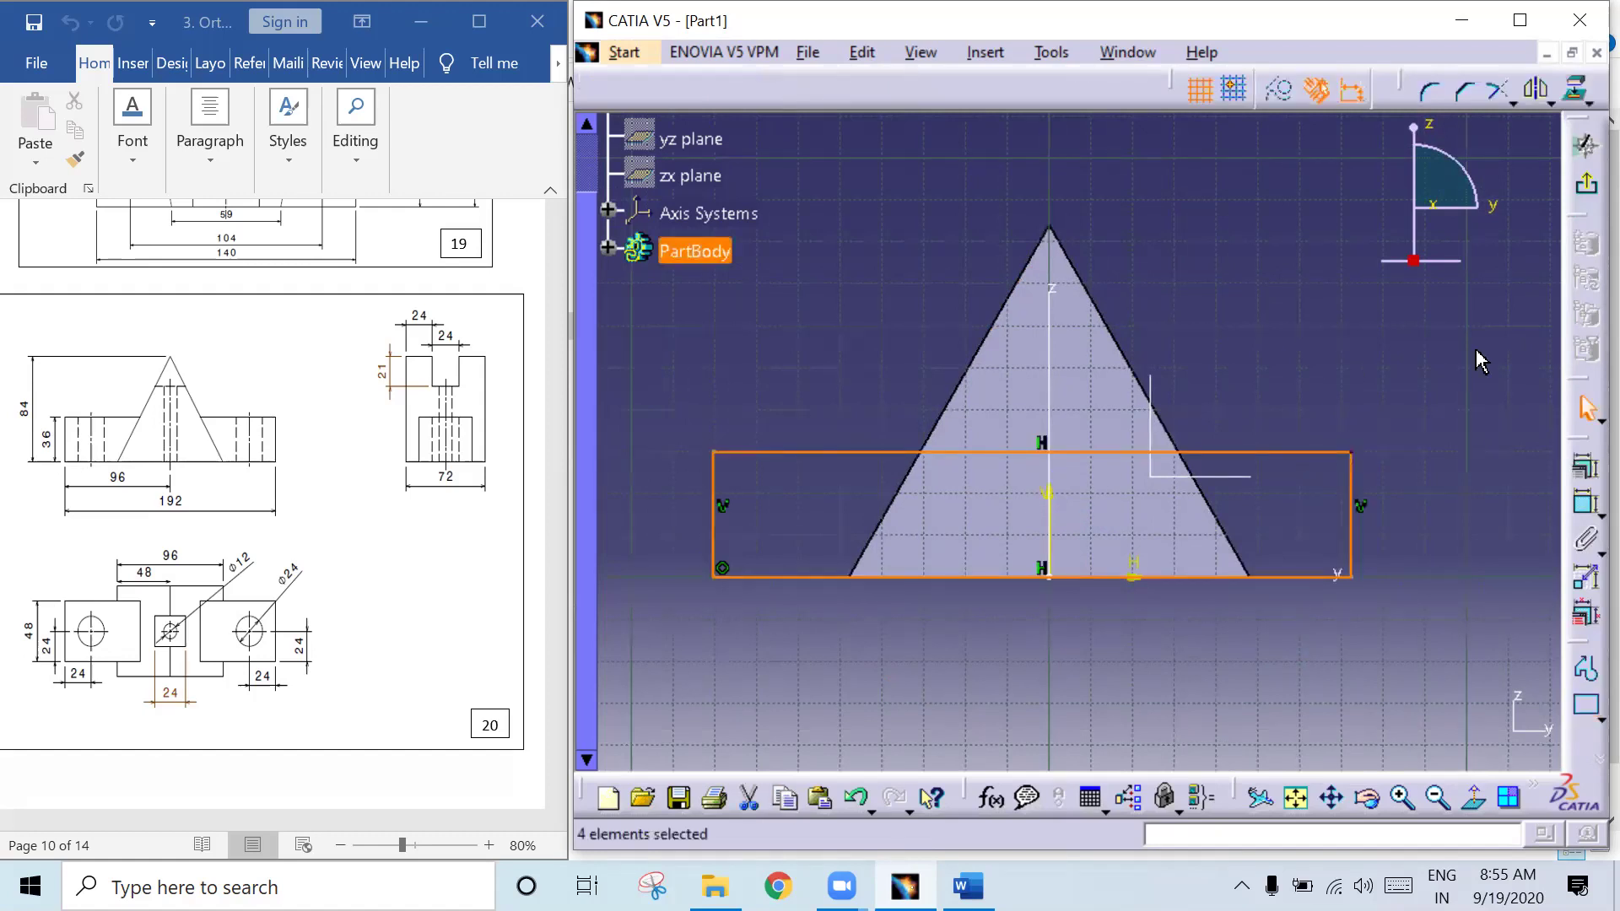
pyautogui.click(1586, 467)
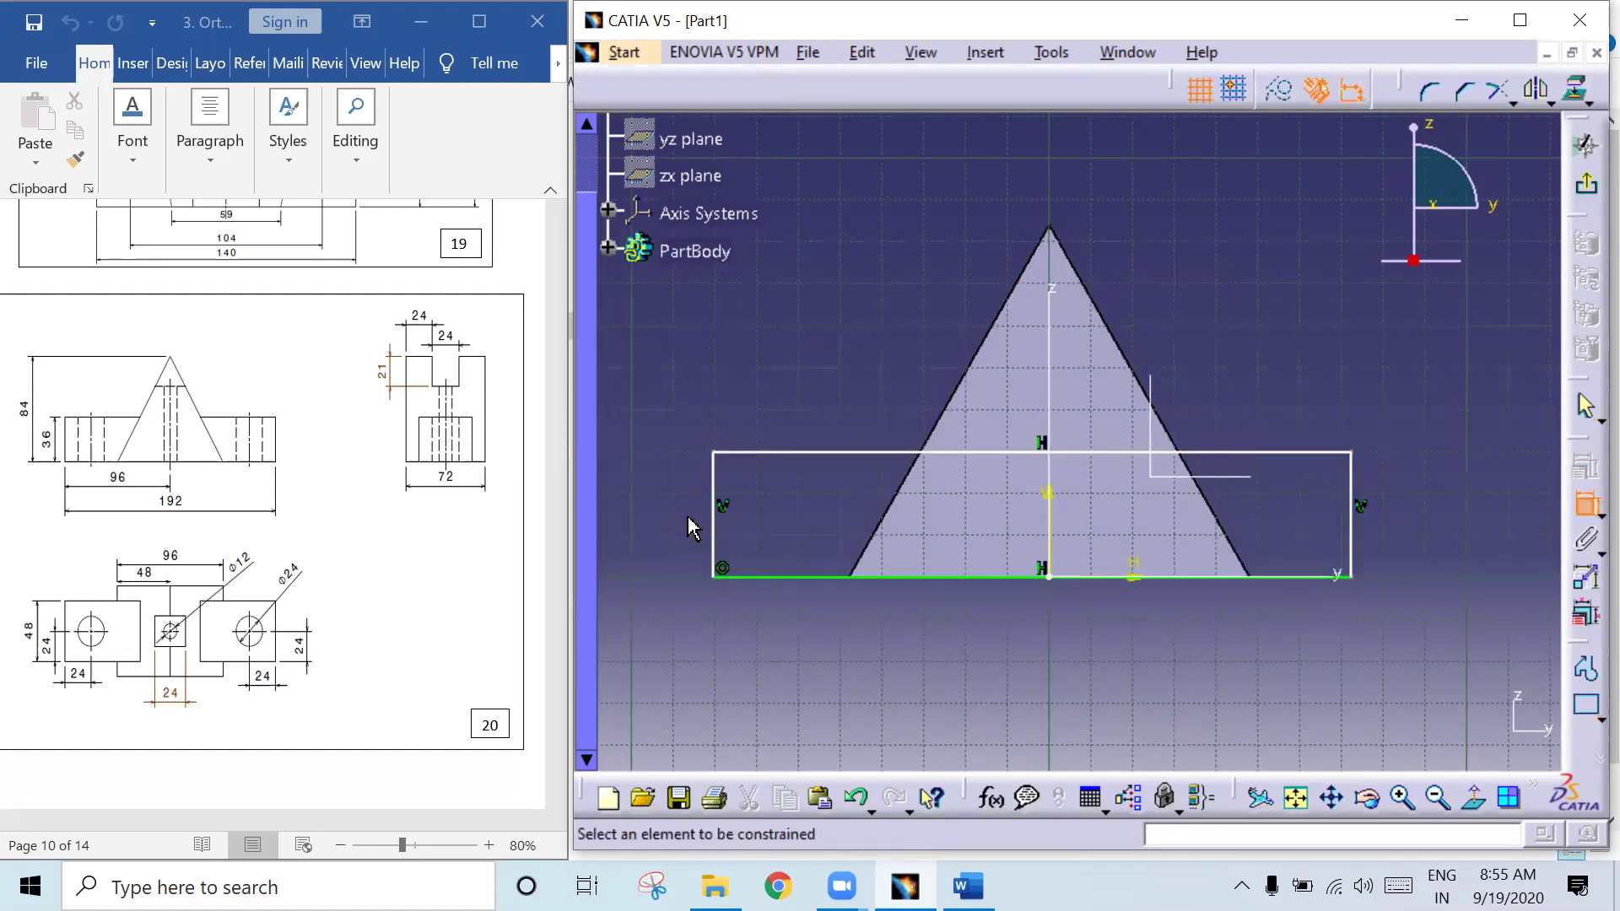
pyautogui.click(714, 504)
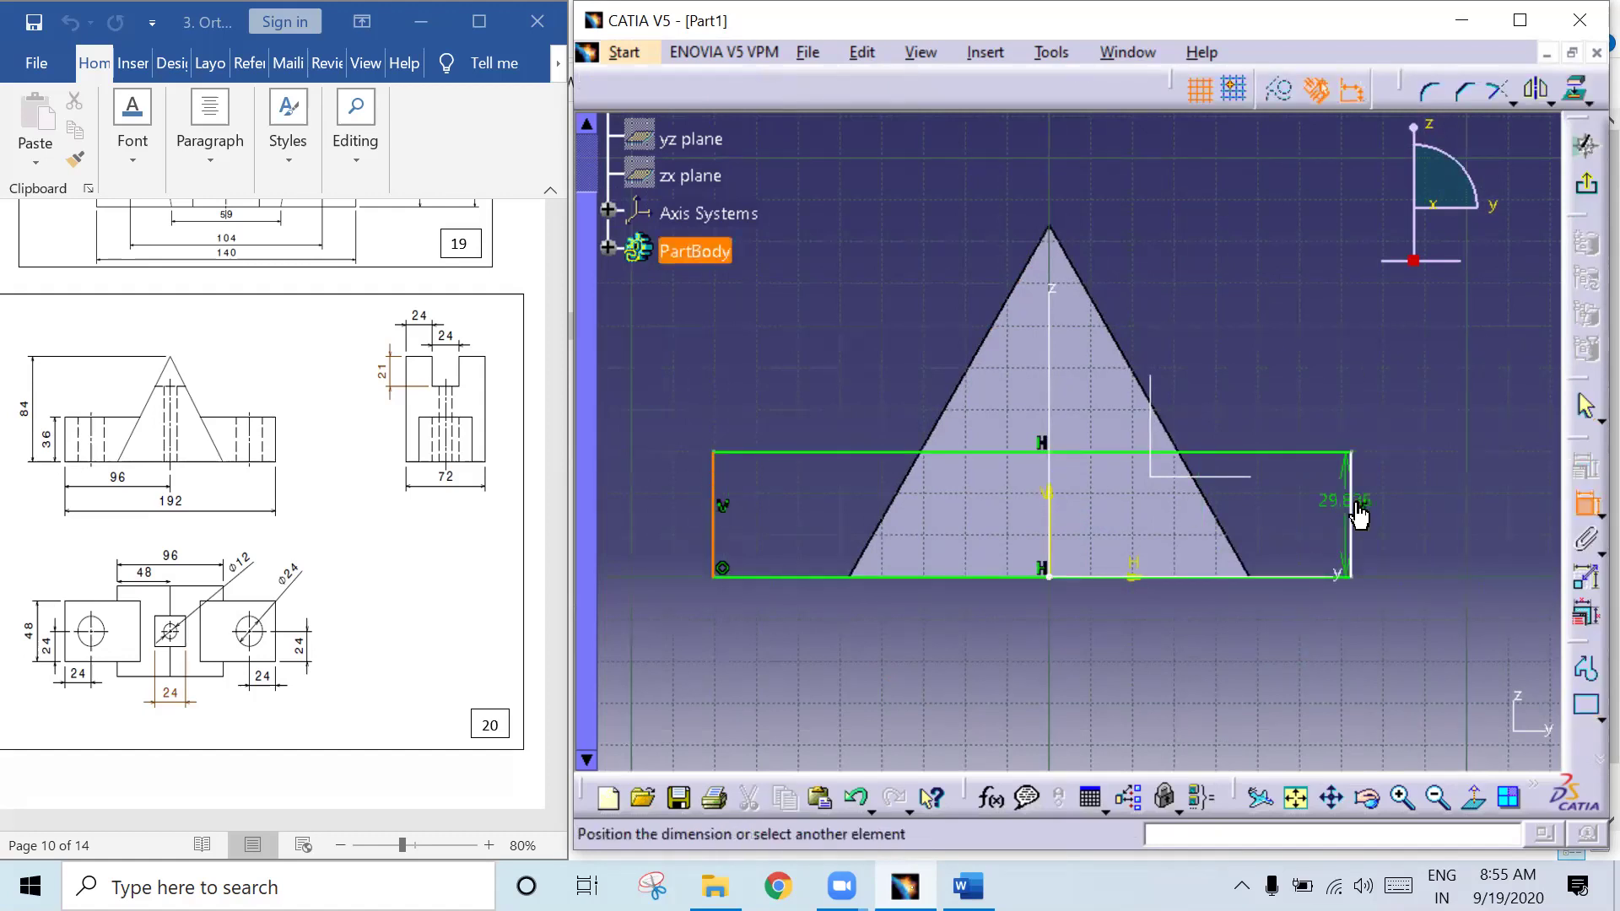
pyautogui.click(1351, 511)
pyautogui.rightClick(1384, 717)
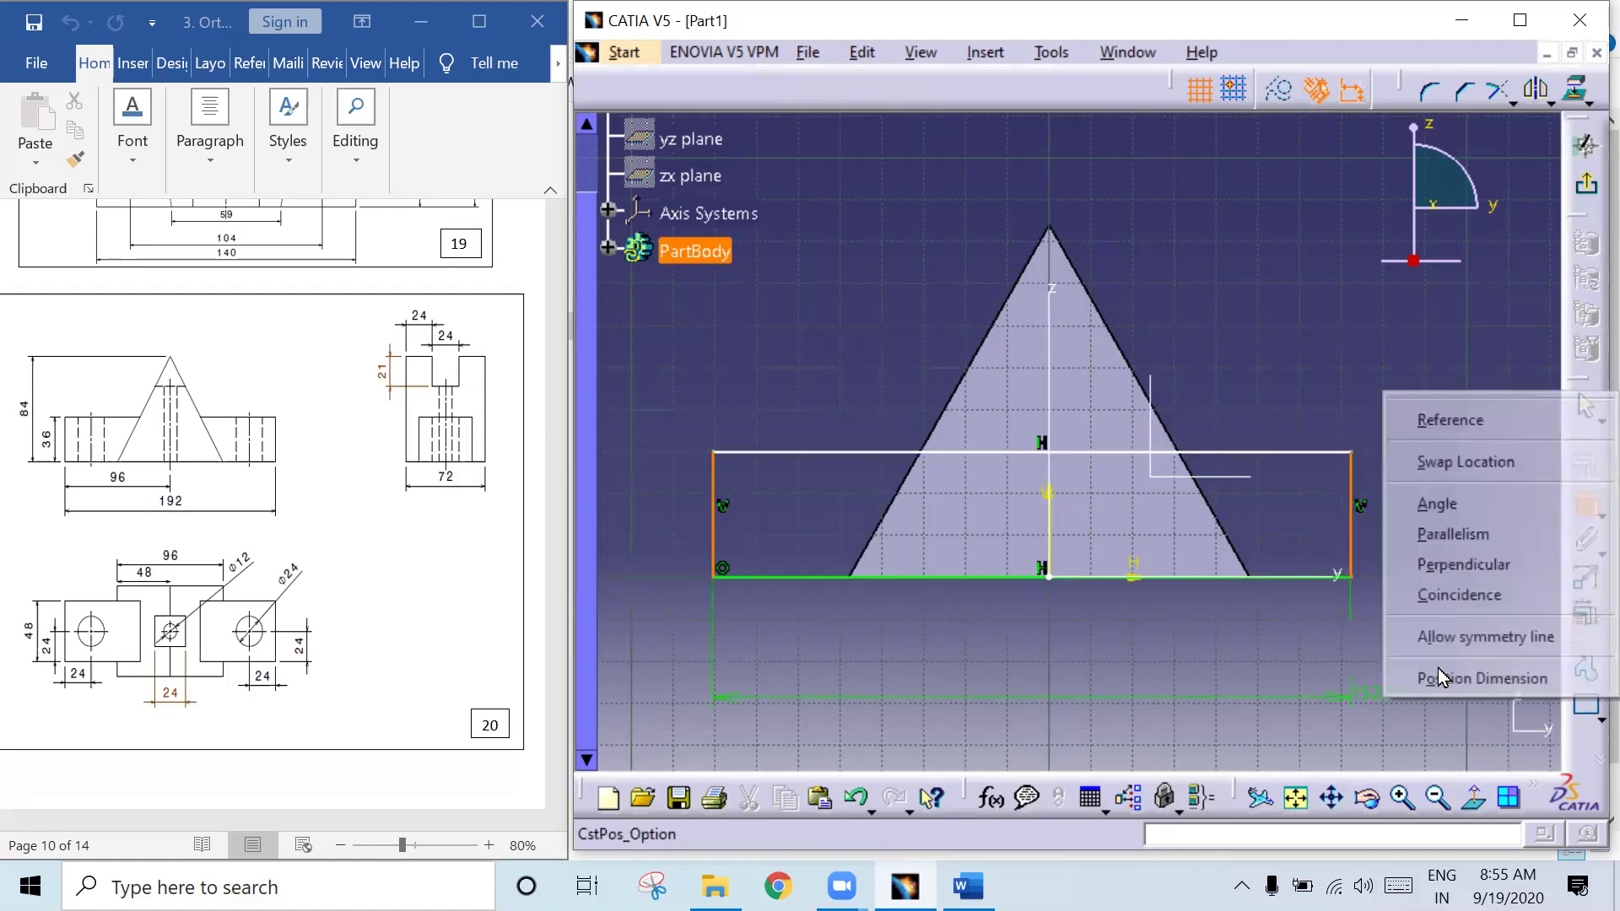
pyautogui.click(1477, 638)
pyautogui.click(1050, 508)
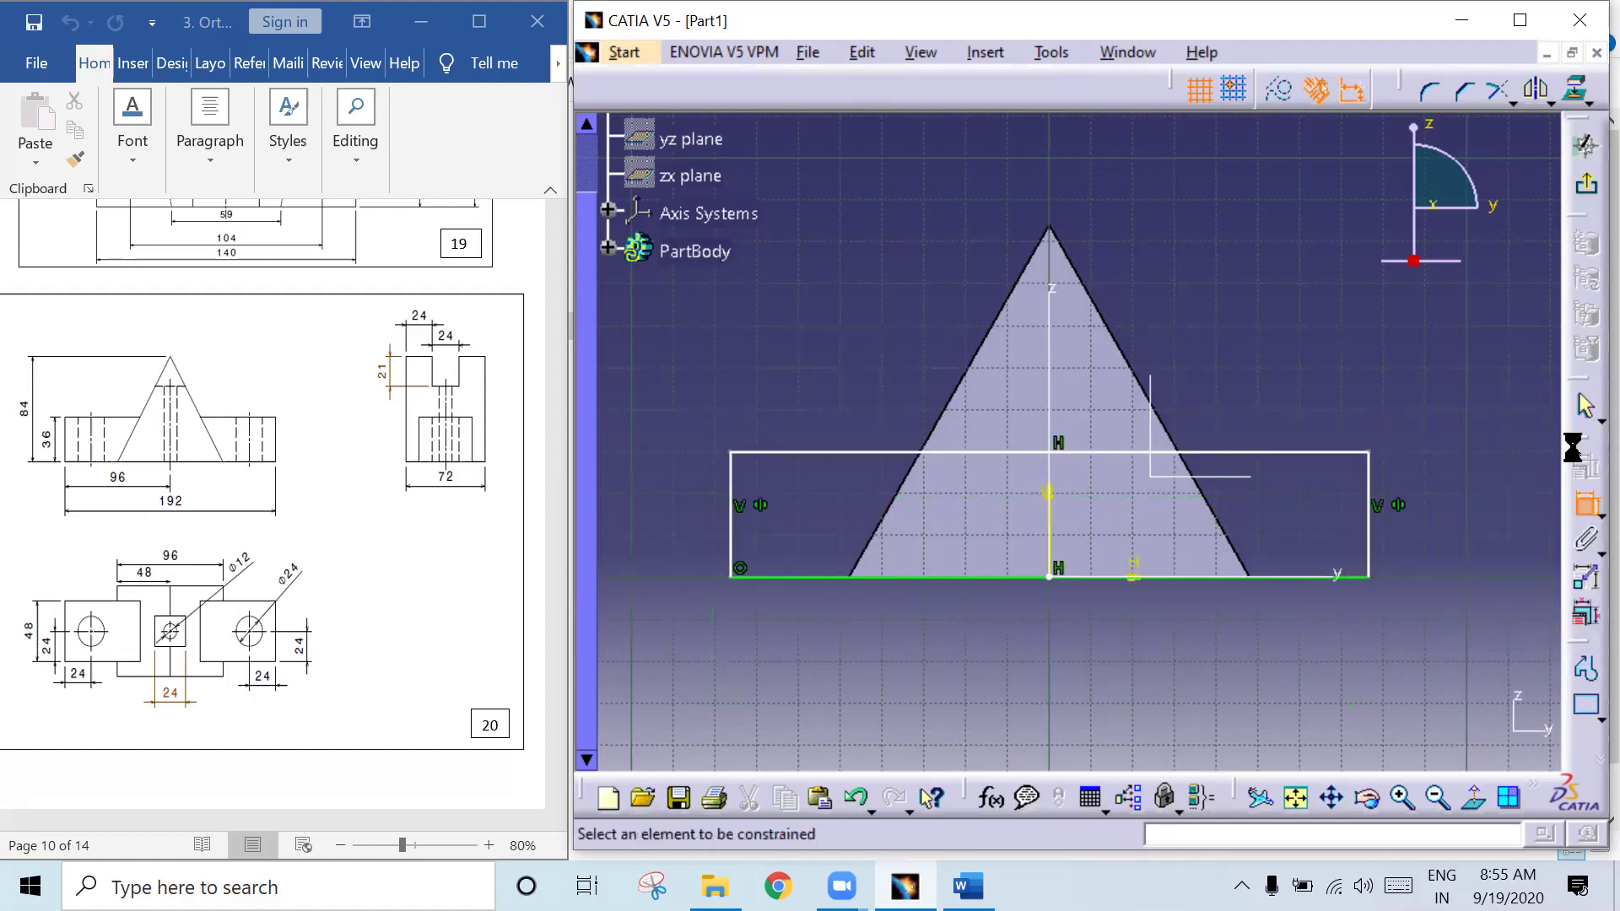
# Step: Dimension the rectangle 192 wide and 36 high, then exit the sketch
pyautogui.click(1338, 454)
pyautogui.click(1210, 330)
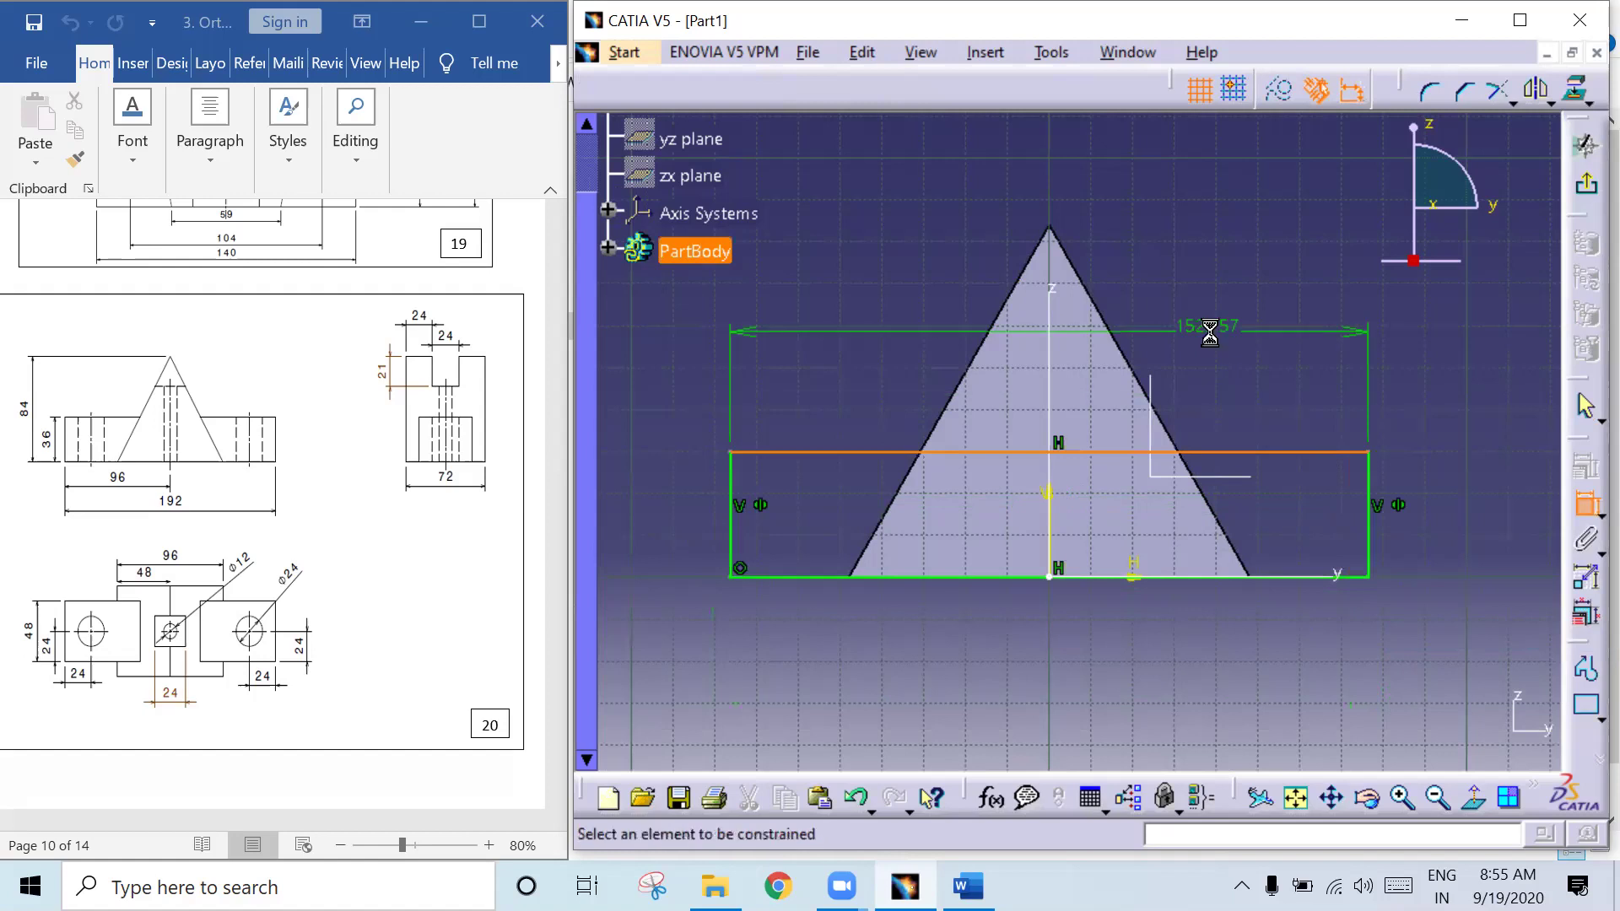
pyautogui.doubleClick(1210, 328)
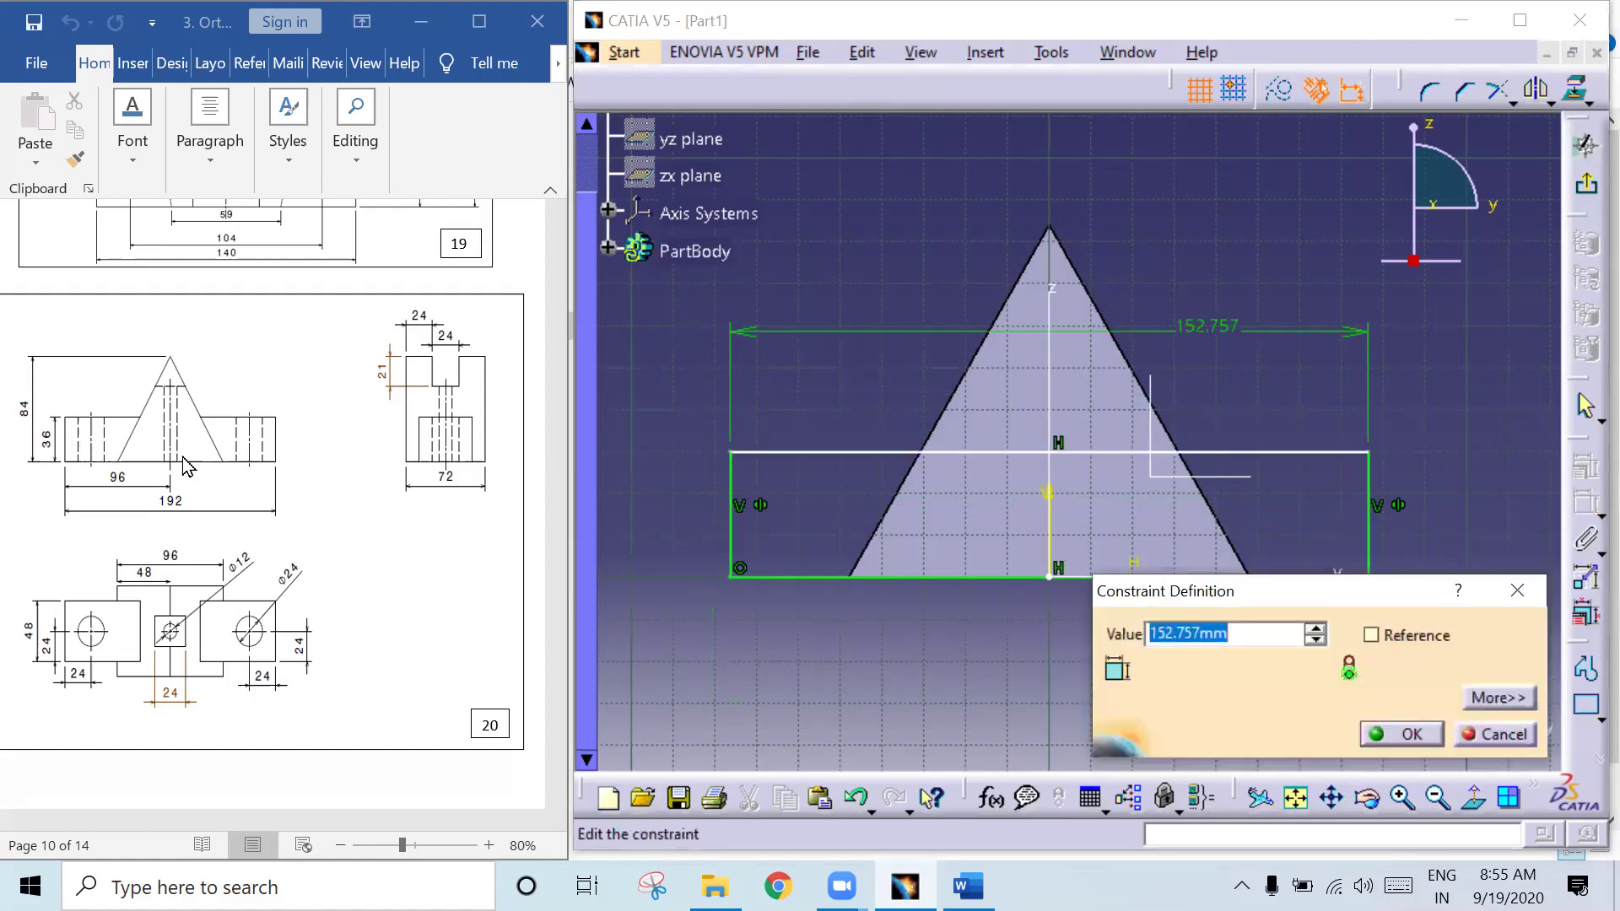
pyautogui.write('192')
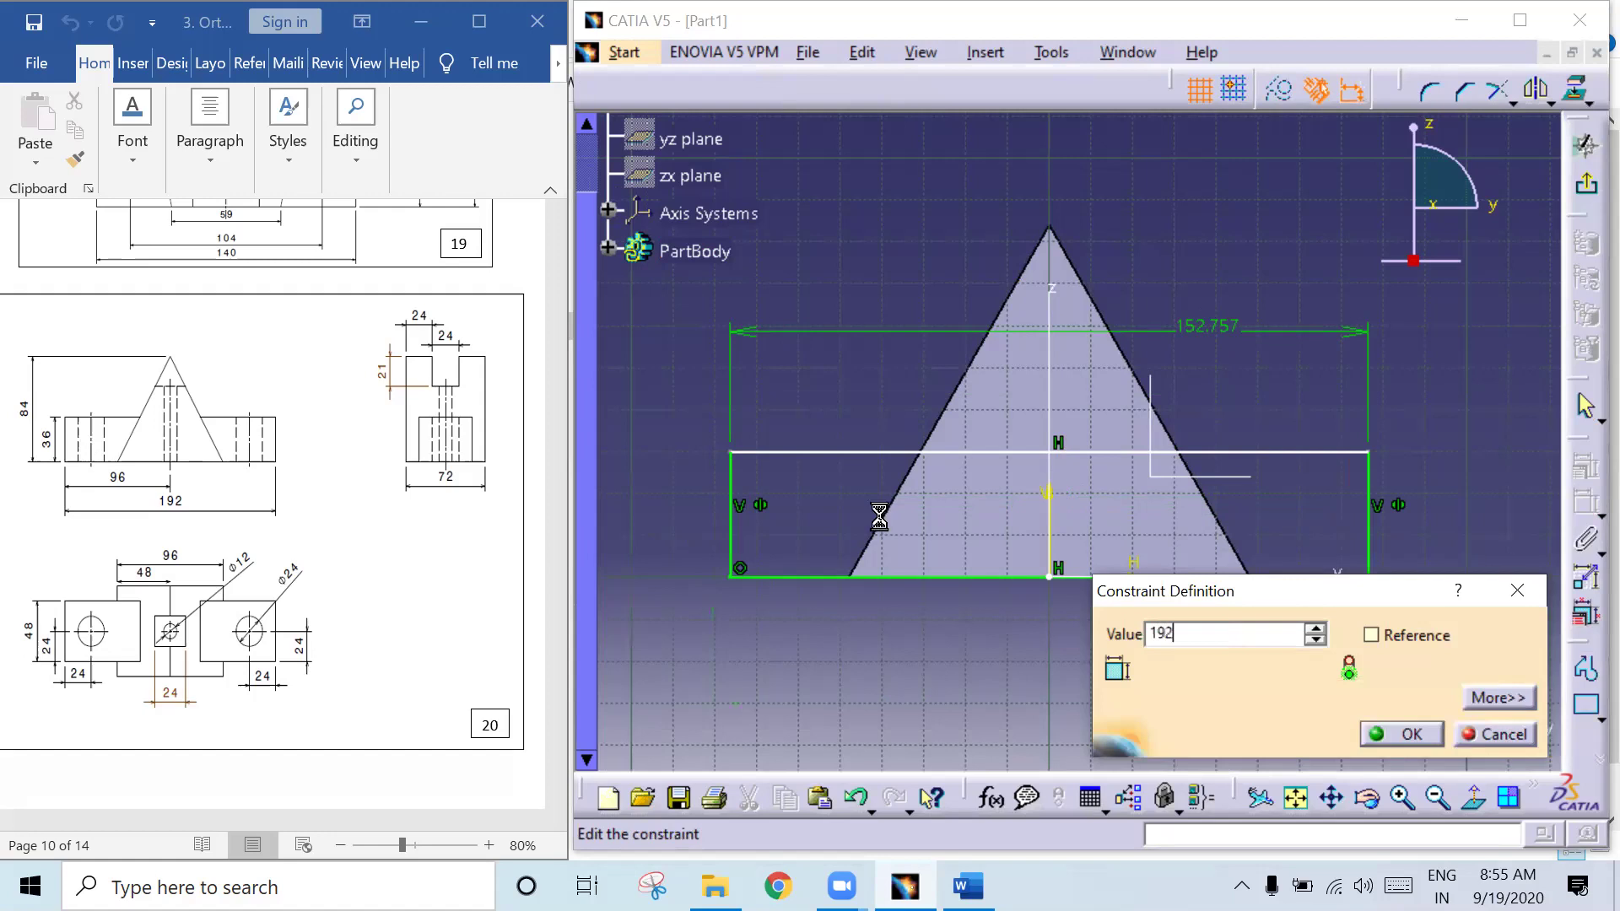
pyautogui.press('Return')
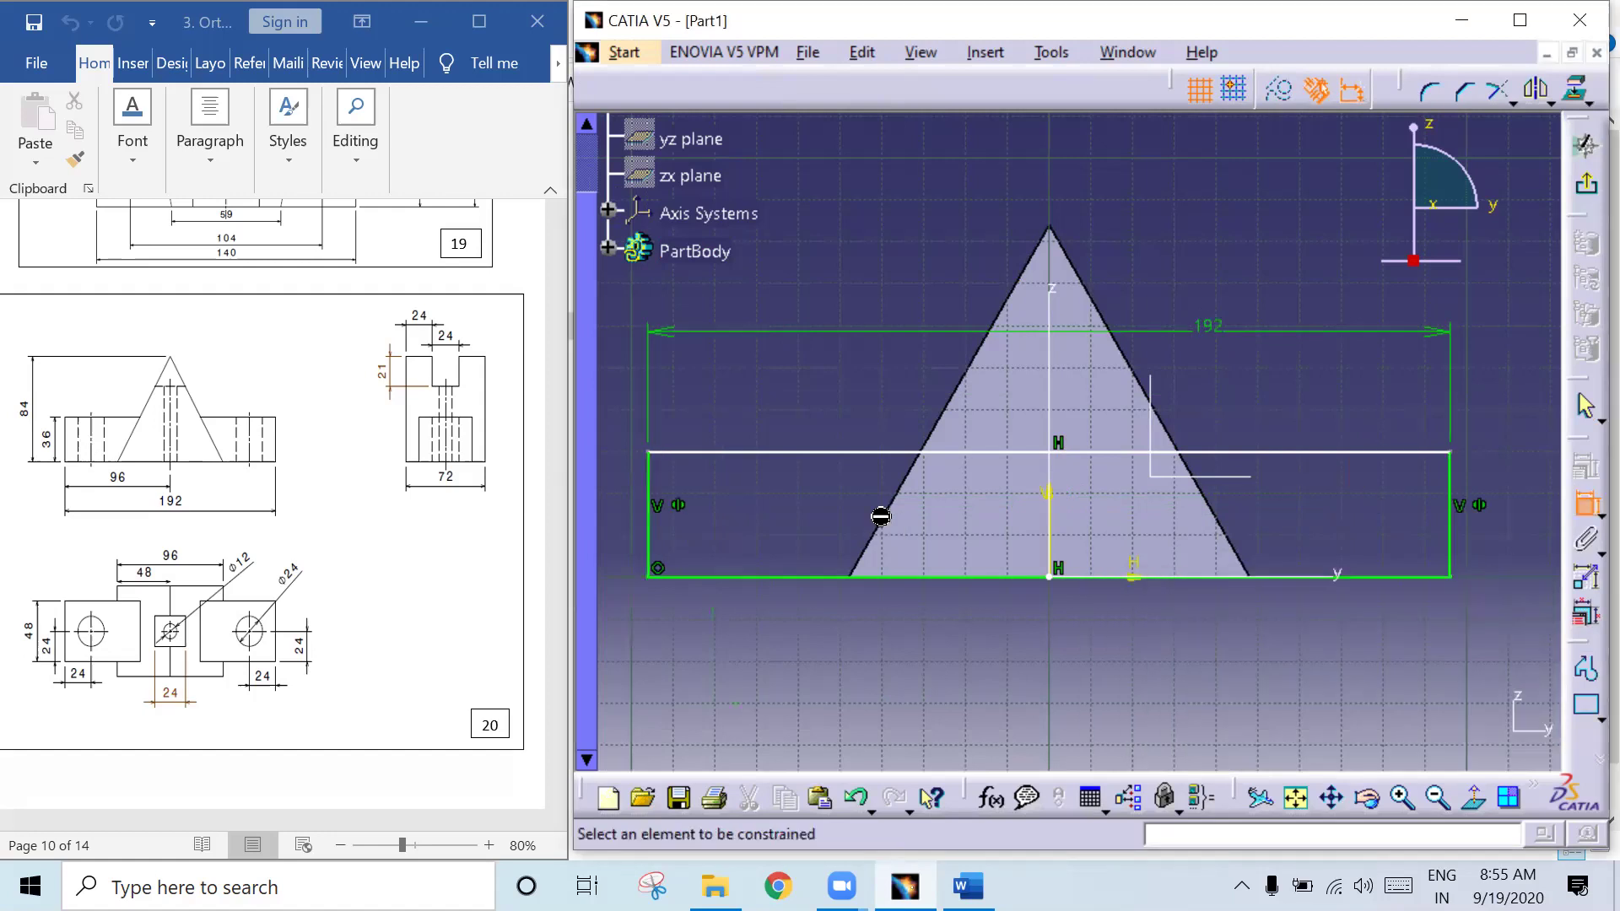
pyautogui.click(1453, 532)
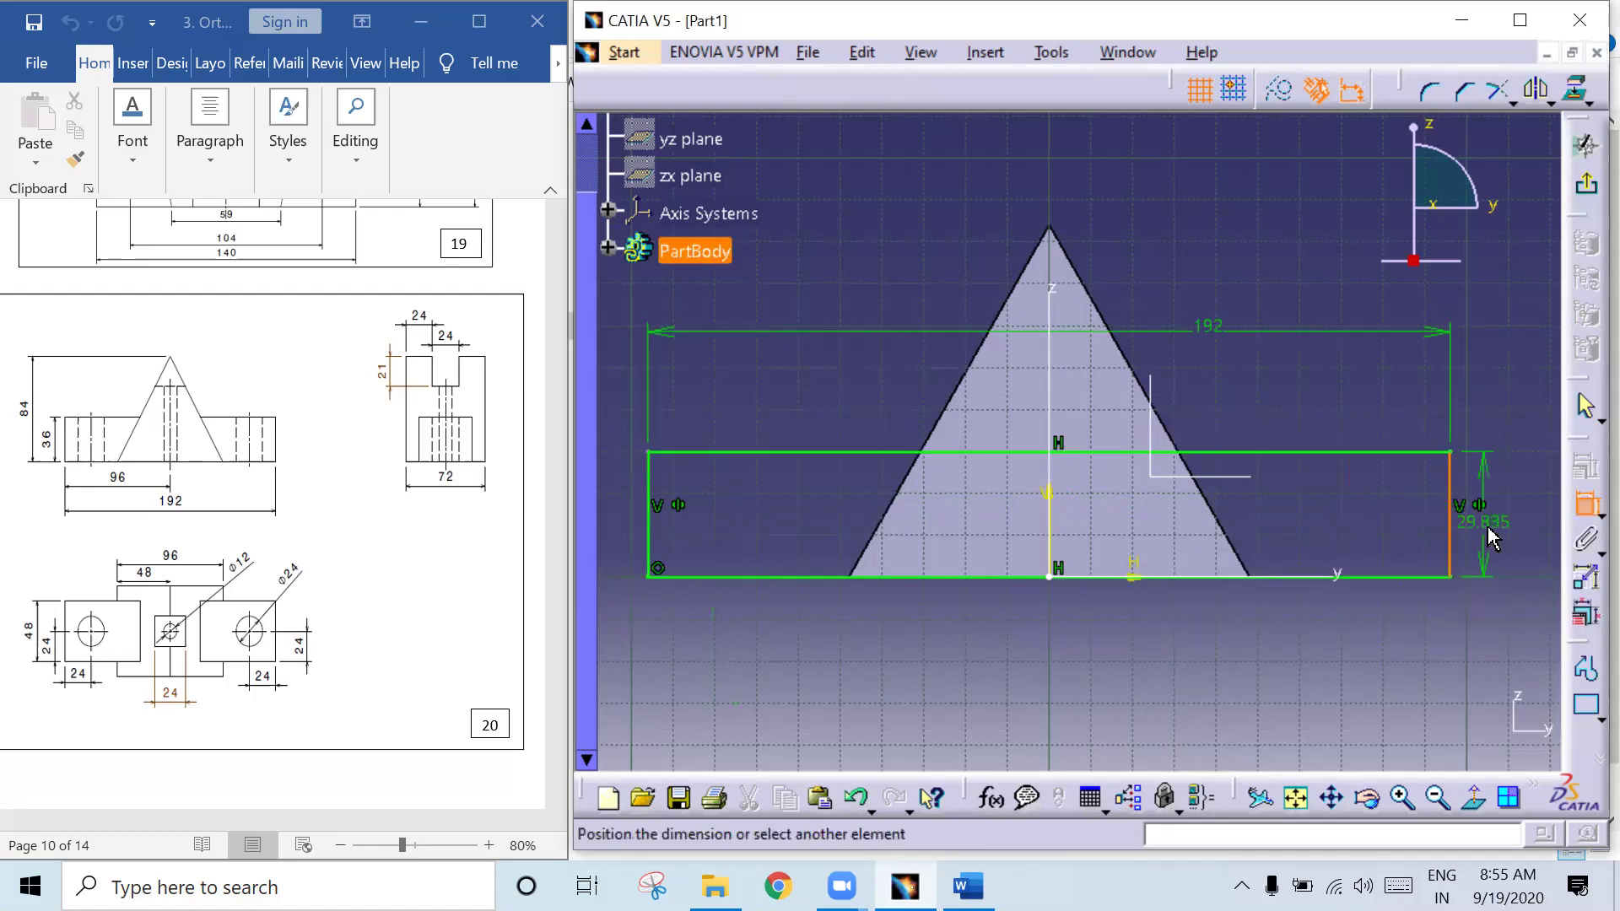
pyautogui.click(1495, 539)
pyautogui.doubleClick(1503, 537)
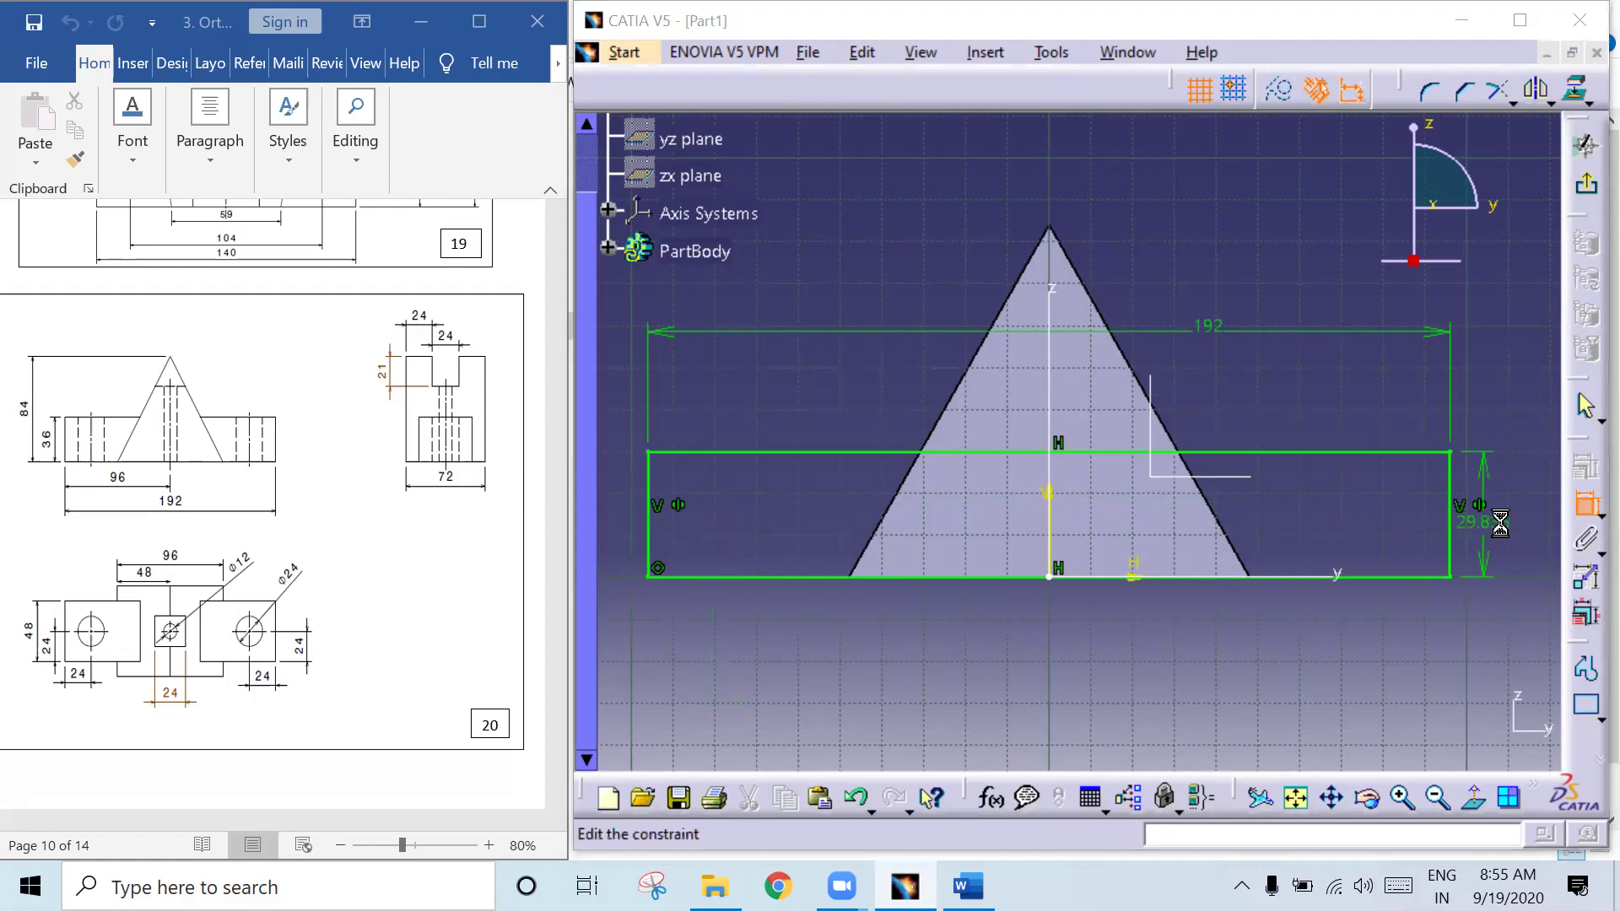
pyautogui.write('36')
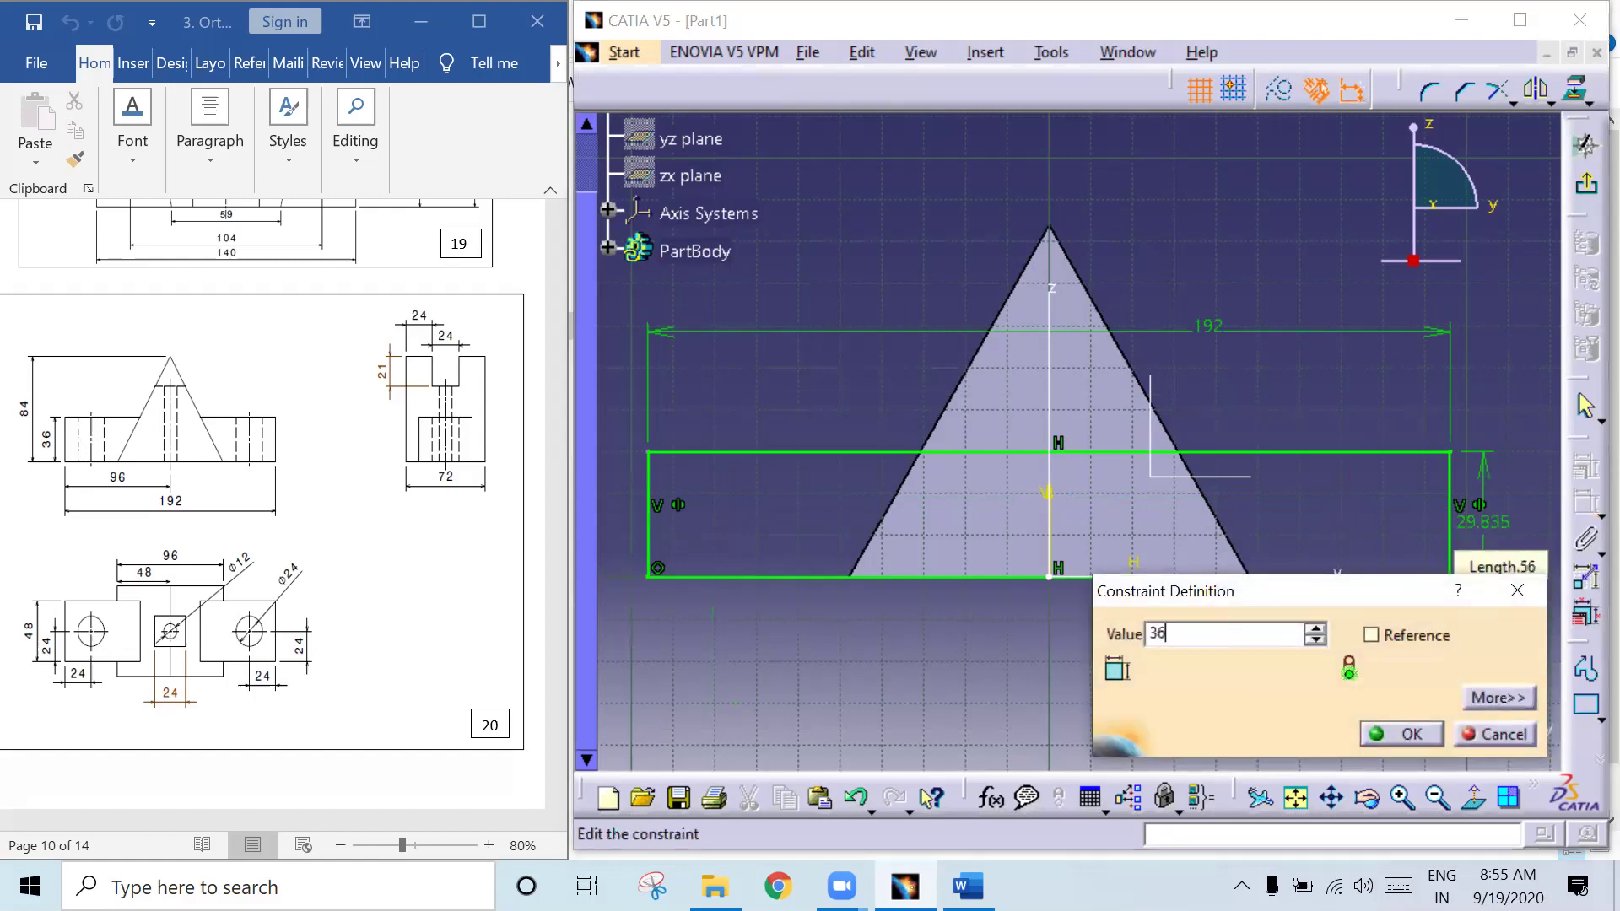
pyautogui.press('Return')
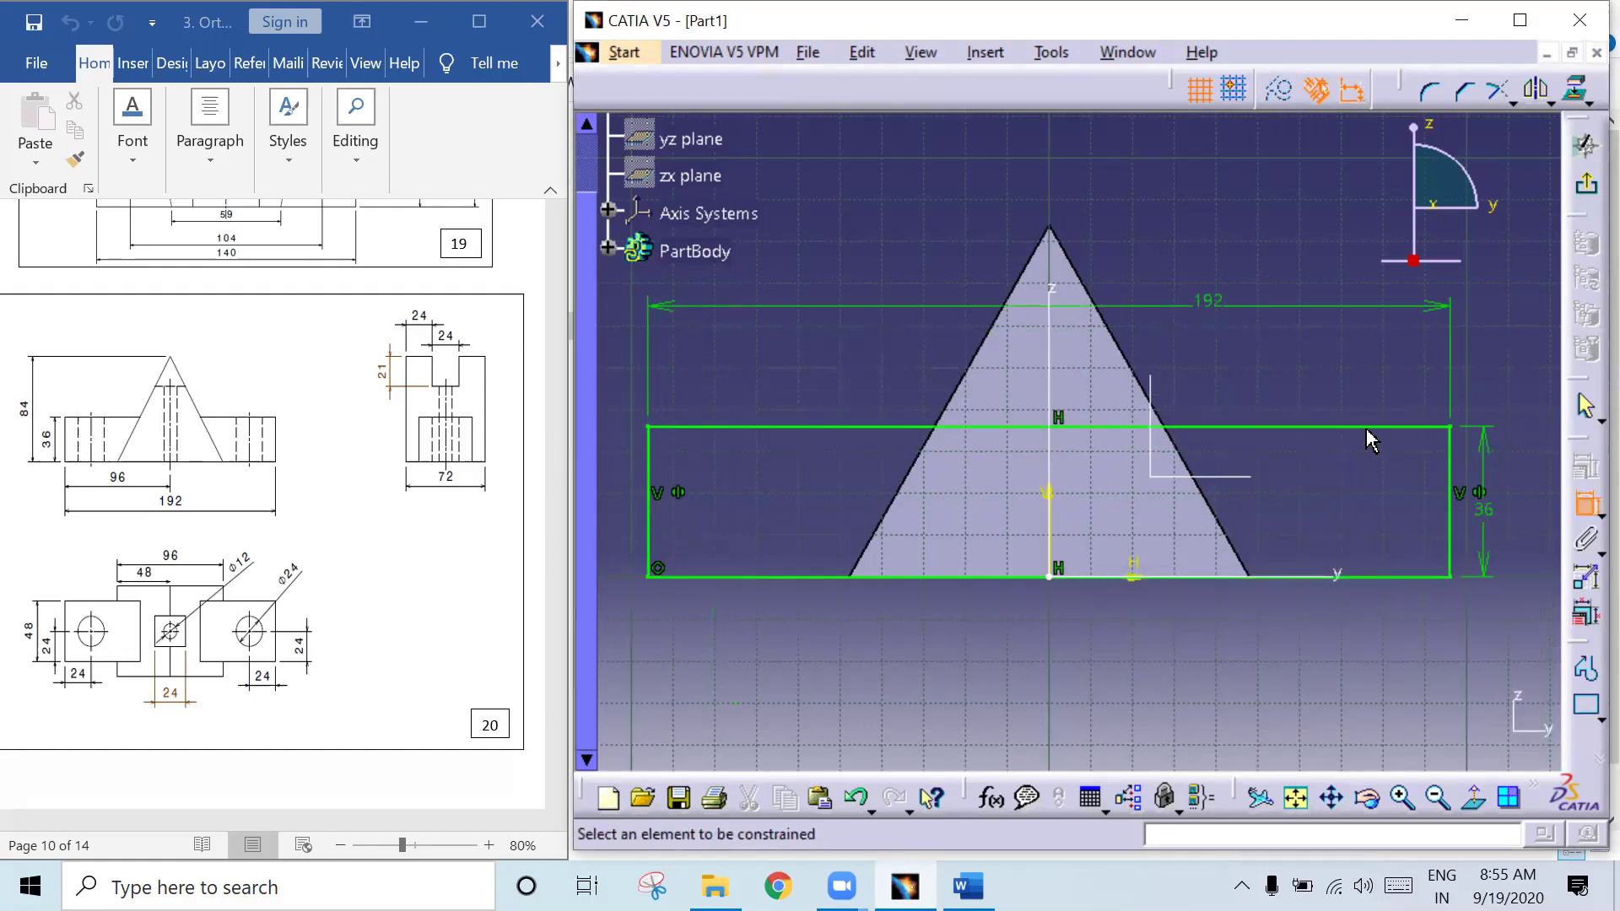
pyautogui.click(1585, 241)
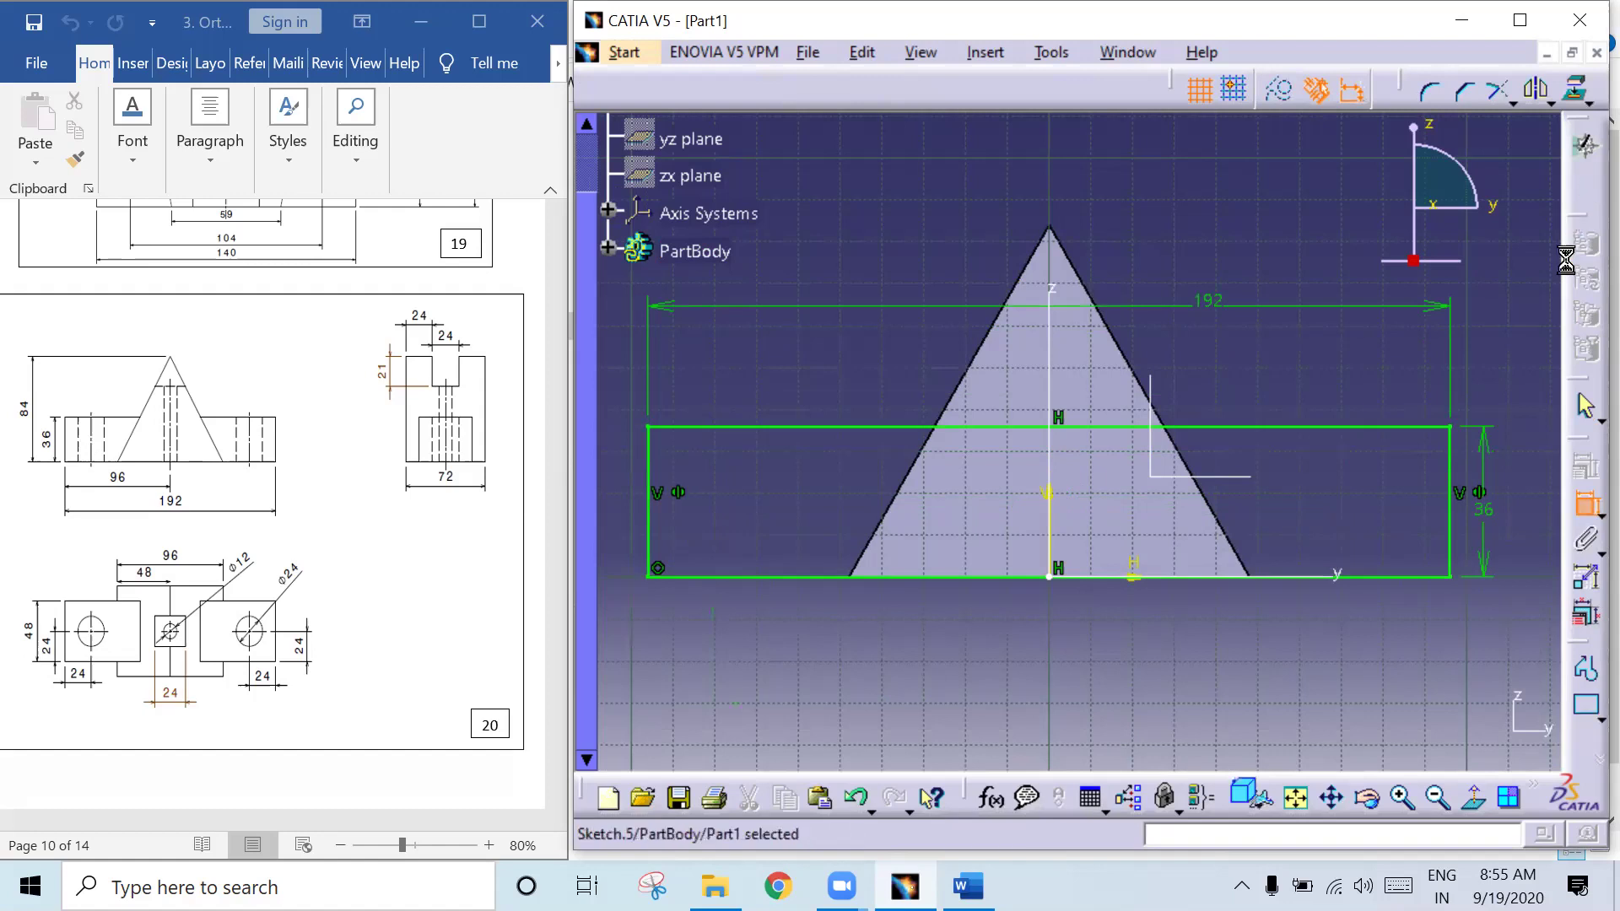
# Step: Pad the base rectangle with mirrored extent, length 48/2 (24 mm each side)
pyautogui.click(1585, 382)
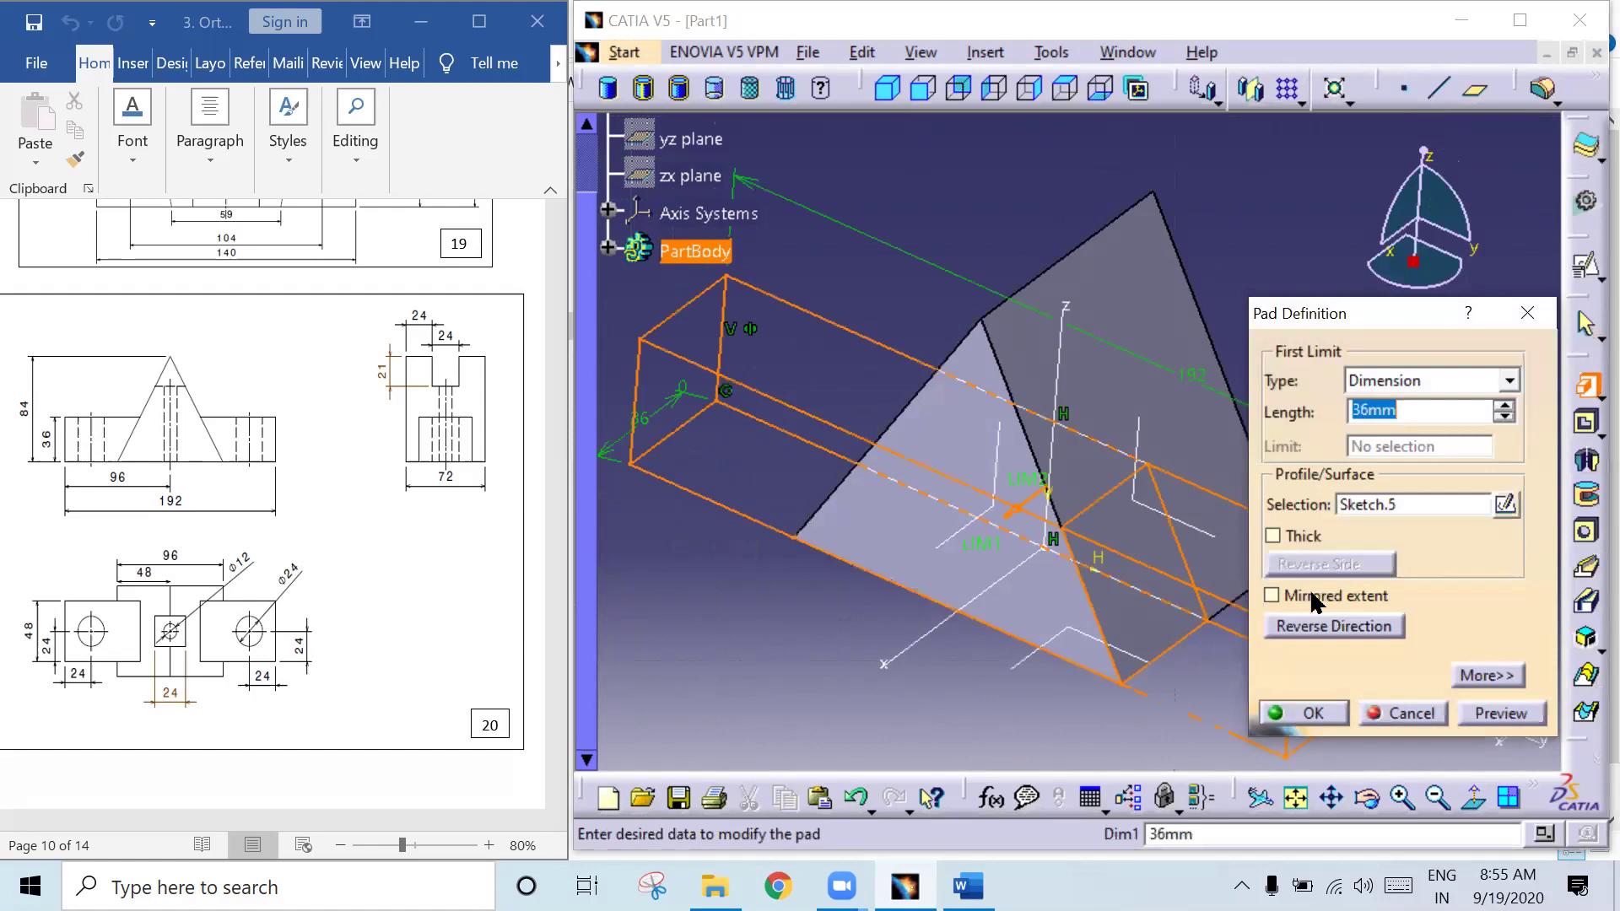
pyautogui.click(1314, 600)
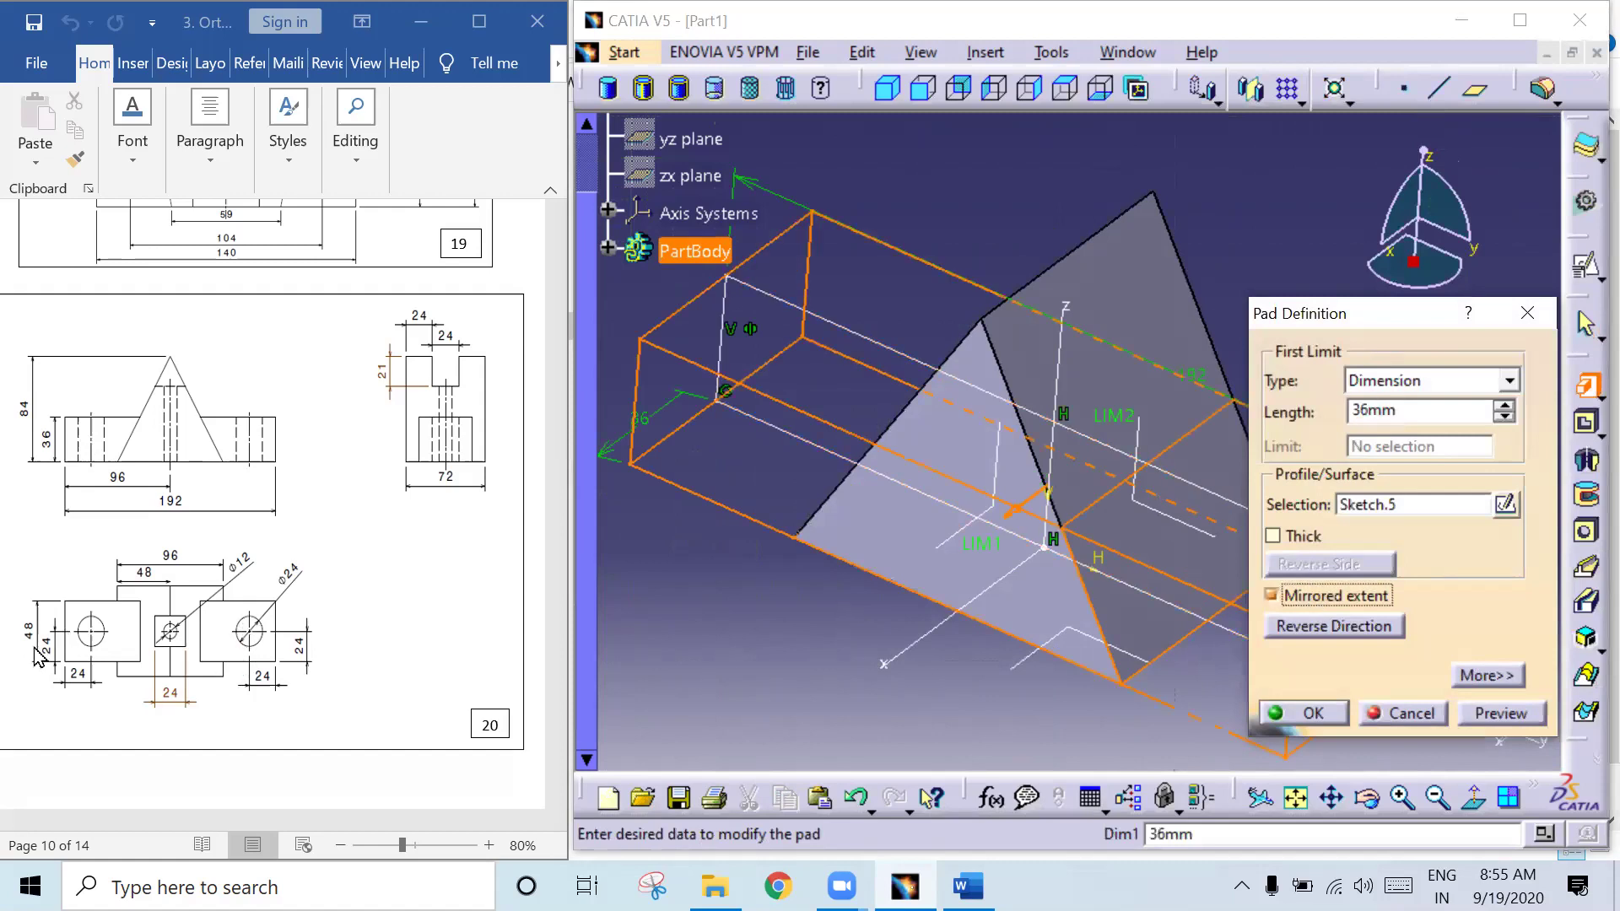
pyautogui.click(1234, 413)
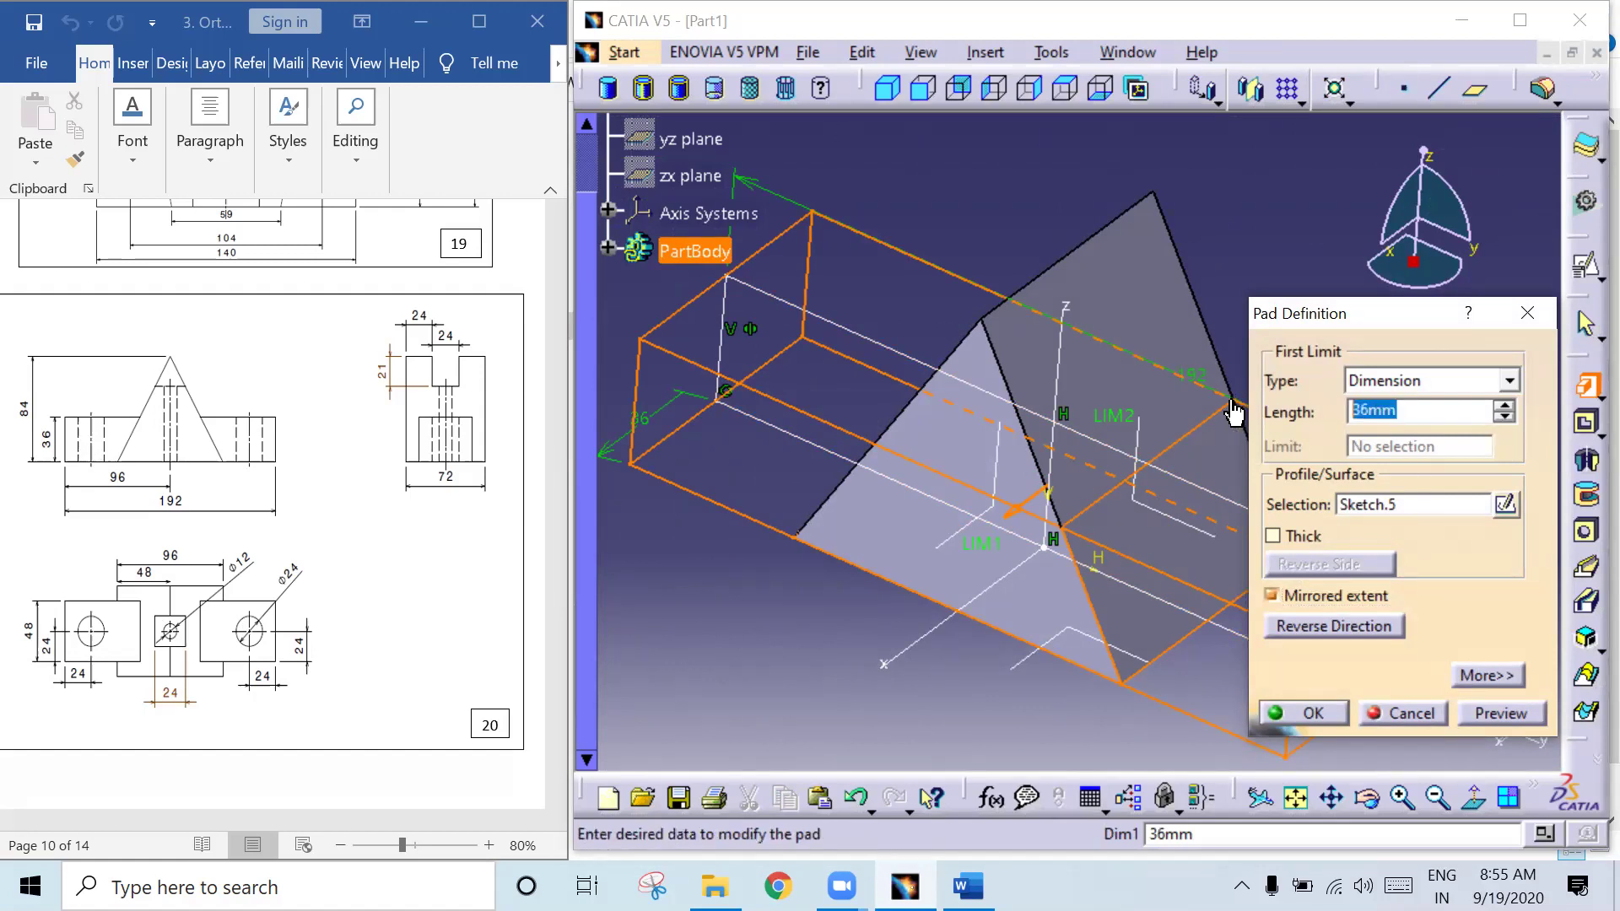
pyautogui.write('4')
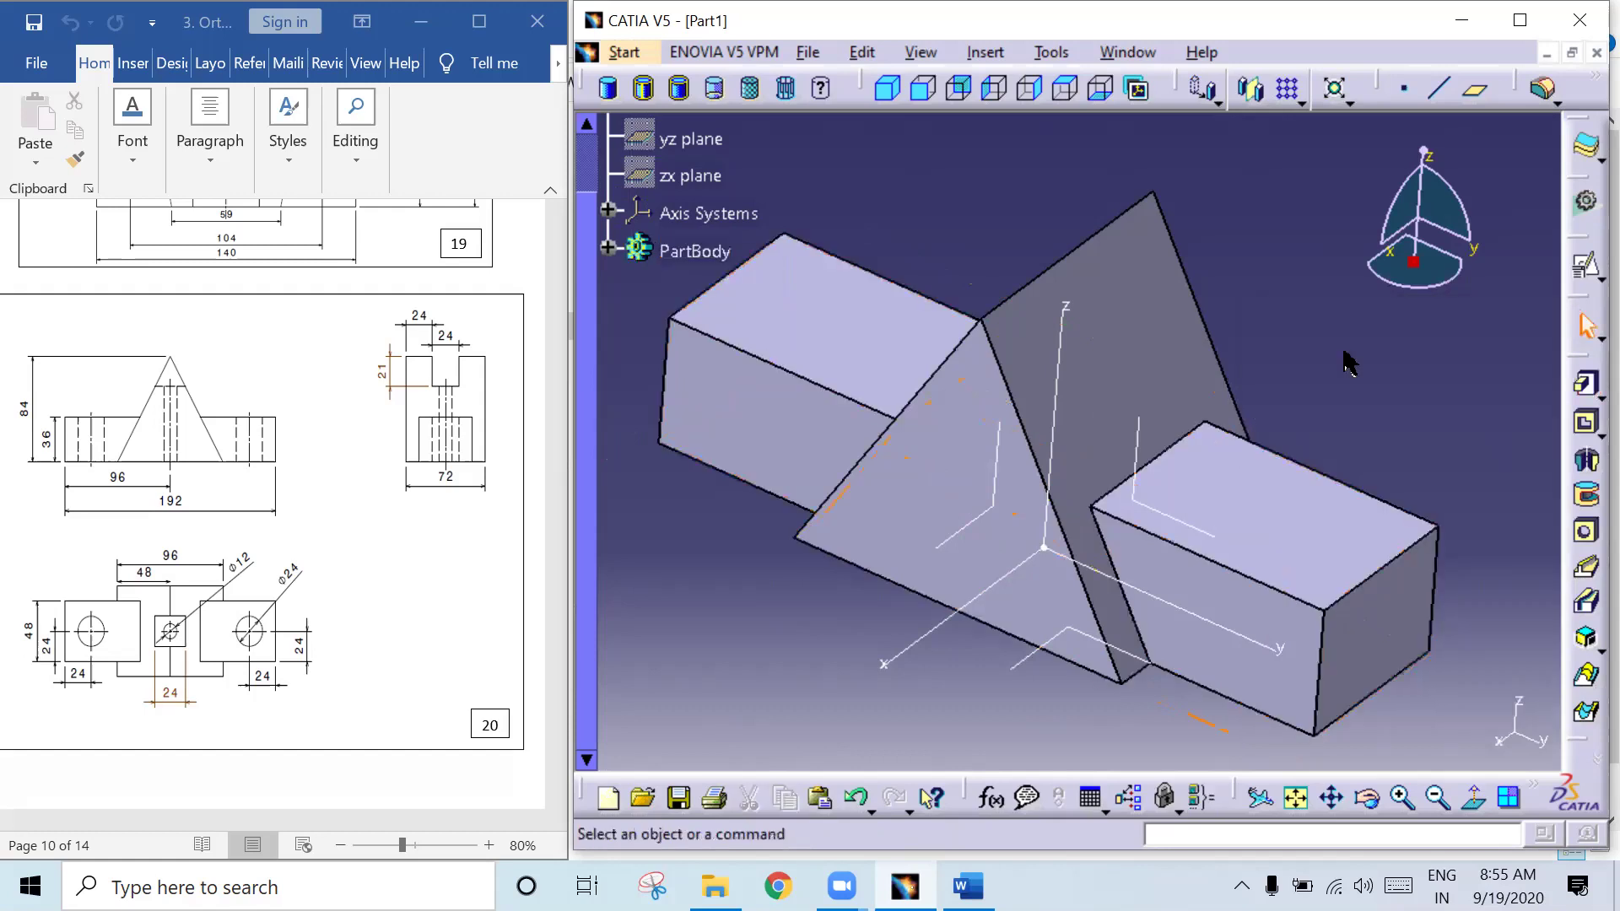
pyautogui.click(925, 89)
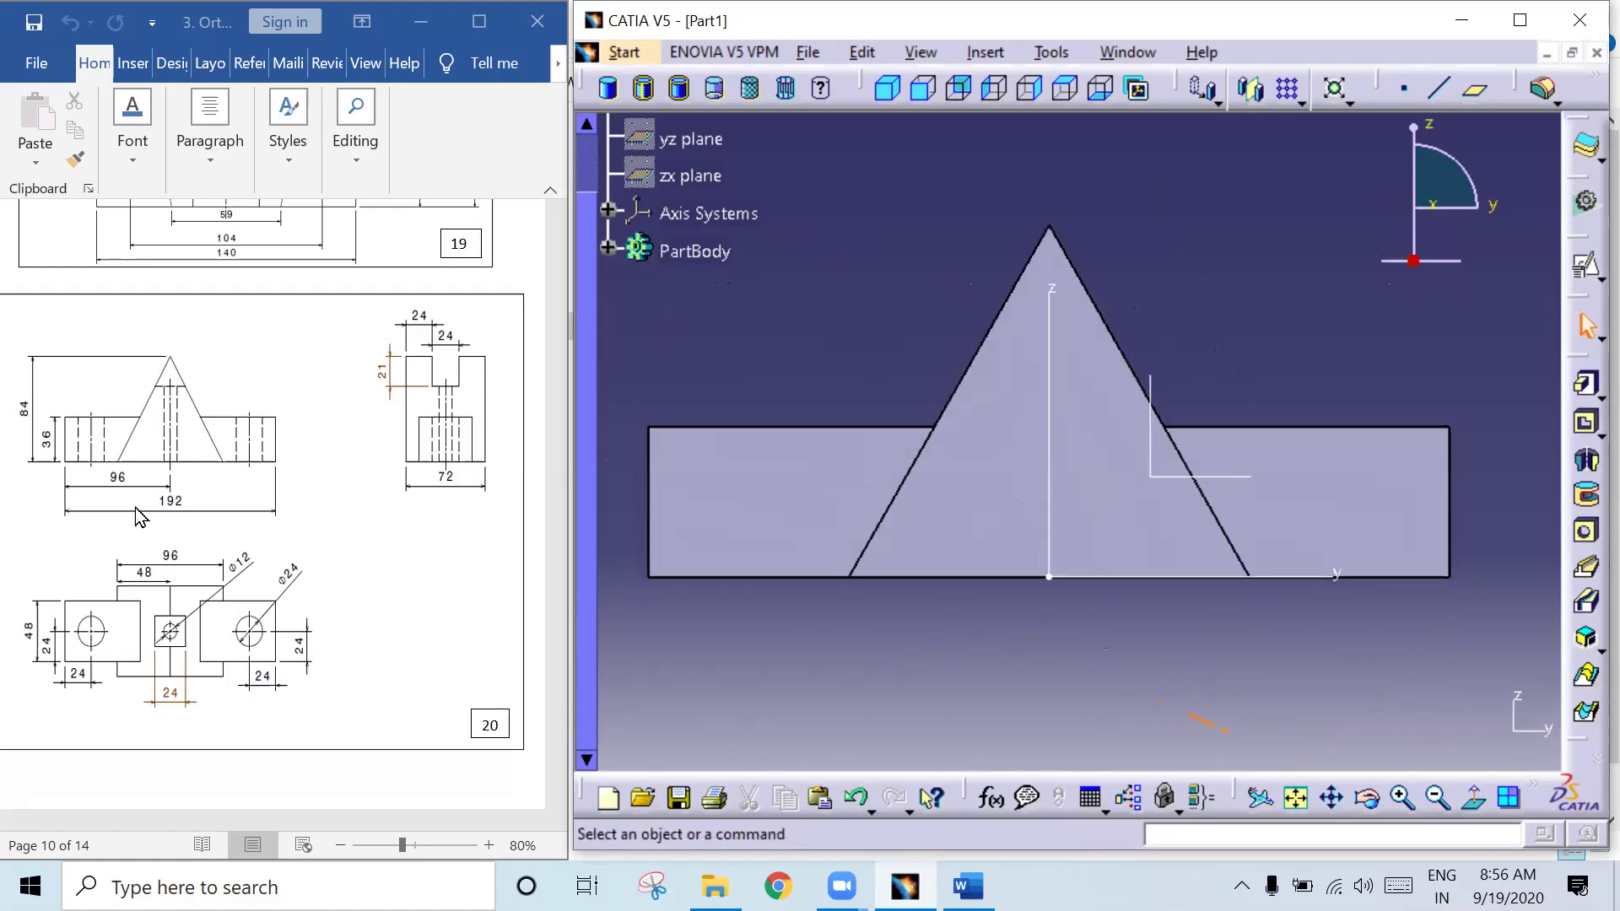
pyautogui.click(1065, 89)
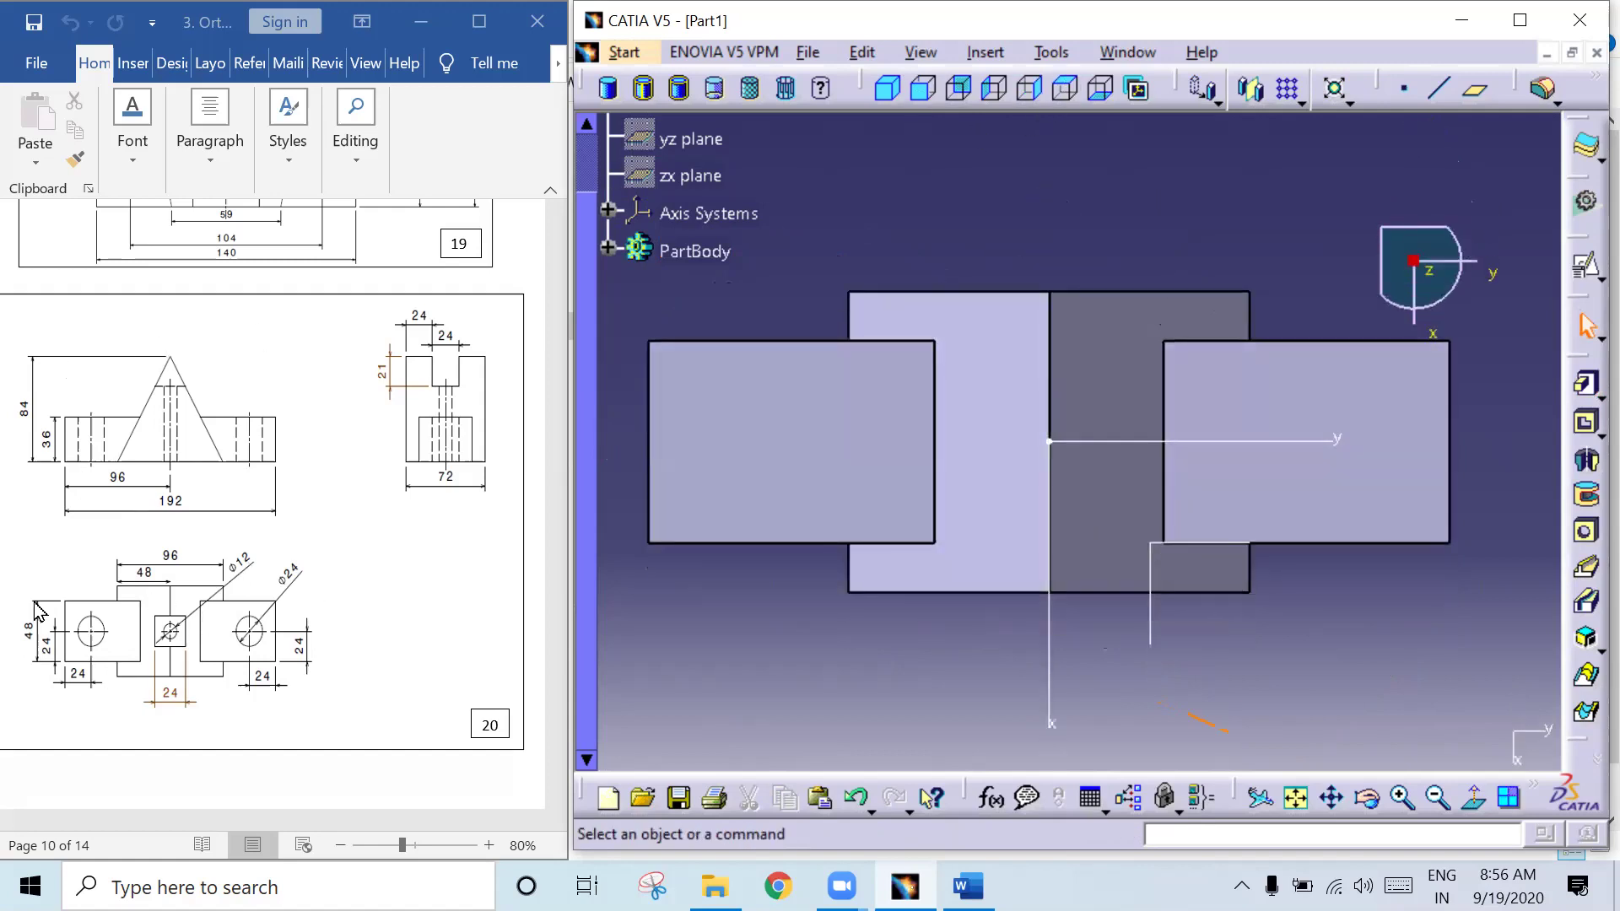
pyautogui.click(889, 90)
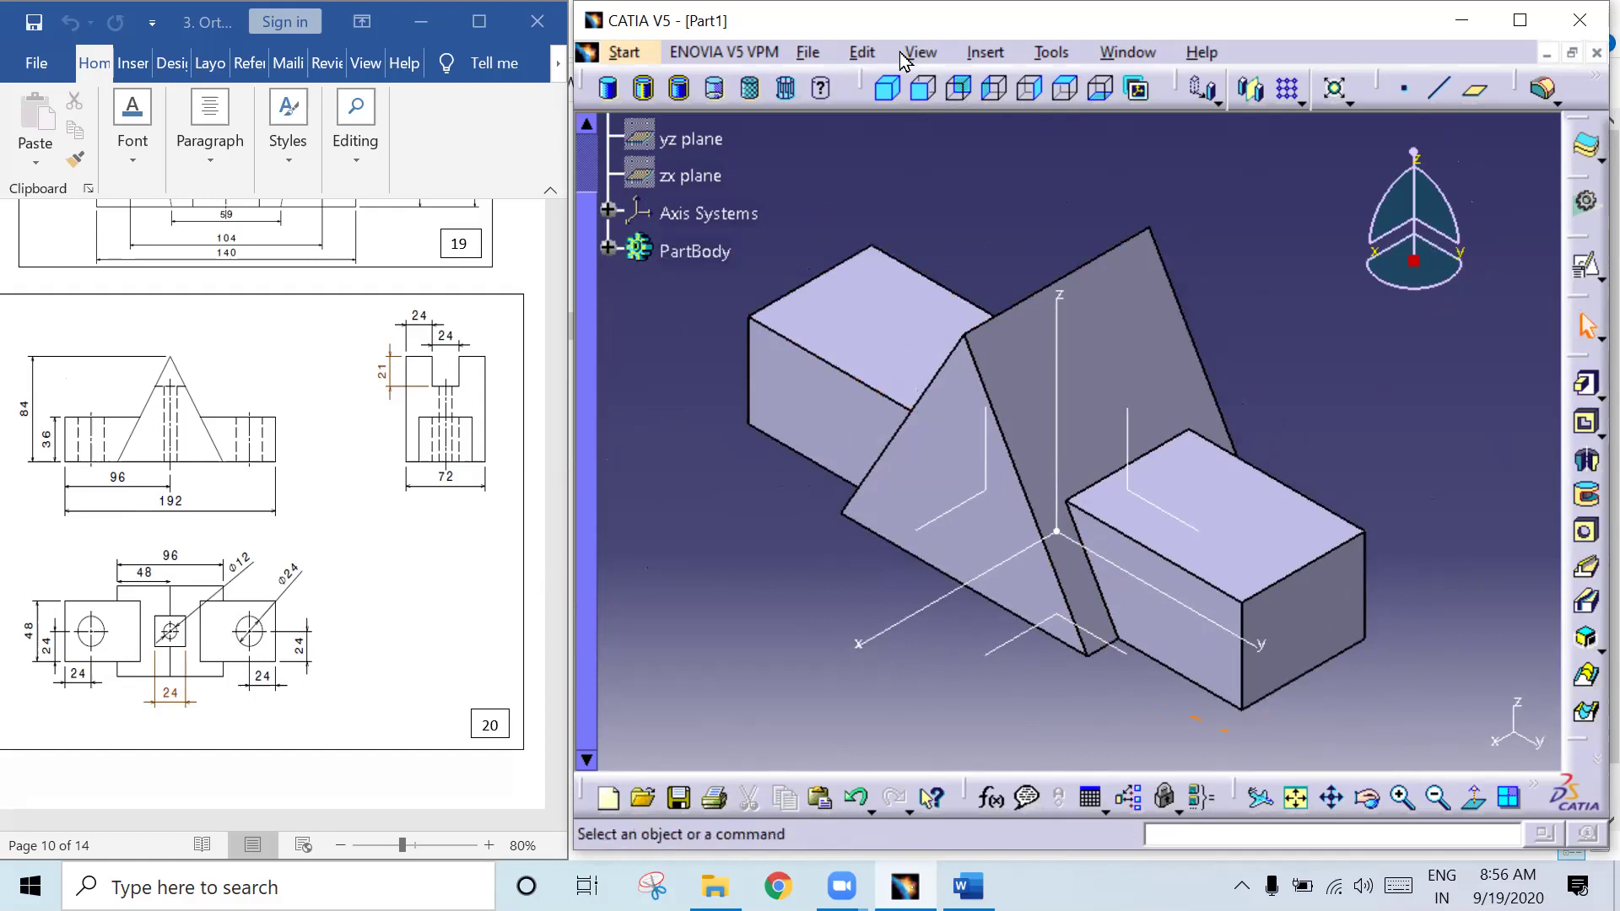
# Step: Insert a new body, Body.2, then open and exit an empty positioned sketch
pyautogui.click(983, 53)
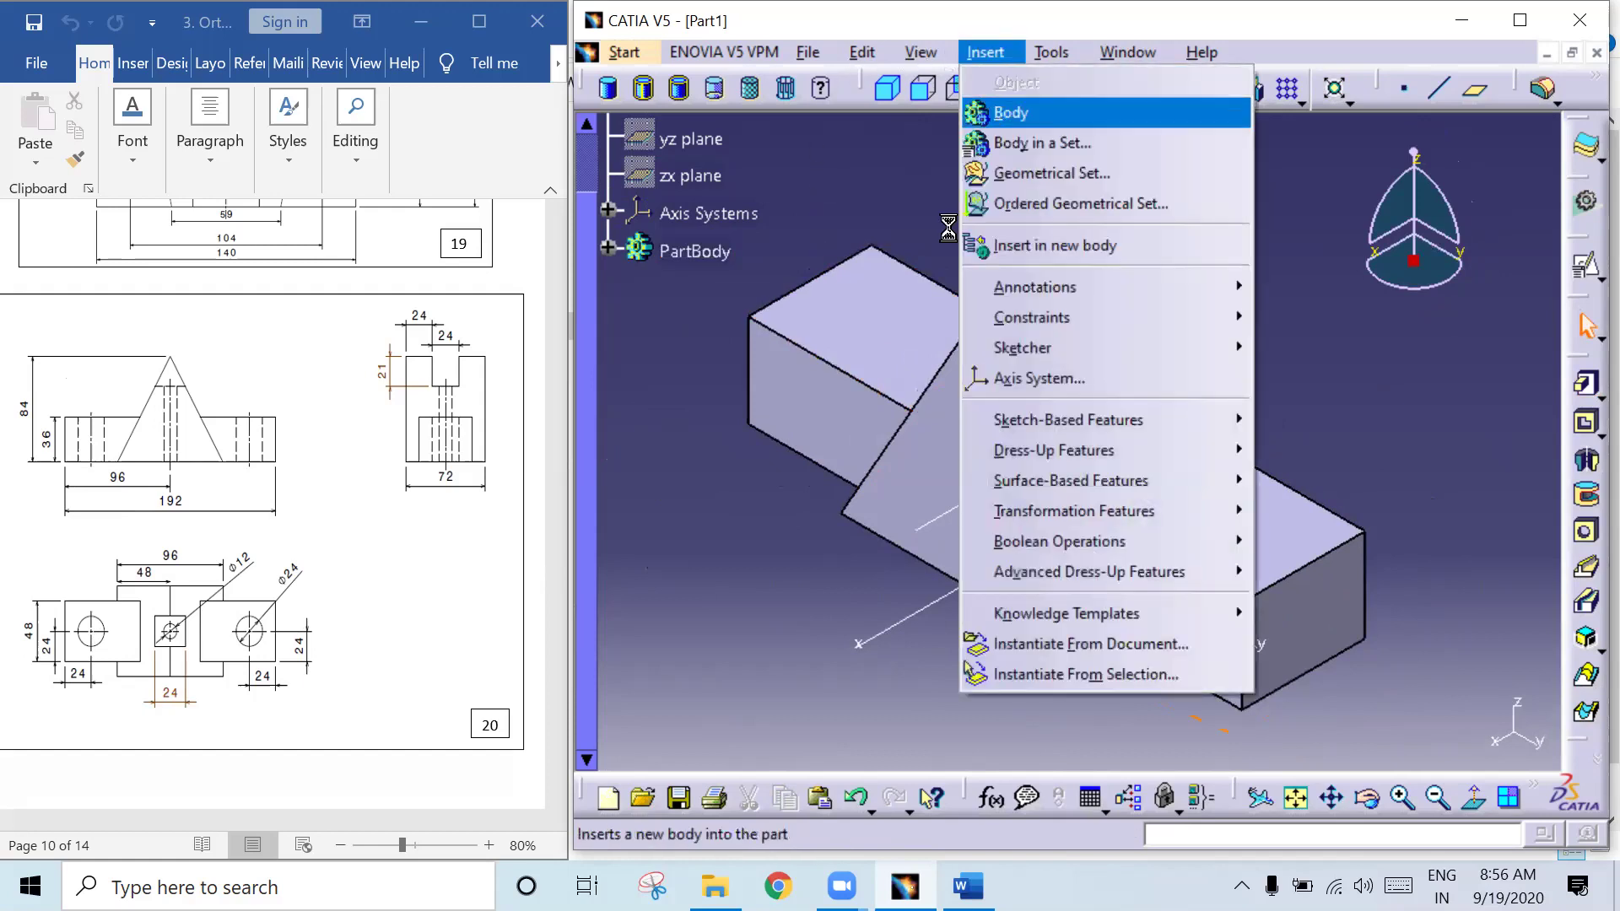
pyautogui.click(1000, 108)
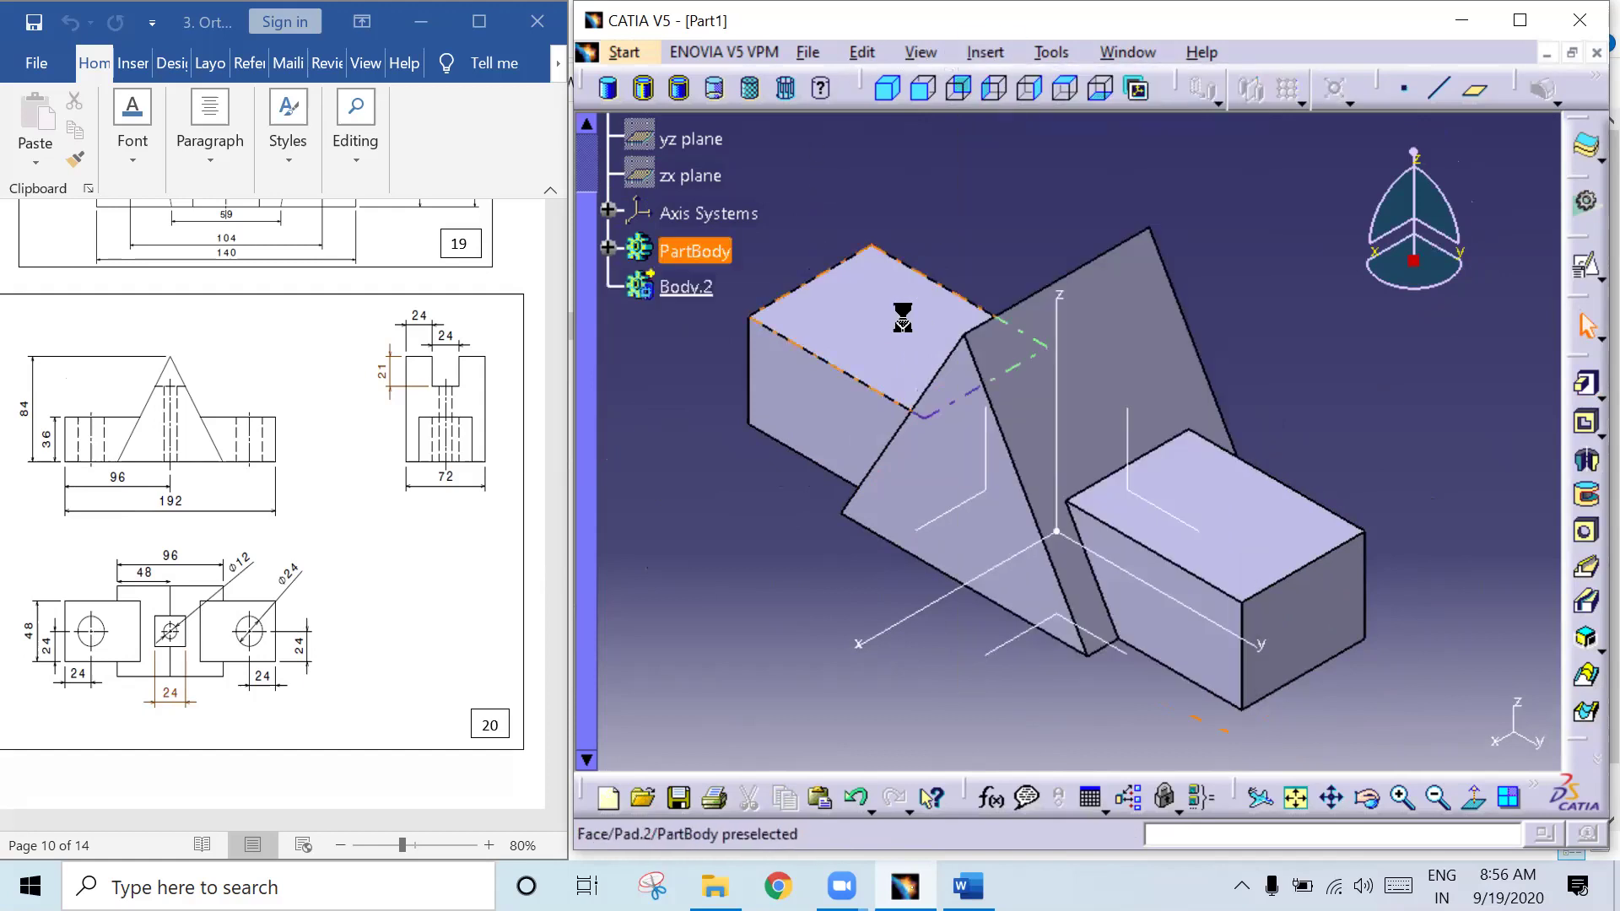
pyautogui.click(1586, 268)
pyautogui.click(1401, 727)
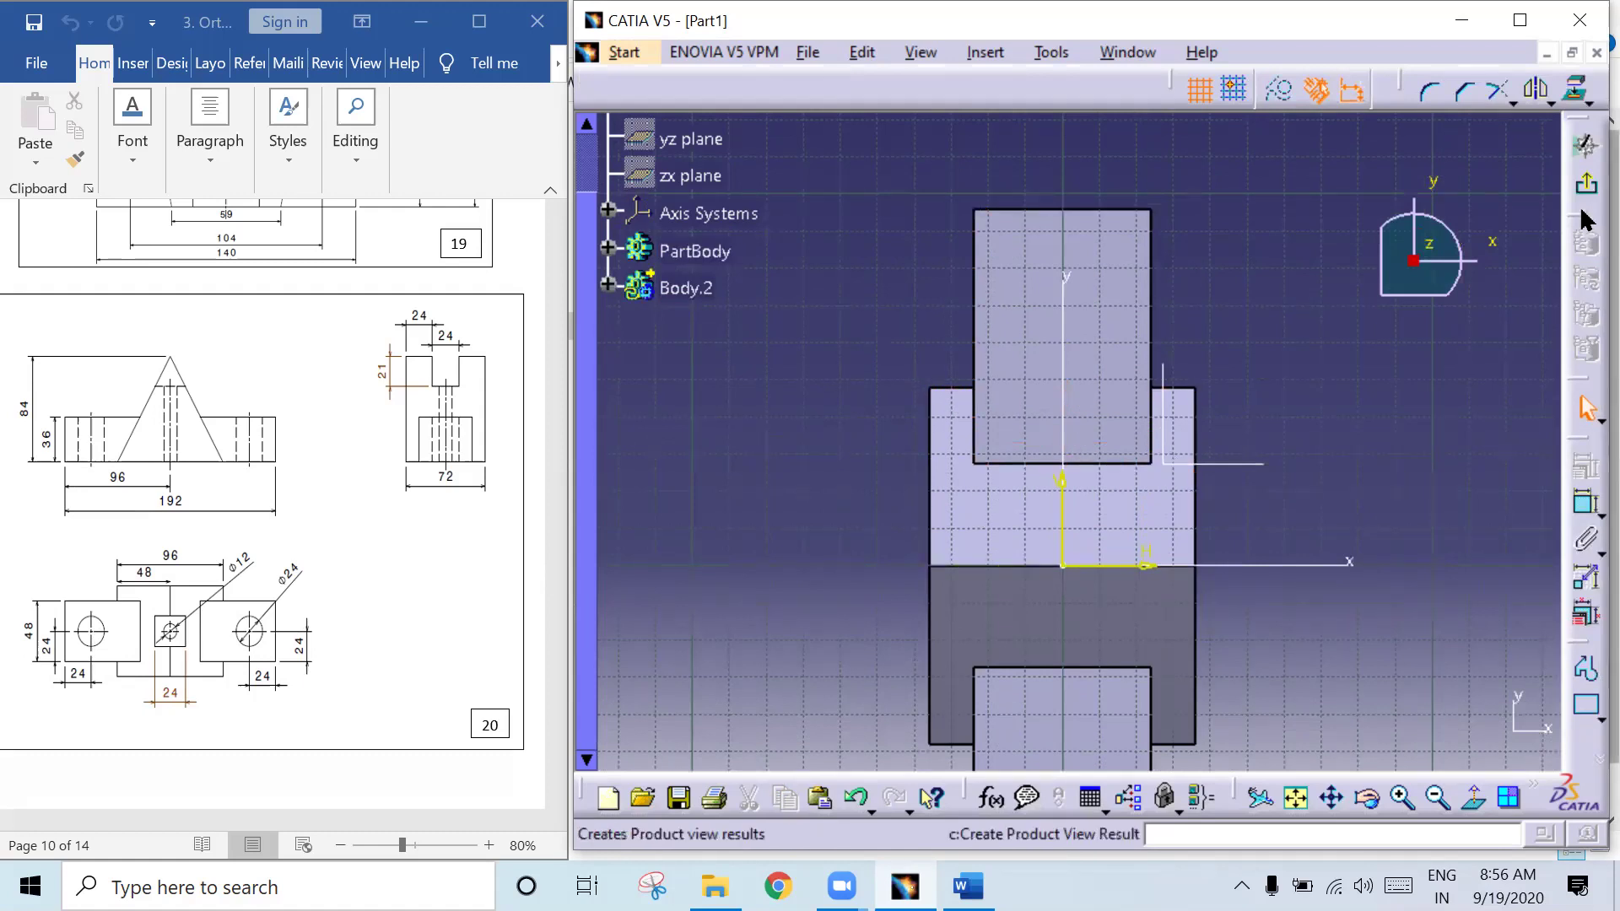
pyautogui.click(1586, 145)
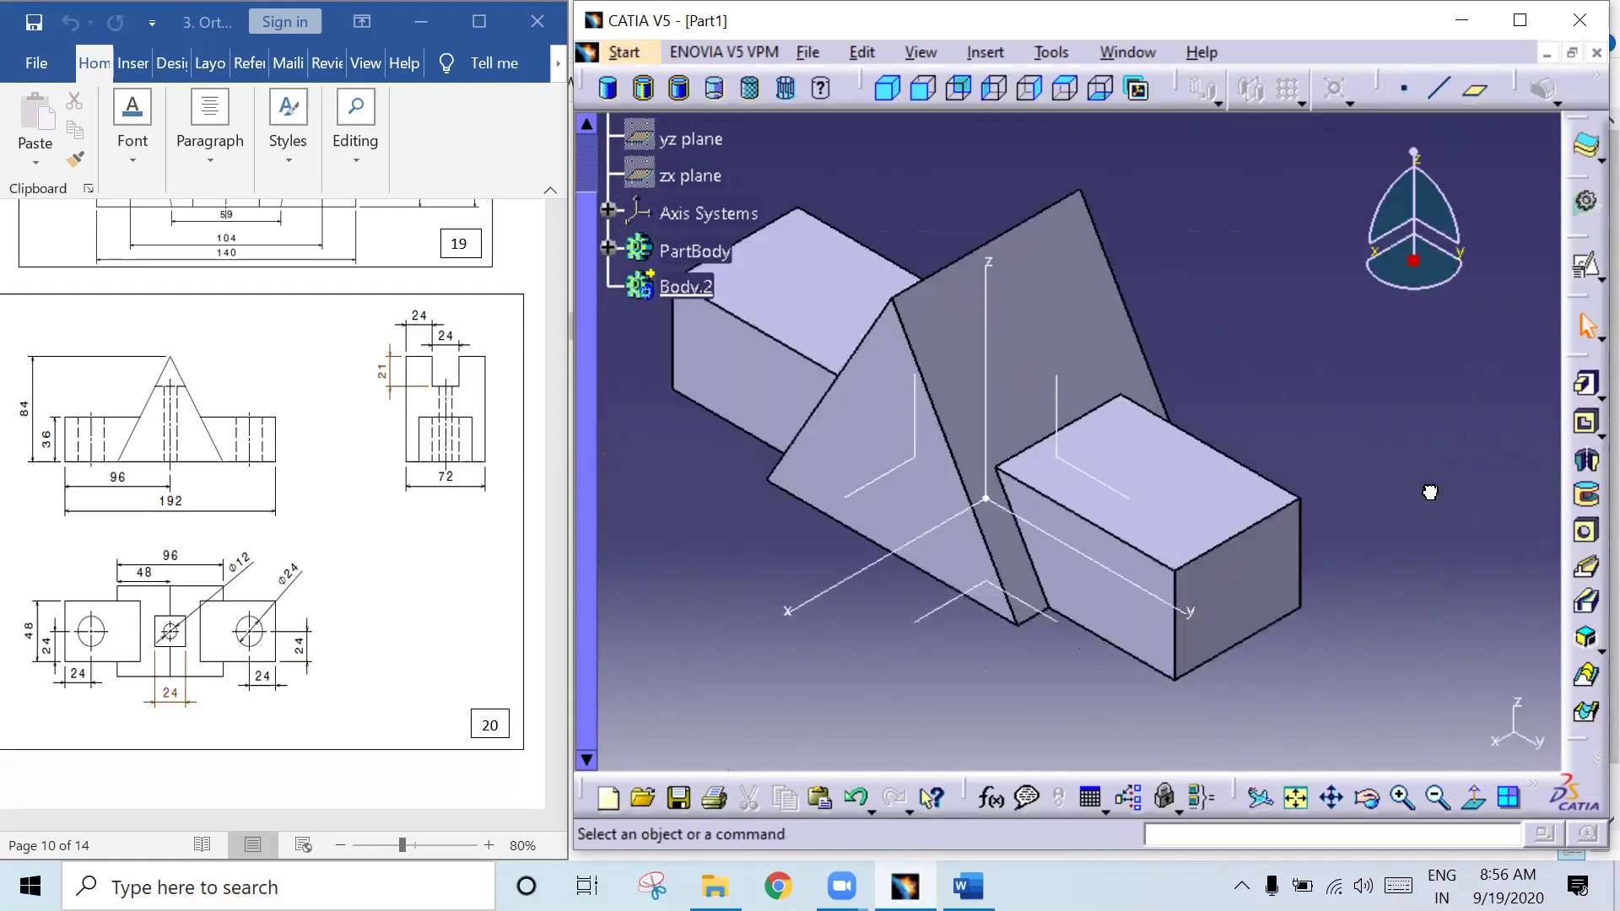
# Step: Open a positioned sketch on the right block's top face with horizontal and vertical axes swapped
pyautogui.click(1242, 483)
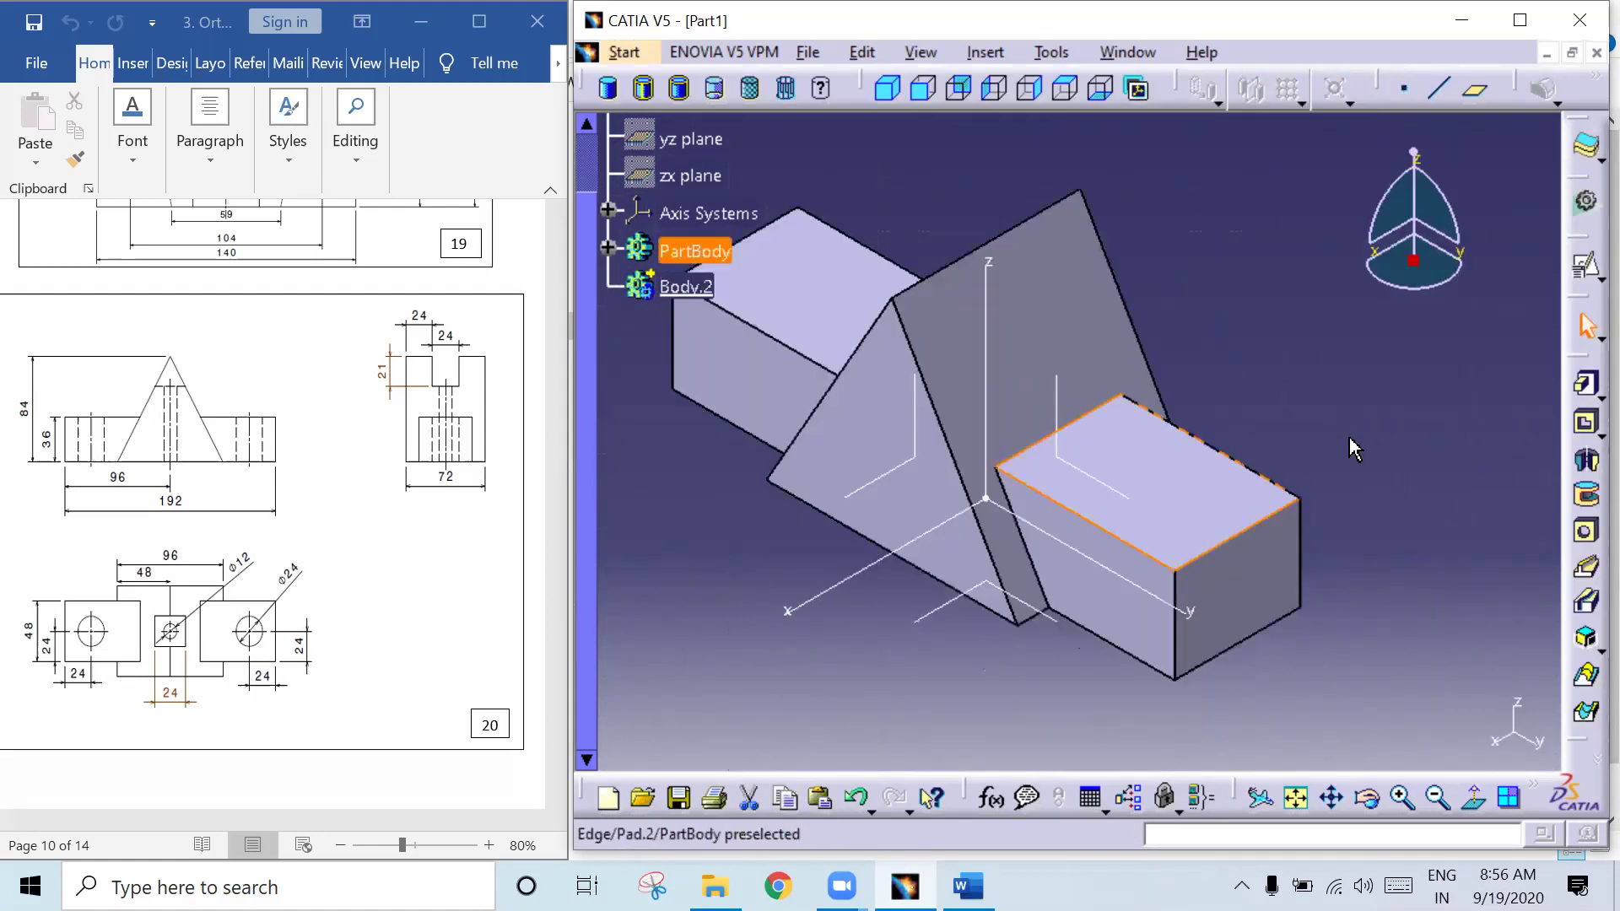
pyautogui.click(1583, 266)
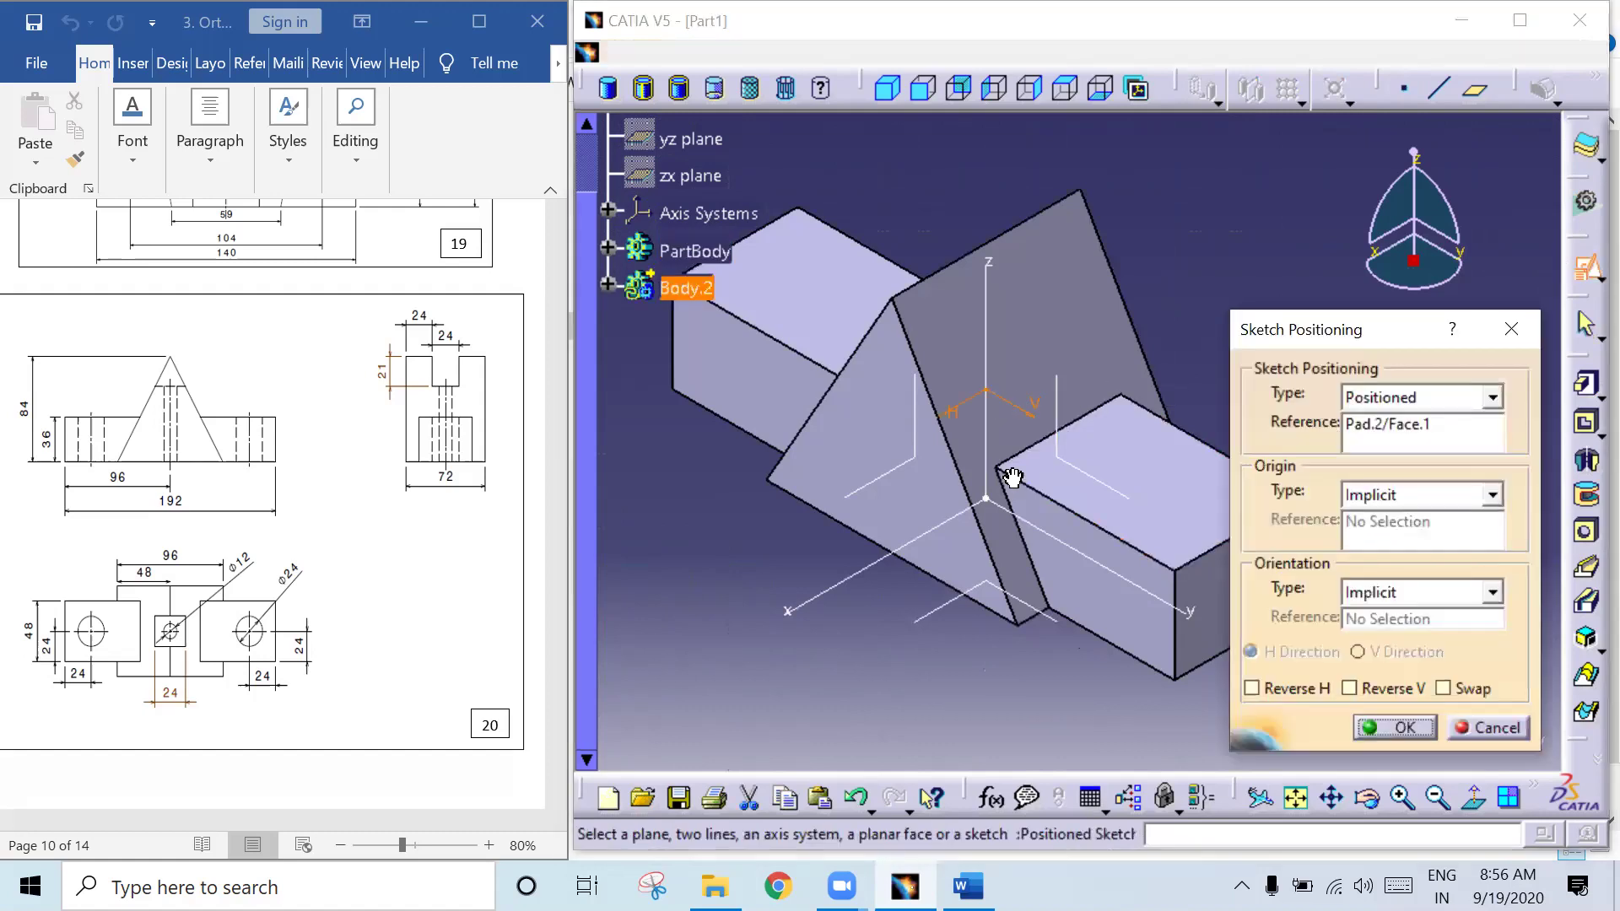
pyautogui.moveTo(960, 635); pyautogui.dragTo(886, 549, button='middle')
pyautogui.moveTo(832, 441)
pyautogui.mouseDown(button='middle')
pyautogui.moveTo(790, 540)
pyautogui.moveTo(908, 570)
pyautogui.mouseUp(button='middle')
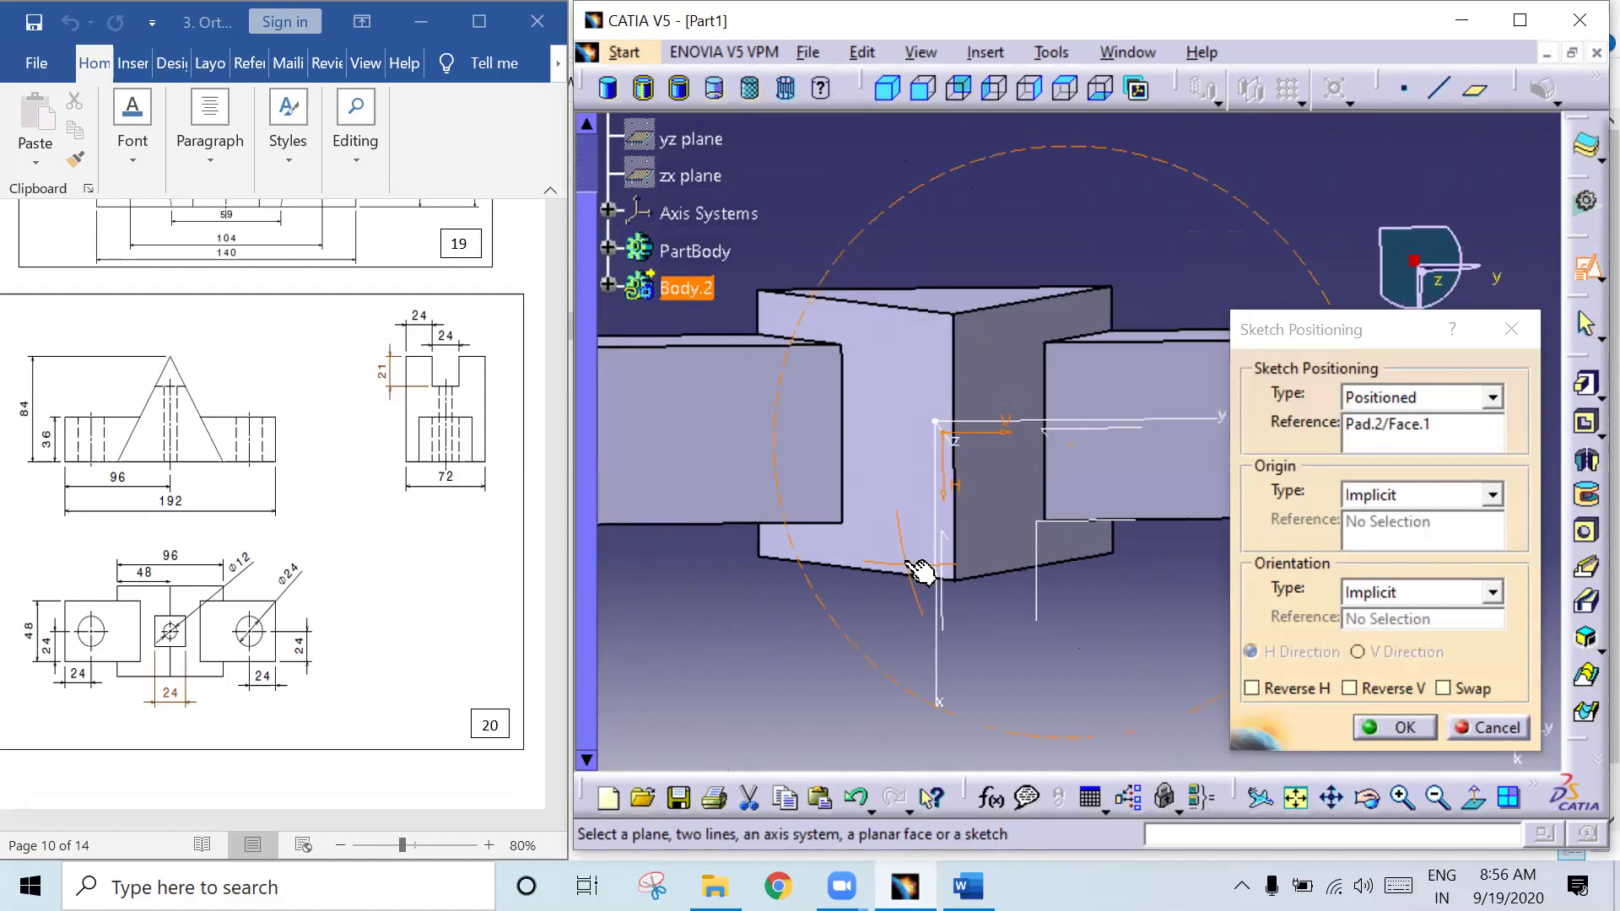
pyautogui.click(1457, 690)
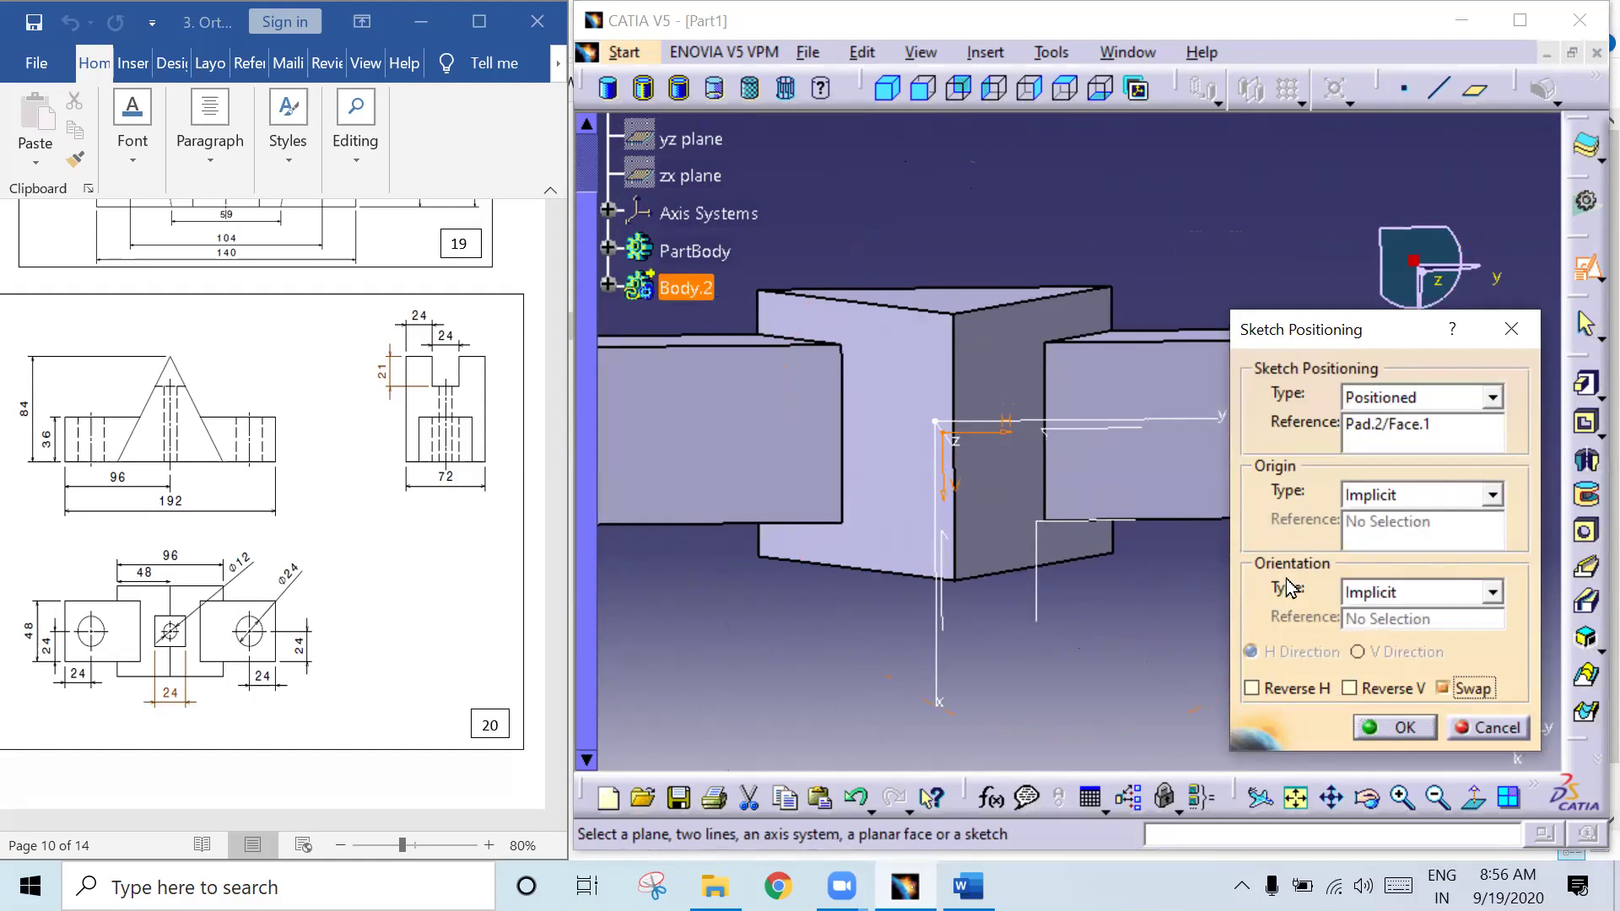
pyautogui.click(1376, 731)
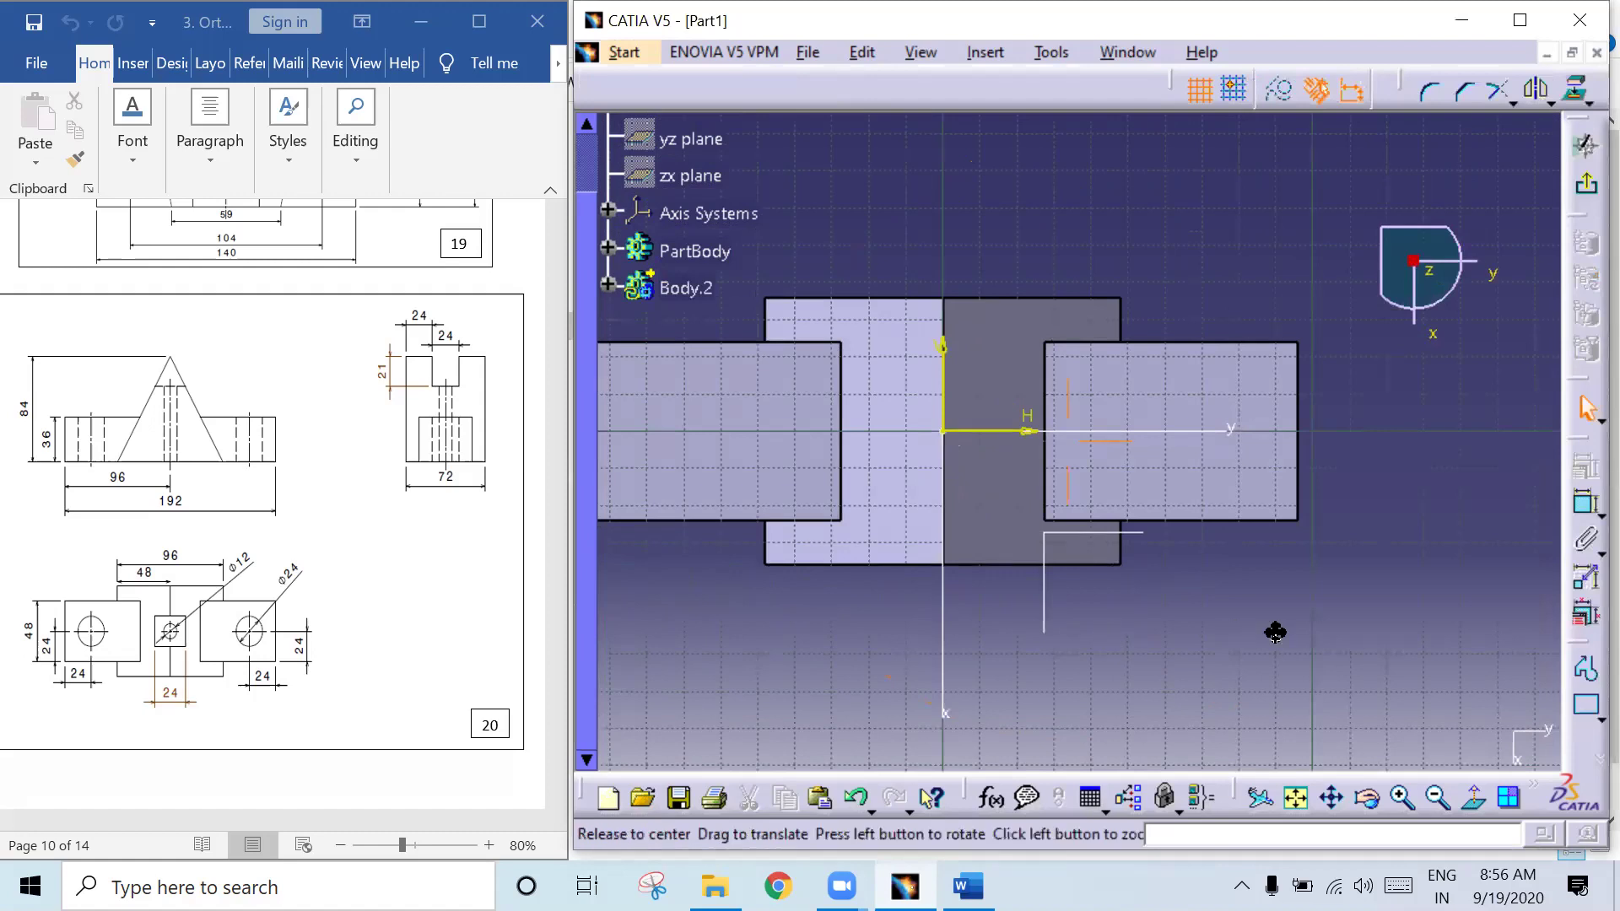
pyautogui.moveTo(1275, 633); pyautogui.dragTo(1263, 680, button='middle')
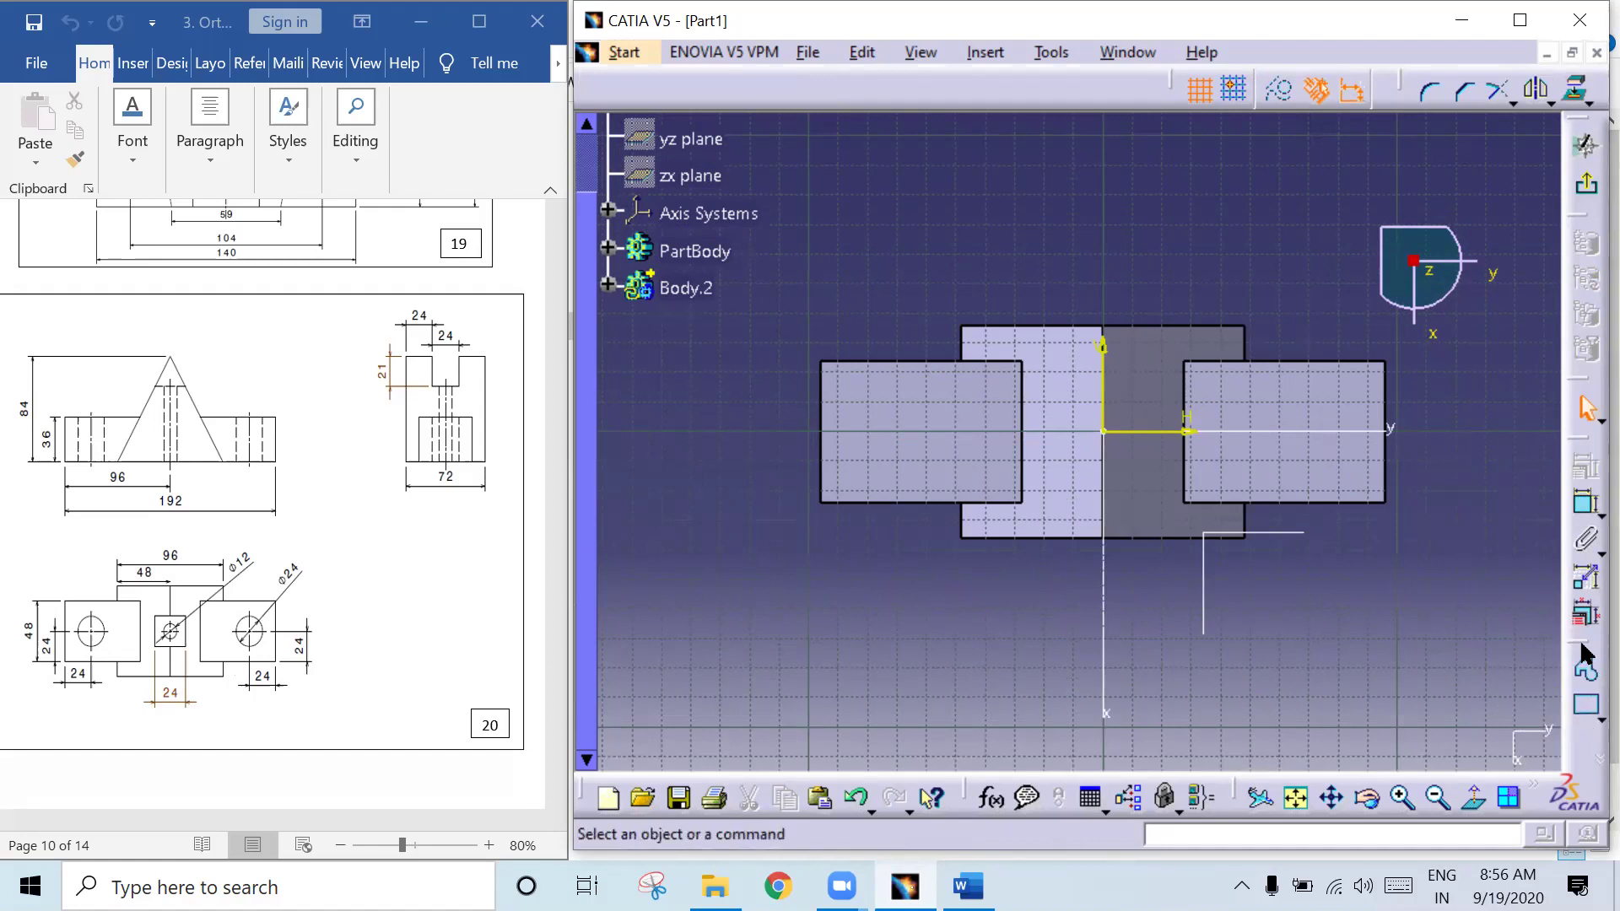
# Step: Draw a circle on the left block and constrain its diameter to 24
pyautogui.moveTo(1585, 216); pyautogui.dragTo(1527, 224)
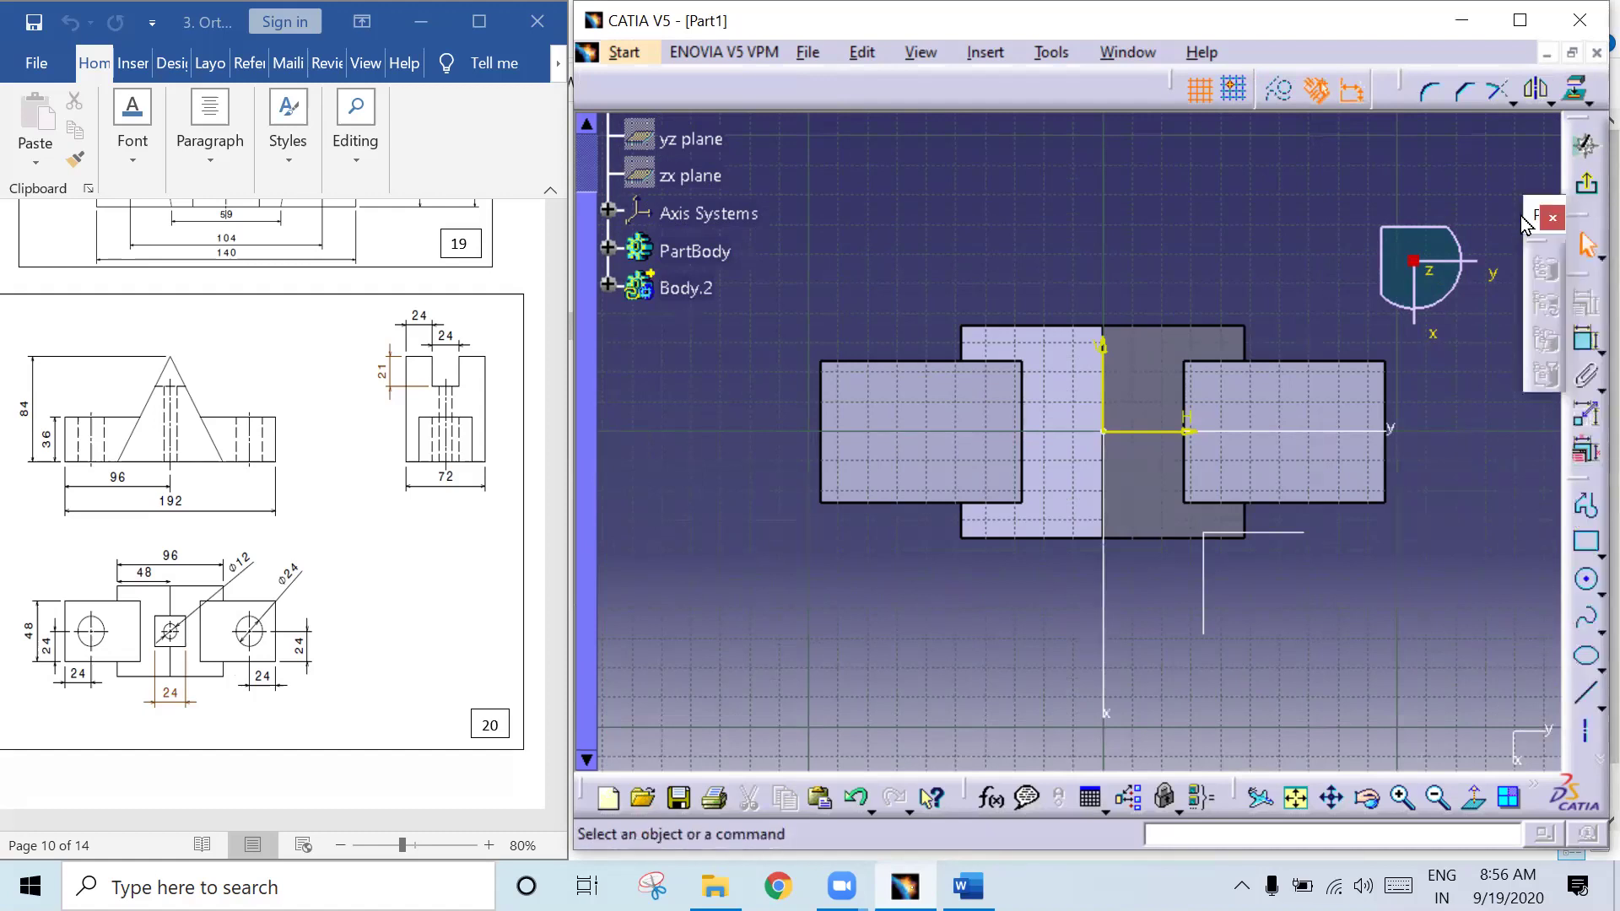
pyautogui.click(1552, 217)
pyautogui.click(1586, 579)
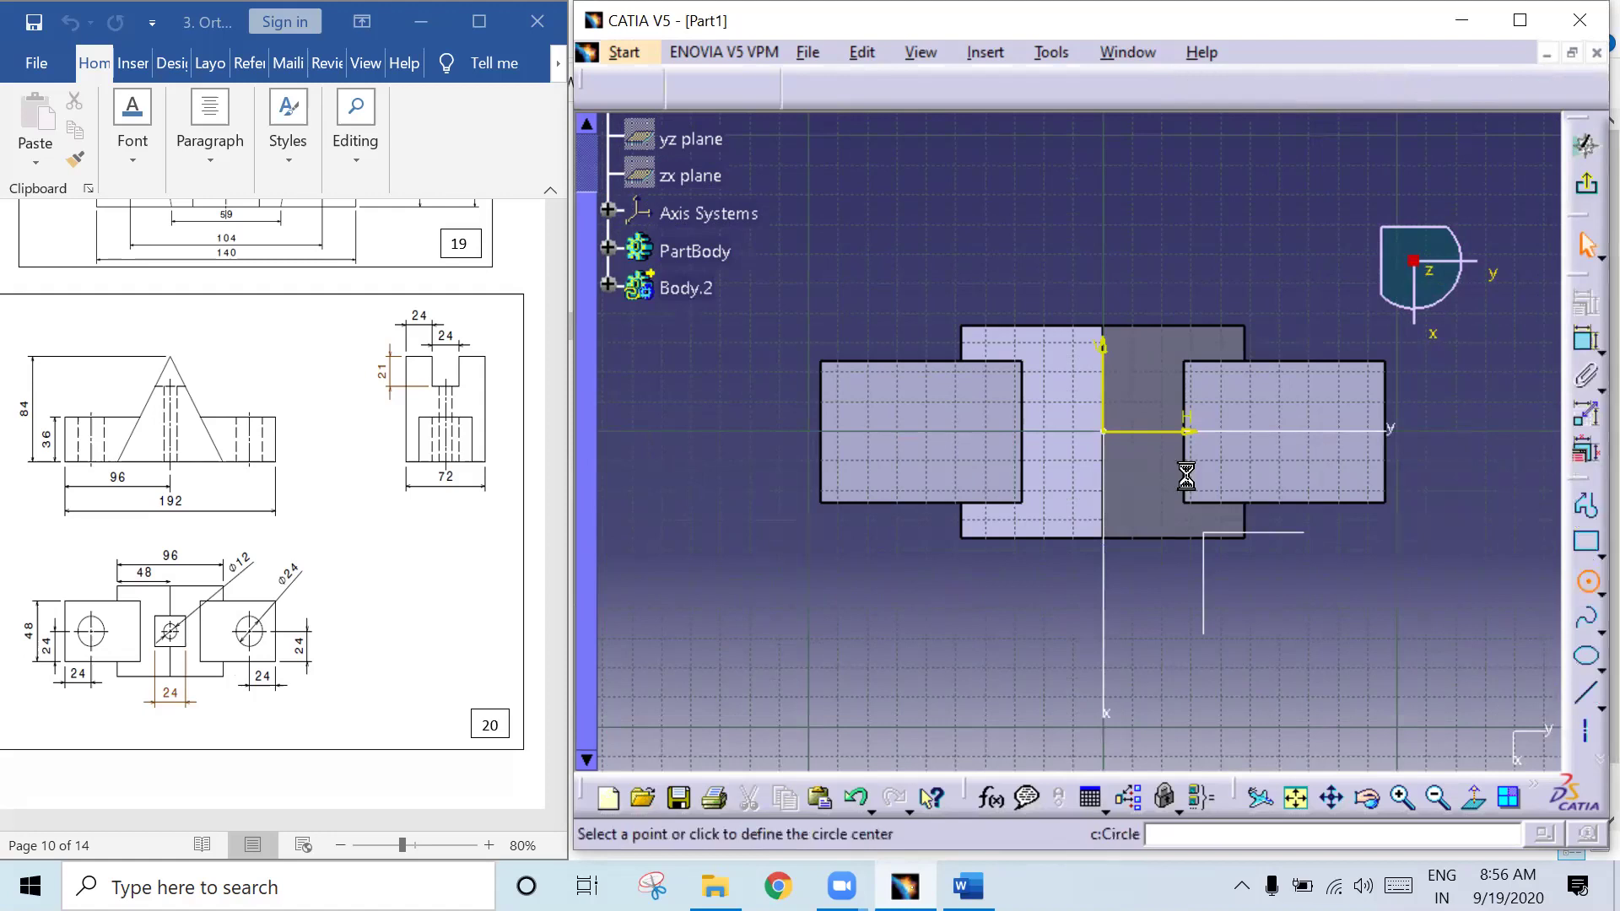
pyautogui.click(897, 432)
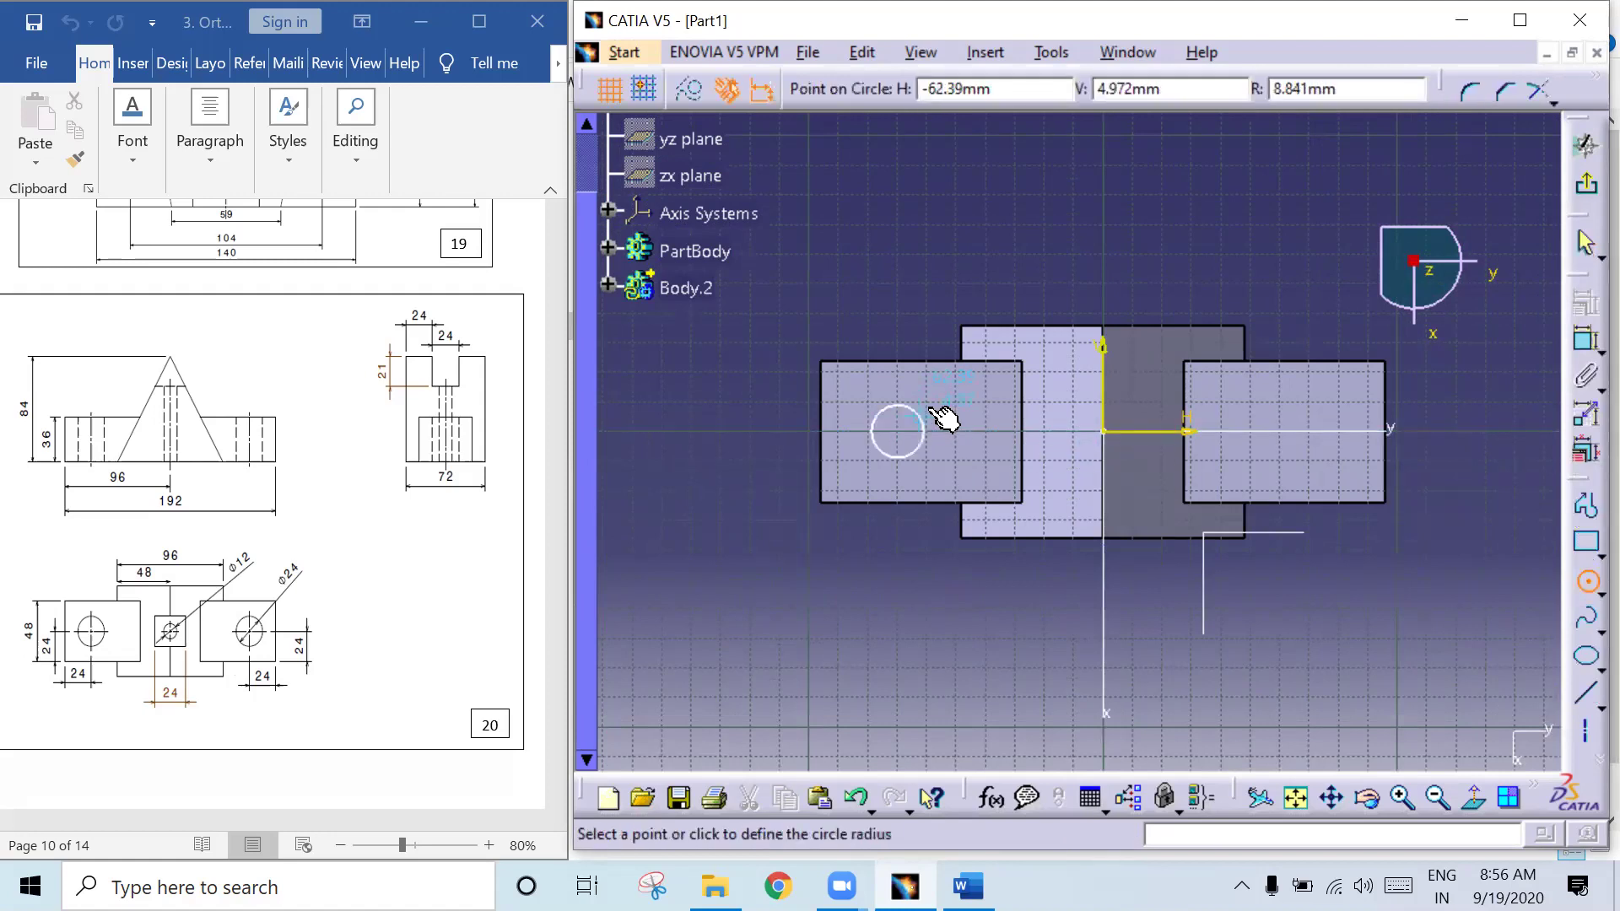
pyautogui.click(930, 405)
pyautogui.click(1586, 338)
pyautogui.click(926, 402)
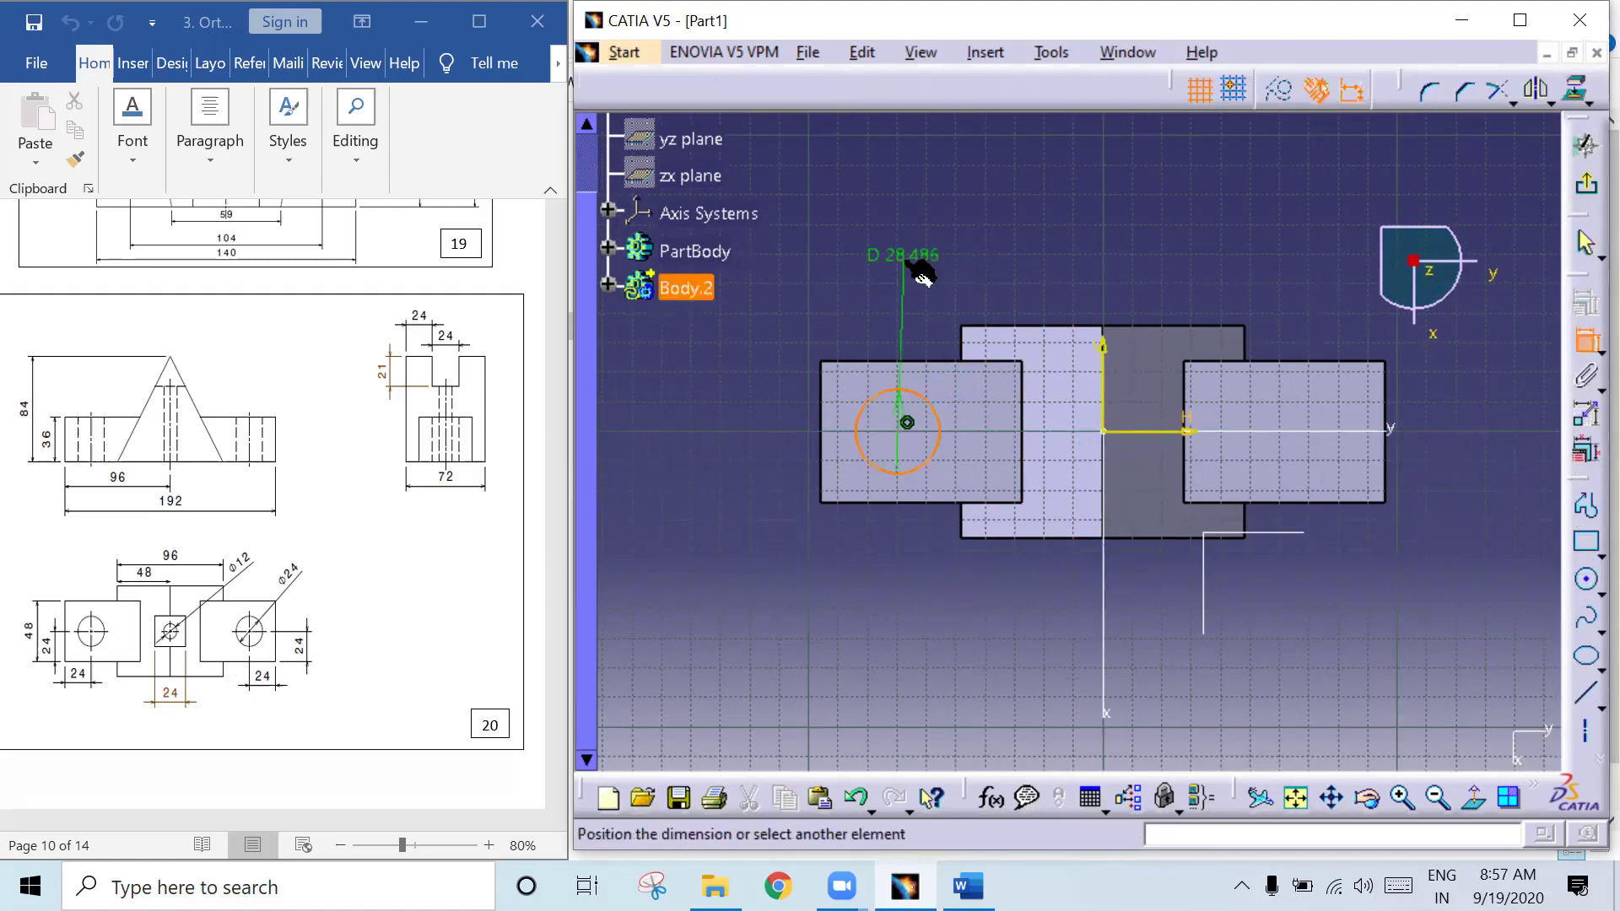
pyautogui.click(928, 260)
pyautogui.doubleClick(912, 254)
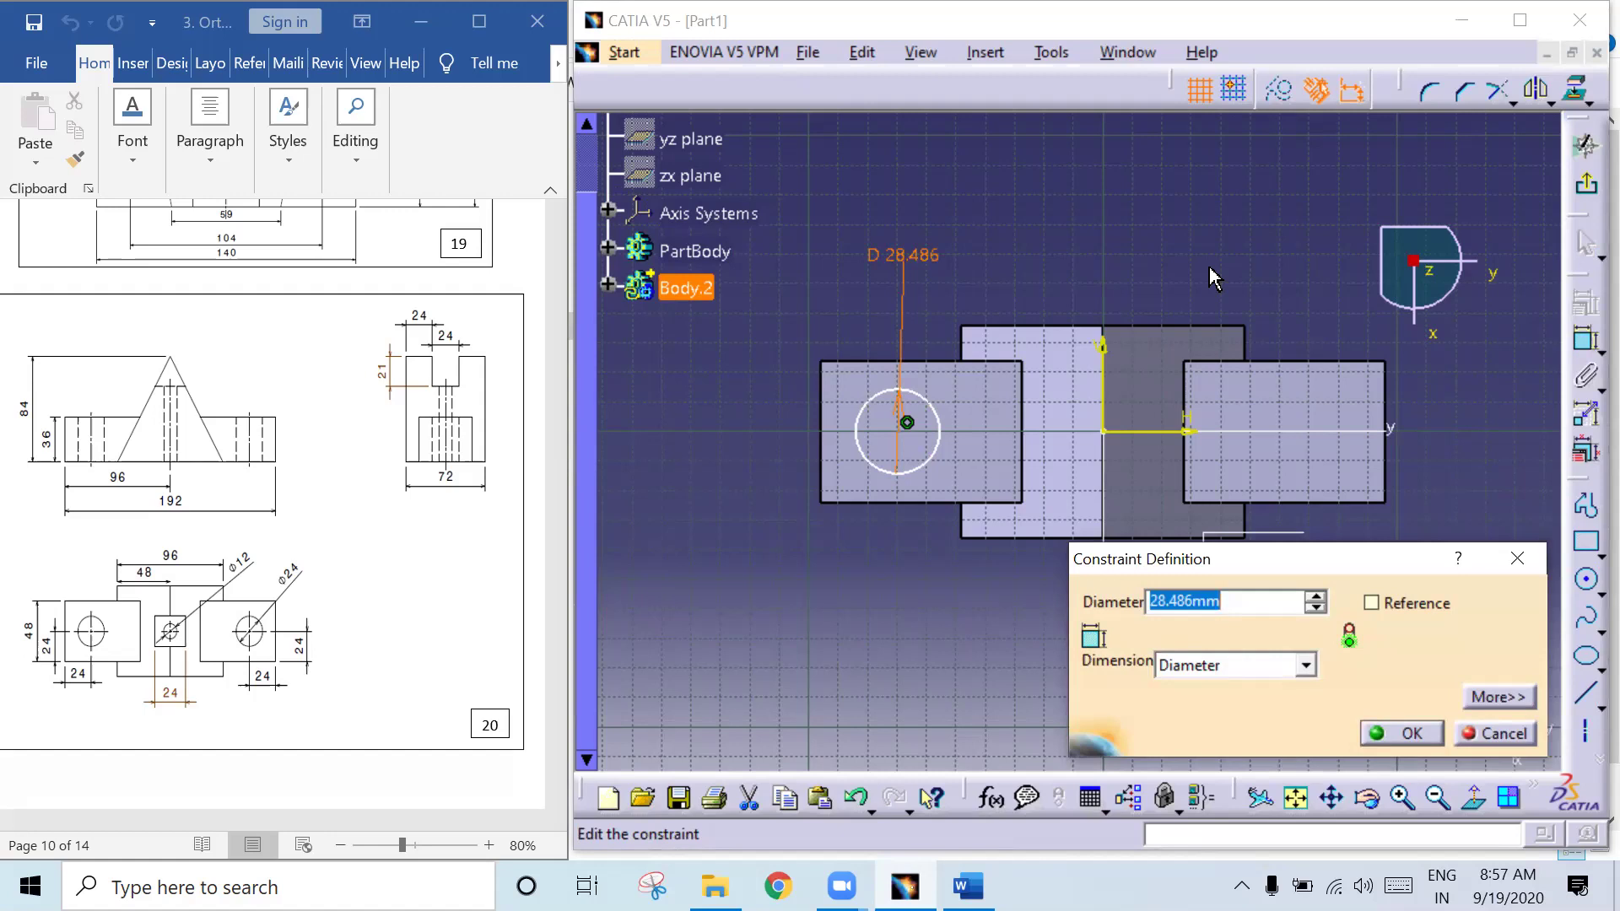
pyautogui.write('24')
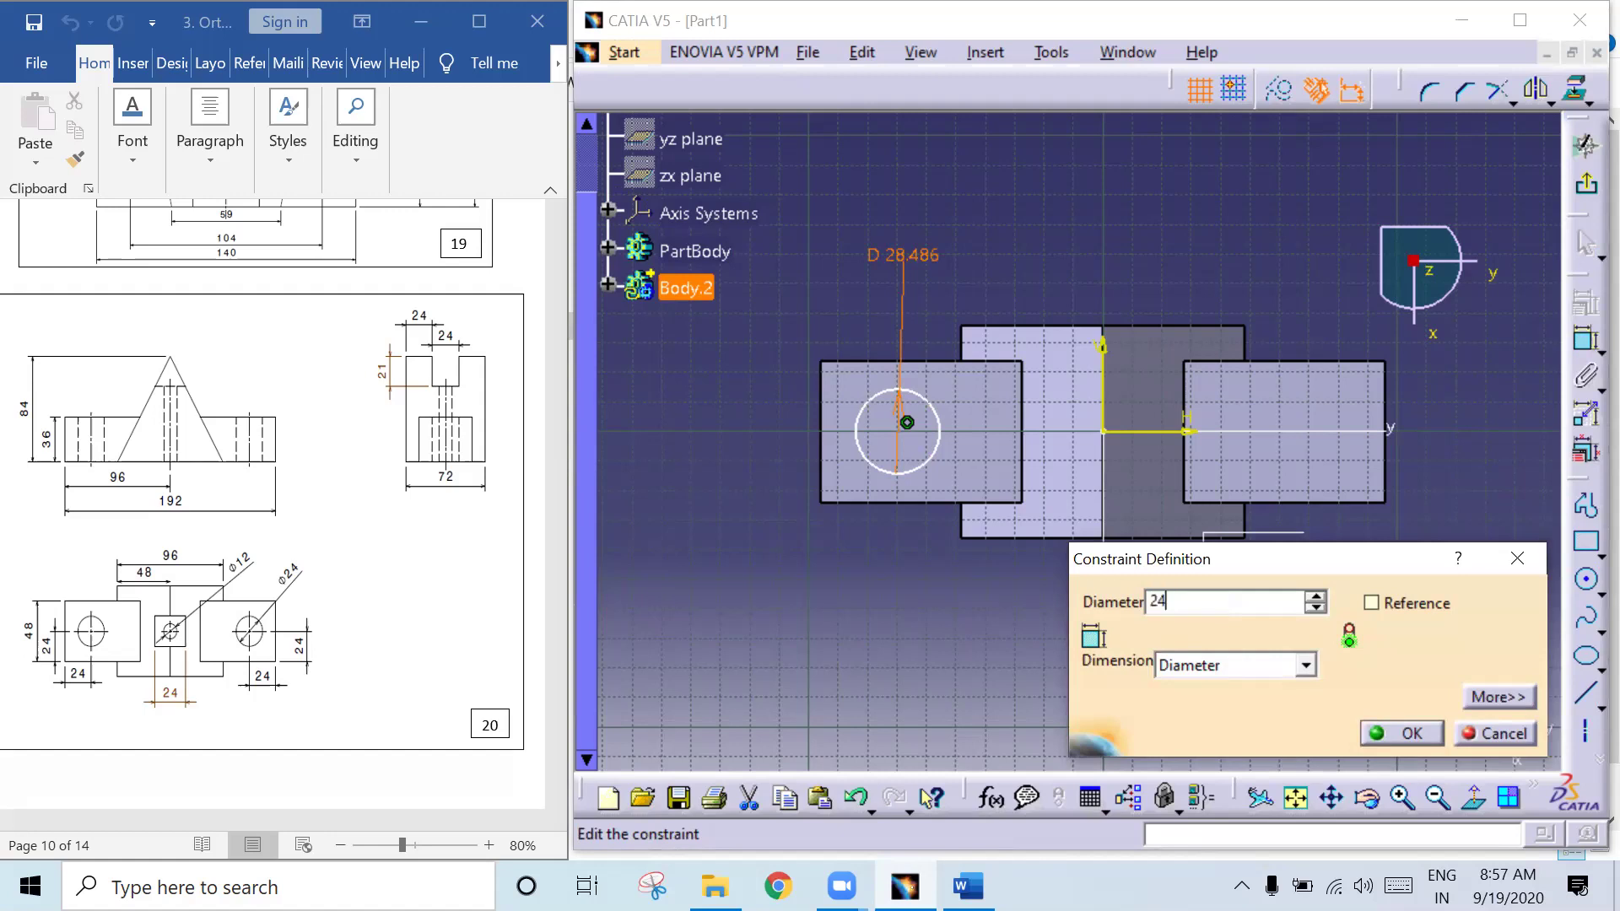
pyautogui.press('Return')
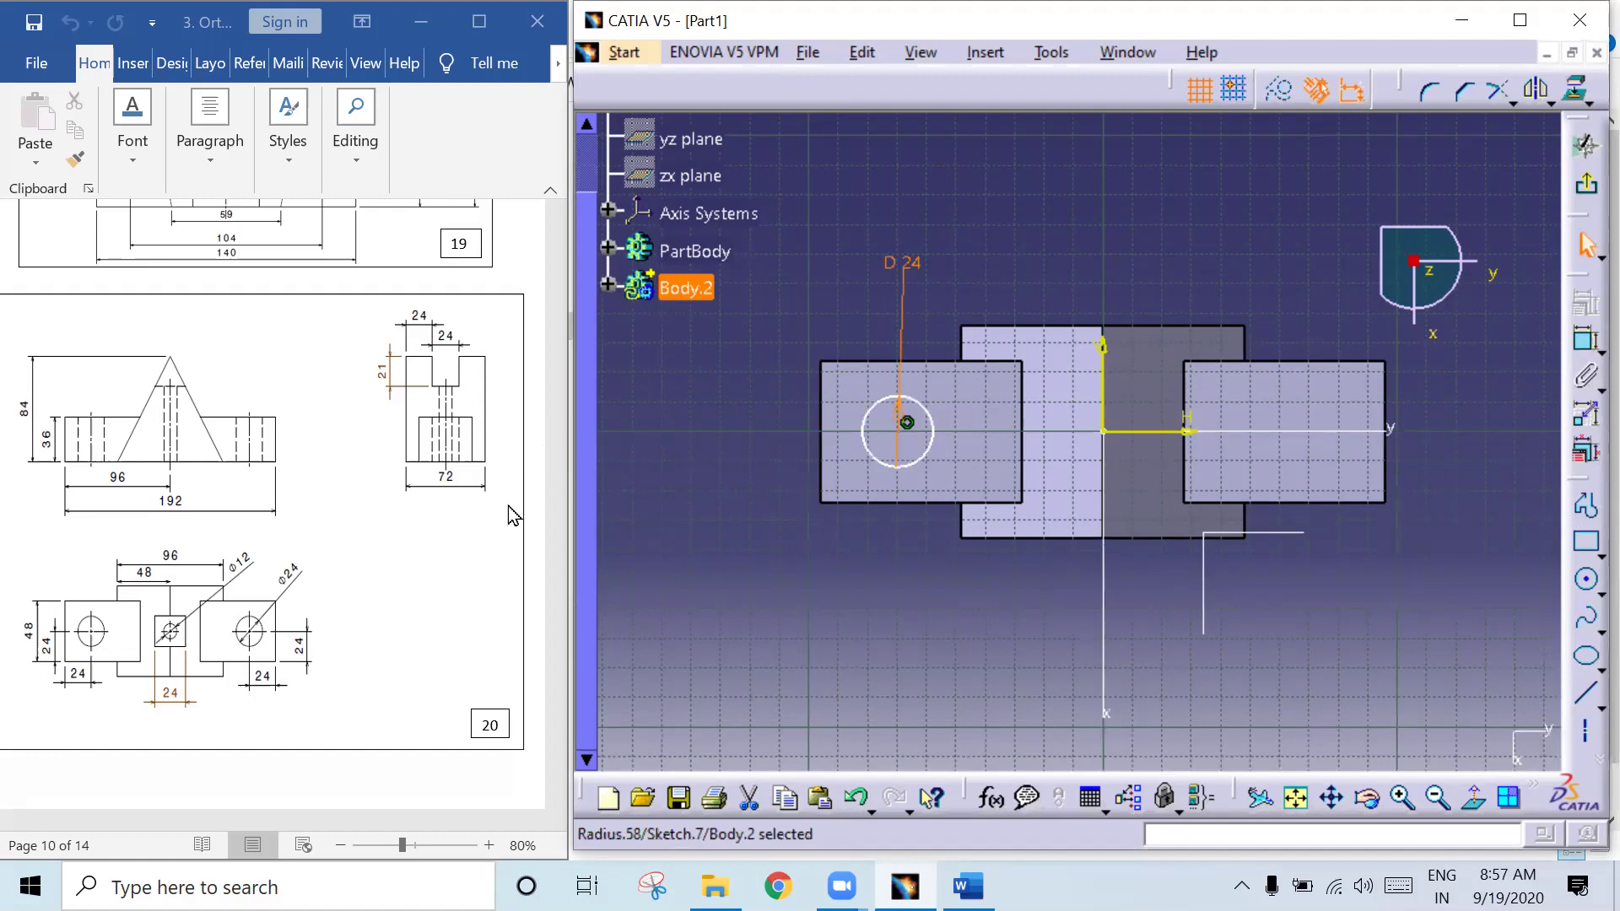
pyautogui.click(831, 302)
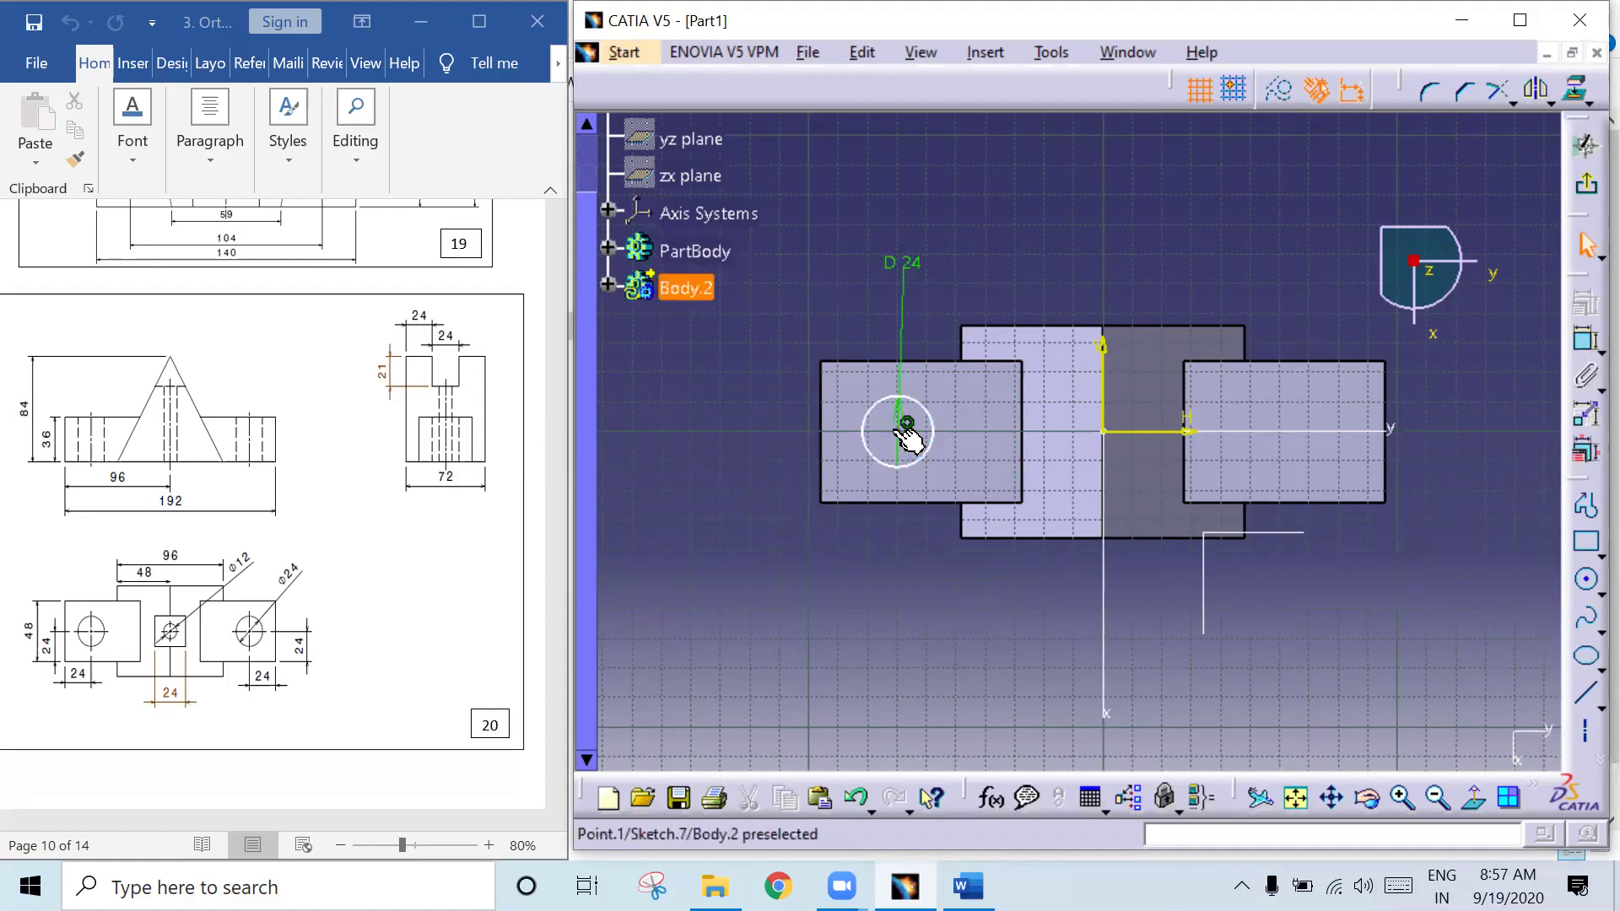
# Step: Dimension the circle centre 24 from the block's left edge
pyautogui.moveTo(897, 429); pyautogui.dragTo(890, 429)
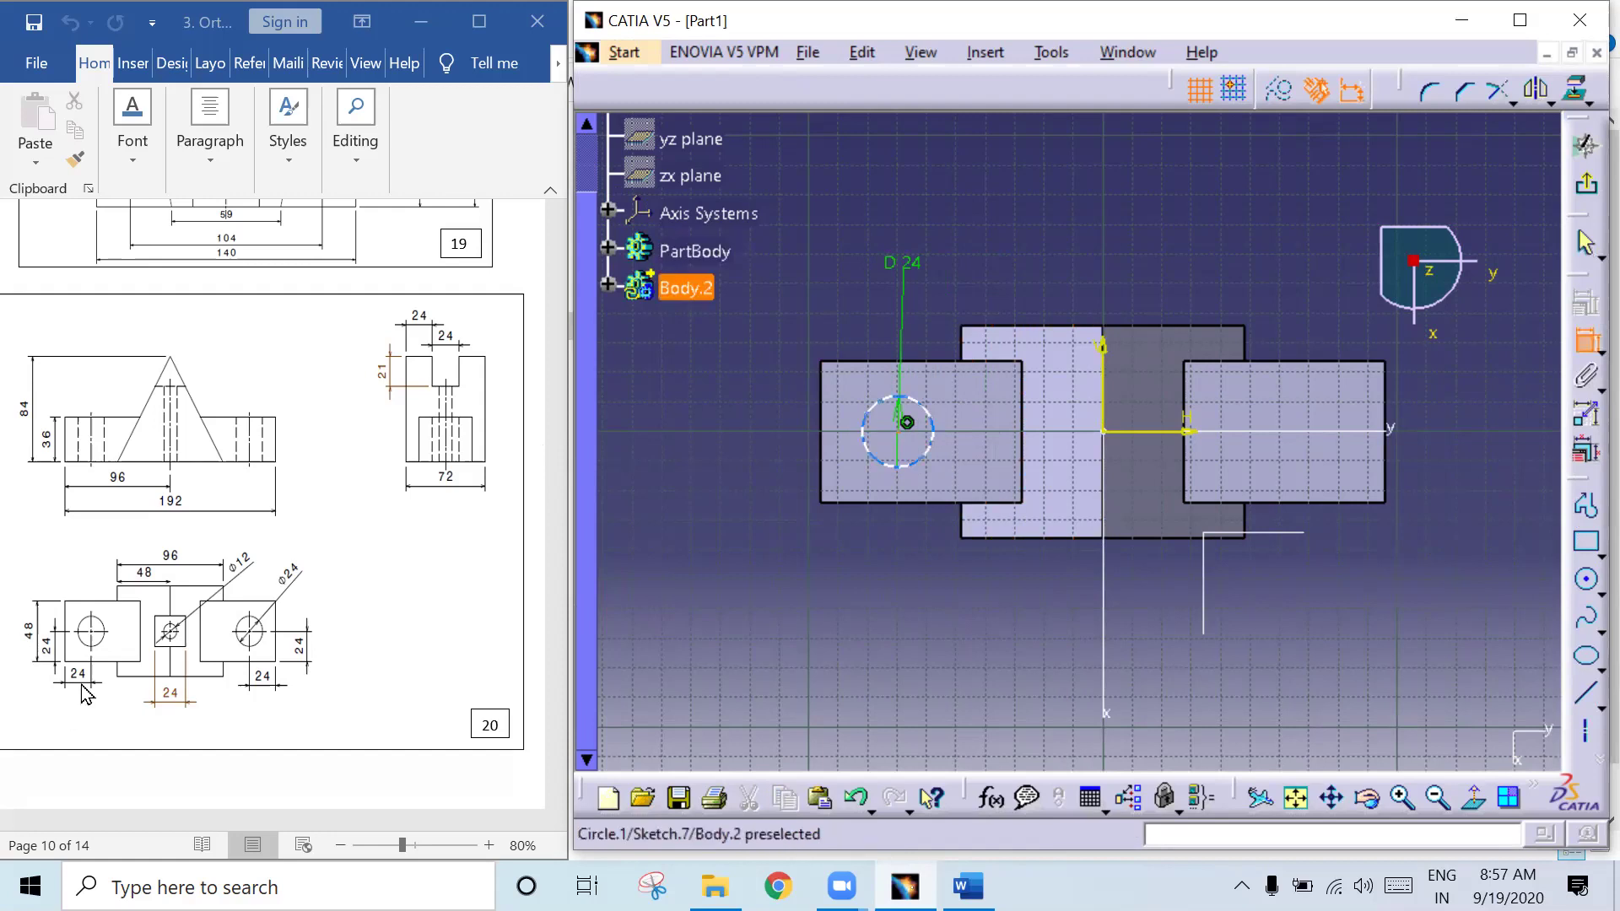
pyautogui.click(873, 454)
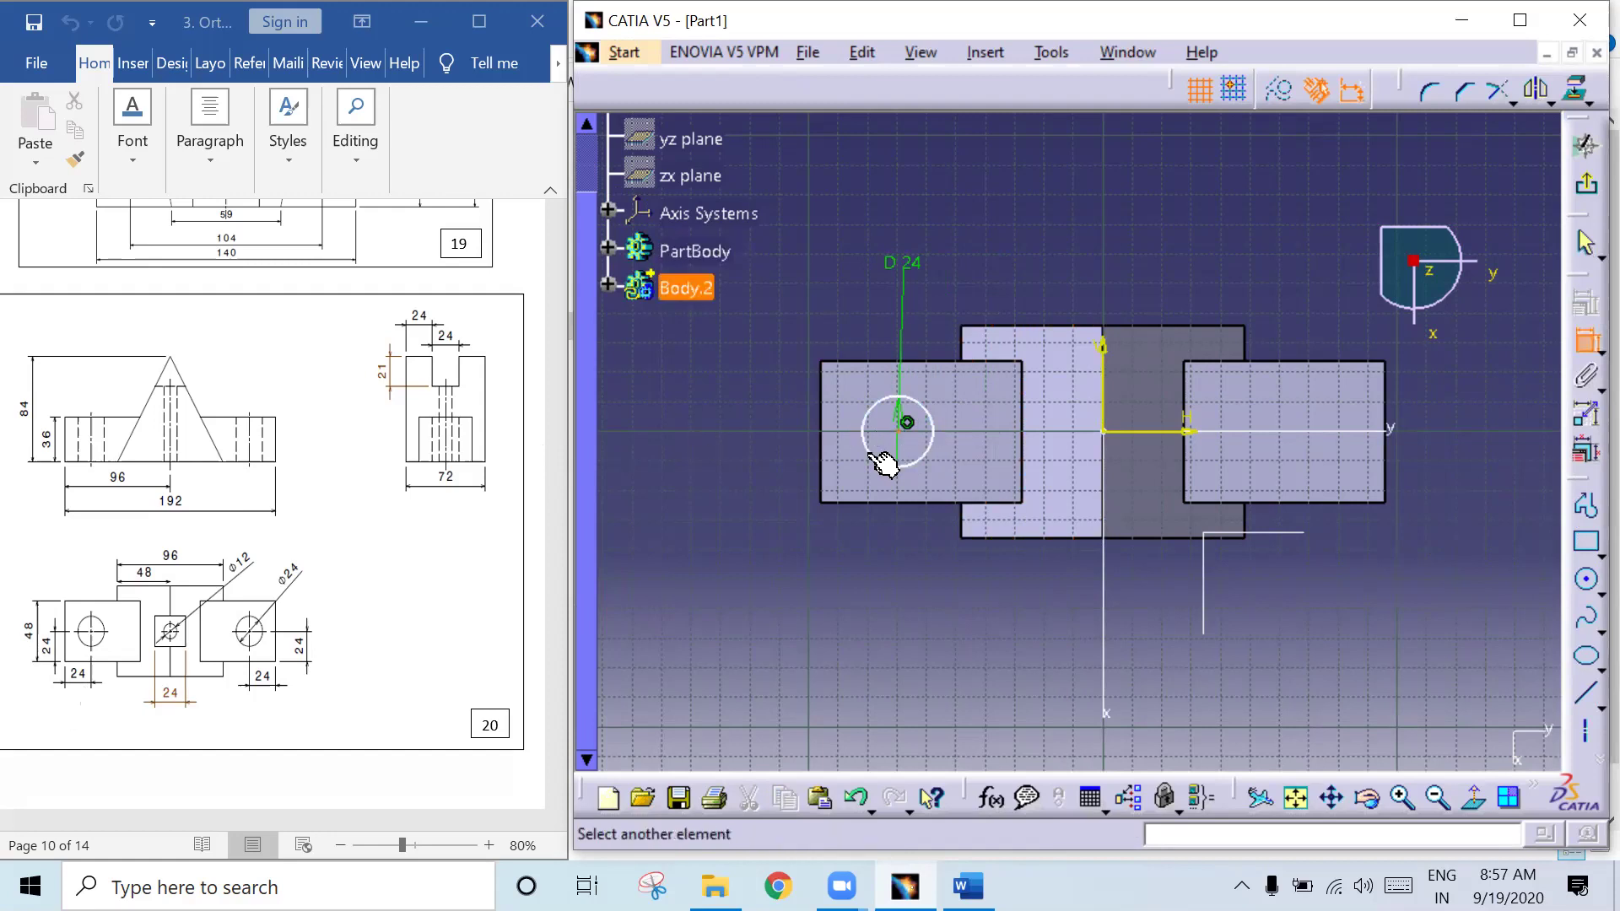
pyautogui.click(825, 466)
pyautogui.click(861, 544)
pyautogui.write('24')
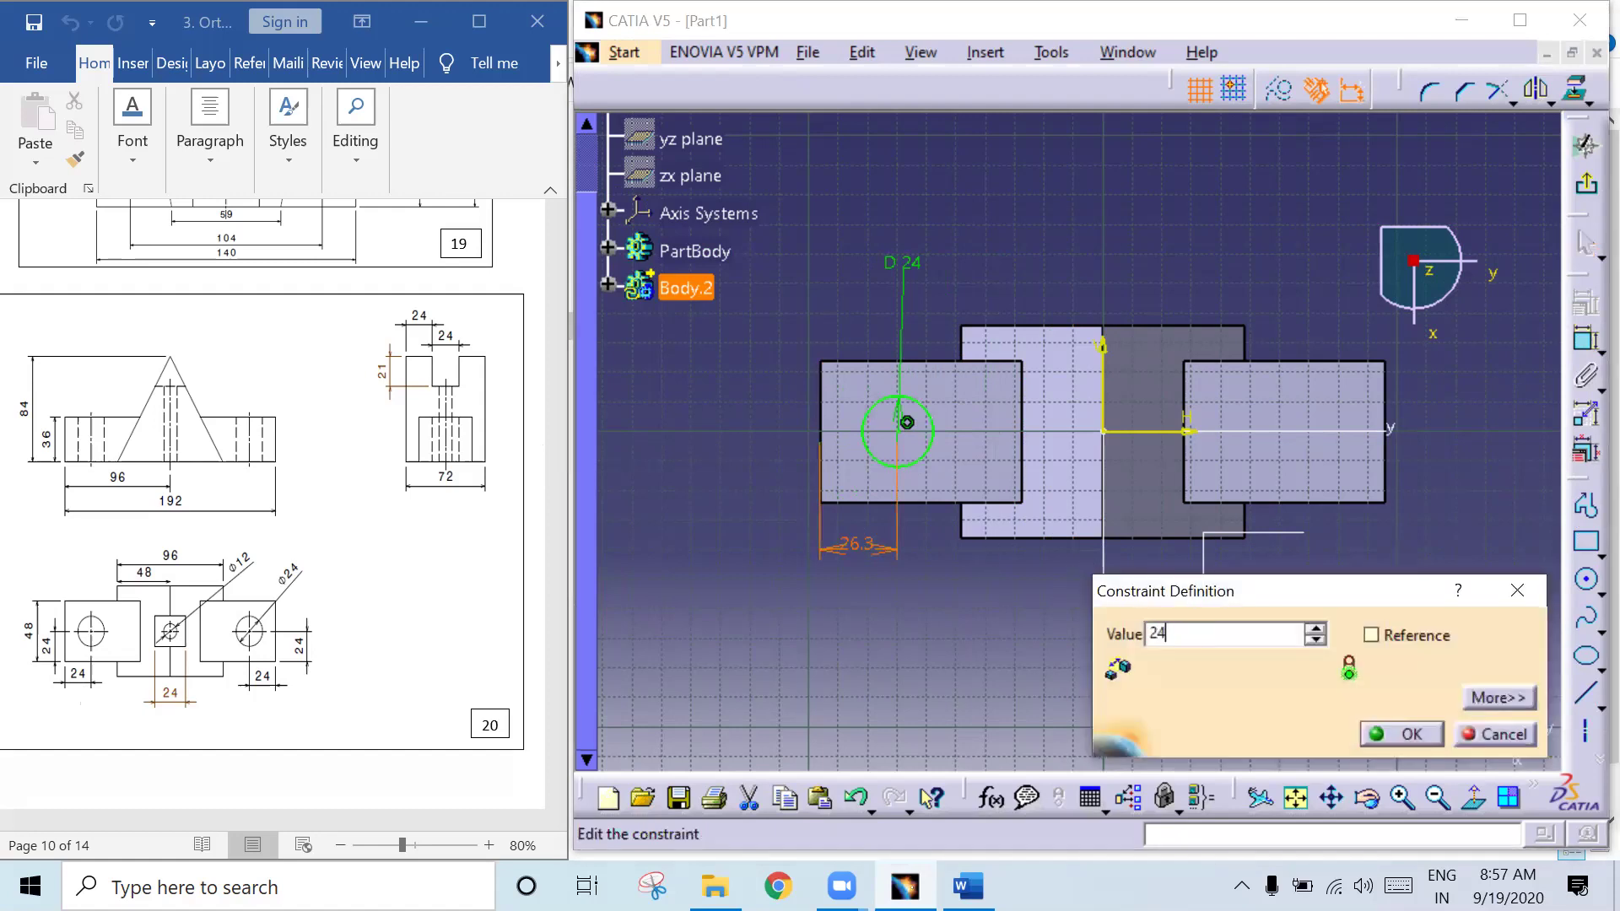
pyautogui.press('Return')
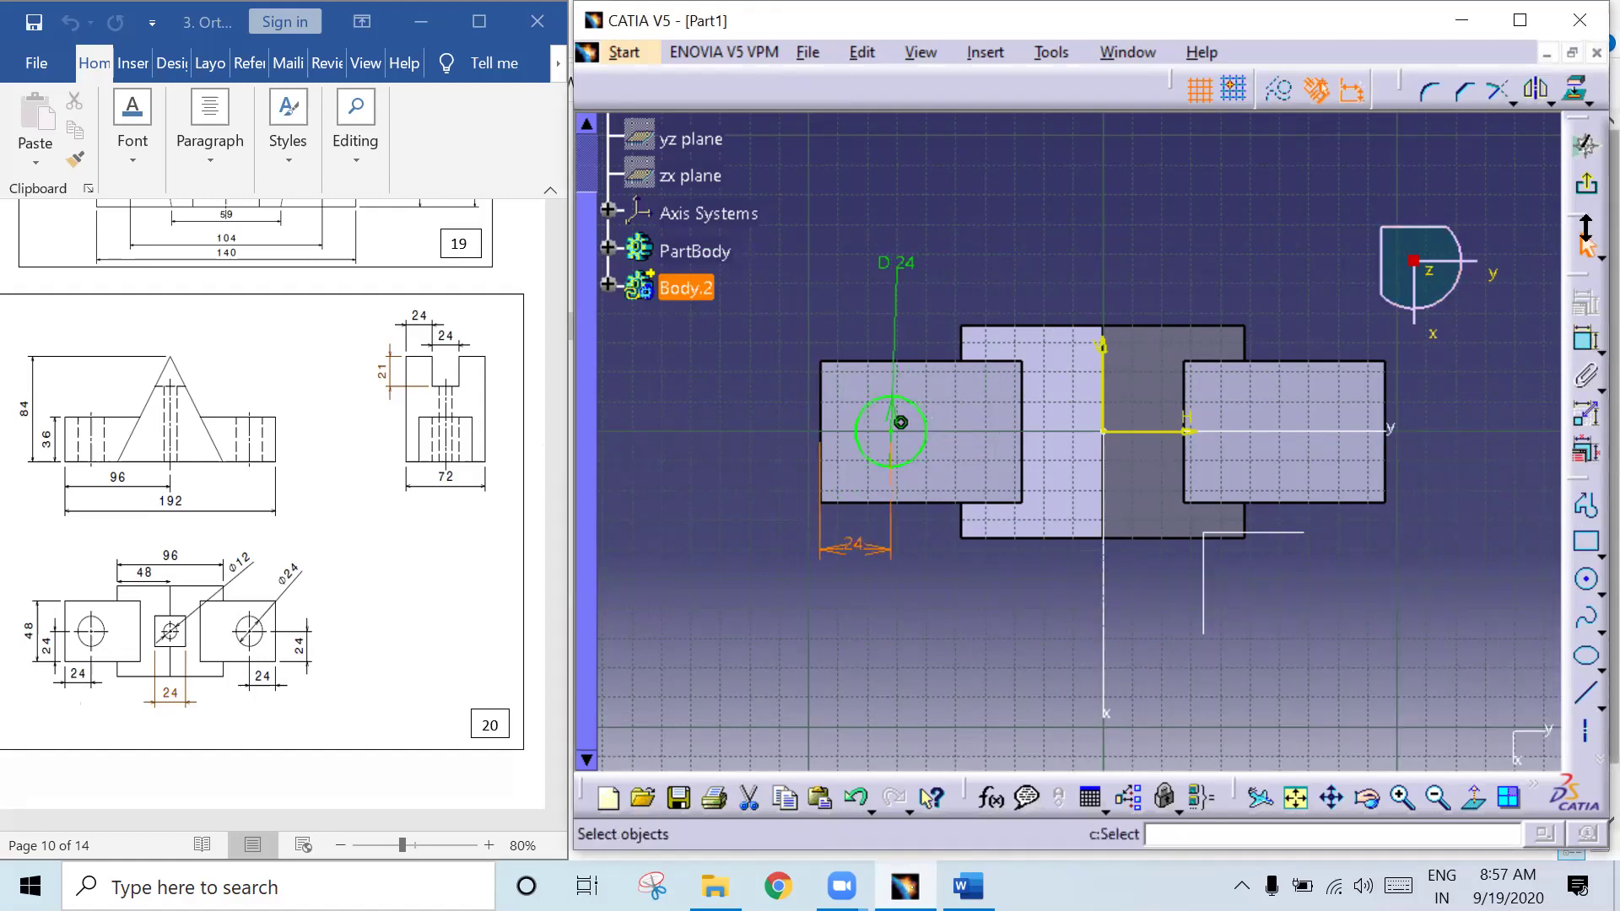
# Step: Pad the circle 118 mm with mirrored extent into a cylinder through the left block
pyautogui.click(1586, 338)
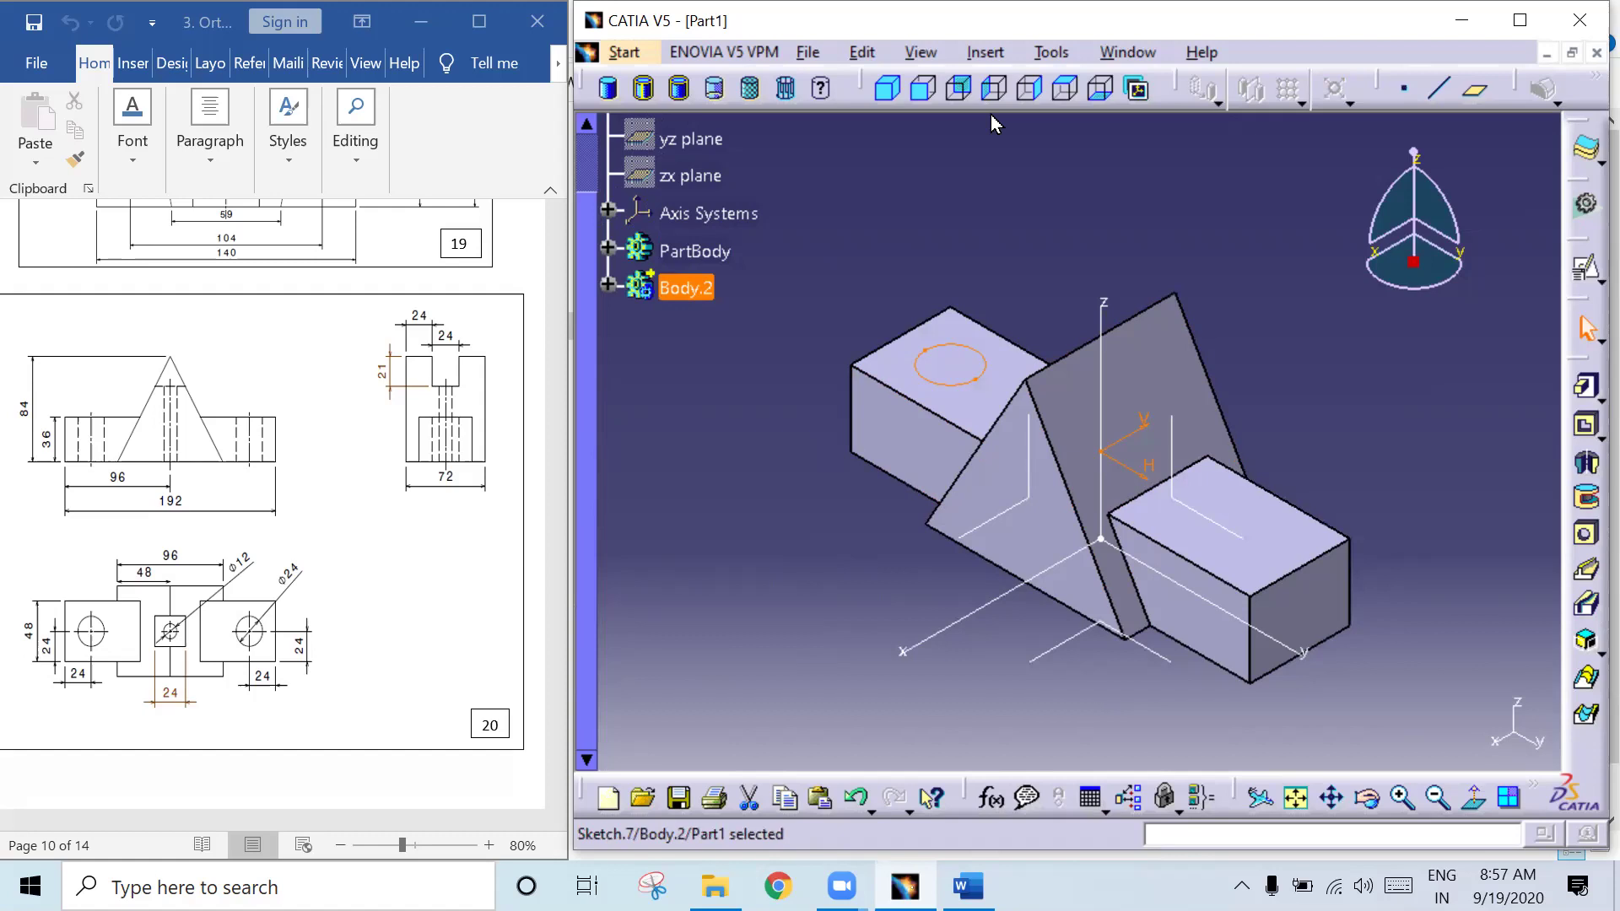
pyautogui.click(1586, 391)
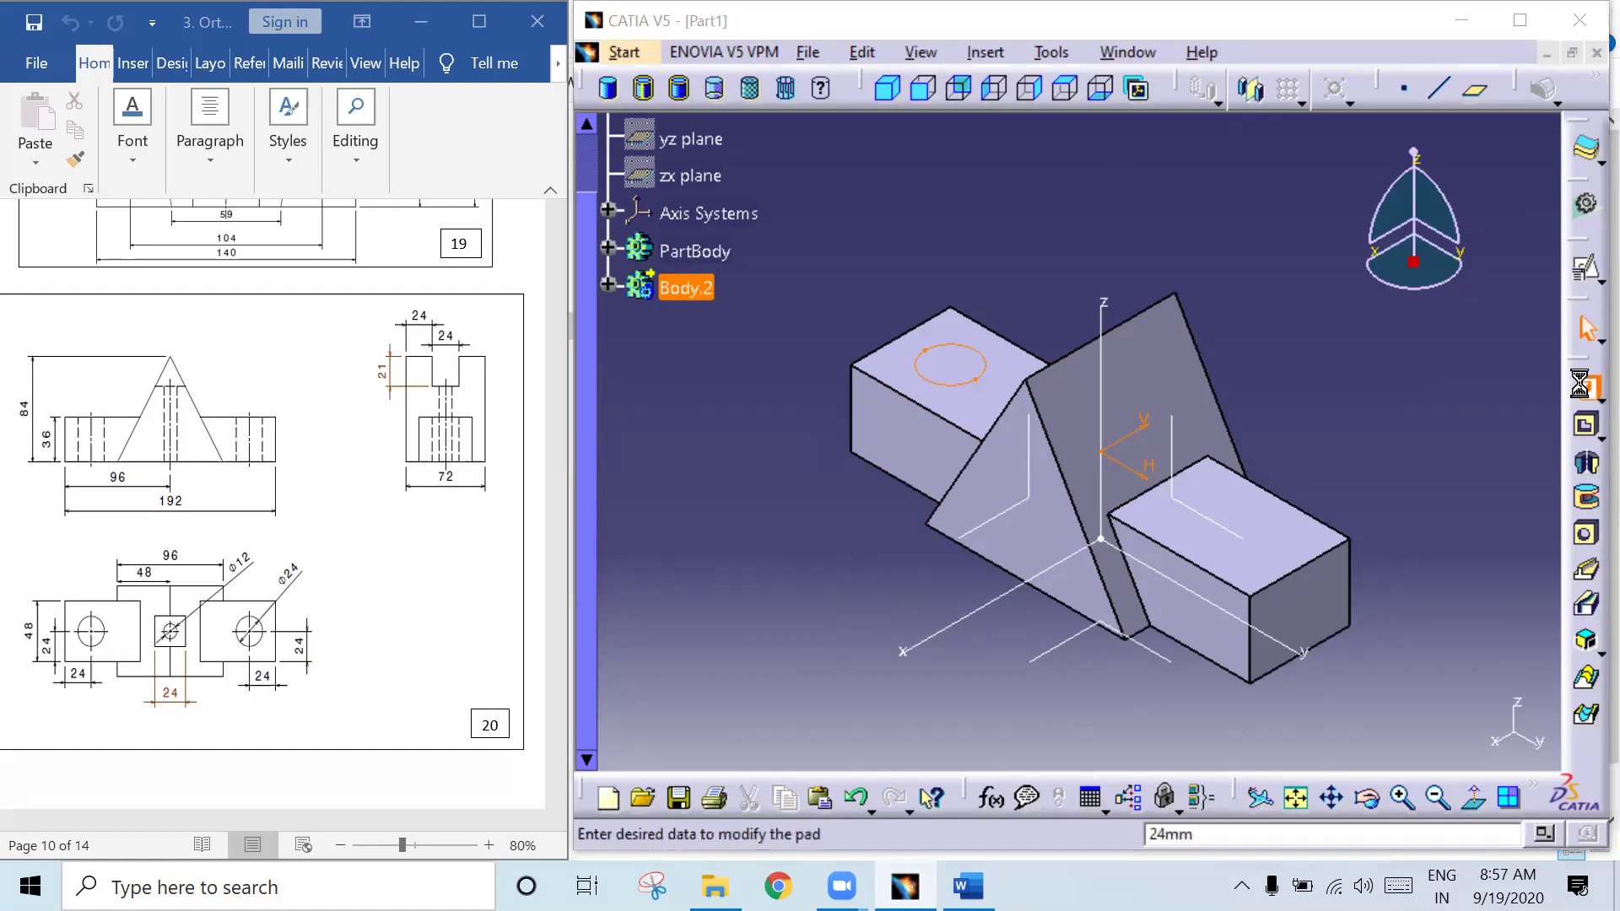
pyautogui.click(1313, 589)
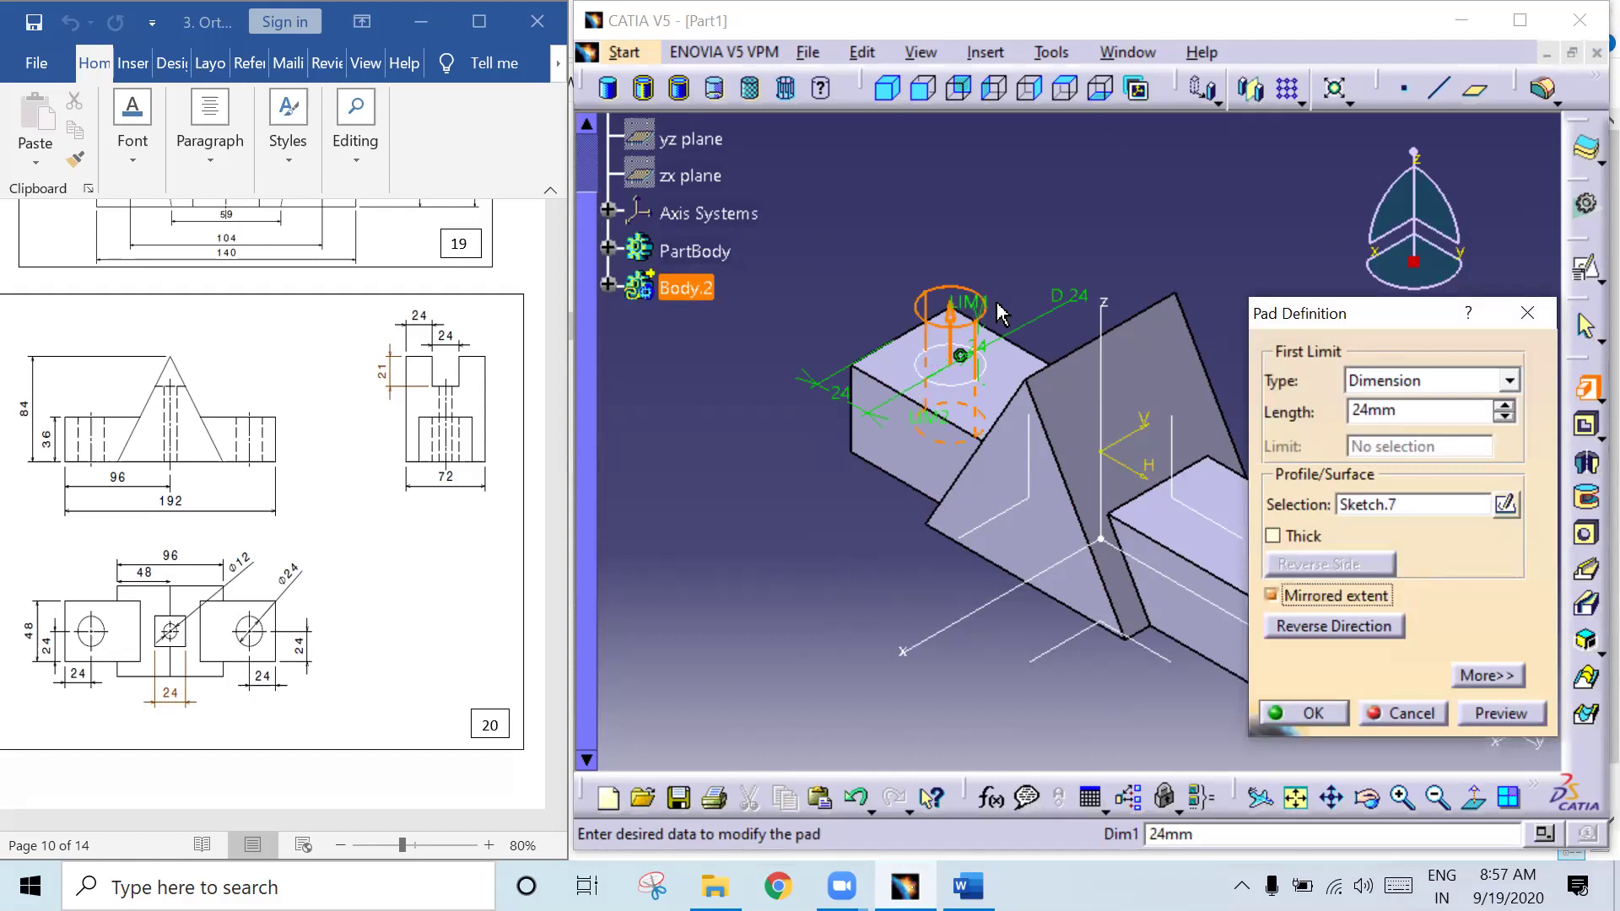
pyautogui.moveTo(962, 315); pyautogui.dragTo(958, 118)
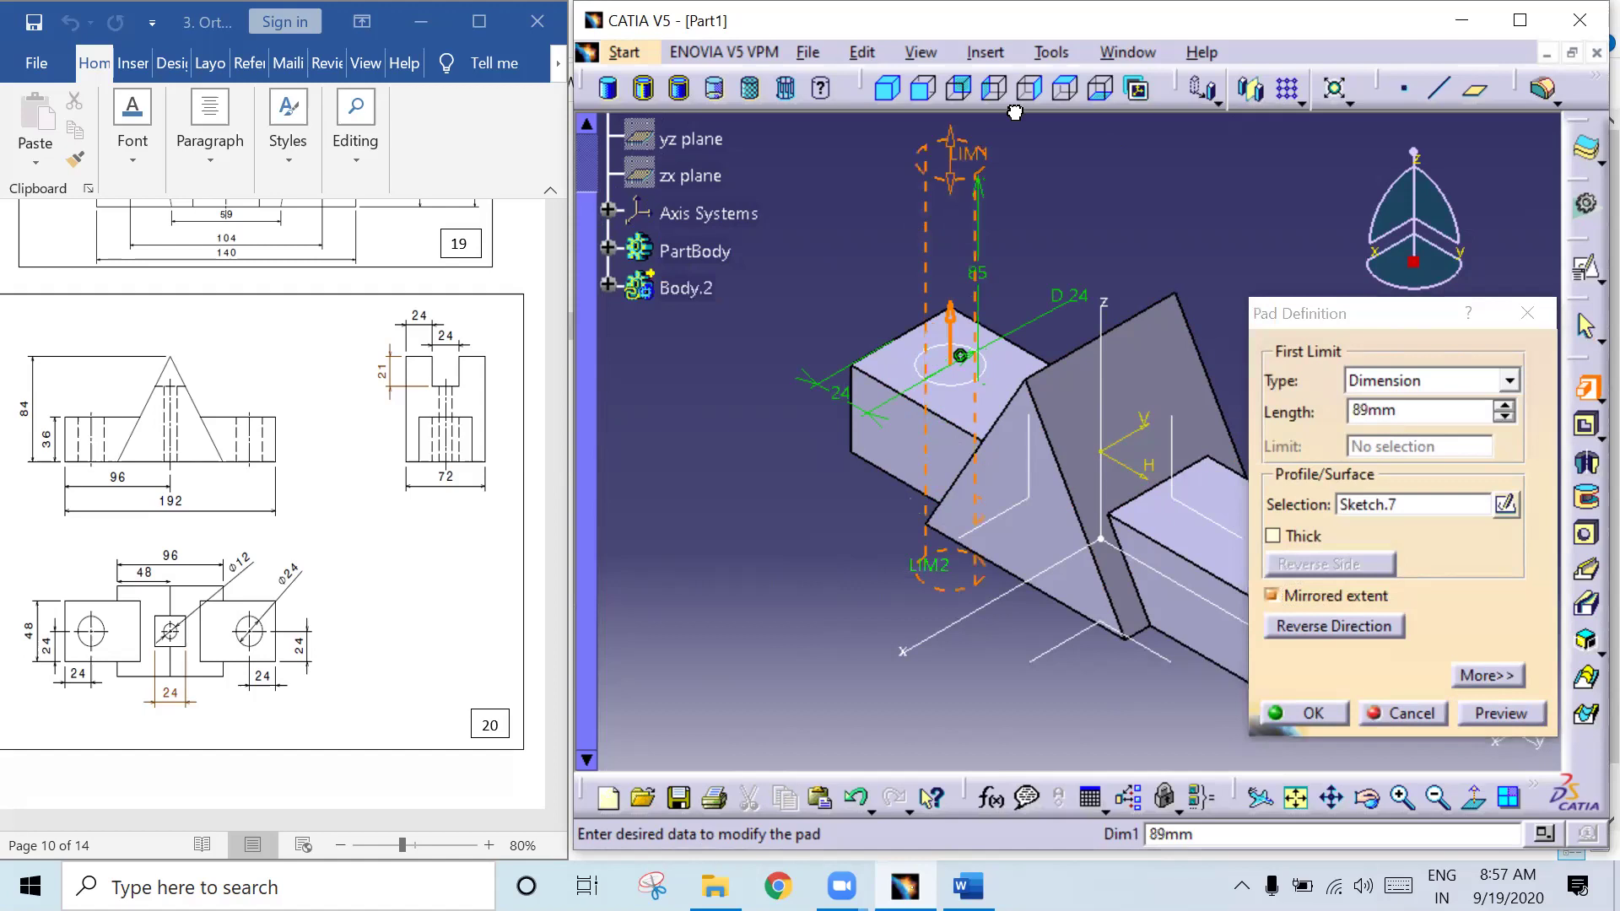
pyautogui.click(1295, 717)
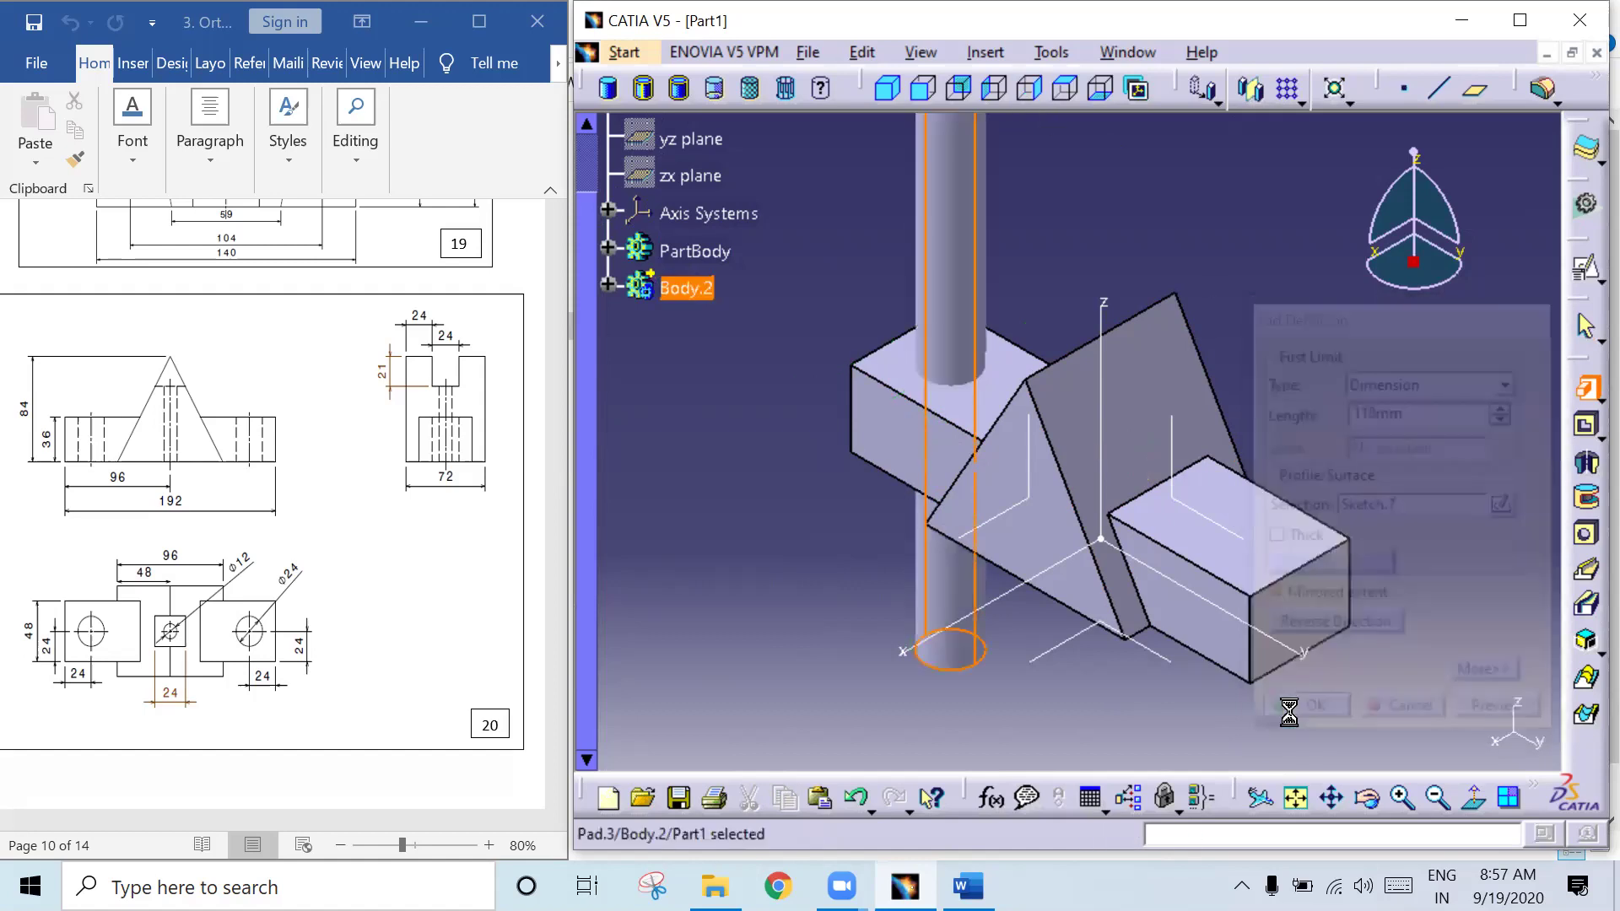
pyautogui.click(1193, 234)
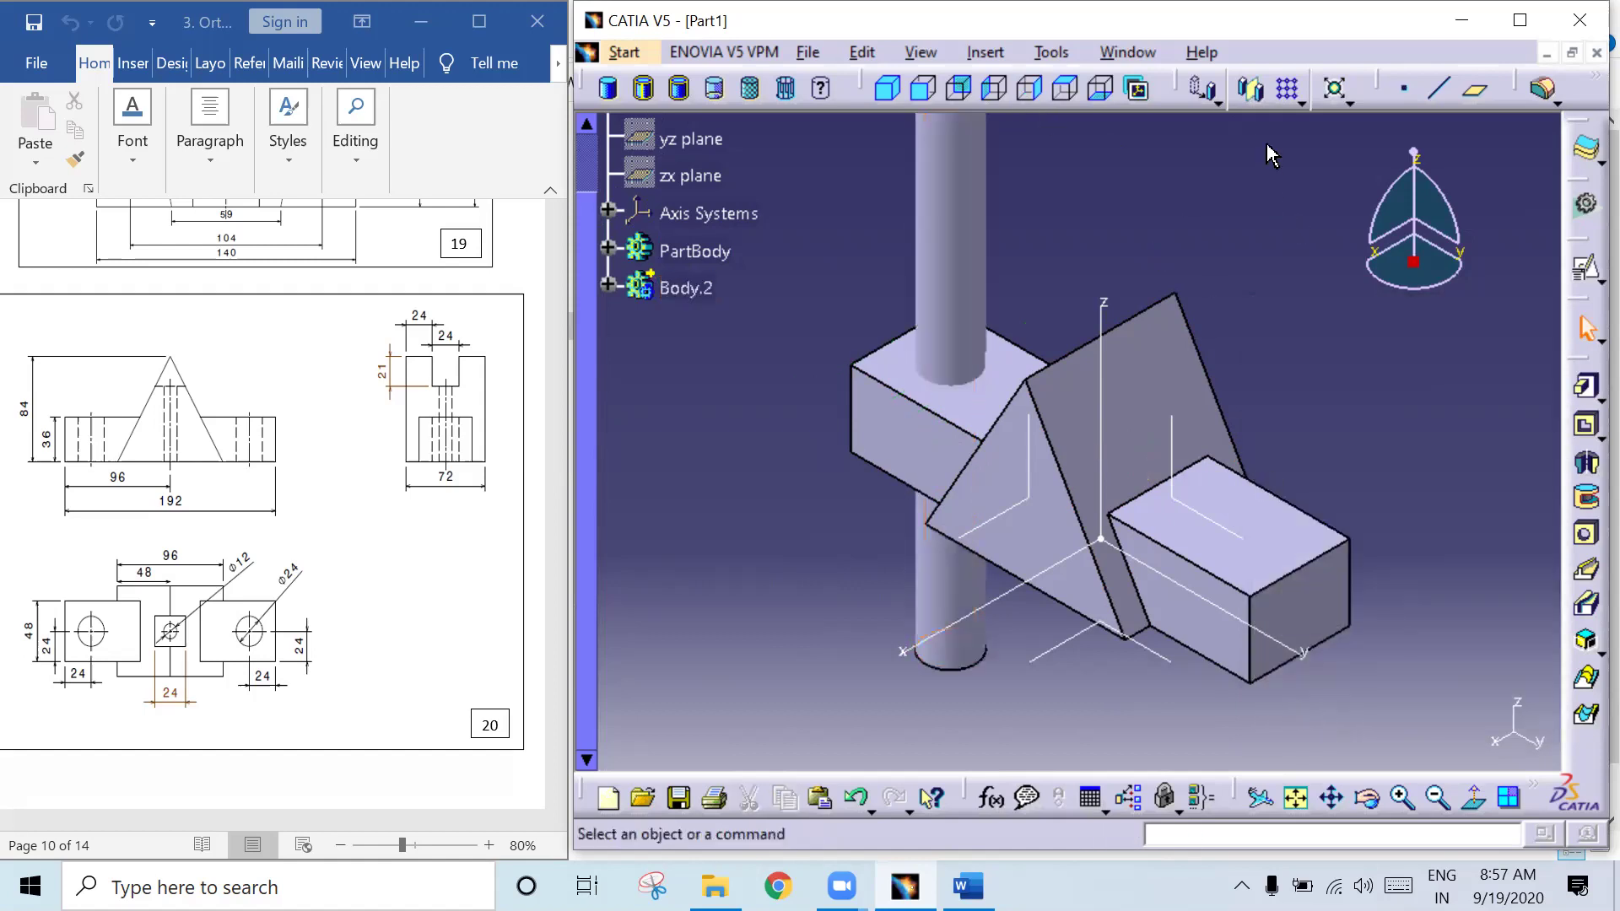
# Step: Mirror the cylinder body about the ZX plane so a copy passes through the right block
pyautogui.click(1252, 88)
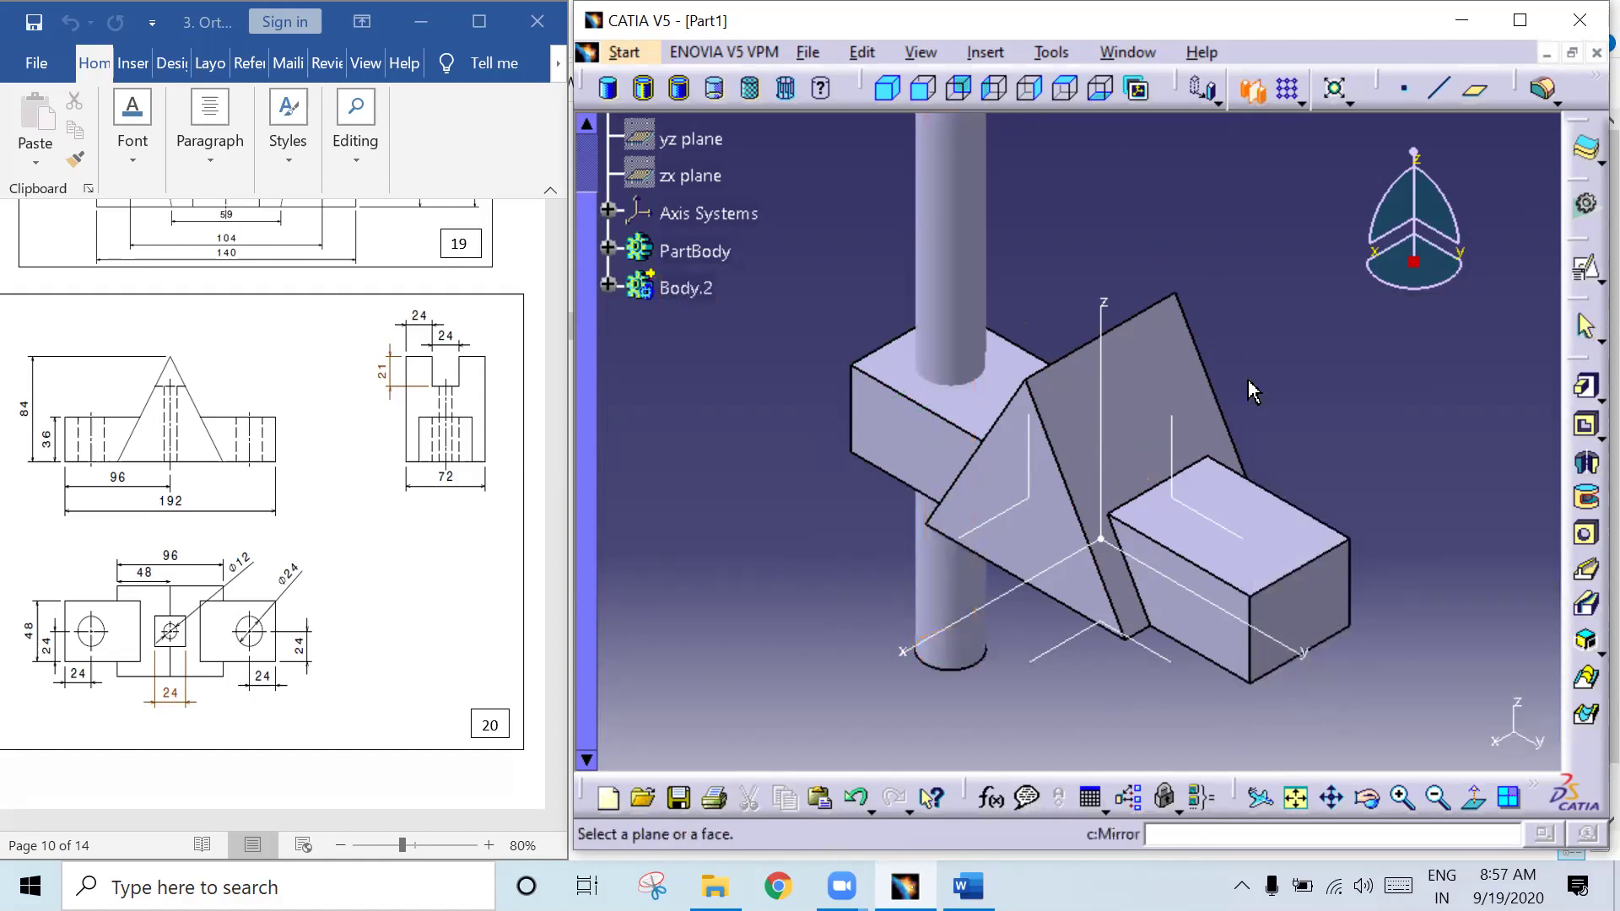
pyautogui.click(970, 301)
pyautogui.click(1188, 522)
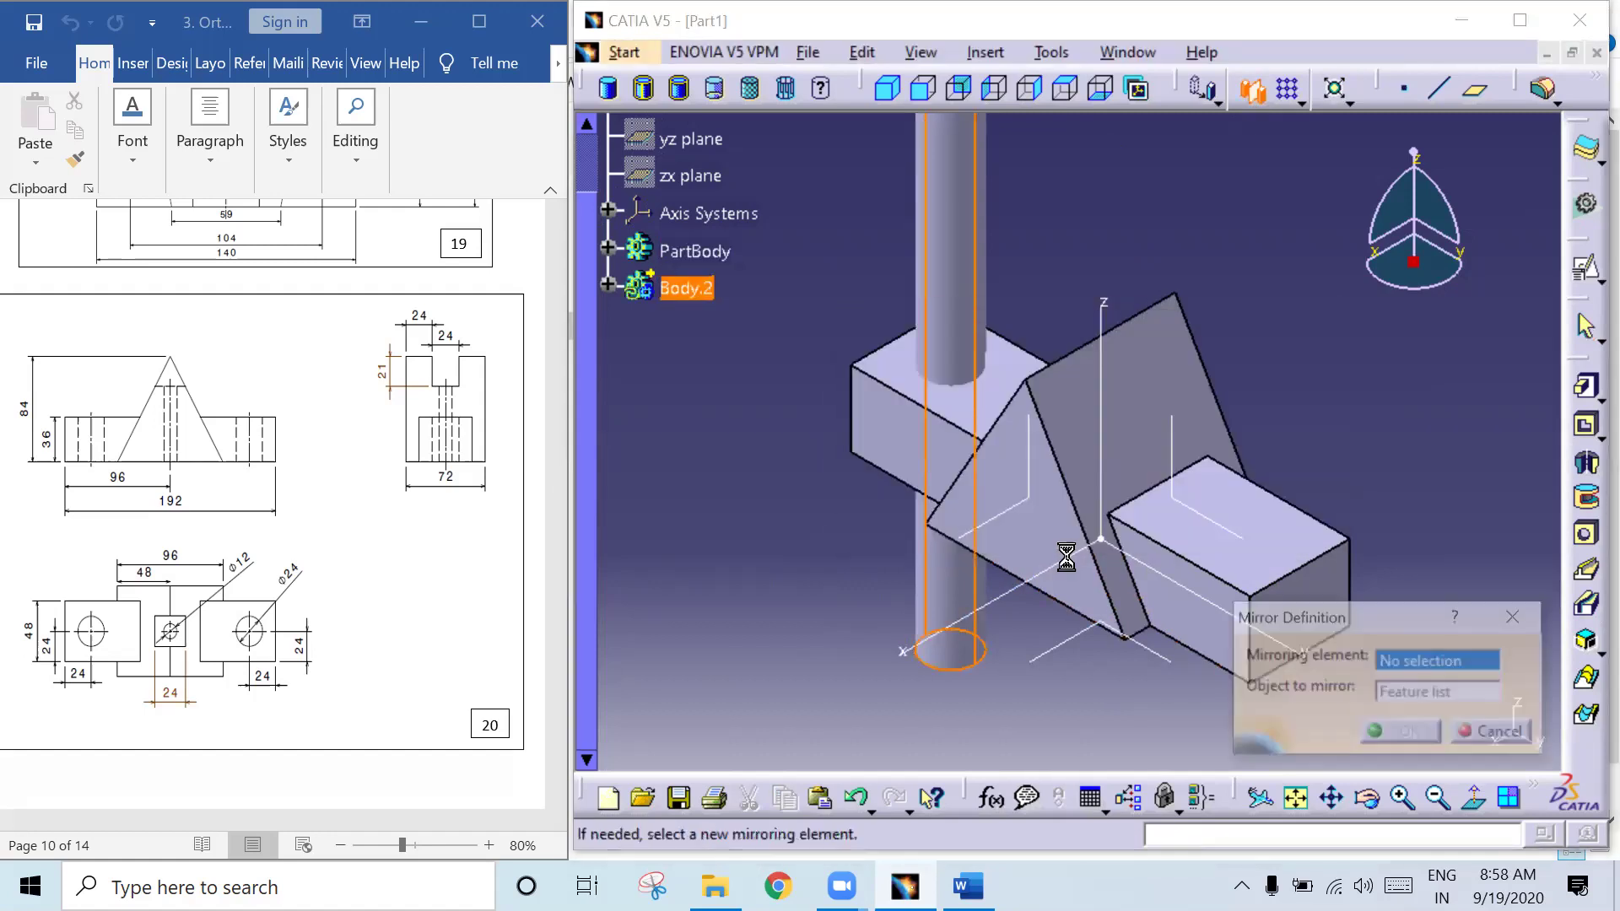
pyautogui.click(1244, 605)
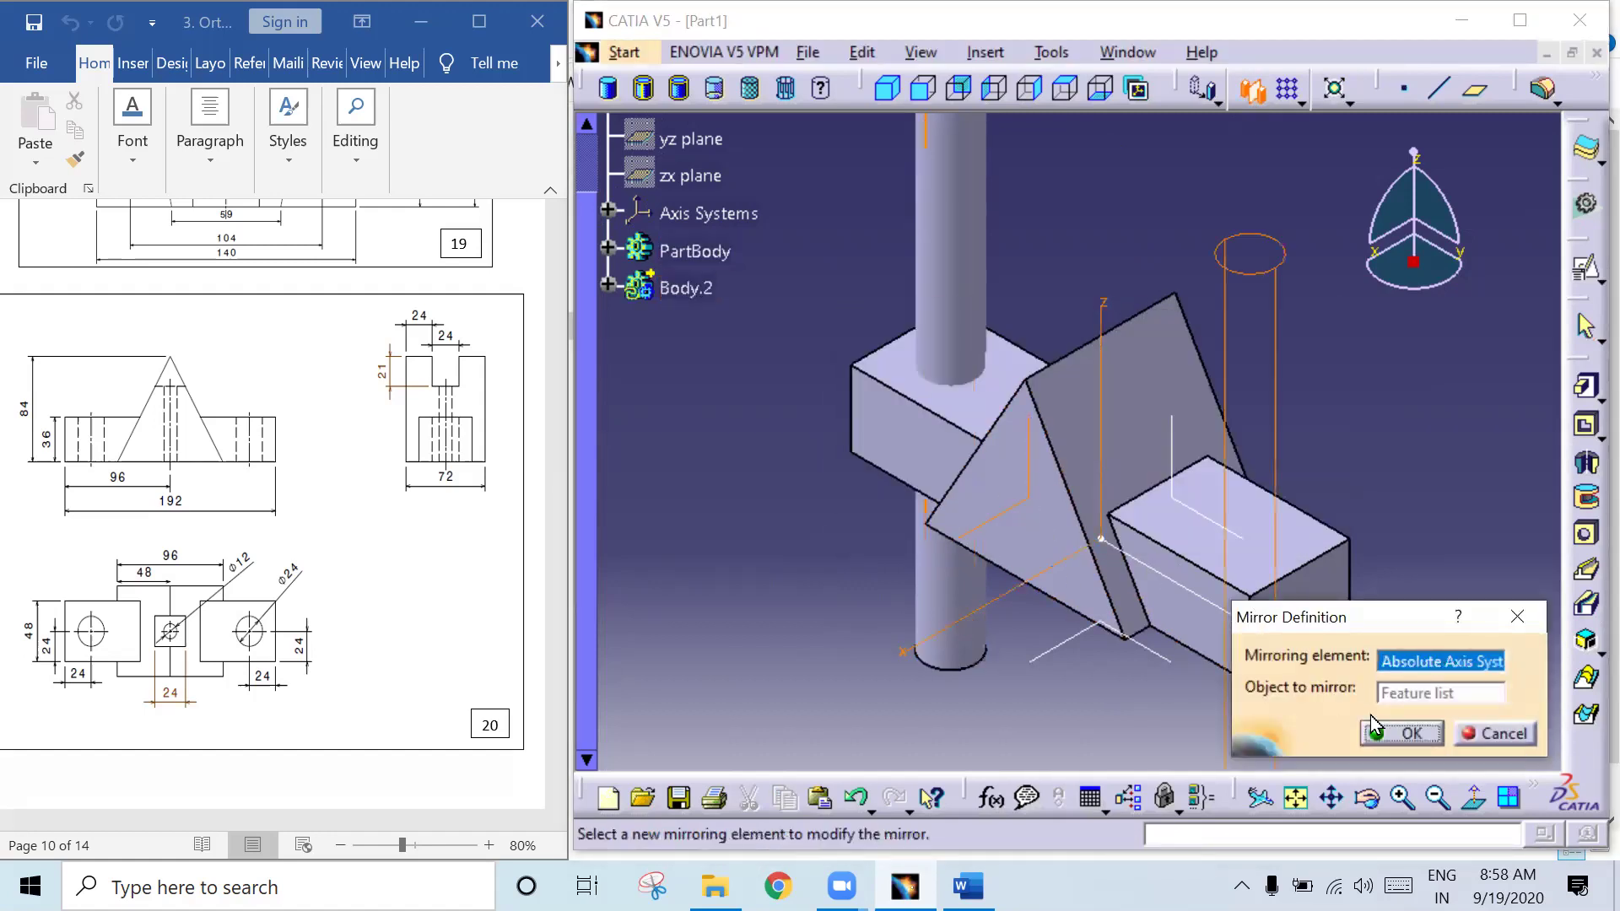
pyautogui.click(1381, 734)
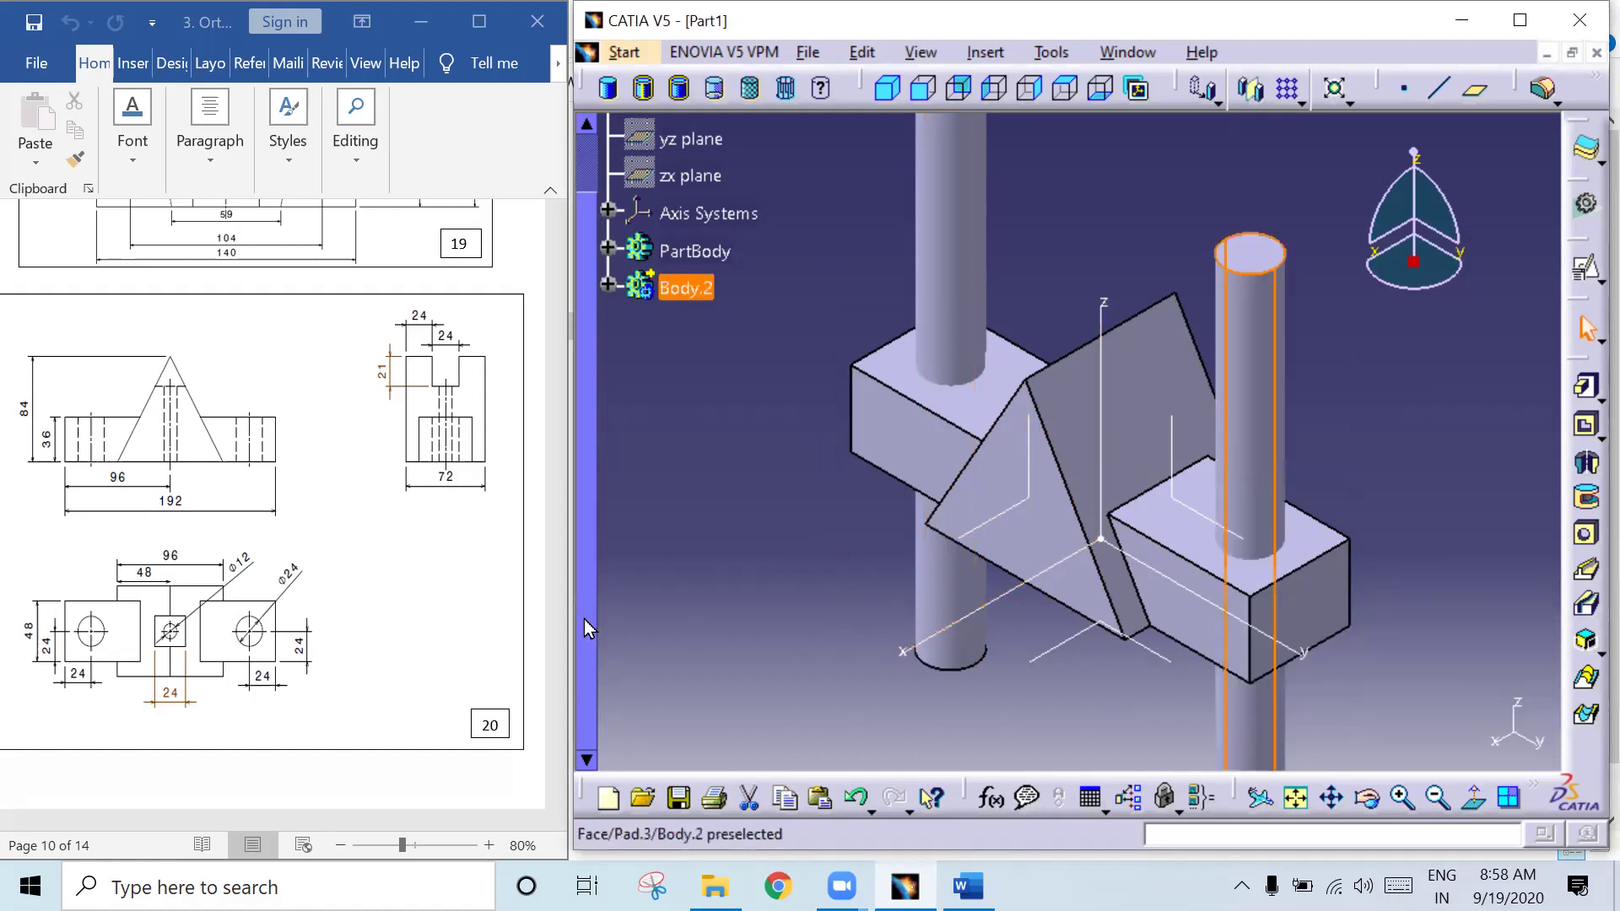
pyautogui.rightClick(690, 294)
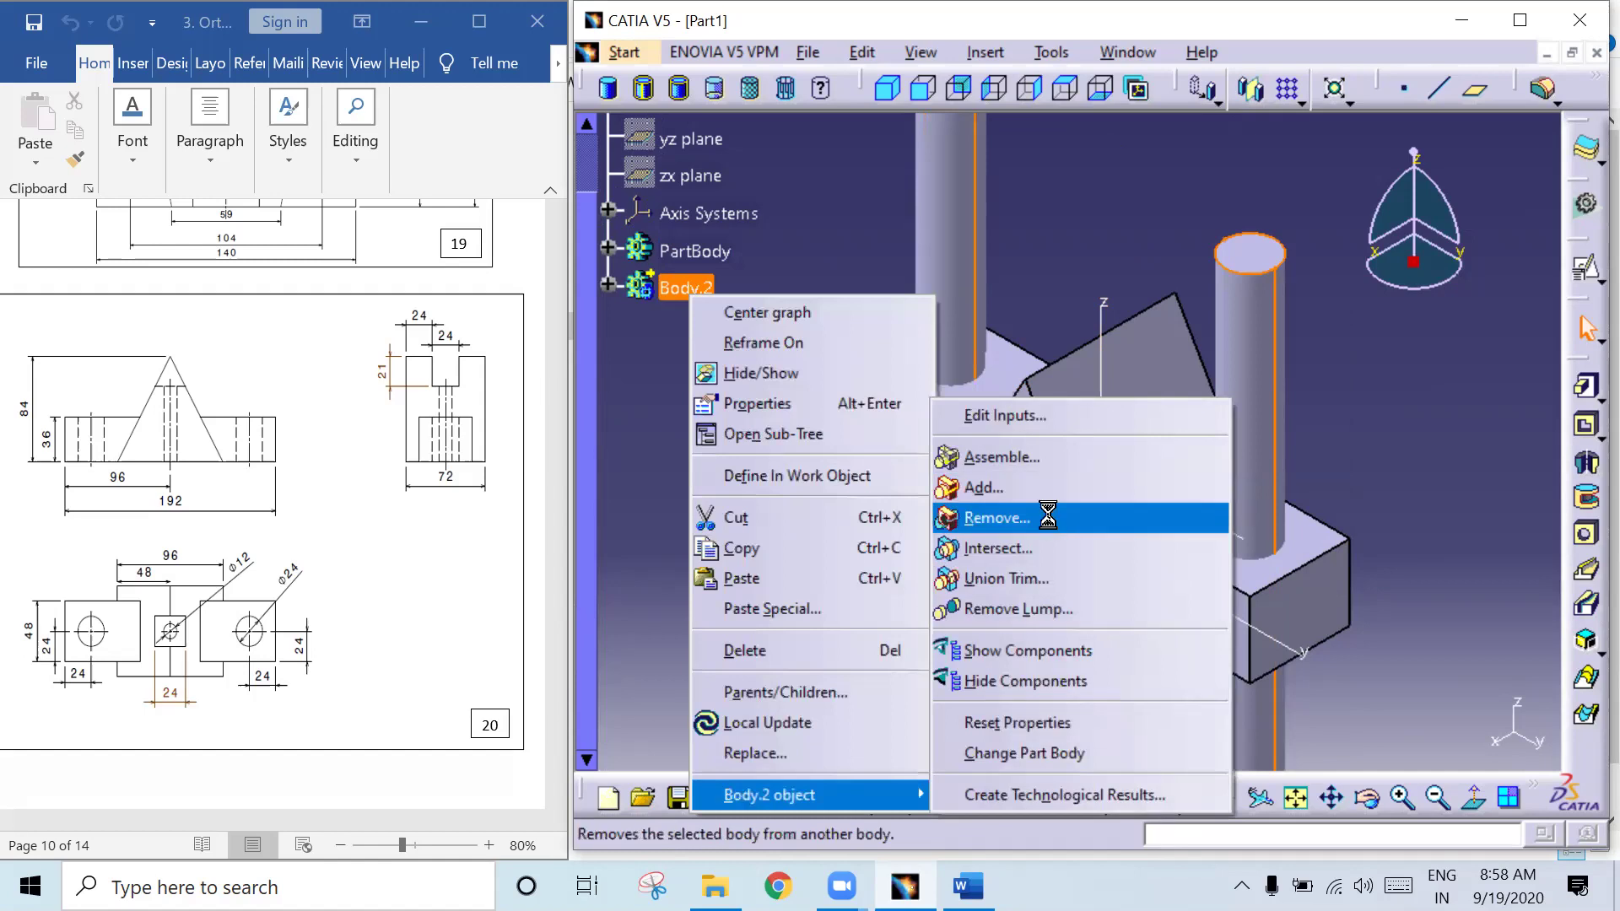
# Step: Remove Body.2 from the part to cut 24 mm holes, checking Top and Isometric views
pyautogui.click(1046, 517)
pyautogui.click(1064, 88)
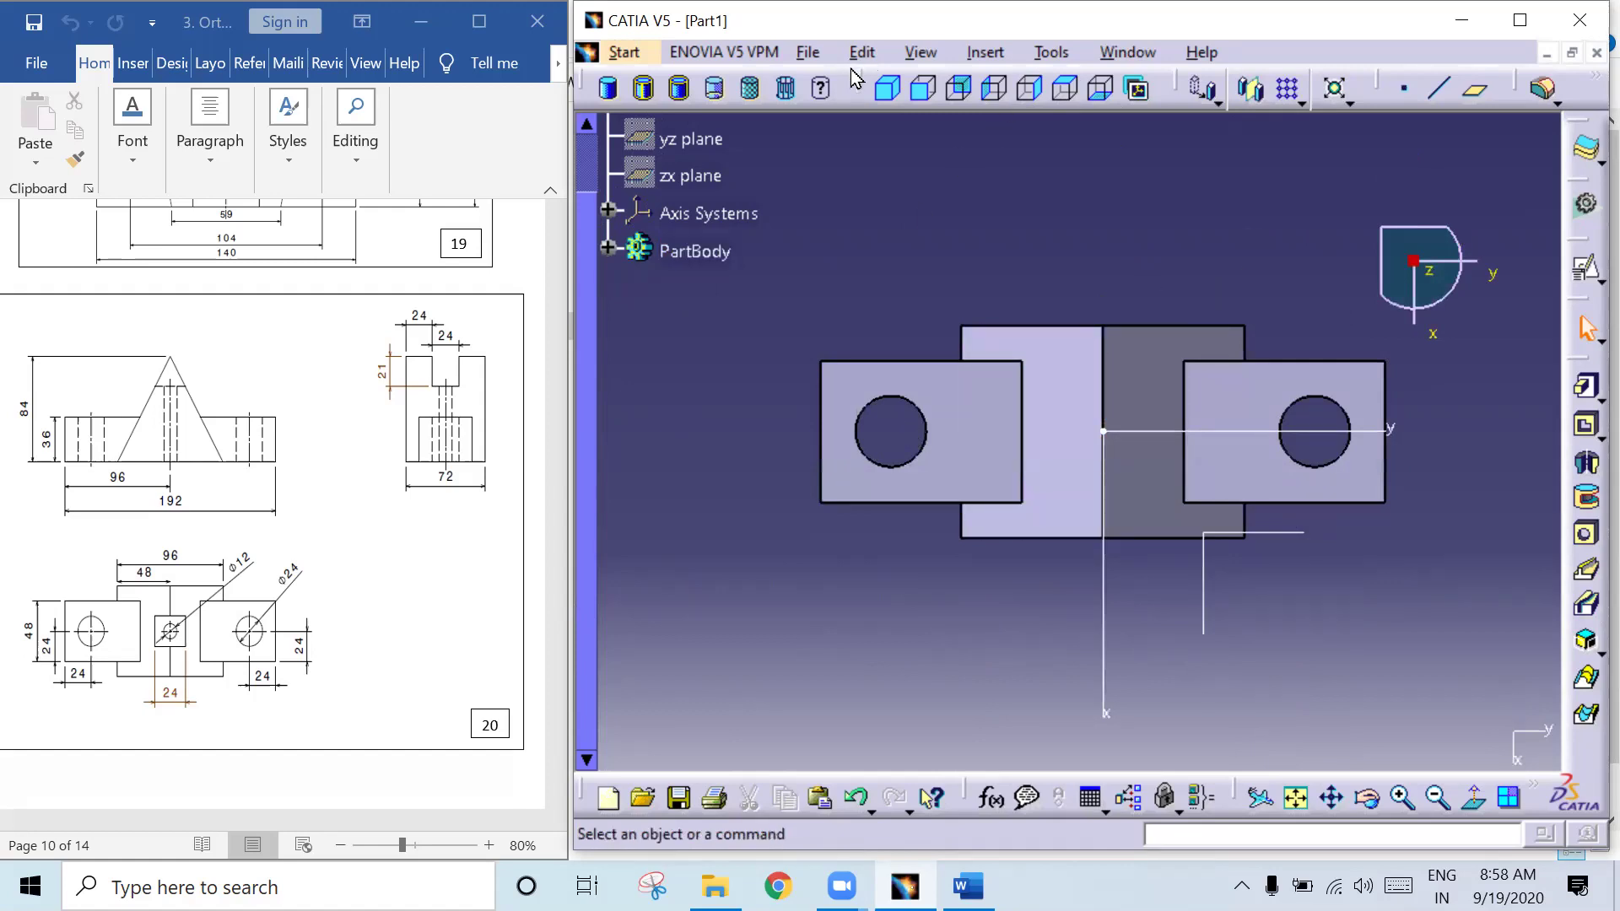
pyautogui.click(889, 87)
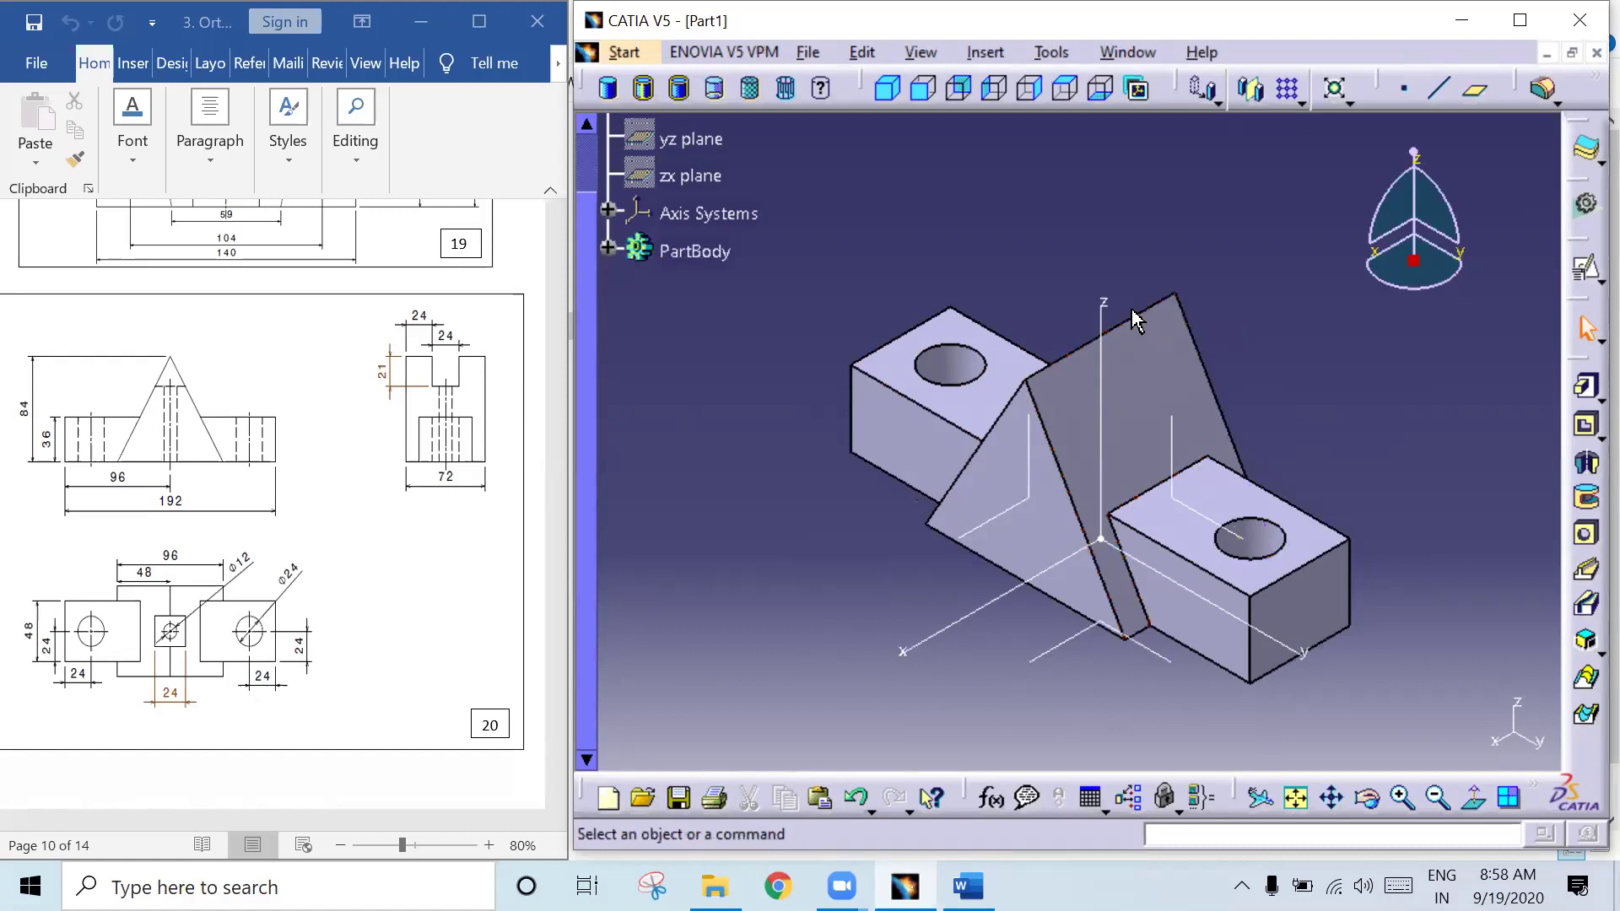
pyautogui.moveTo(1135, 578)
pyautogui.mouseDown(button='middle')
pyautogui.moveTo(945, 494)
pyautogui.moveTo(932, 459)
pyautogui.moveTo(983, 423)
pyautogui.mouseUp(button='middle')
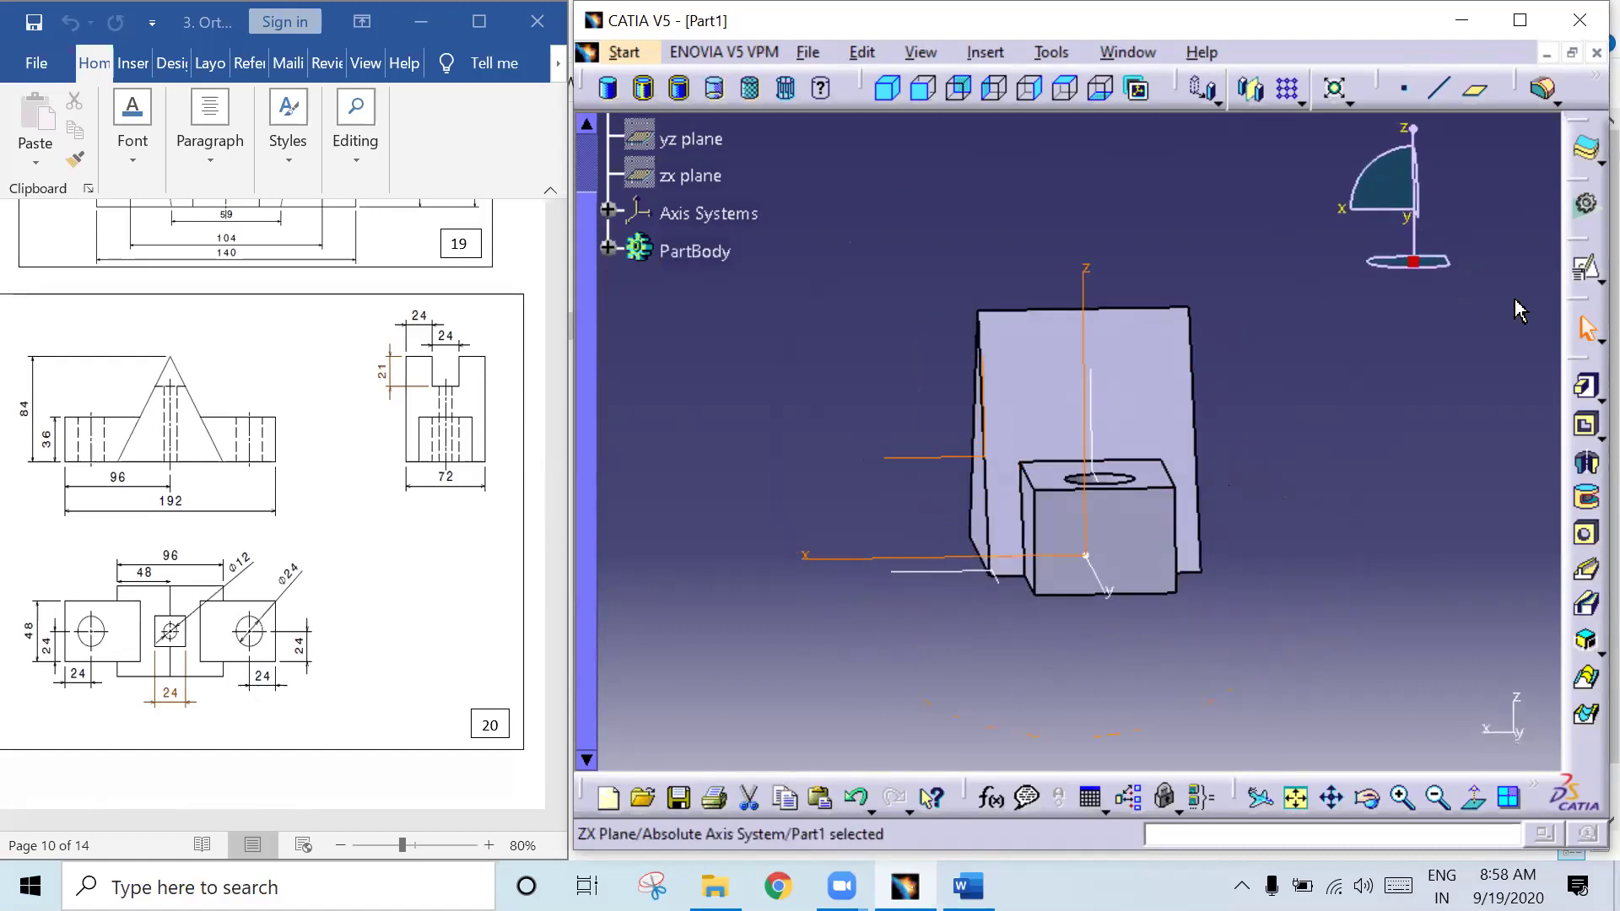
# Step: Sketch a rectangle over the rib's top on the ZX plane, axes swapped and horizontal flipped
pyautogui.click(1582, 274)
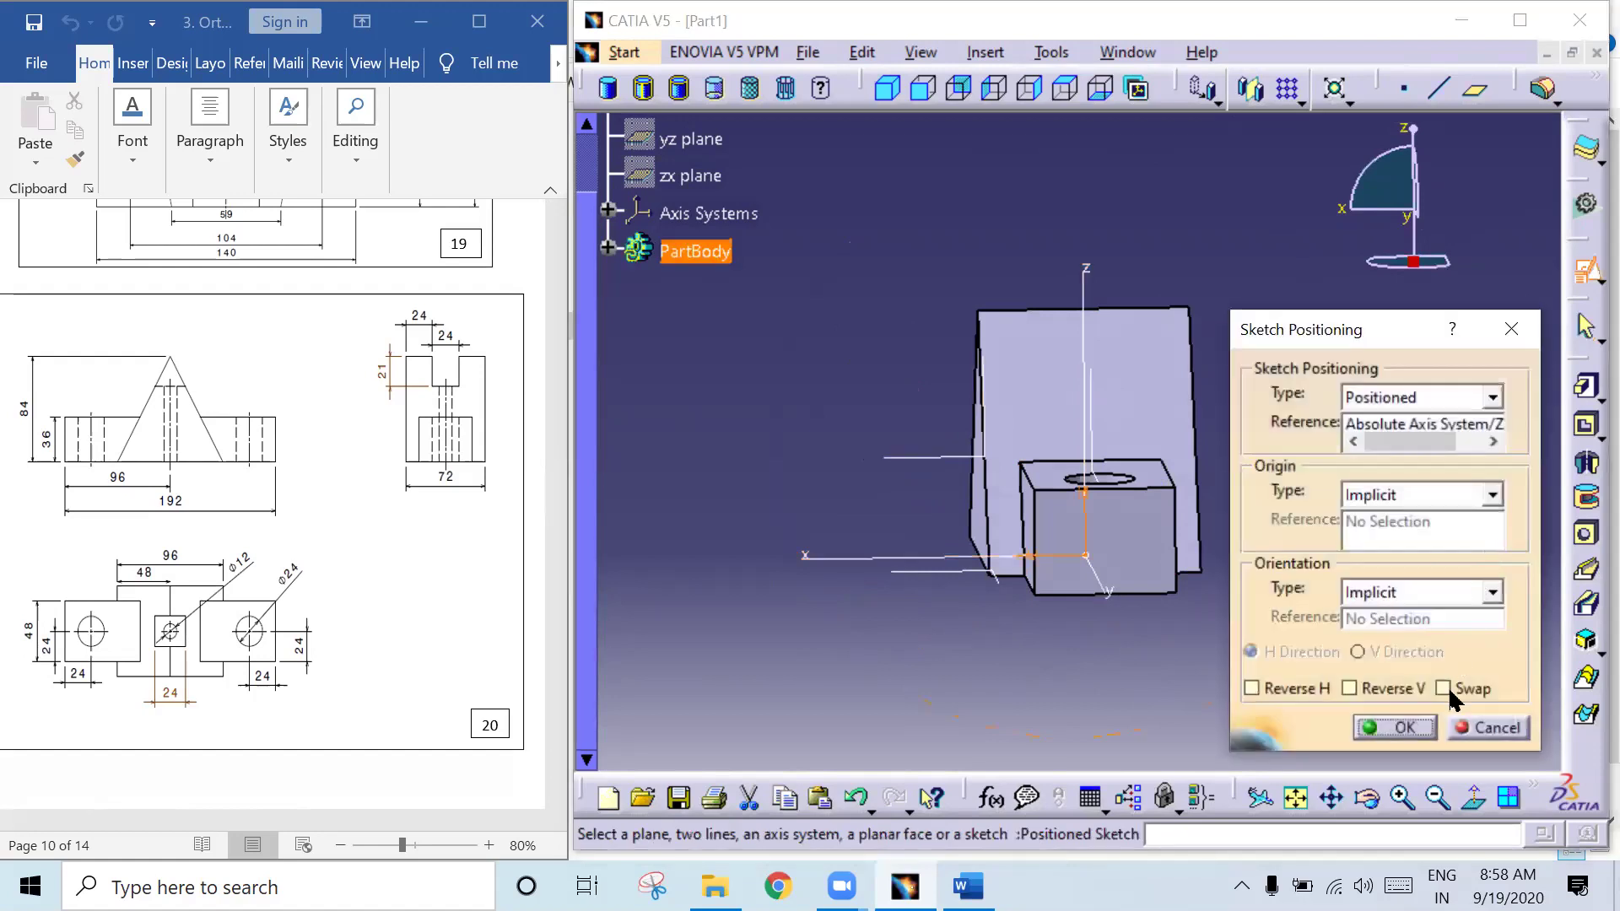
pyautogui.click(1448, 691)
pyautogui.click(1327, 690)
pyautogui.click(1372, 729)
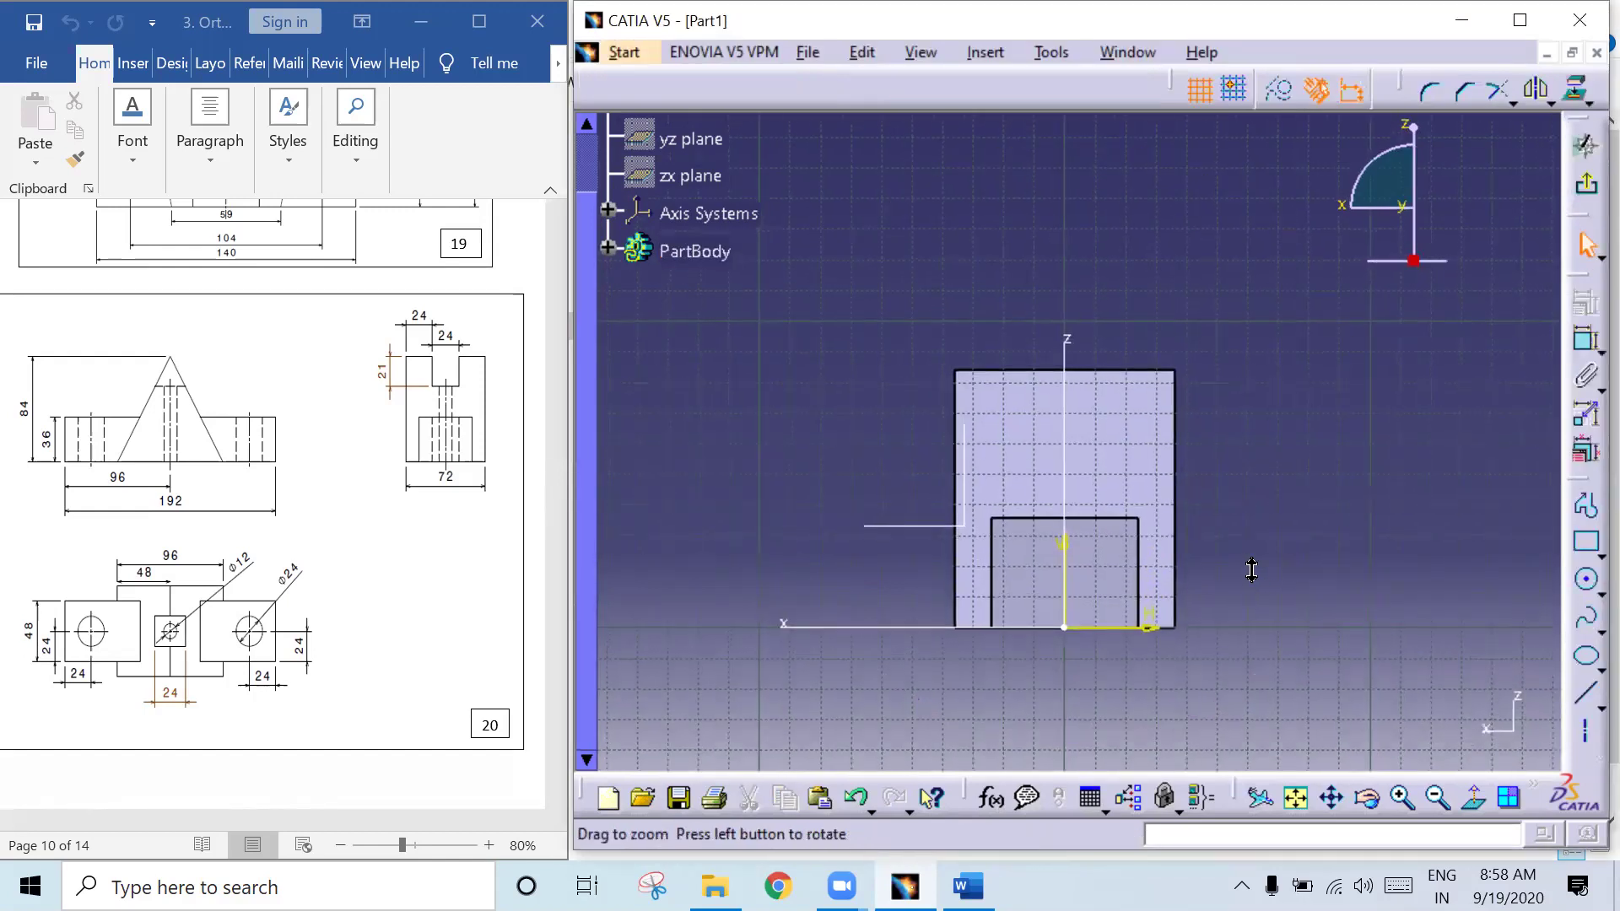
pyautogui.click(1586, 543)
pyautogui.click(1017, 403)
pyautogui.click(1135, 251)
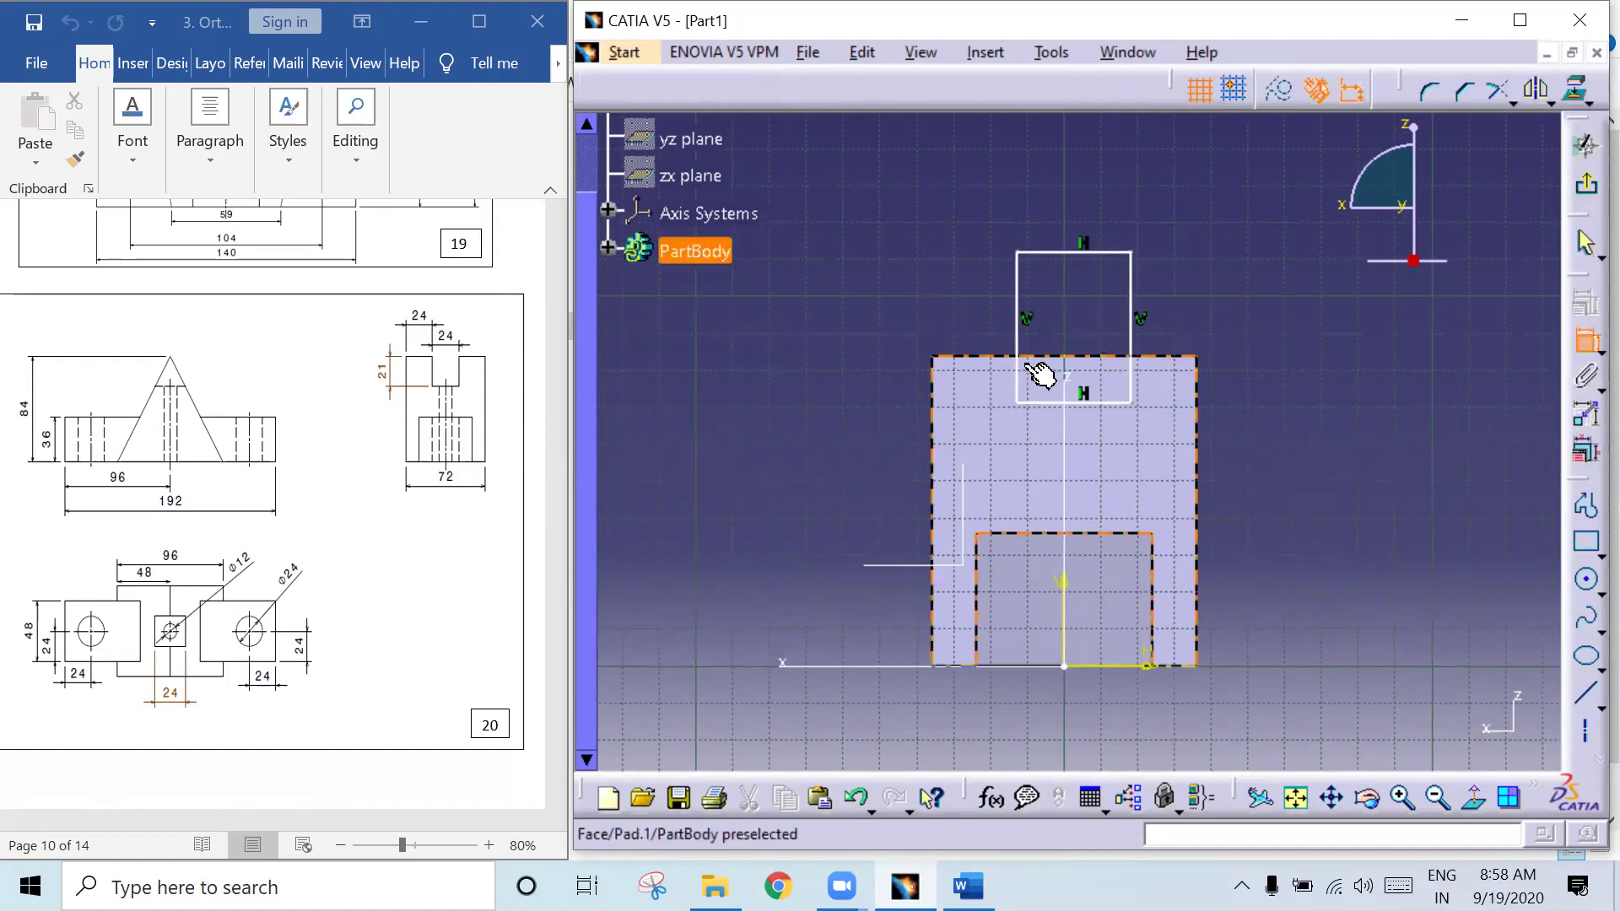
# Step: Make the rectangle symmetric about the vertical axis with width 24
pyautogui.click(1132, 375)
pyautogui.click(1018, 371)
pyautogui.rightClick(1240, 285)
pyautogui.click(1302, 530)
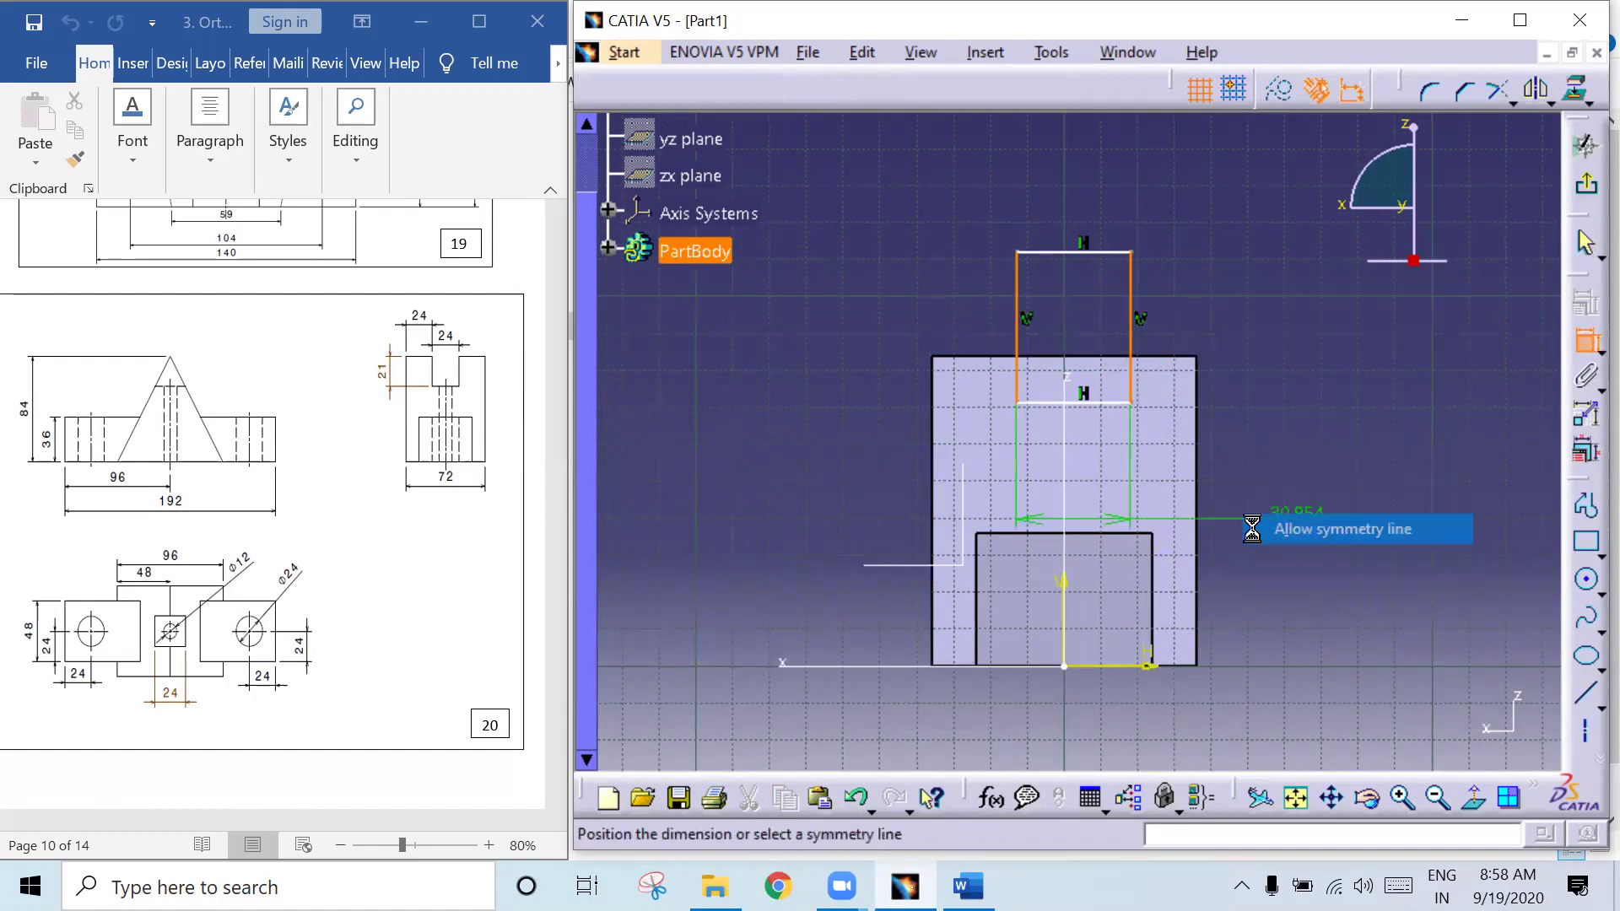
pyautogui.click(1064, 608)
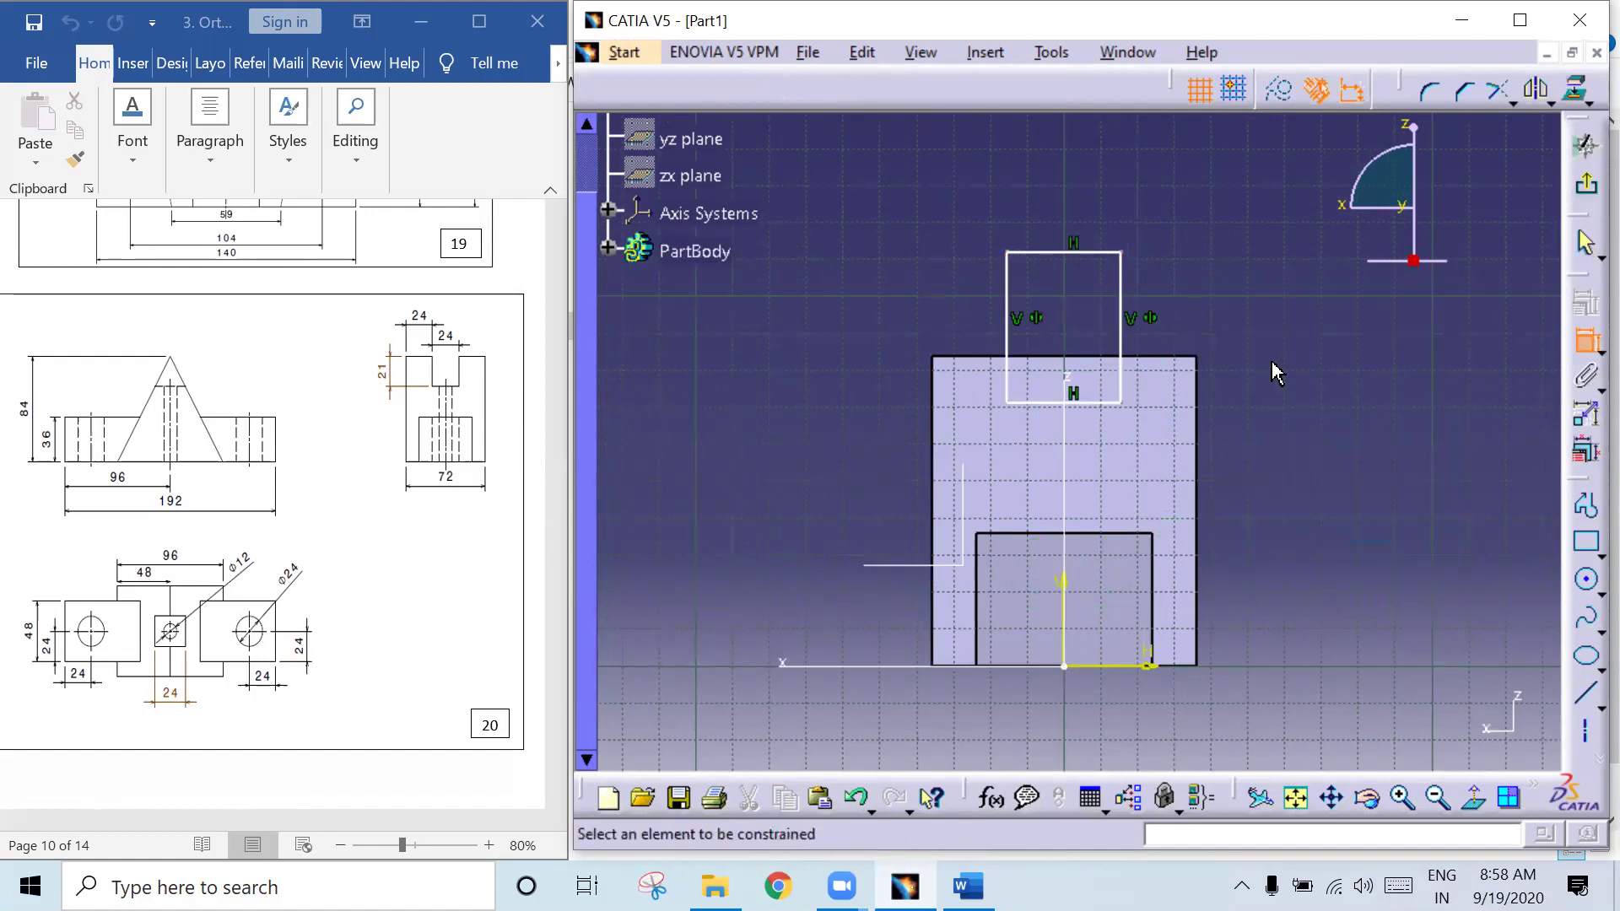
pyautogui.click(1070, 253)
pyautogui.click(1202, 223)
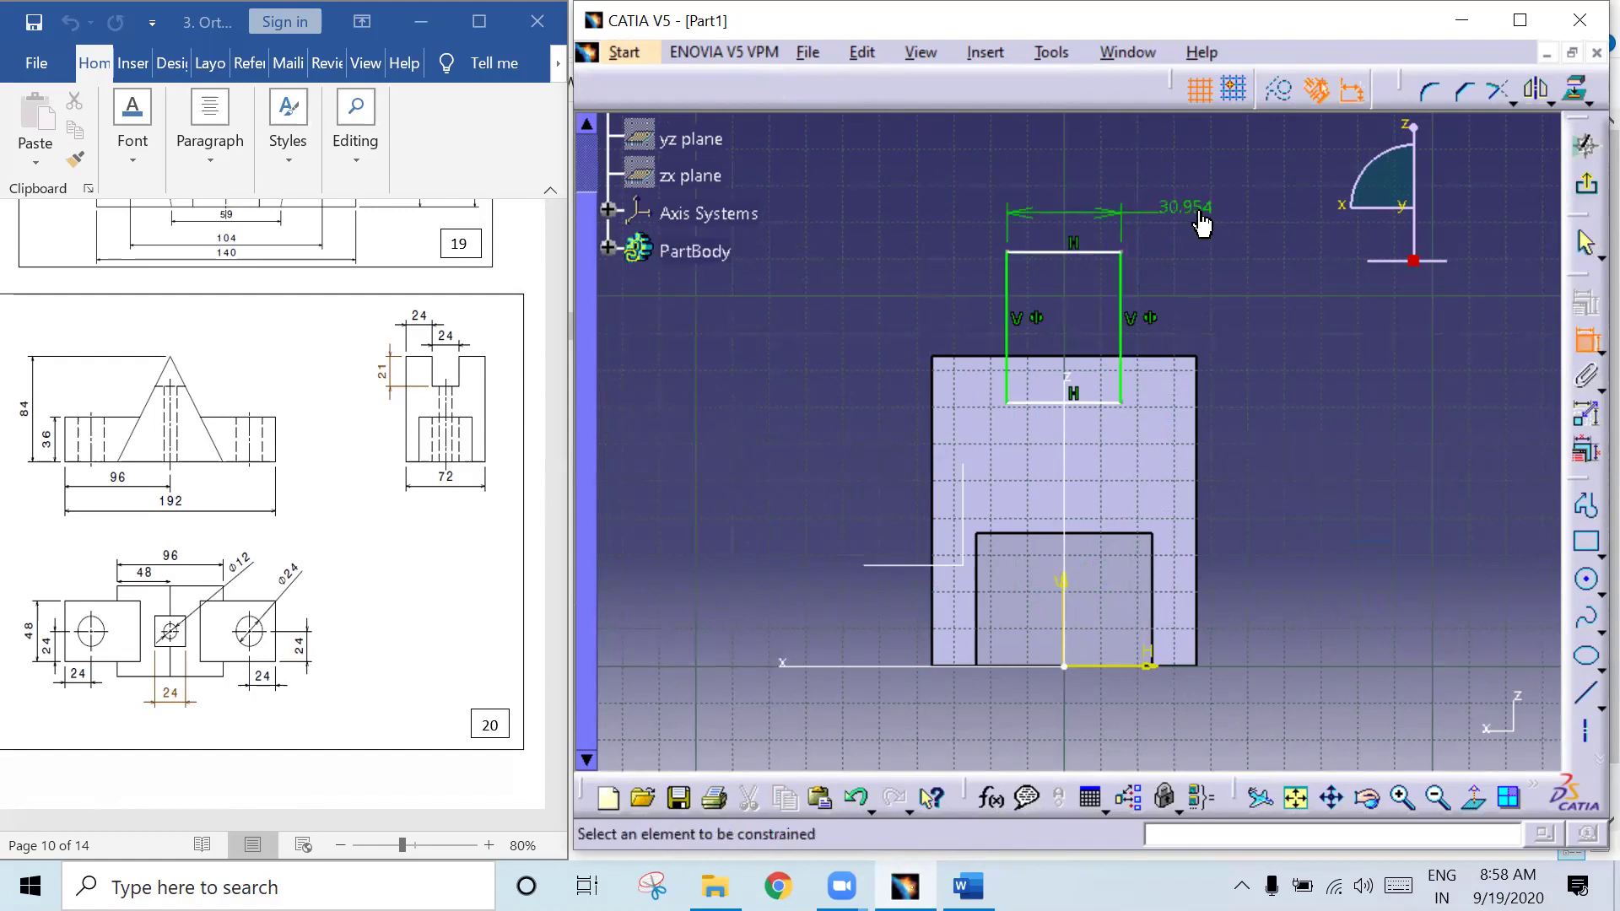
pyautogui.doubleClick(1202, 224)
pyautogui.write('24')
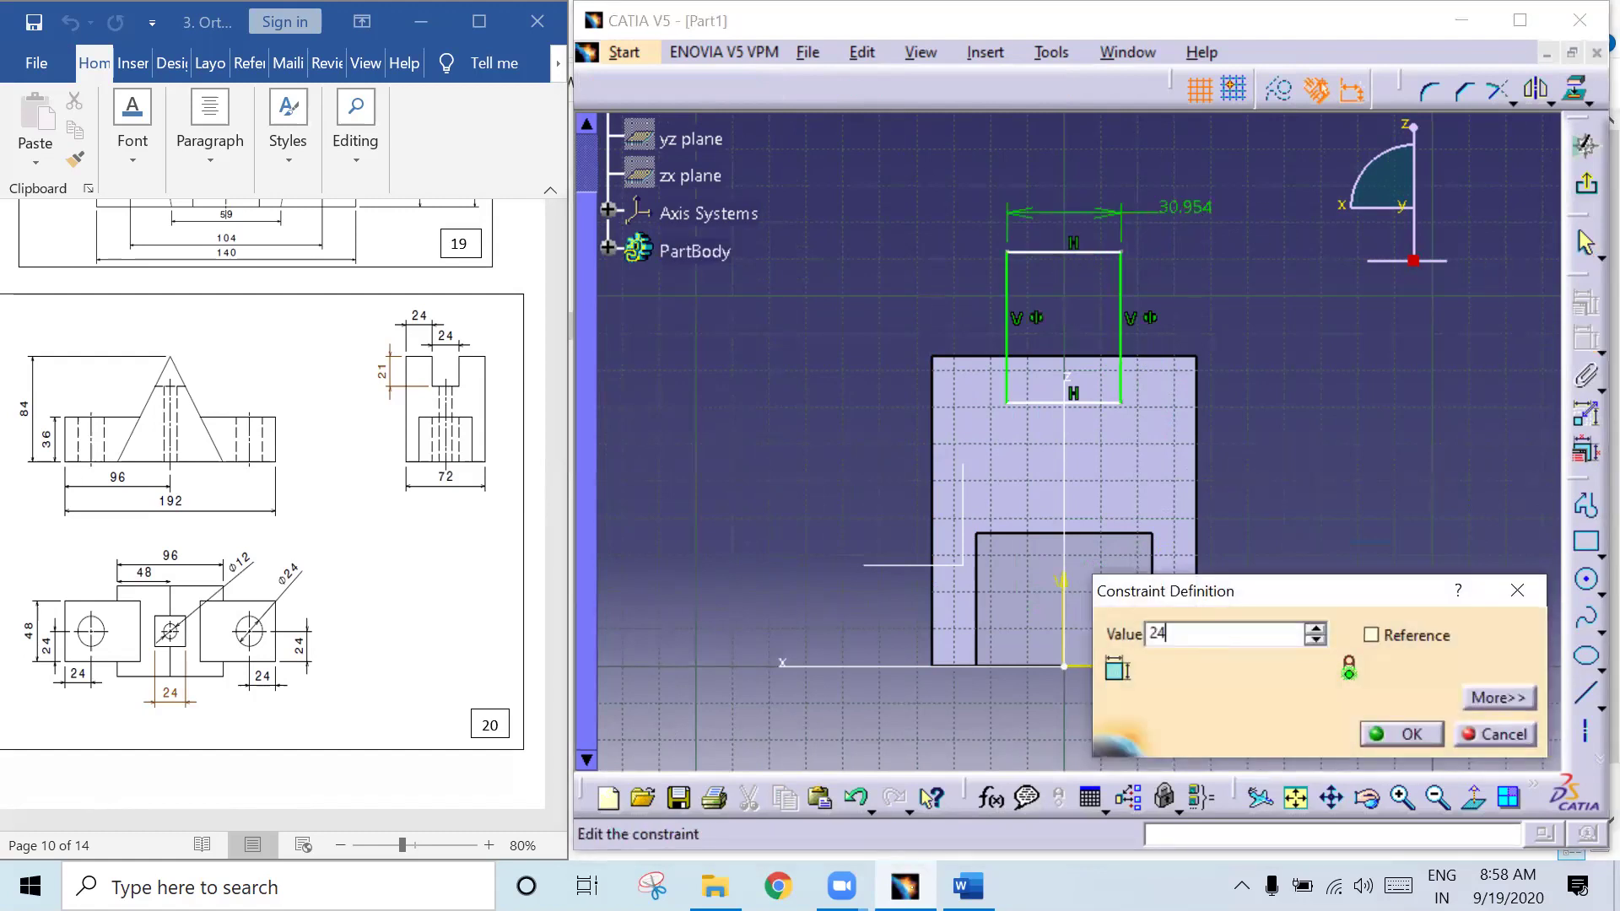
pyautogui.press('Return')
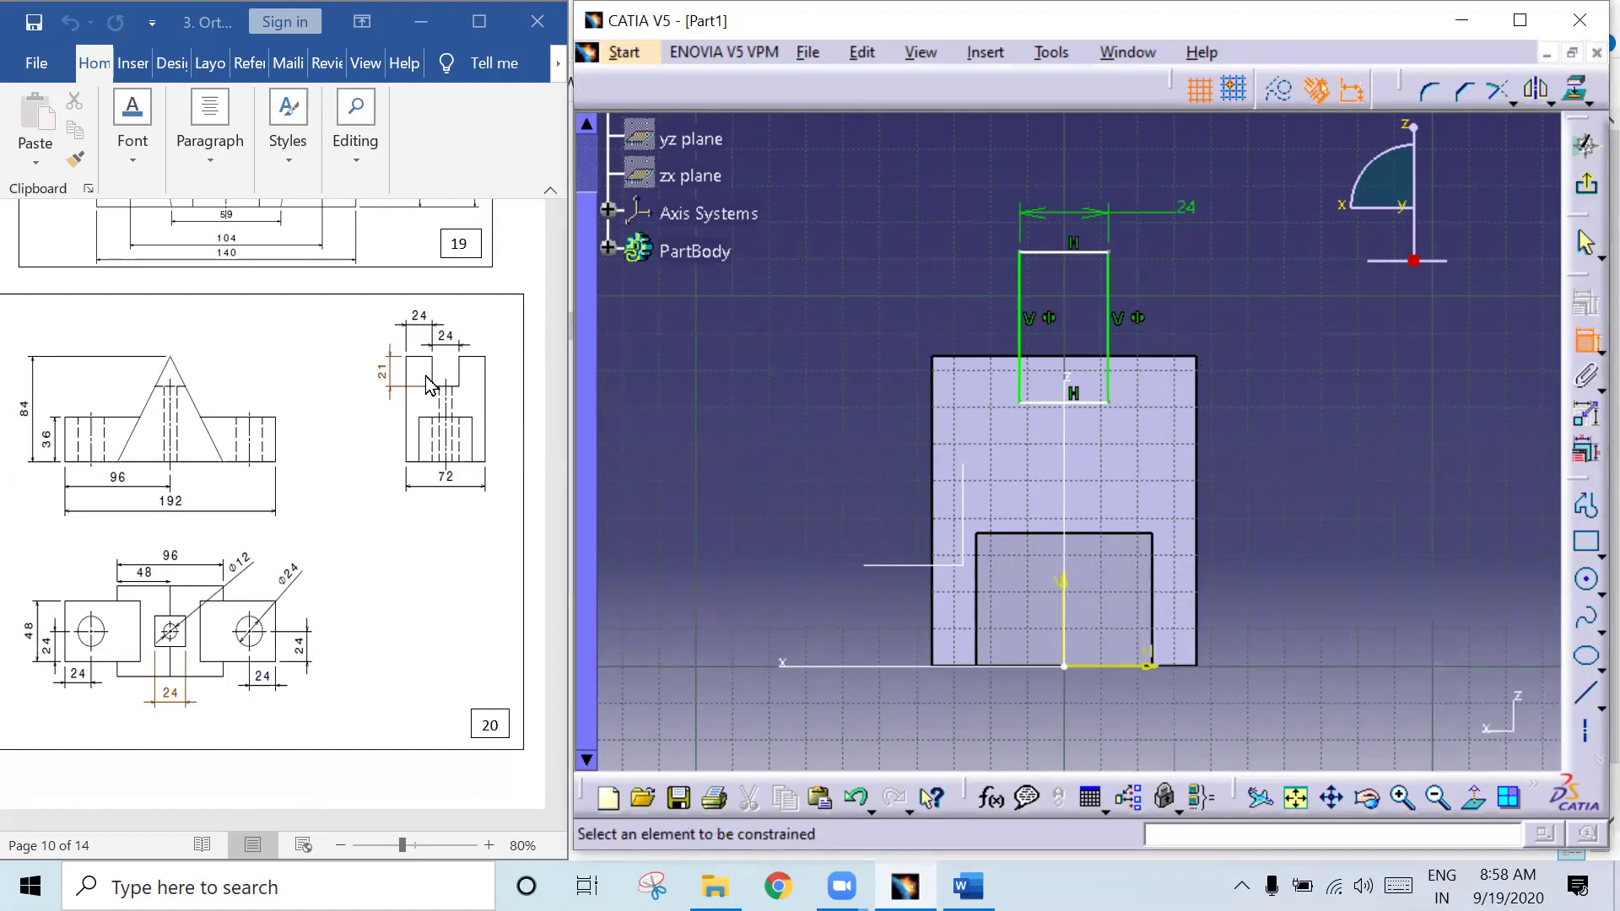
# Step: Dimension the slot depth 21 from the top and exit the sketch
pyautogui.click(1052, 407)
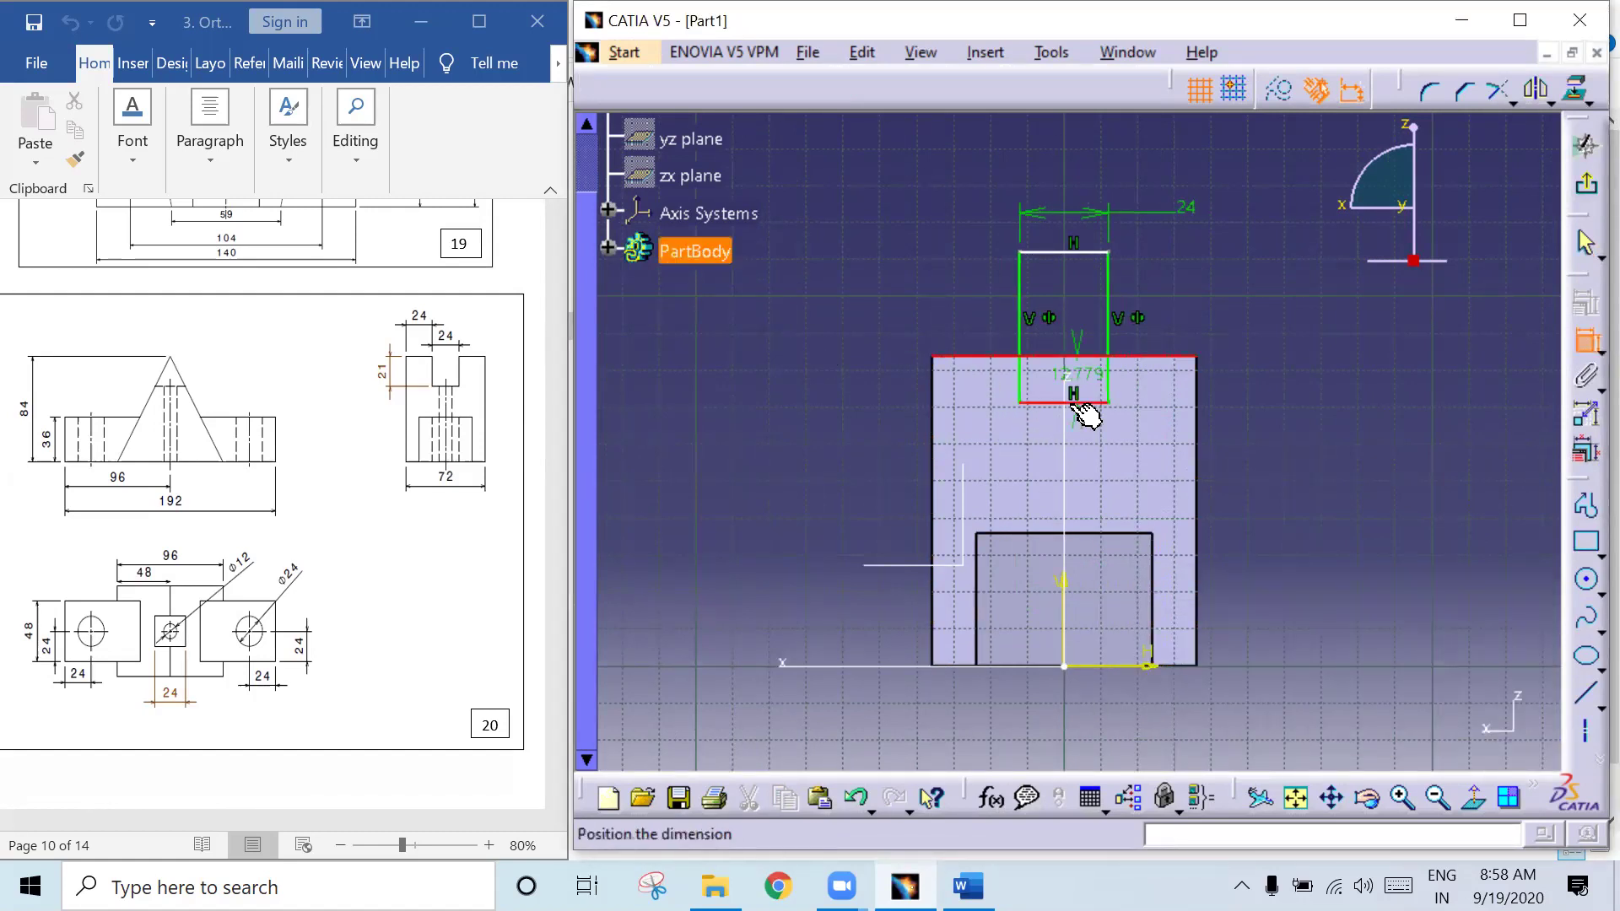
pyautogui.click(1270, 336)
pyautogui.doubleClick(1270, 336)
pyautogui.write('21')
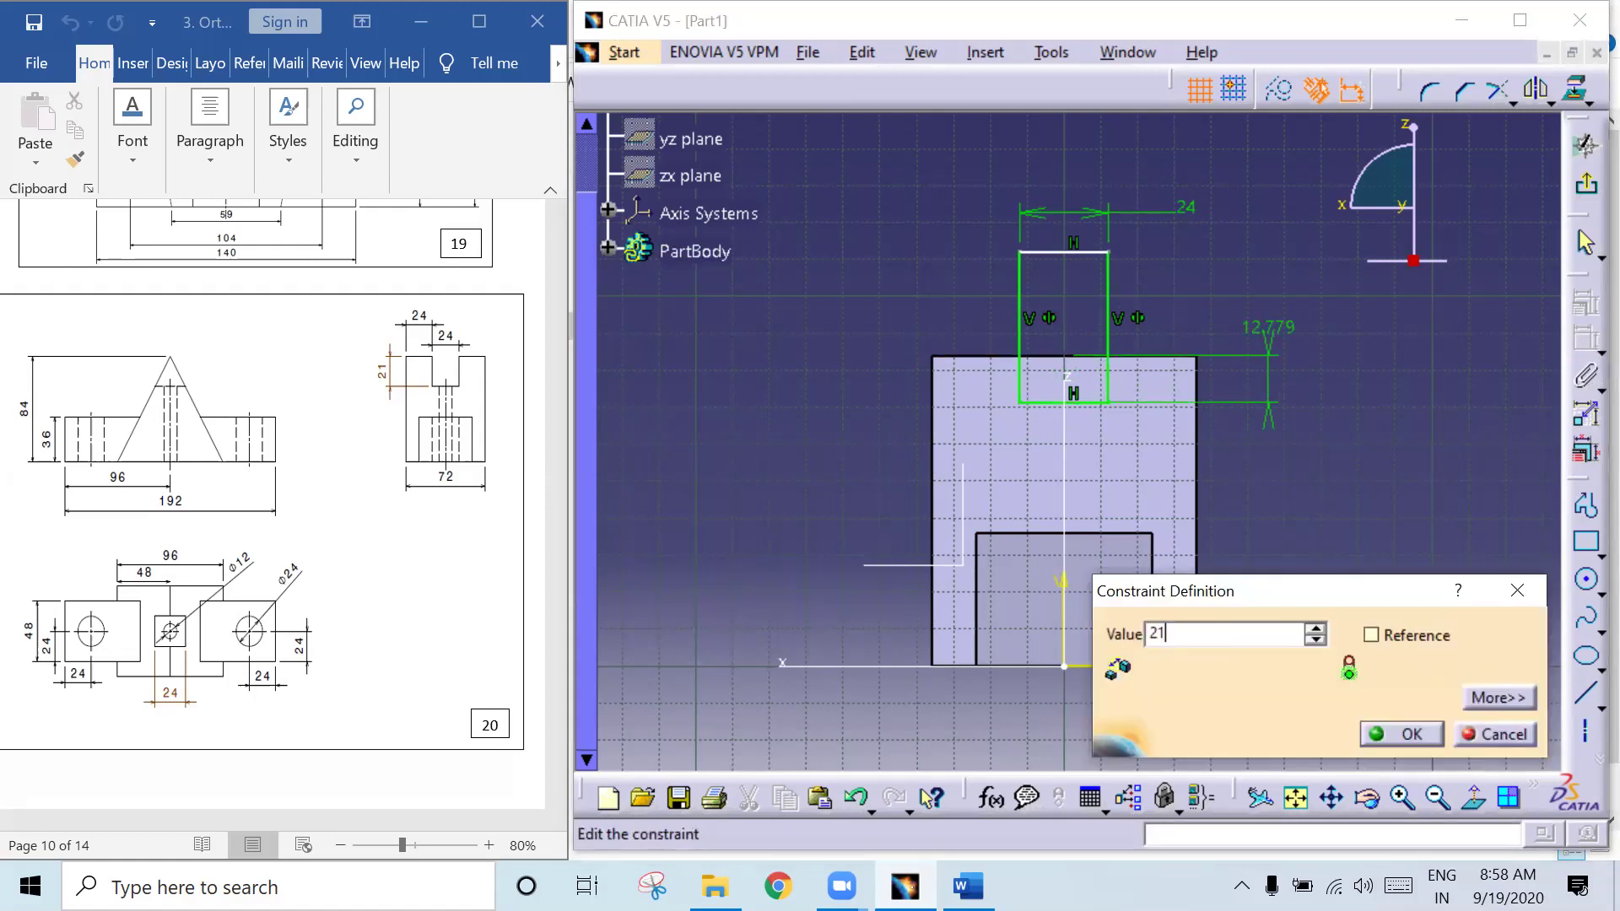
pyautogui.press('Return')
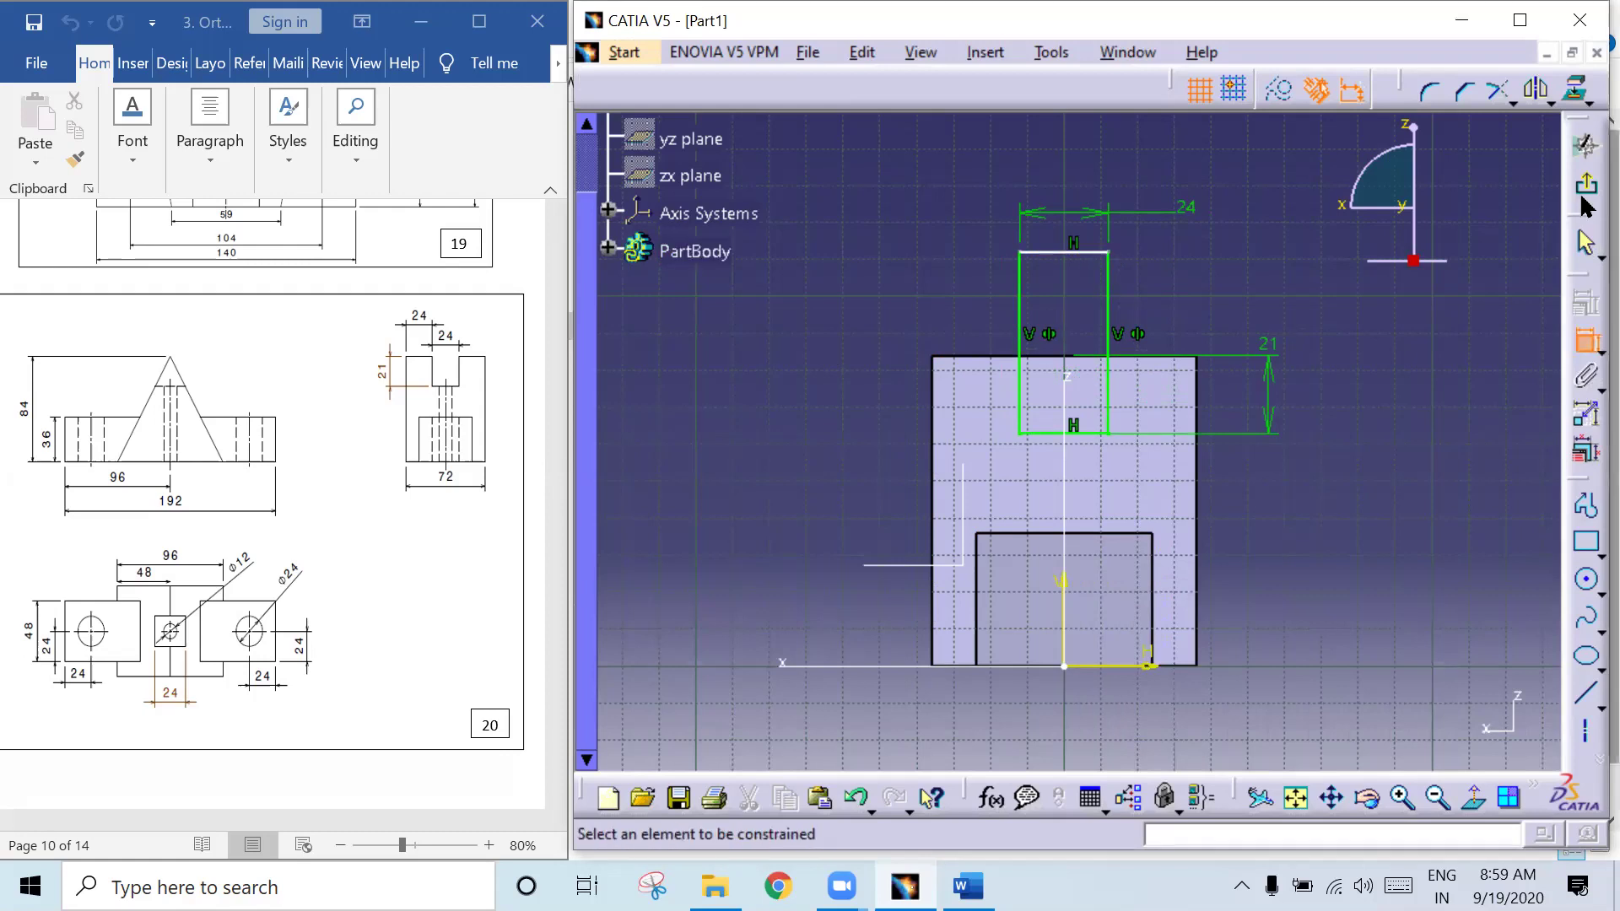
pyautogui.click(1584, 203)
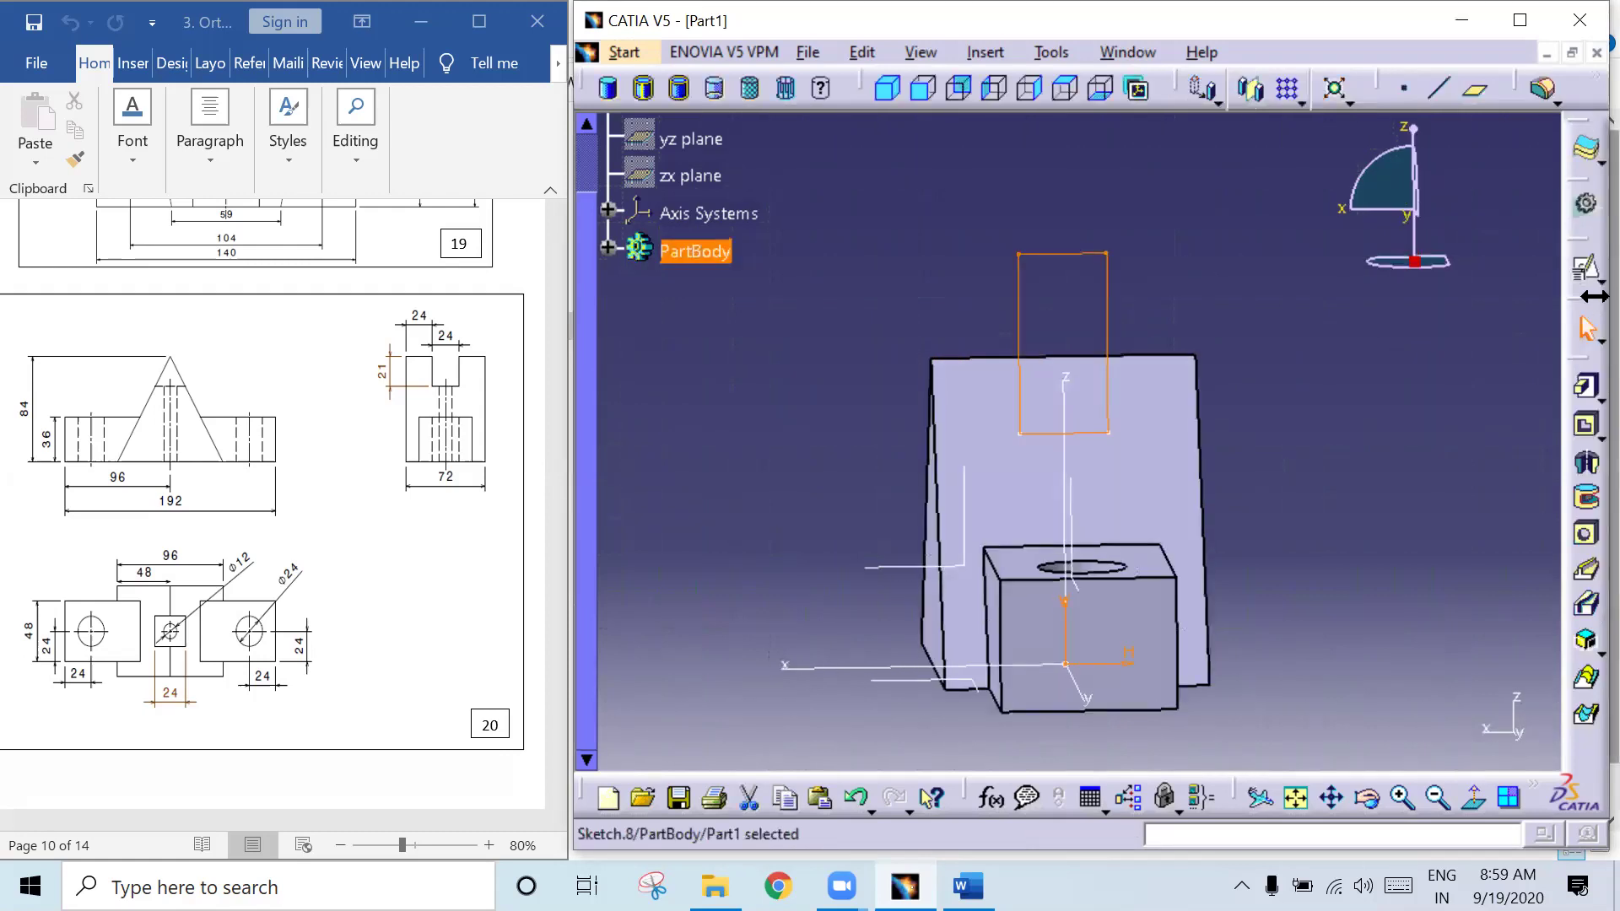
# Step: Cut a mirrored pocket from Sketch.8, forming the 24 by 21 slot through the rib's apex
pyautogui.moveTo(1089, 481); pyautogui.dragTo(1265, 463, button='middle')
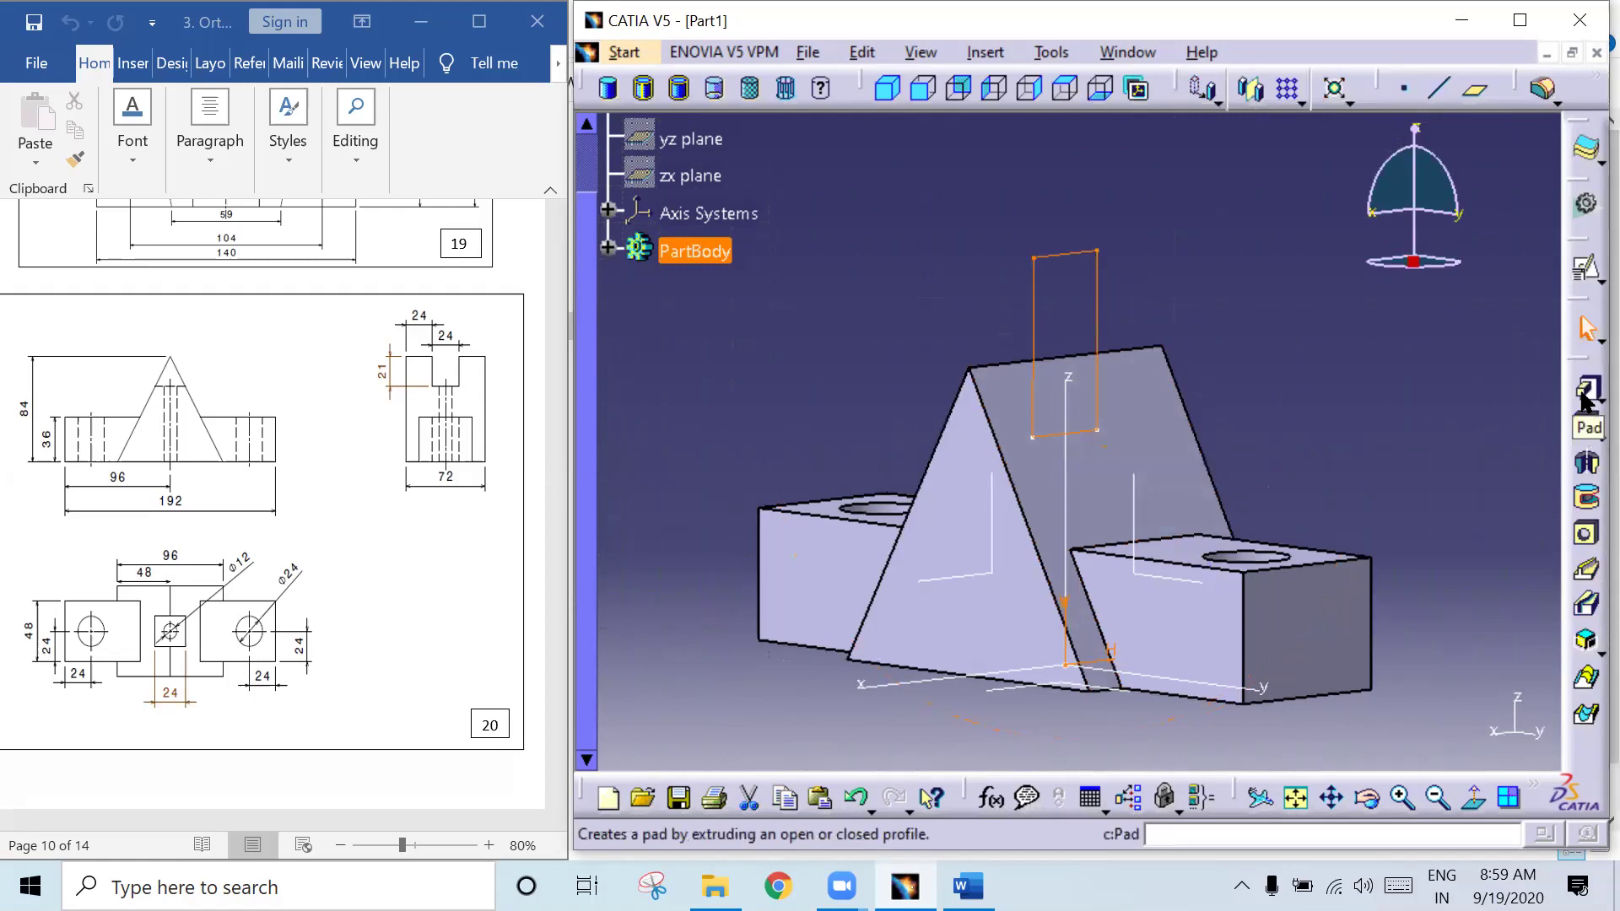
pyautogui.click(1586, 426)
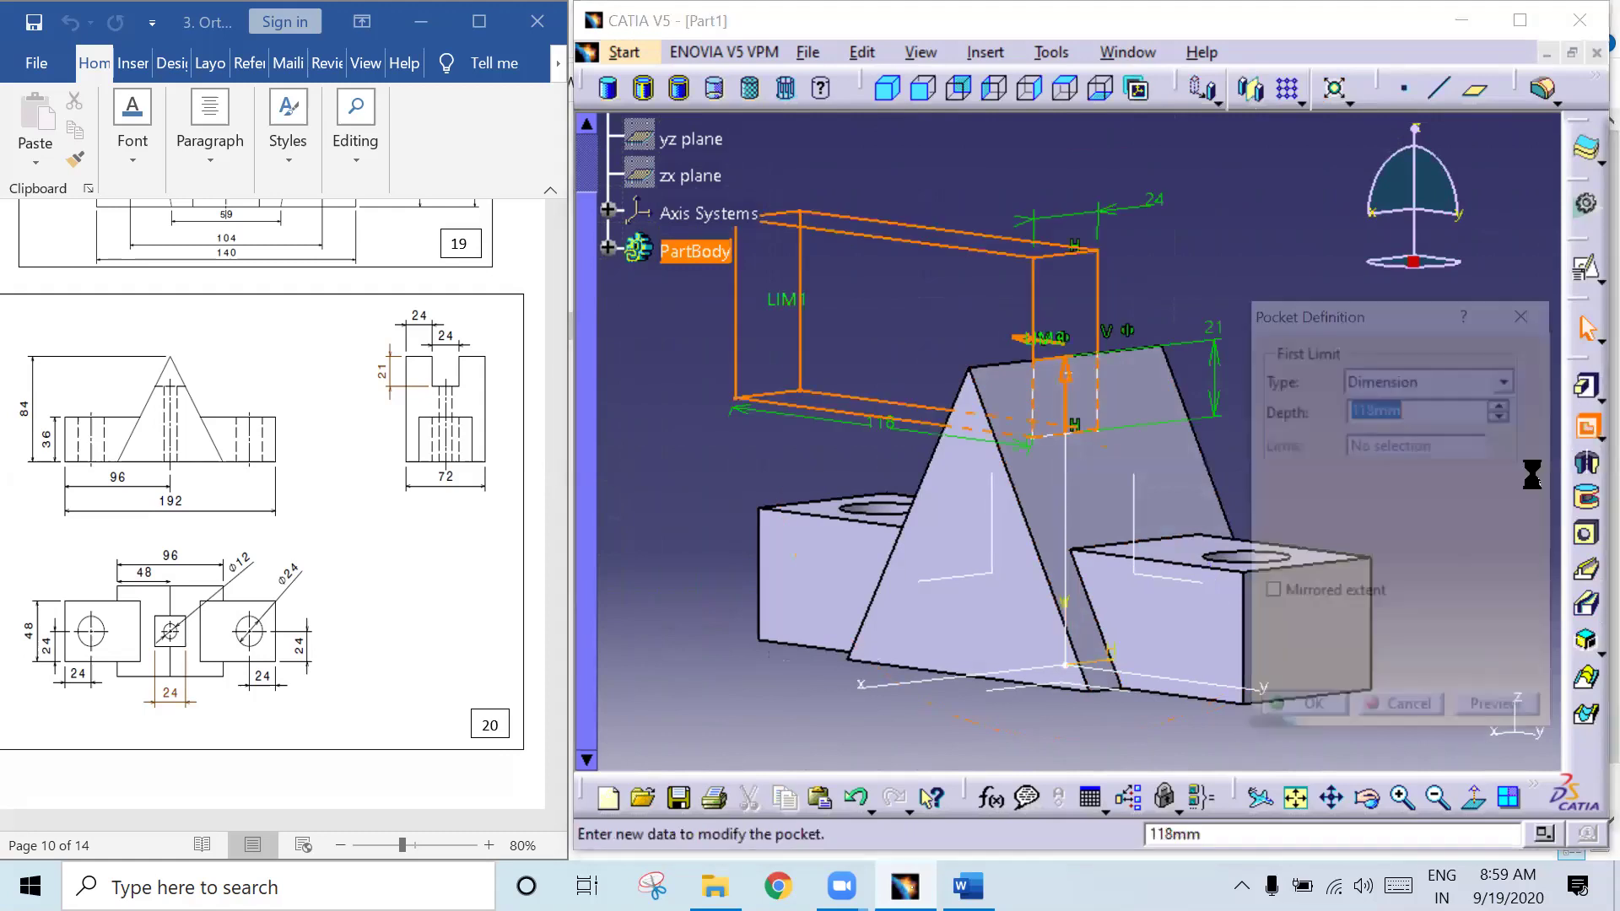
pyautogui.click(1348, 596)
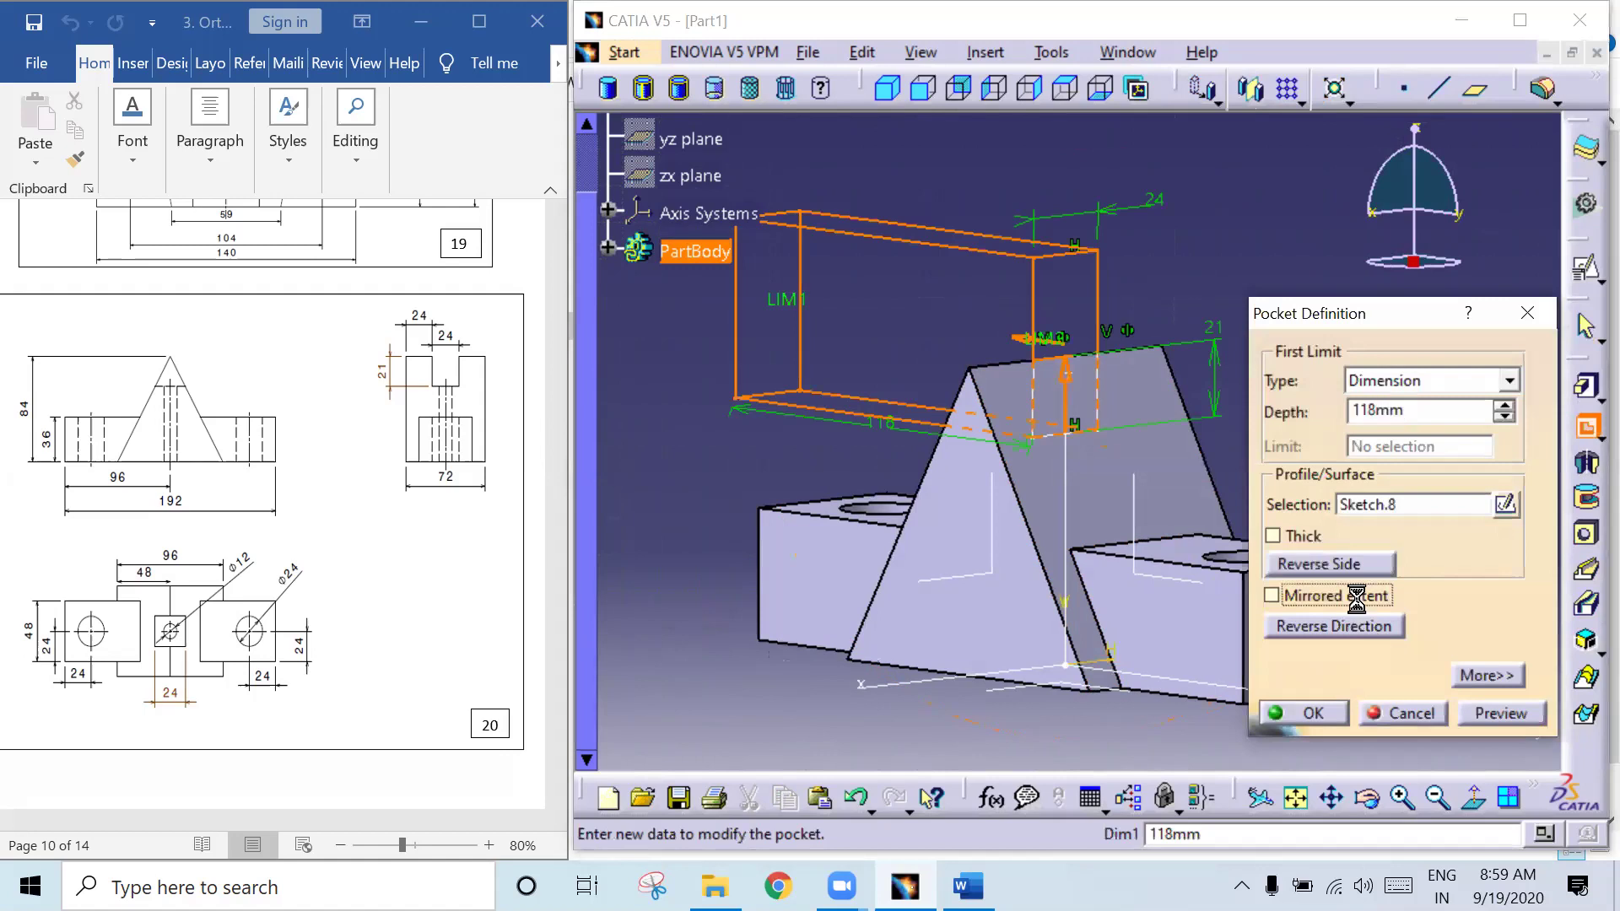
pyautogui.click(1313, 715)
pyautogui.moveTo(969, 372)
pyautogui.mouseDown(button='middle')
pyautogui.moveTo(886, 584)
pyautogui.moveTo(1086, 615)
pyautogui.mouseUp(button='middle')
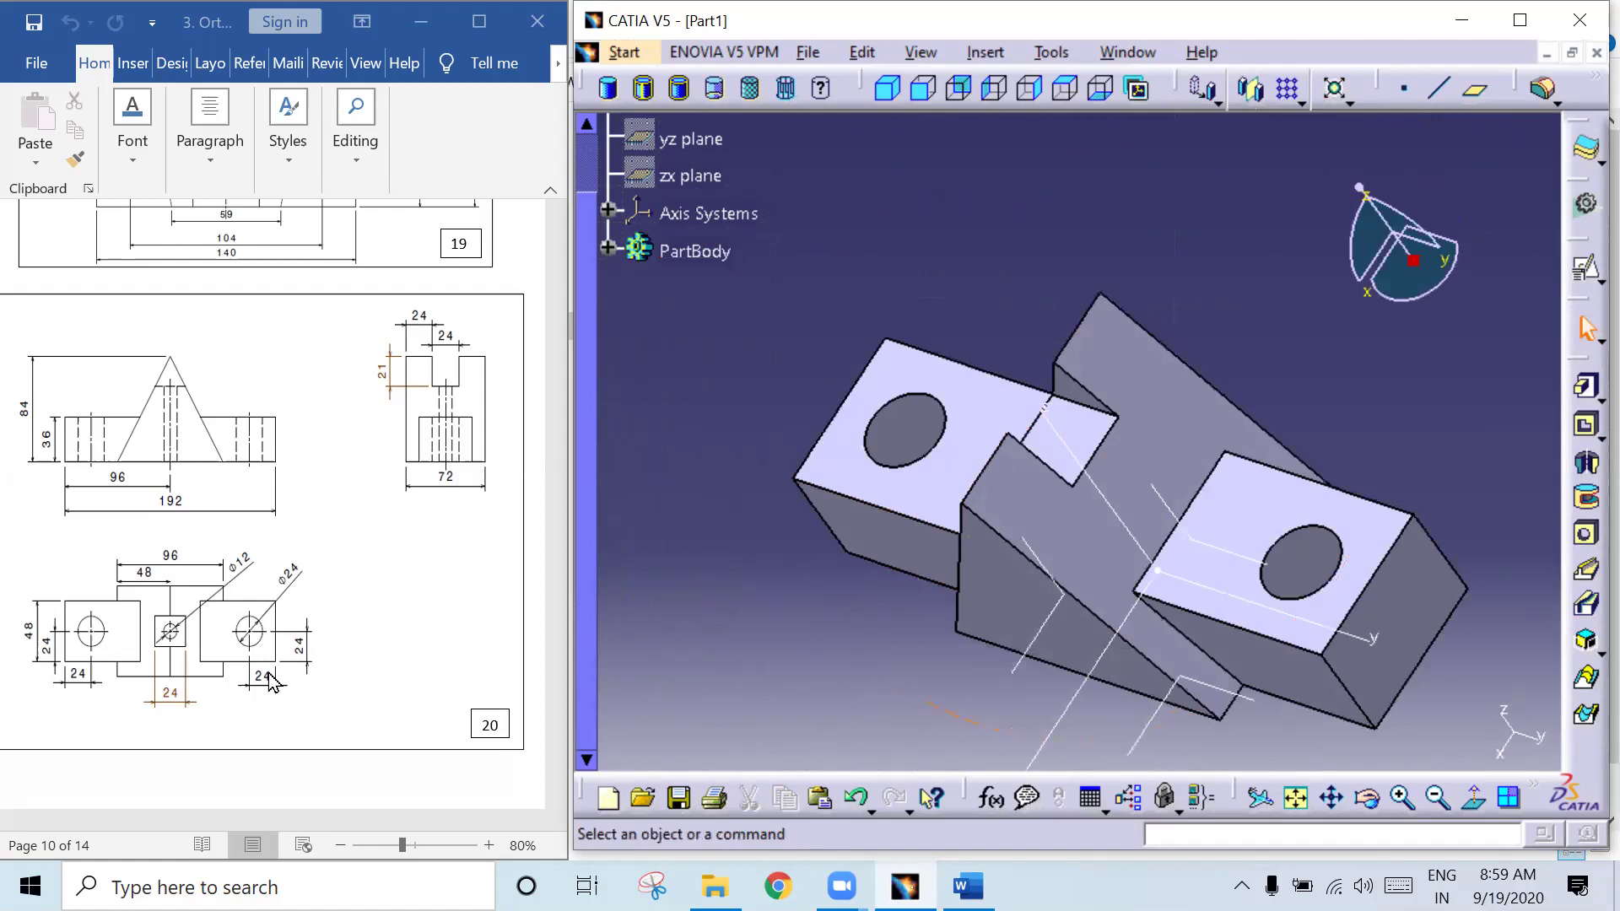
# Step: Sketch a 12-diameter circle centred at the origin on the slot floor, then exit the sketch
pyautogui.click(1086, 446)
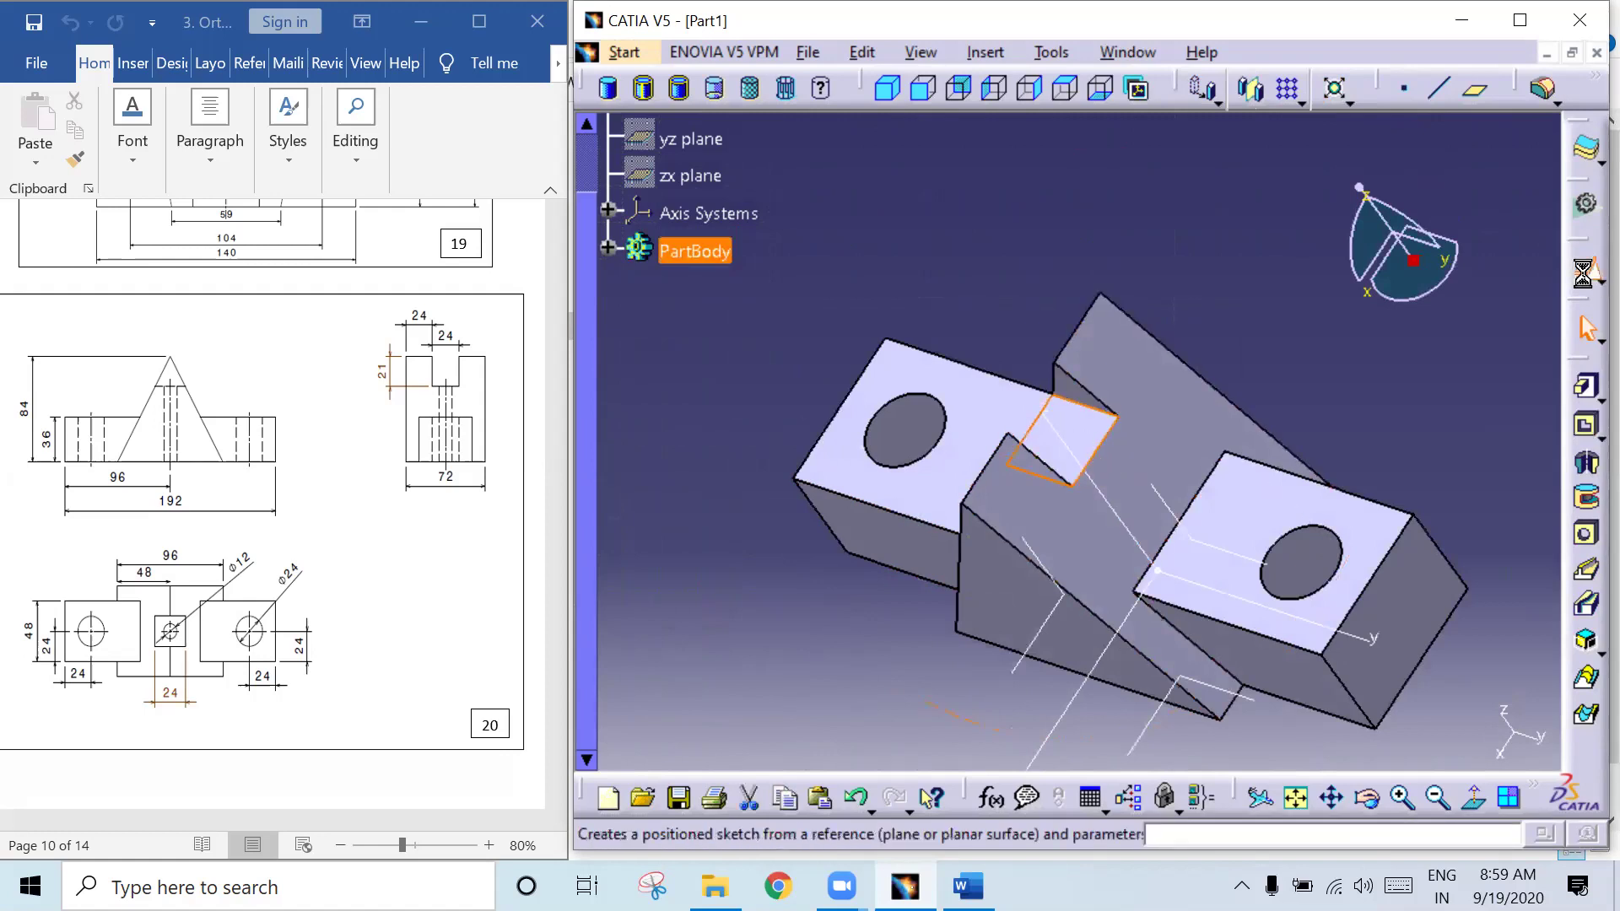
pyautogui.click(1388, 726)
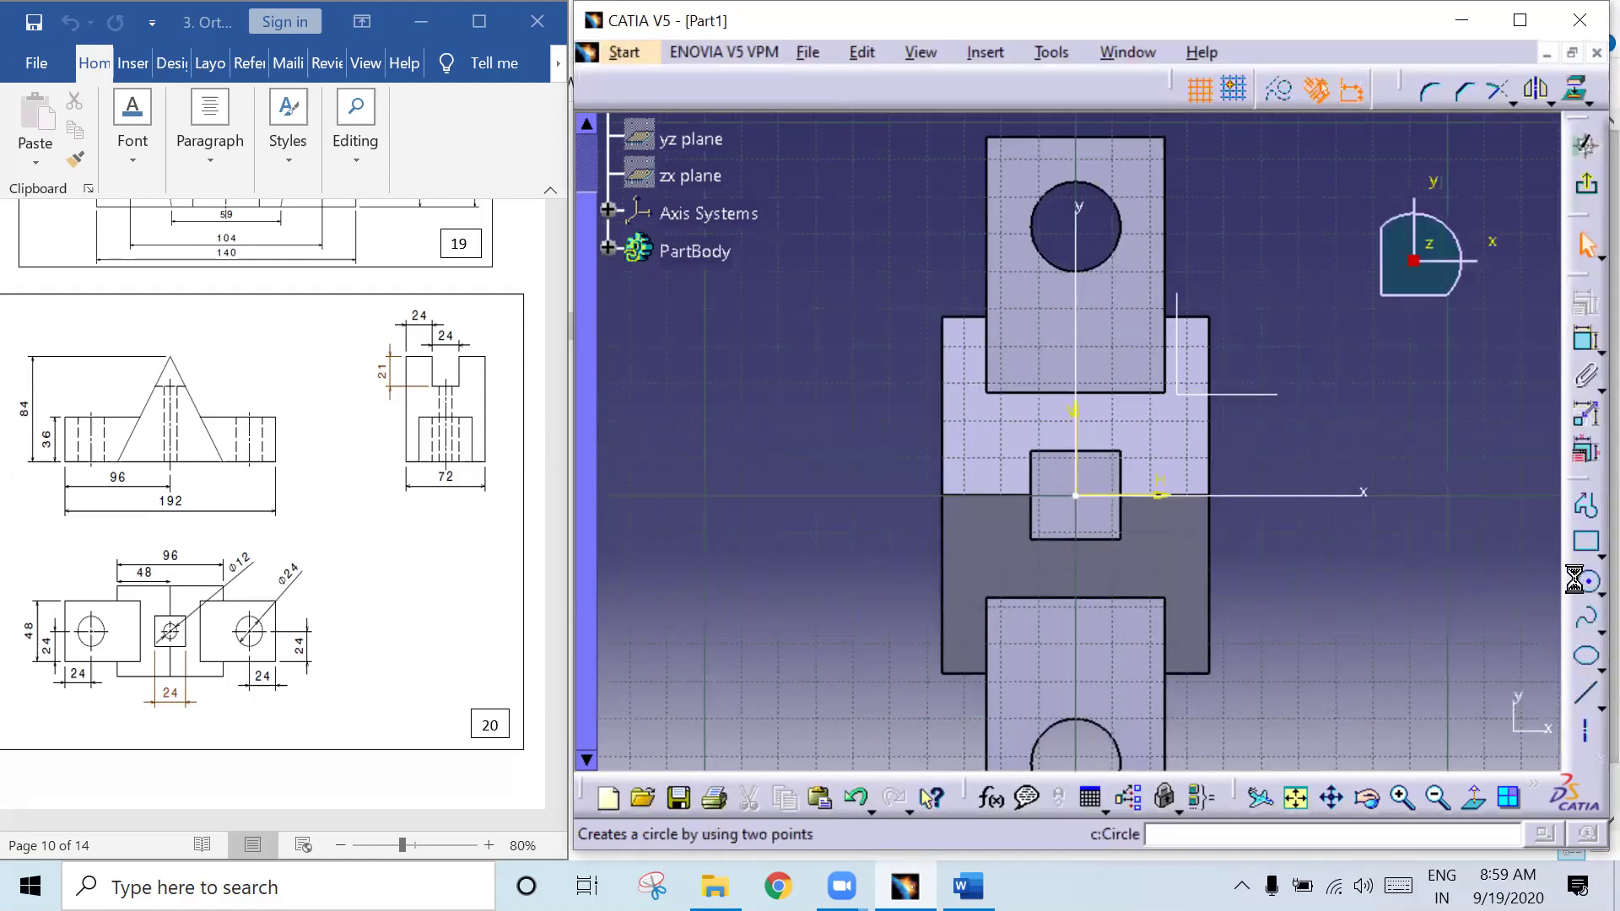
pyautogui.click(1587, 579)
pyautogui.click(1079, 496)
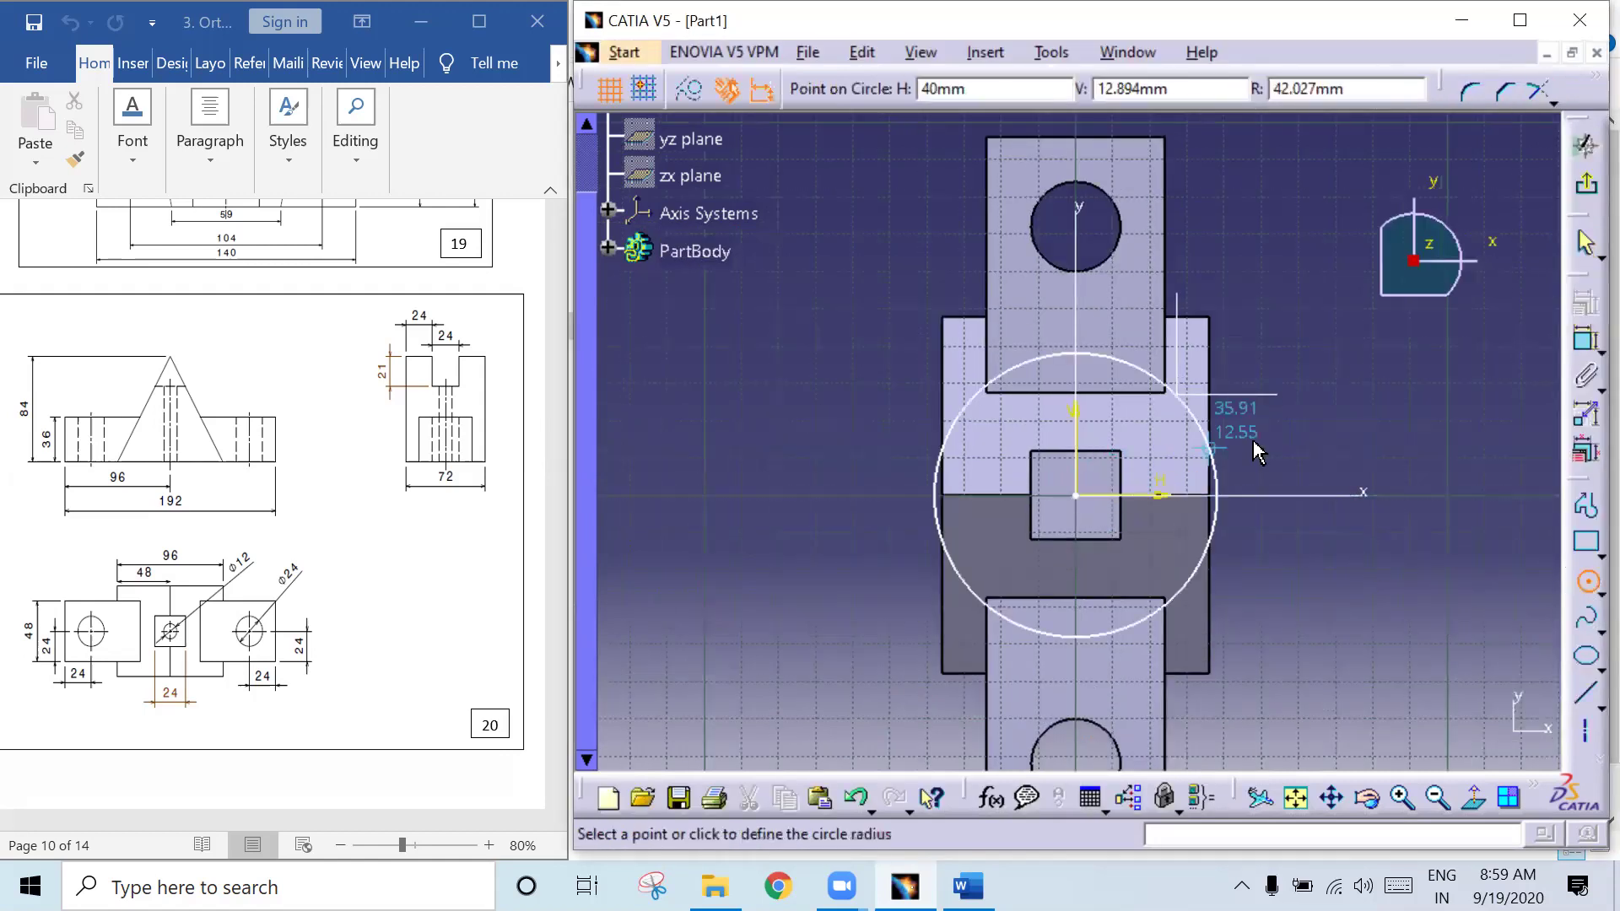
pyautogui.click(1269, 451)
pyautogui.click(1257, 426)
pyautogui.click(1410, 380)
pyautogui.doubleClick(1406, 380)
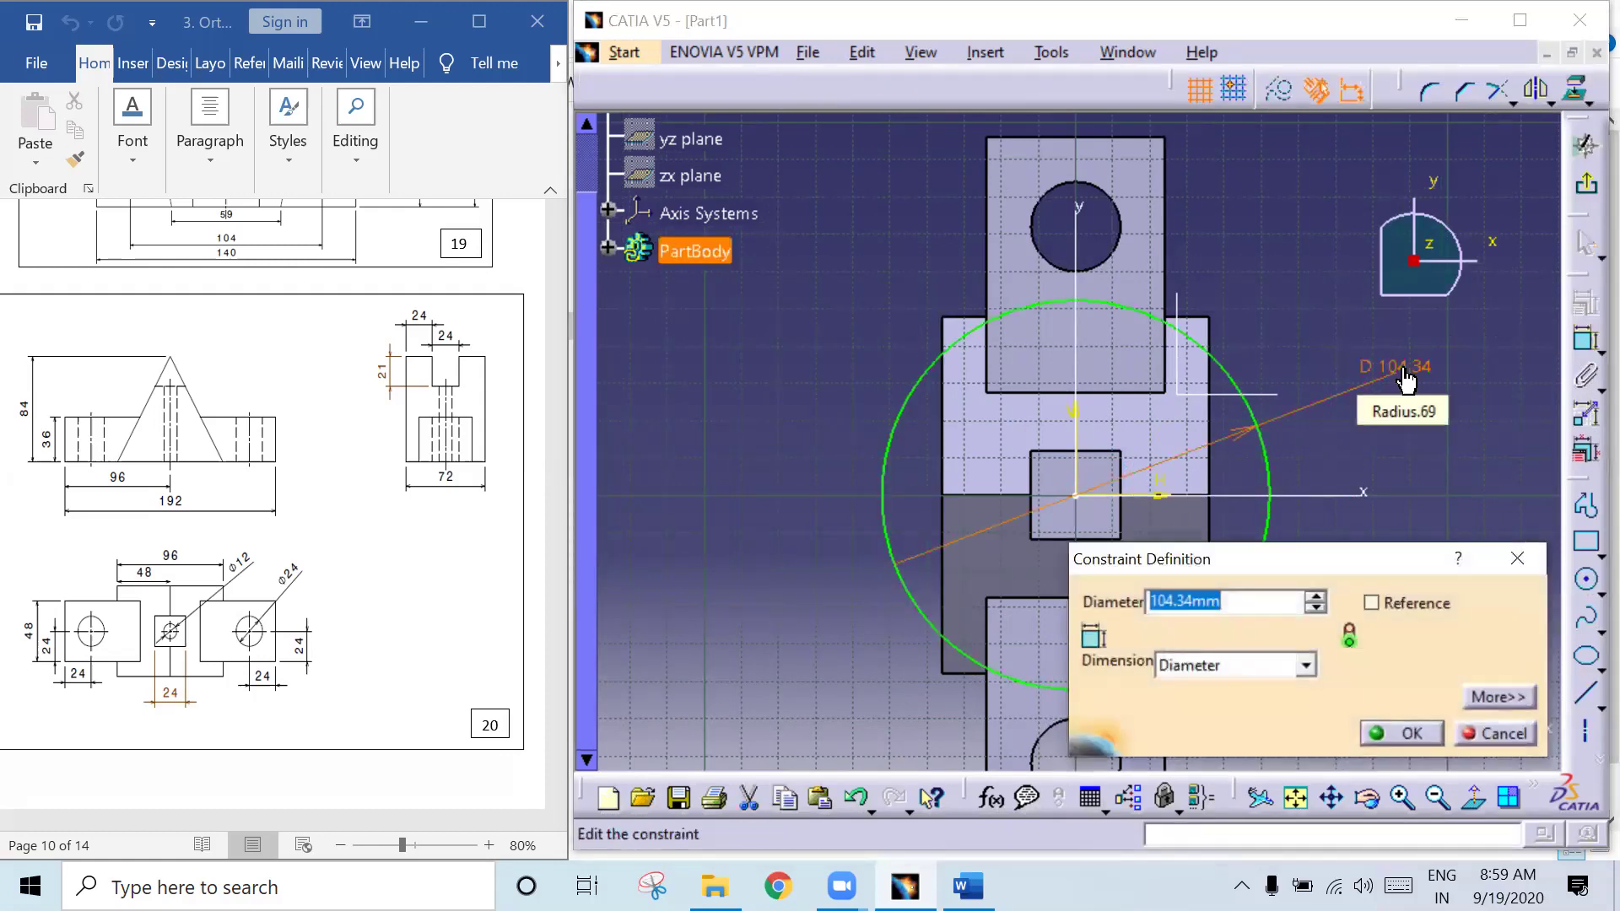
pyautogui.write('12')
pyautogui.press('Return')
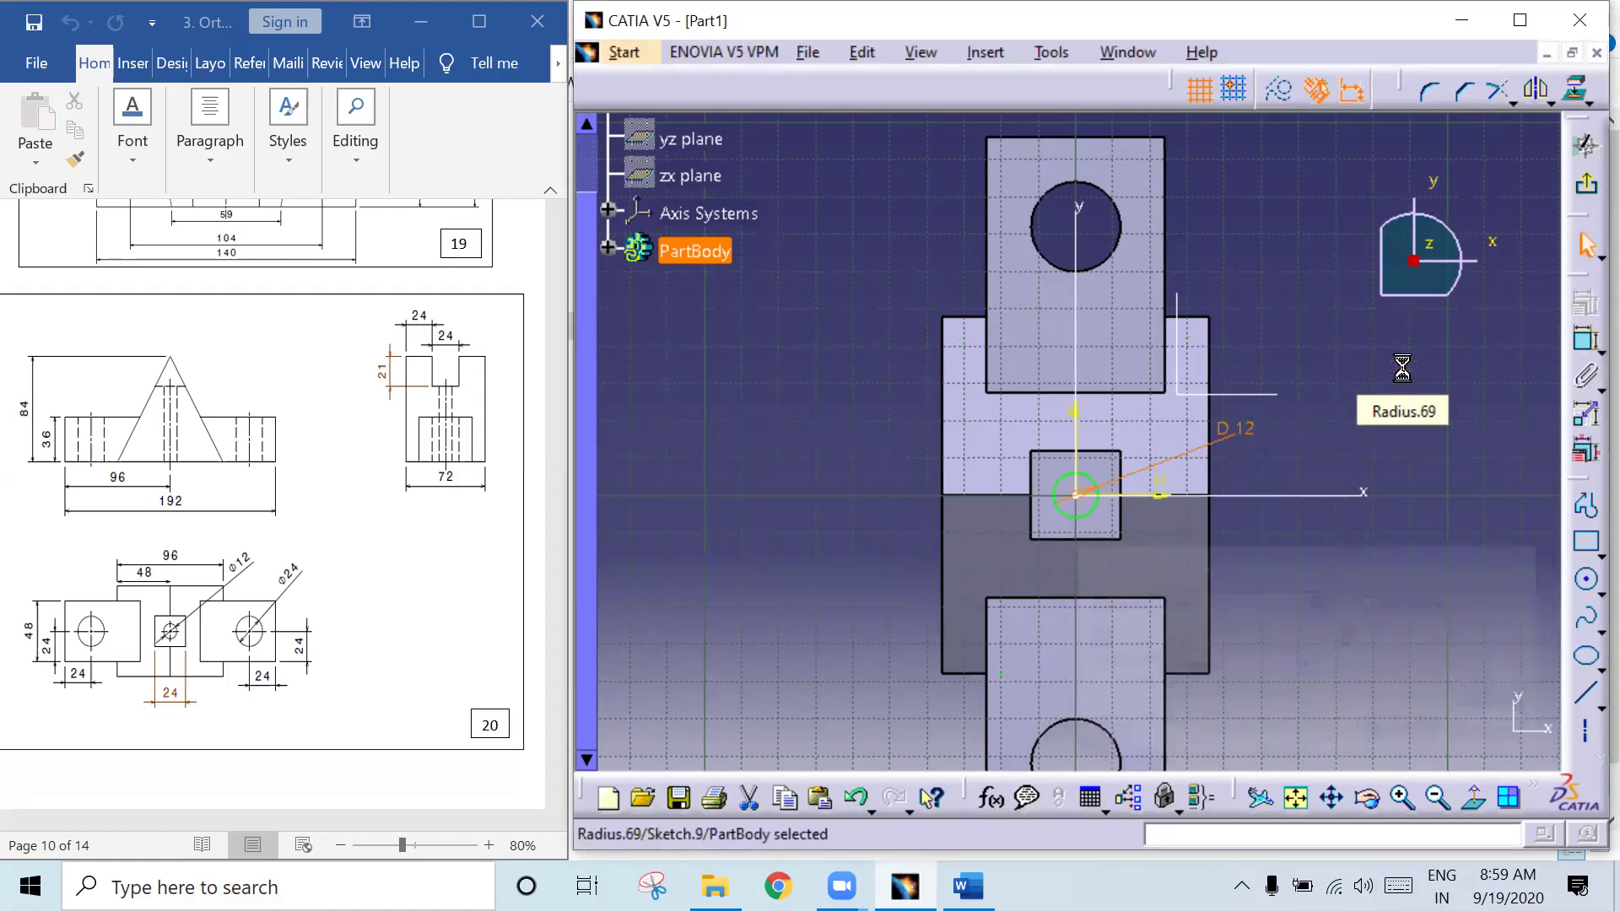
pyautogui.click(1587, 183)
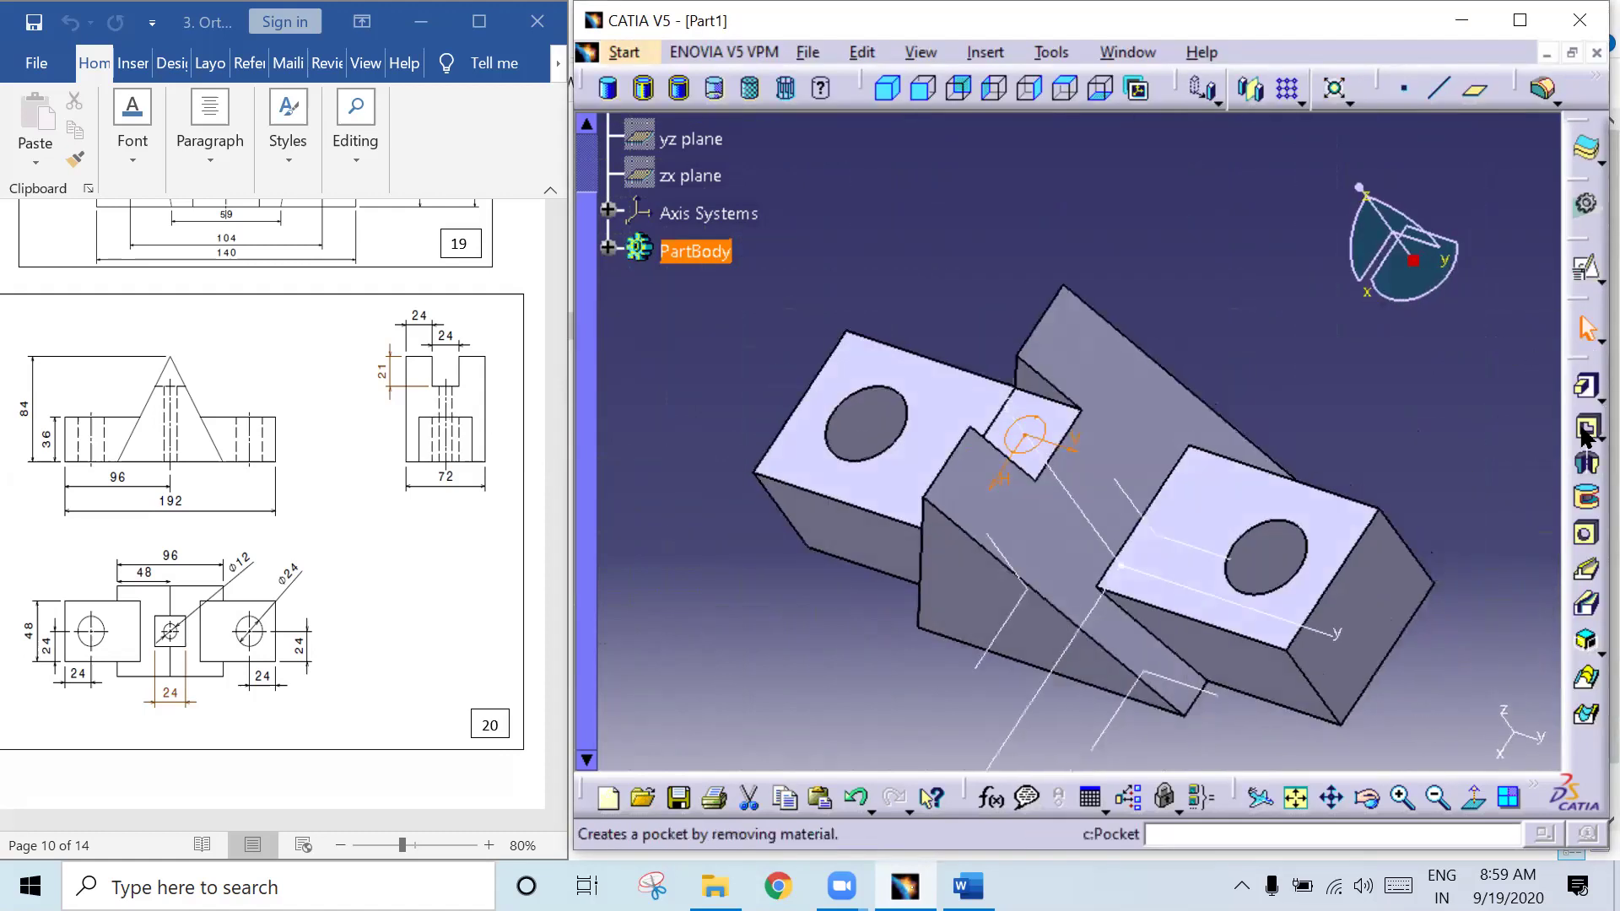
# Step: Pocket Sketch.9 to bore the 12 mm hole through the rib, then view from the front
pyautogui.click(1587, 425)
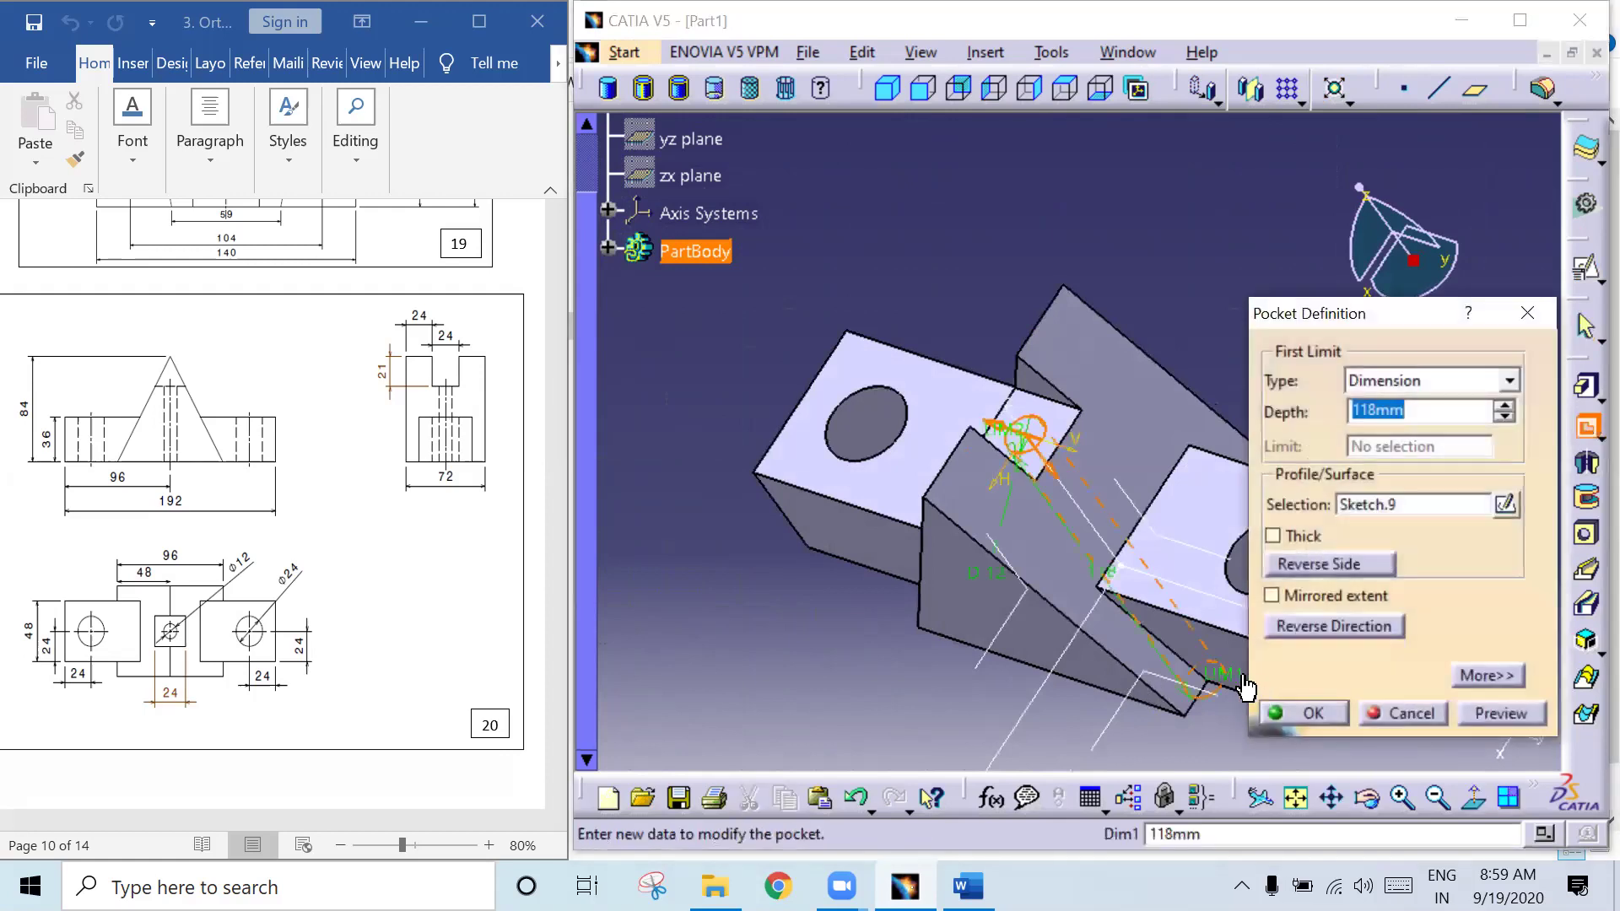
pyautogui.click(1281, 715)
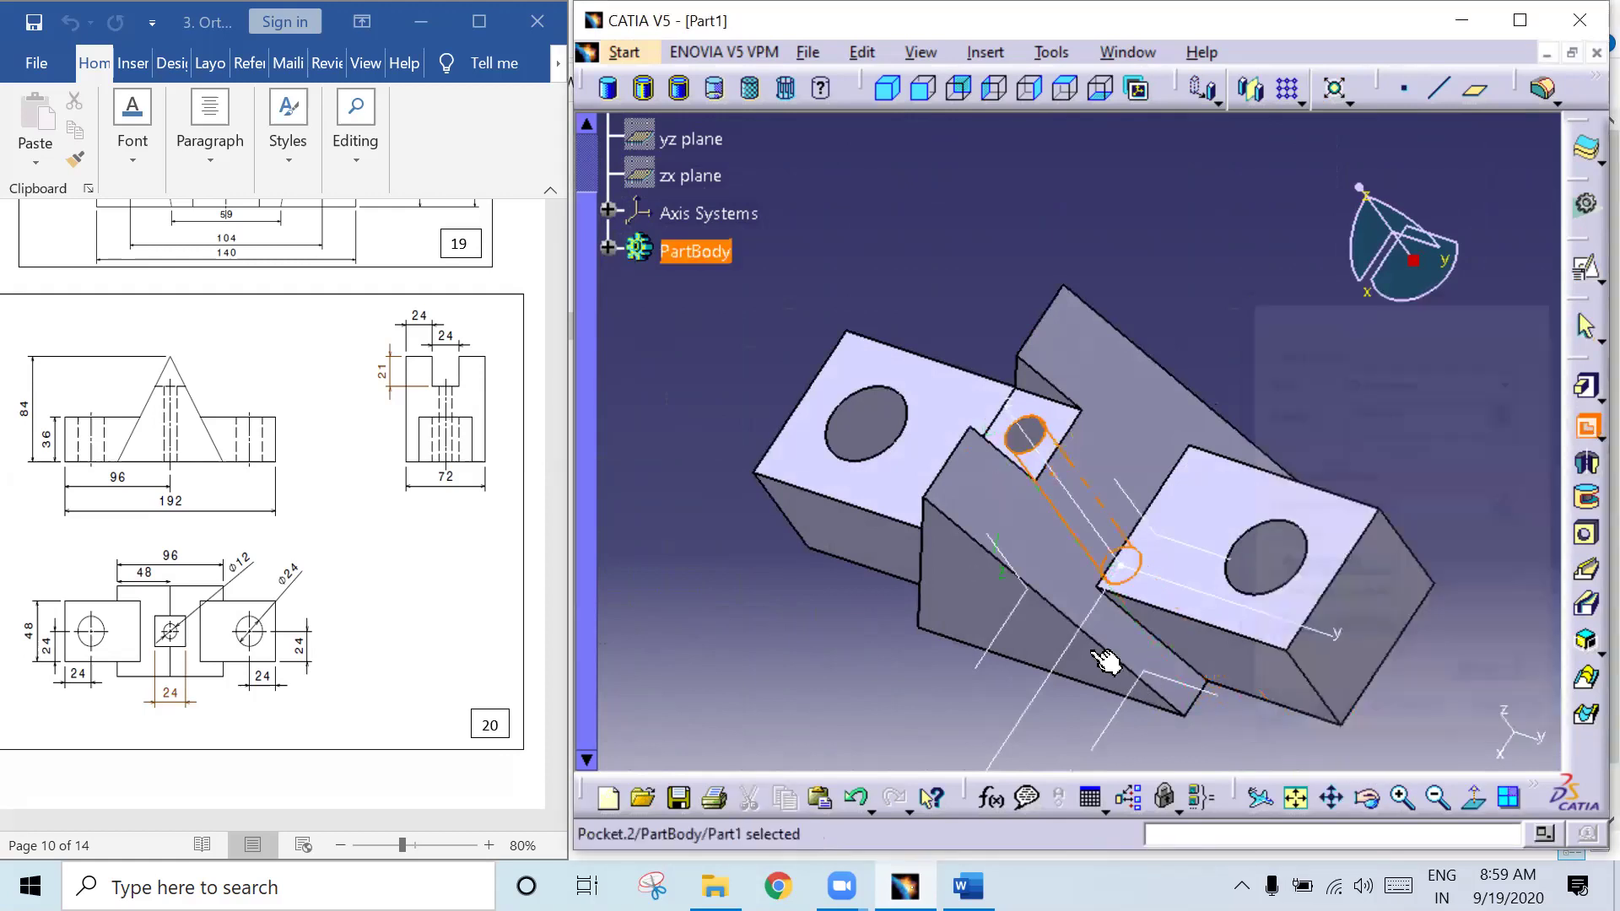
pyautogui.moveTo(893, 530); pyautogui.dragTo(860, 253, button='middle')
pyautogui.moveTo(886, 93); pyautogui.dragTo(963, 130, button='middle')
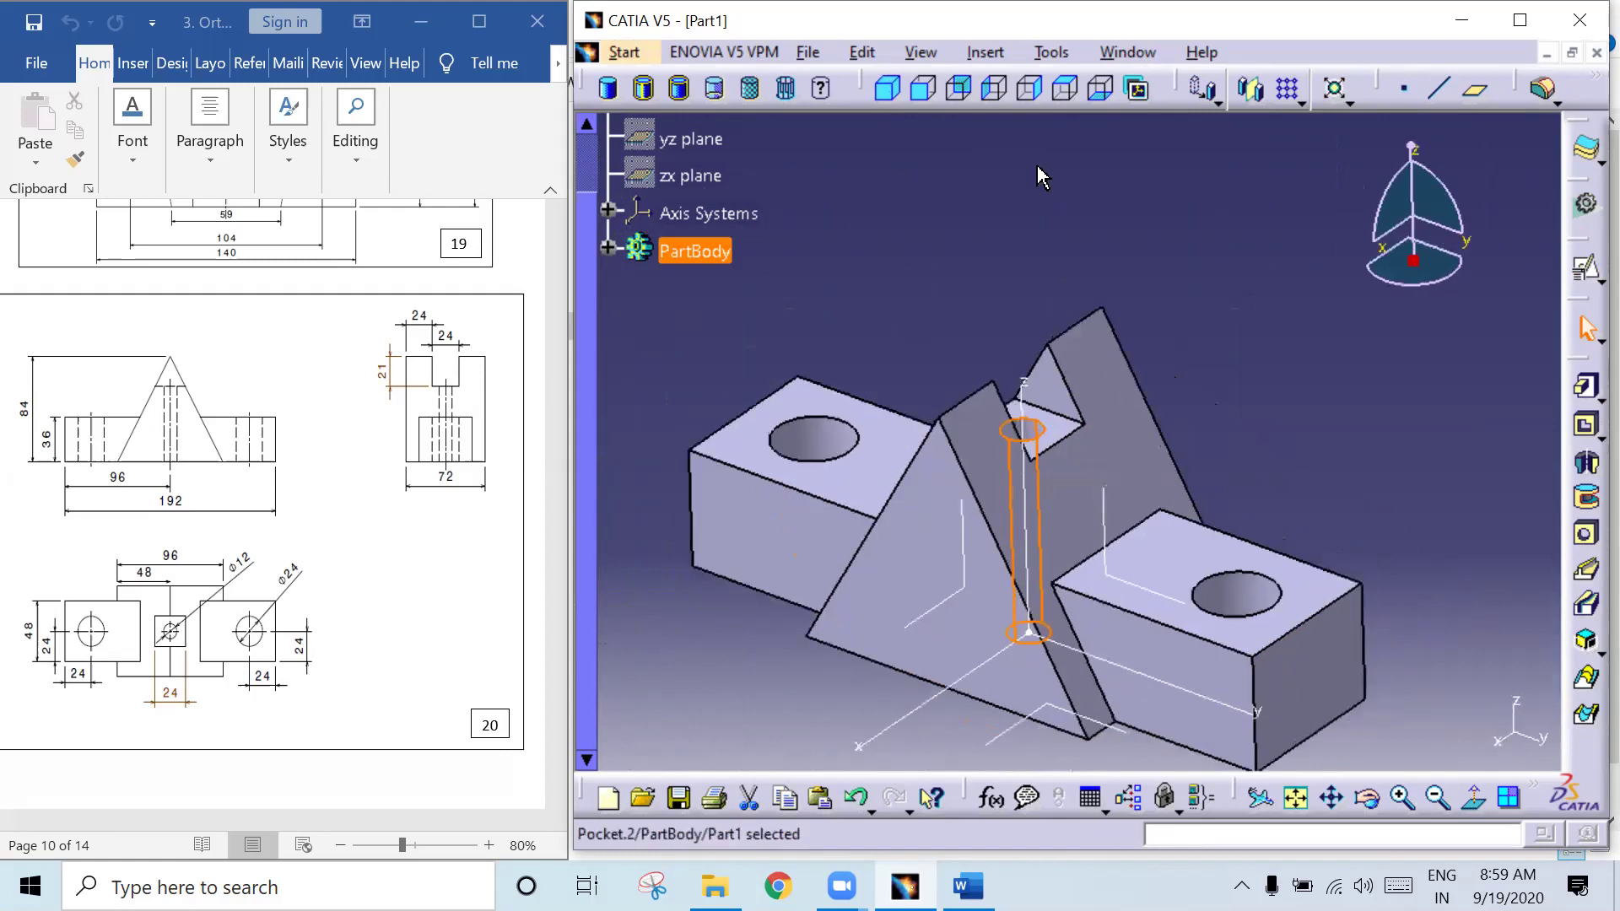
pyautogui.click(963, 131)
pyautogui.click(923, 88)
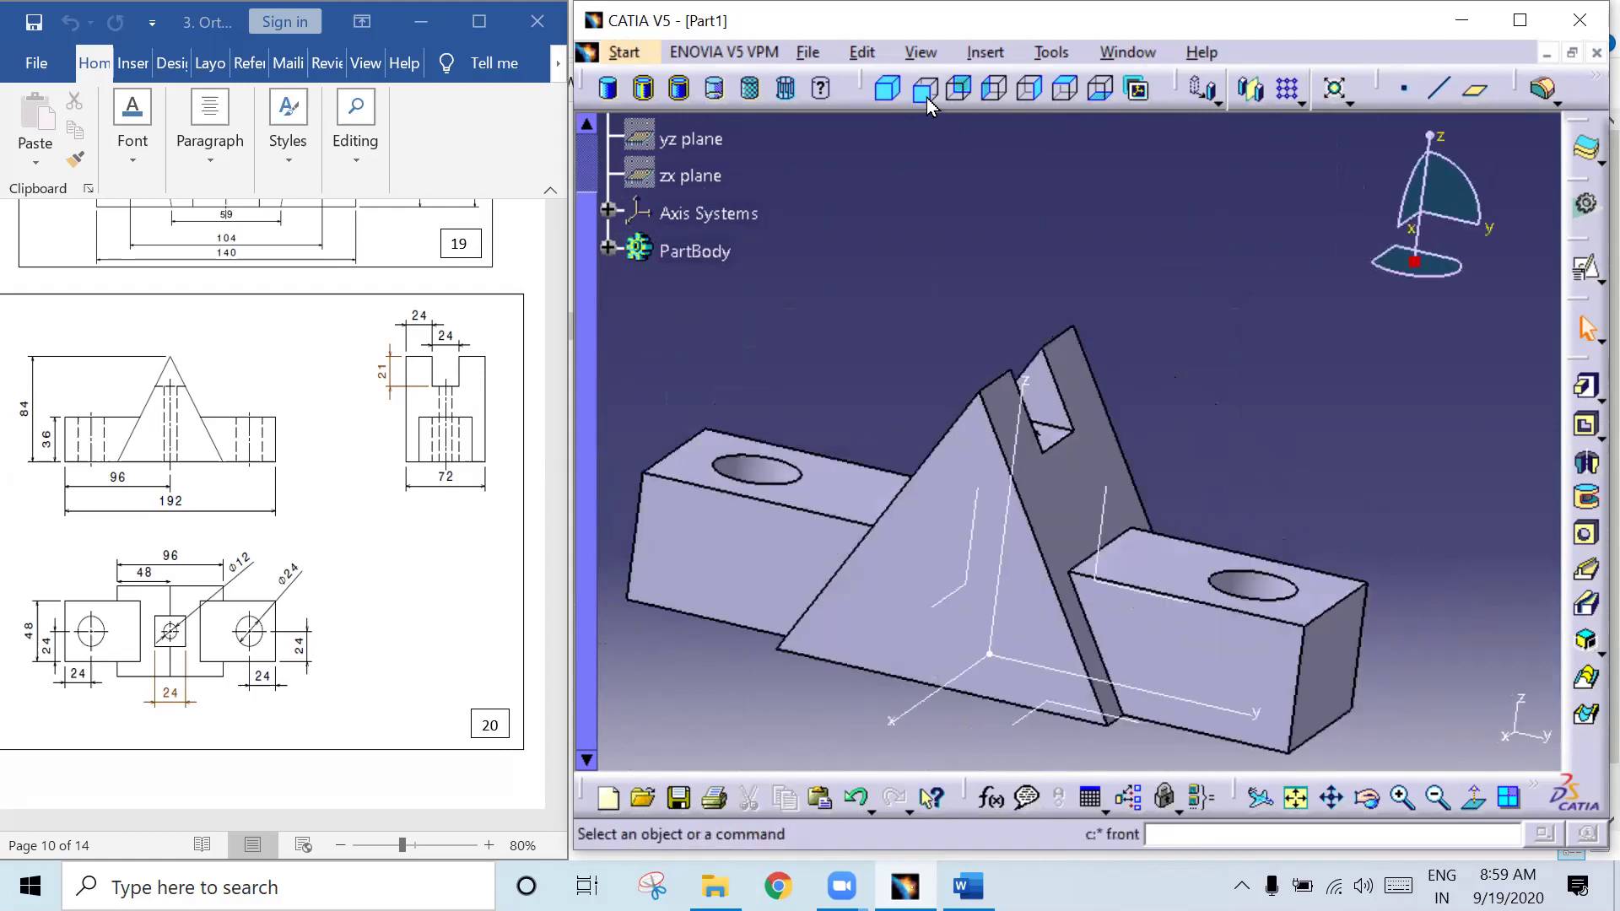
# Step: Show hidden edges as dashed lines, check the Top and Right views, then close Part1
pyautogui.moveTo(1172, 339); pyautogui.dragTo(1220, 245, button='middle')
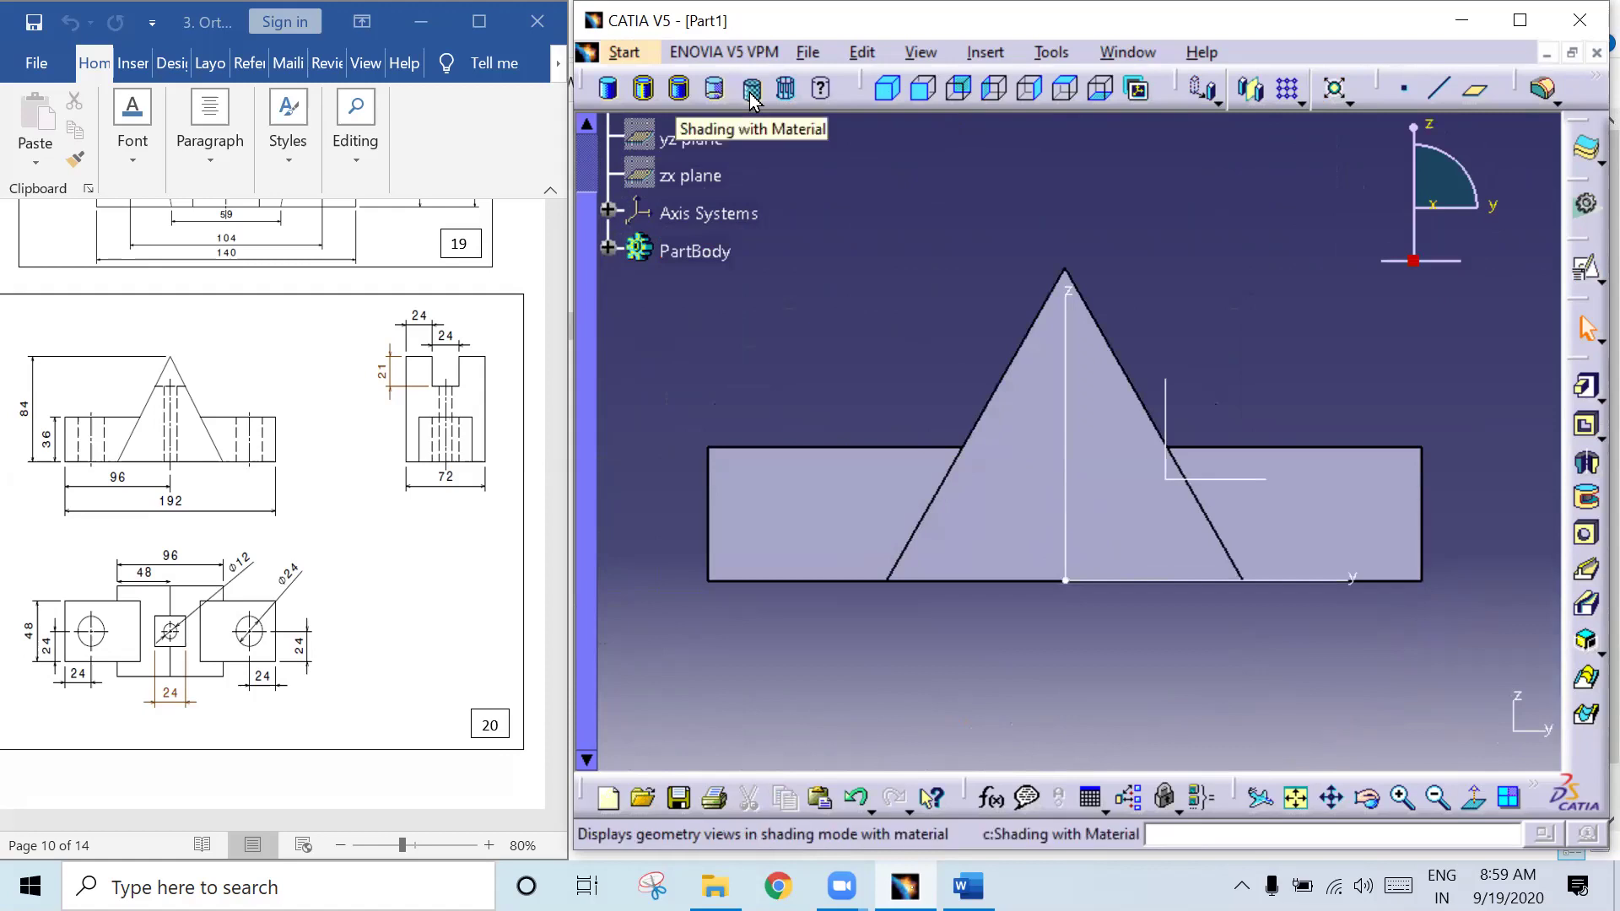
pyautogui.click(715, 91)
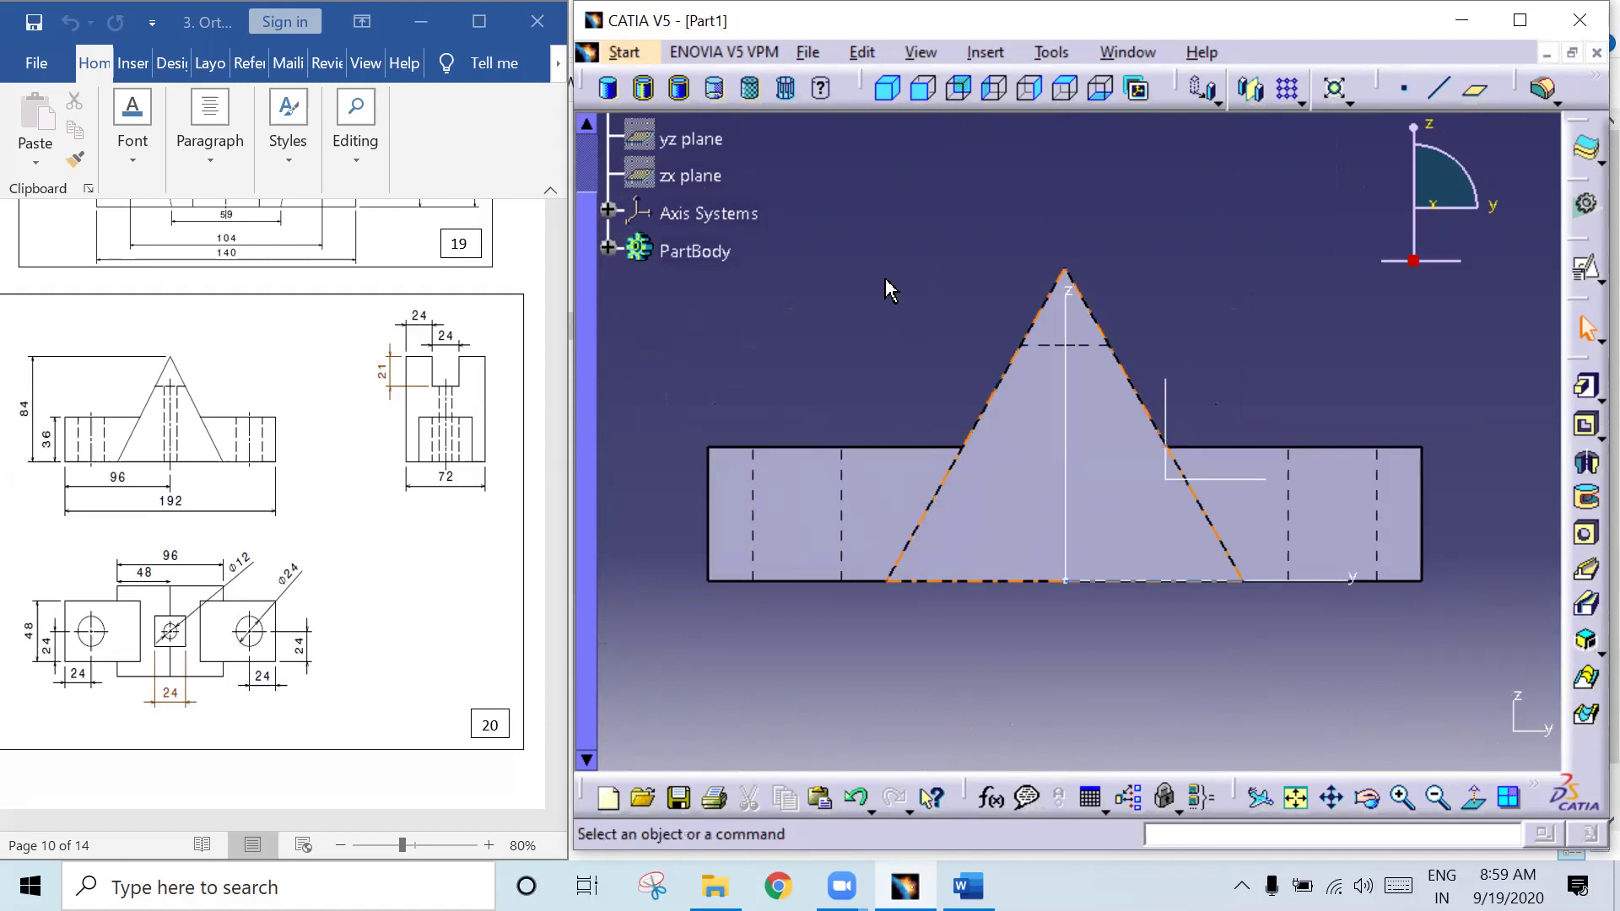
pyautogui.click(1060, 94)
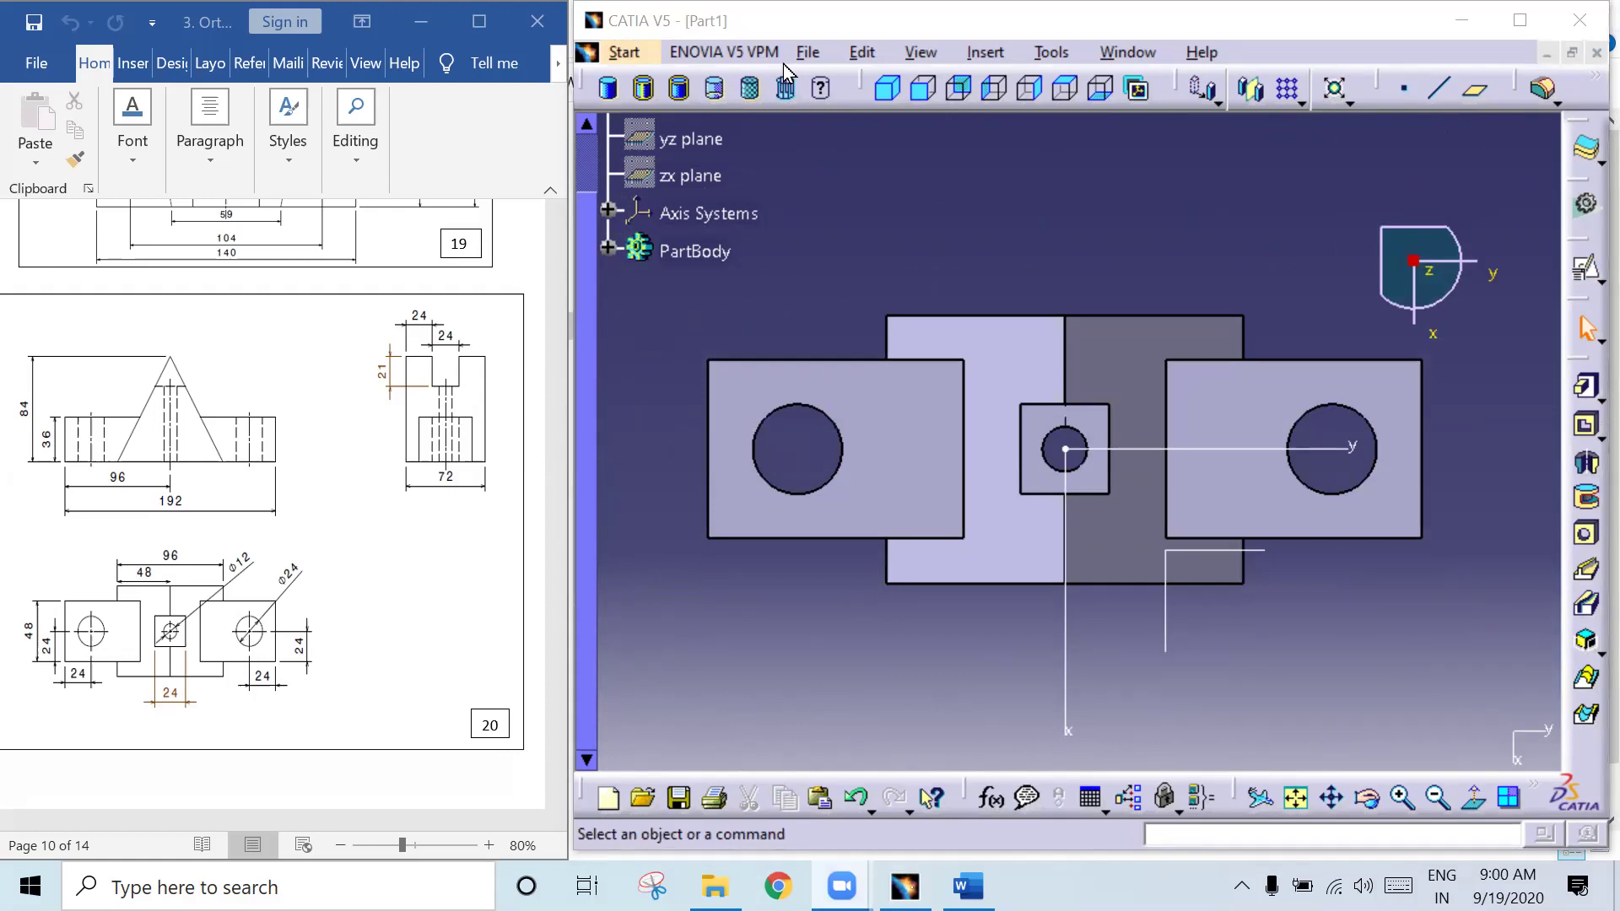
pyautogui.click(1032, 95)
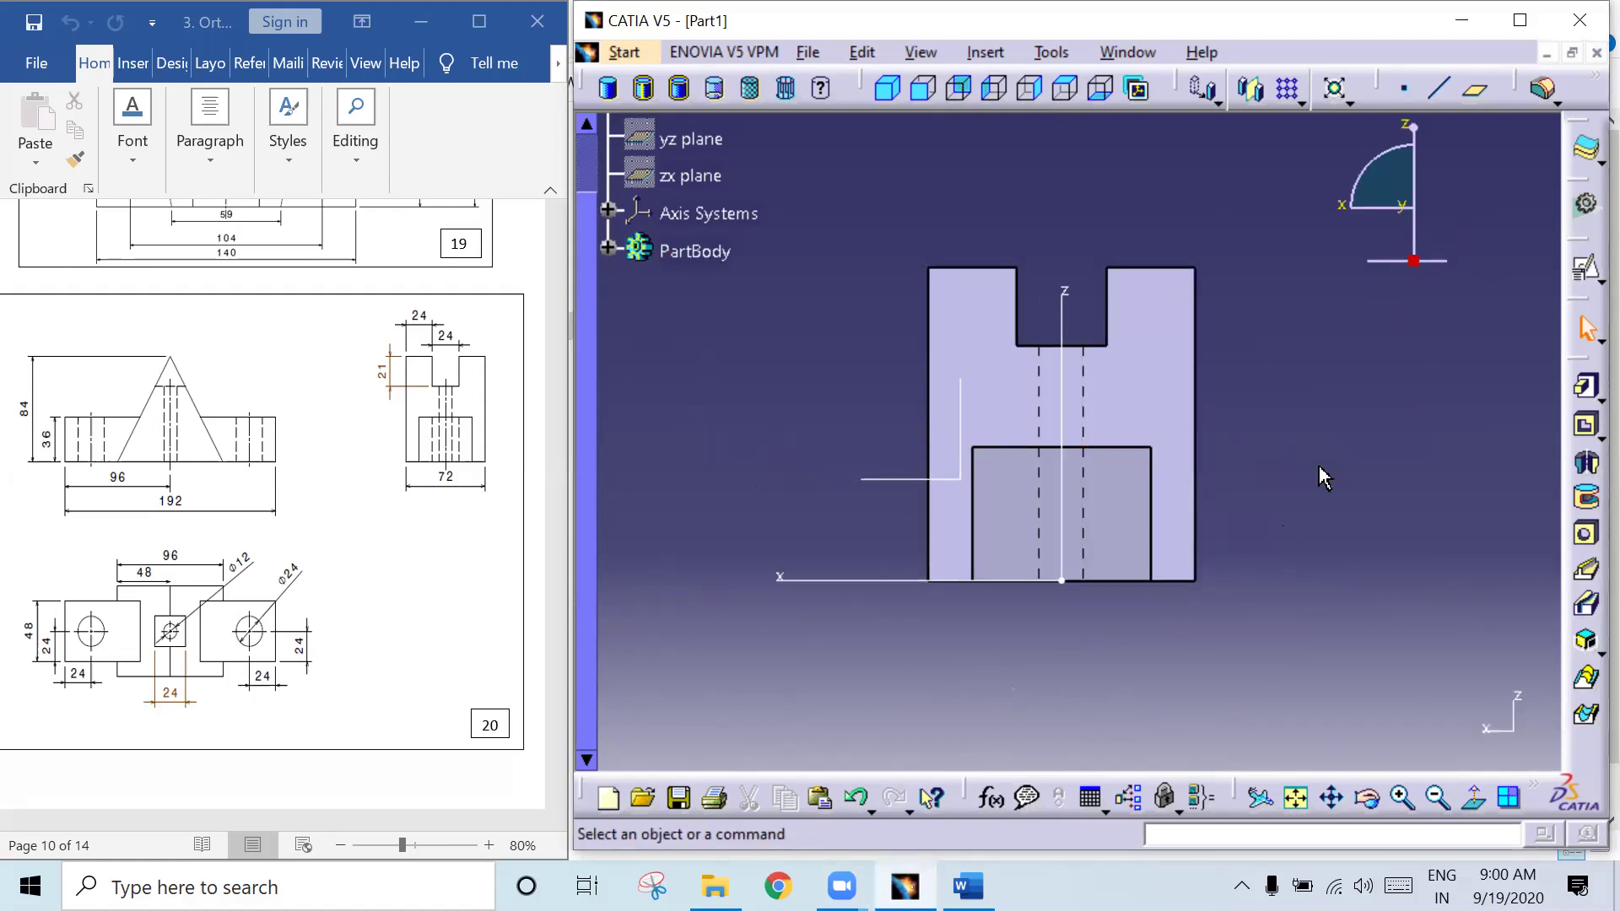
pyautogui.click(1579, 21)
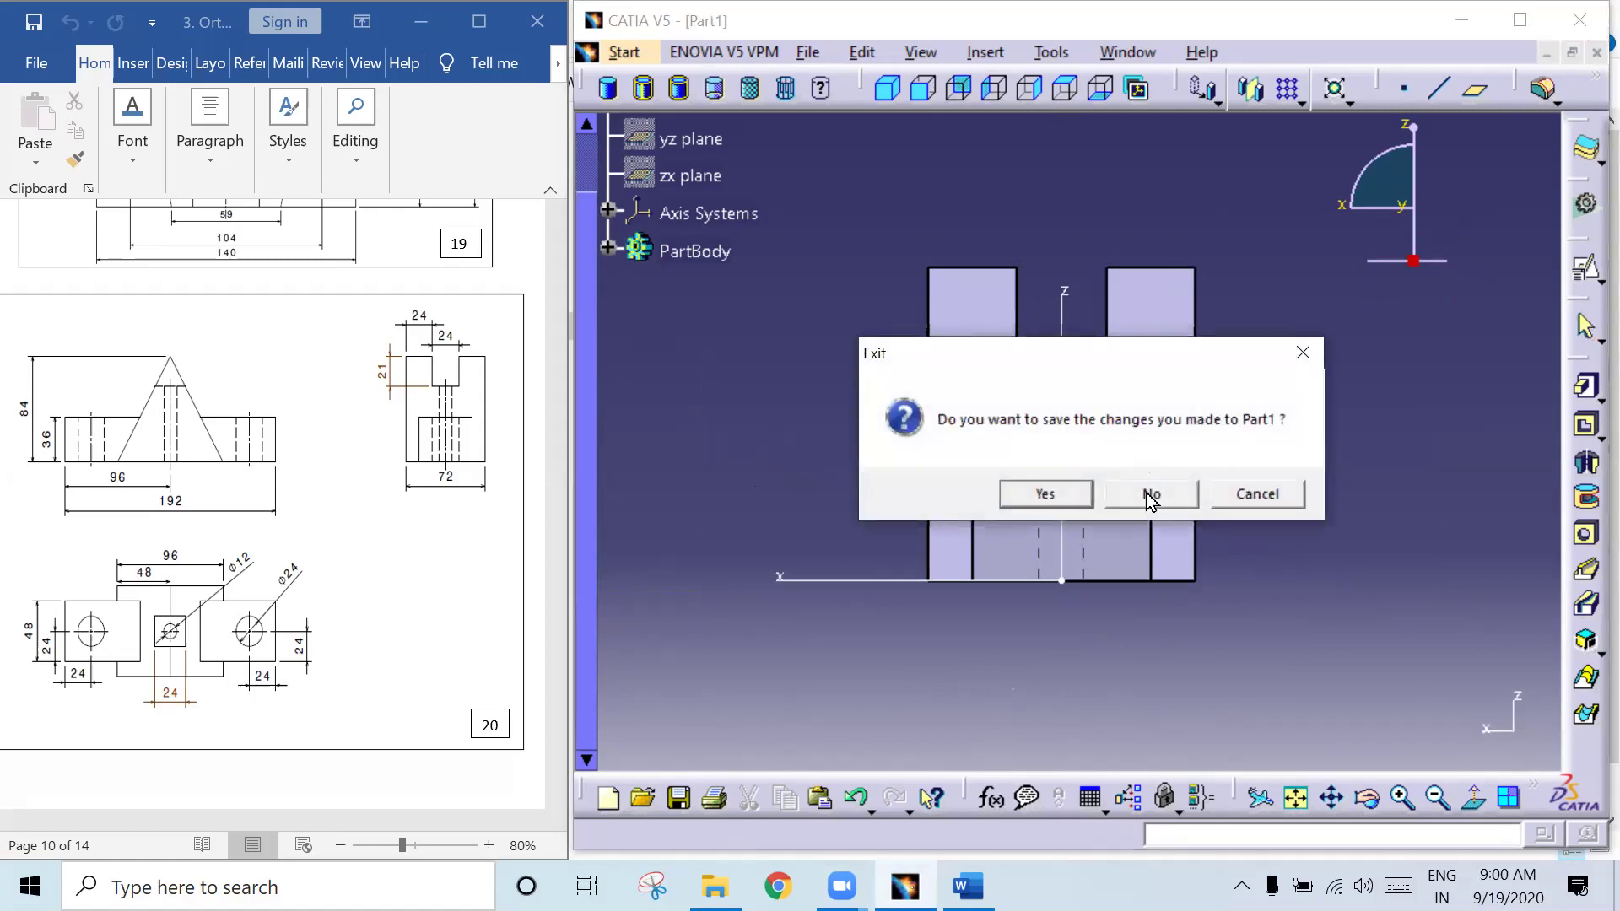
# Step: Discard the unsaved changes to Part1 and close the Word document
pyautogui.click(1152, 497)
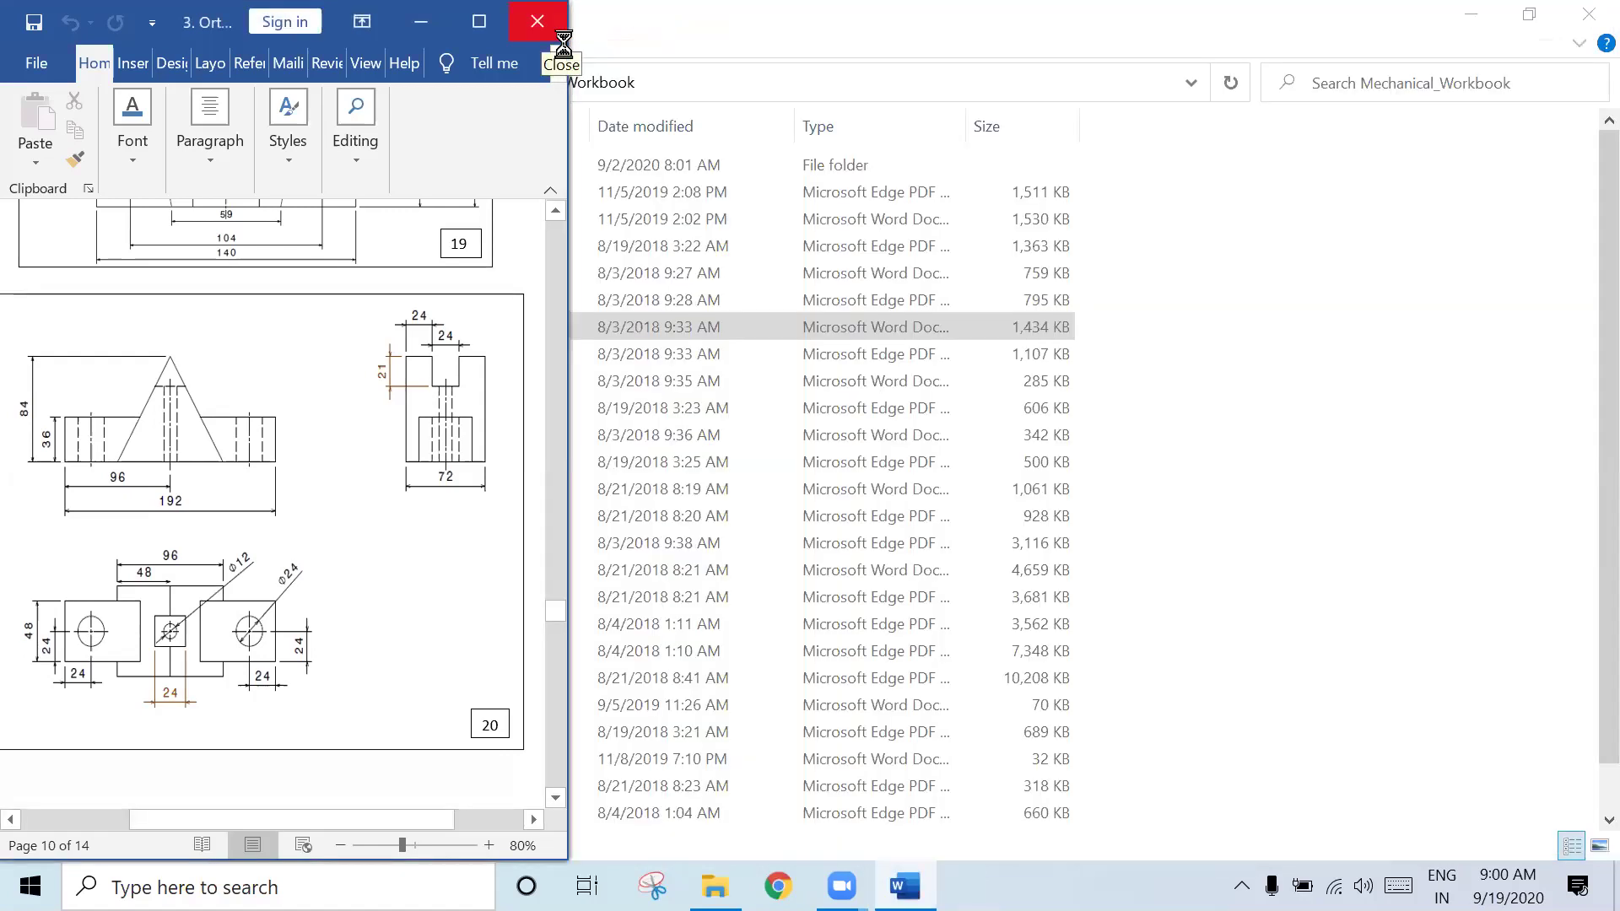
pyautogui.click(563, 42)
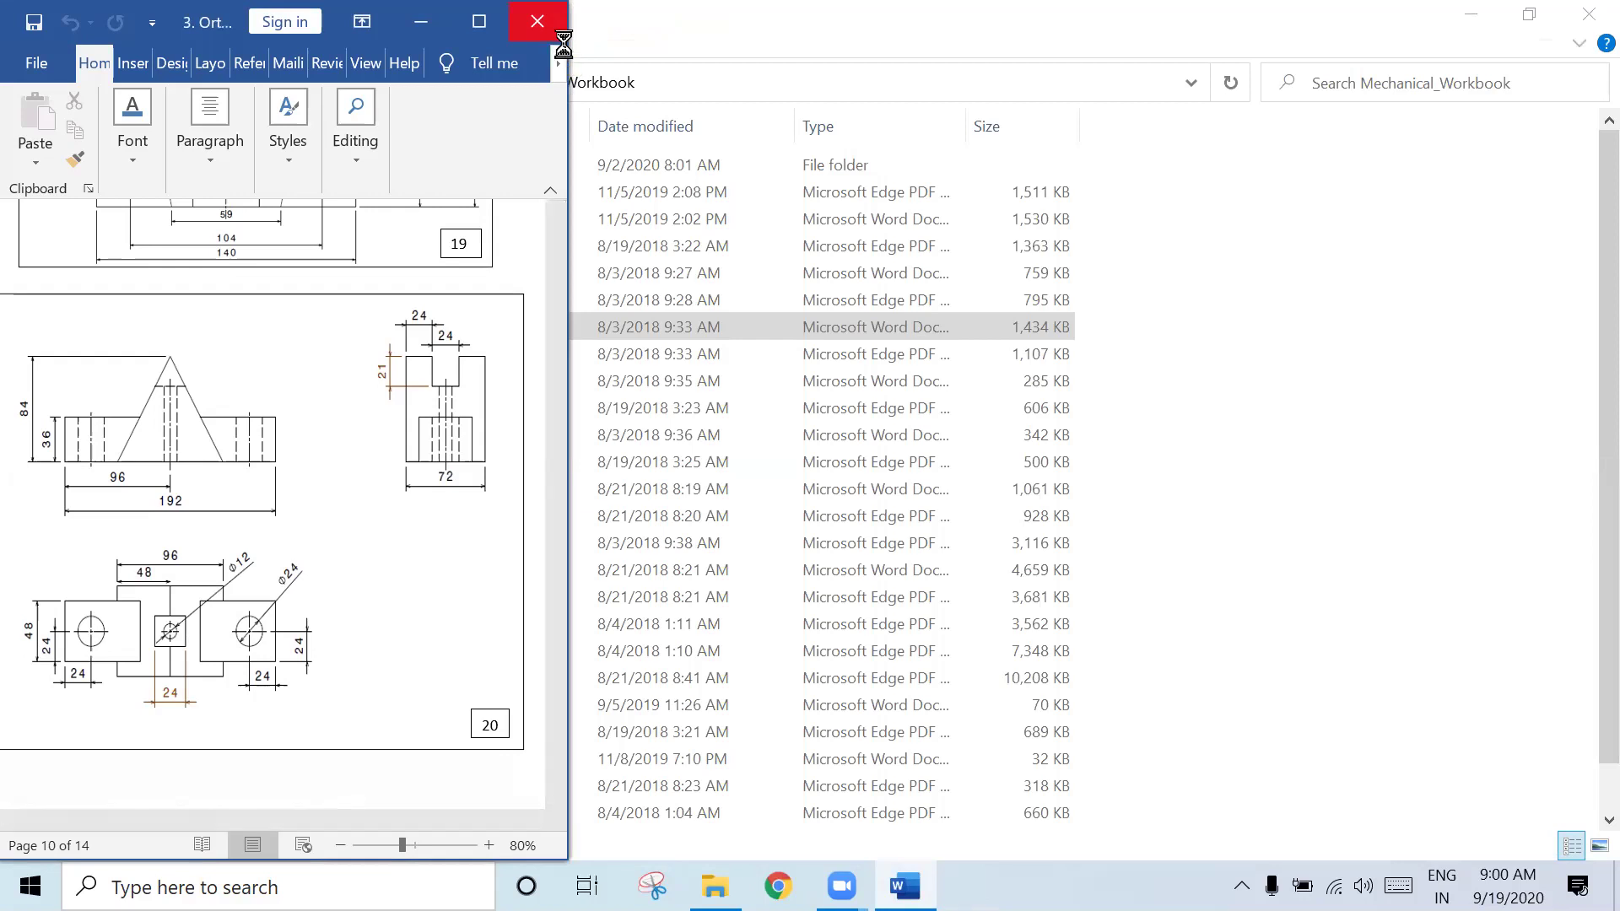